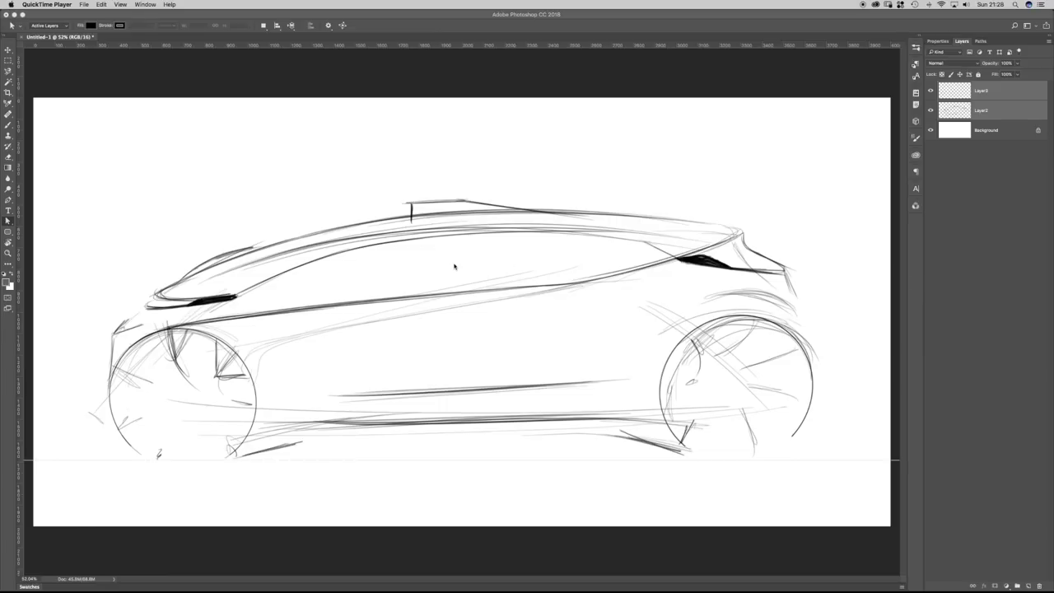
Convert the locked Background into a regular editable layer, keeping the default settings.
click(468, 263)
mouse_move(471, 263)
mouse_down()
mouse_move(462, 268)
mouse_move(494, 266)
mouse_move(477, 269)
mouse_move(484, 264)
mouse_up()
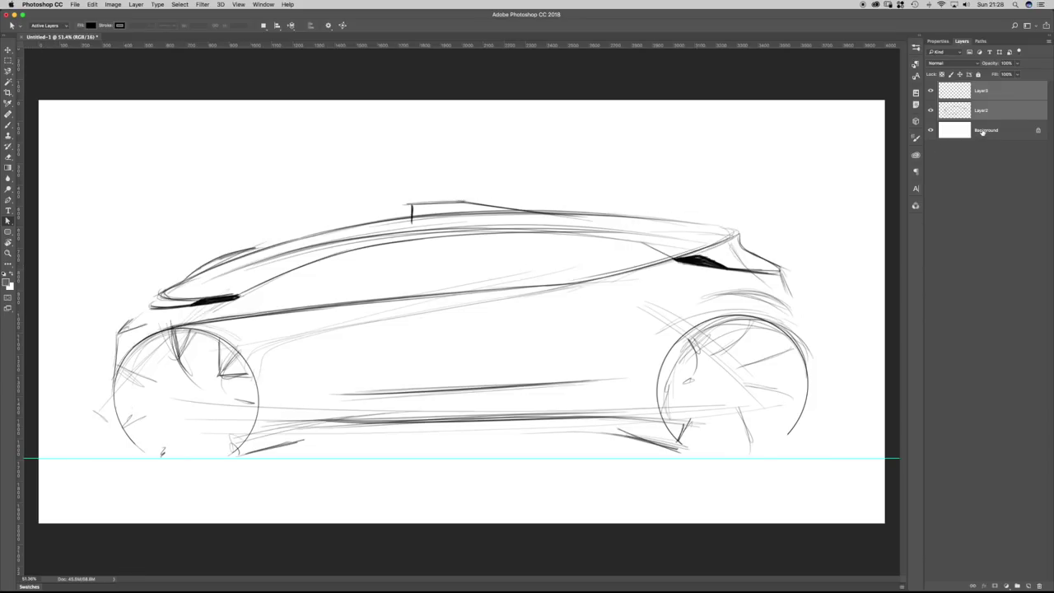
double_click(955, 133)
key(Return)
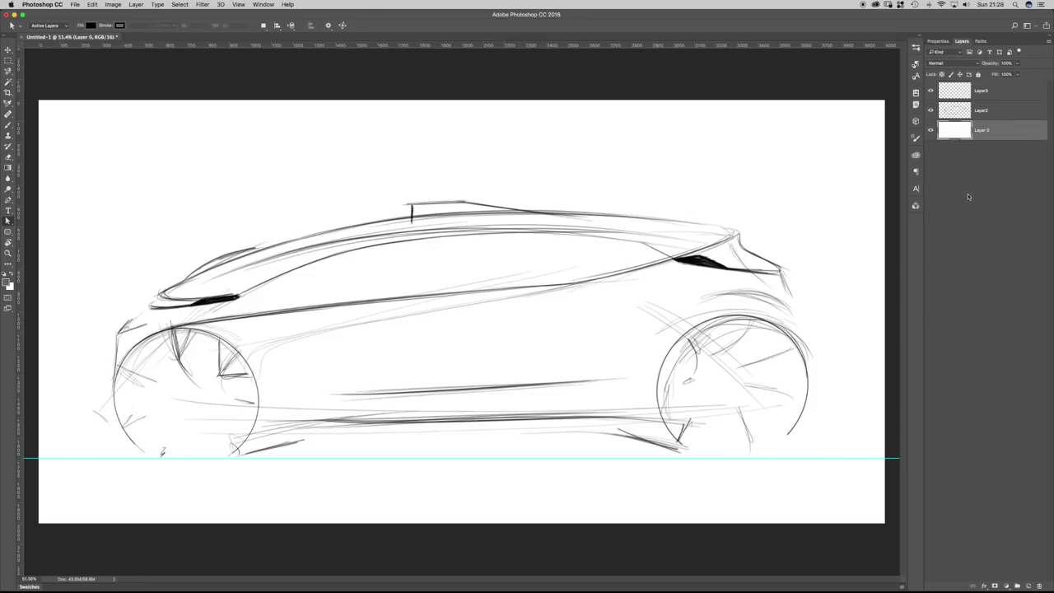
Examine what each of the two sketch layers contains by hiding and showing them in turn.
click(930, 111)
click(931, 91)
click(930, 91)
click(930, 110)
click(930, 90)
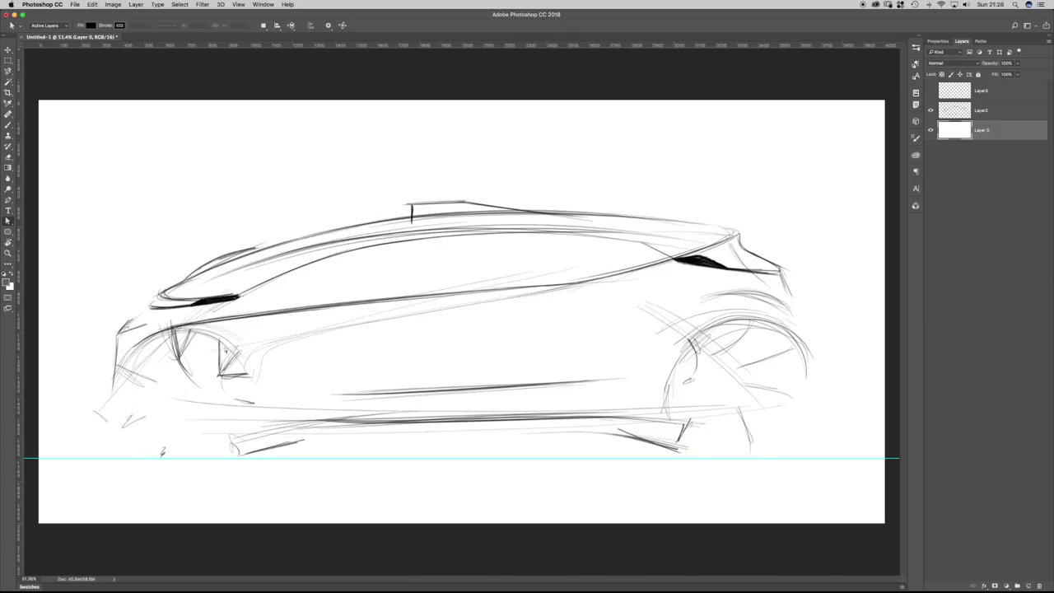
click(930, 90)
click(931, 110)
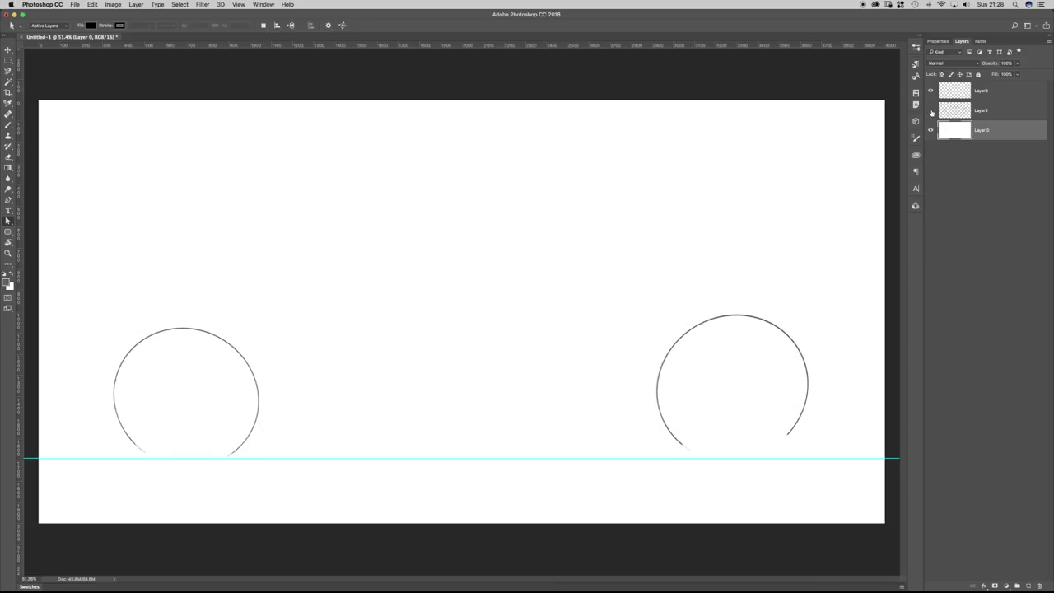
click(931, 110)
click(930, 90)
click(931, 91)
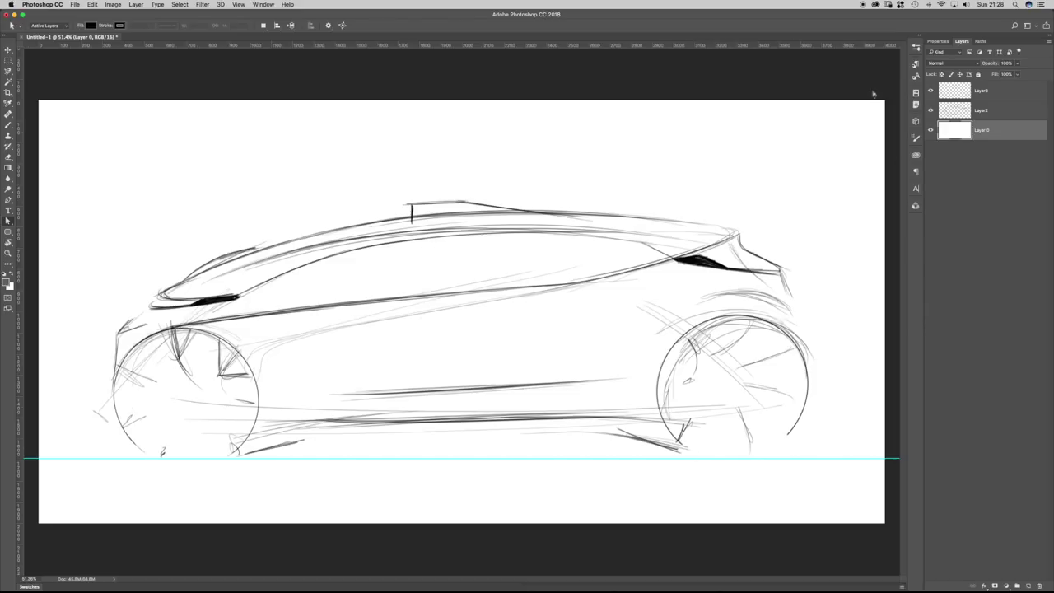
Delete the white Layer 0 beneath the car sketch.
click(971, 210)
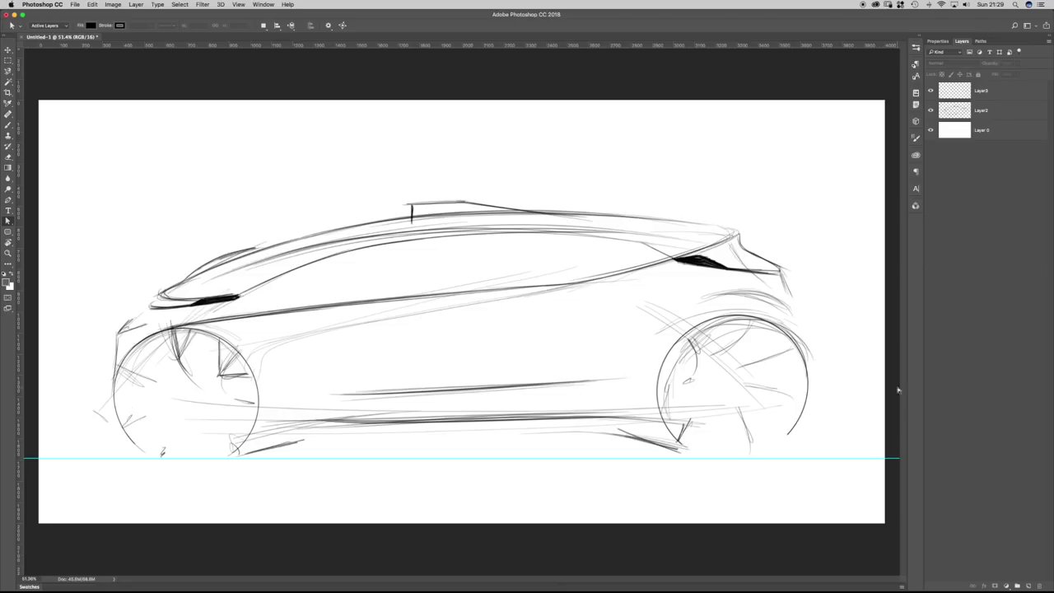
click(947, 130)
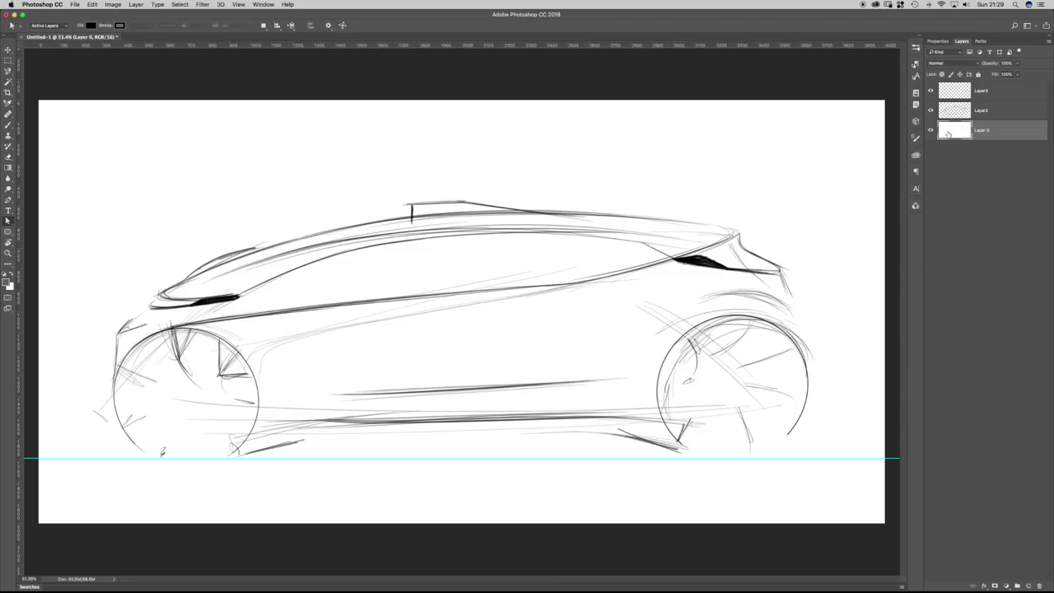
double_click(950, 132)
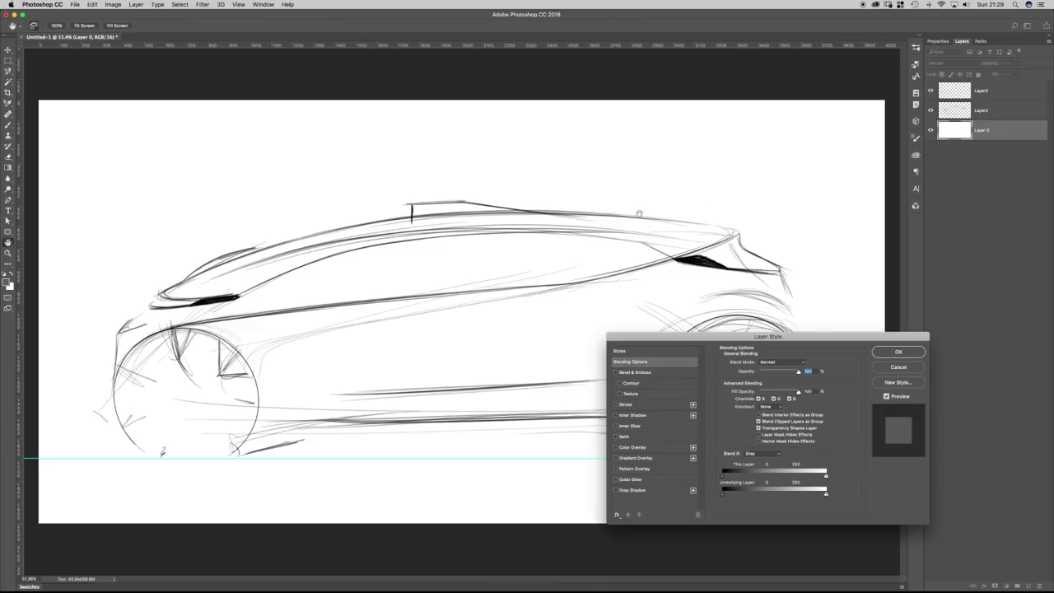
click(897, 352)
click(973, 182)
click(987, 138)
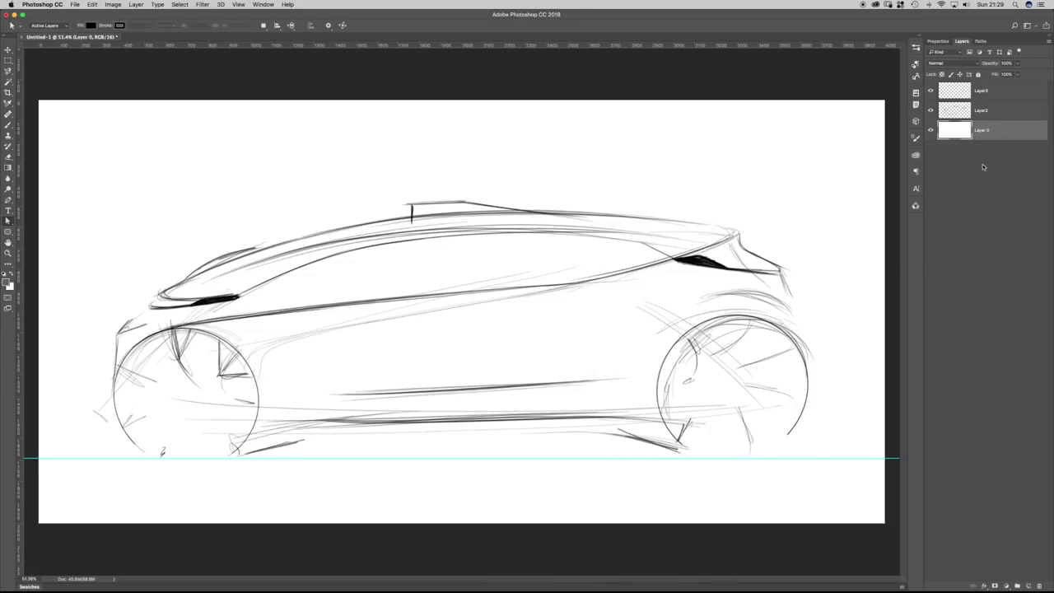
key(Delete)
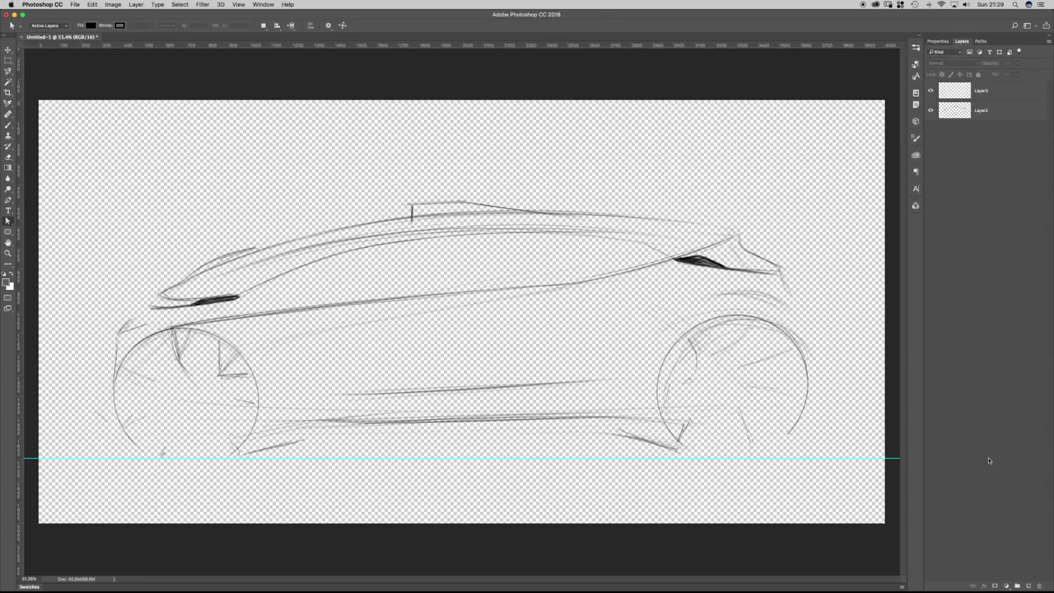
Add a linear Gradient fill layer and set the end opacity stop of its gradient to 100%.
click(1006, 586)
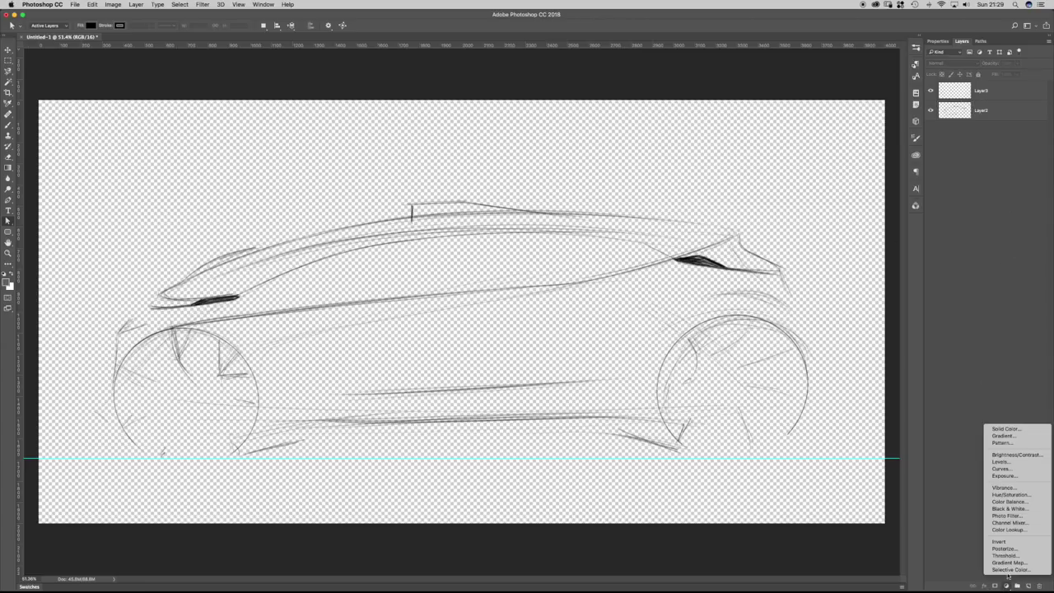
click(1016, 437)
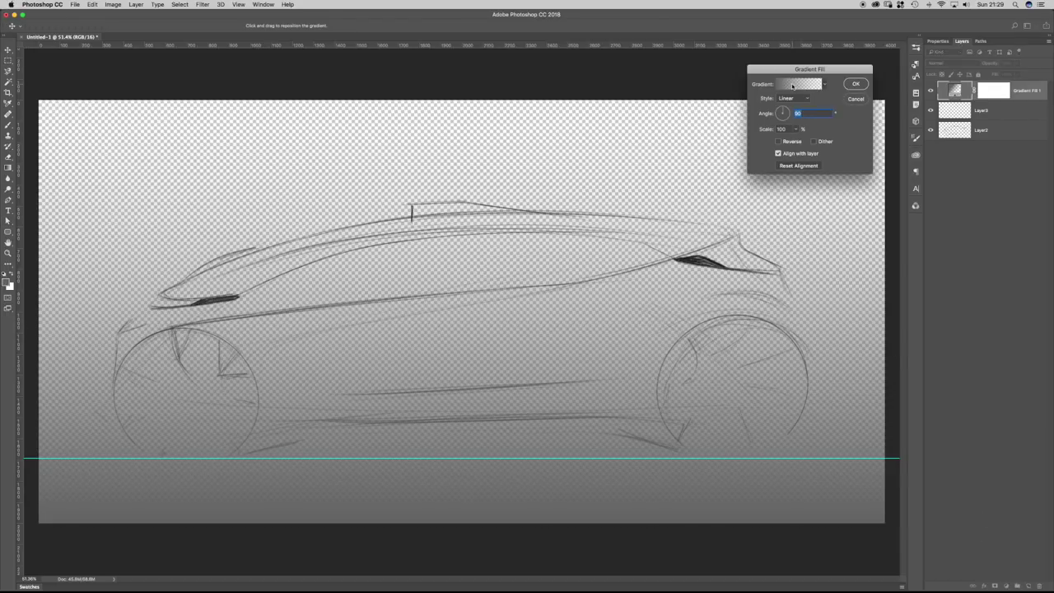
click(792, 86)
click(878, 305)
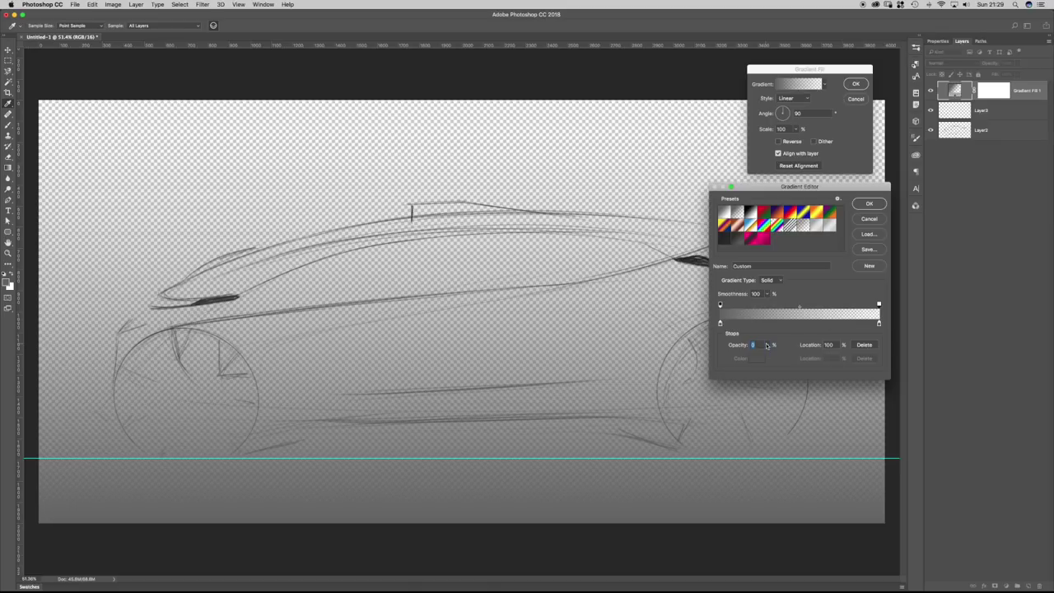
text(100)
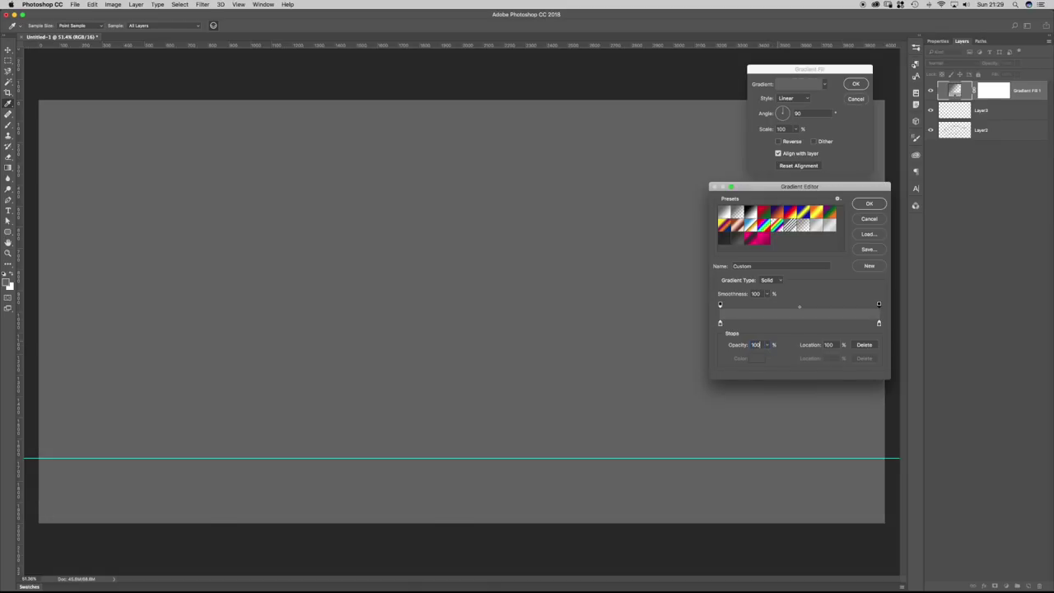
Set the gradient's end colour stop to the light grey 9d9d9d.
click(878, 324)
click(878, 305)
drag(878, 323, 879, 324)
double_click(878, 324)
drag(592, 402, 592, 377)
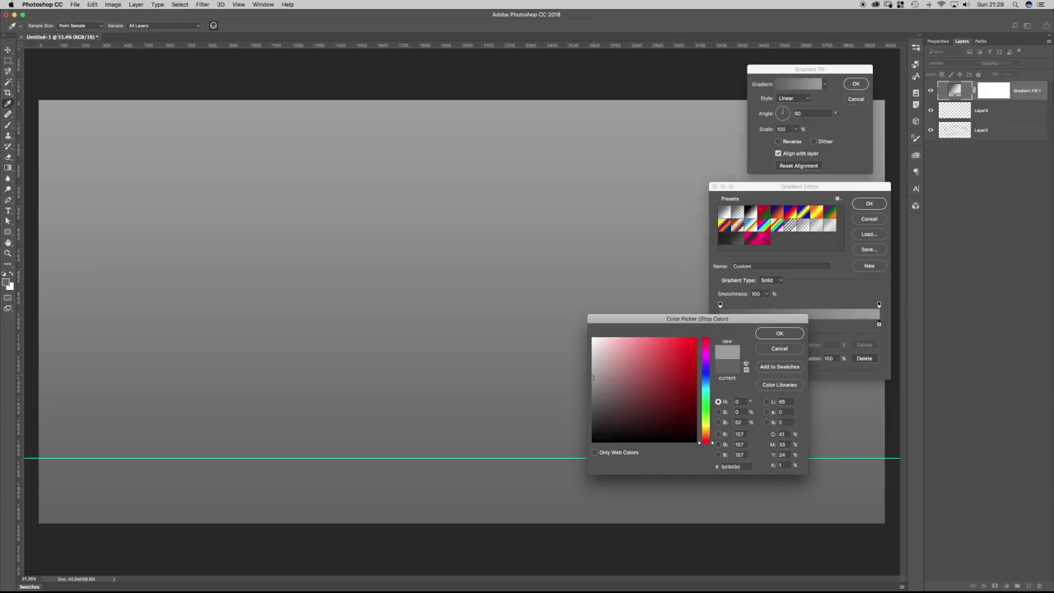
key(Return)
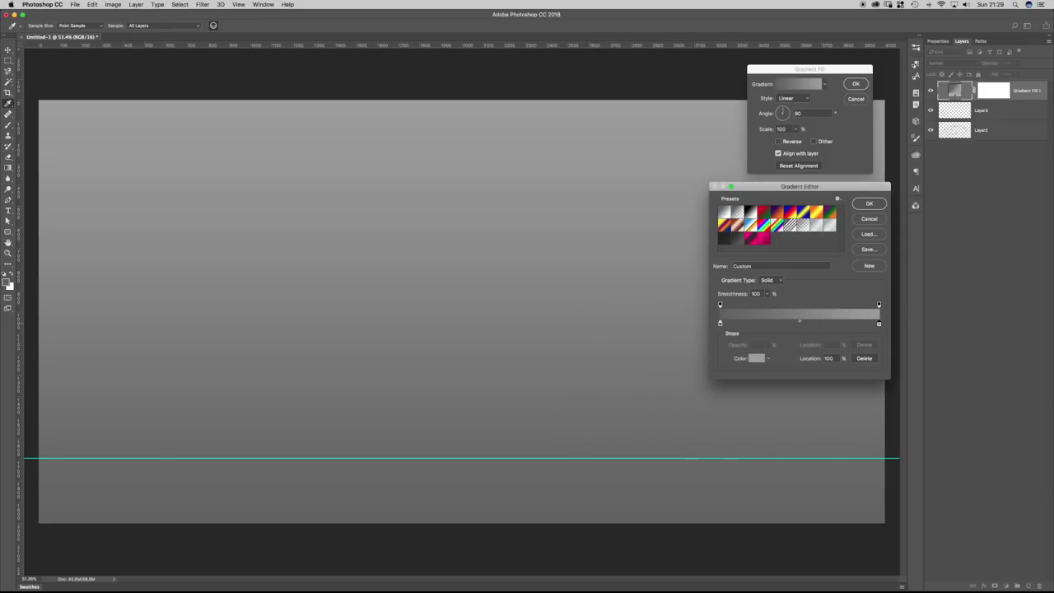
Remove the gradient's start colour stop, add it back, and move the colour midpoint to about 45%.
click(719, 324)
drag(719, 324, 790, 363)
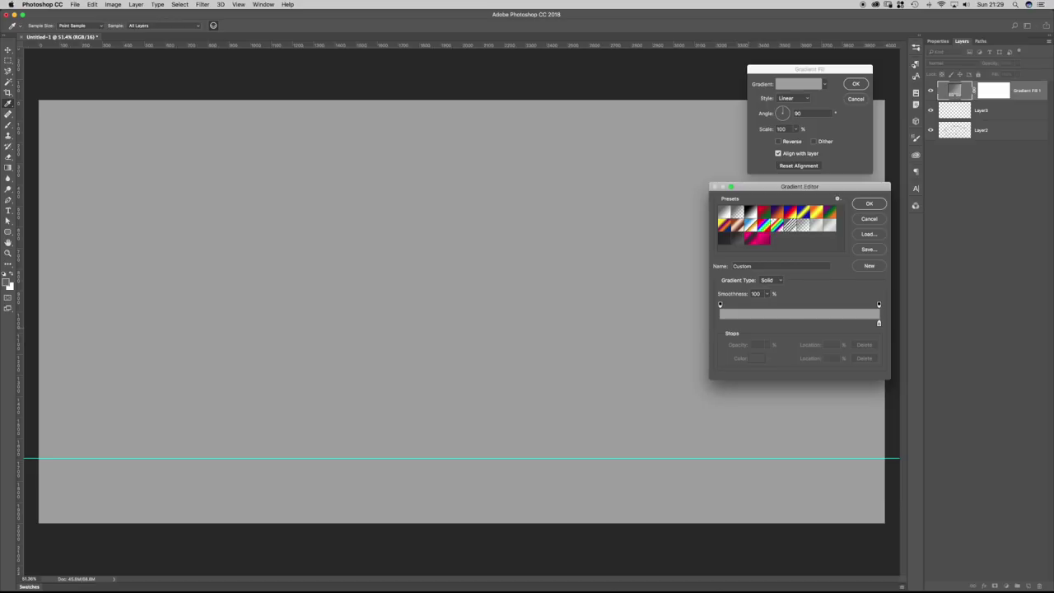
click(720, 322)
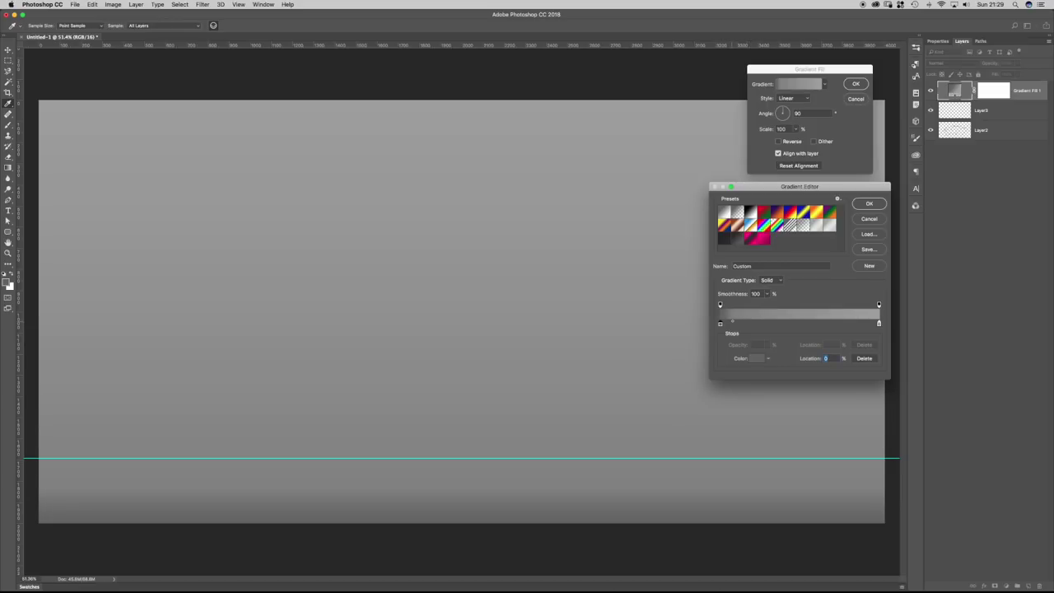
drag(733, 321, 790, 321)
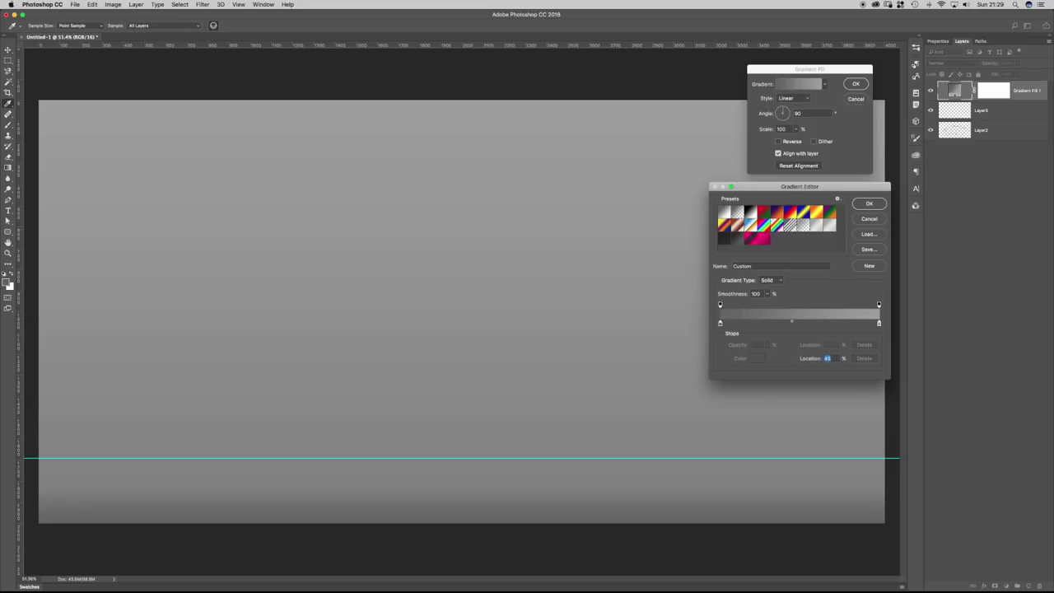
Switch the gradient to the near-black to dark grey version and accept it.
key(Down)
key(Down)
key(Down)
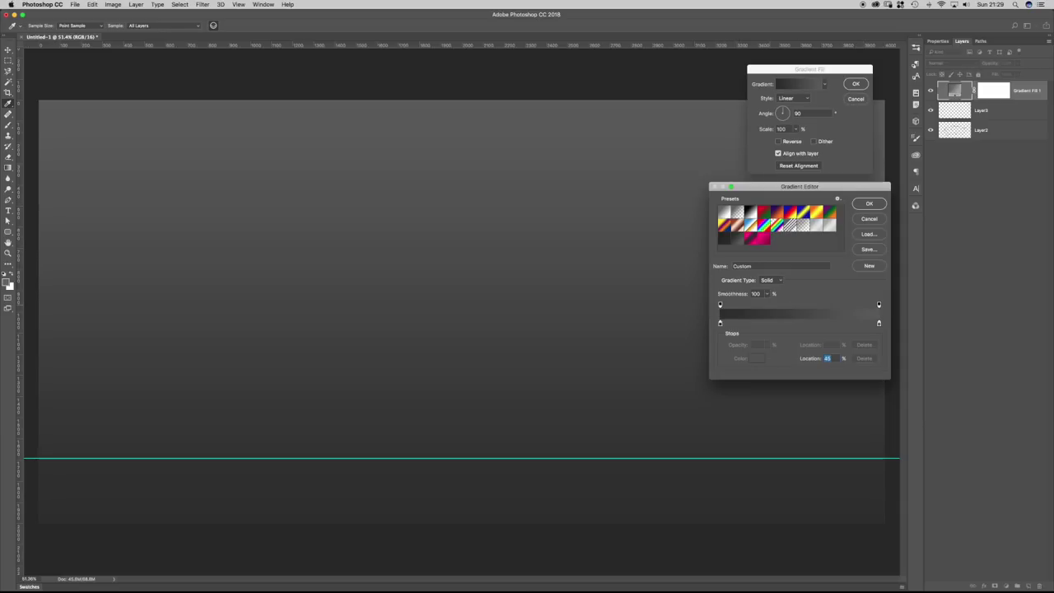
drag(720, 323, 721, 323)
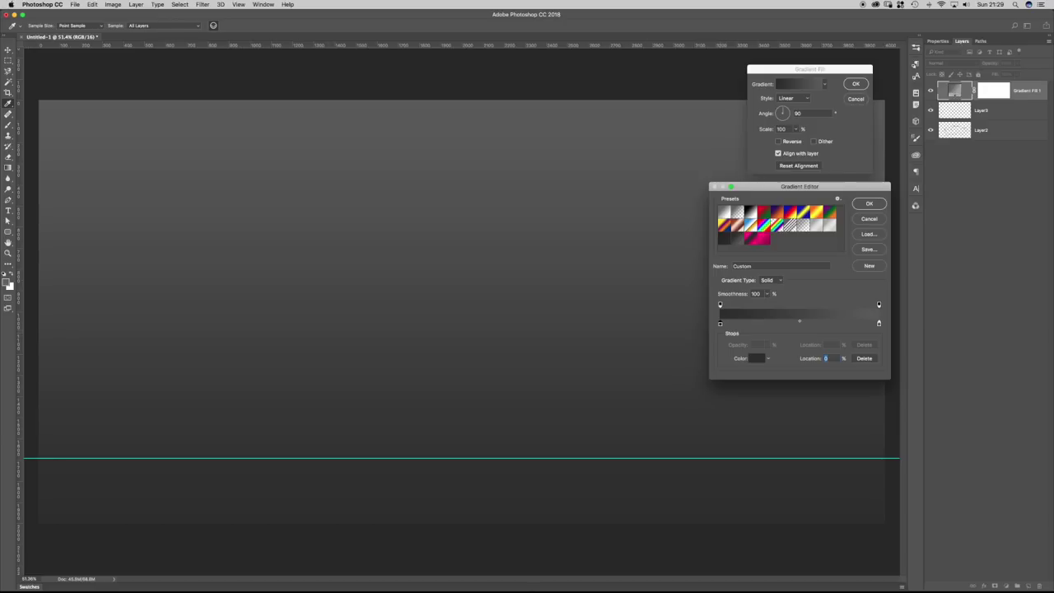
key(Return)
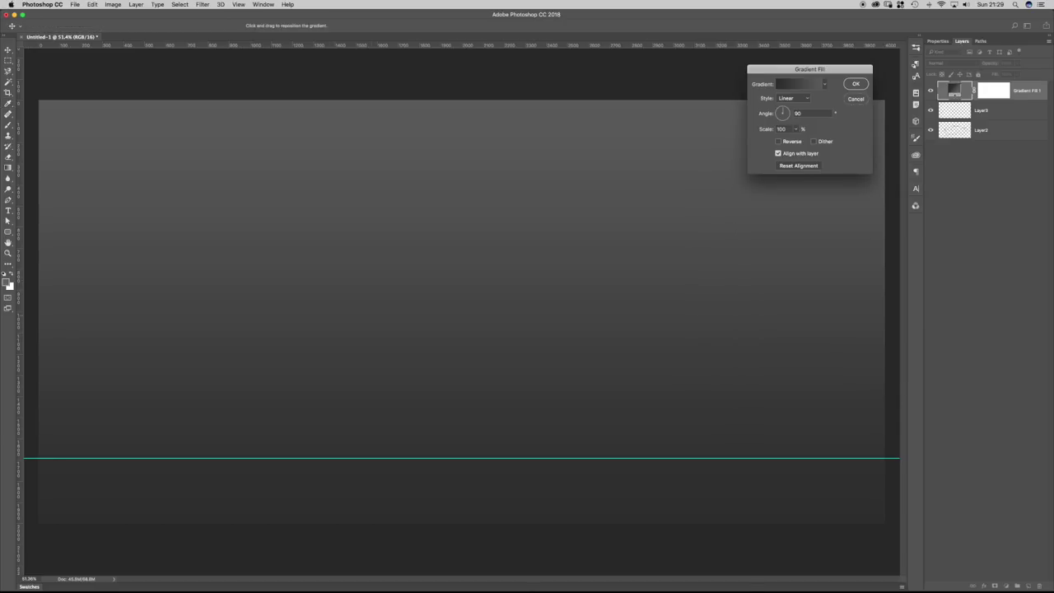
Enable dithering for the gradient fill, check the smoothness of its tones, and accept the fill settings.
scroll(378, 309, up, 5)
scroll(461, 313, up, 1)
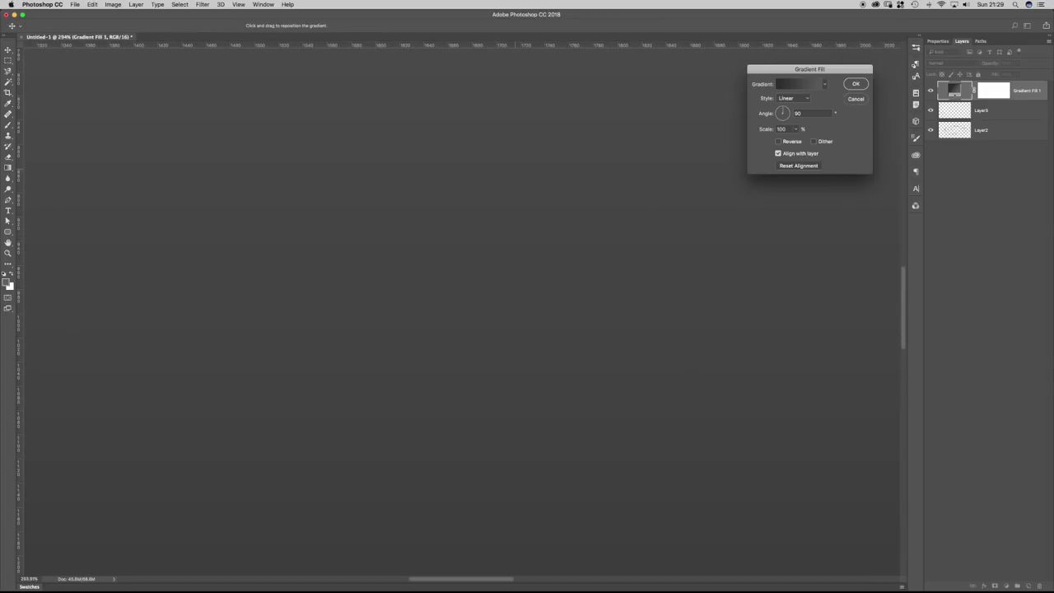
scroll(461, 313, down, 8)
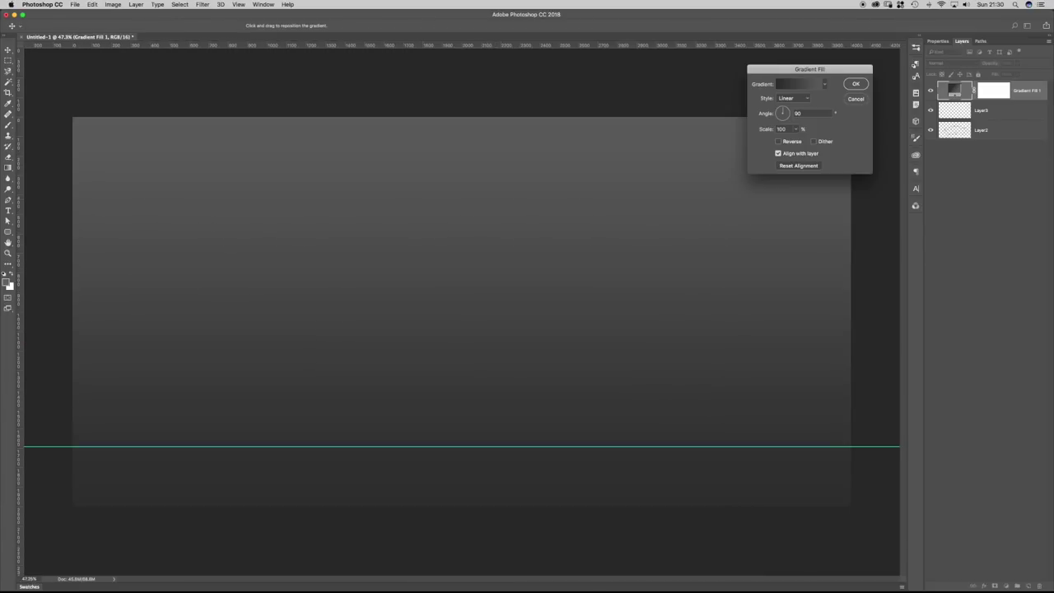
click(814, 142)
scroll(386, 343, up, 5)
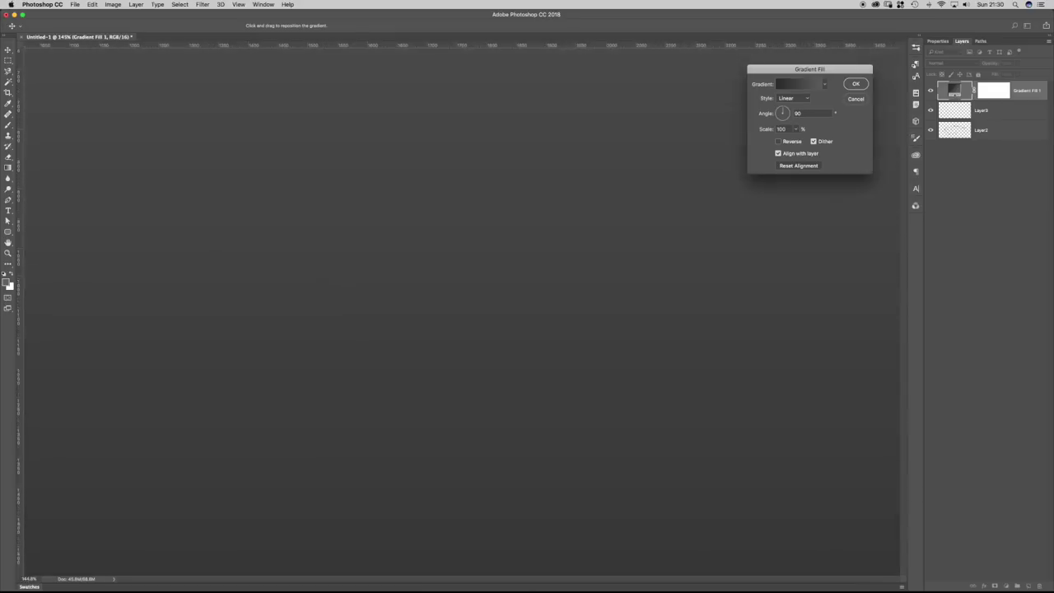
scroll(461, 313, down, 3)
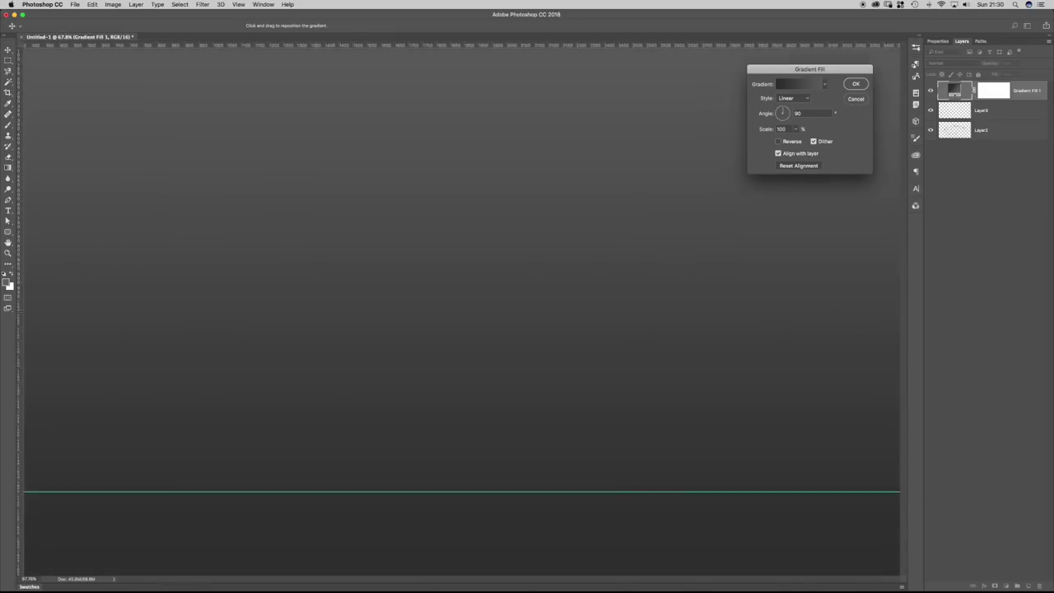
scroll(461, 313, up, 5)
scroll(461, 312, down, 4)
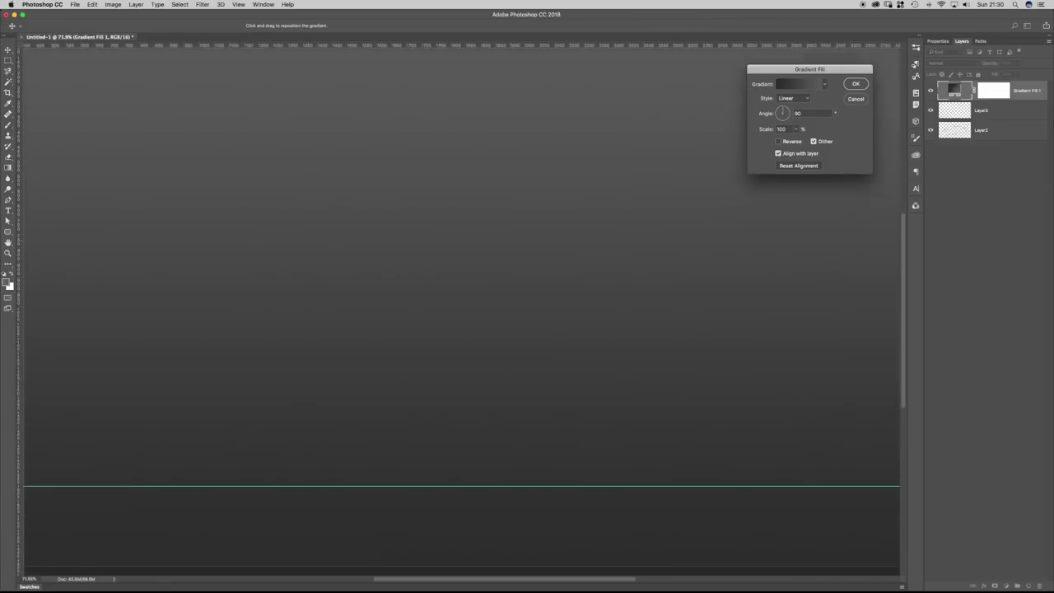
scroll(461, 313, down, 2)
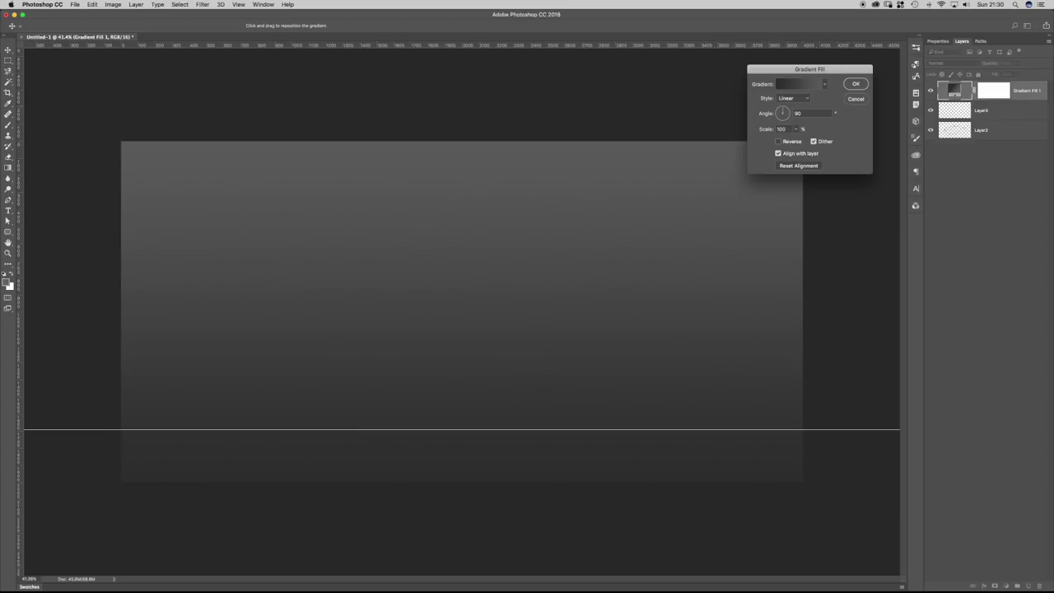
key(Return)
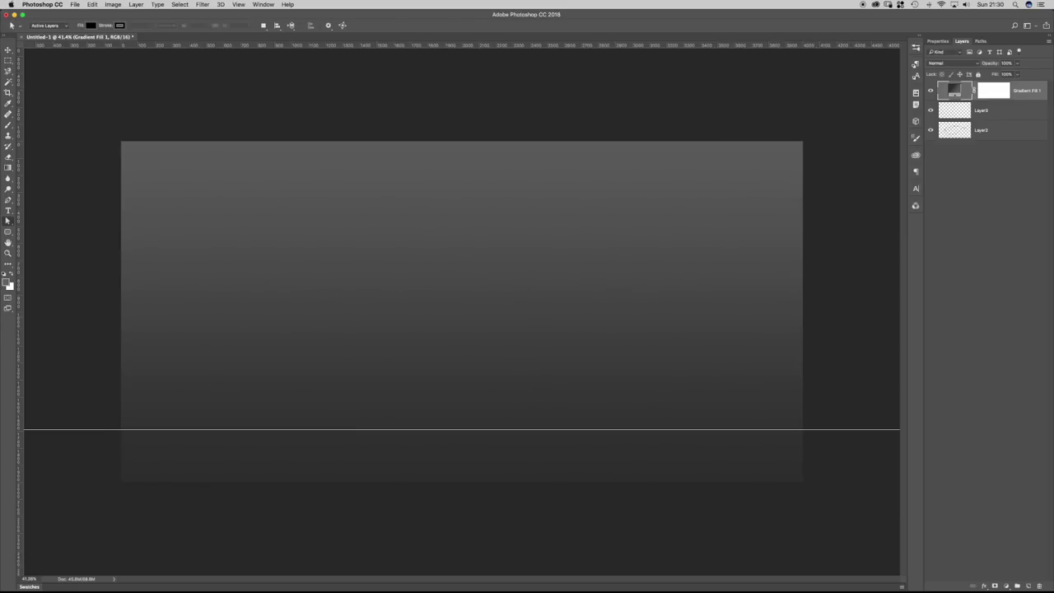
Hide the guides and move the gradient fill layer beneath both sketch layers.
scroll(461, 312, up, 2)
key(super+;)
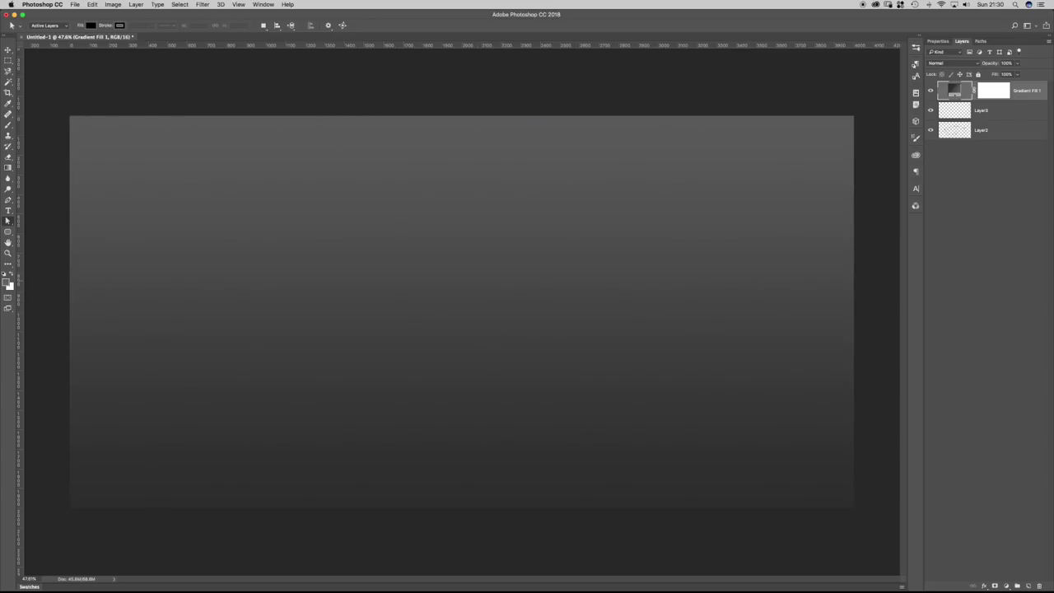
drag(1026, 91, 1026, 140)
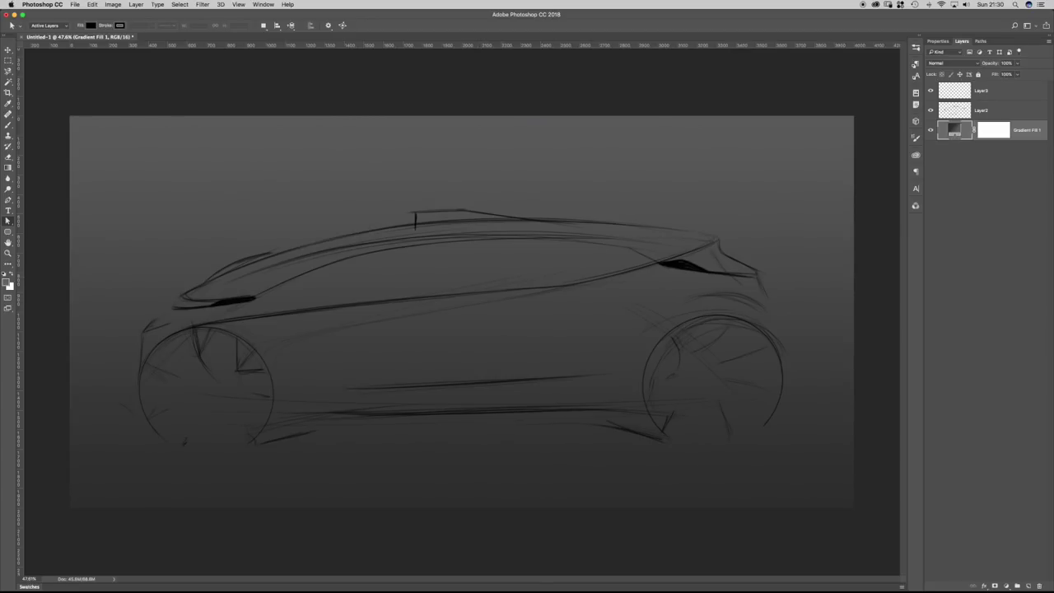
Try the magenta gradient preset on the gradient fill layer, switch back to the dark grey preset, and accept the fill.
click(1005, 586)
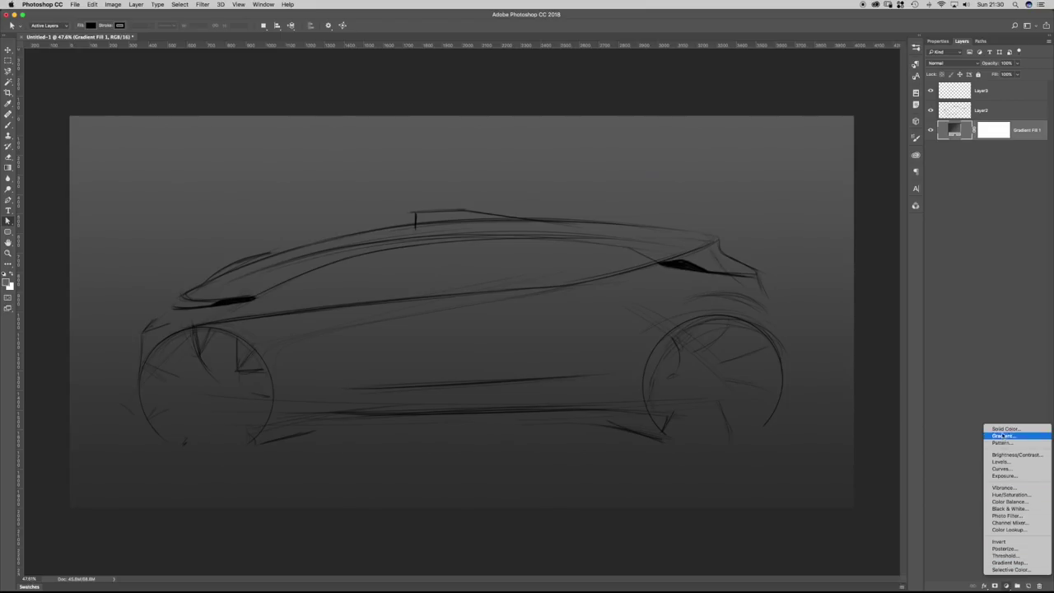
click(951, 133)
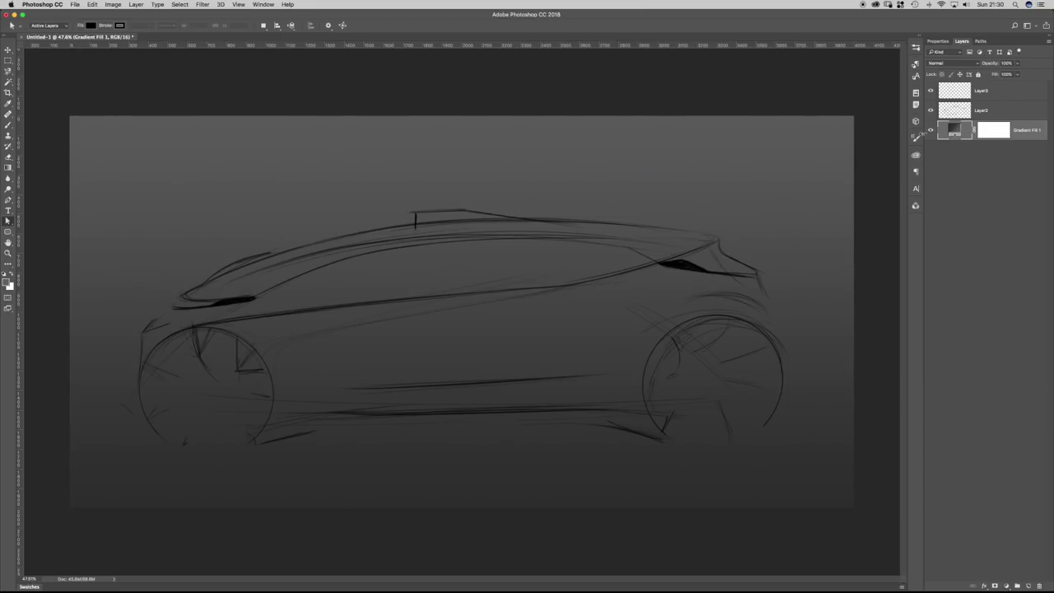
double_click(951, 133)
click(797, 83)
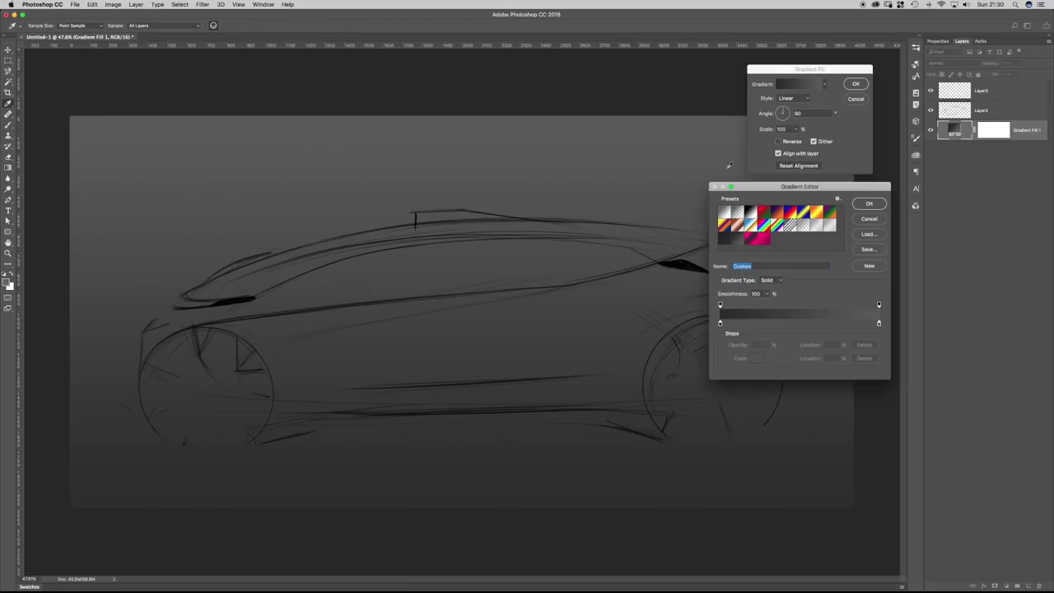
click(758, 237)
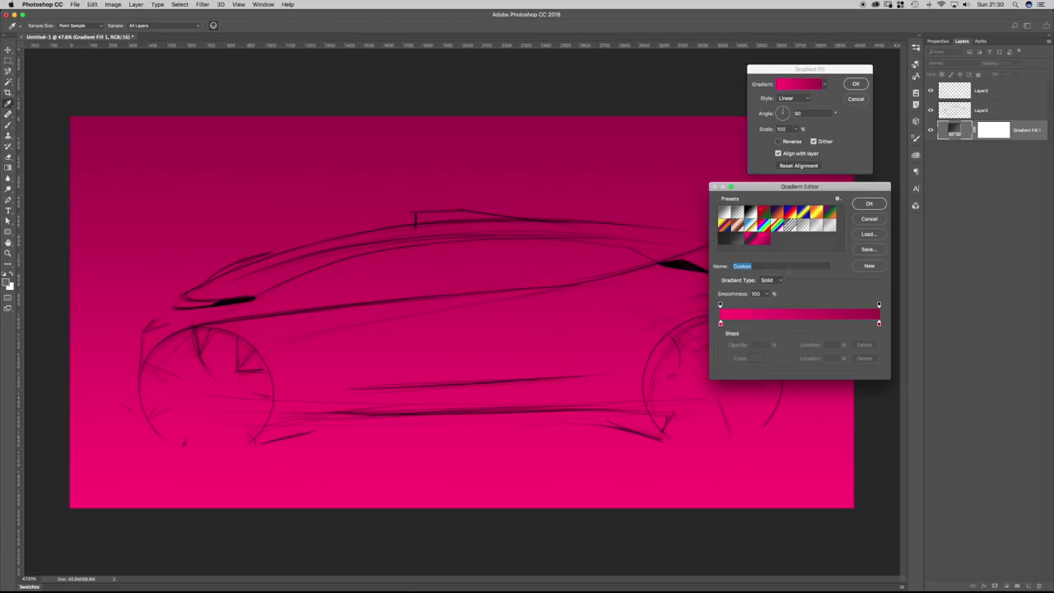
click(738, 240)
click(869, 204)
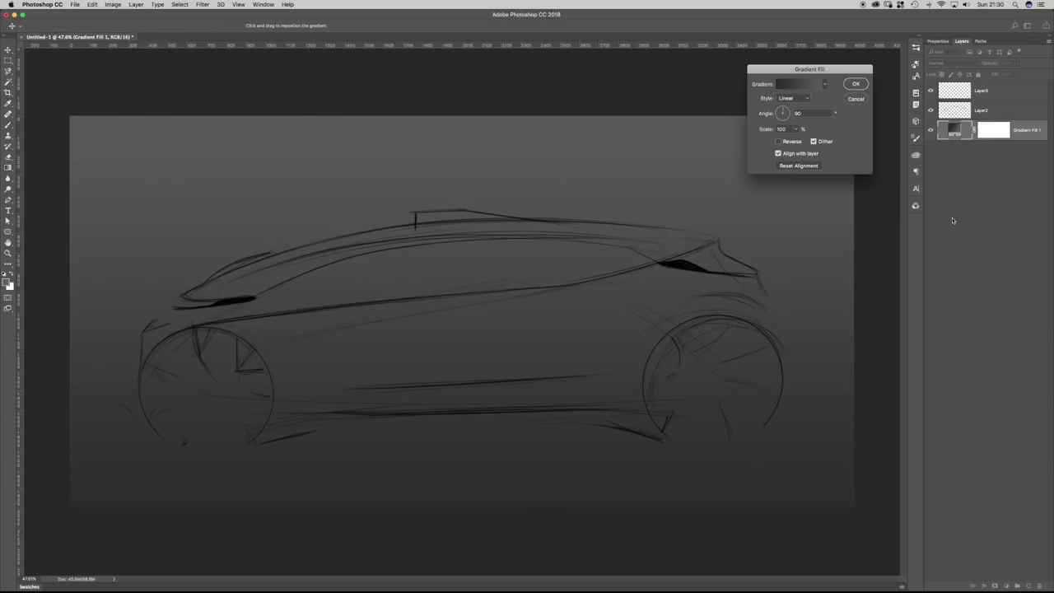
key(Return)
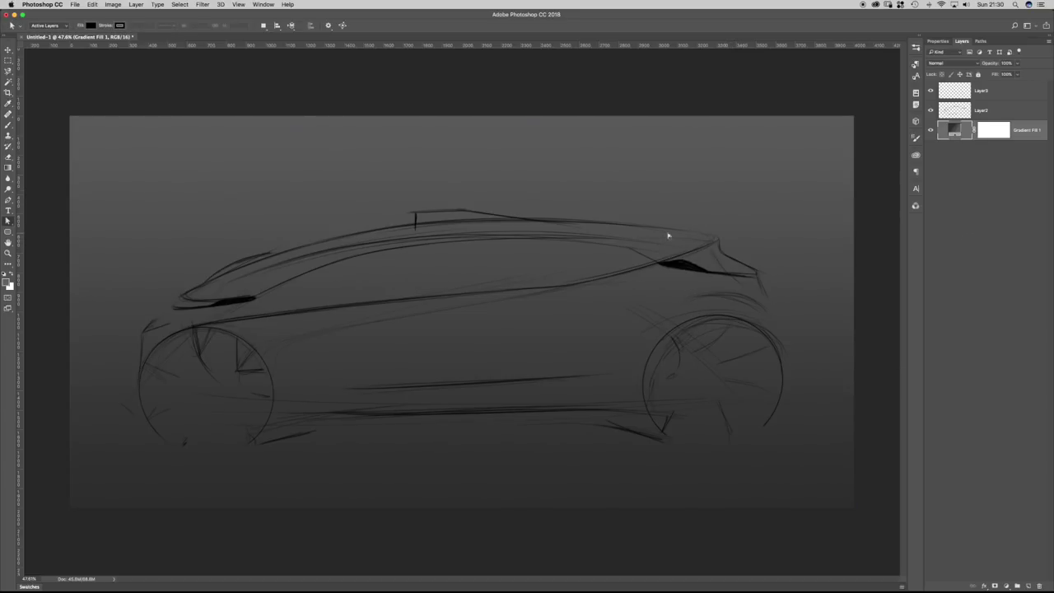
Reopen the gradient fill settings and reposition the gradient on the canvas so its dark part reaches up to the middle of the car body.
double_click(956, 134)
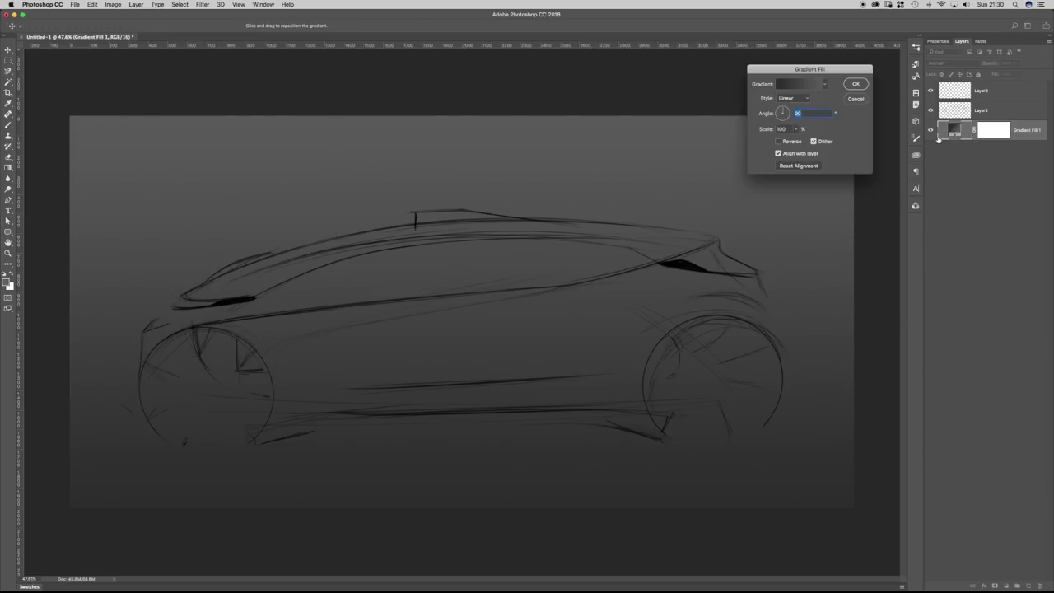
drag(640, 242, 570, 428)
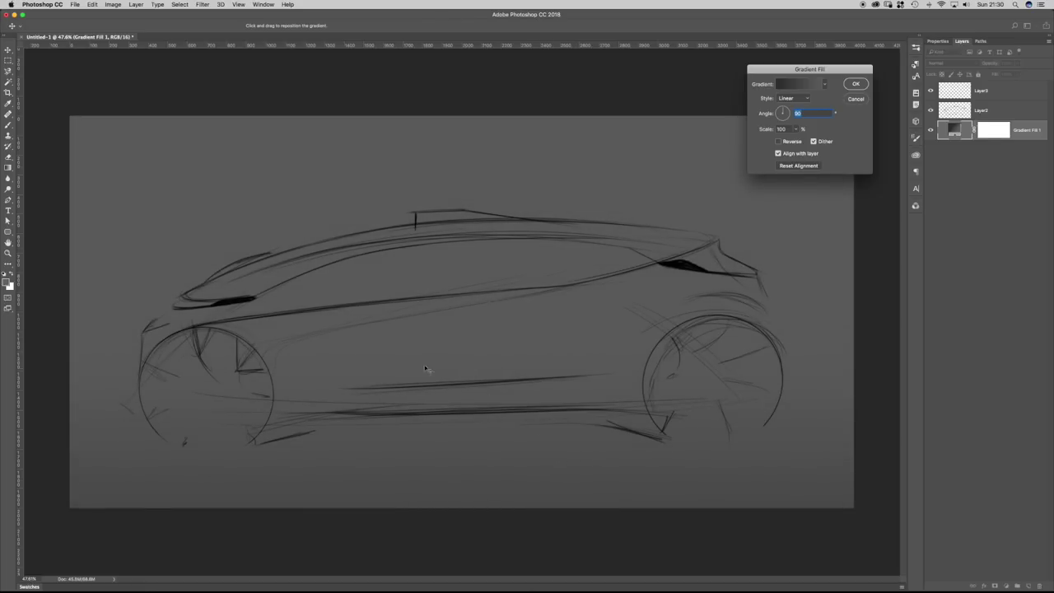
mouse_move(770, 67)
mouse_down()
mouse_move(758, 89)
mouse_move(775, 85)
mouse_up()
drag(470, 480, 479, 296)
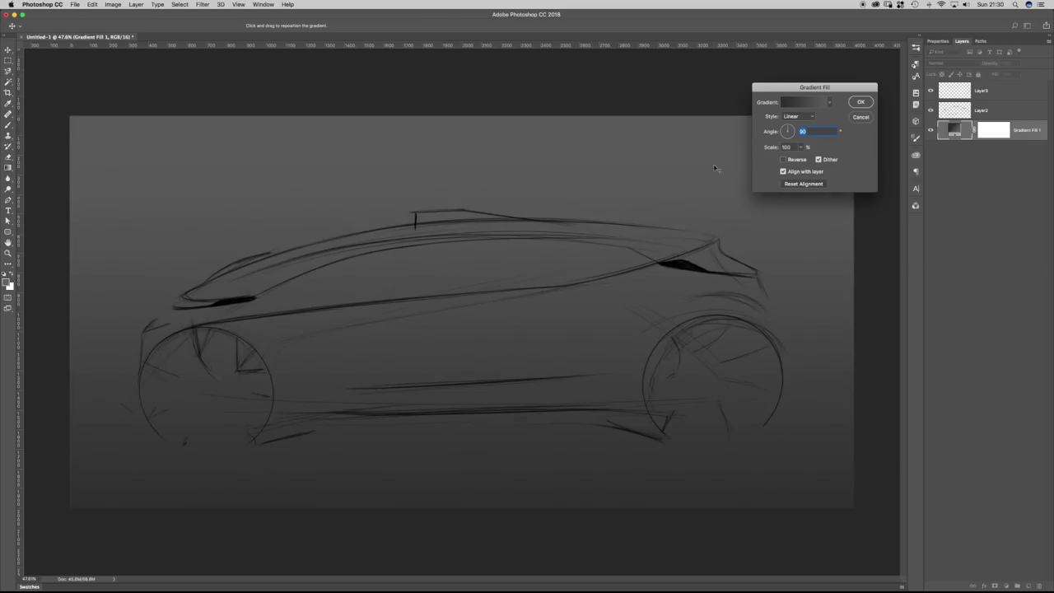
drag(478, 435, 484, 316)
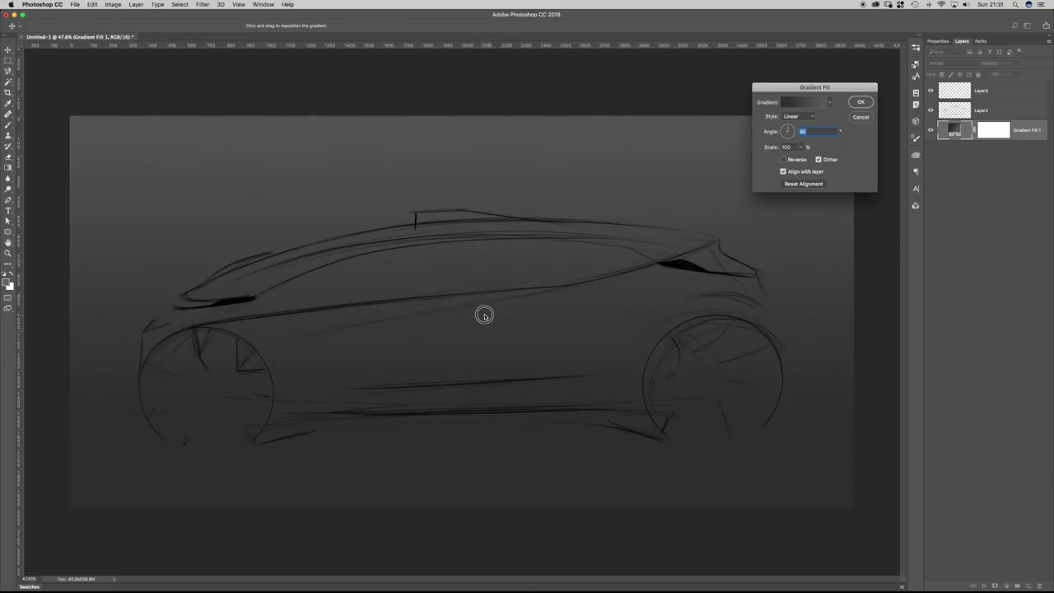
Try the gradient at a 0° angle, set it back to 90°, and accept the fill settings.
click(786, 130)
drag(787, 130, 795, 130)
text(0)
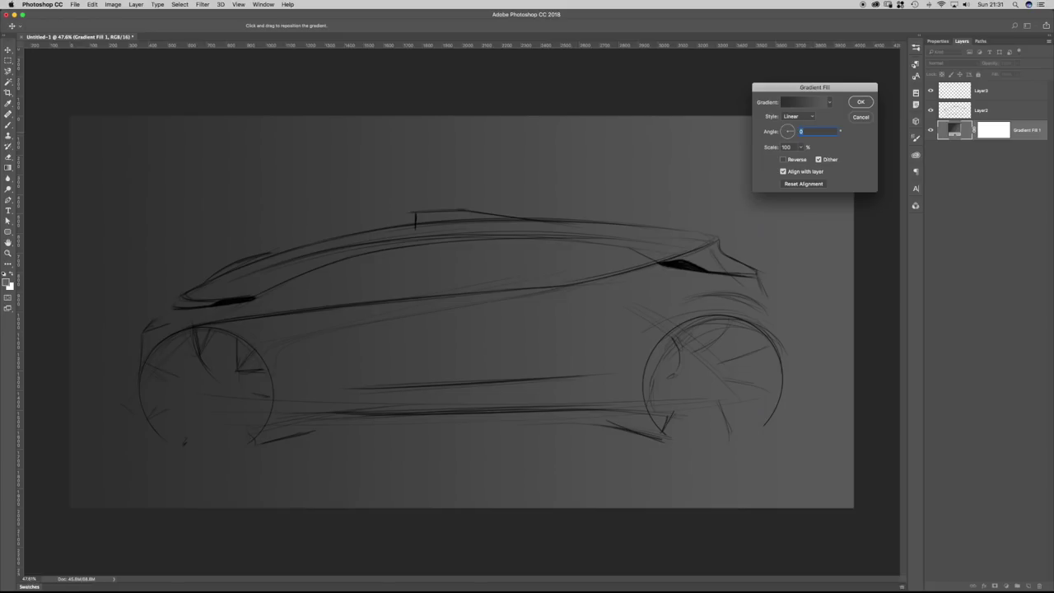
text(90)
key(Return)
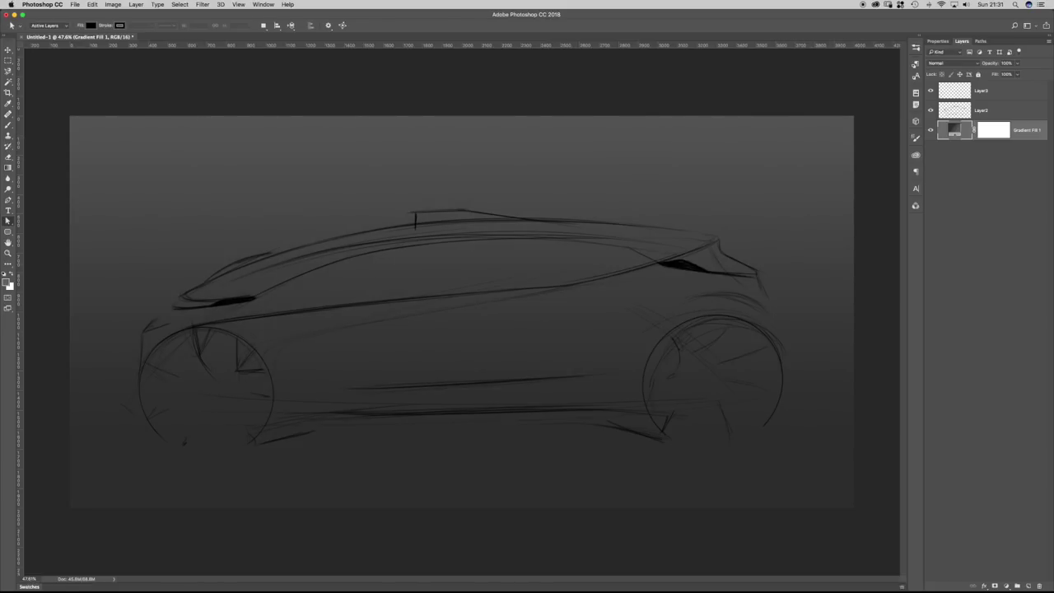
double_click(954, 129)
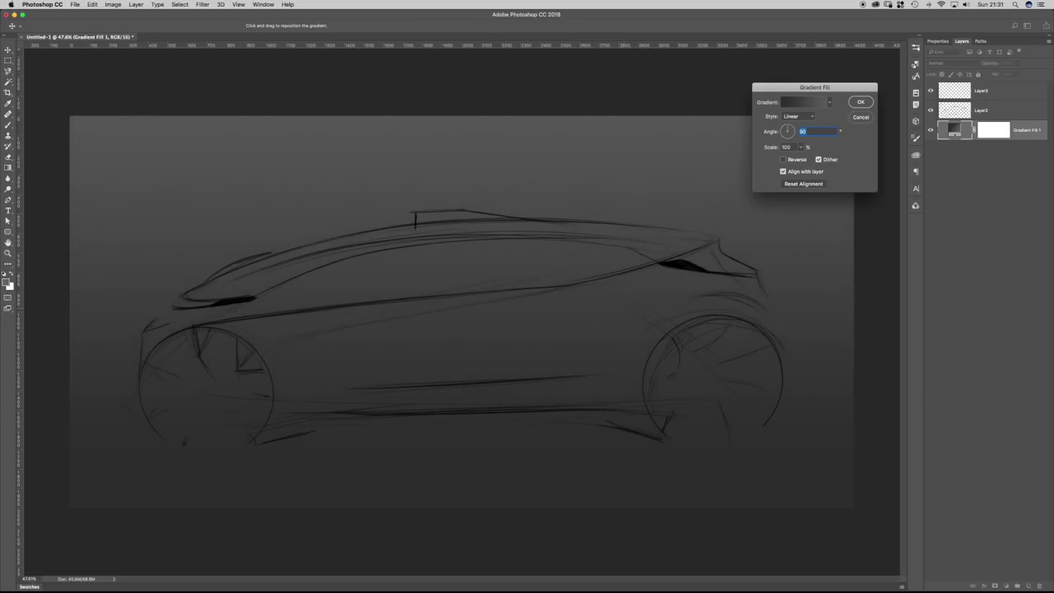
key(Return)
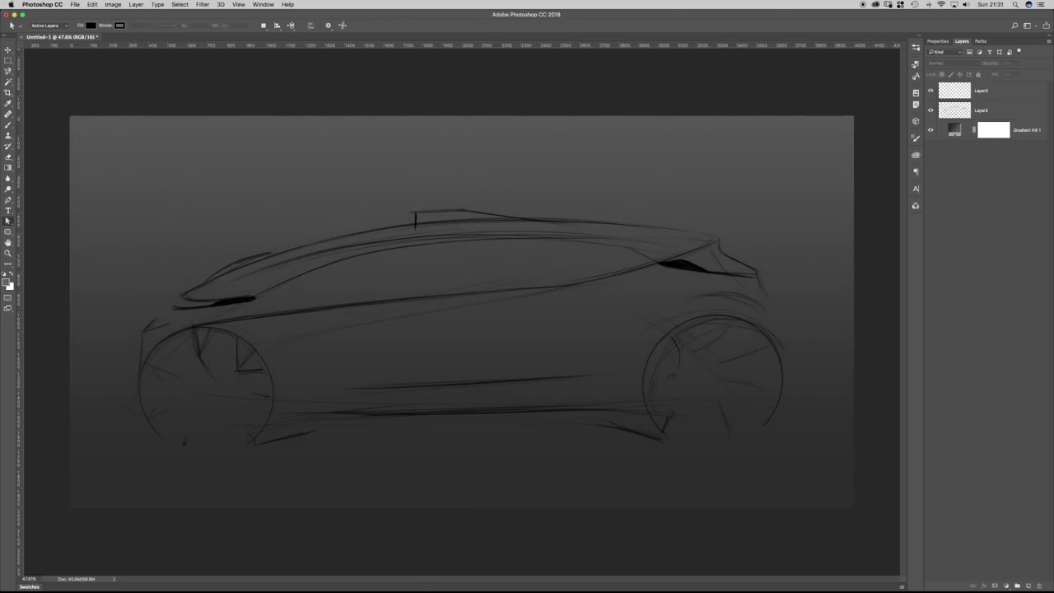
Select the Layer2 sketch layer, enlarge the view of the car, and activate the Curvature Pen tool.
click(992, 111)
scroll(461, 311, up, 3)
scroll(461, 311, down, 1)
scroll(461, 311, right, 2)
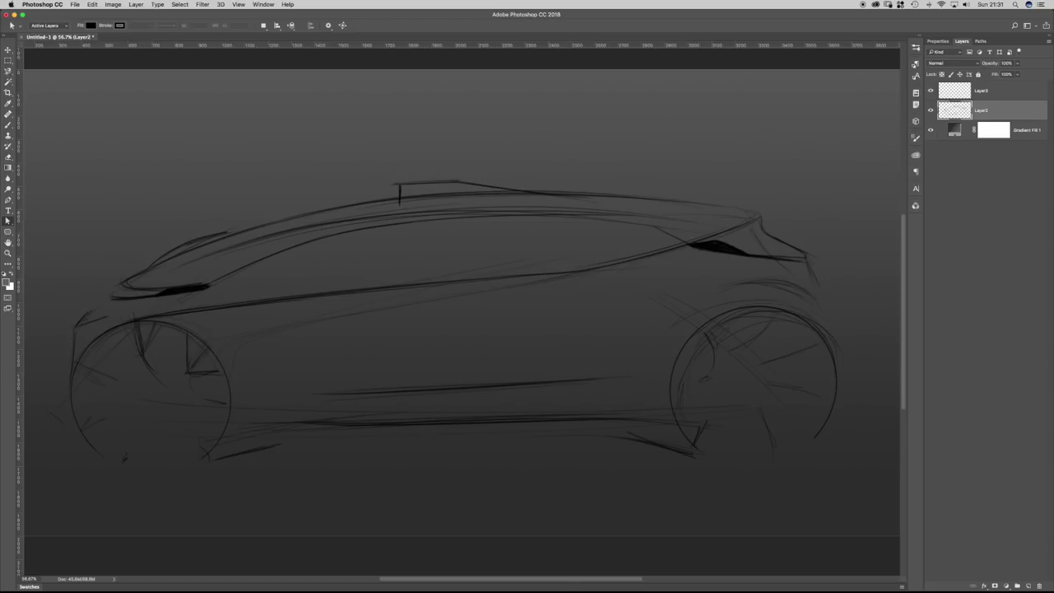
click(8, 200)
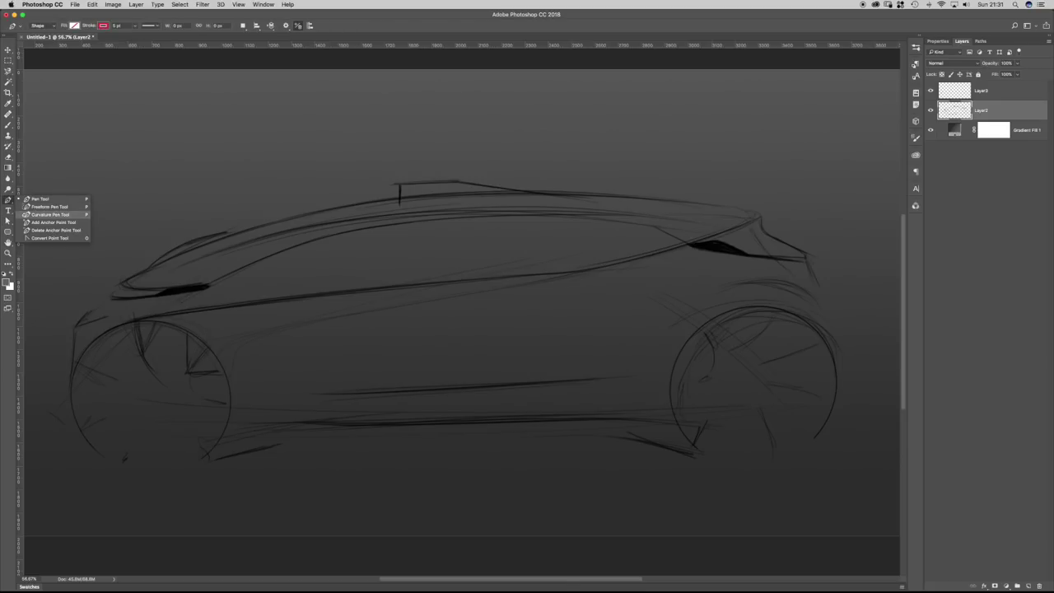
click(50, 214)
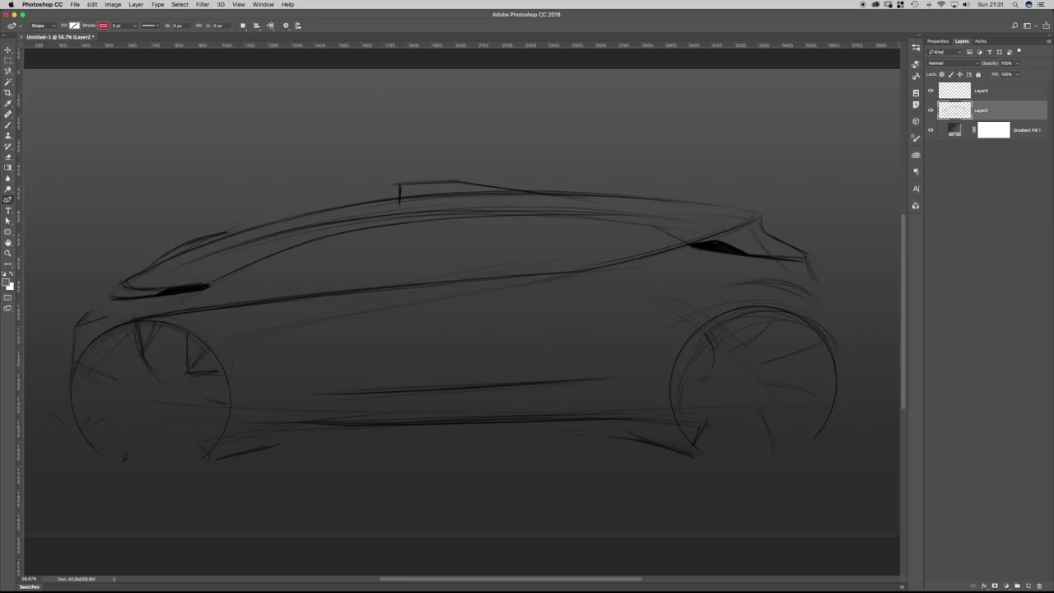
Cycle through the available pen tools and activate the Convert Point tool.
click(8, 199)
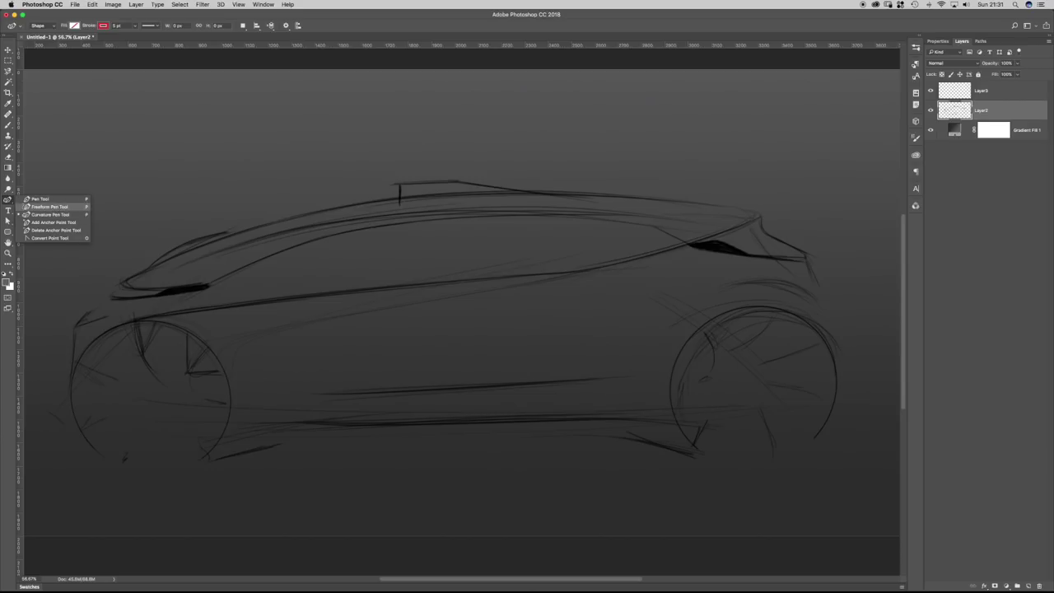
key(Escape)
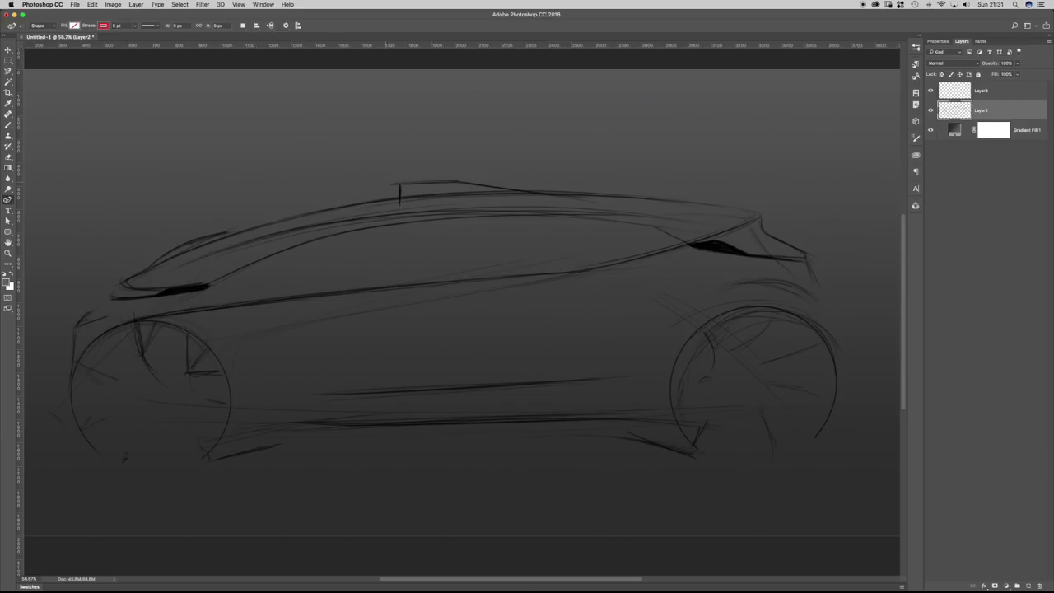
key(shift+p)
key(shift+p)
key(shift+p)
key(shift+p)
key(shift+p)
key(shift+p)
key(shift+p)
key(shift+p)
key(shift+p)
key(shift+p)
key(shift+p)
key(shift+p)
key(shift+p)
key(shift+p)
key(shift+p)
key(shift+p)
key(shift+p)
key(shift+p)
key(shift+p)
key(shift+p)
key(shift+p)
right_click(8, 199)
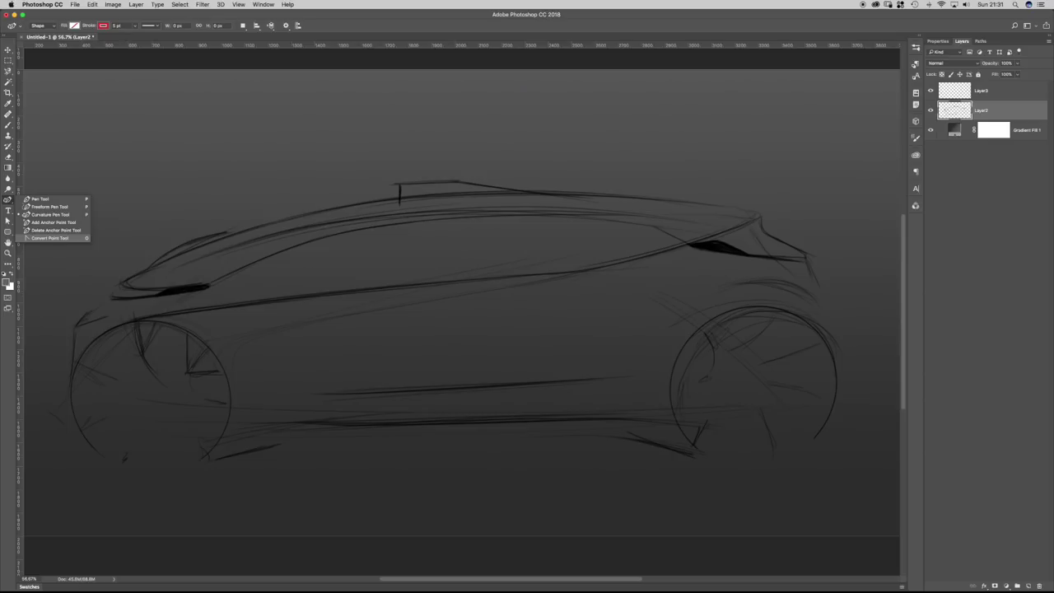
click(48, 238)
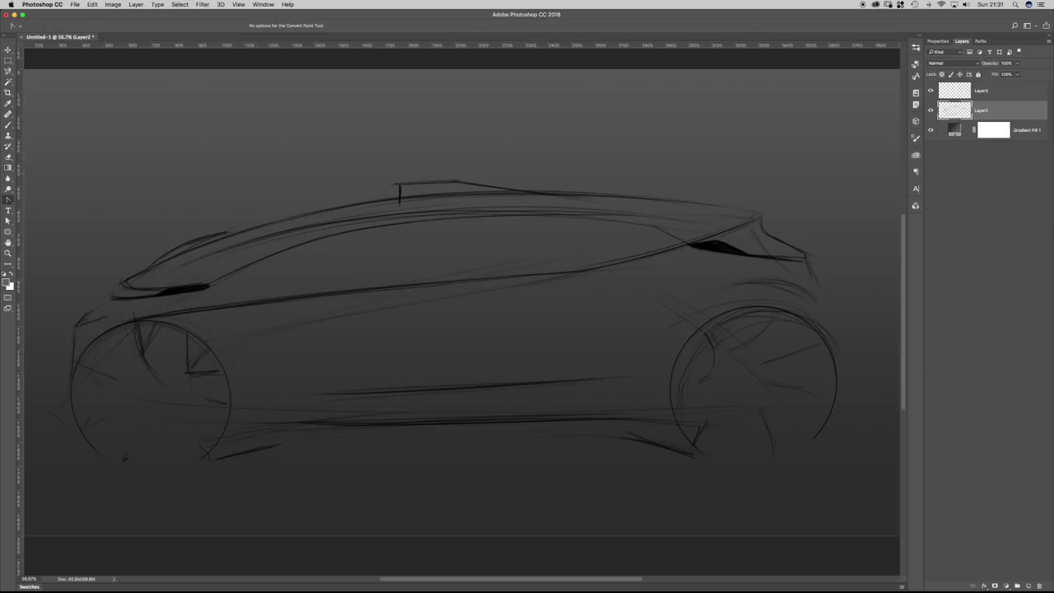
Draw a closed five-point test shape about 1815 px wide over the front and roof of the car with the Curvature Pen tool.
key(shift+p)
click(177, 189)
click(381, 141)
click(592, 180)
click(275, 307)
click(173, 255)
click(177, 189)
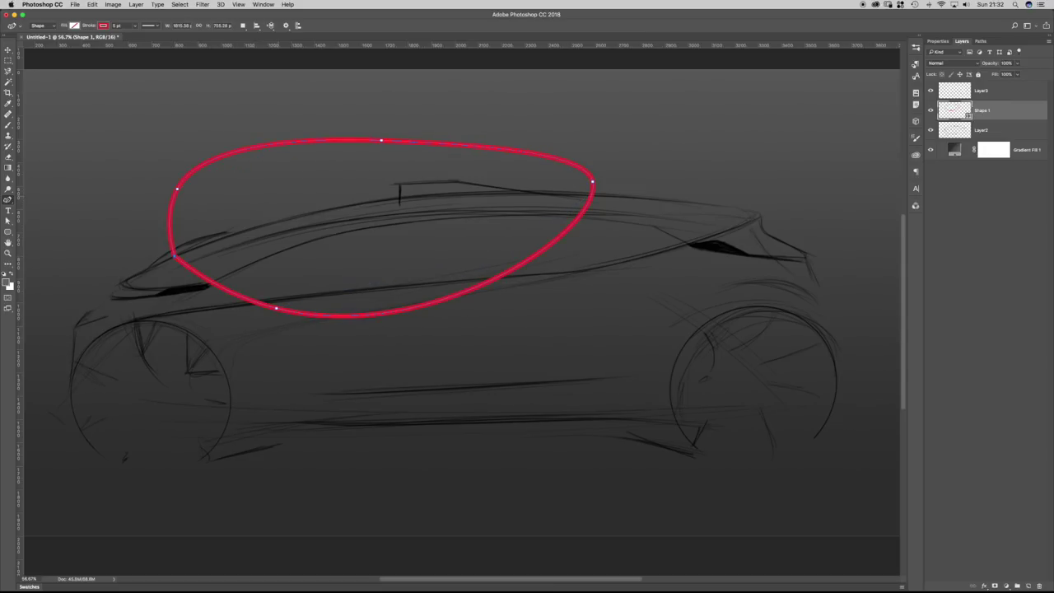
Convert the test shape's upper-left point to a corner and pull new curve handles out of it and the top point.
key(shift+p)
click(177, 189)
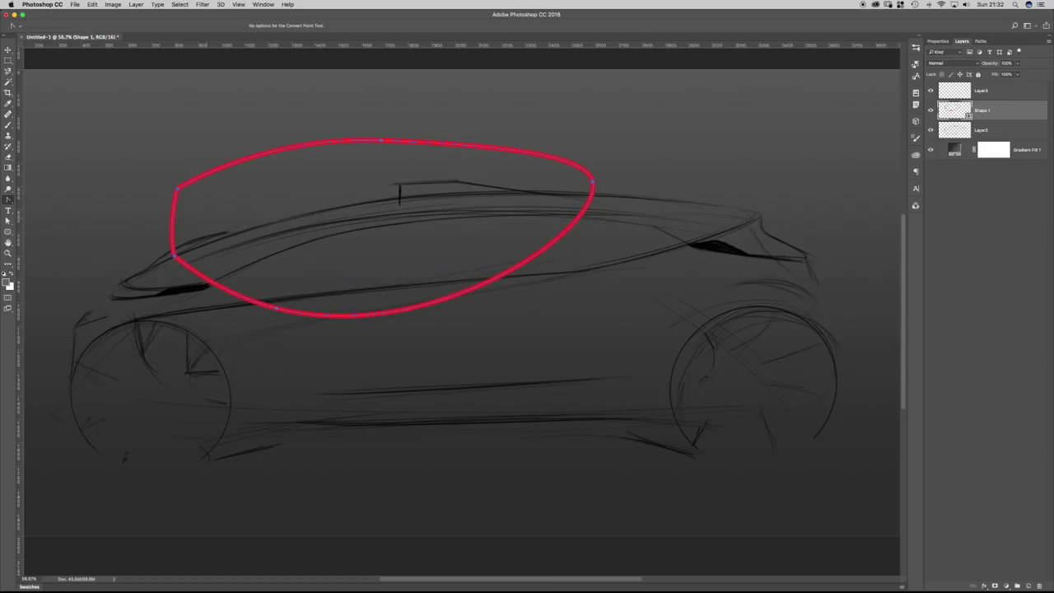
click(381, 140)
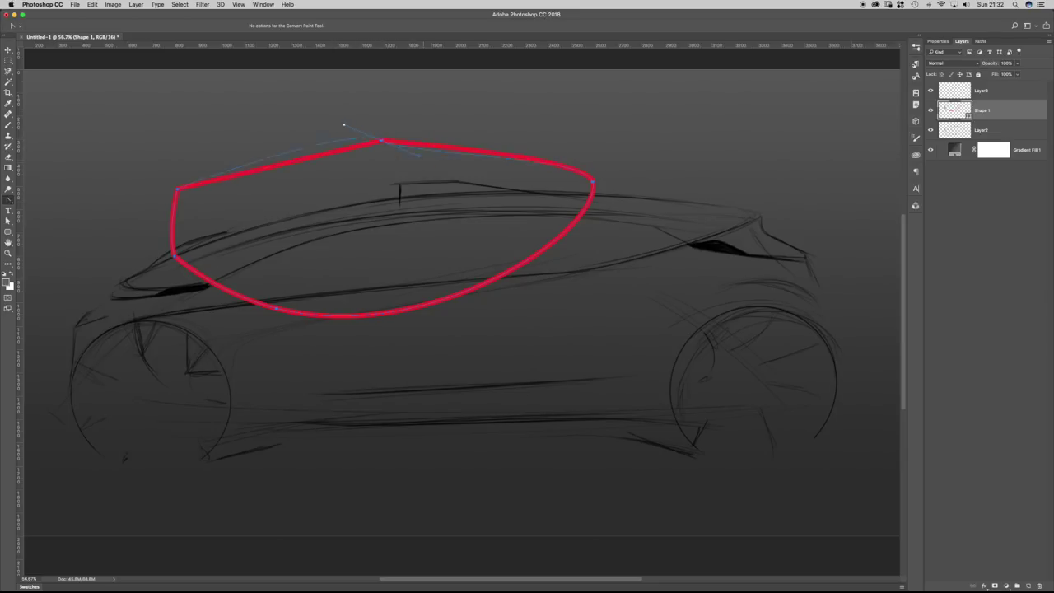
drag(177, 189, 122, 215)
click(8, 200)
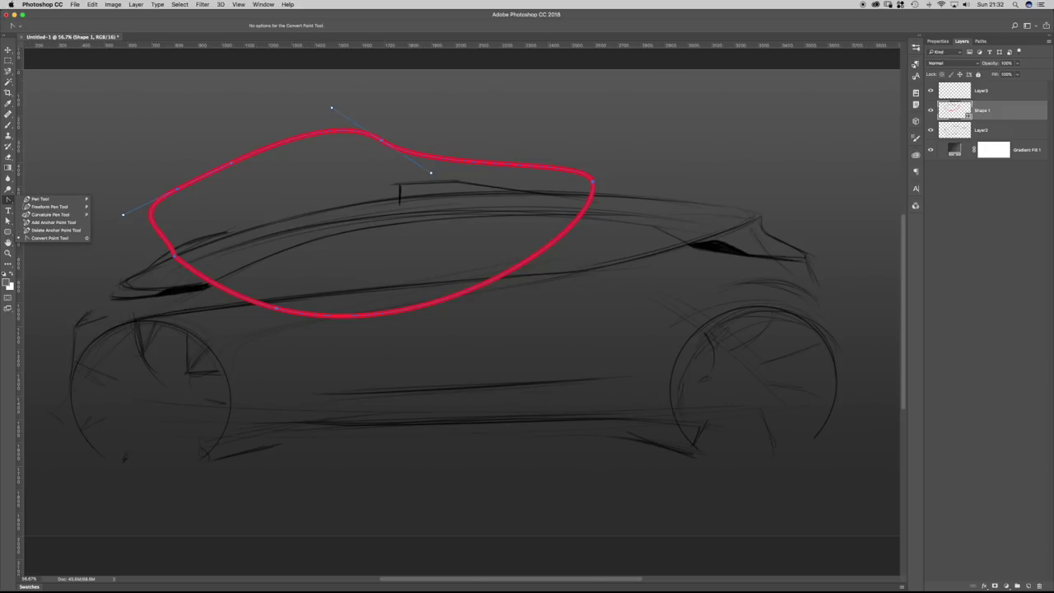
key(Escape)
Merge the test shape into the sketch layer below and delete it, then undo the deletion to recover the Layer2 sketch.
key(a)
key(super+e)
key(BackSpace)
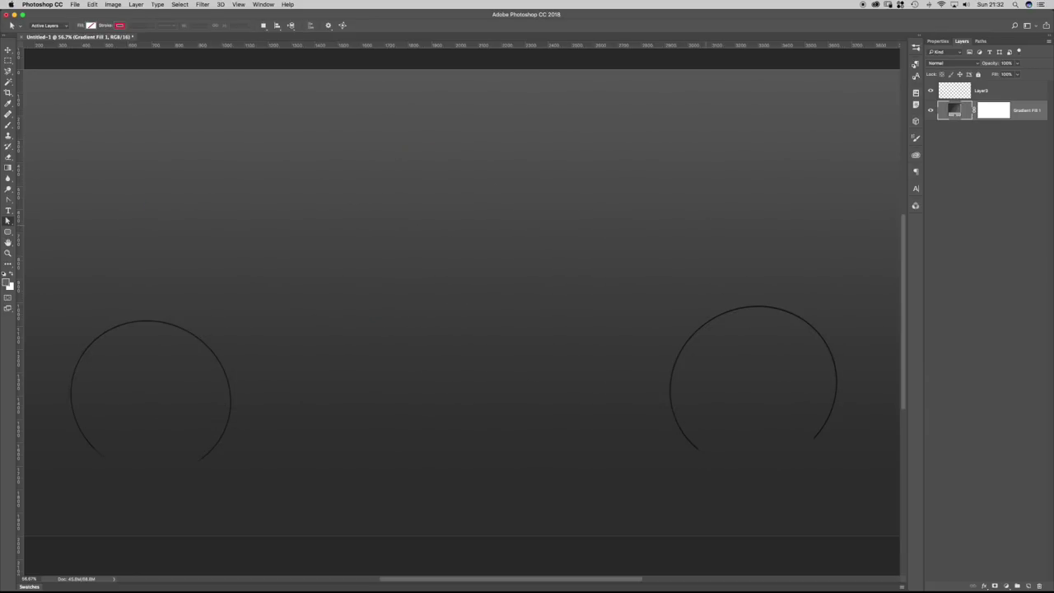
key(super+z)
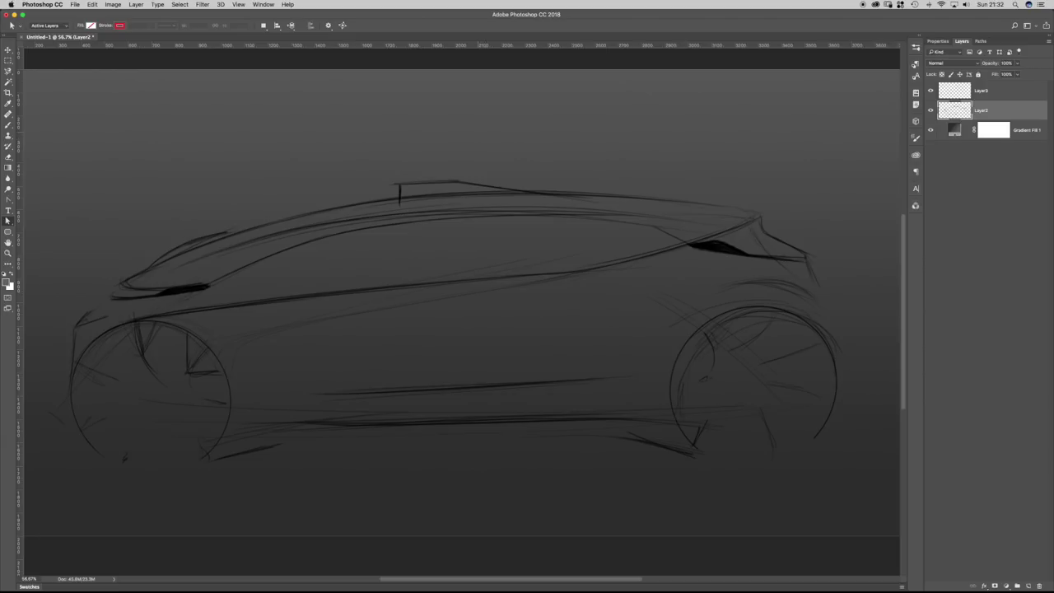
Detach the Paths panel from its group, close it, and return to the layer list.
drag(980, 40, 457, 111)
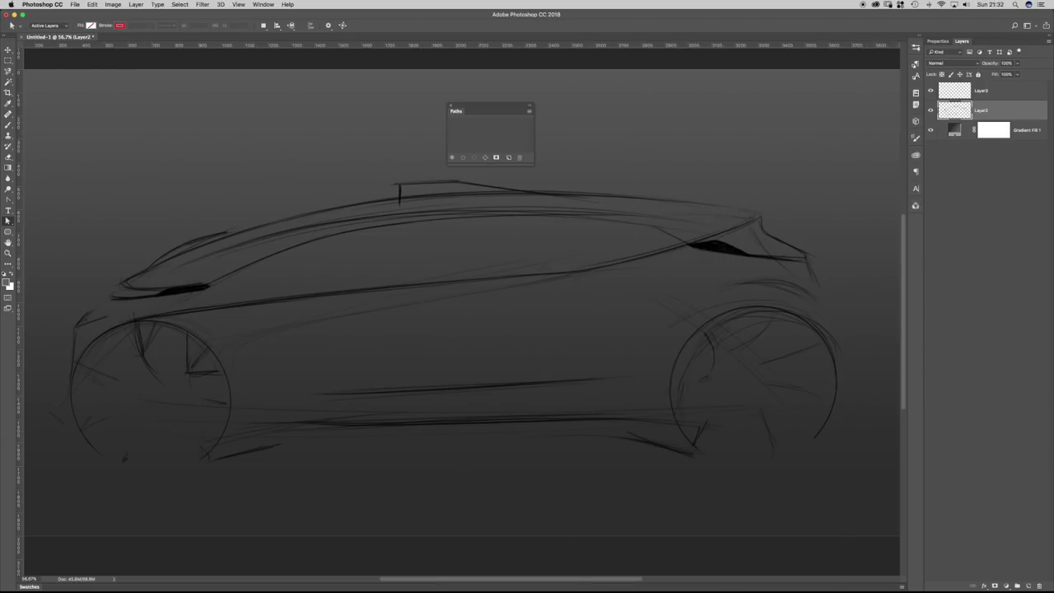
click(451, 106)
key(Escape)
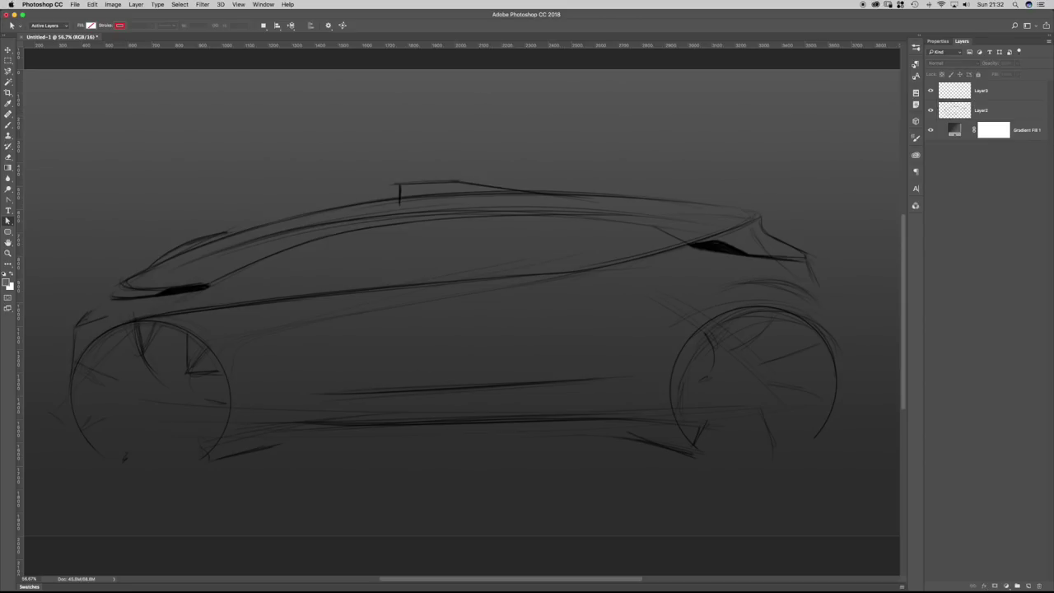
click(937, 42)
click(960, 41)
Label the Layer2 and Layer3 sketch layers with the Red colour and clear the layer selection.
click(1005, 110)
shift+click(1005, 90)
right_click(931, 91)
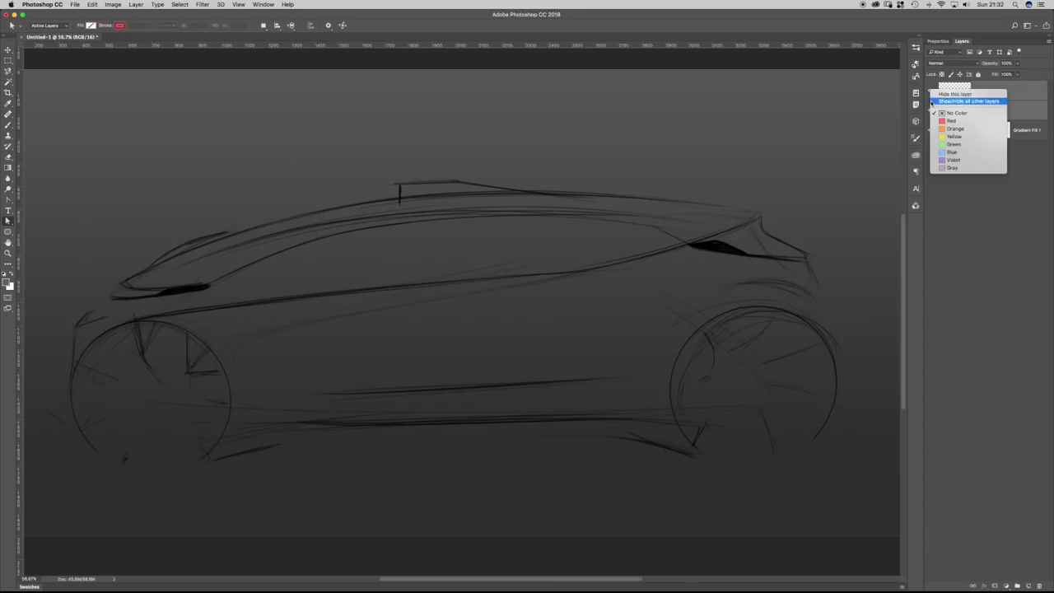
click(944, 109)
click(931, 144)
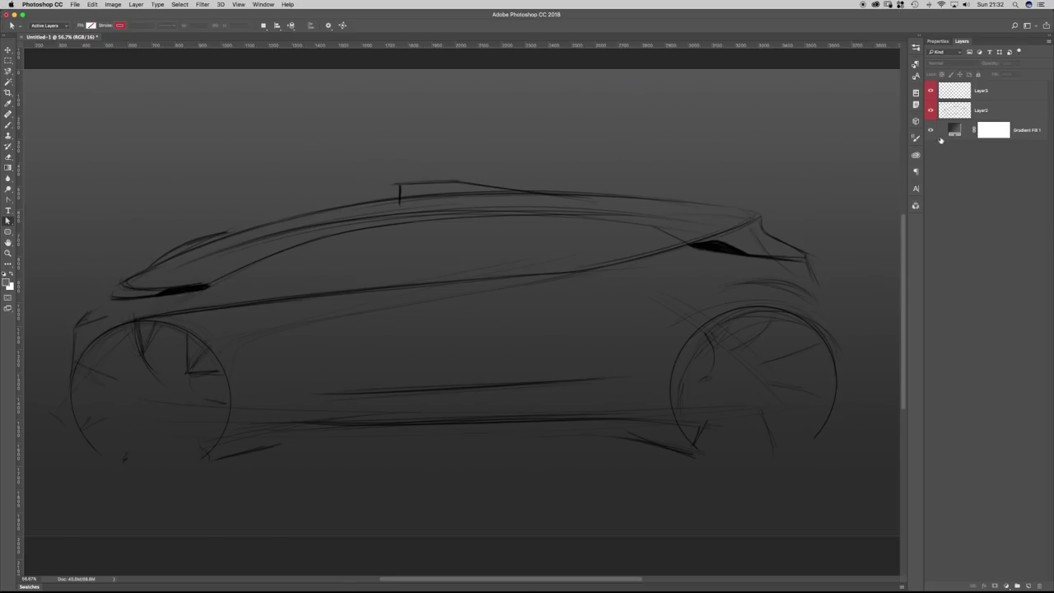
Select the gradient fill layer and activate the Curvature Pen tool.
click(969, 132)
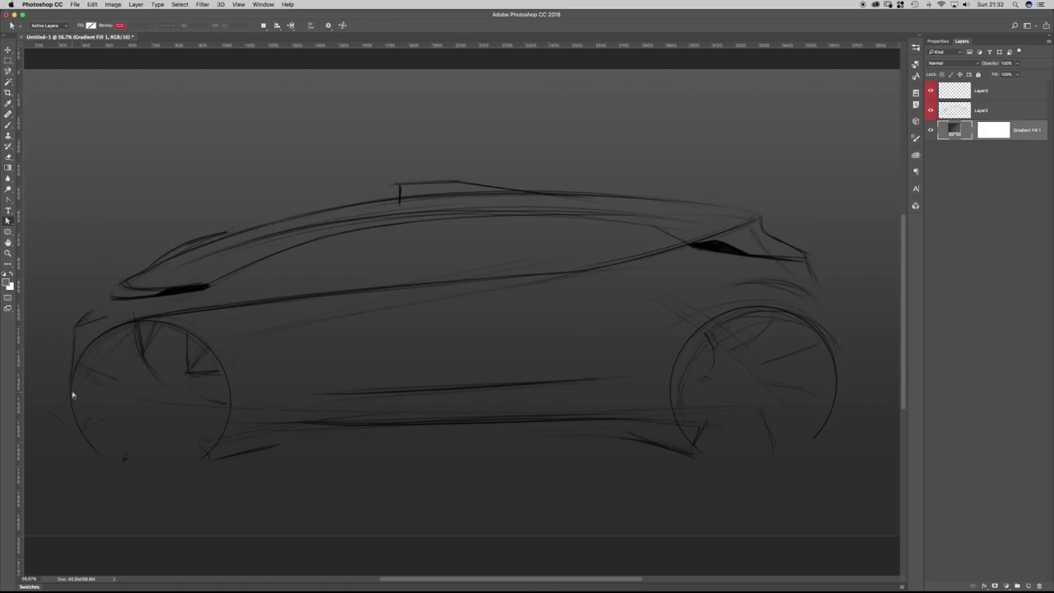
key(p)
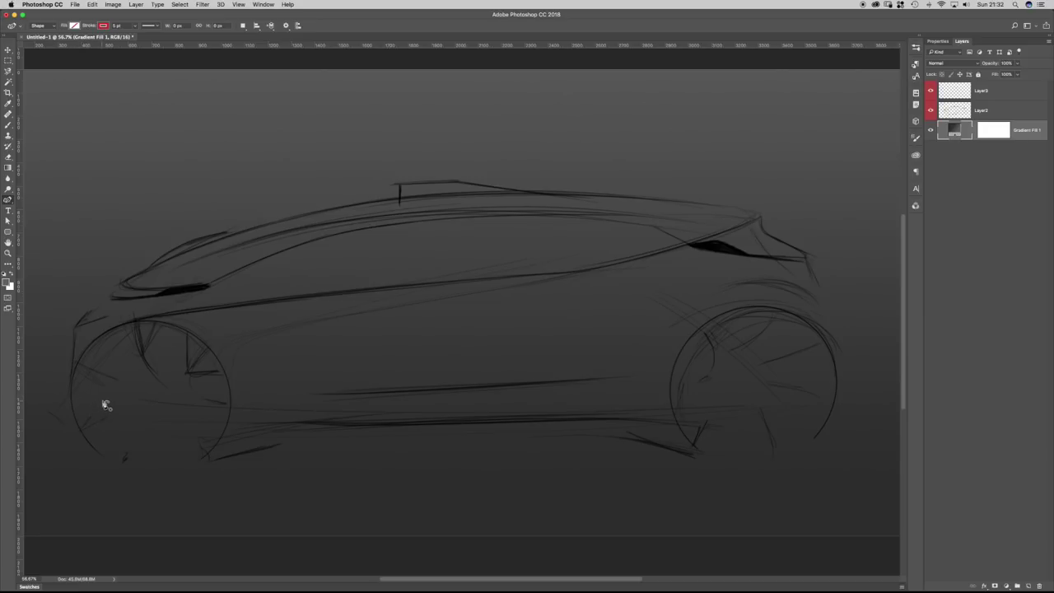
click(8, 199)
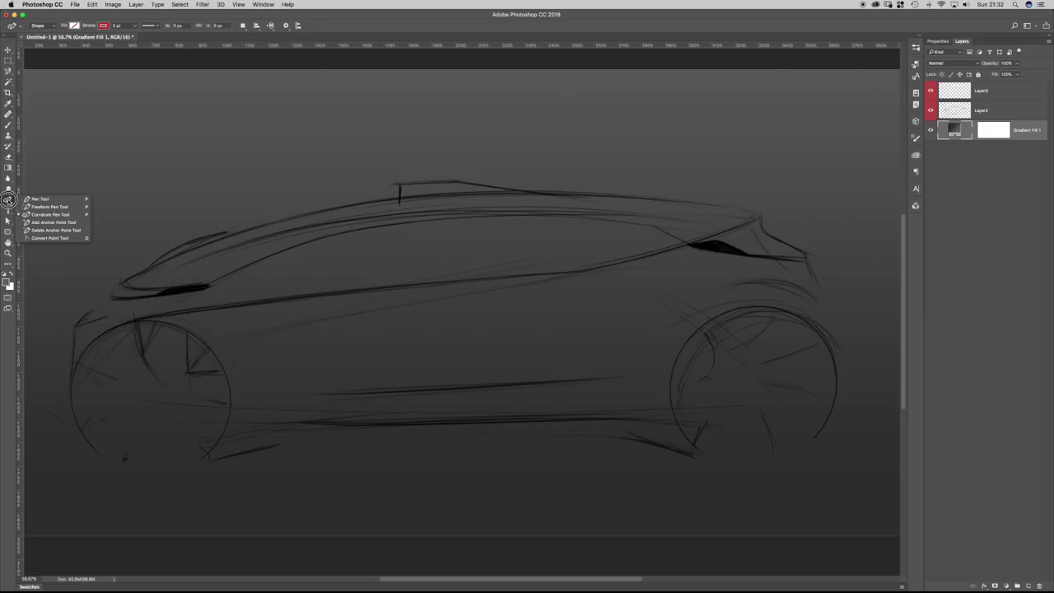
click(62, 215)
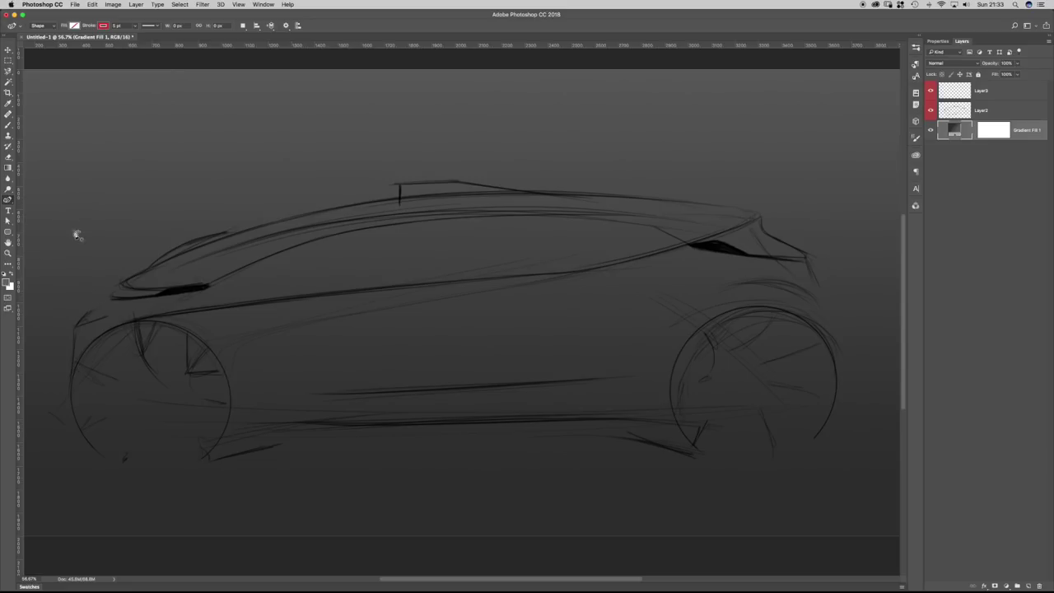
Draw a wavy five-point test curve with a red stroke above the car using the Curvature Pen tool.
click(107, 145)
click(349, 91)
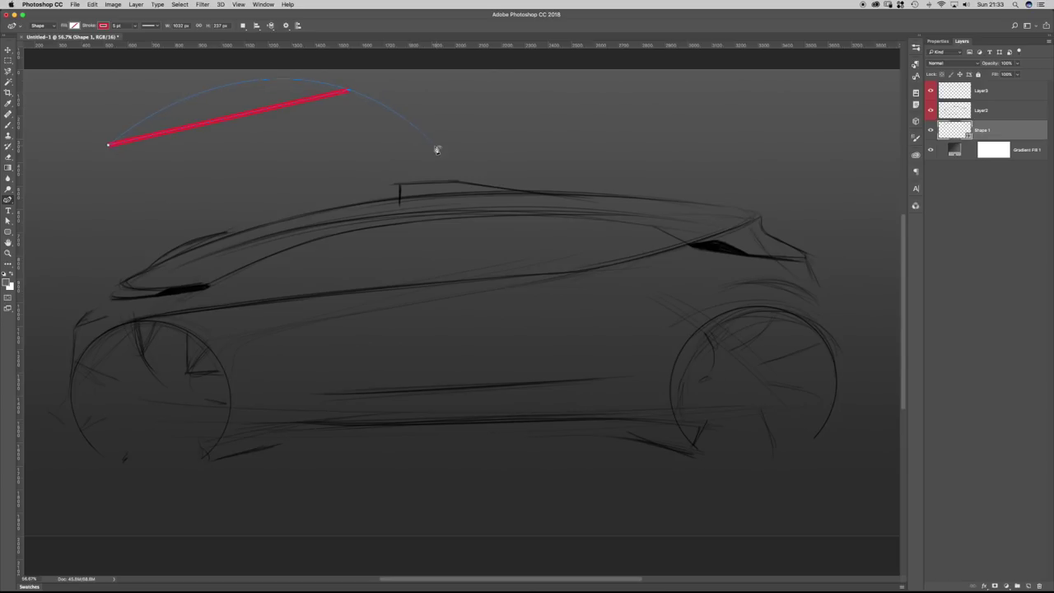
click(454, 182)
click(677, 134)
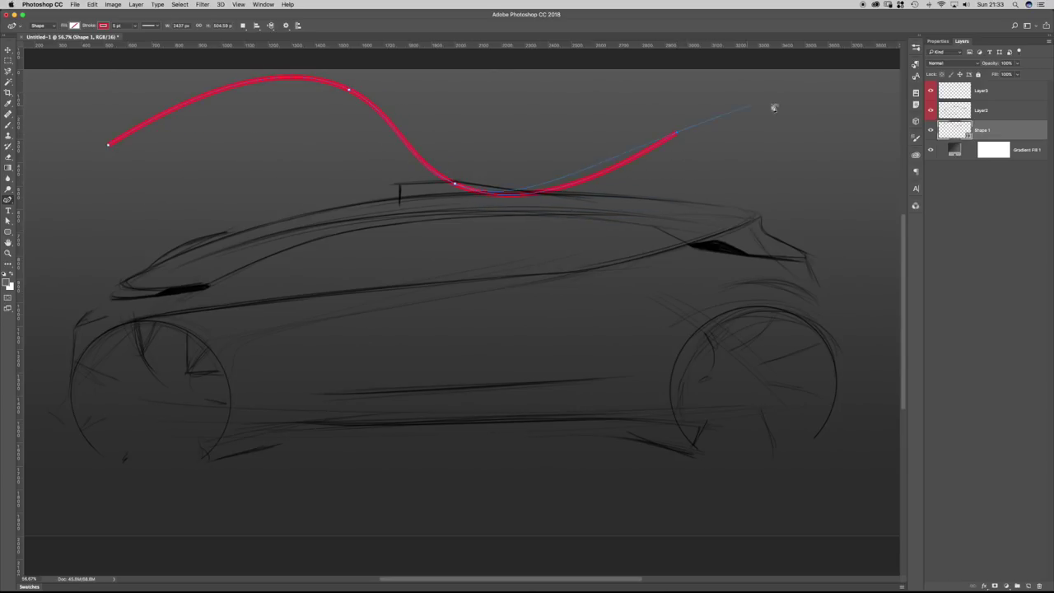
click(833, 174)
key(a)
click(823, 207)
Draw a four-point straight-segment zigzag test line across the car body with the standard Pen tool.
click(7, 201)
click(107, 229)
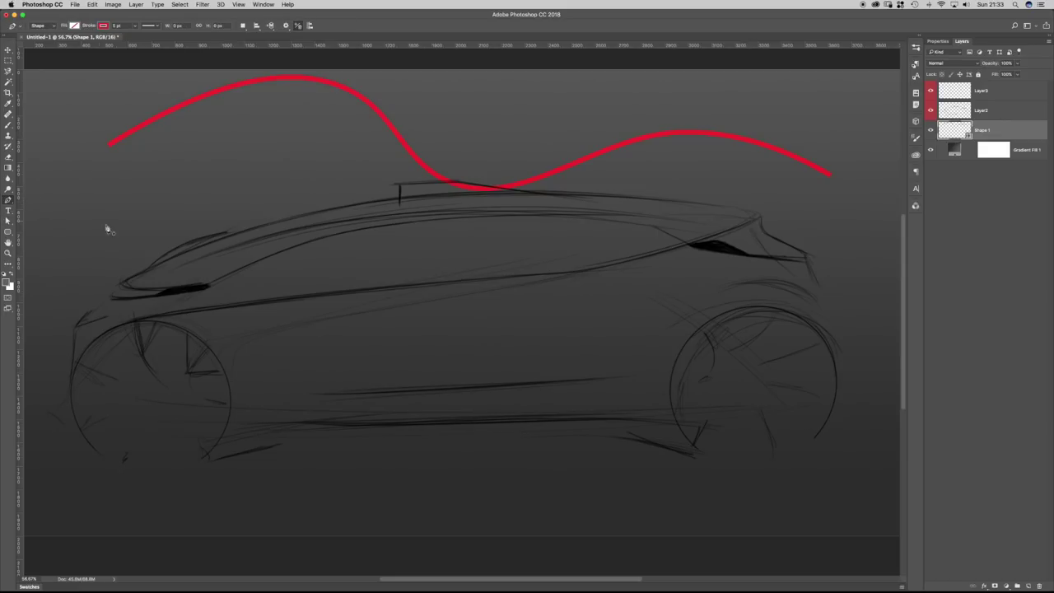
click(102, 289)
click(276, 248)
click(530, 318)
click(747, 255)
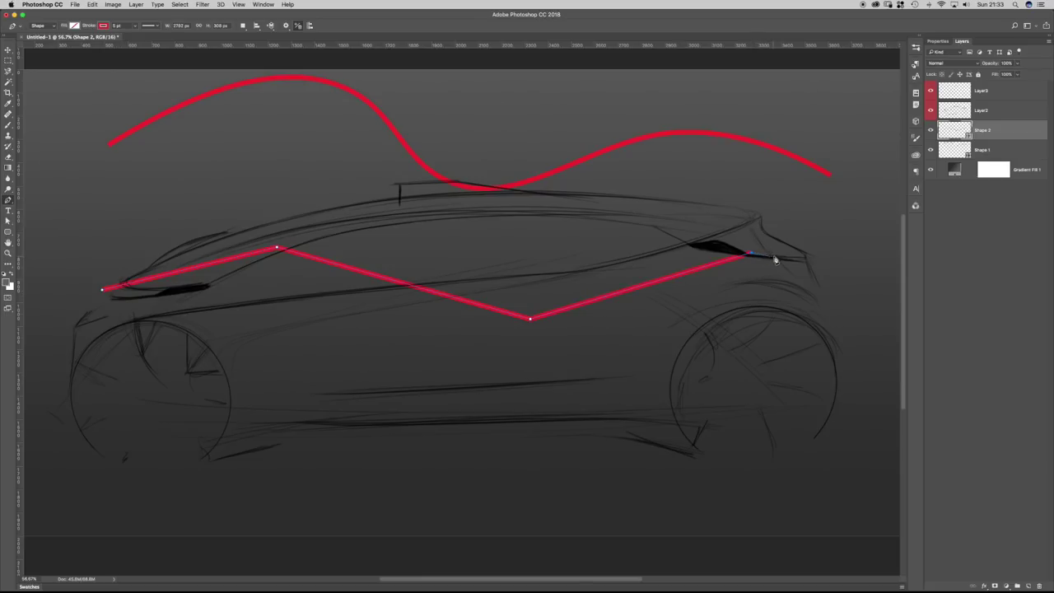
key(a)
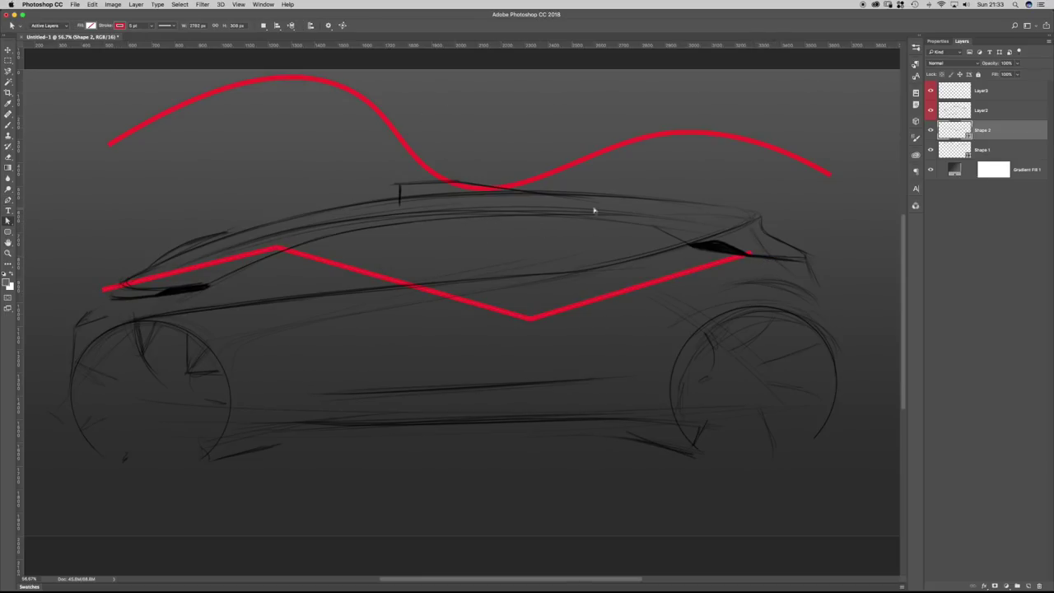
Convert the zigzag's two middle corners into smooth points and extend the lower point's handle to deepen the curve.
shift+click(991, 150)
key(shift+p)
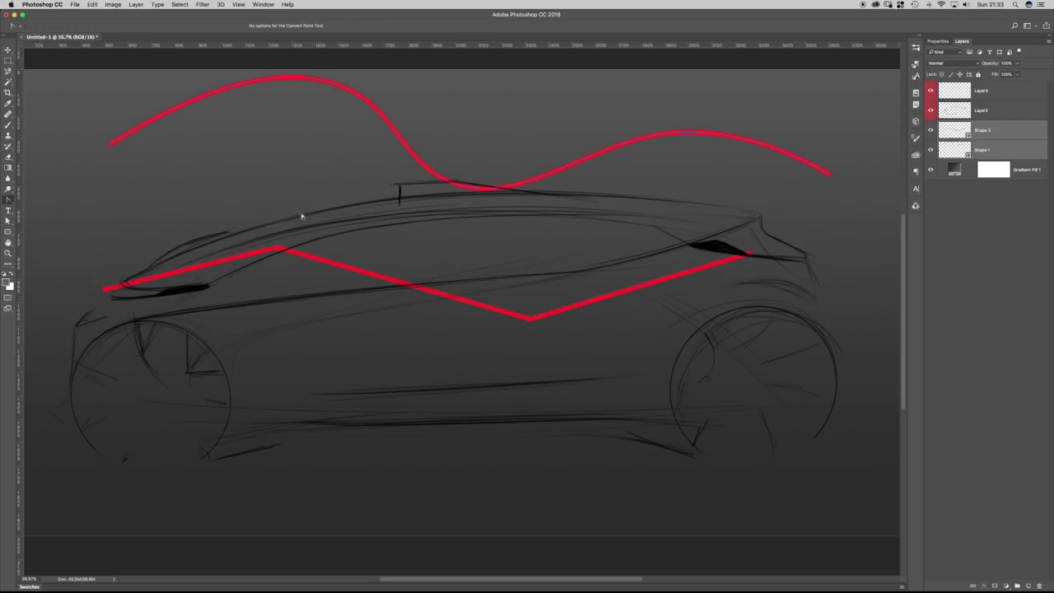
click(276, 250)
drag(280, 249, 305, 294)
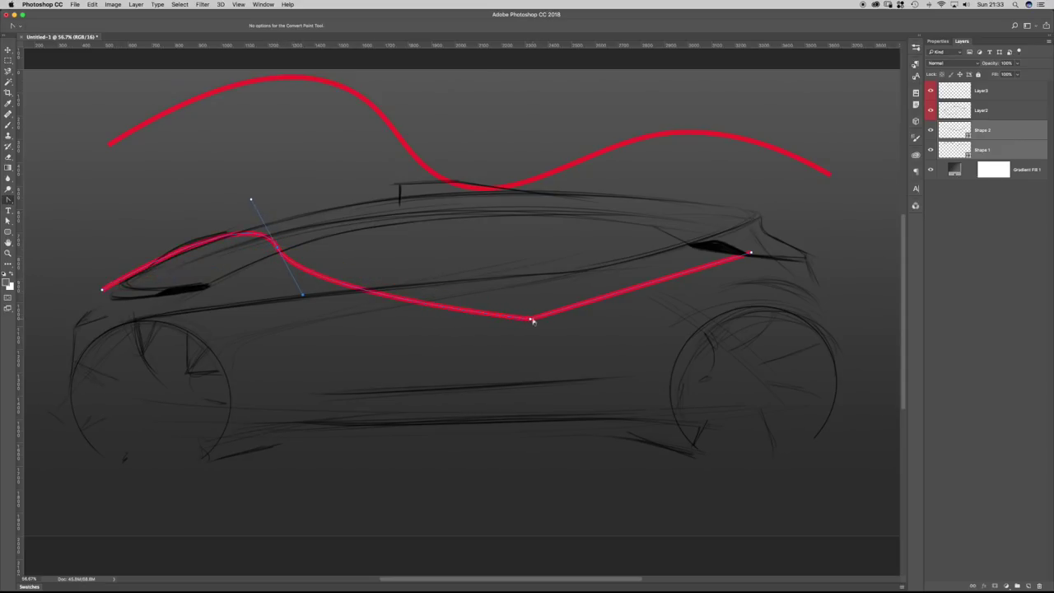
drag(533, 318, 568, 270)
key(a)
mouse_move(497, 372)
mouse_down()
mouse_move(425, 406)
mouse_move(401, 447)
mouse_move(435, 317)
mouse_move(491, 513)
mouse_move(352, 416)
mouse_up()
click(11, 221)
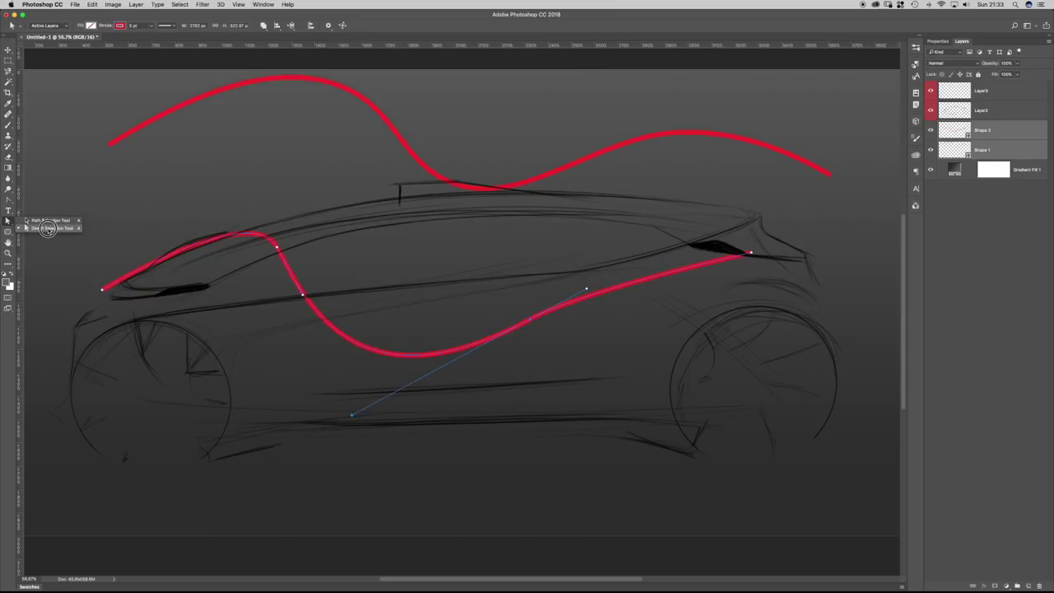
click(48, 229)
click(16, 223)
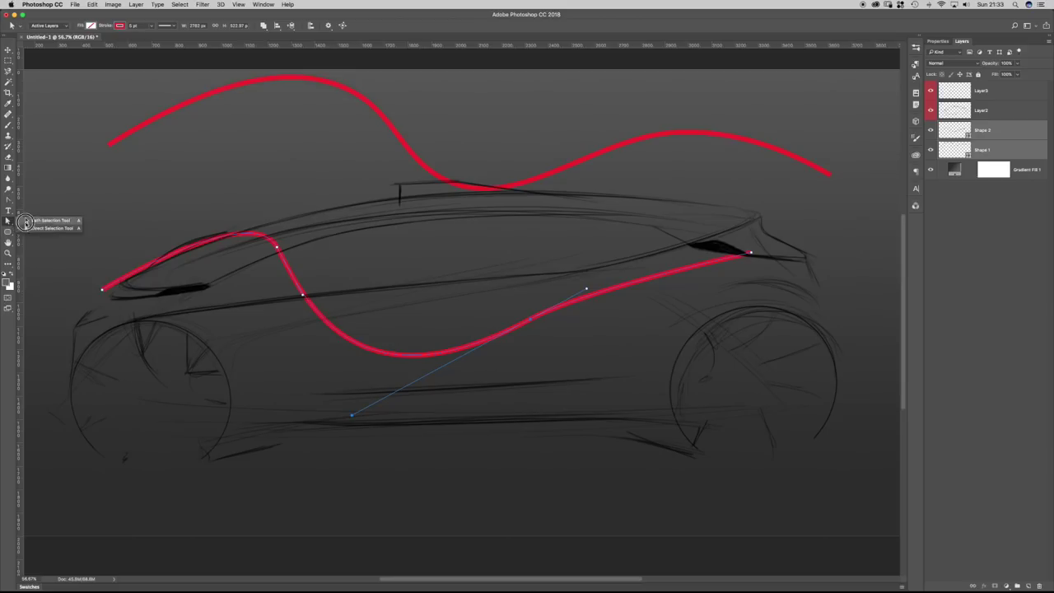
click(48, 221)
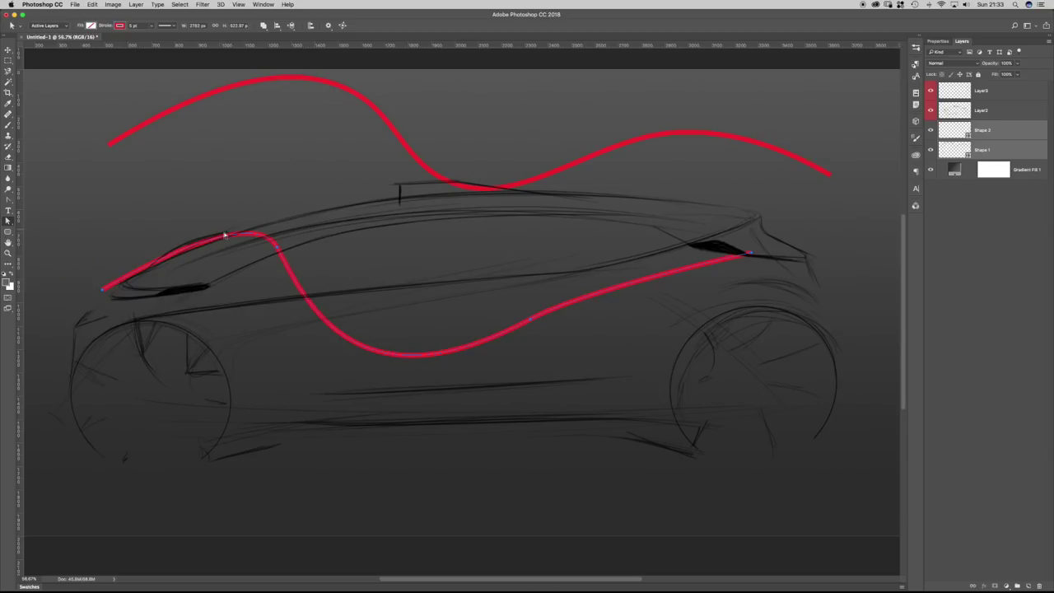
click(267, 250)
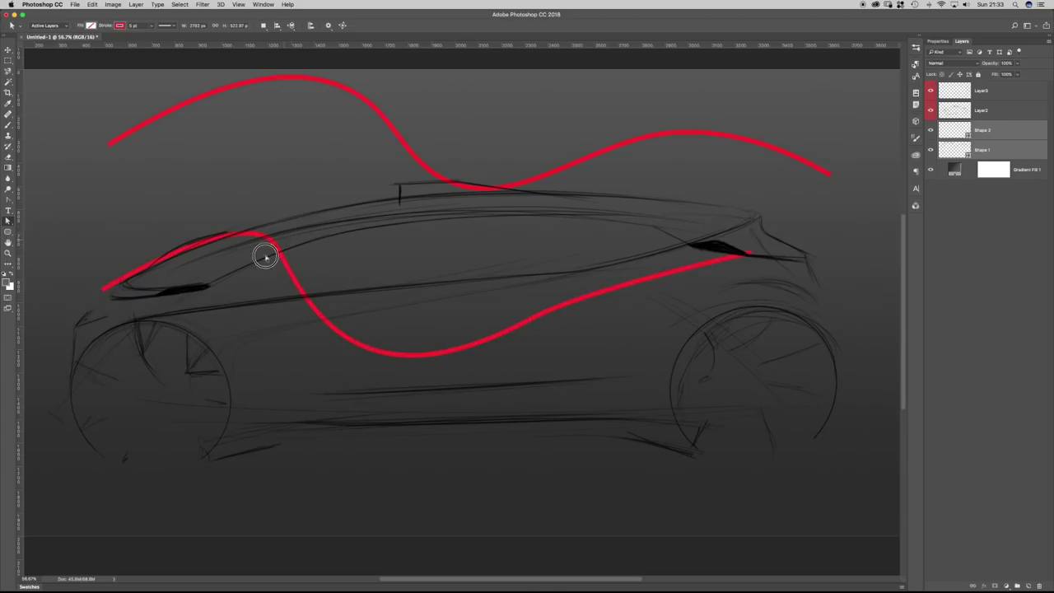
click(311, 215)
click(297, 194)
drag(10, 221, 83, 226)
key(p)
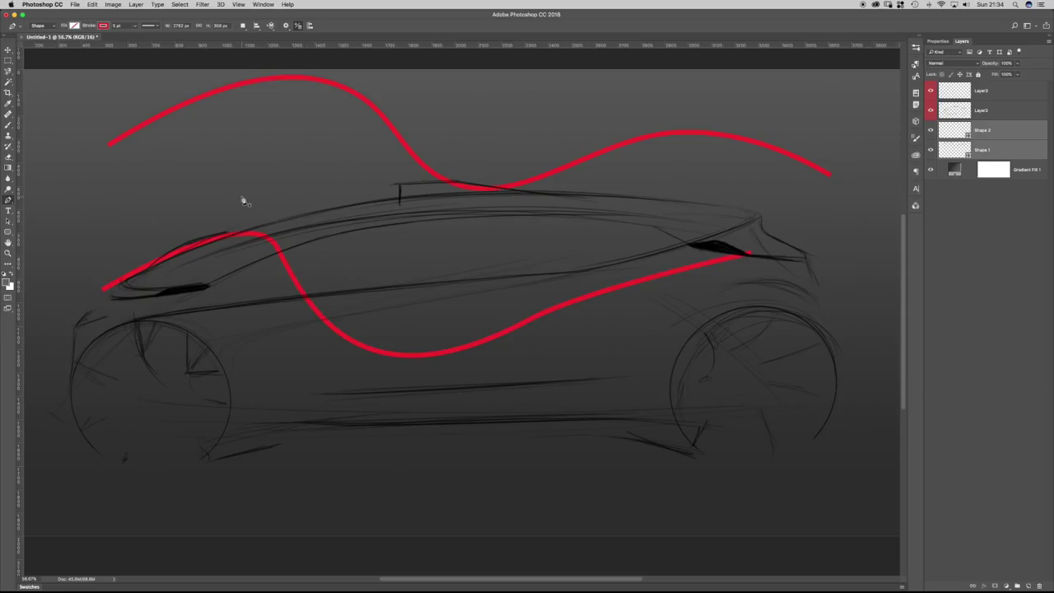
key(a)
key(v)
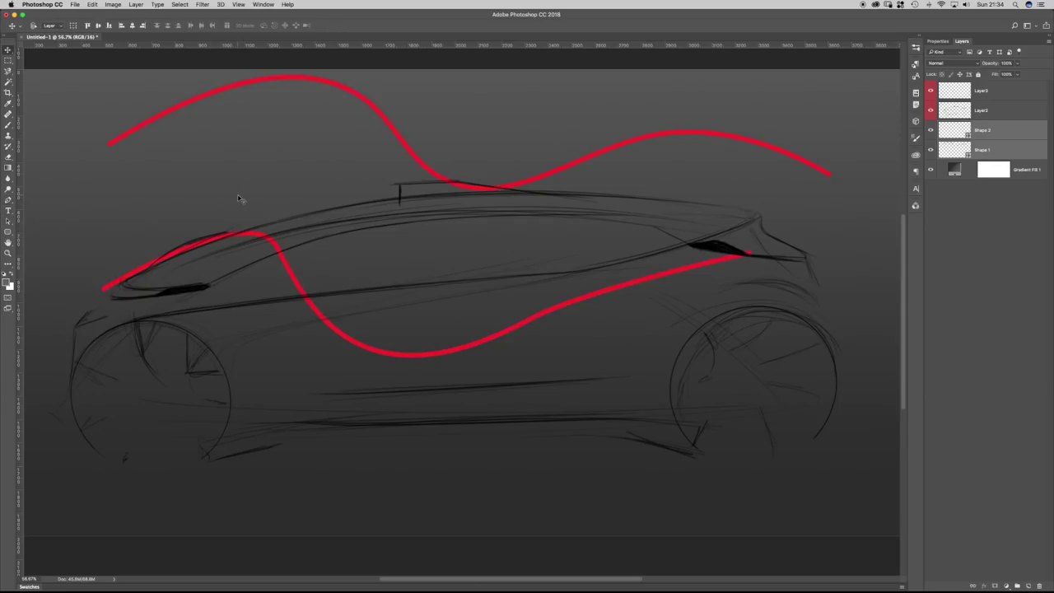
key(b)
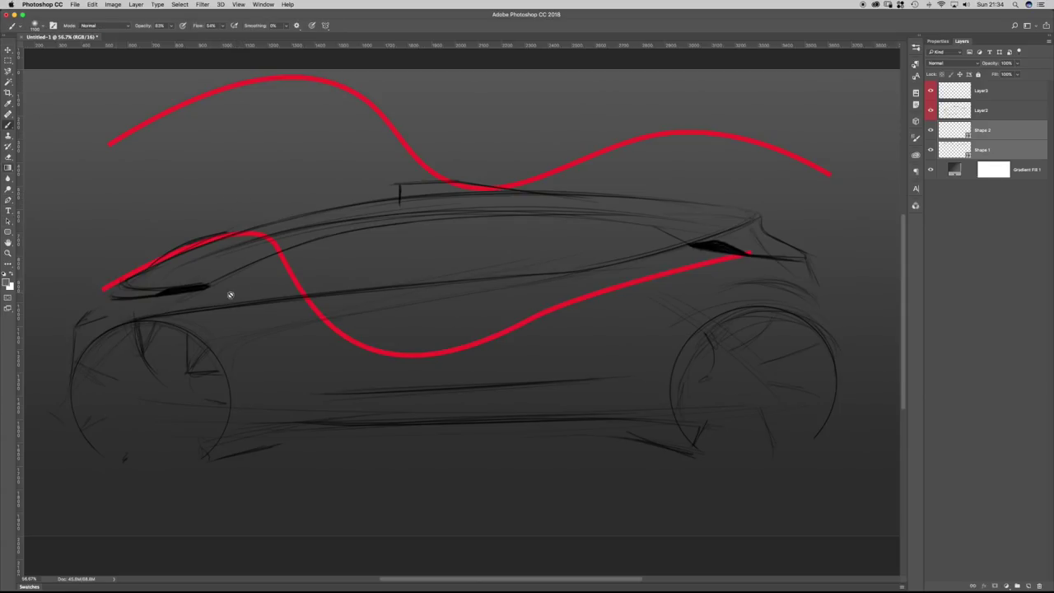
Delete both test curve shape layers and activate the standard Pen tool.
key(a)
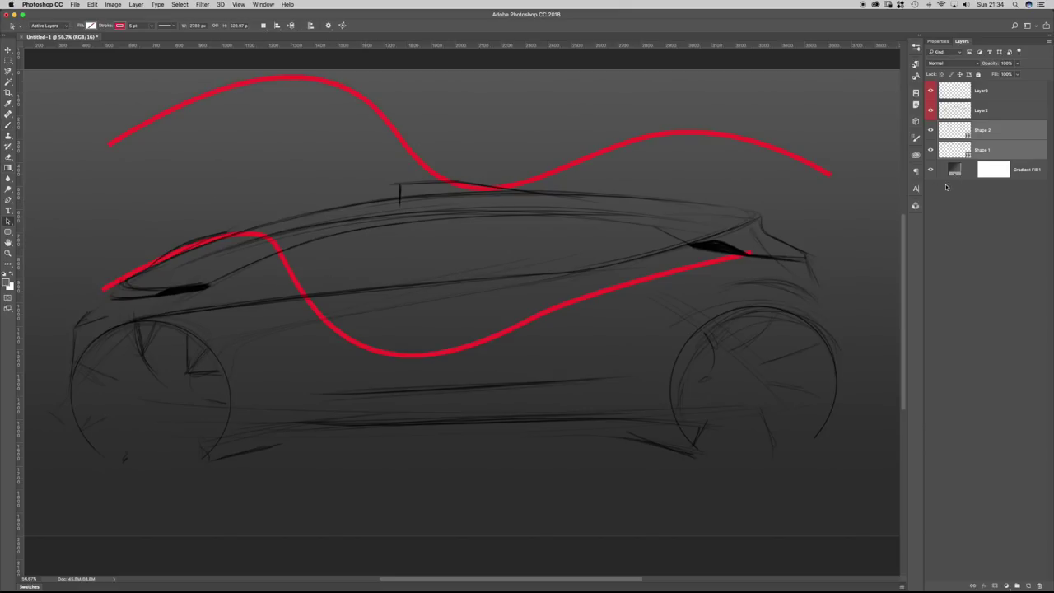
key(Delete)
key(p)
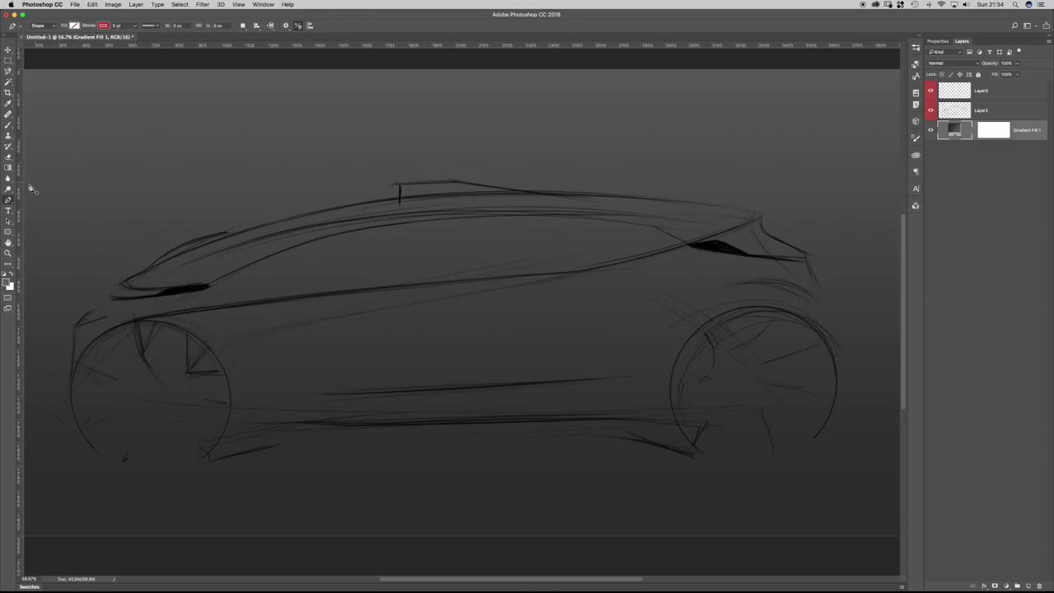
drag(8, 200, 54, 216)
drag(9, 202, 49, 200)
Try the Pen tool's Path mode, return it to Shape mode, and look through the stroke options.
click(42, 27)
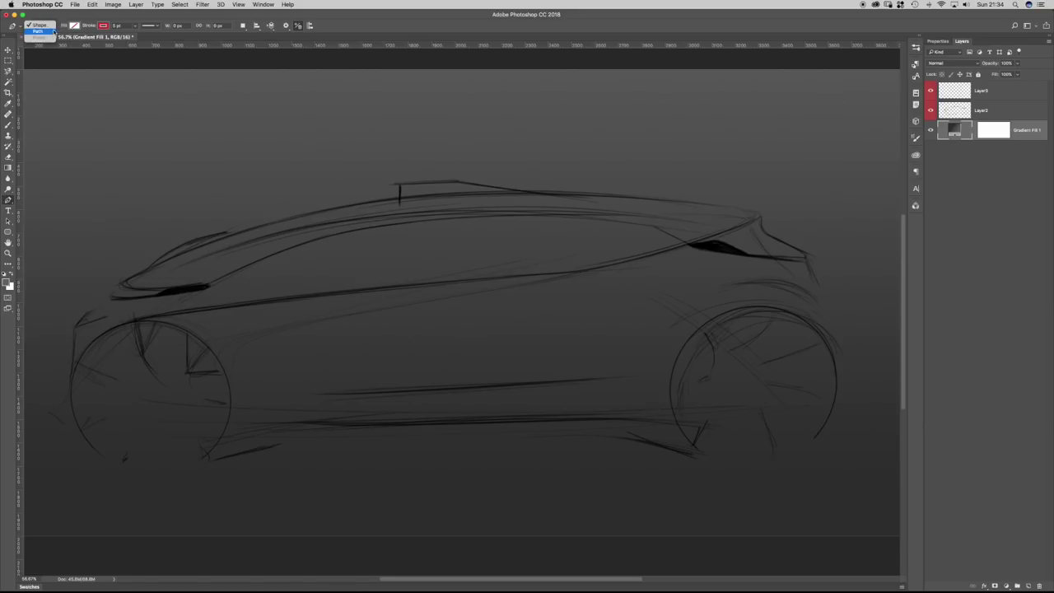
click(51, 32)
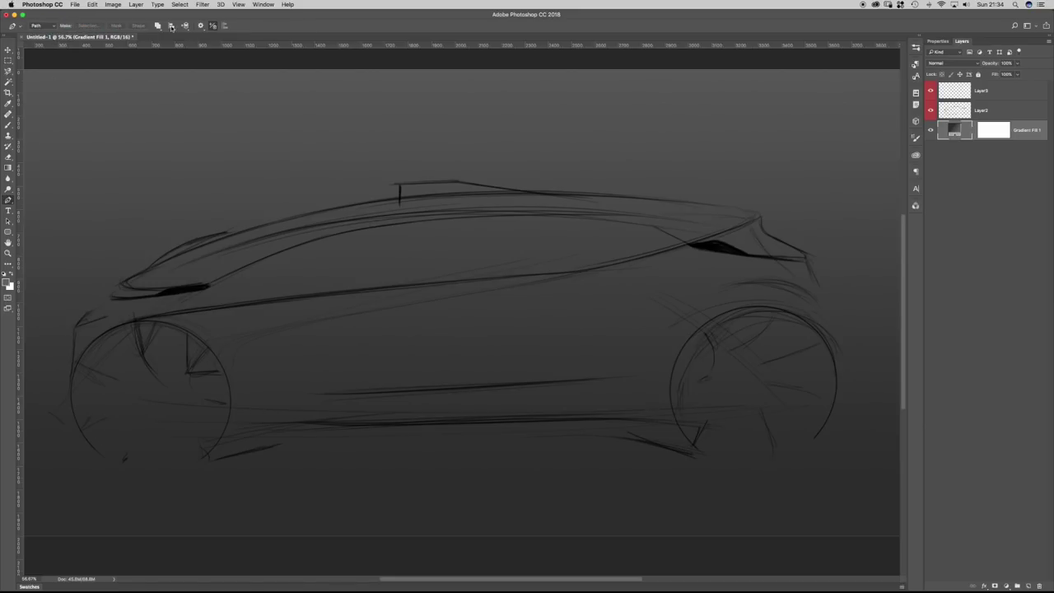
click(47, 27)
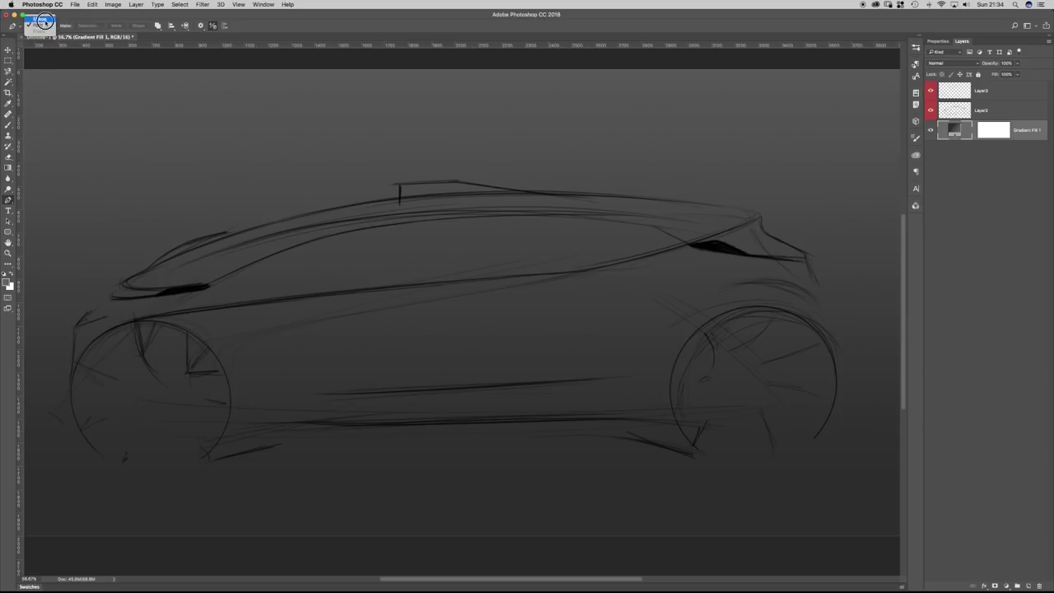
click(53, 21)
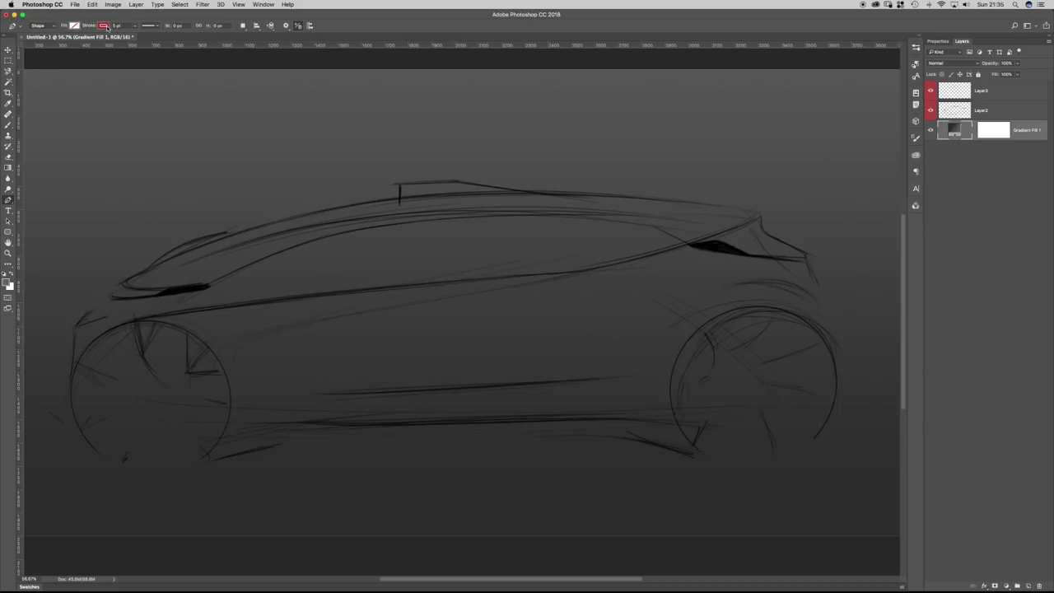
click(152, 26)
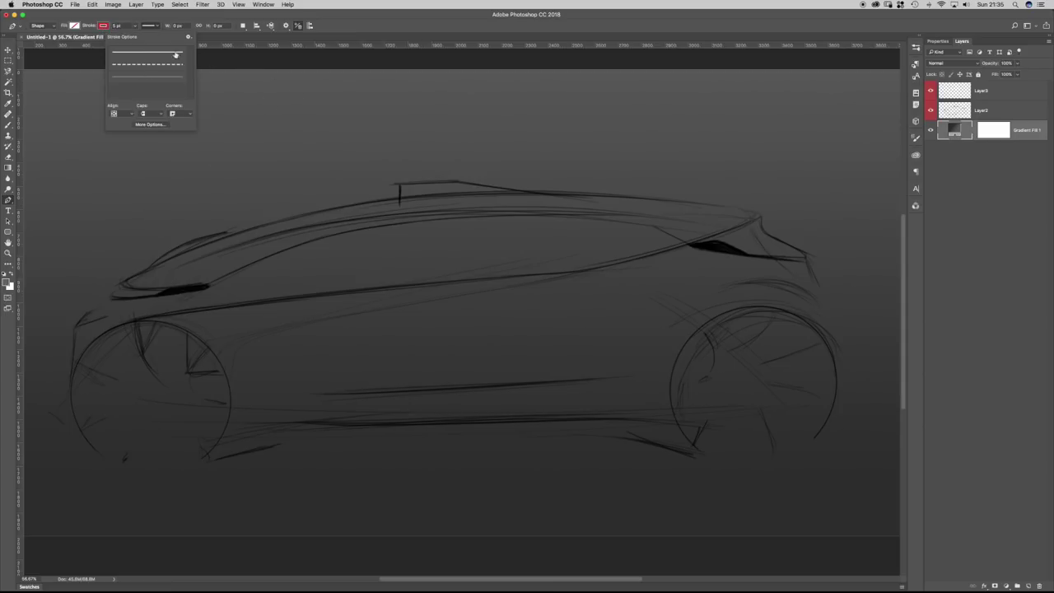
click(344, 28)
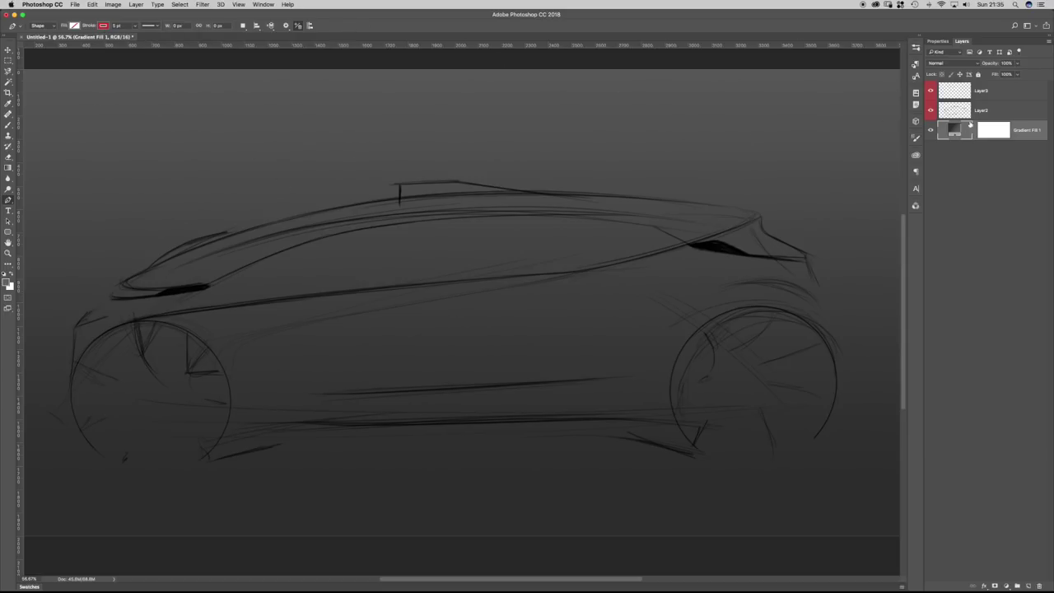
Start the car outline with straight Pen segments from the front bumper over the bonnet and windscreen to the raised roof section.
click(74, 329)
click(112, 299)
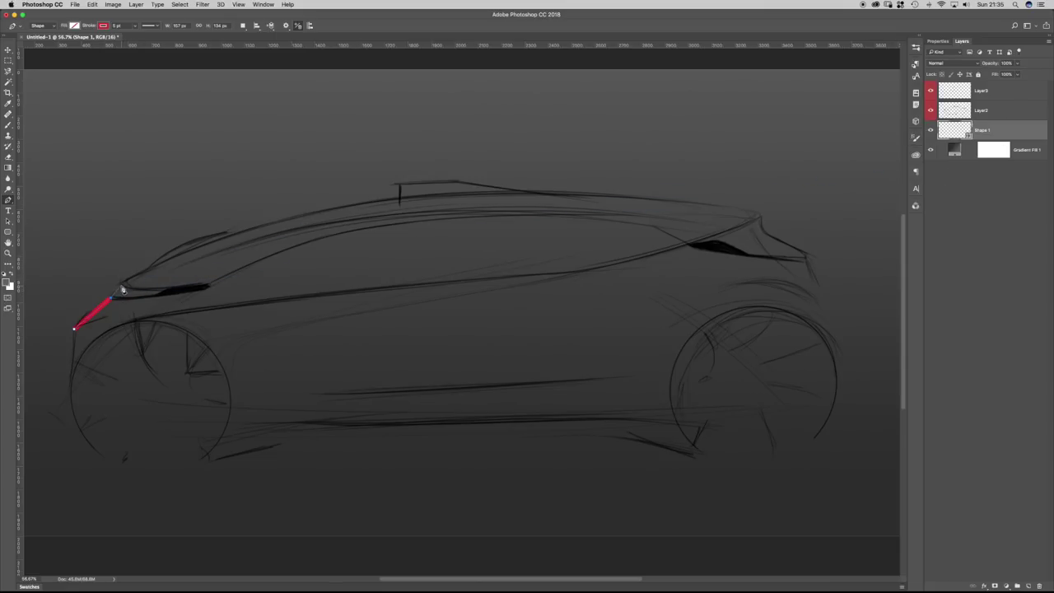
drag(122, 284, 149, 271)
click(235, 233)
click(399, 183)
drag(456, 180, 526, 191)
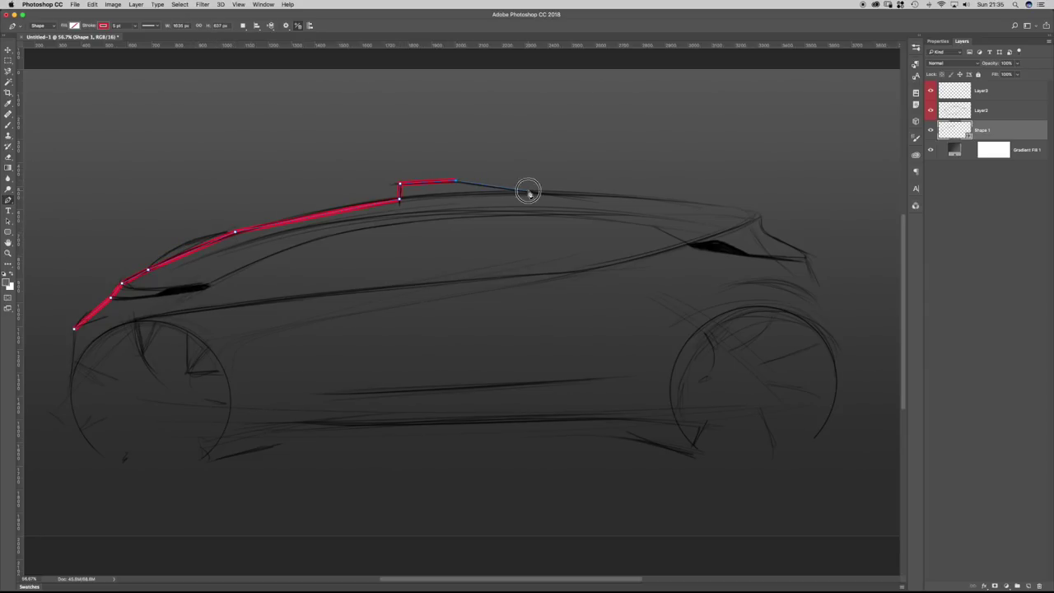
Continue the outline along the rear roofline, down the tail and around the rear wheel to its underside.
drag(733, 205, 739, 208)
click(776, 241)
click(796, 247)
click(807, 262)
click(826, 303)
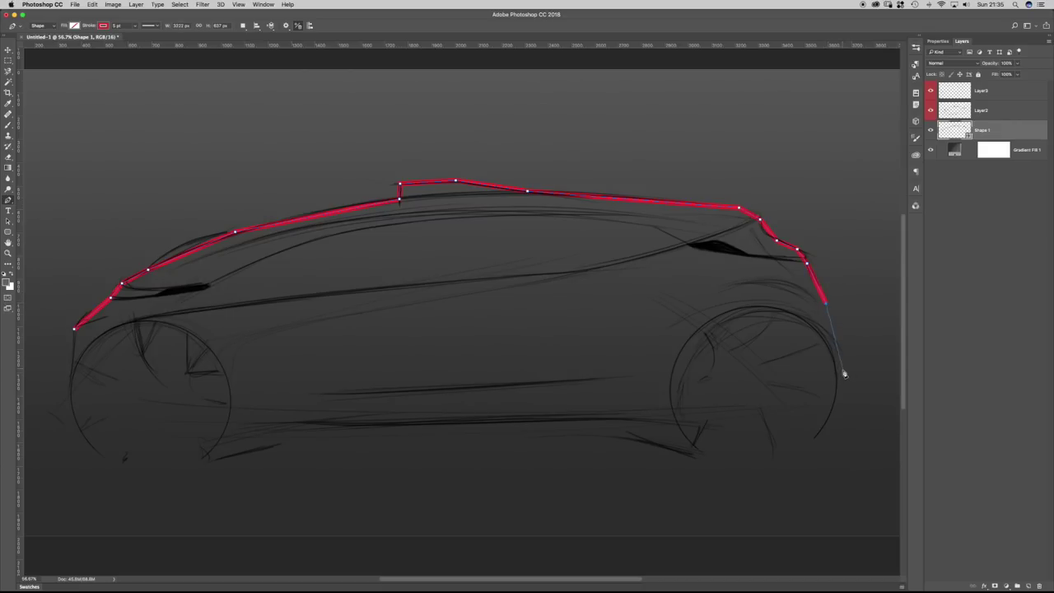
click(842, 384)
click(815, 436)
click(702, 453)
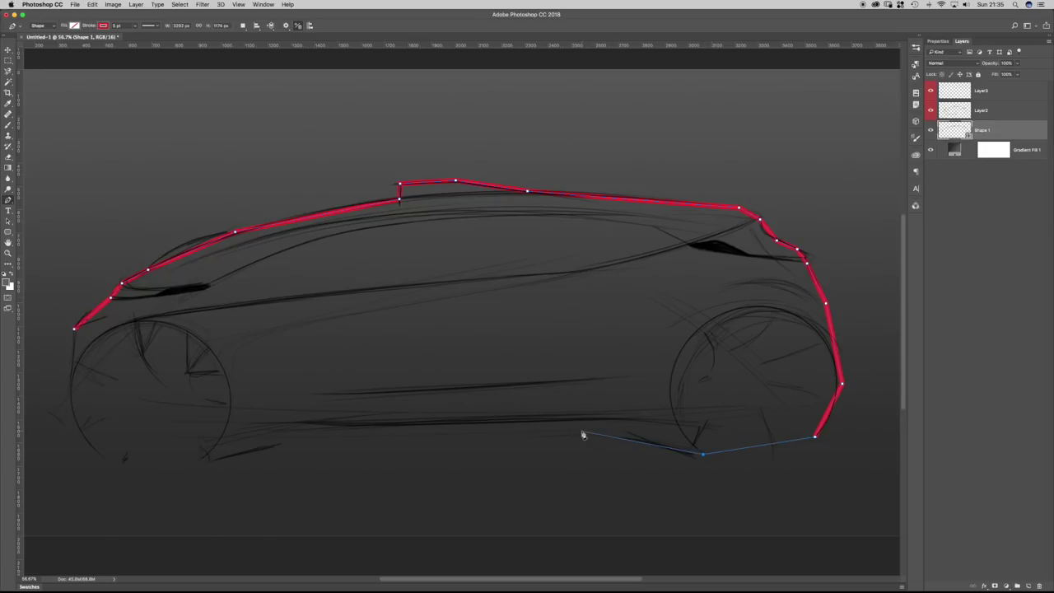
Trace the sill and the front wheel's underside, and close the car outline at the front bumper.
drag(628, 434, 612, 421)
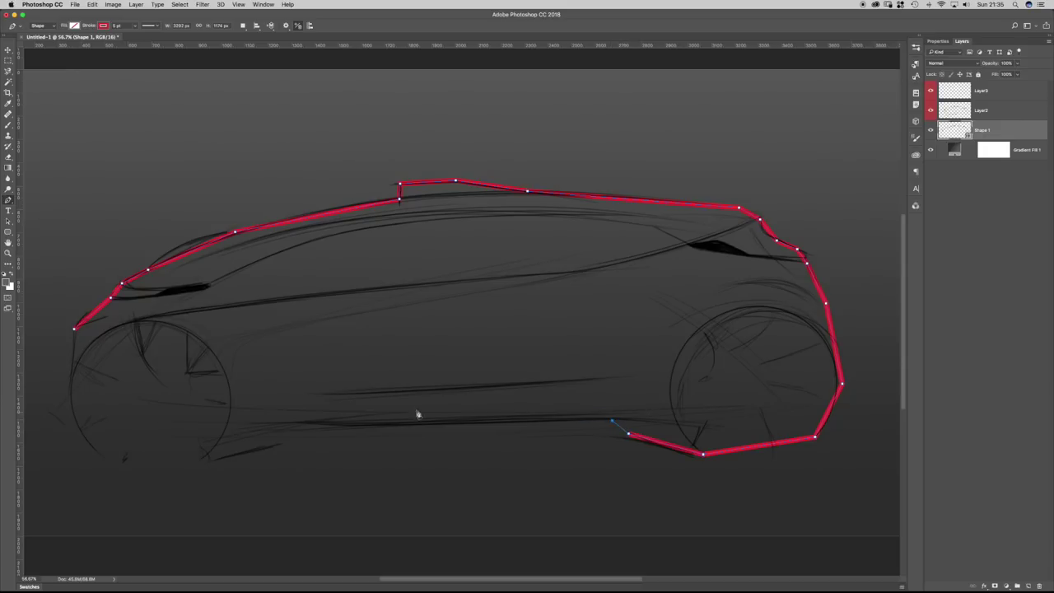
click(286, 427)
drag(265, 443, 183, 466)
click(98, 454)
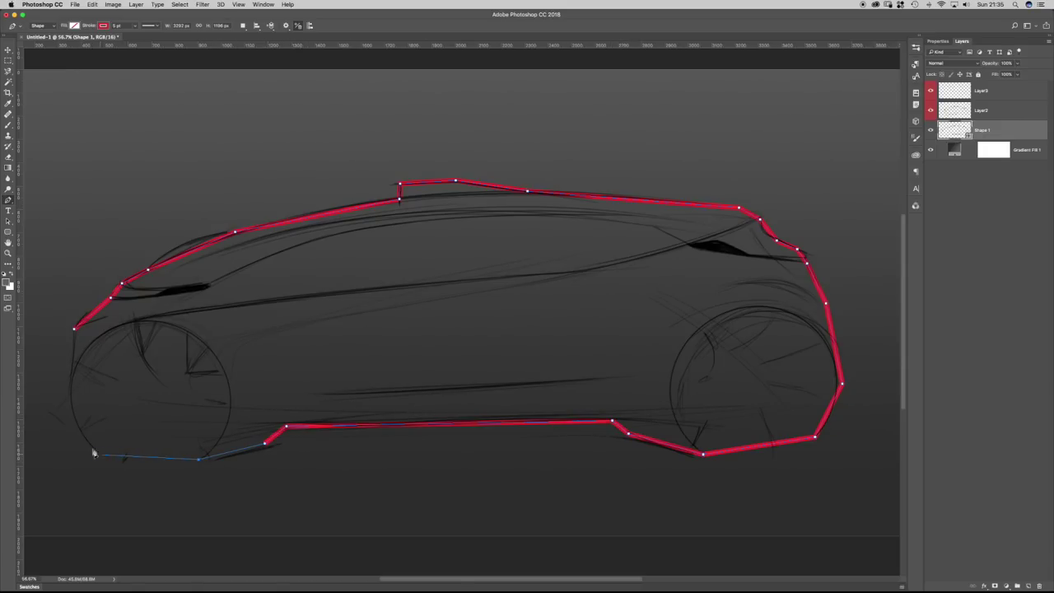
click(67, 392)
click(73, 331)
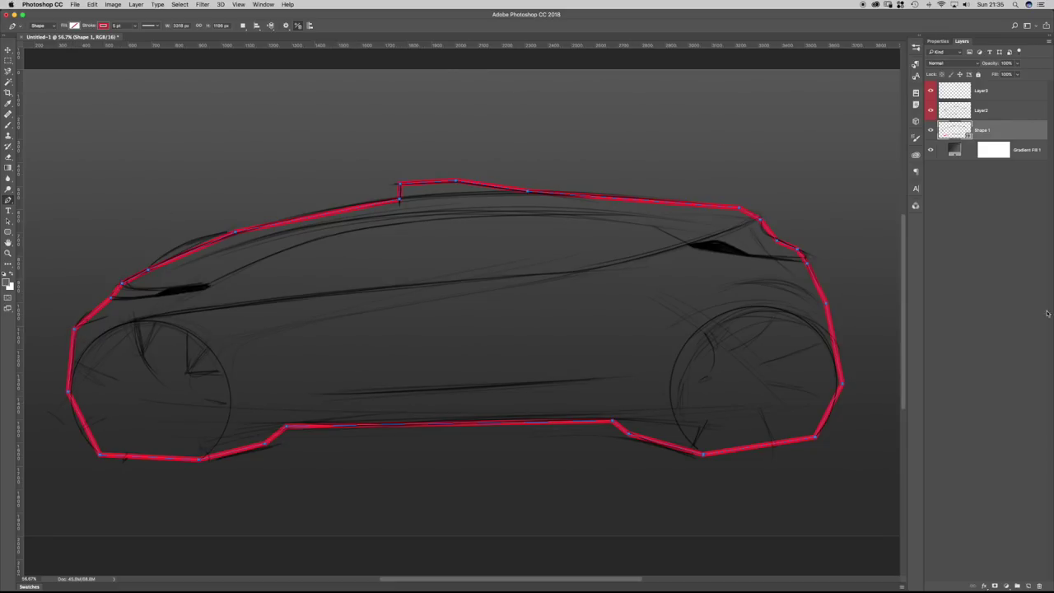
Try solid, gradient and pattern stroke types on the closed car outline.
click(74, 25)
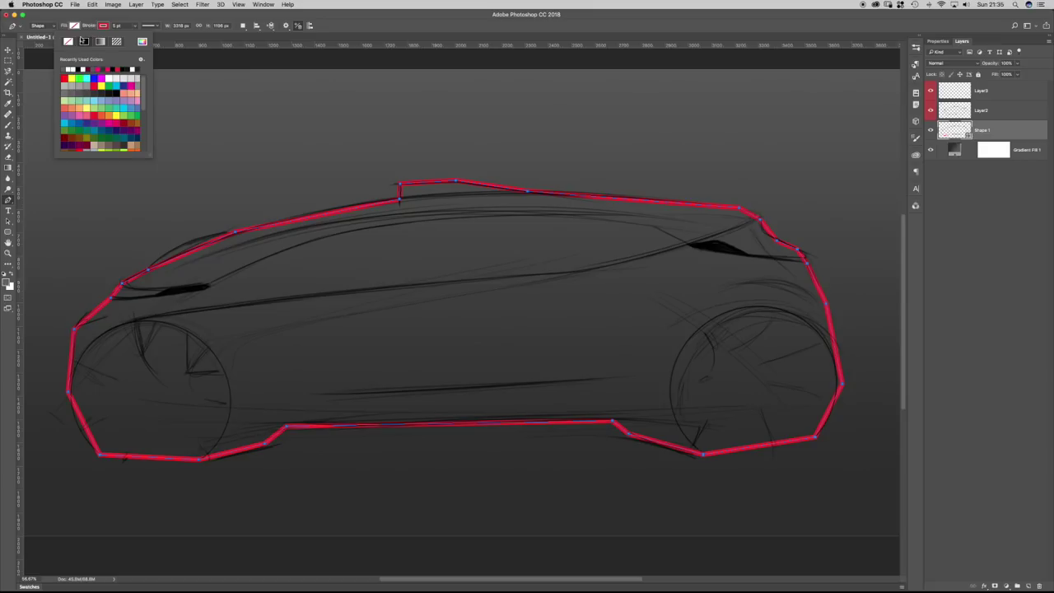
click(68, 41)
click(84, 42)
click(100, 41)
click(116, 41)
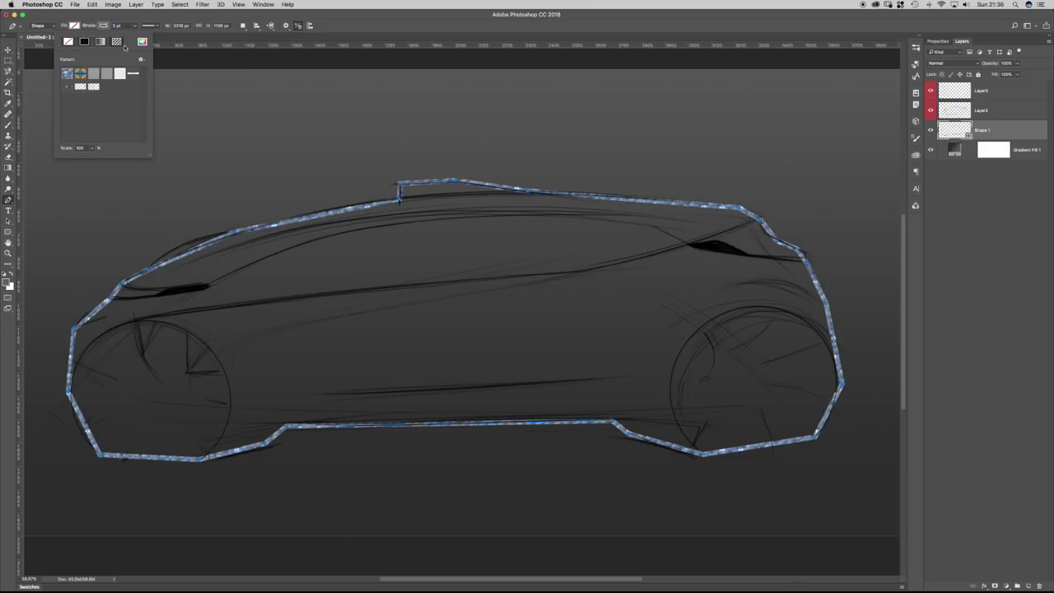
click(84, 42)
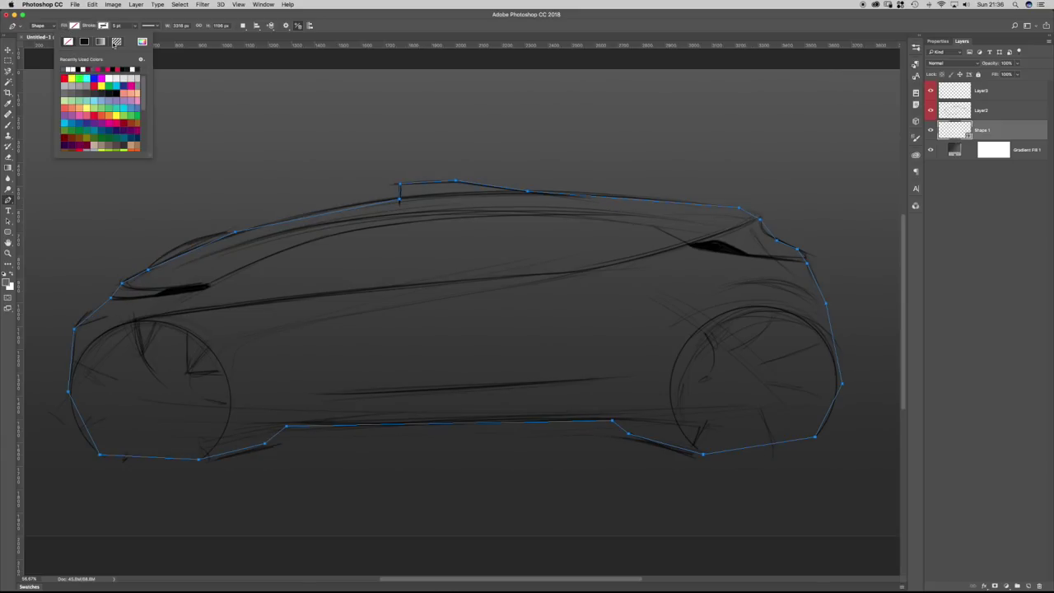
click(114, 42)
click(76, 91)
click(94, 87)
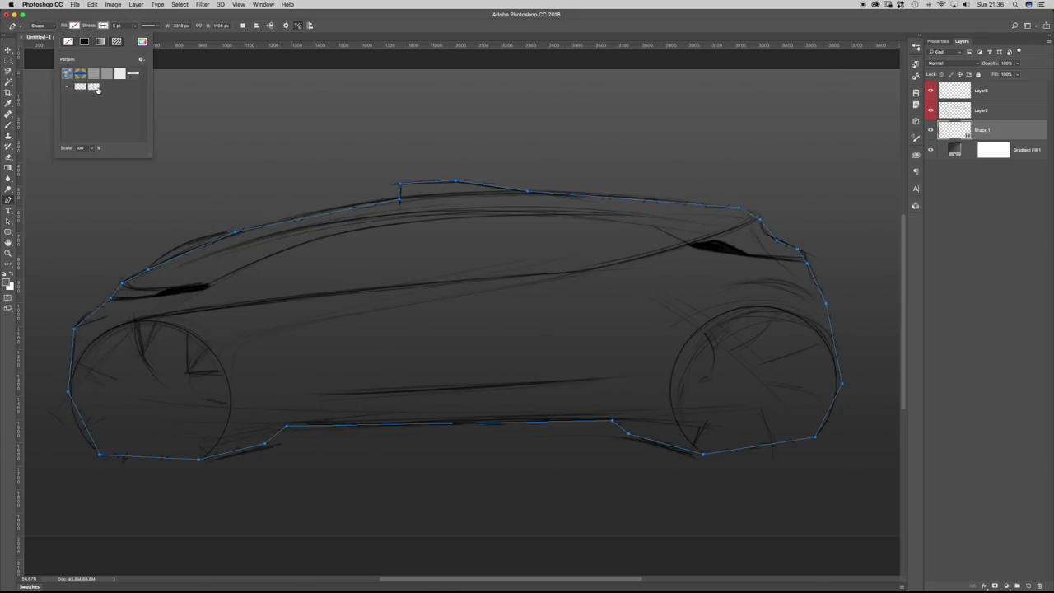
Set the car outline's stroke to none and fill the shape with the Foreground to Background gradient.
click(68, 42)
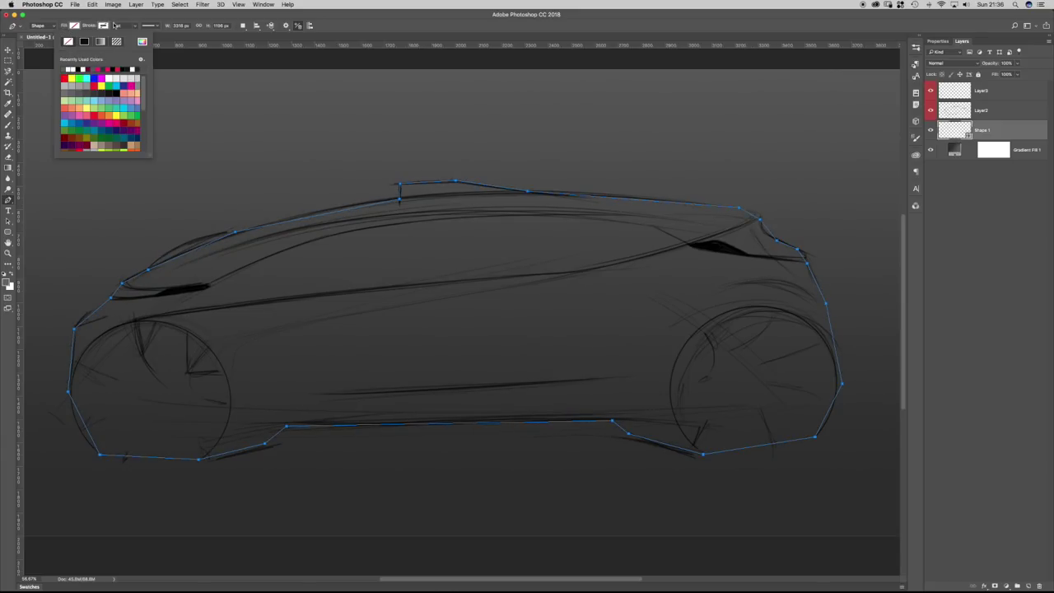
click(72, 25)
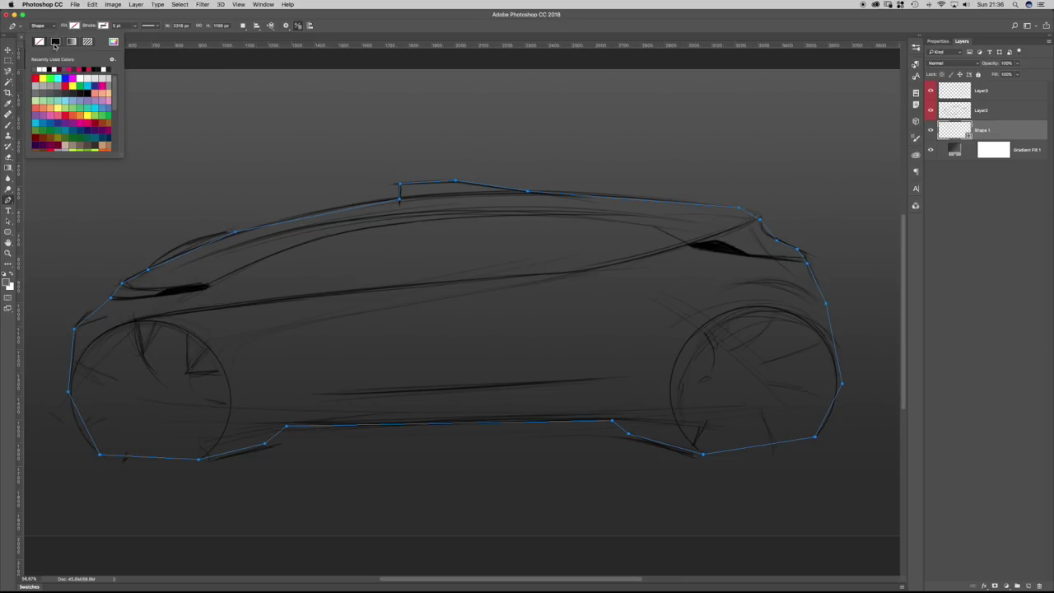
click(73, 43)
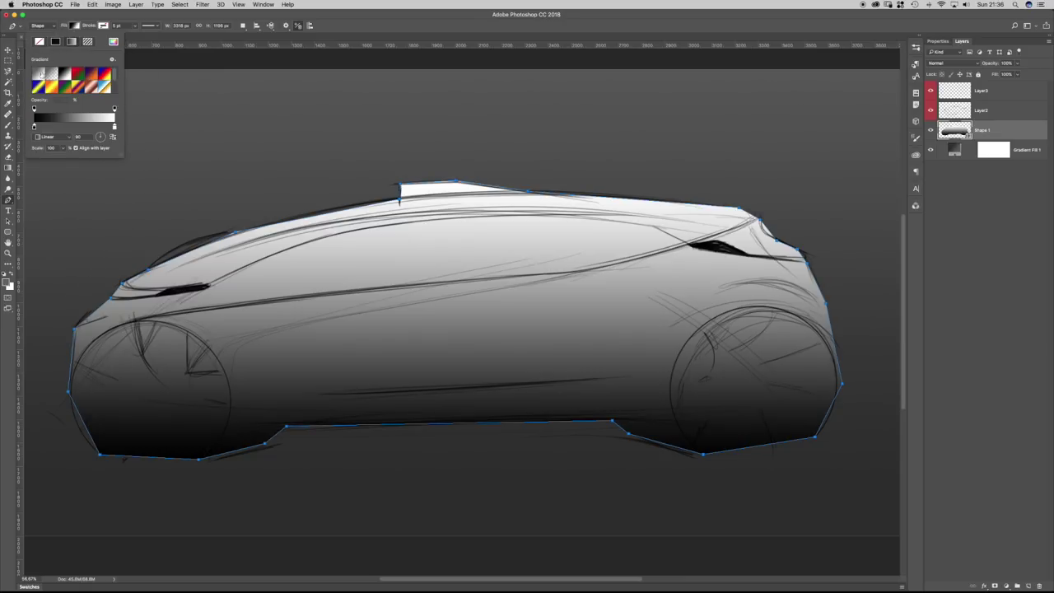
click(41, 73)
Recolour the fill gradient's white end stop to a mid grey sampled from the gradient ramp and apply it.
click(61, 118)
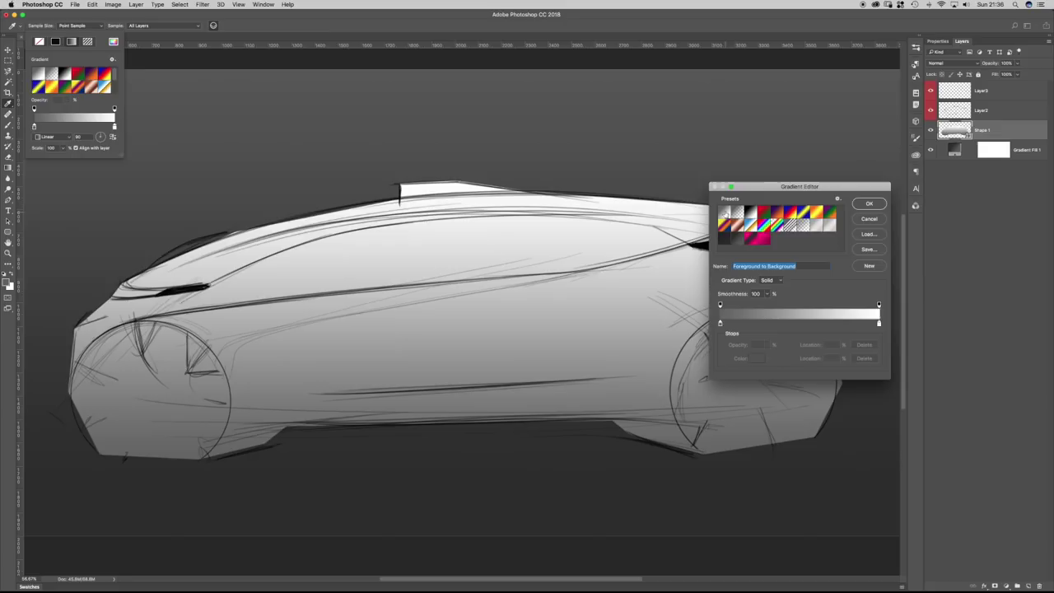
click(721, 322)
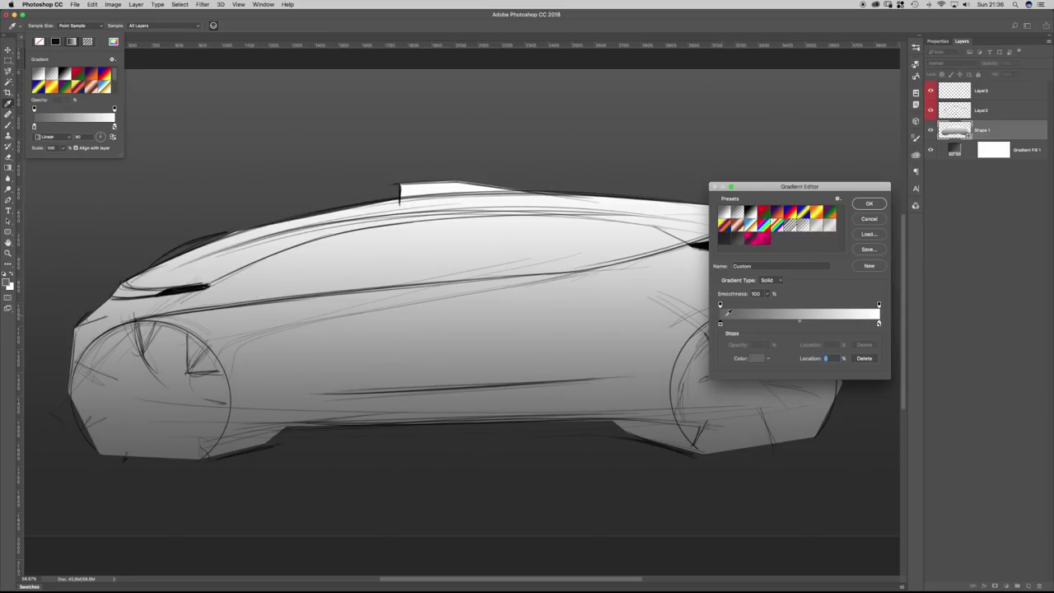
click(878, 323)
click(784, 314)
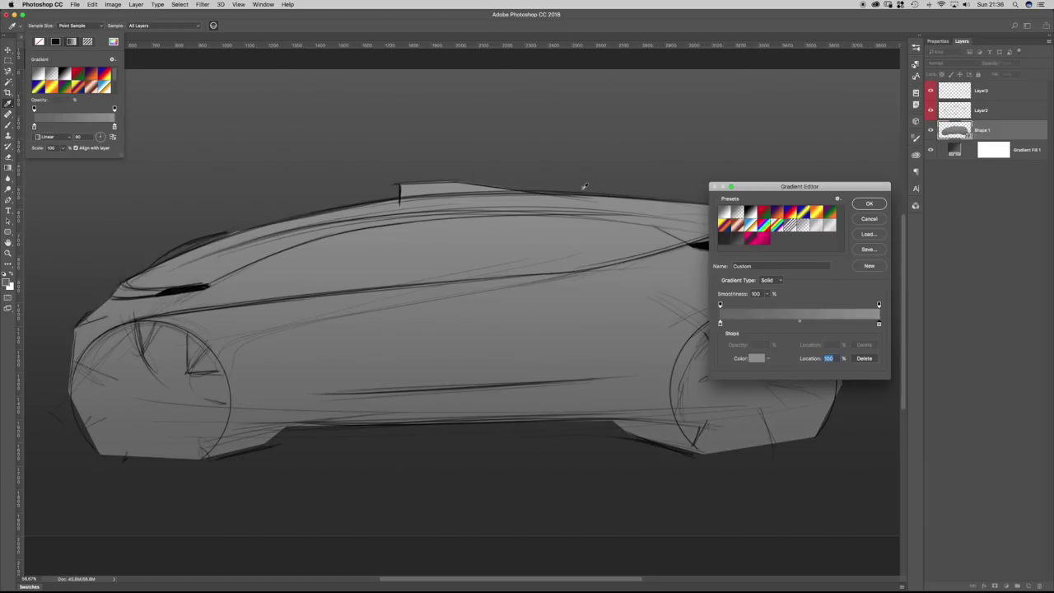
key(Return)
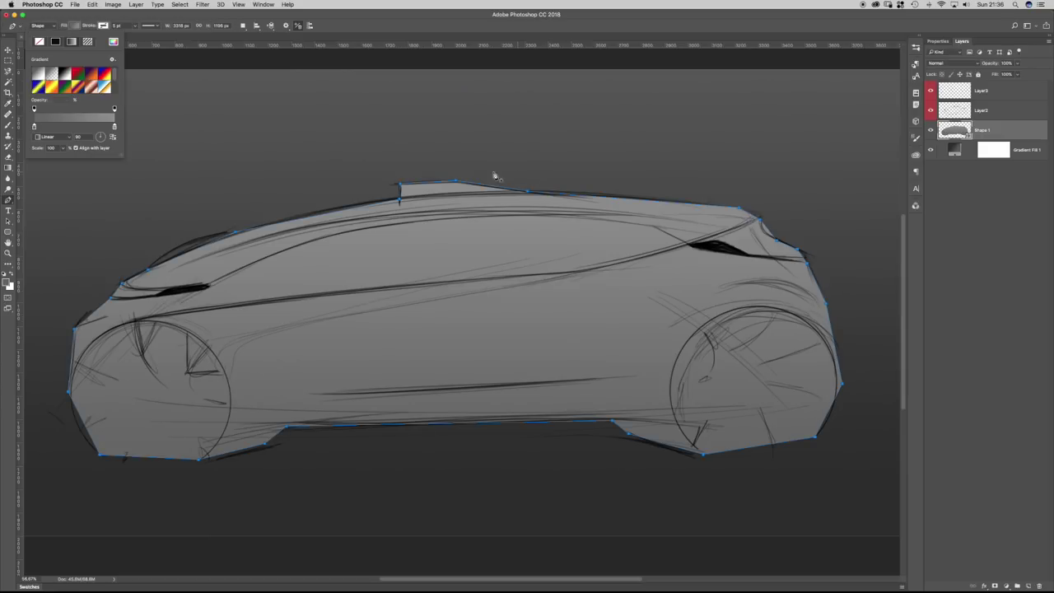
Curve the outline's corners at the rear end of the sill and beneath the rear wheel with Convert Point.
key(a)
click(203, 171)
click(192, 236)
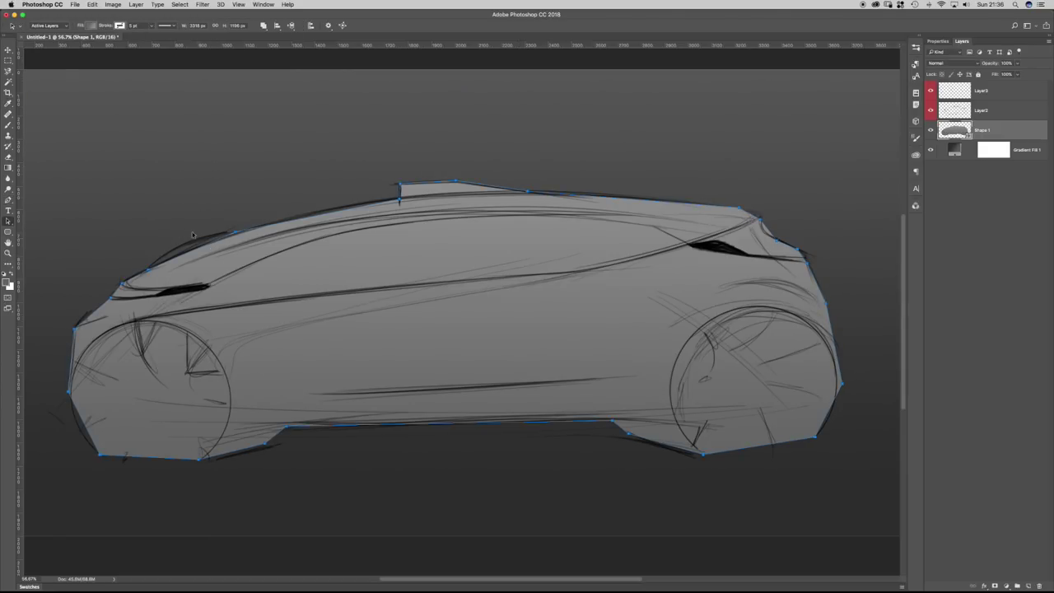
key(super+space)
drag(635, 431, 660, 434)
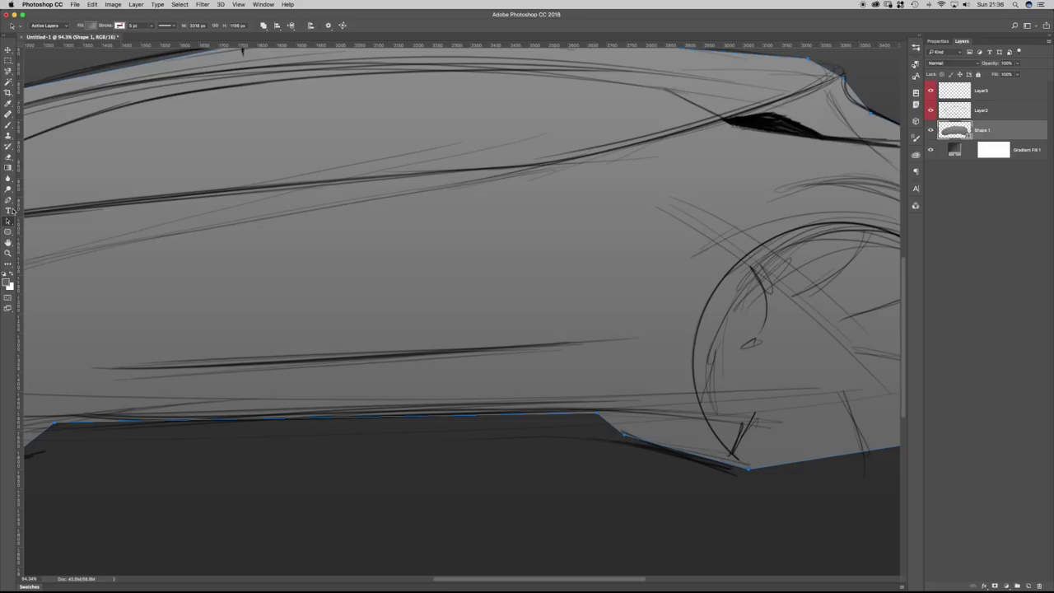
drag(625, 437, 564, 412)
key(shift+c)
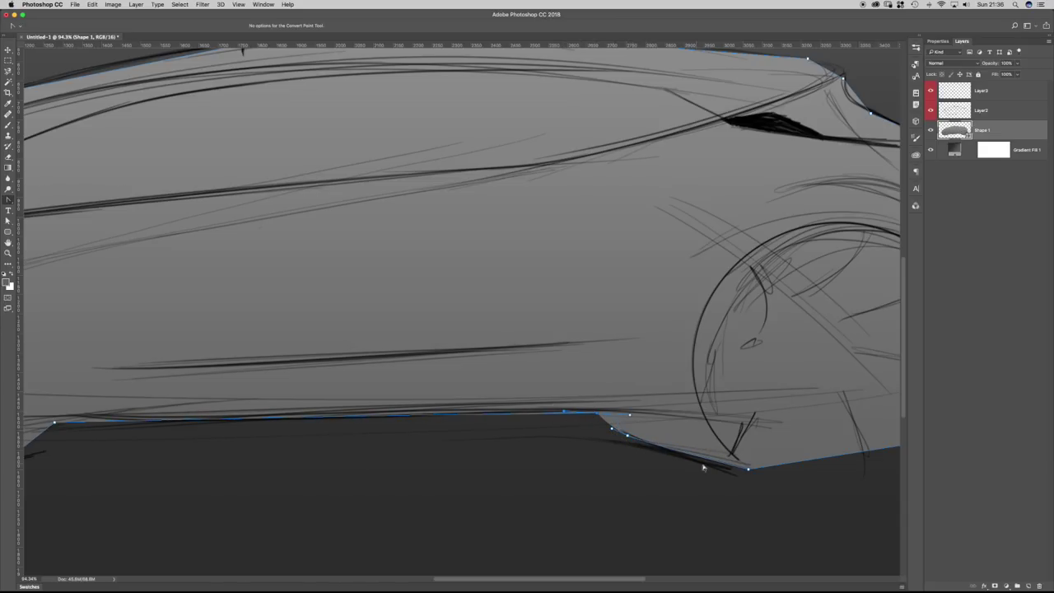
drag(748, 469, 716, 465)
Try adding extra anchor points to the outline beneath and behind the rear wheel.
drag(796, 418, 557, 394)
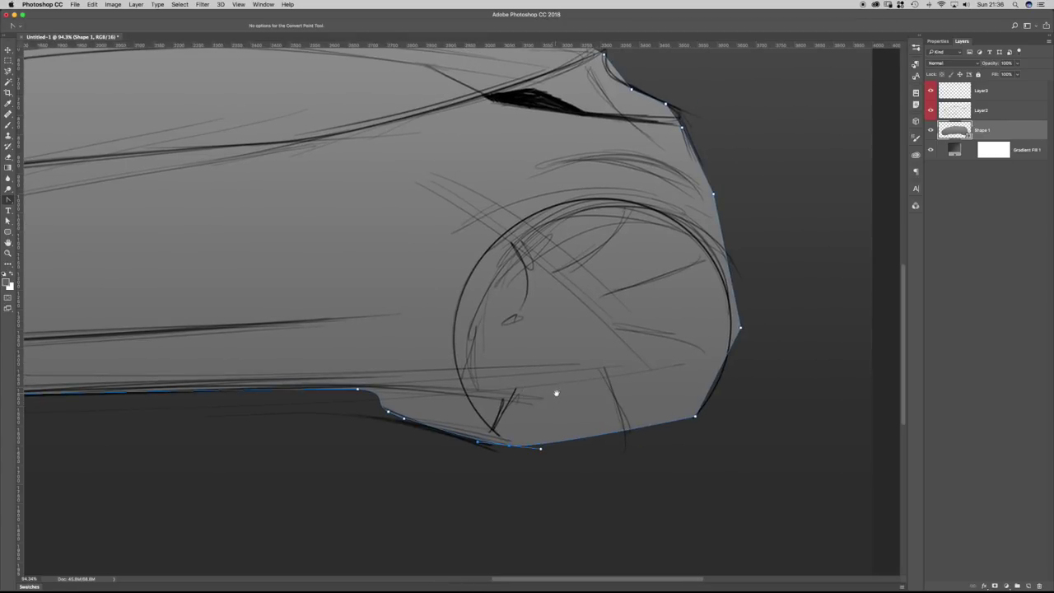
click(629, 433)
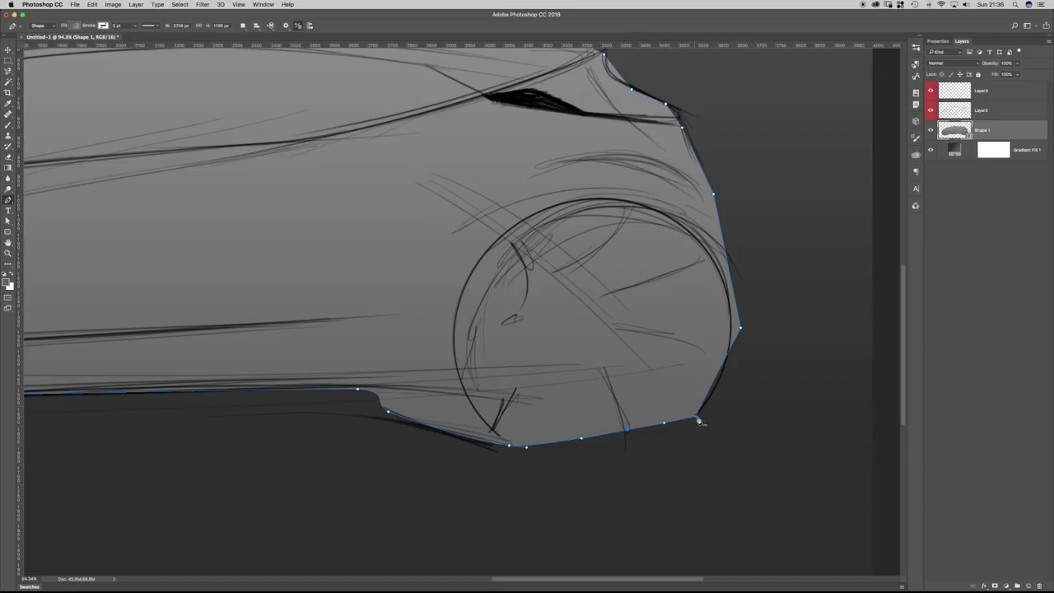
click(722, 372)
right_click(722, 372)
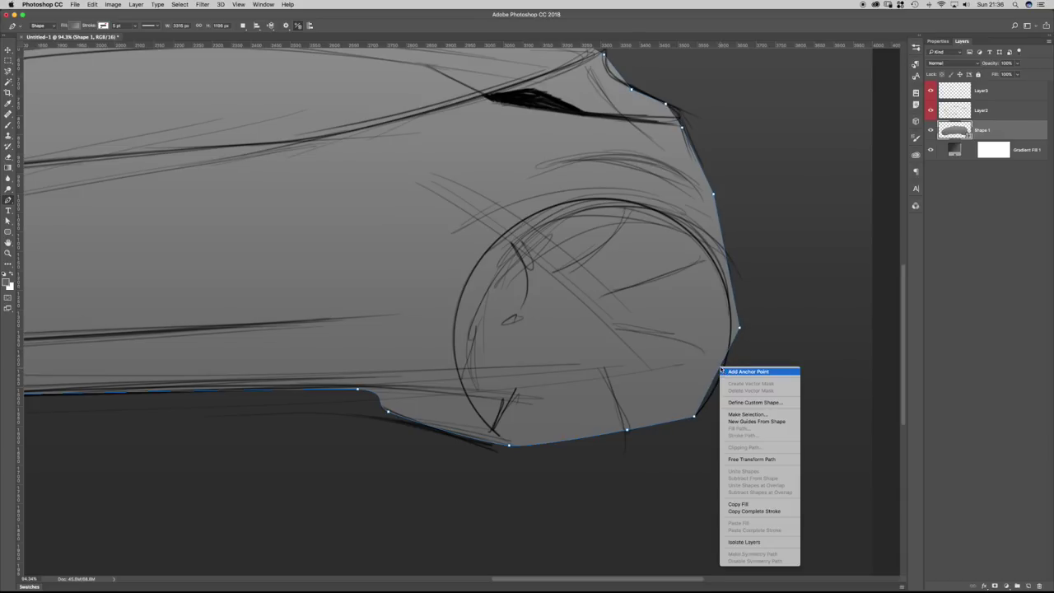
click(725, 369)
click(722, 373)
drag(722, 374, 716, 389)
key(super+z)
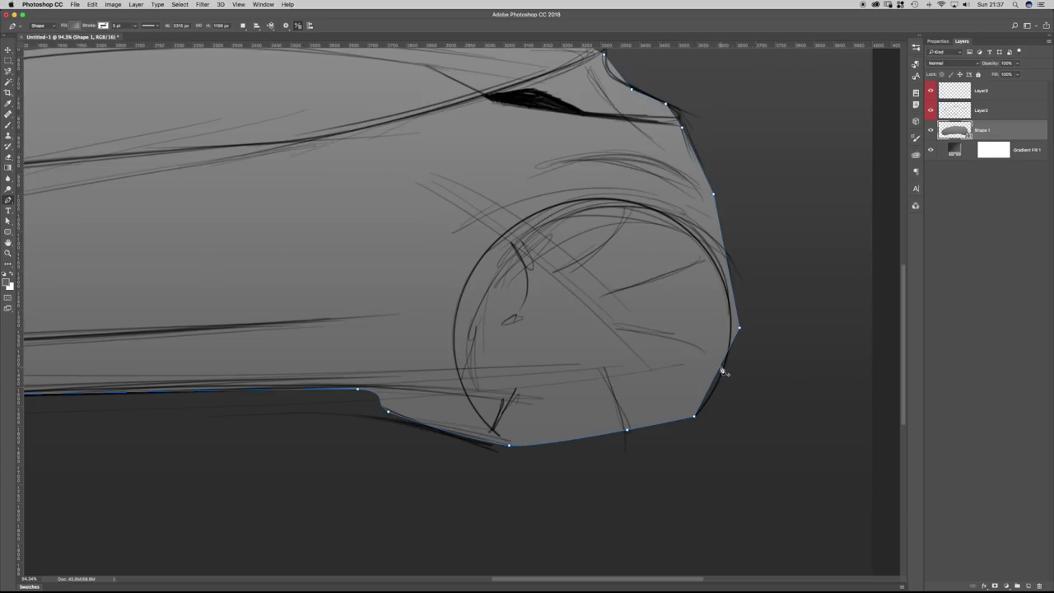
Curve the outline behind the rear wheel and delete the extra anchor point beneath the wheel.
key(alt)
drag(739, 330, 735, 364)
drag(694, 416, 685, 423)
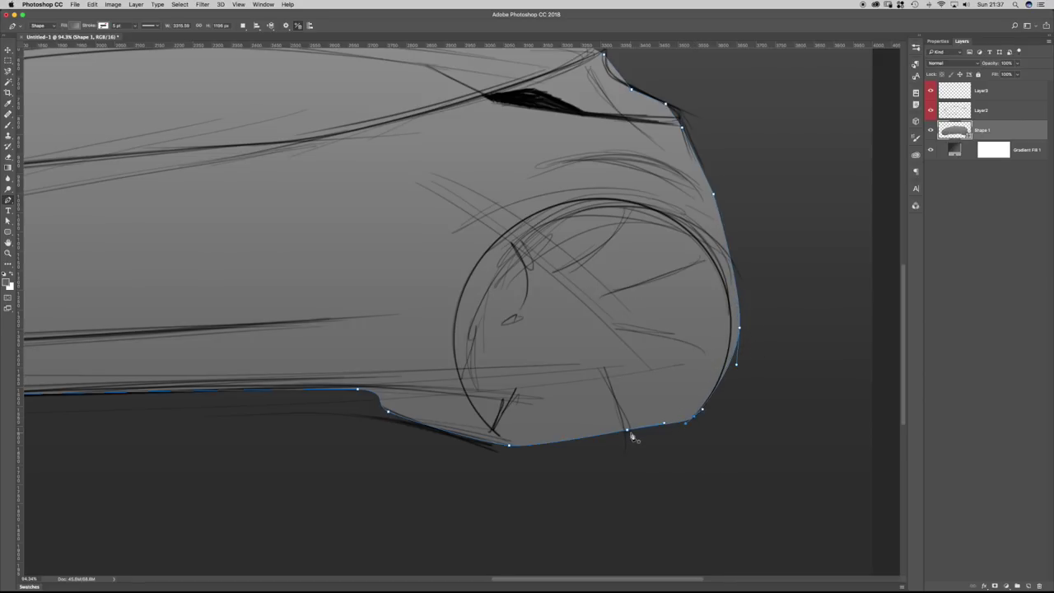
click(627, 430)
Reset the outline's lower rear corner and curve it smoothly around the rear wheel.
key(alt)
alt+click(695, 419)
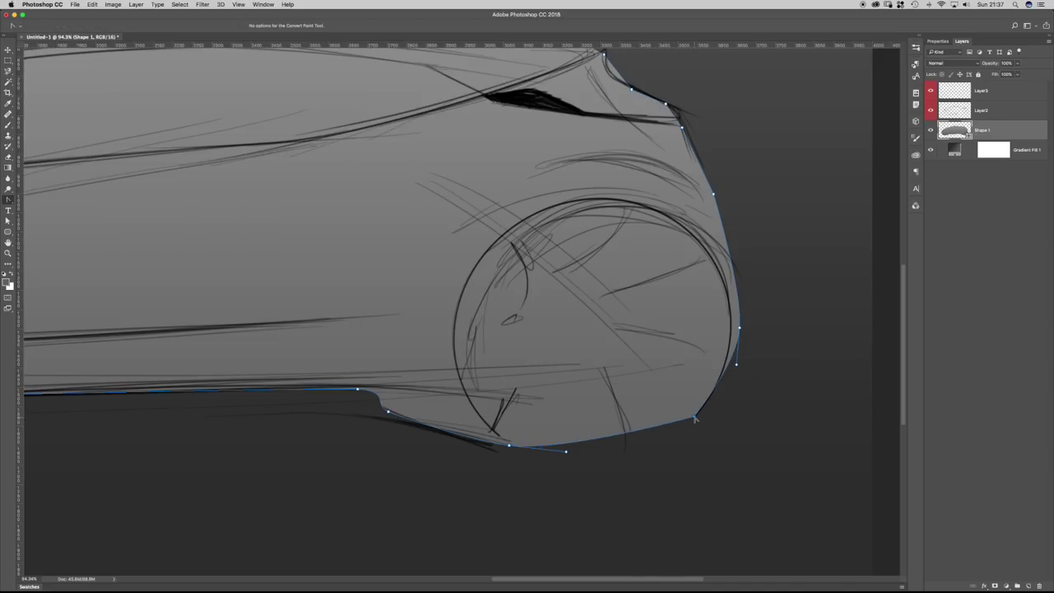
drag(695, 417, 690, 418)
key(super+z)
key(alt)
drag(691, 417, 677, 432)
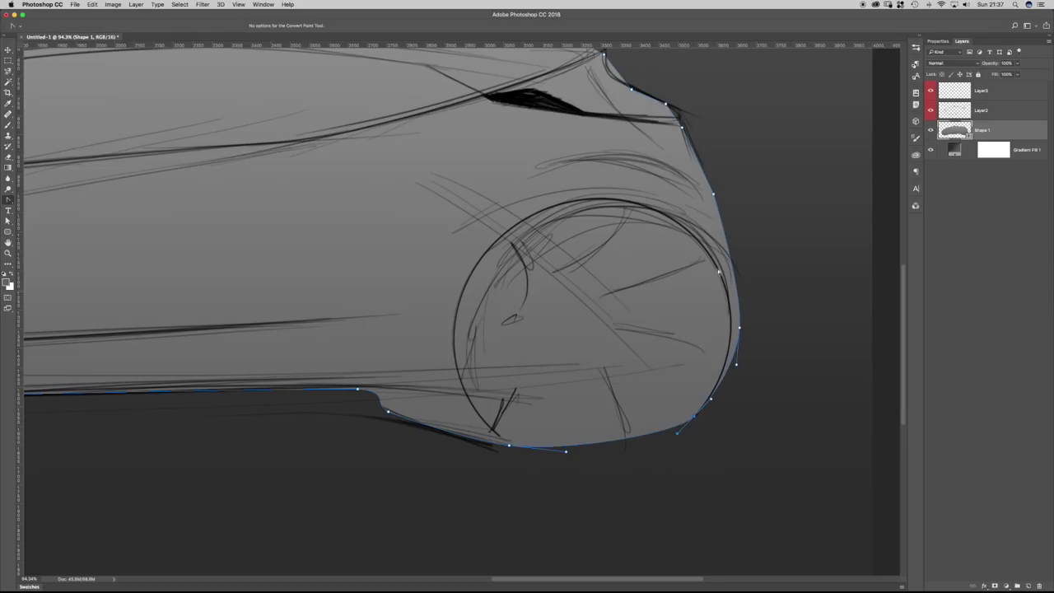
Convert the anchors on the rear bumper and tail edge into smooth curves following the sketch.
drag(715, 194, 726, 223)
scroll(704, 111, up, 10)
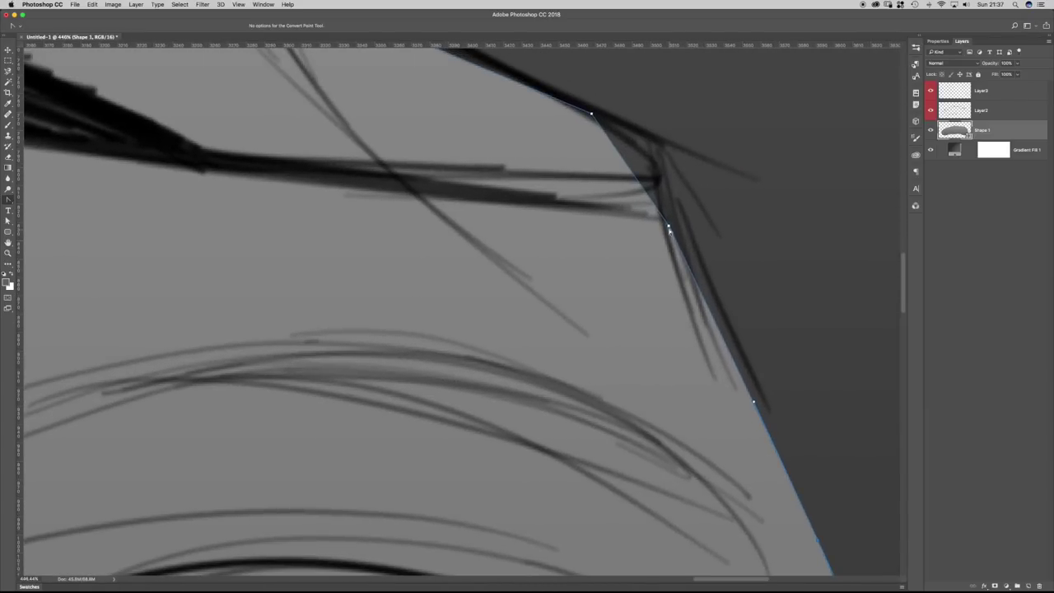
drag(669, 226, 672, 258)
drag(591, 113, 640, 137)
Curve the outline through the dip below the rear spoiler and at the spoiler tip.
drag(494, 140, 666, 303)
drag(624, 234, 675, 254)
drag(568, 127, 638, 240)
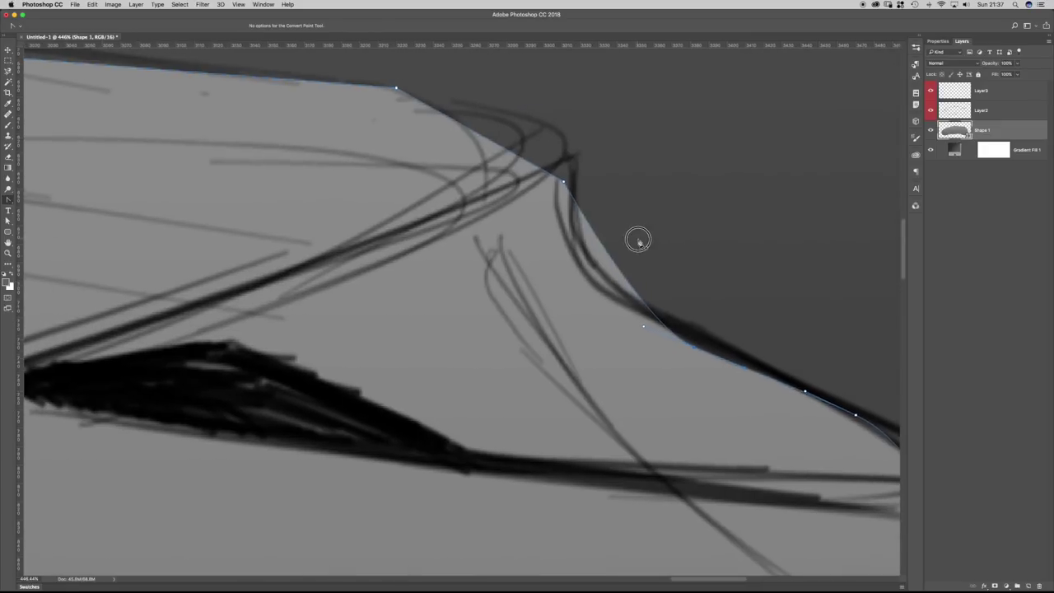
drag(564, 178, 560, 216)
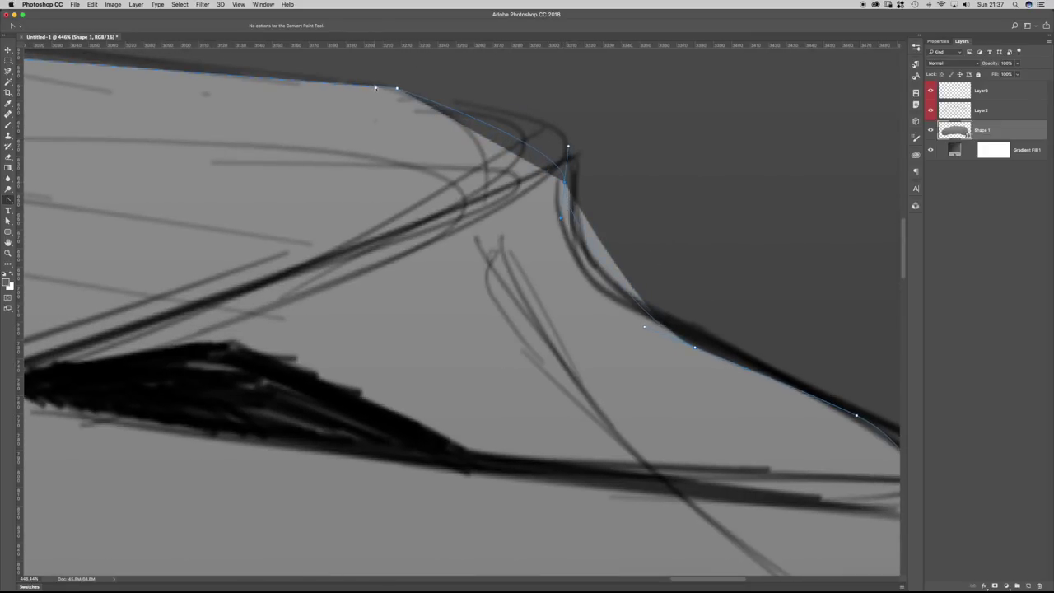
Curve the rear roofline from the spoiler's upper edge forward to the raised roof section.
drag(396, 88, 500, 103)
drag(547, 150, 719, 230)
drag(315, 155, 549, 156)
scroll(337, 225, left, 5)
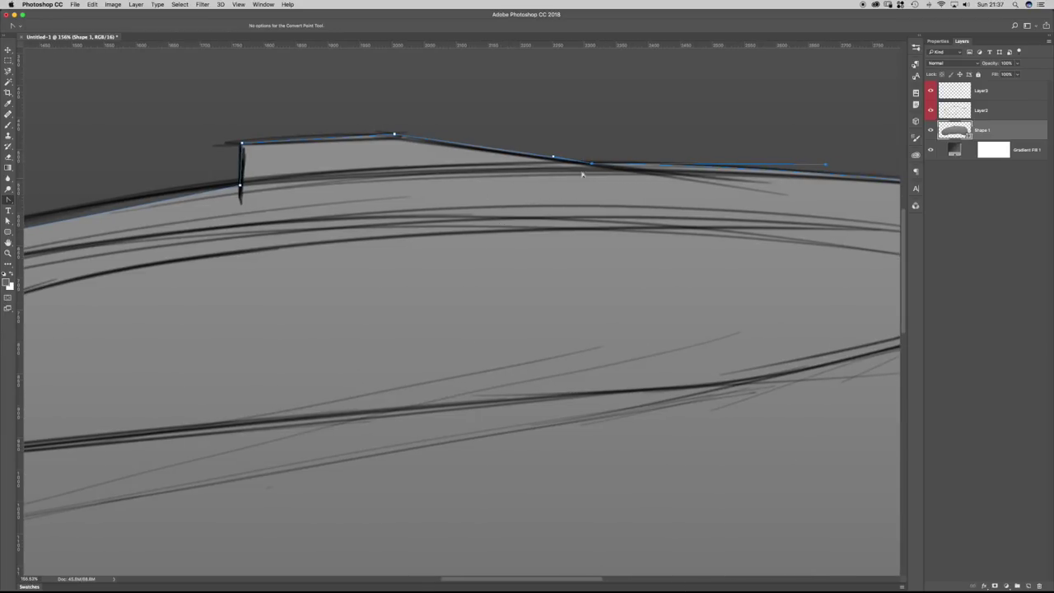
Curve the top of the raised roof section and the roofline just ahead of it.
drag(395, 135, 329, 136)
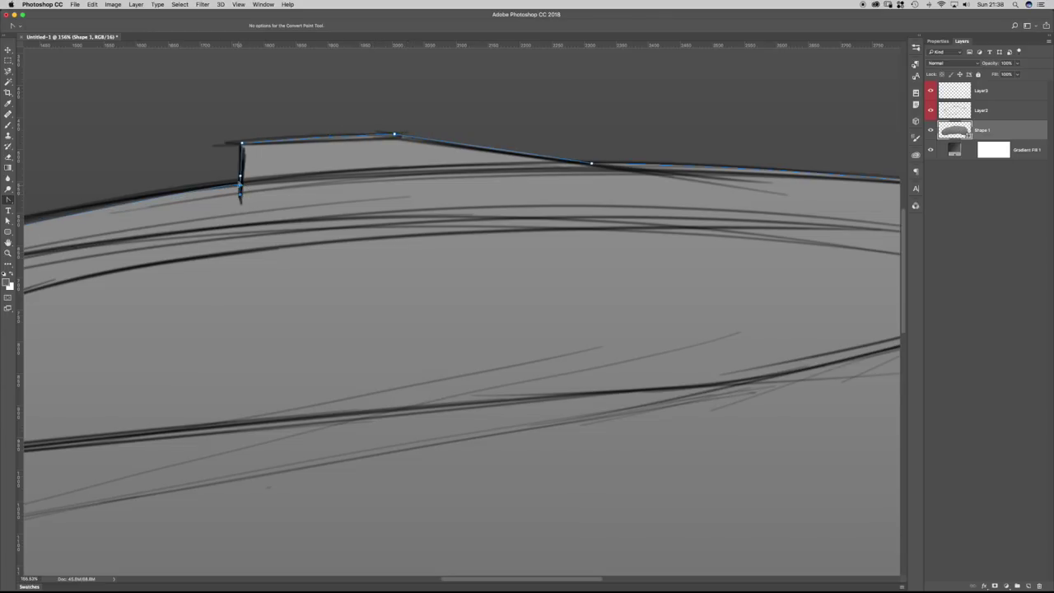
click(203, 188)
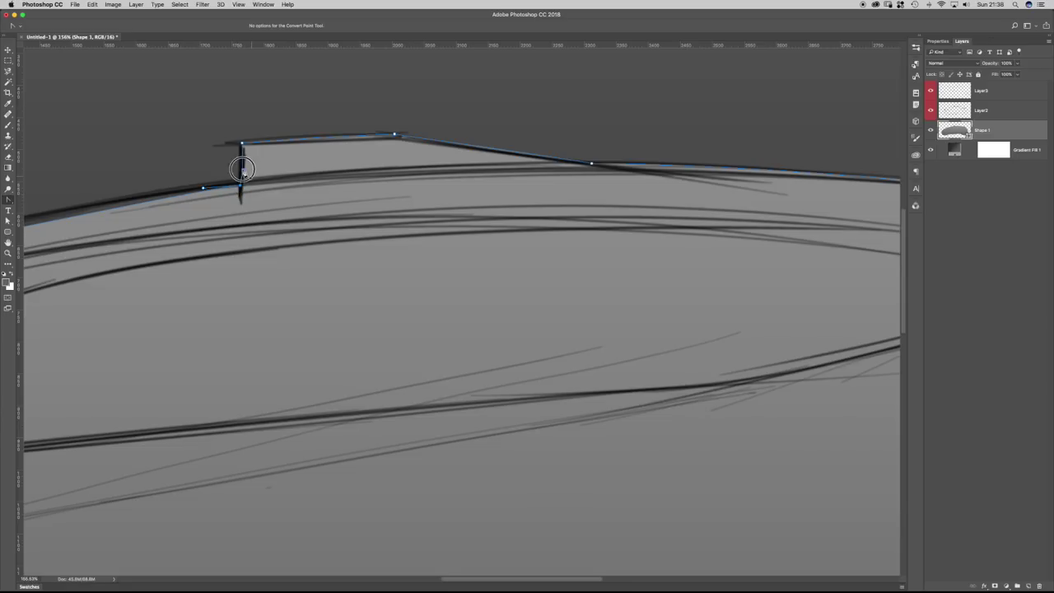
drag(204, 189, 87, 202)
Bend the outline over the windscreen and its base so it follows the sketched bulge above the bonnet.
mouse_move(226, 256)
mouse_down()
mouse_move(462, 220)
mouse_move(440, 200)
mouse_move(440, 212)
mouse_up()
drag(365, 251, 421, 359)
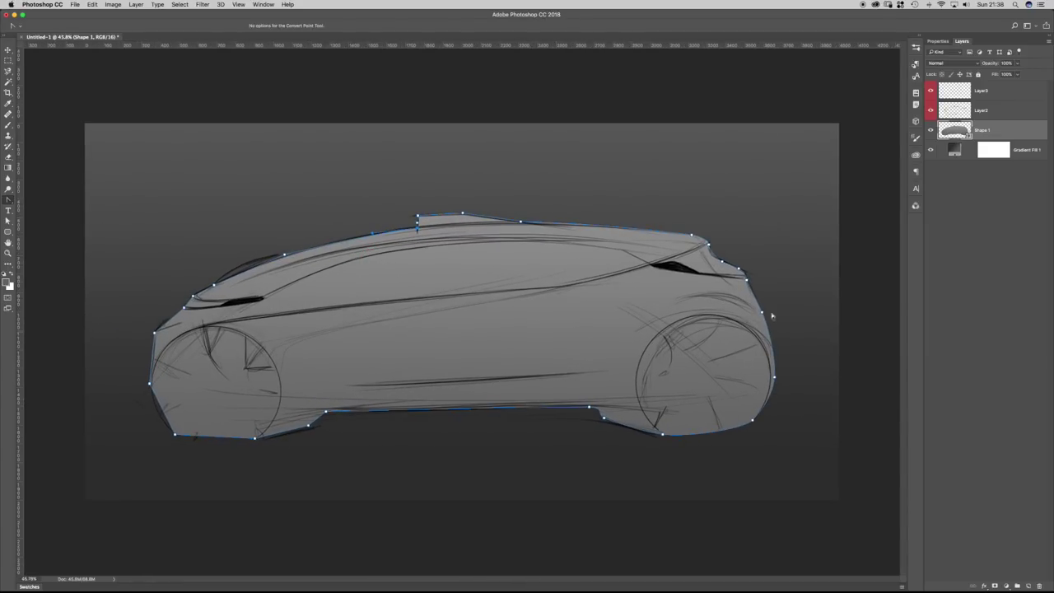
drag(286, 260, 287, 275)
mouse_move(337, 239)
mouse_down()
mouse_move(329, 224)
mouse_move(324, 244)
mouse_up()
drag(246, 266, 326, 243)
scroll(200, 268, up, 5)
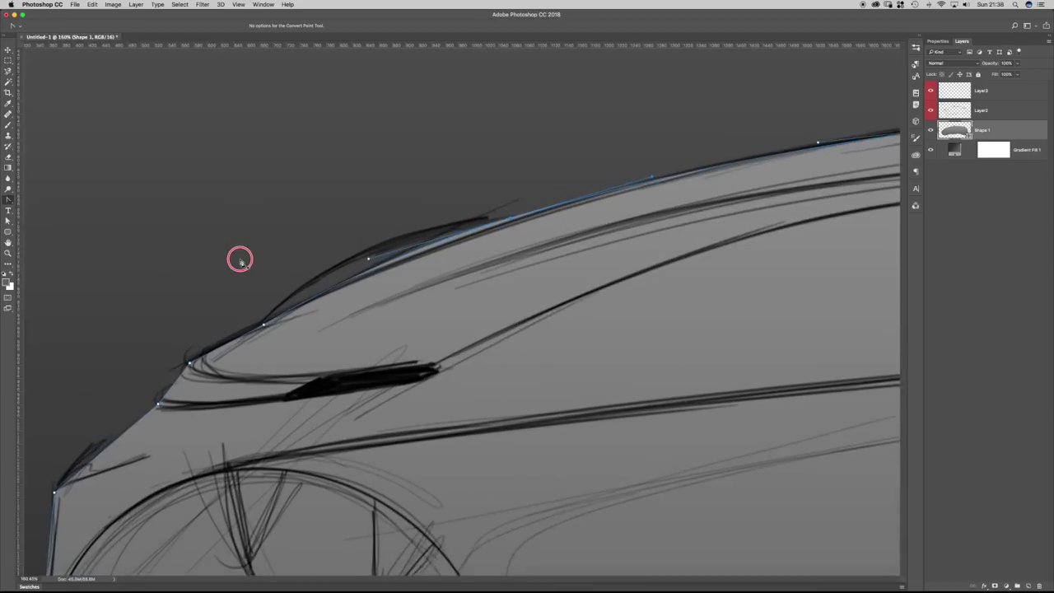
drag(387, 256, 412, 218)
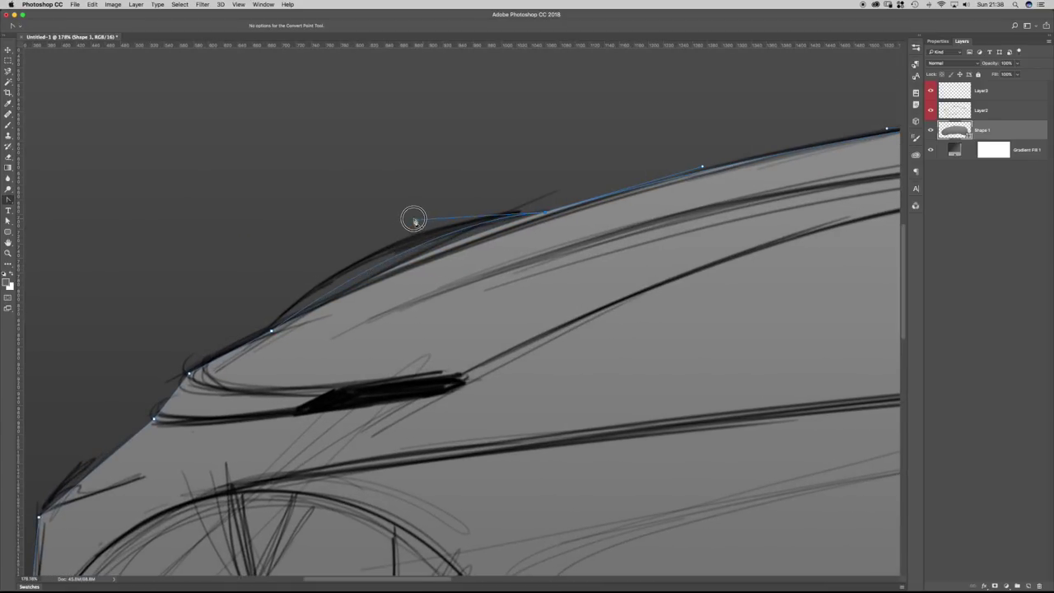
drag(272, 330, 309, 283)
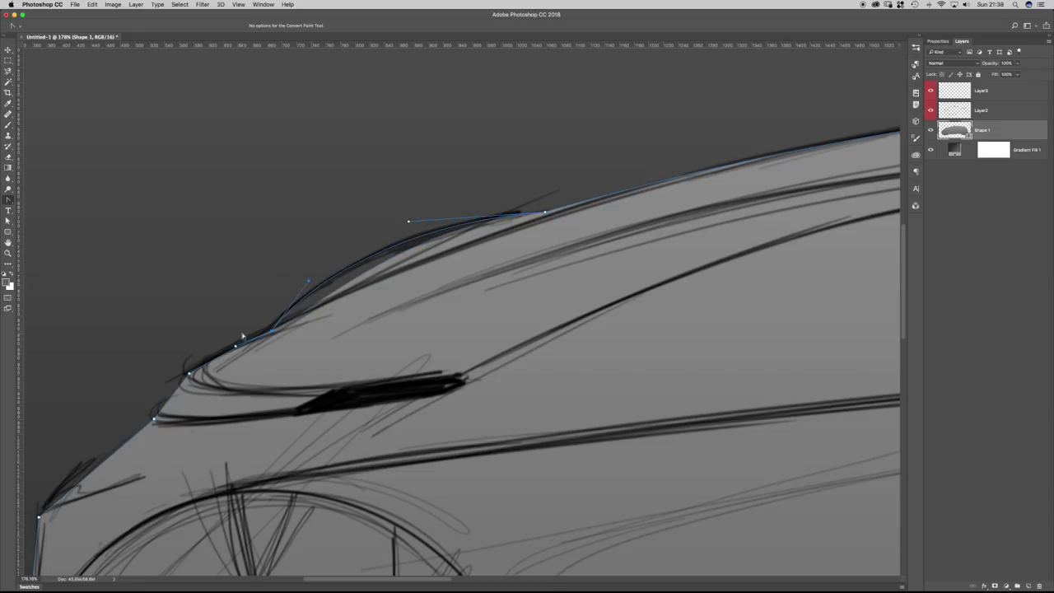
Curve the outline around the front headlight area and over the front bumper's upper corner.
key(a)
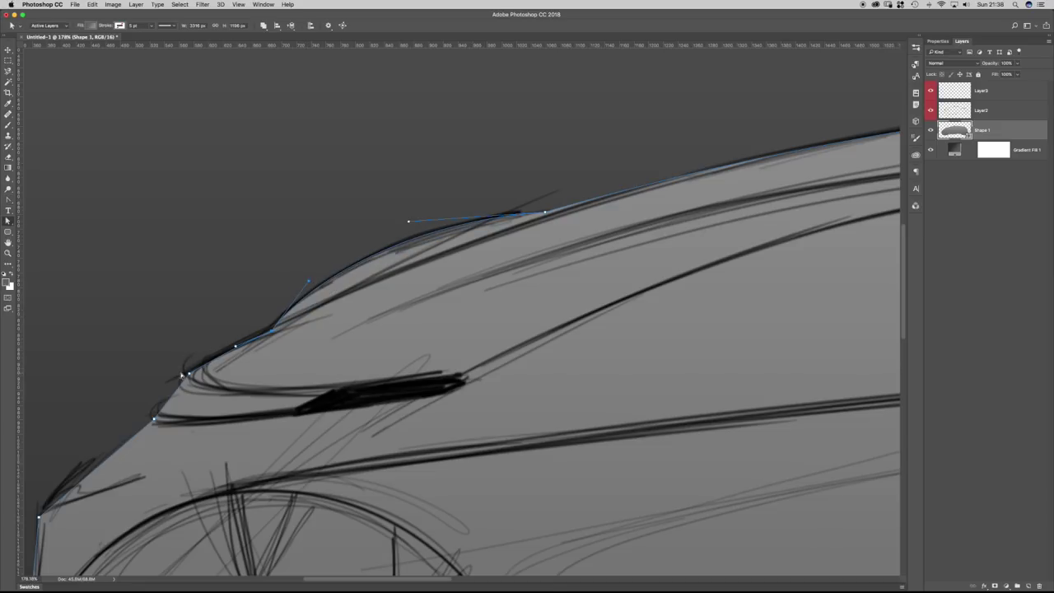
key(shift+p)
drag(188, 374, 183, 401)
drag(134, 482, 341, 369)
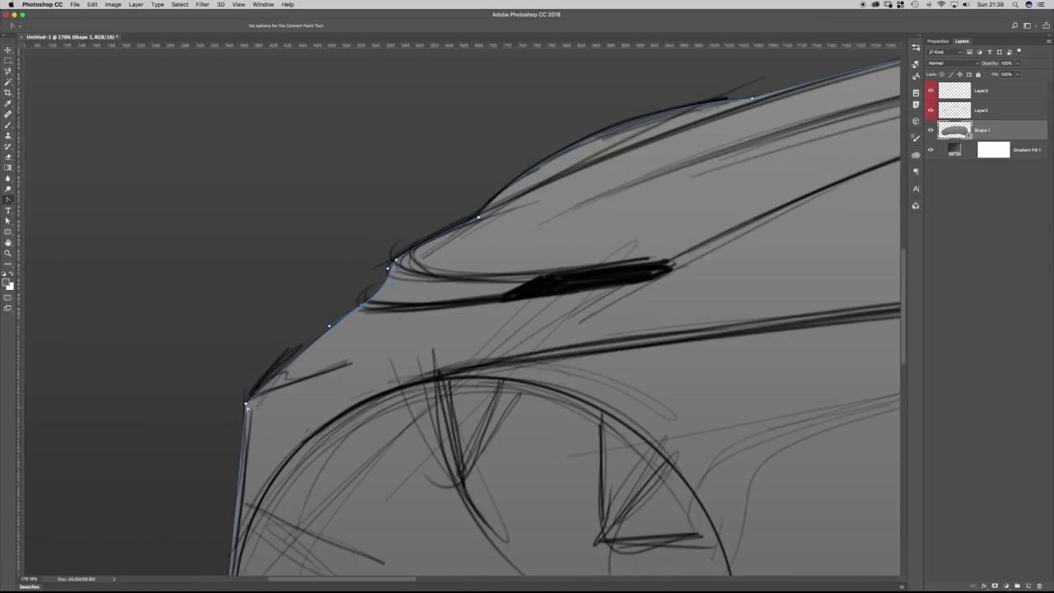
mouse_move(245, 404)
mouse_down()
mouse_move(245, 376)
mouse_move(271, 358)
mouse_up()
Curve the outline down the nose and around the front wheel's front edge and underside.
scroll(299, 285, down, 5)
scroll(298, 285, left, 2)
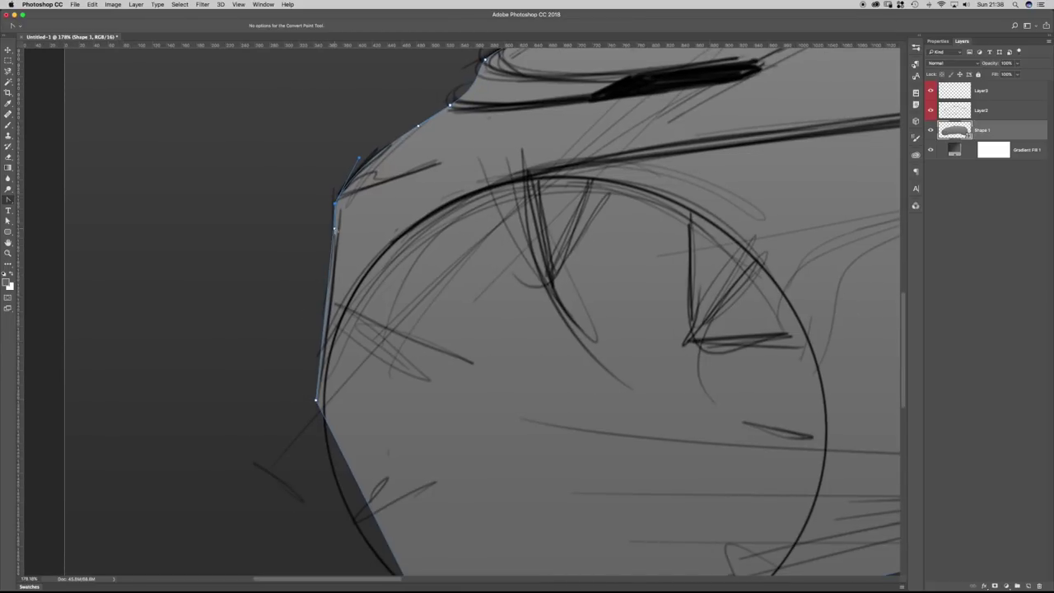
mouse_move(317, 401)
mouse_down()
mouse_move(327, 456)
mouse_move(318, 346)
mouse_up()
scroll(494, 486, down, 5)
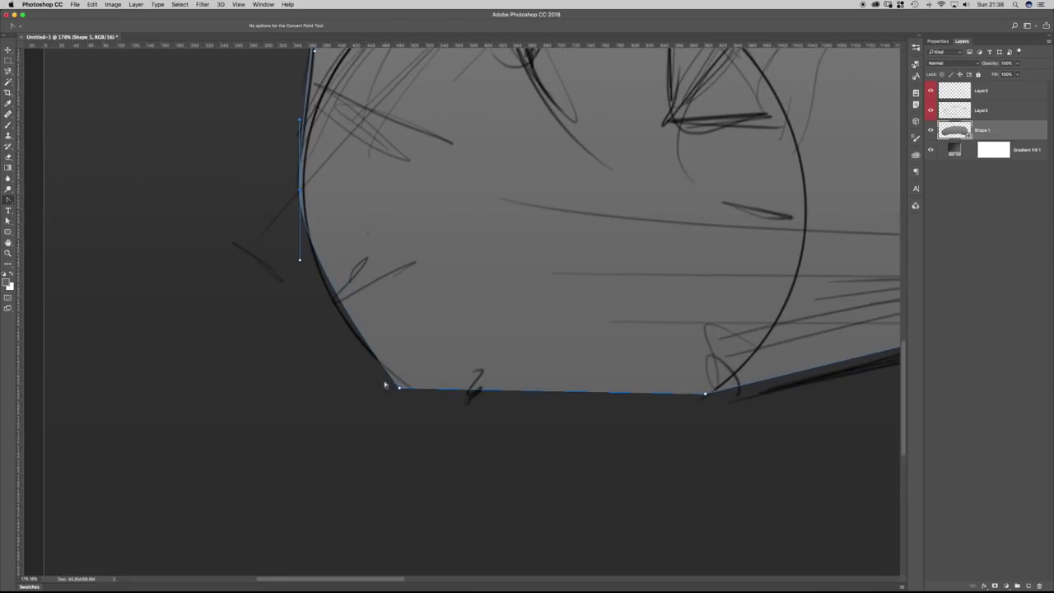
drag(399, 390, 370, 371)
drag(705, 393, 652, 400)
Round the stepped transition from behind the front wheel up to the front end of the sill.
scroll(494, 371, right, 10)
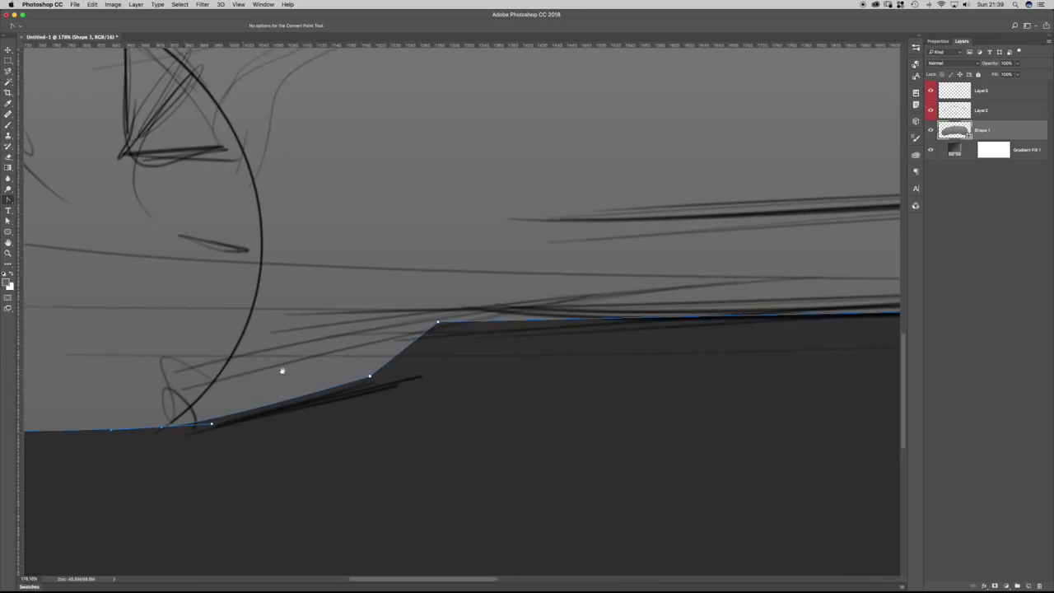
drag(369, 377, 341, 388)
drag(438, 322, 370, 330)
scroll(513, 360, down, 5)
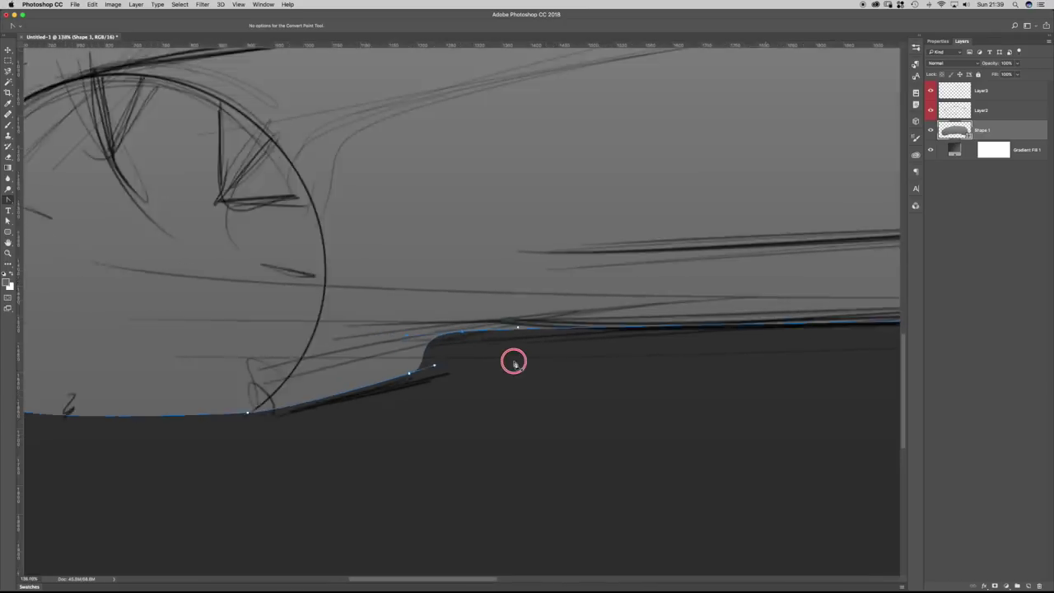
Extend the direction handles at both ends of the sill with Direct Selection to smooth its line.
drag(632, 378, 367, 367)
key(a)
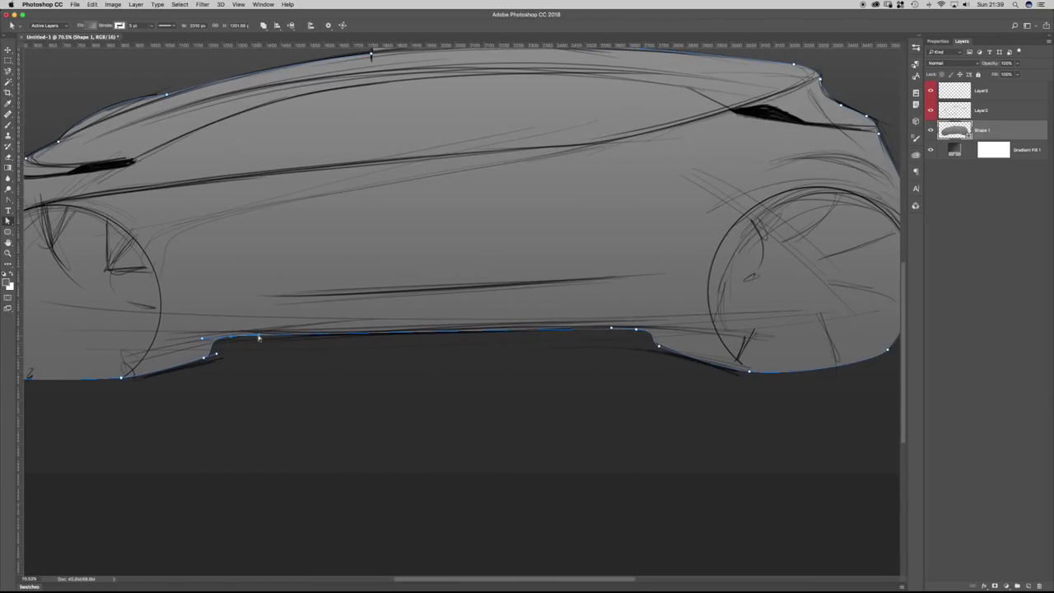
drag(275, 339, 371, 336)
drag(611, 329, 505, 334)
Reshape the curve at the sill's rear step and fine-tune the sill's direction handles.
click(662, 347)
drag(662, 348, 639, 328)
drag(508, 331, 505, 330)
click(505, 330)
click(372, 337)
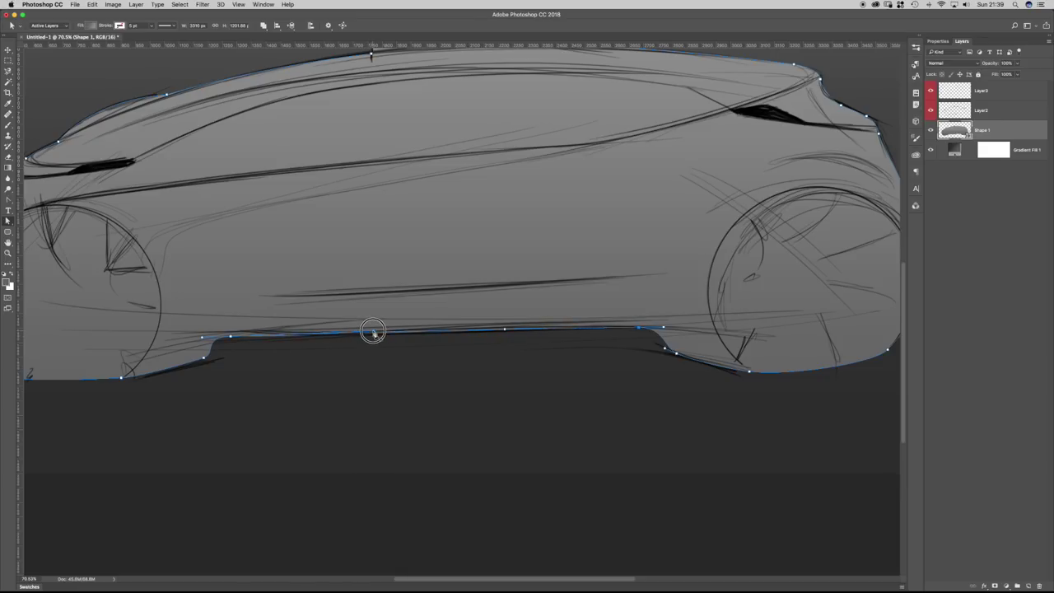
Lower the sill's rear direction handle and refine the curve where the outline meets the rear wheel's underside.
click(510, 332)
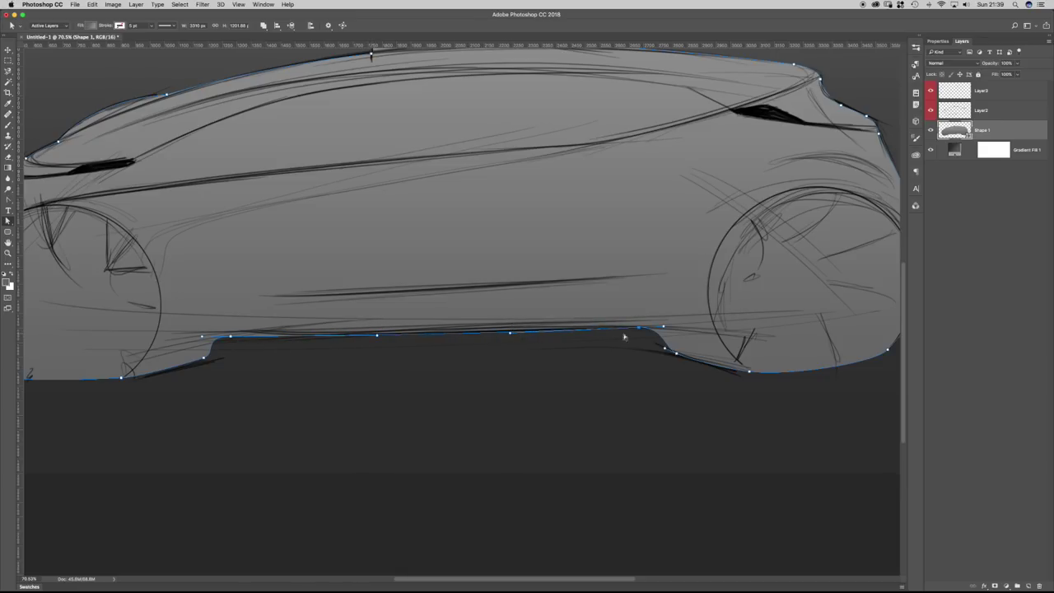
click(680, 358)
click(750, 375)
click(733, 374)
Reshape the outline around the rear wheel's underside and lower rear edge by moving its anchors and shortening the underside handle.
scroll(774, 353, right, 4)
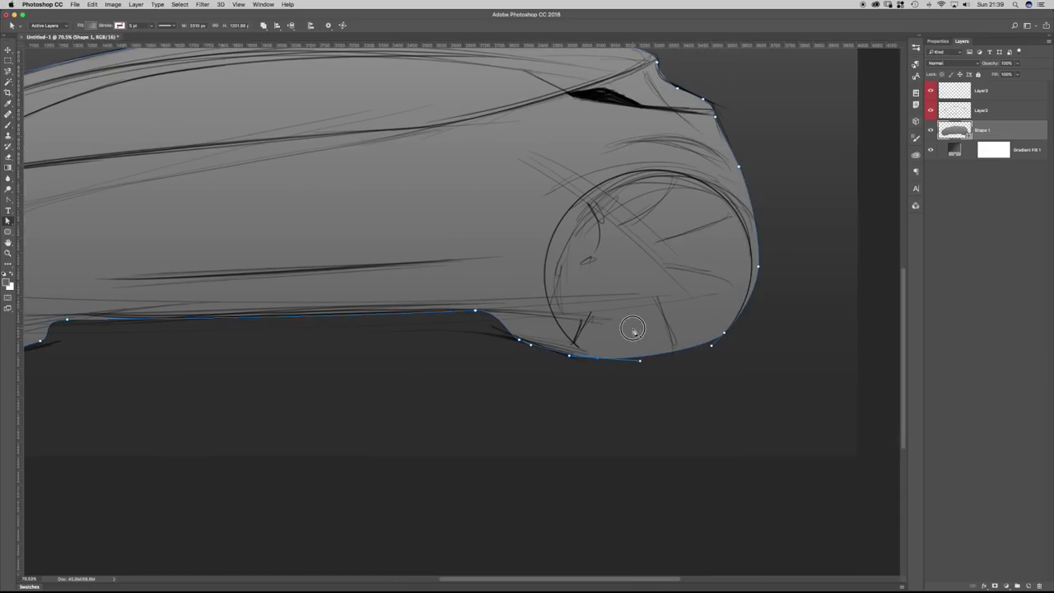
mouse_move(724, 334)
mouse_down()
mouse_move(717, 344)
mouse_move(730, 333)
mouse_up()
click(737, 326)
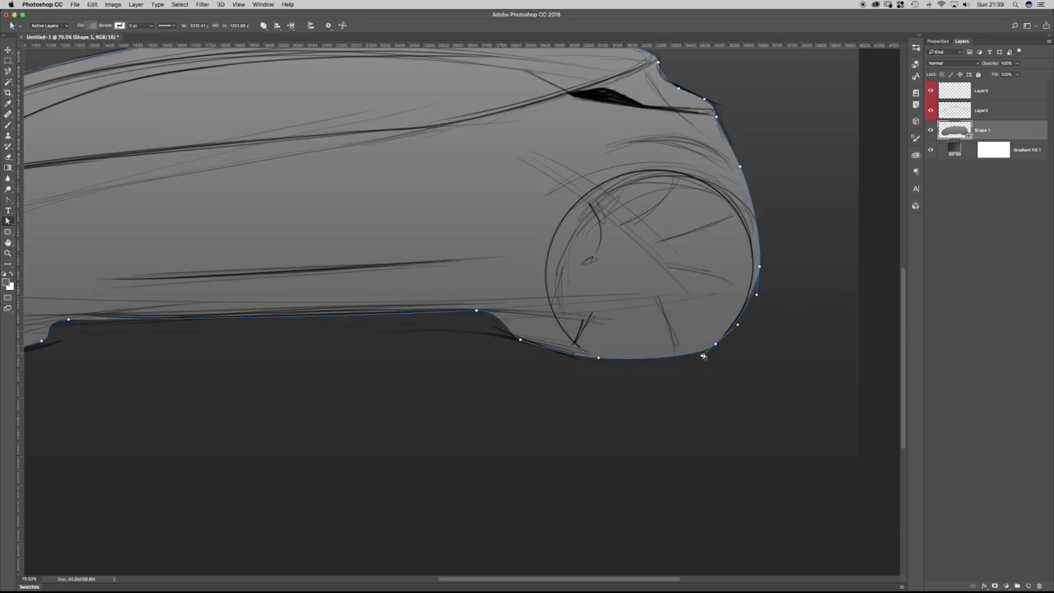
click(598, 359)
drag(635, 362, 602, 362)
Adjust the direction handles of the rear edge behind the rear wheel to follow the sketched bumper line.
drag(642, 242, 591, 305)
drag(673, 314, 711, 307)
scroll(703, 316, up, 1)
click(692, 241)
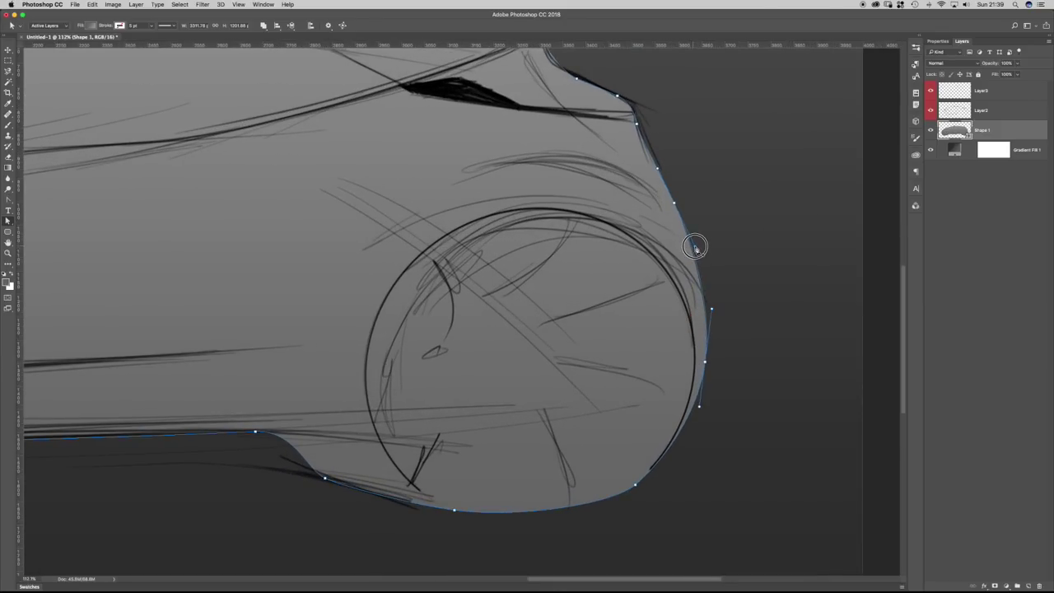
drag(650, 113, 712, 120)
drag(629, 131, 636, 221)
drag(631, 212, 613, 225)
click(618, 247)
Round the outline's rear corner at the tip of the tail light line by adjusting its handles with Direct Selection.
drag(519, 107, 541, 126)
click(9, 221)
click(42, 230)
drag(44, 229, 6, 201)
click(7, 203)
key(a)
click(580, 121)
click(541, 139)
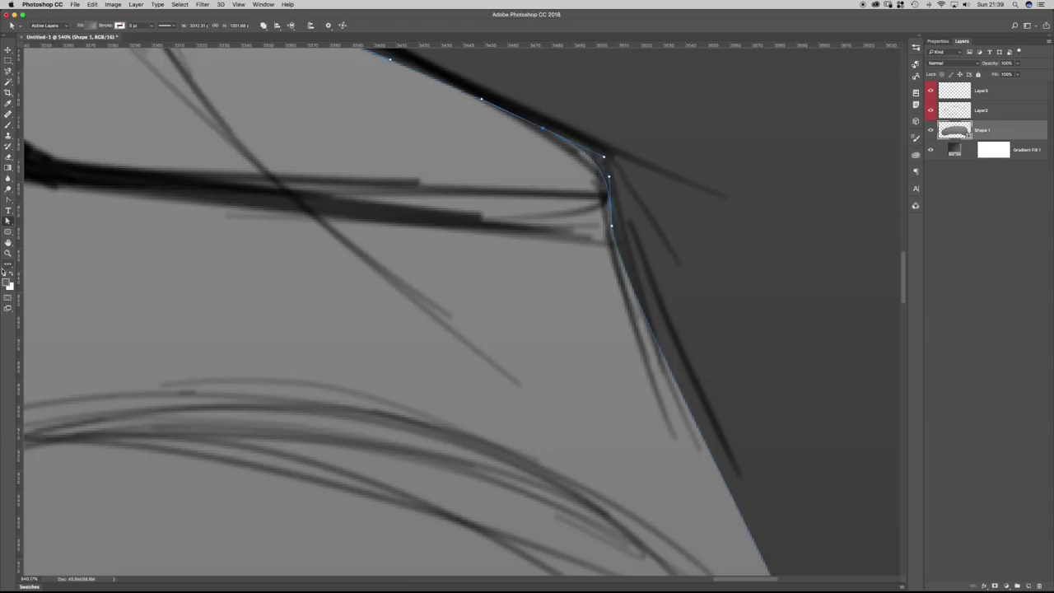
drag(8, 228, 37, 229)
mouse_move(602, 156)
mouse_down()
mouse_move(593, 170)
mouse_move(598, 159)
mouse_up()
mouse_move(543, 131)
mouse_down()
mouse_move(559, 139)
mouse_move(534, 123)
mouse_move(551, 132)
mouse_up()
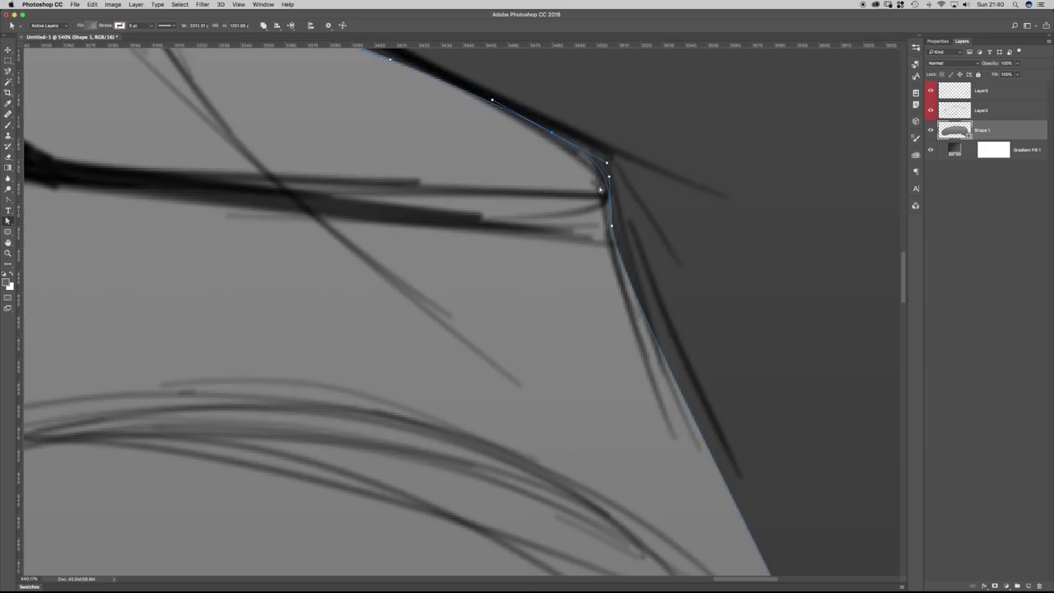
drag(610, 179, 602, 158)
drag(611, 269, 610, 297)
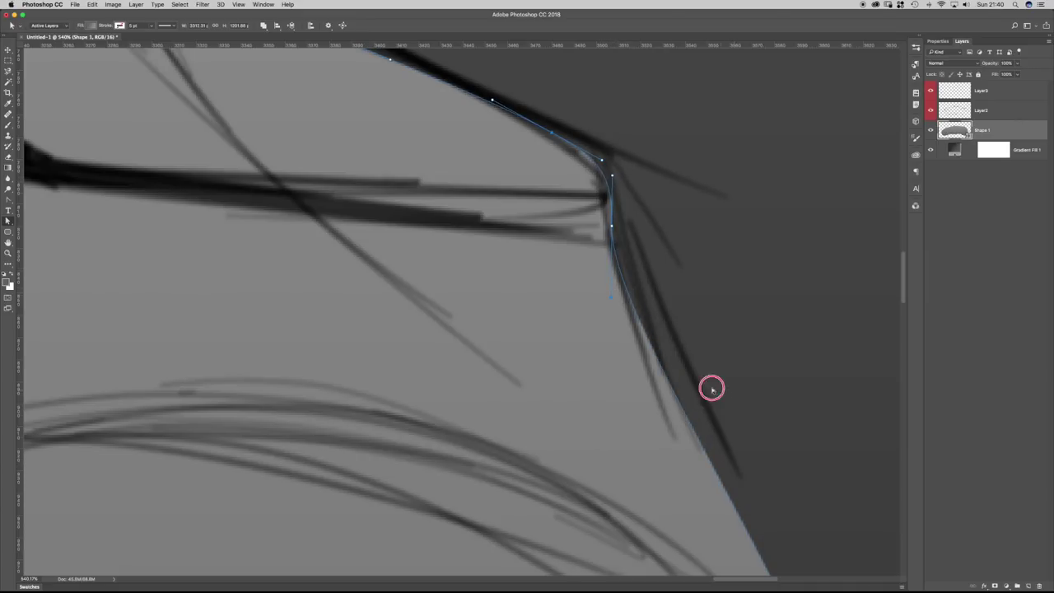
Fine-tune the anchor just below the tail corner and the upper handle of the rear bumper curve.
drag(719, 390, 659, 392)
drag(696, 455, 602, 322)
drag(571, 206, 593, 207)
click(499, 185)
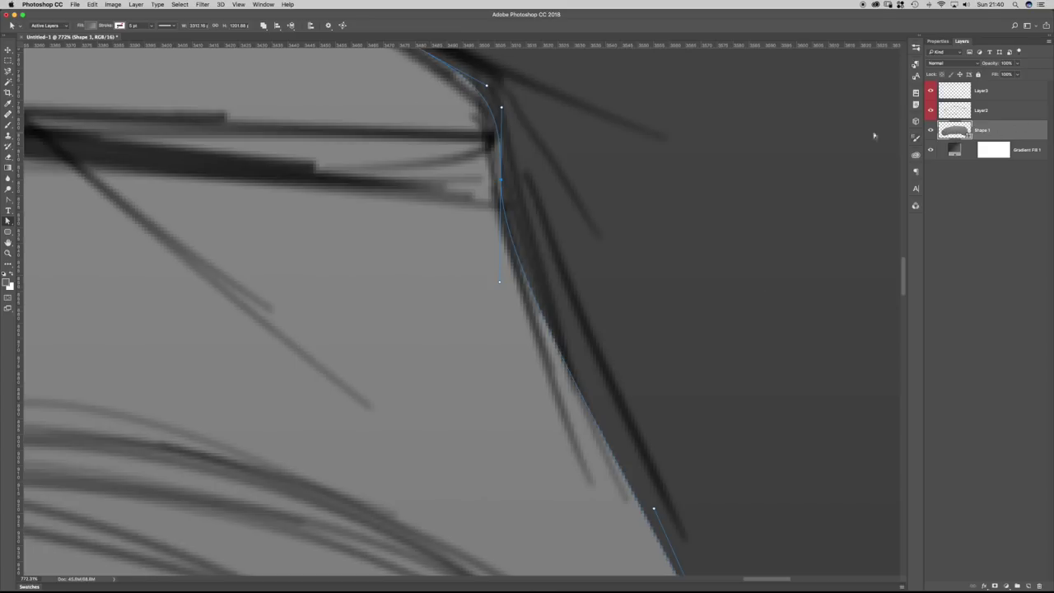
mouse_move(500, 180)
mouse_down()
mouse_move(630, 184)
mouse_move(500, 183)
mouse_up()
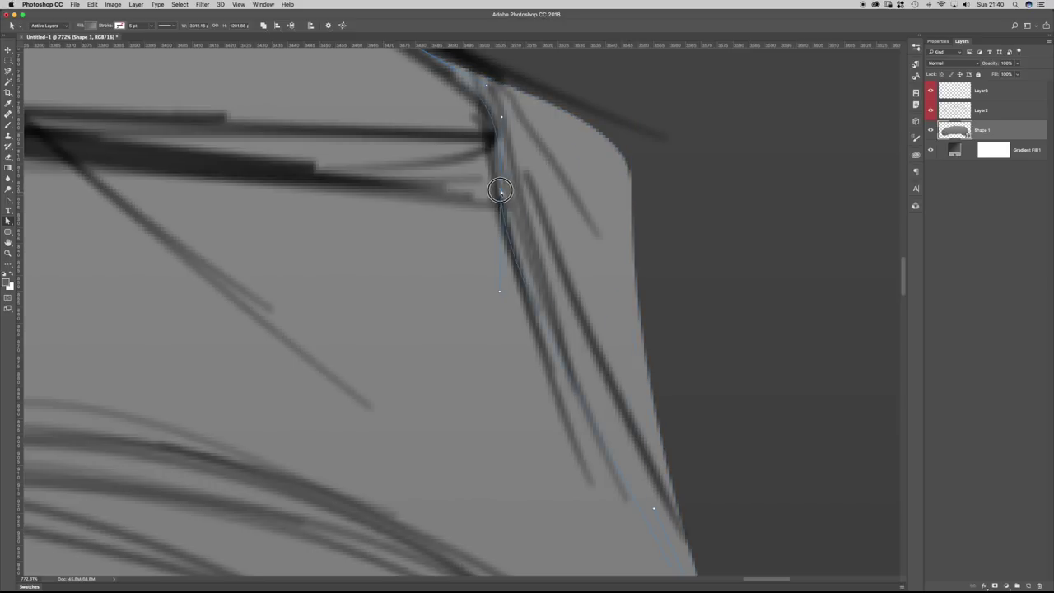
drag(581, 251, 544, 253)
drag(608, 354, 616, 355)
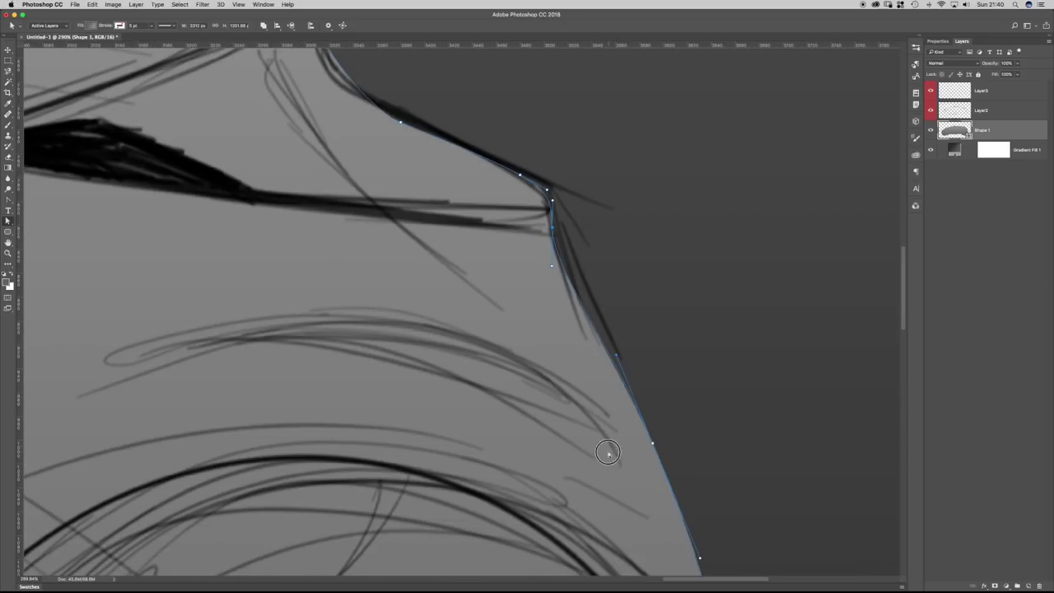
Reshape the concave section between the roof's rear tip and the tail corner to match the sketch.
drag(607, 453, 568, 272)
drag(567, 337, 643, 505)
drag(544, 218, 606, 329)
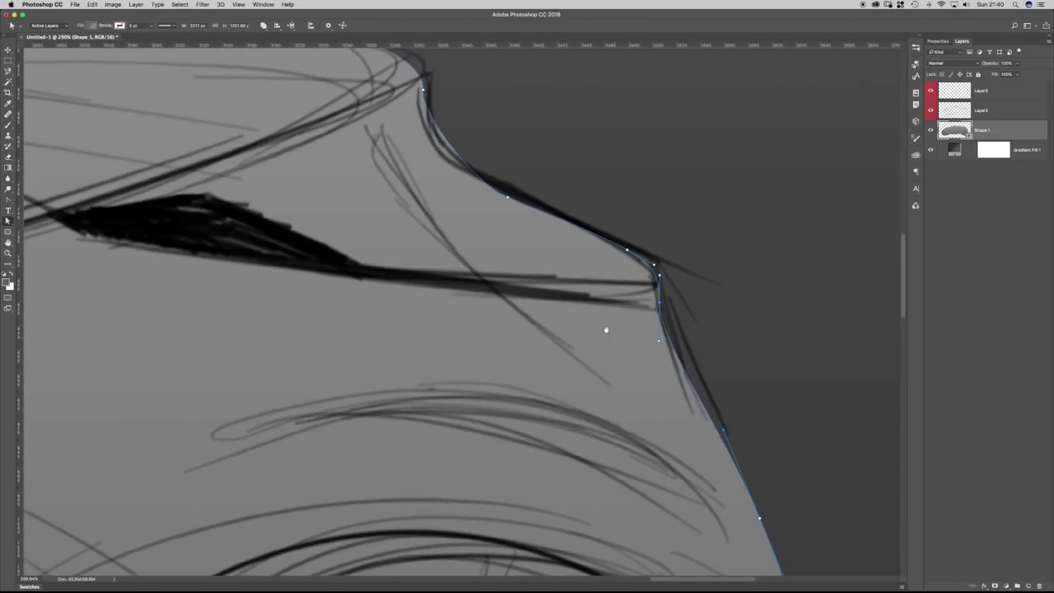
drag(505, 196, 419, 116)
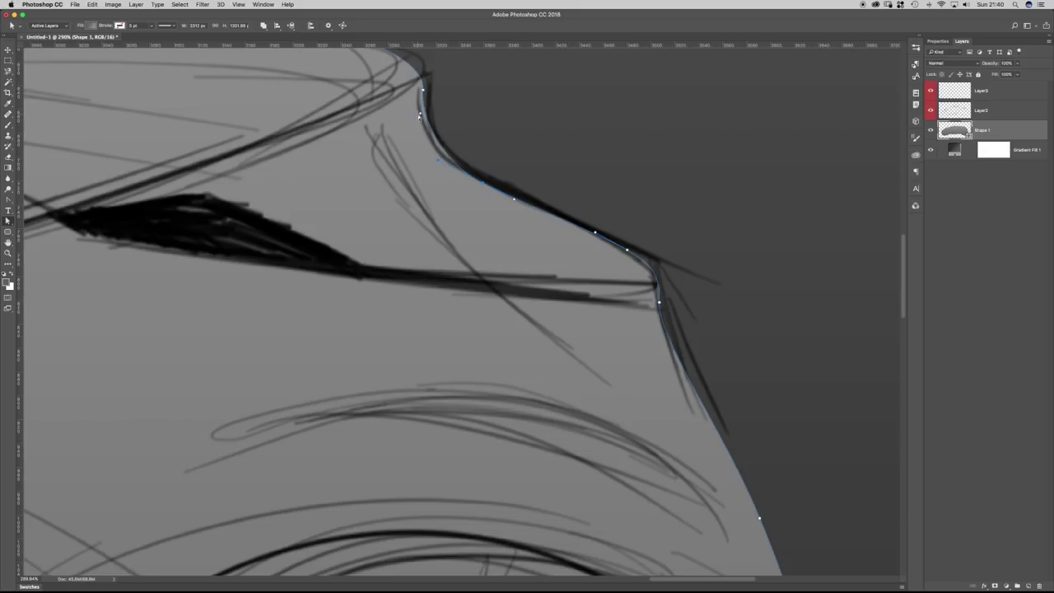
Move the roof's last anchor rearward and adjust the handle rounding the rear tip.
scroll(501, 164, up, 5)
scroll(501, 164, left, 5)
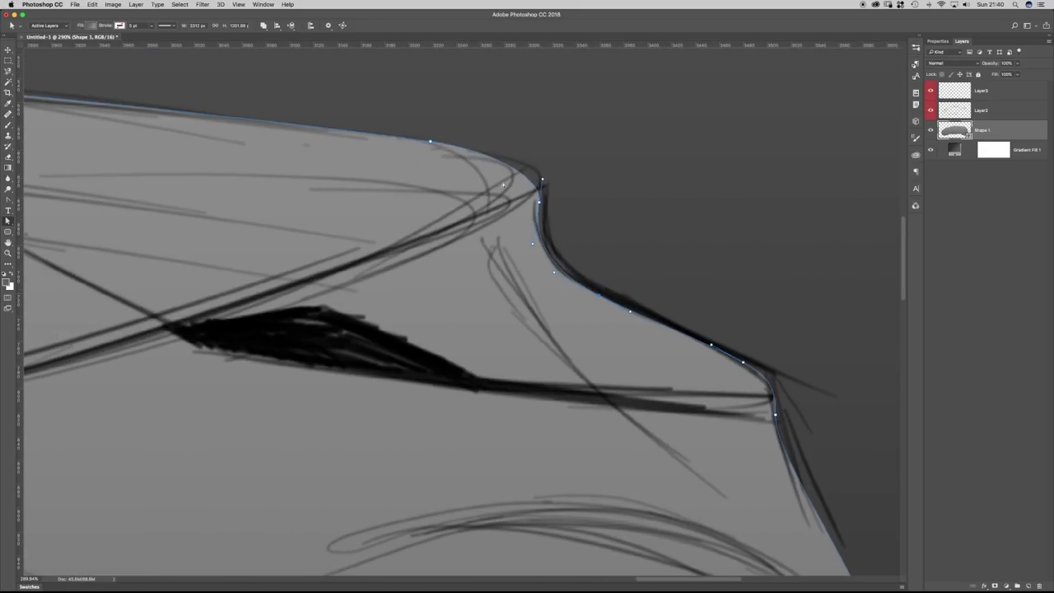
drag(431, 143, 471, 152)
click(557, 170)
mouse_move(558, 170)
mouse_down()
mouse_move(594, 175)
mouse_move(561, 184)
mouse_up()
Extend the handle from the roof's rear tip forward to smooth the rear roofline.
drag(456, 185, 309, 210)
drag(309, 209, 521, 230)
click(618, 188)
click(612, 191)
drag(622, 212, 484, 167)
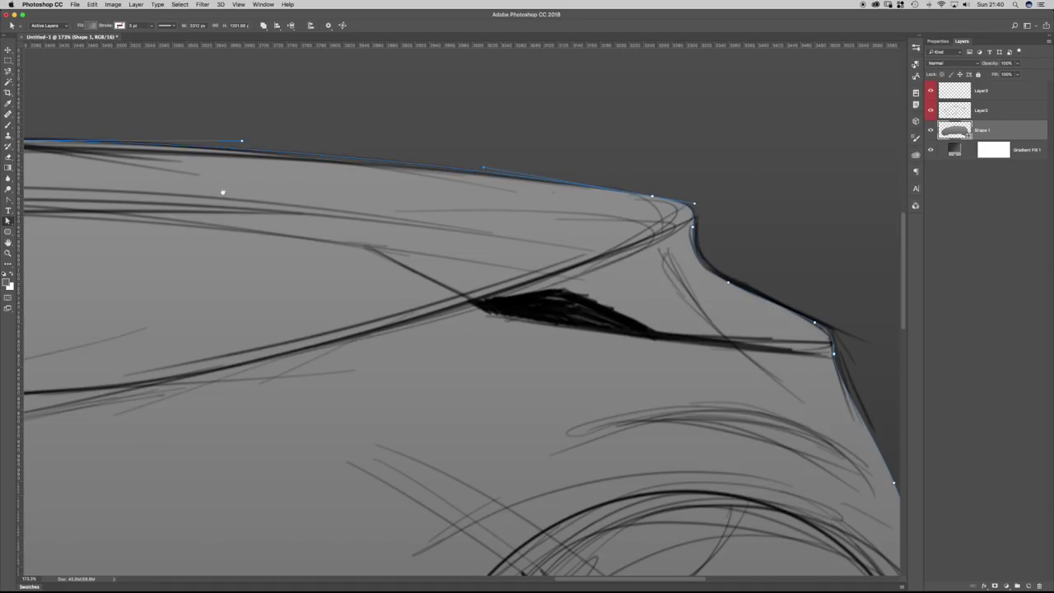
drag(281, 200, 515, 205)
drag(525, 138, 330, 174)
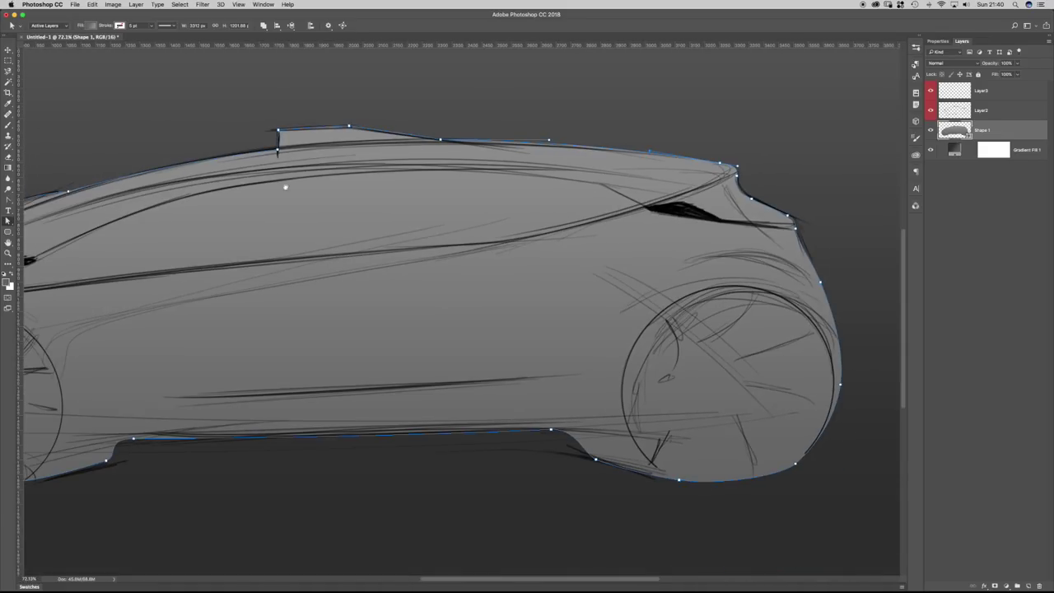
Reposition the anchors above the headlight and at the windscreen base, and adjust their handles to the sketched hood line.
drag(142, 236, 377, 226)
scroll(160, 224, up, 5)
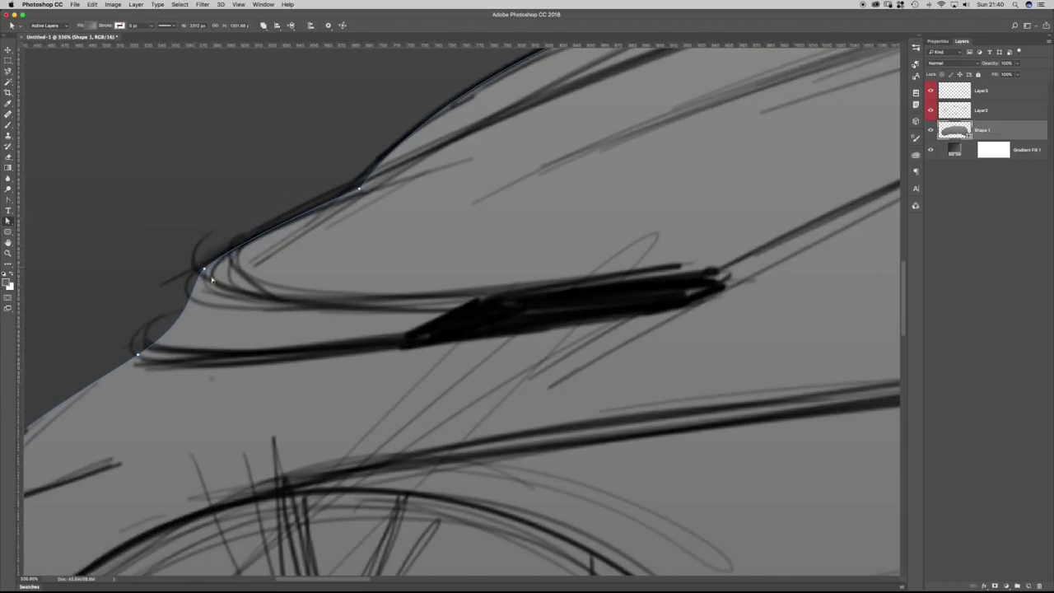
click(210, 276)
drag(202, 268, 226, 242)
drag(291, 217, 288, 218)
drag(360, 189, 363, 178)
drag(432, 87, 436, 84)
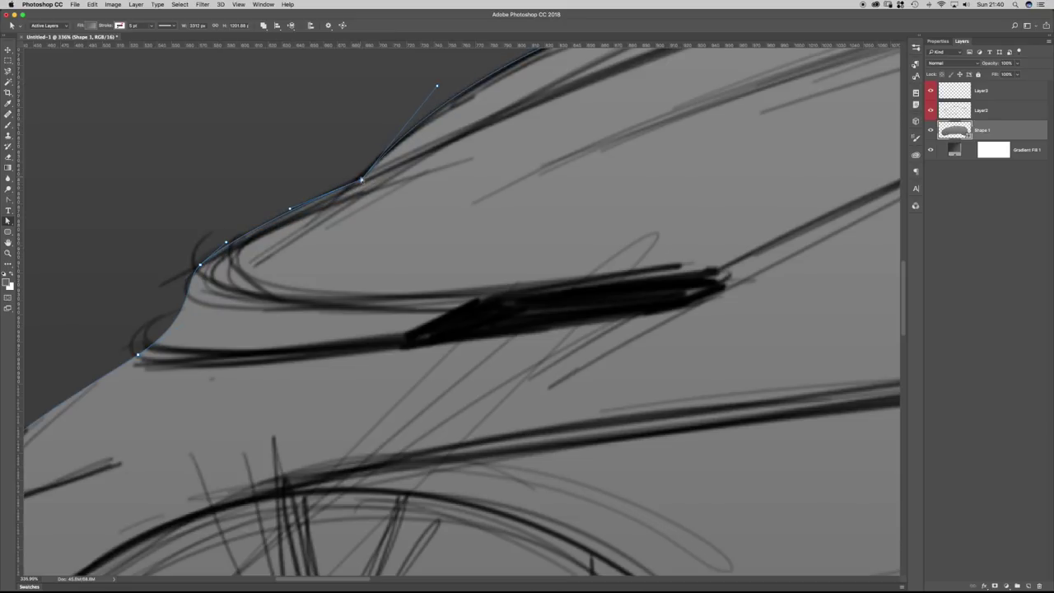
Refine the nose outline below the headlight by moving its anchor and adjusting the front bumper curve's handle.
drag(138, 356, 134, 353)
drag(195, 313, 167, 285)
key(super+space)
drag(272, 292, 247, 309)
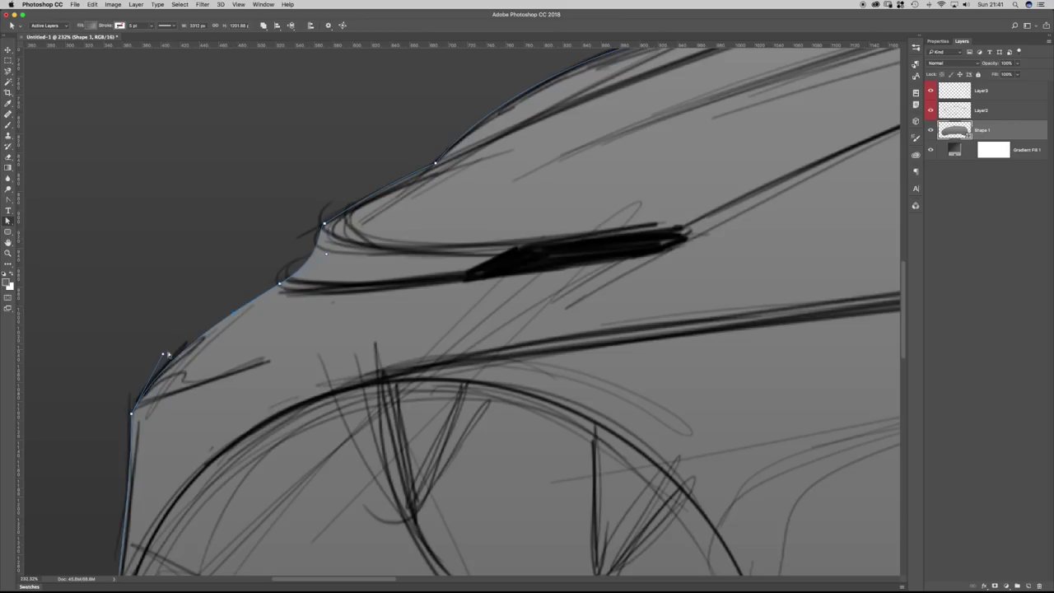
drag(163, 355, 161, 360)
Fine-tune the front bumper's upper corner anchor and handles where the nose meets the vertical front edge.
drag(100, 425, 210, 341)
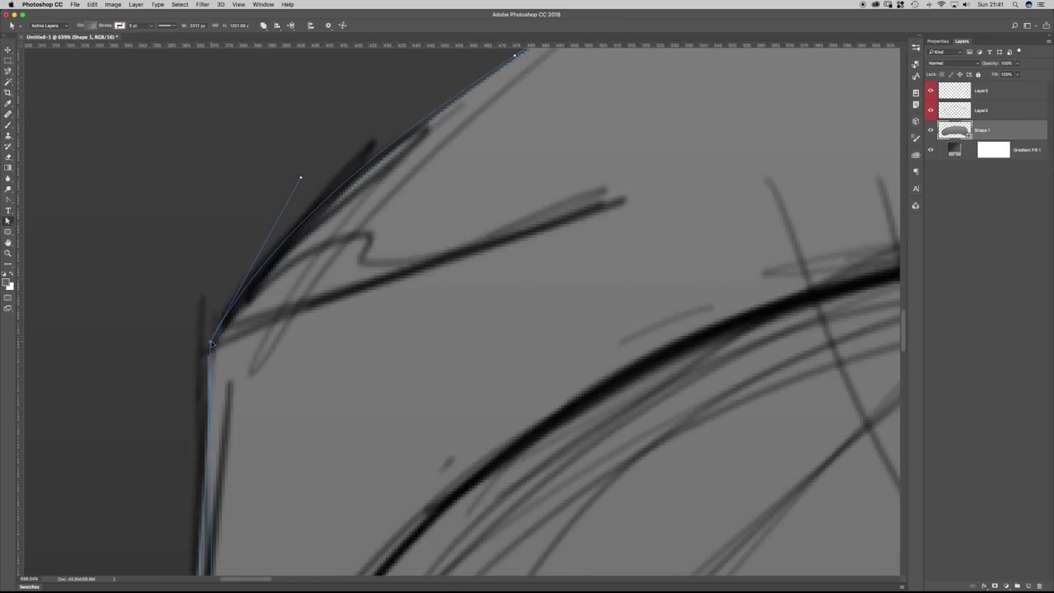
drag(315, 223, 274, 234)
drag(289, 347, 296, 345)
drag(269, 438, 184, 411)
drag(437, 378, 380, 379)
drag(513, 431, 358, 377)
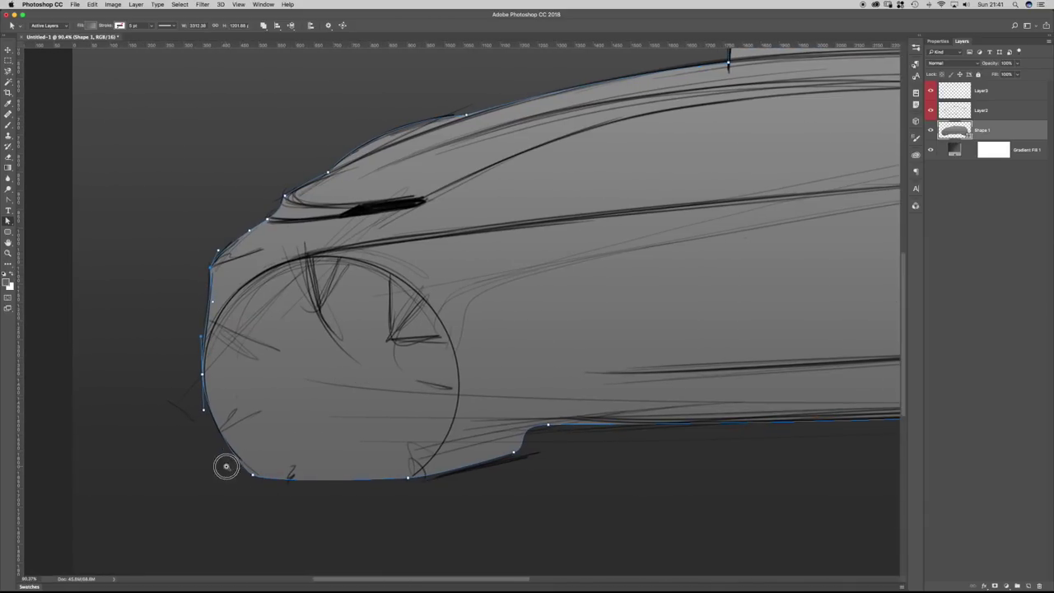
Adjust the handles along the front wheel's lower front edge, and deselect the finished body outline.
drag(257, 479, 232, 465)
drag(204, 406, 203, 419)
click(432, 514)
drag(616, 410, 256, 334)
drag(434, 346, 365, 358)
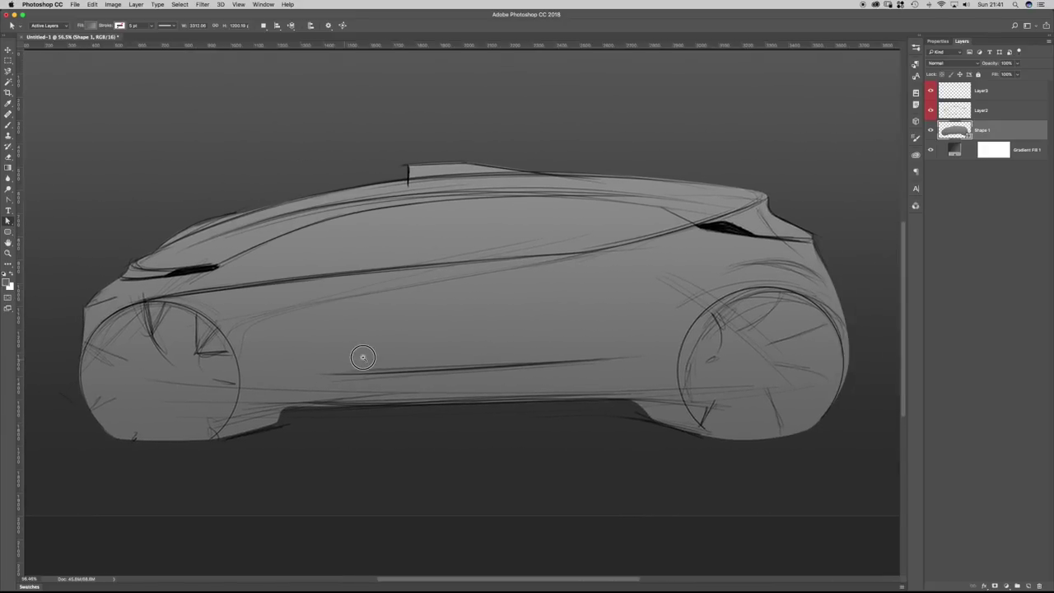
click(810, 432)
drag(801, 435, 803, 444)
key(Return)
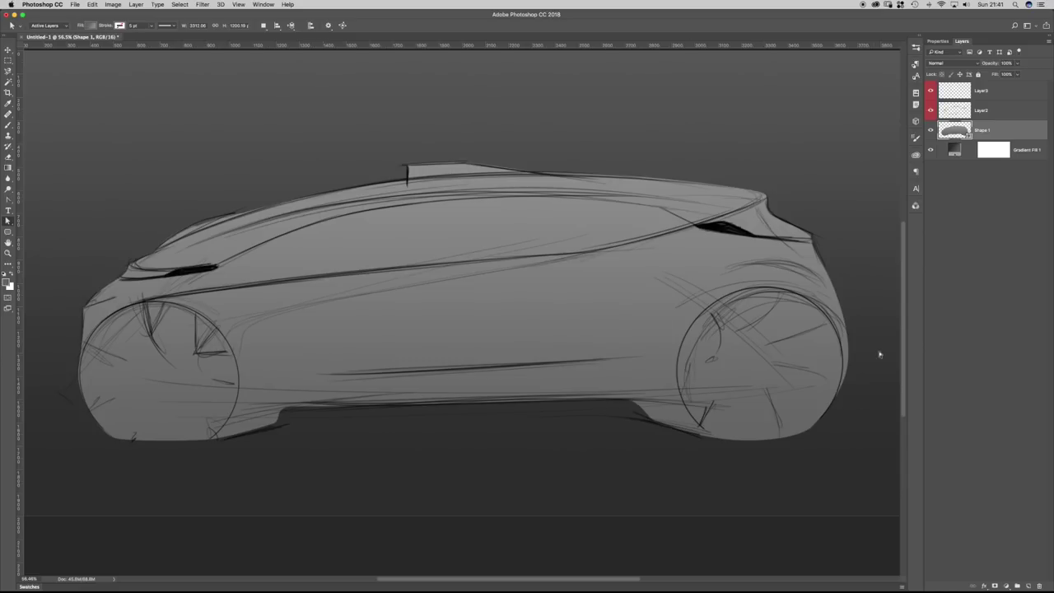
Lower the opacity of both sketch layers, Layer2 and Layer3, to 22%.
drag(627, 229, 576, 265)
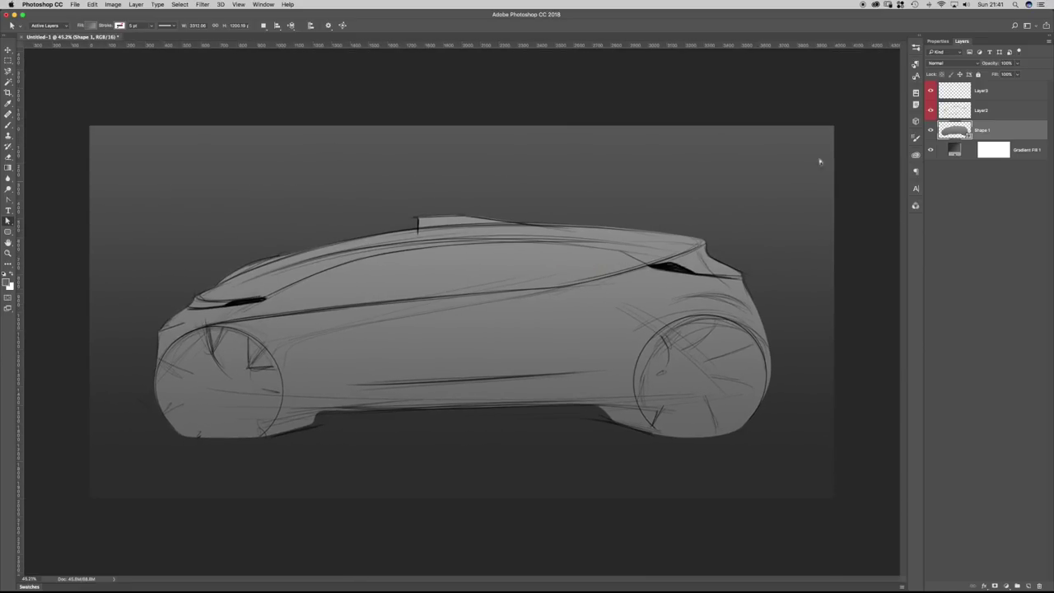
click(996, 109)
shift+click(998, 92)
click(1018, 63)
drag(1018, 74, 988, 75)
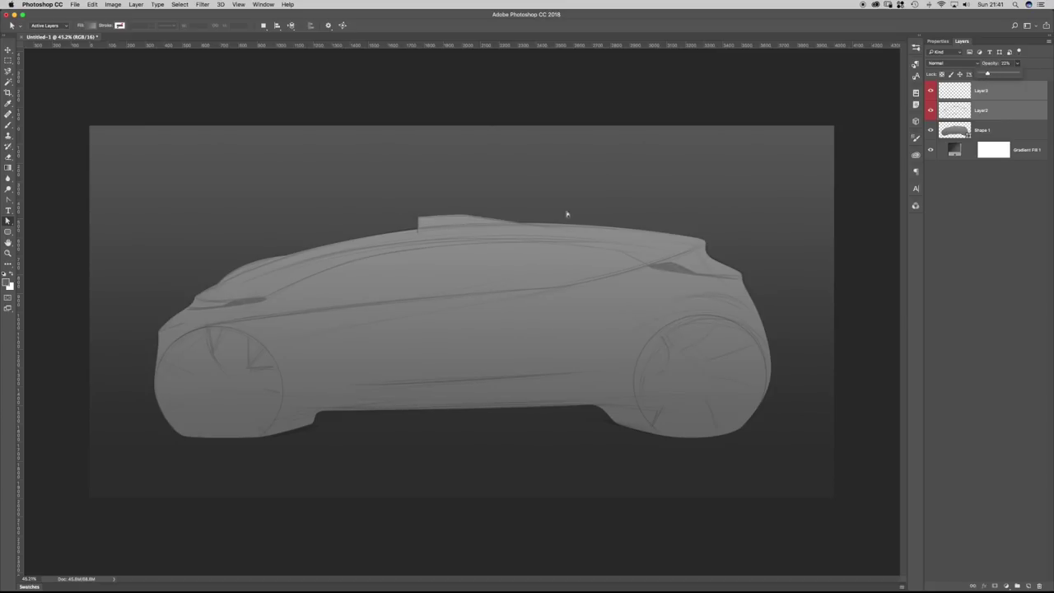
drag(374, 335, 388, 333)
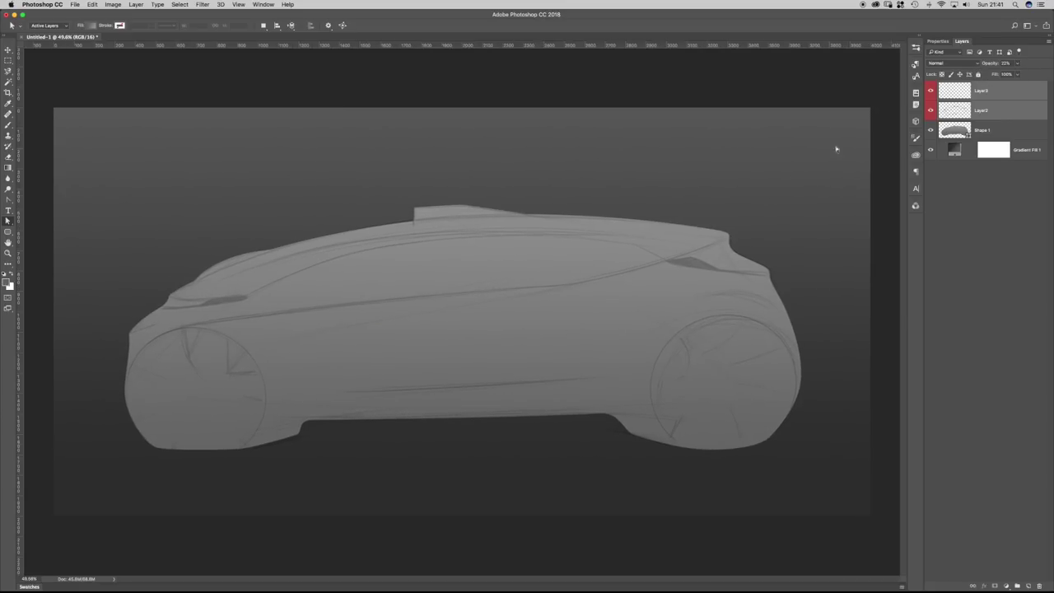
Draw a closed eight-point Pen shape above Shape 1 along the car's lower body, from the front wheel to the rear wheel.
click(992, 130)
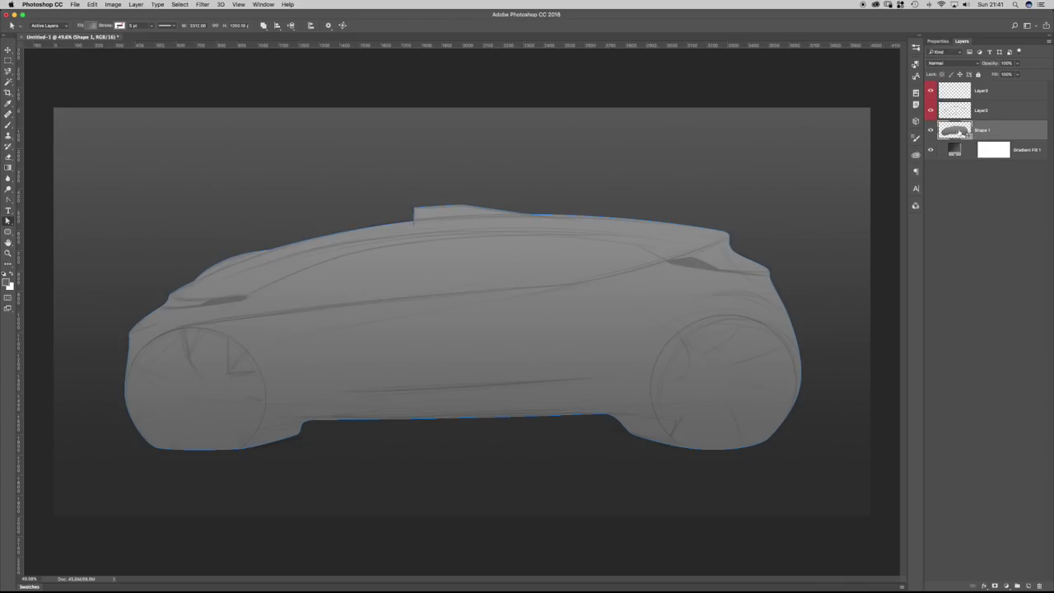
click(327, 163)
key(p)
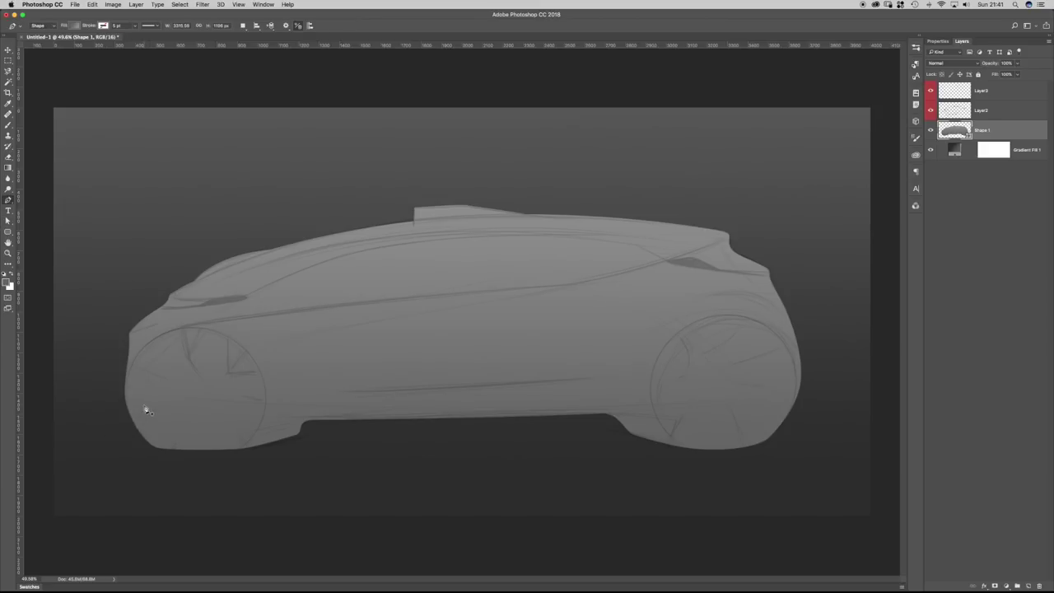
click(148, 397)
click(152, 445)
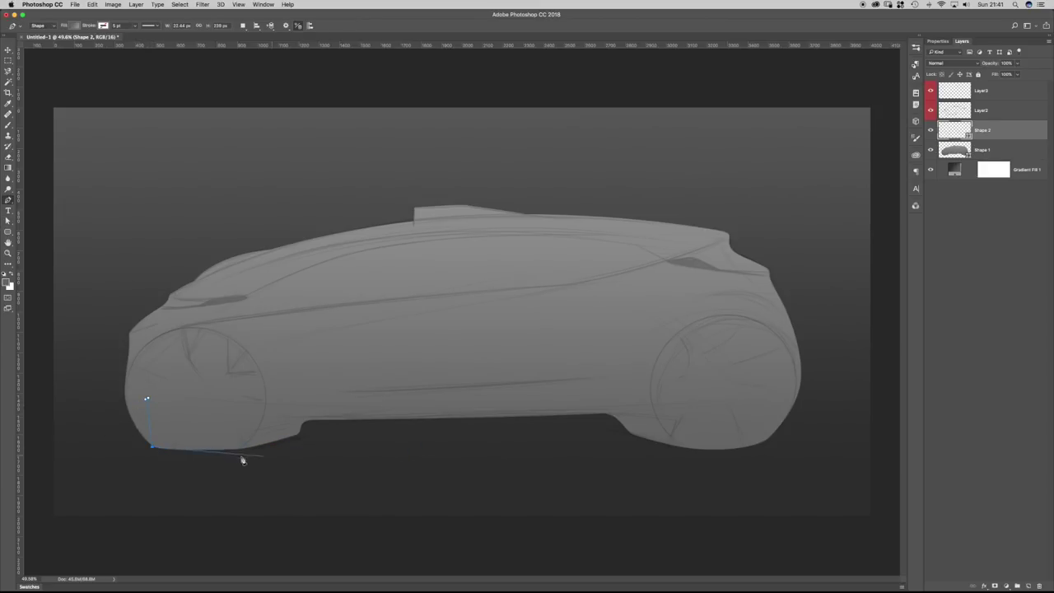
click(266, 449)
click(395, 429)
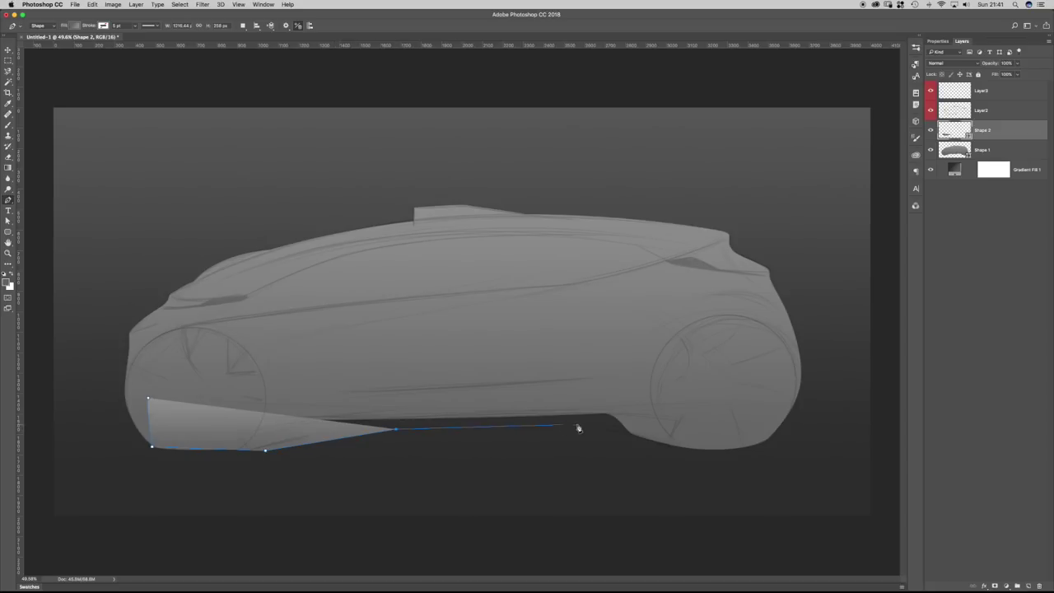
click(537, 427)
click(679, 449)
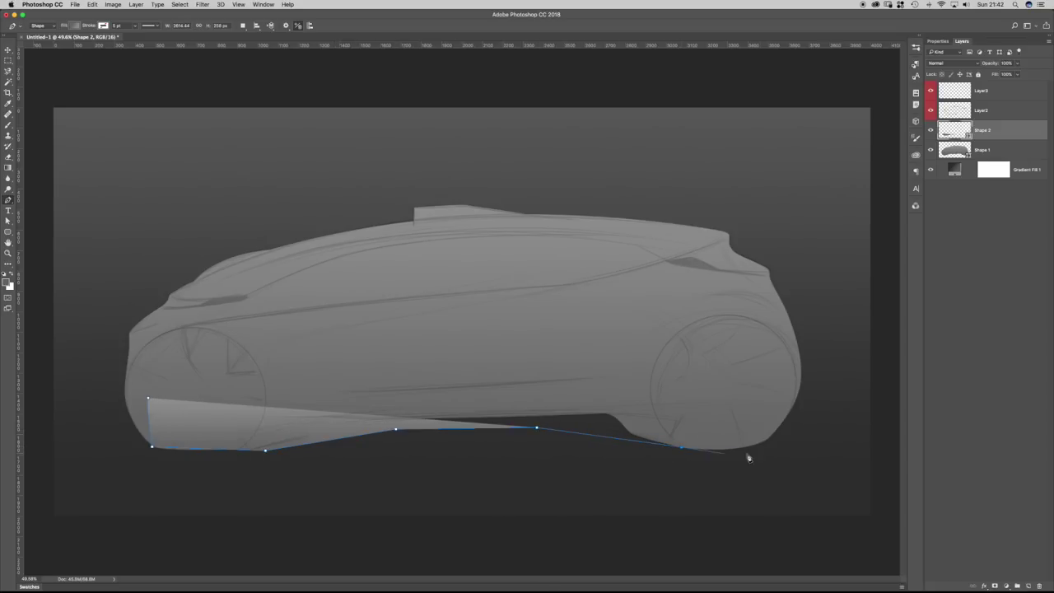
drag(758, 446, 805, 425)
click(780, 383)
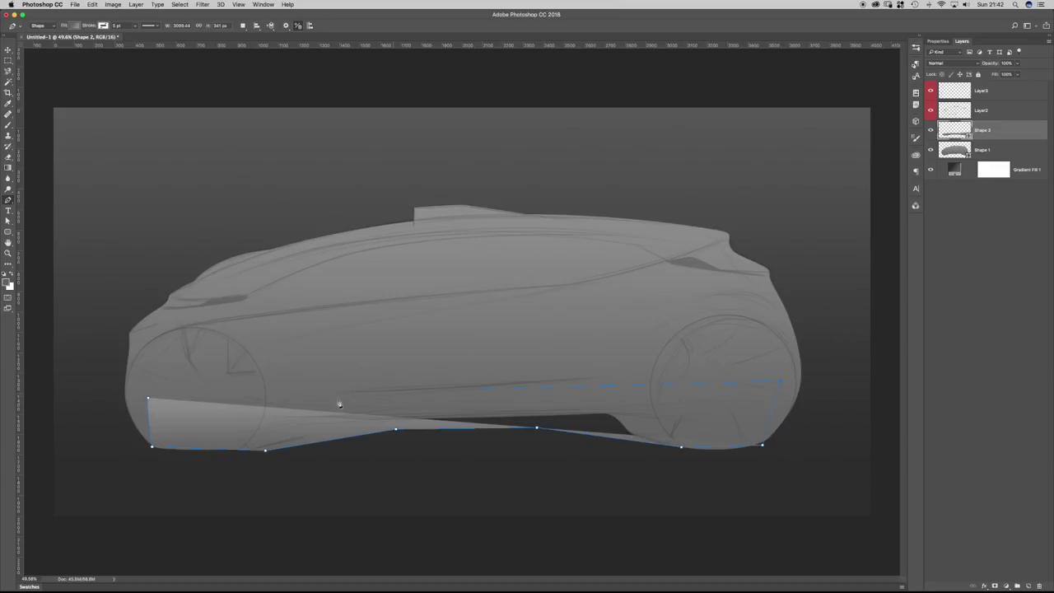
click(149, 403)
Convert the new lower-body shape's corner anchors to smooth curves with Convert Point, pulling handles out along its outline.
key(alt)
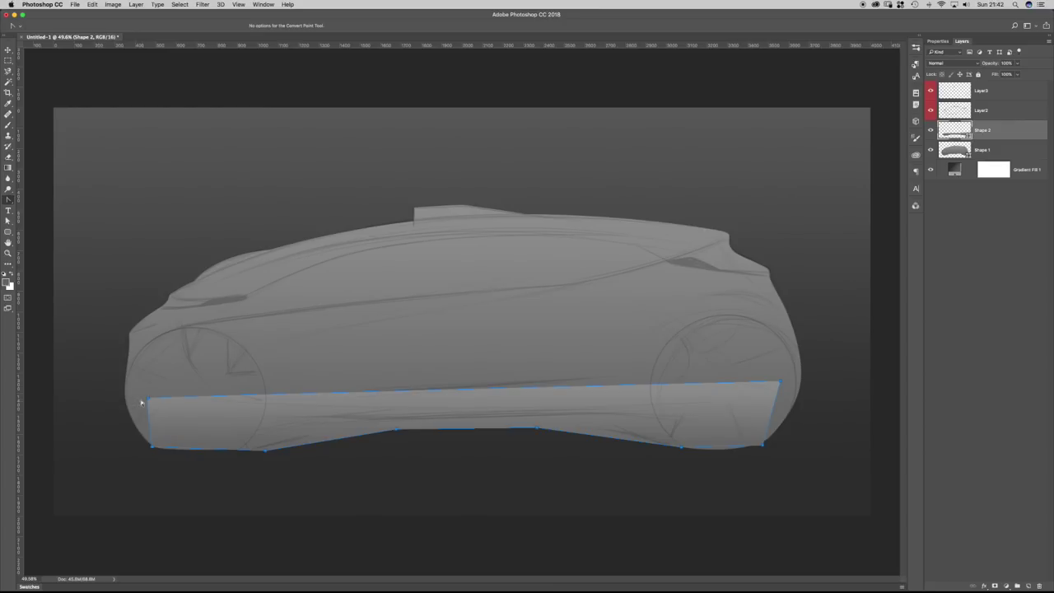
drag(148, 399, 92, 401)
drag(152, 447, 189, 452)
drag(264, 452, 306, 447)
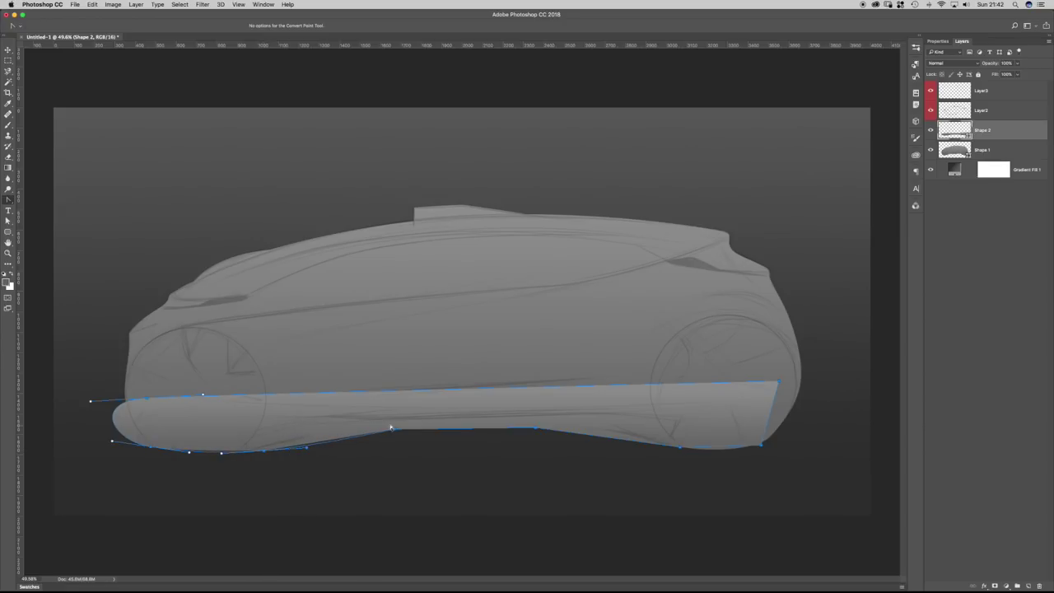
drag(397, 429, 437, 428)
drag(536, 427, 592, 430)
drag(679, 447, 790, 441)
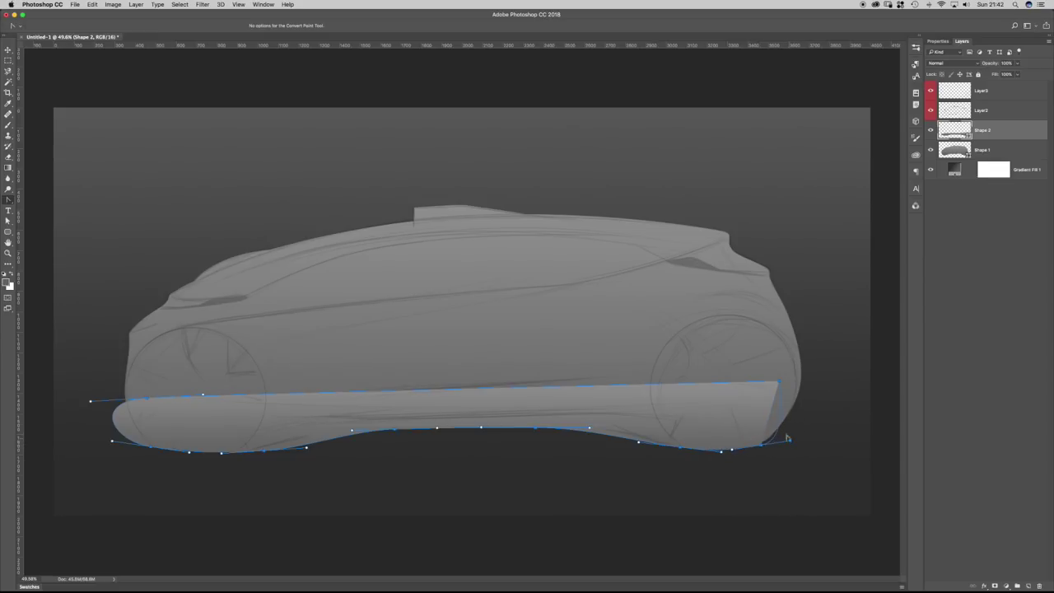
drag(778, 384, 663, 373)
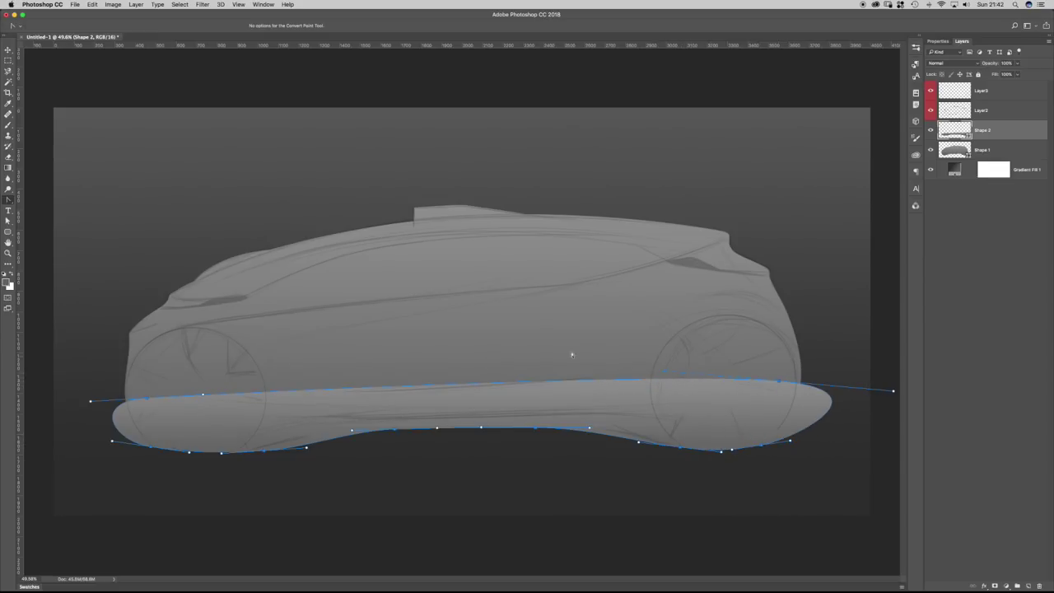
Change the lower-body shape's gradient fill to the darkest grey gradient preset.
key(a)
double_click(947, 134)
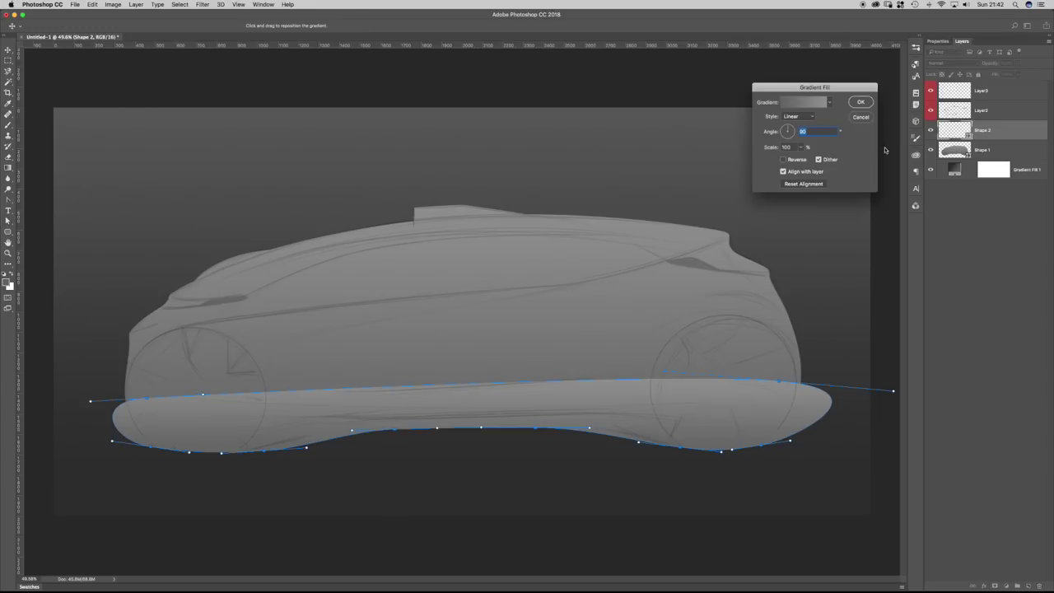
click(803, 102)
click(729, 238)
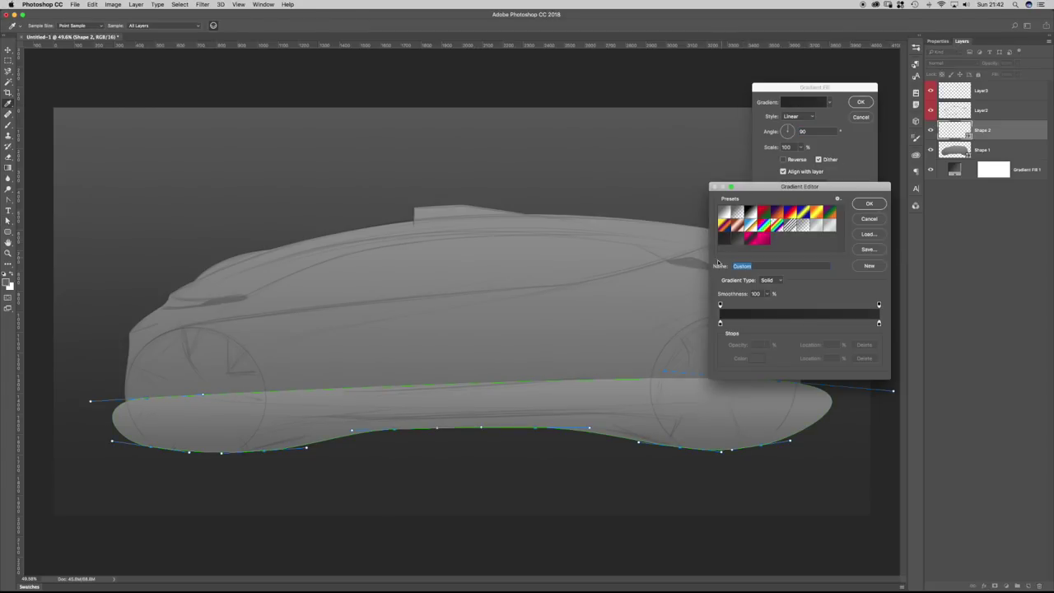
key(Return)
key(Return)
Move Shape 2 beneath Shape 1 in the layer order, and make Shape 2 the active layer.
drag(952, 132, 946, 173)
click(951, 354)
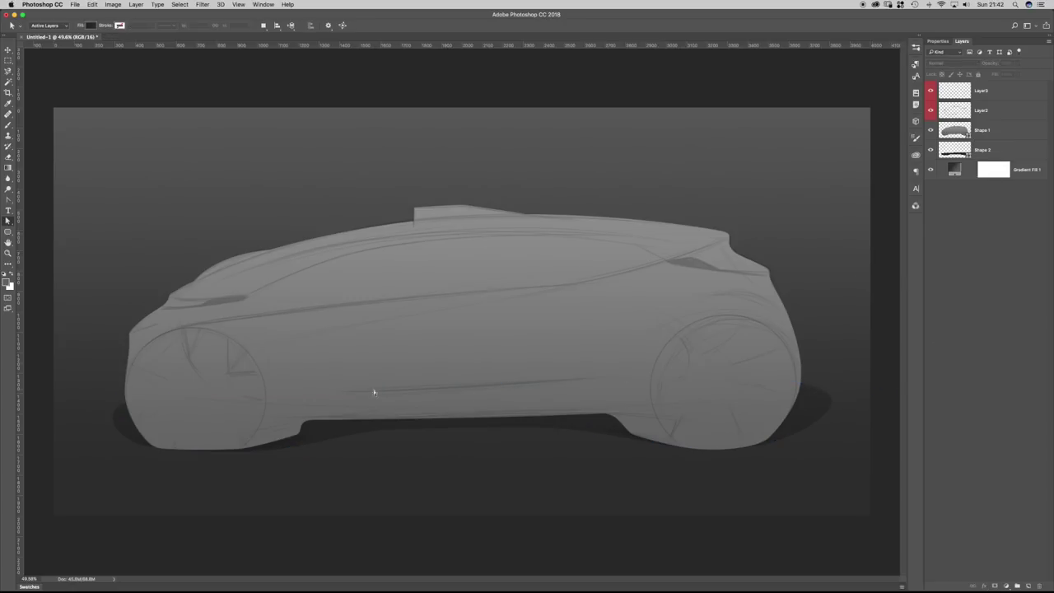
mouse_move(404, 356)
mouse_down()
mouse_move(379, 359)
mouse_move(409, 356)
mouse_up()
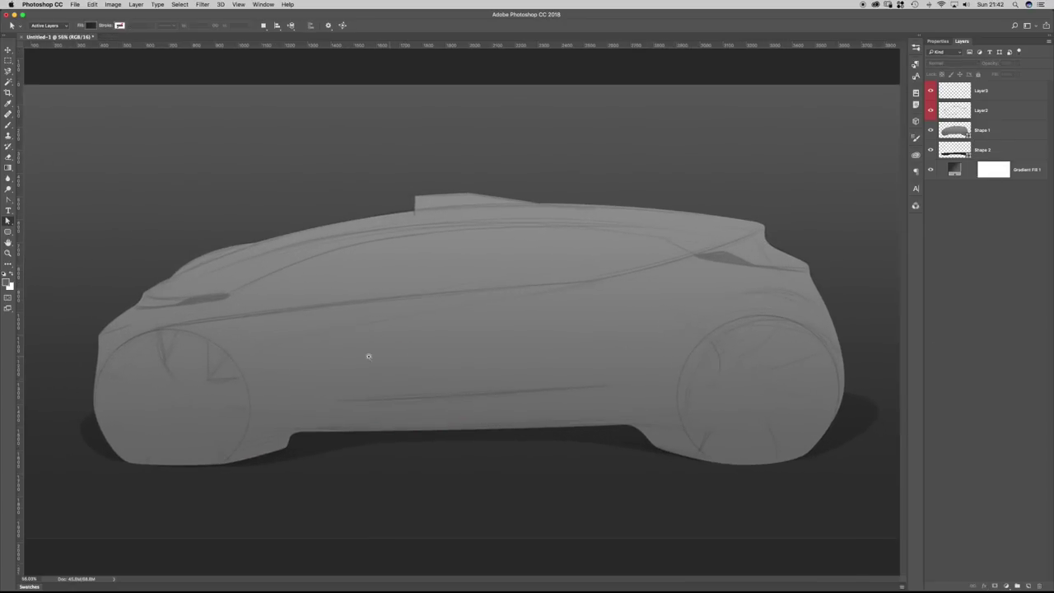
click(83, 429)
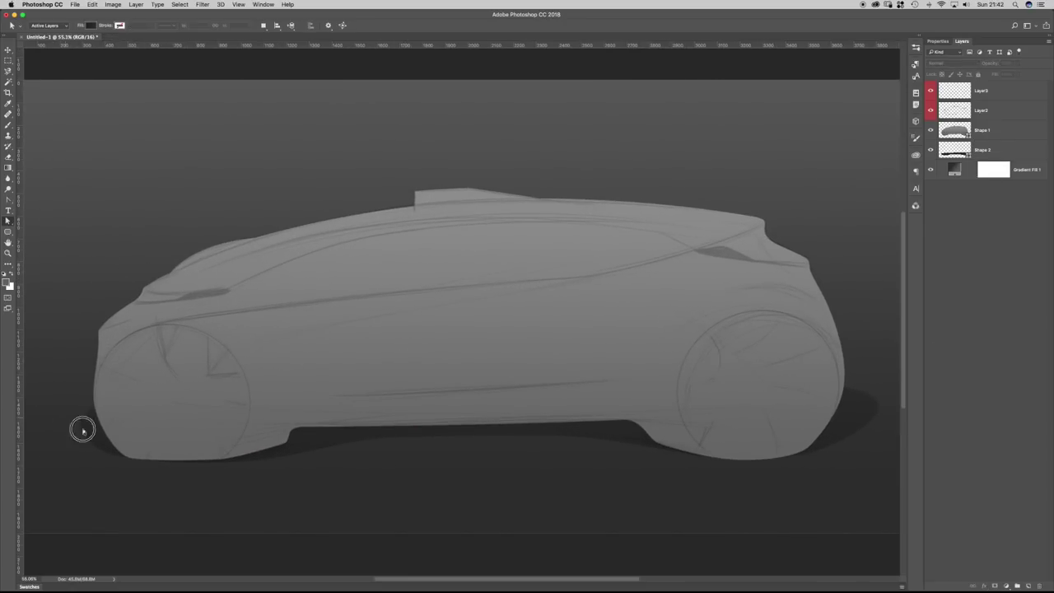
click(74, 427)
click(992, 151)
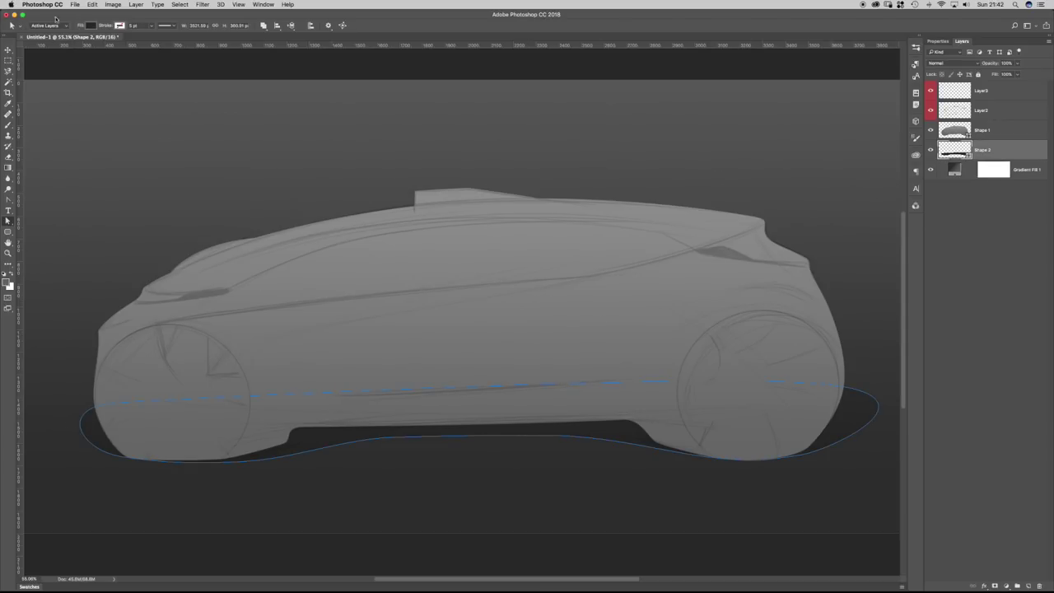
Look up the Convert Point Tool's entry in the keyboard shortcut settings for tools, and leave the settings unchanged.
click(92, 4)
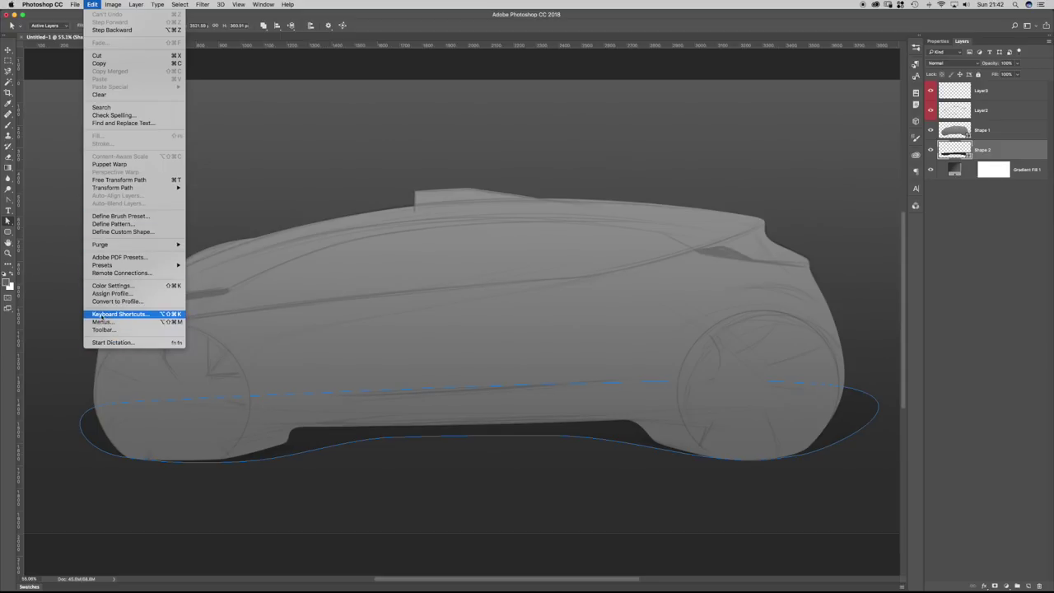
click(132, 315)
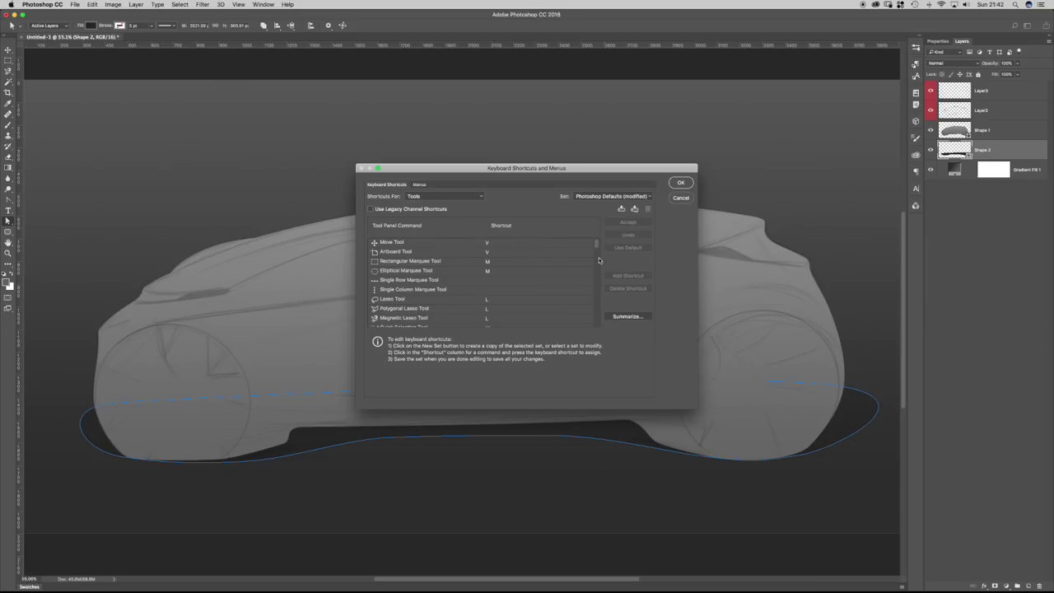
drag(597, 246, 596, 290)
click(420, 308)
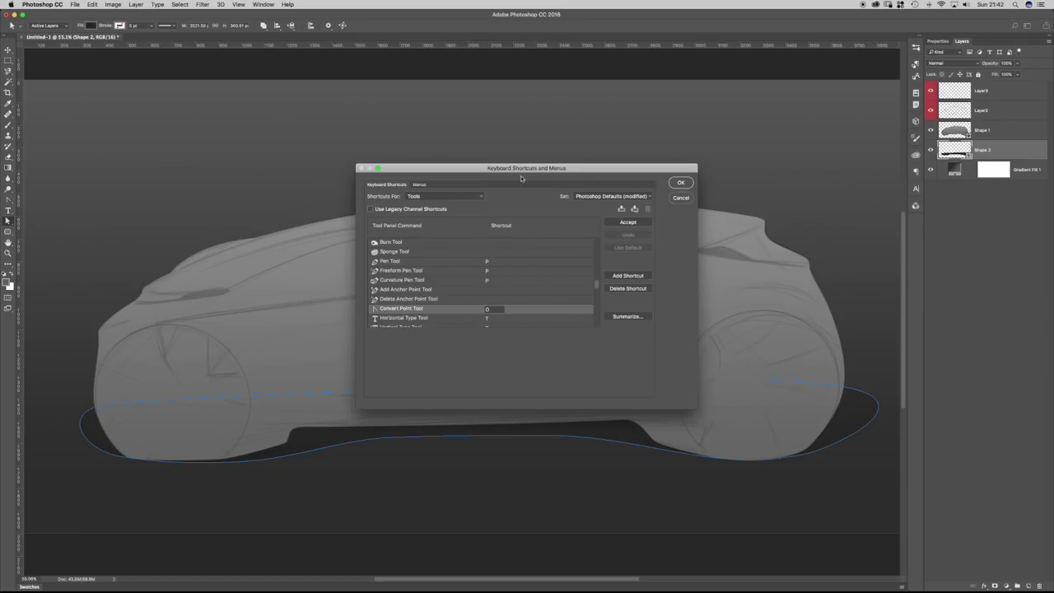
key(Return)
click(680, 199)
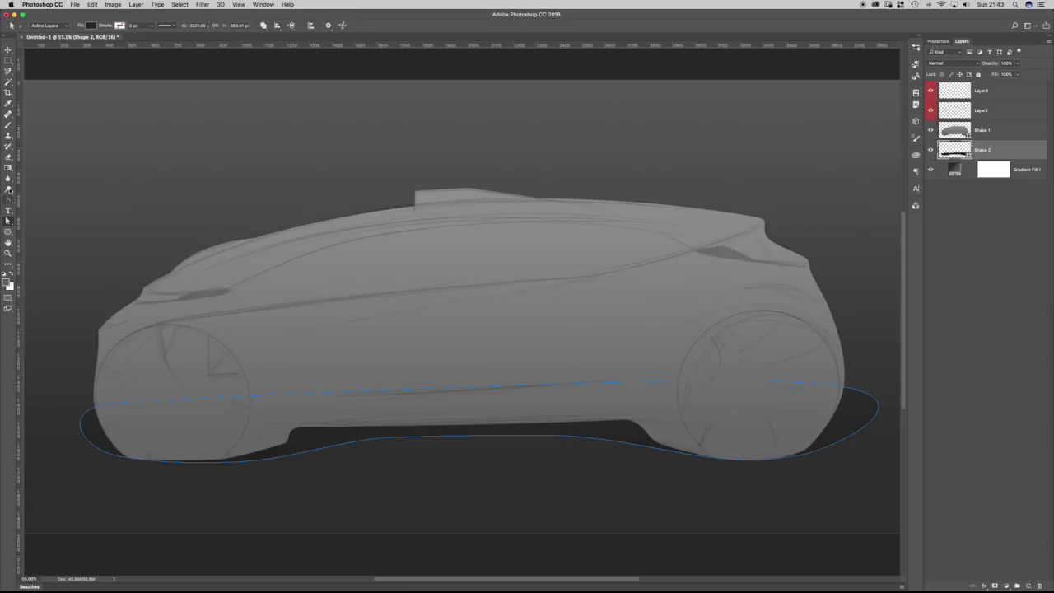
click(8, 189)
click(37, 197)
click(79, 161)
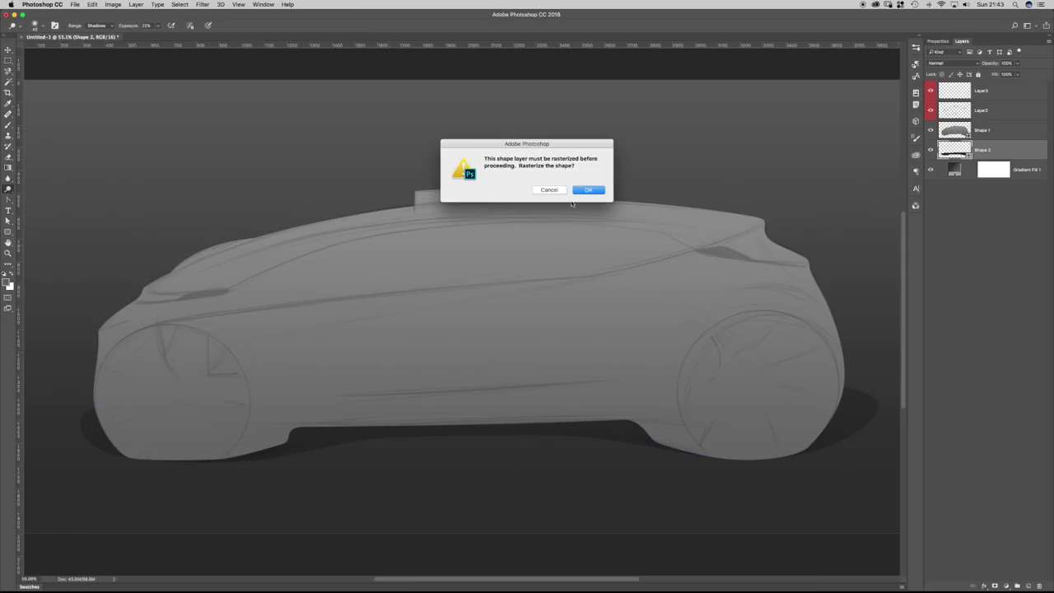
click(547, 190)
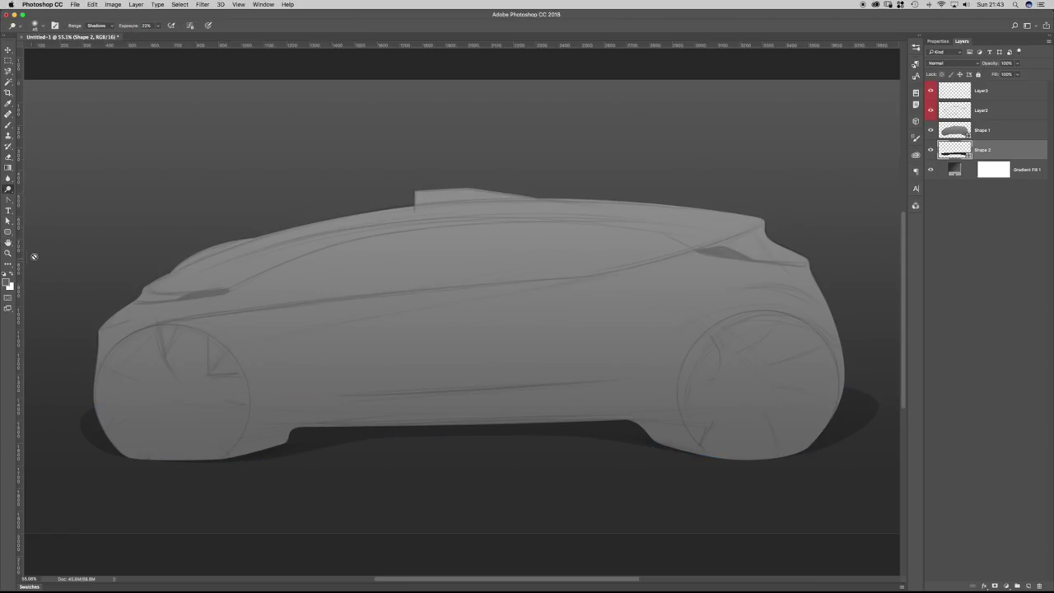
Lower and spread the two middle anchors of Shape 2's bottom edge to flatten it between the wheels.
click(10, 199)
key(a)
click(600, 462)
drag(601, 461, 559, 444)
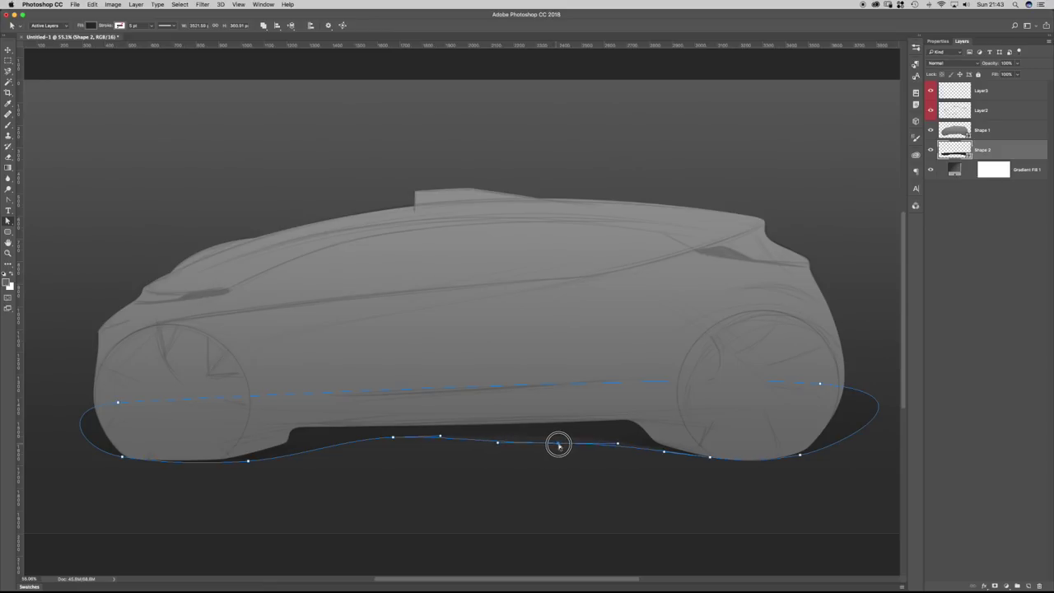
drag(390, 440, 321, 445)
click(558, 442)
drag(559, 442, 569, 443)
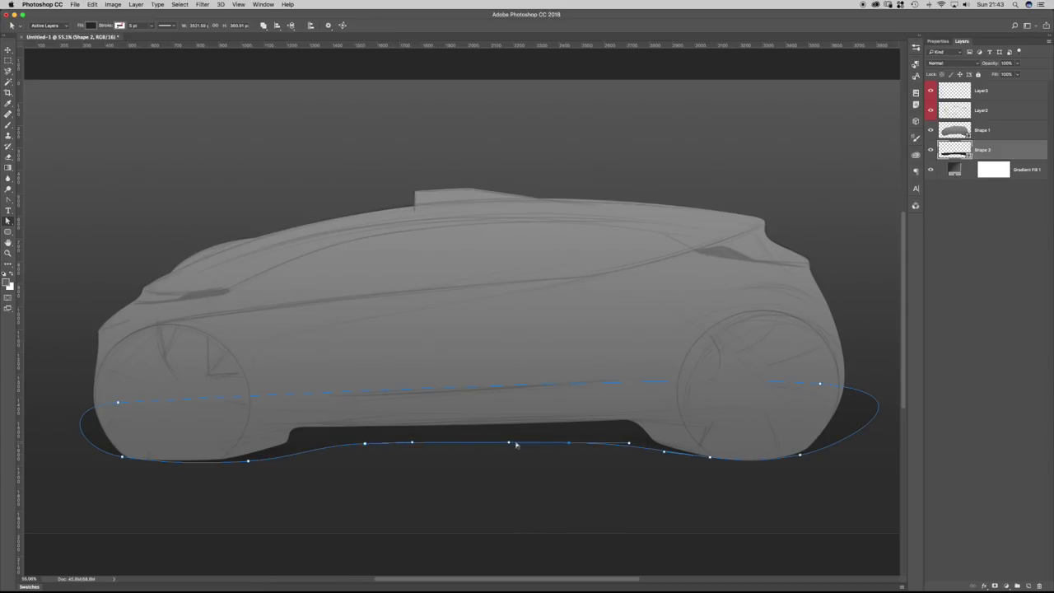
Show the Paths list enlarged beside the car, and reselect the front curve of Shape 2's path.
click(80, 426)
click(264, 5)
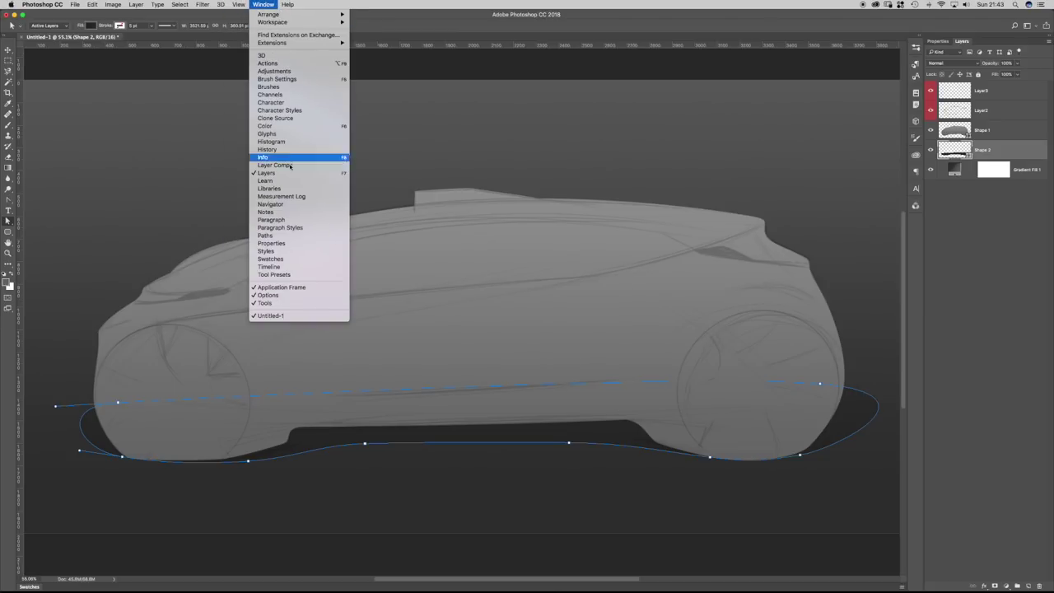
click(266, 235)
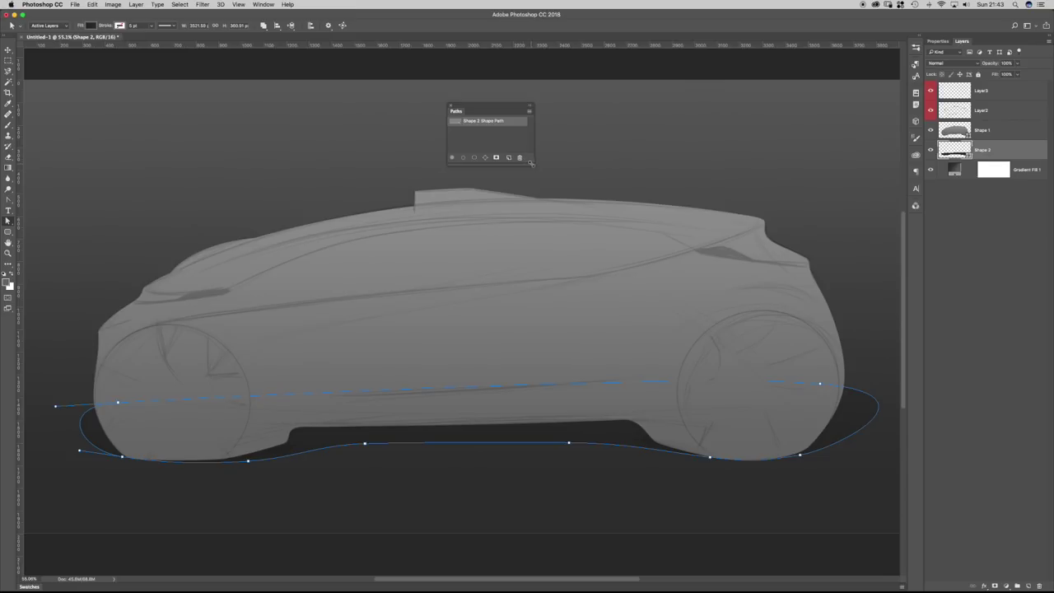
drag(489, 168, 491, 369)
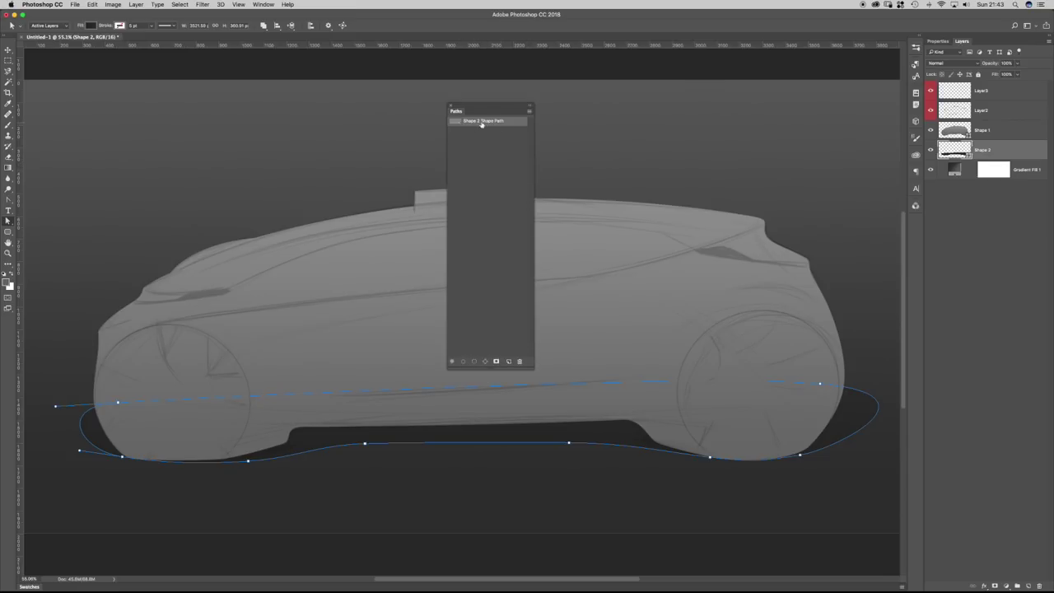
drag(473, 104, 747, 95)
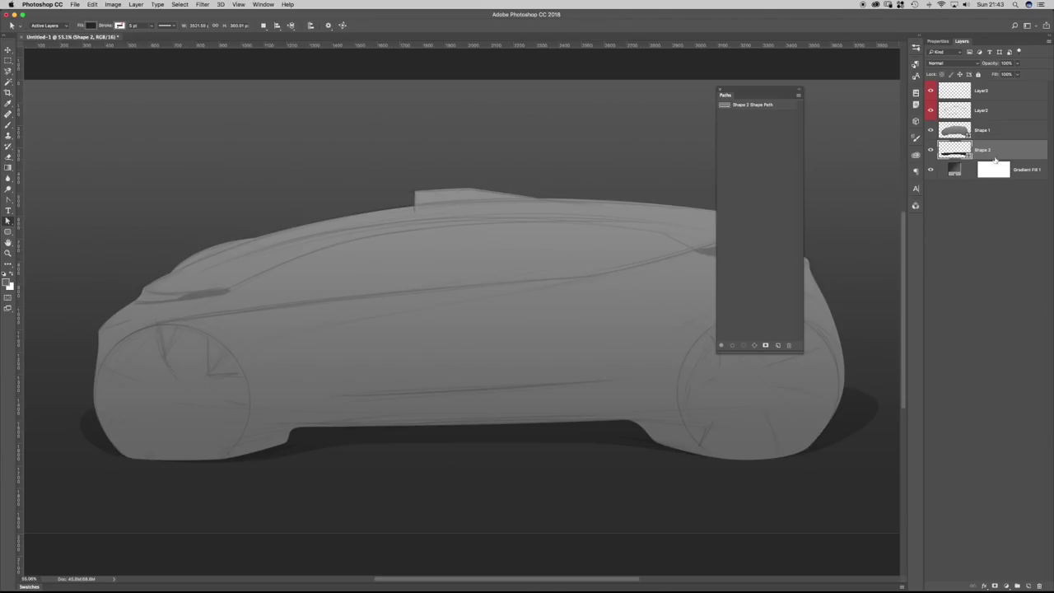
click(84, 403)
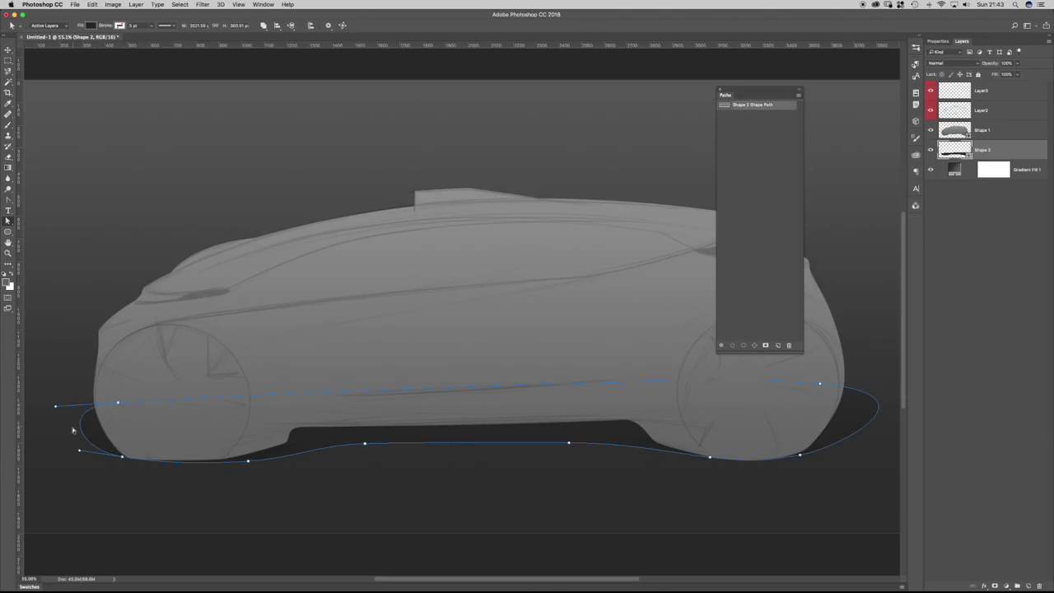
Extend Shape 2's front curve forward by its lower handle, lower the upper front anchor slightly, and close the Paths list.
drag(80, 451, 39, 451)
drag(118, 403, 116, 409)
key(Escape)
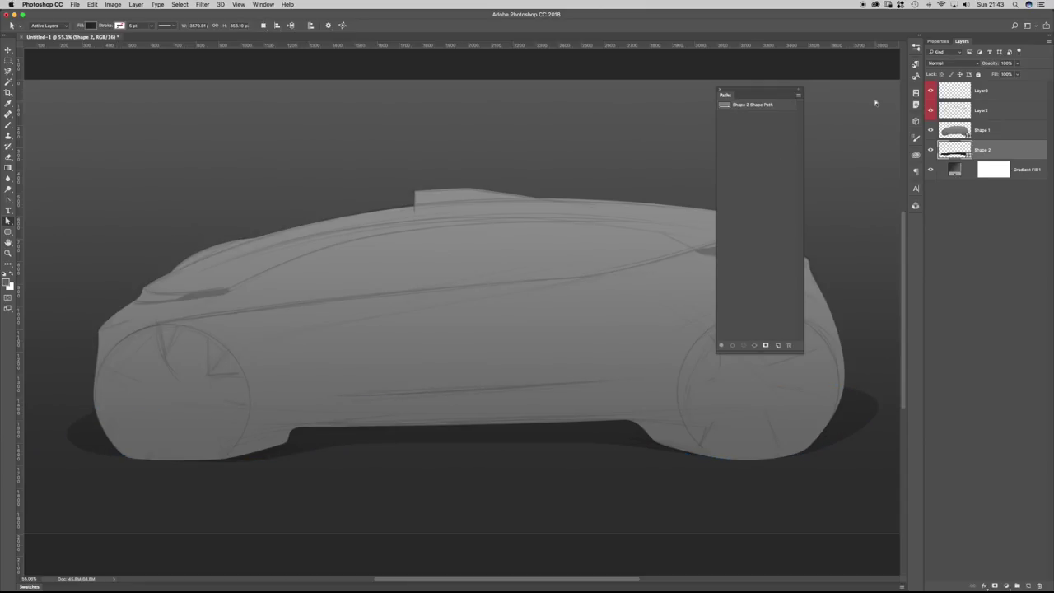
click(720, 89)
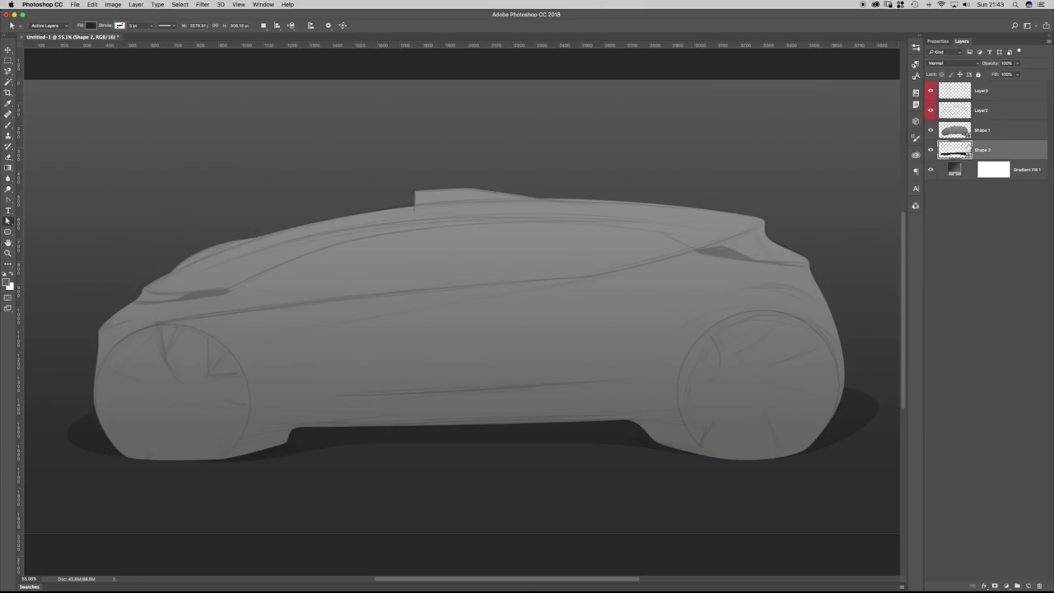
click(951, 135)
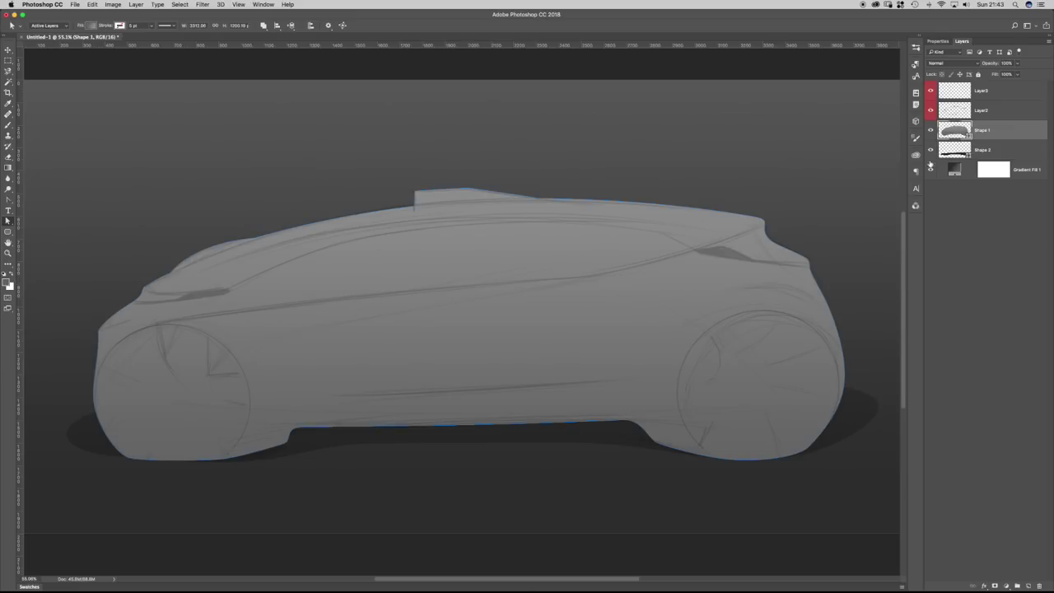
click(98, 356)
drag(95, 330, 66, 323)
key(super+z)
click(185, 198)
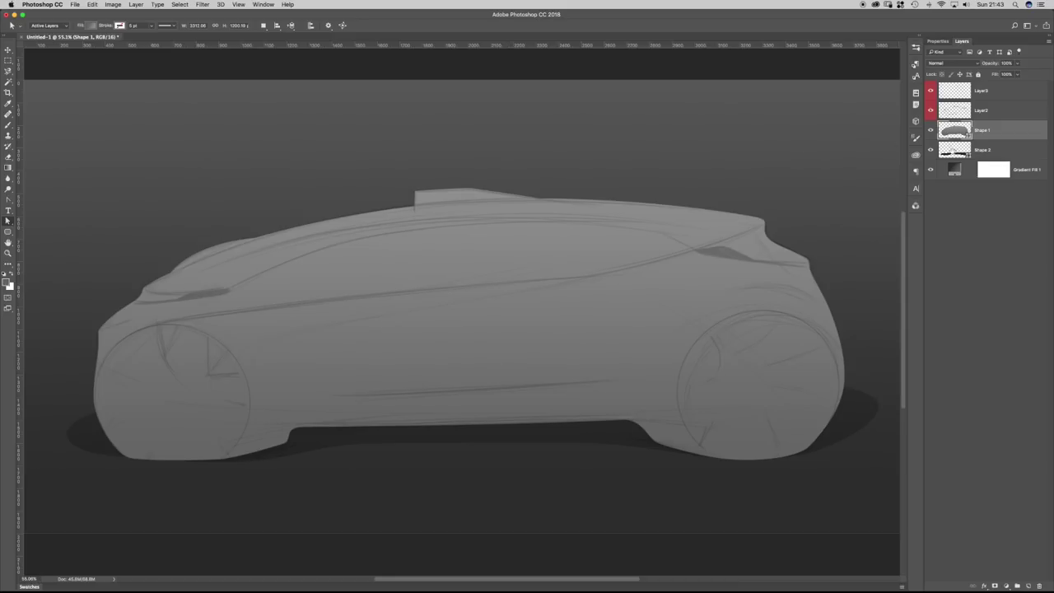
click(954, 149)
click(956, 130)
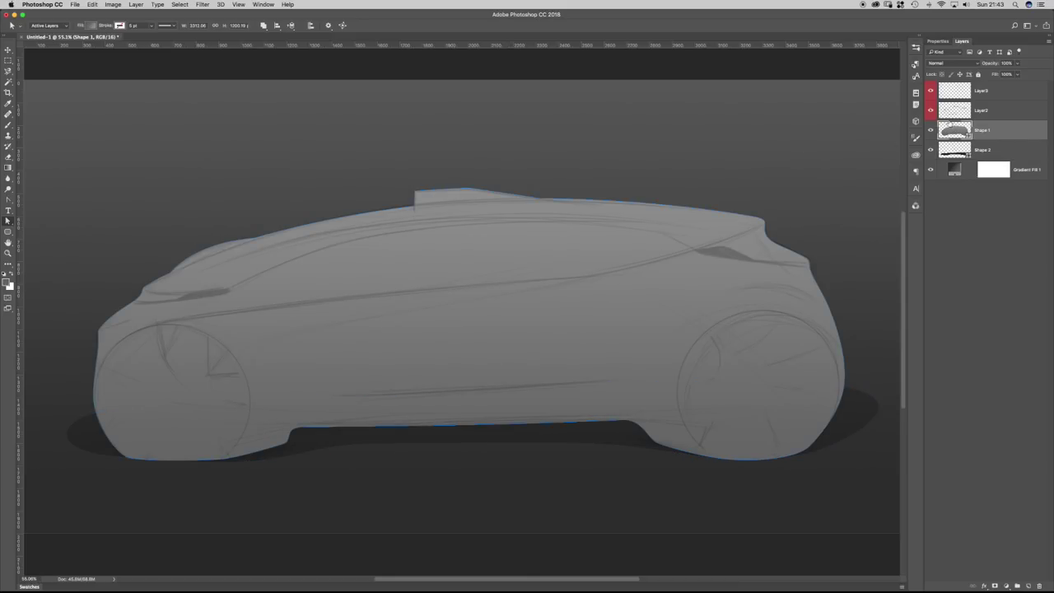
click(261, 5)
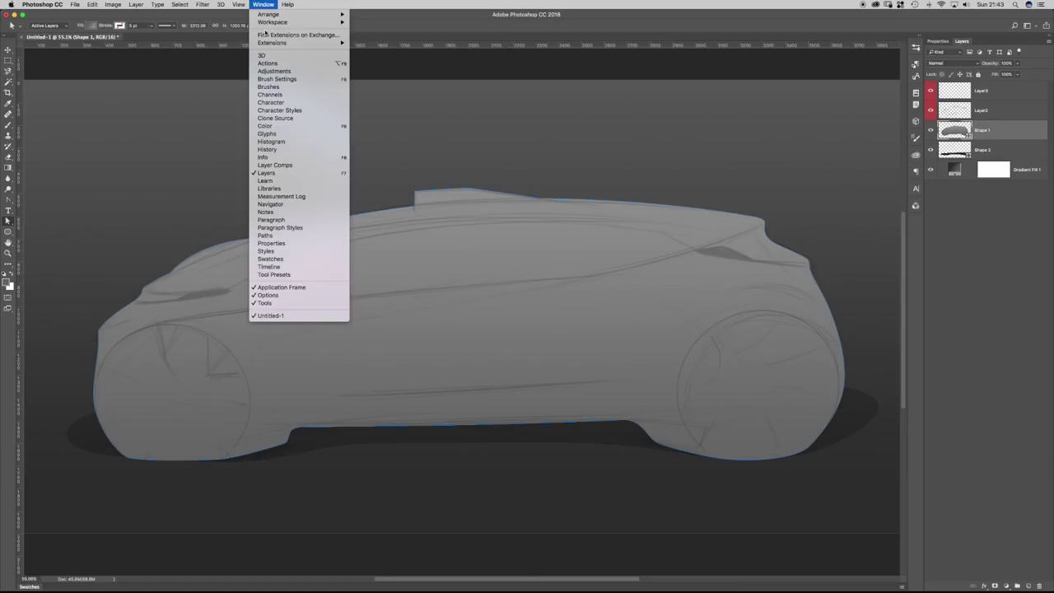
click(564, 131)
Reshape Shape 2's front end by repositioning its lower front anchor beneath the front wheel.
drag(84, 462, 215, 453)
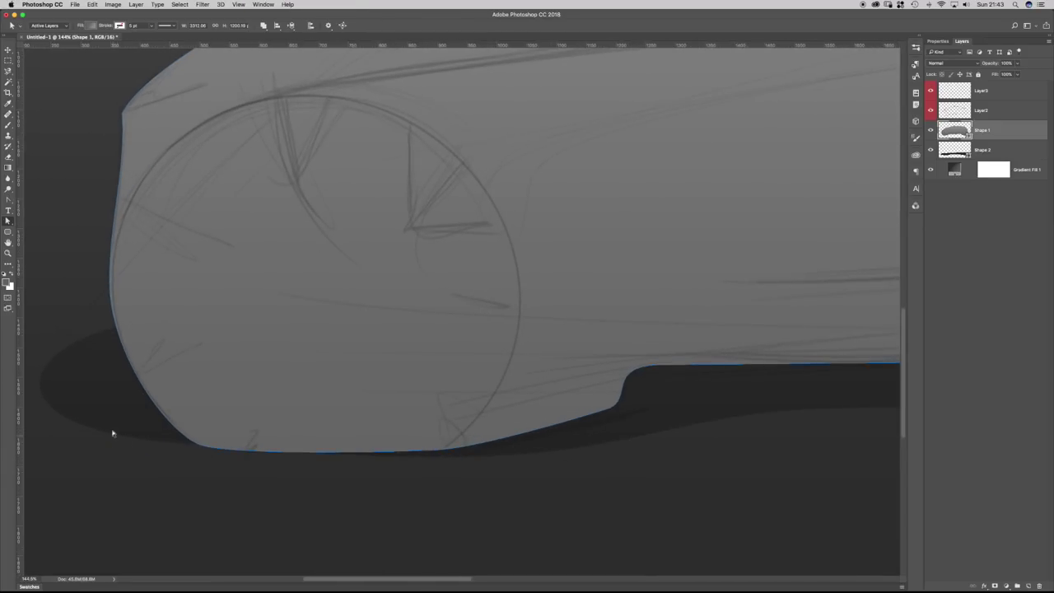
click(123, 423)
click(973, 146)
drag(159, 421, 212, 457)
drag(350, 401, 303, 371)
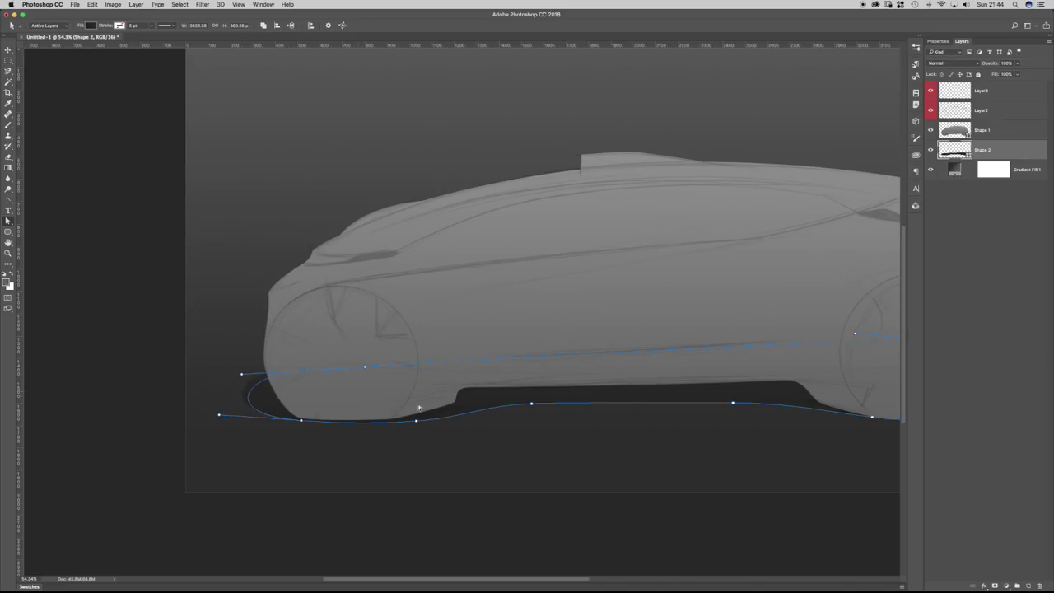
Fine-tune the anchors on Shape 2's bottom edge behind the front wheel and between the wheels.
drag(553, 434, 388, 409)
drag(255, 400, 204, 400)
drag(370, 380, 351, 383)
drag(573, 379, 569, 380)
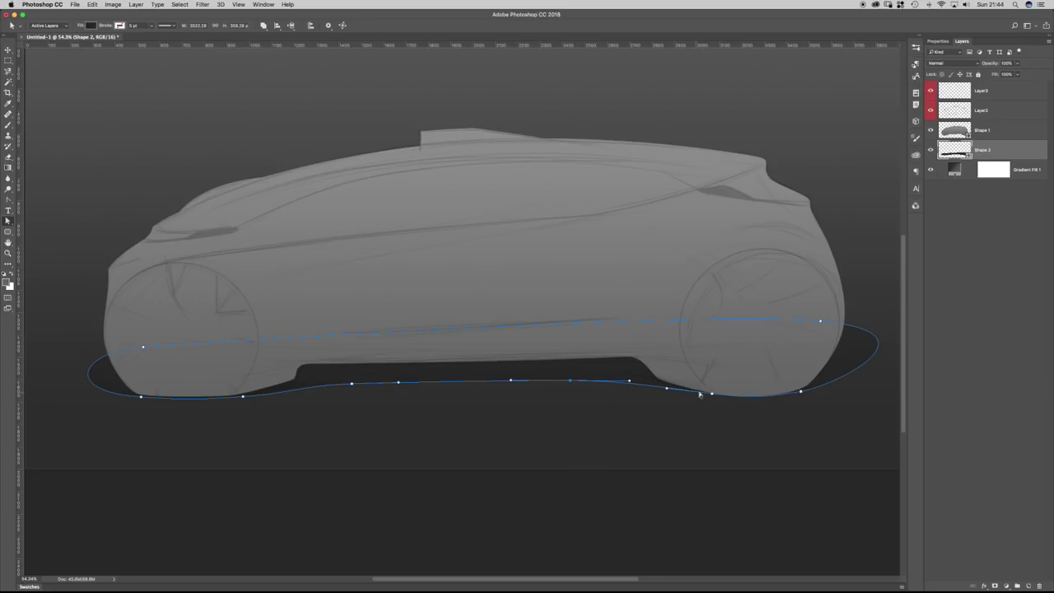
Lower Shape 2's two bottom anchors at the rear wheel slightly, and extend its rear curve farther behind the car.
drag(711, 392, 715, 397)
drag(802, 391, 804, 394)
key(Return)
drag(746, 426, 702, 431)
click(816, 346)
drag(794, 392, 842, 391)
click(828, 421)
drag(618, 344, 606, 349)
scroll(605, 348, down, 2)
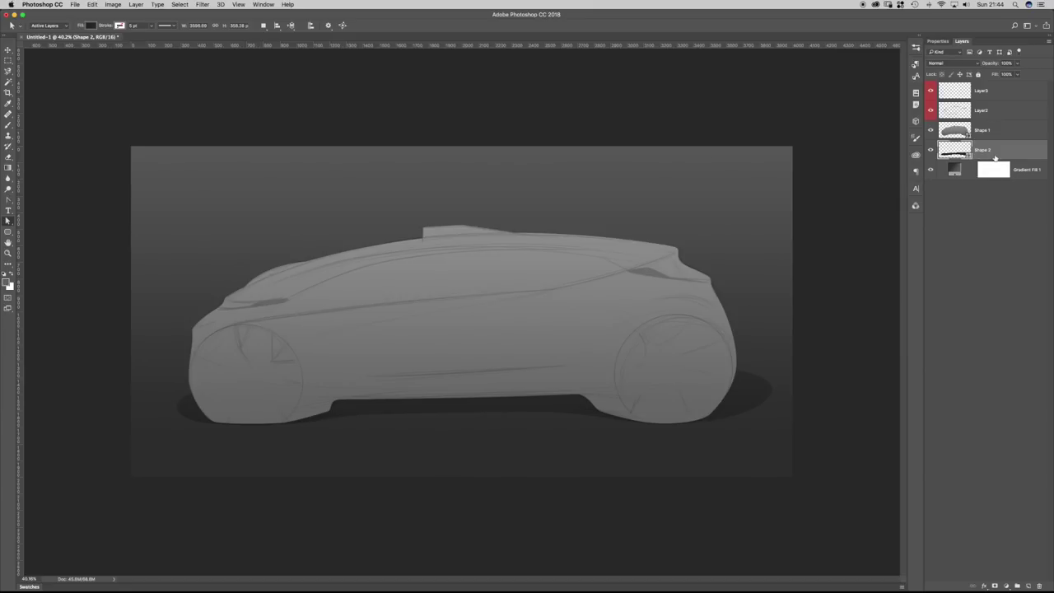
Duplicate the Shape 2 layer, and feather the original Shape 2 beneath the copy by 72 px.
alt+drag(1001, 150, 998, 140)
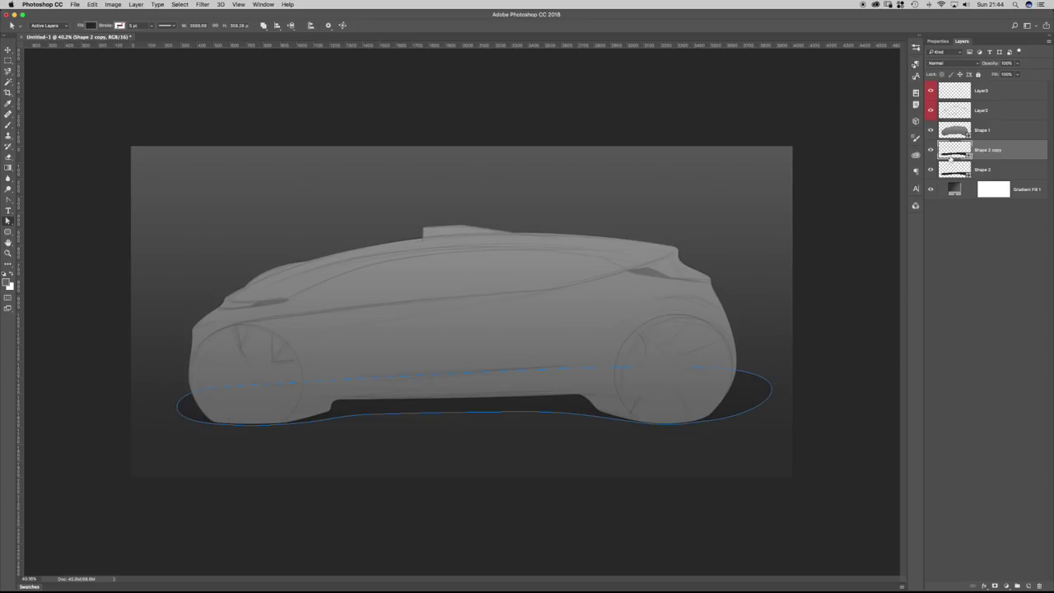
click(949, 168)
click(939, 41)
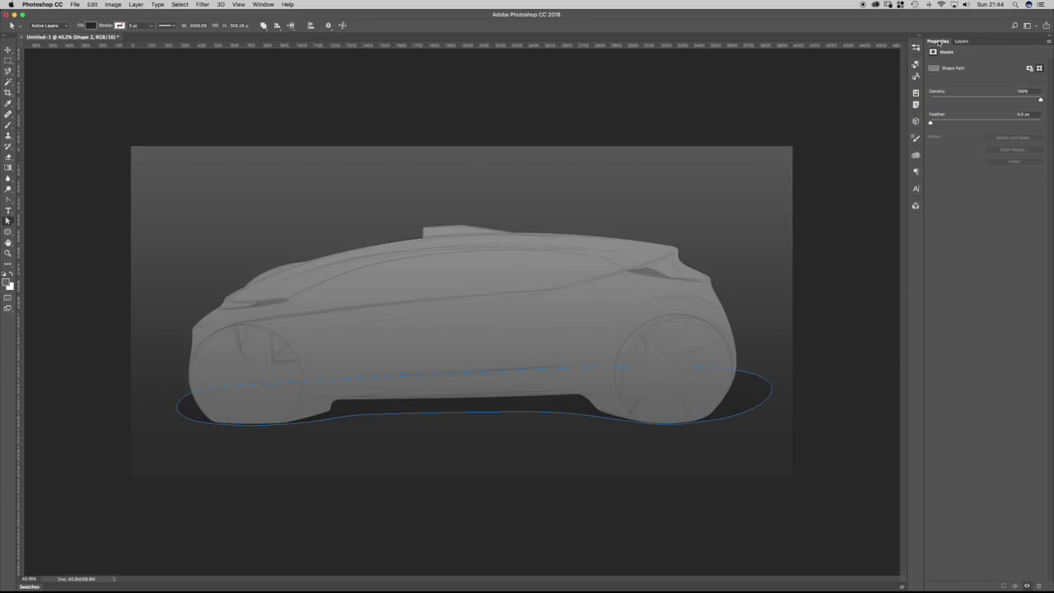
drag(931, 123, 997, 125)
click(263, 456)
drag(610, 435, 669, 430)
drag(739, 478, 545, 457)
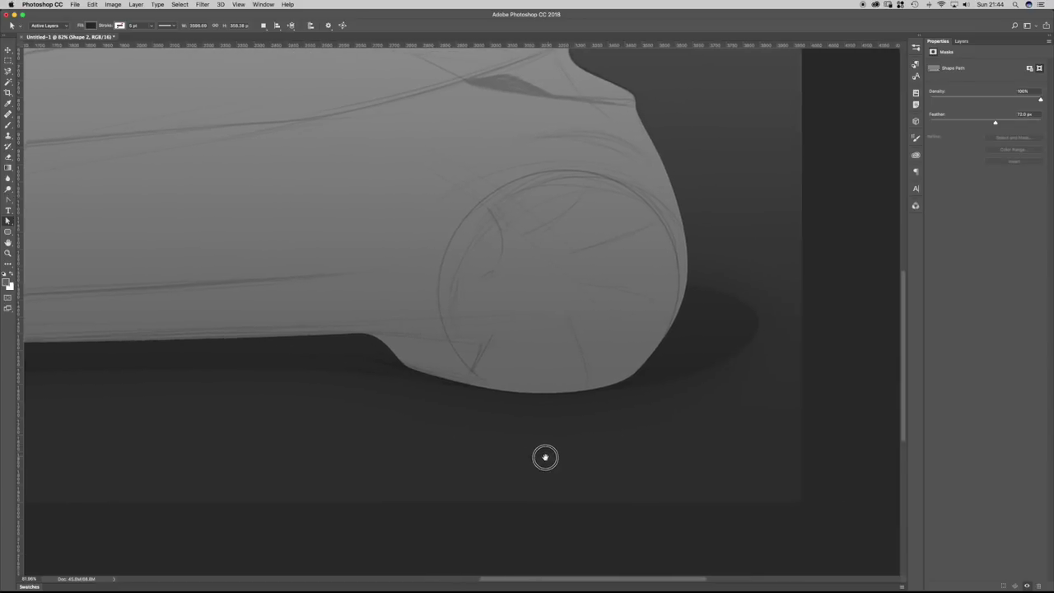
click(961, 41)
double_click(954, 170)
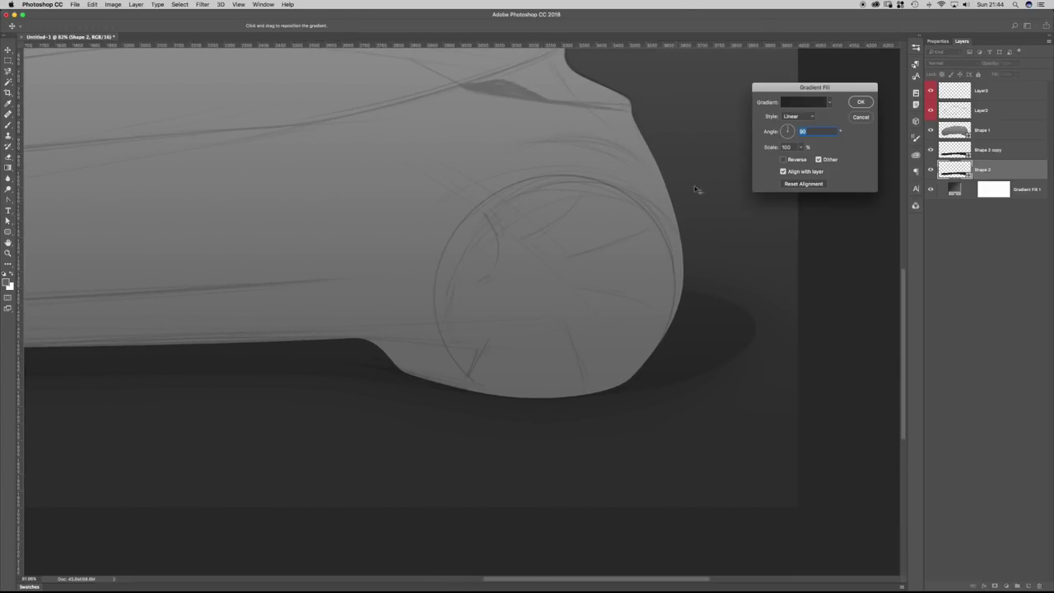
click(796, 103)
click(868, 205)
key(Return)
Change the feathered Shape 2's fill from a gradient to solid black.
click(91, 25)
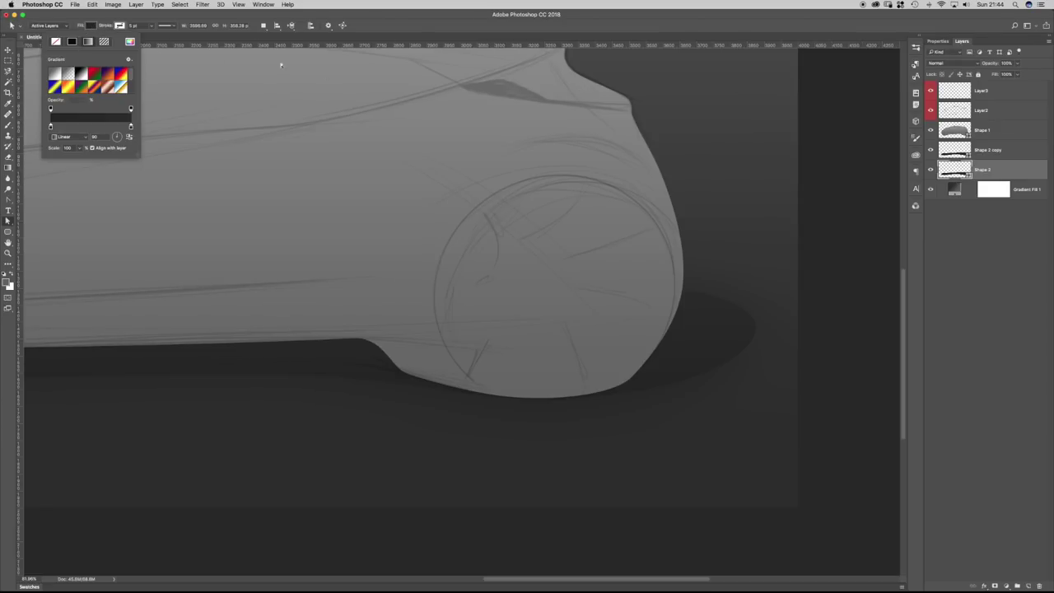
click(73, 42)
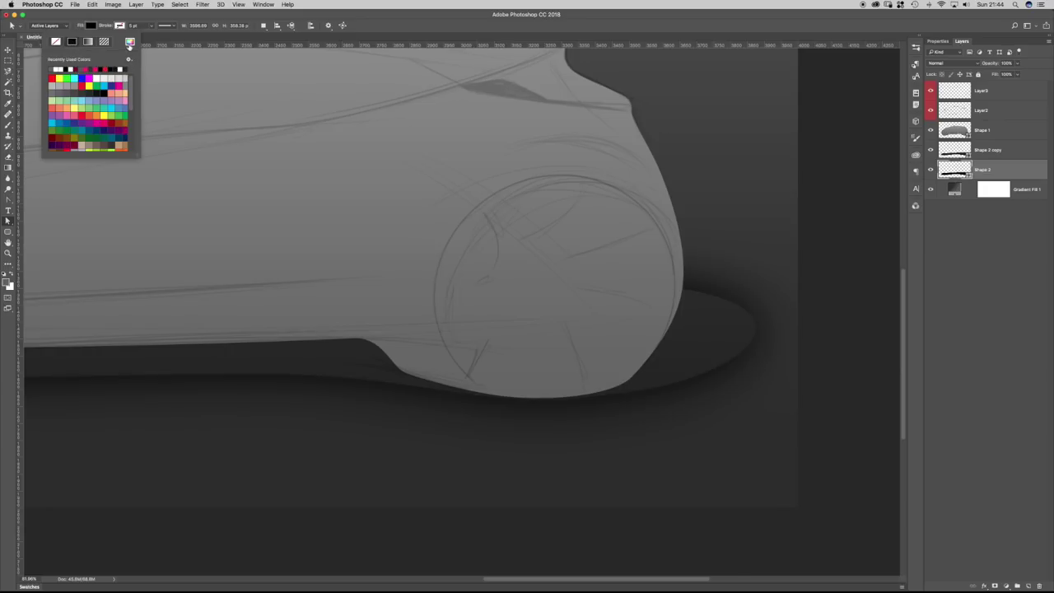
Confirm pure black (000000) as Shape 2's fill colour.
click(130, 41)
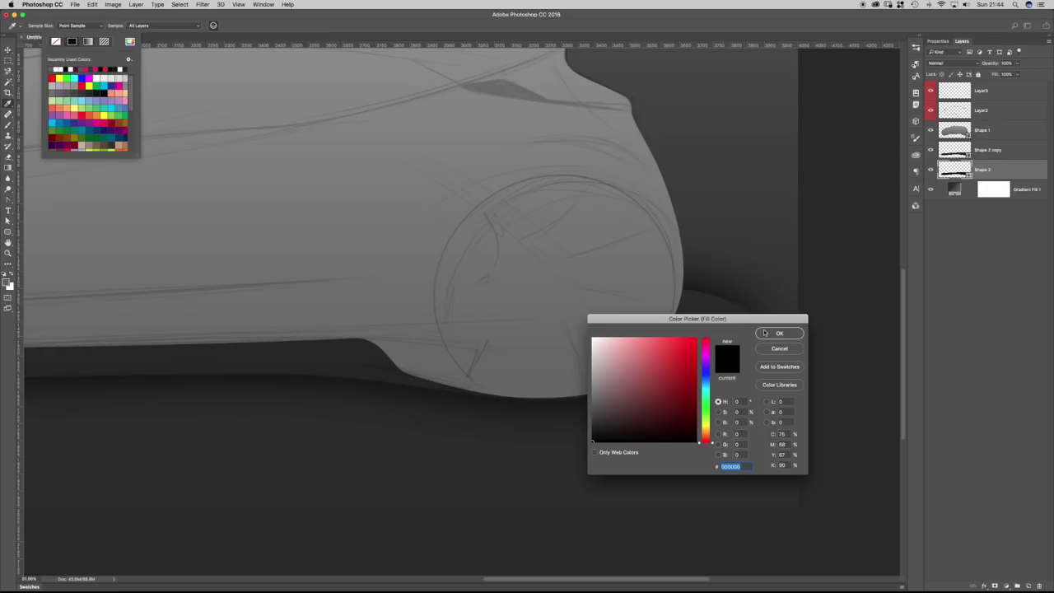
key(Return)
mouse_move(137, 156)
mouse_down()
mouse_move(247, 379)
mouse_move(138, 154)
mouse_up()
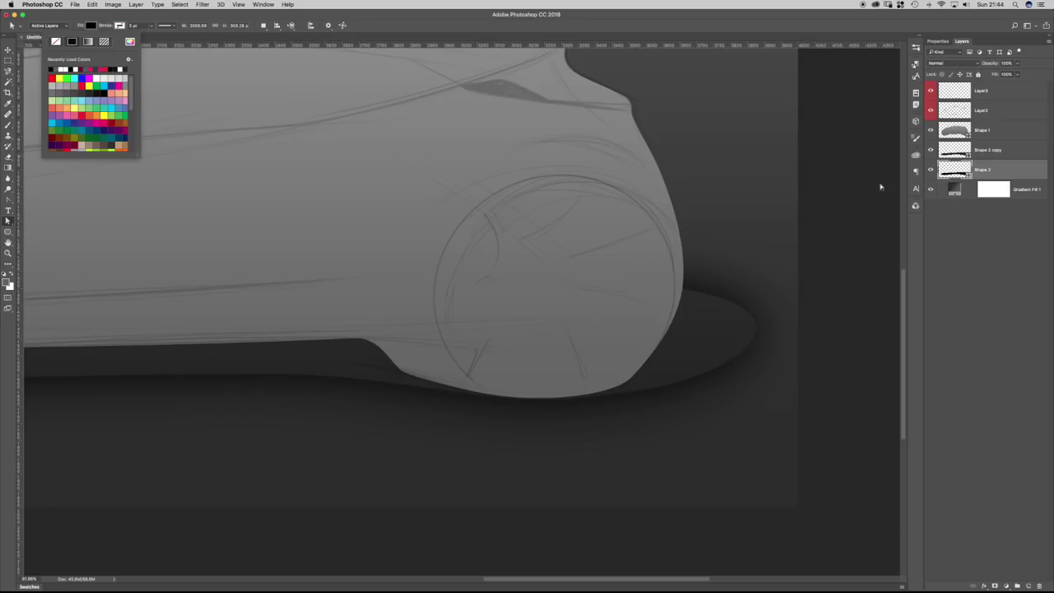
key(Escape)
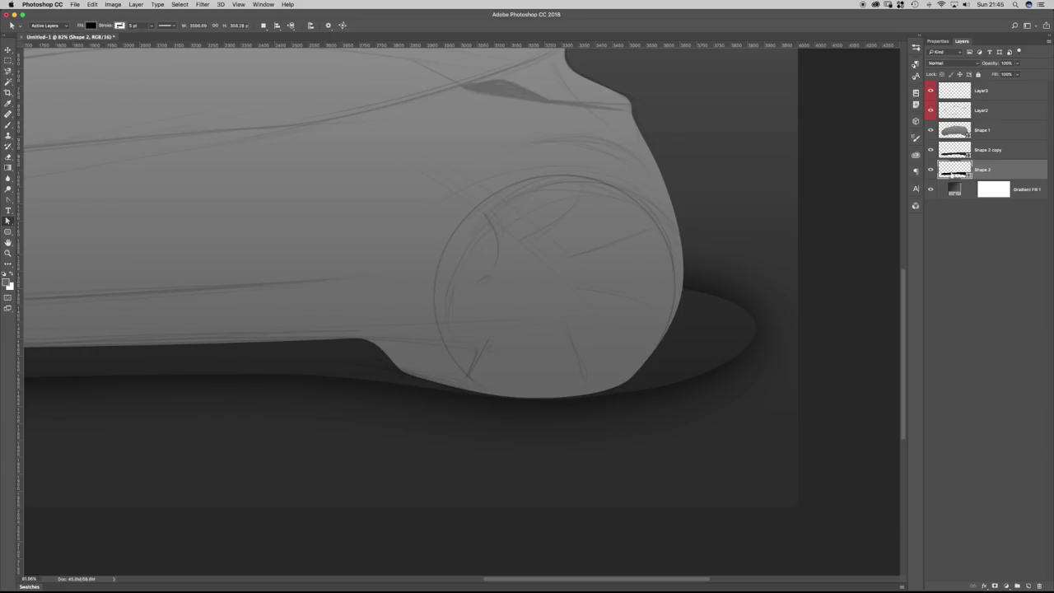
Copy the shape attributes from Shape 2 and paste them onto Shape 2 copy to give it the same black fill.
click(978, 167)
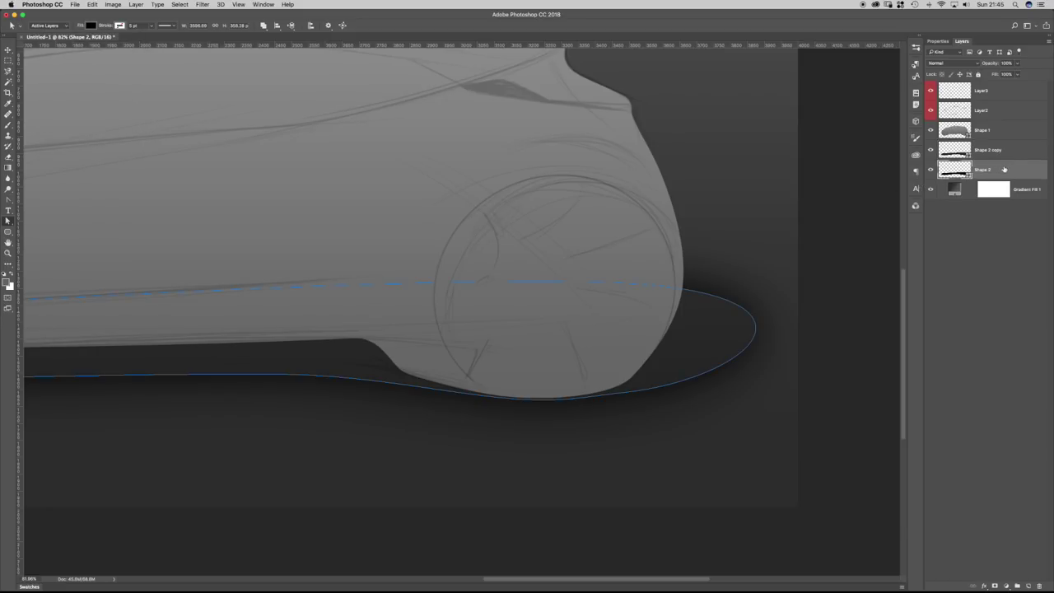
click(931, 169)
click(930, 169)
right_click(1001, 172)
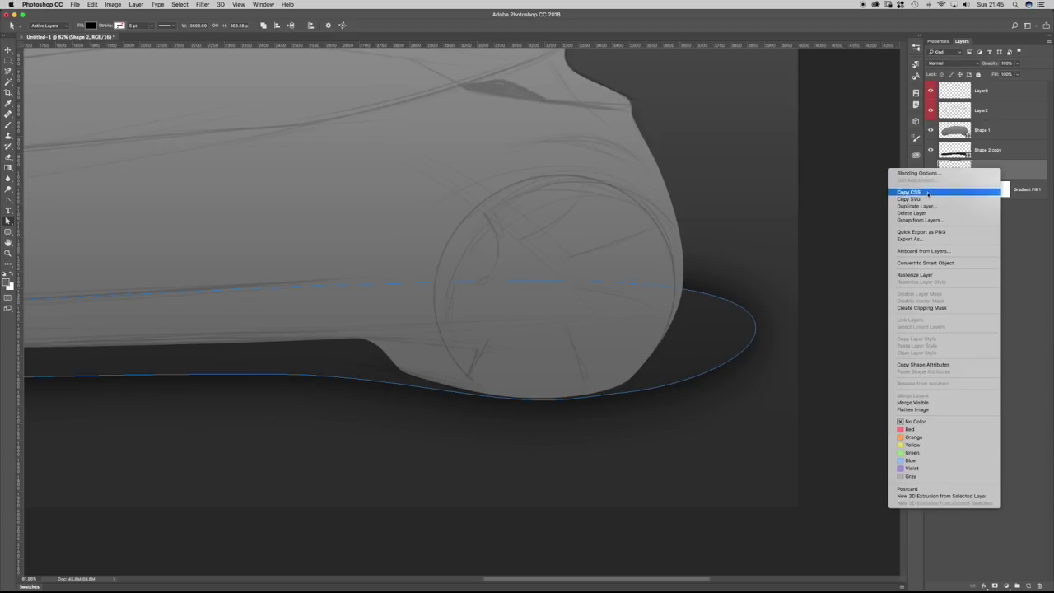
click(922, 367)
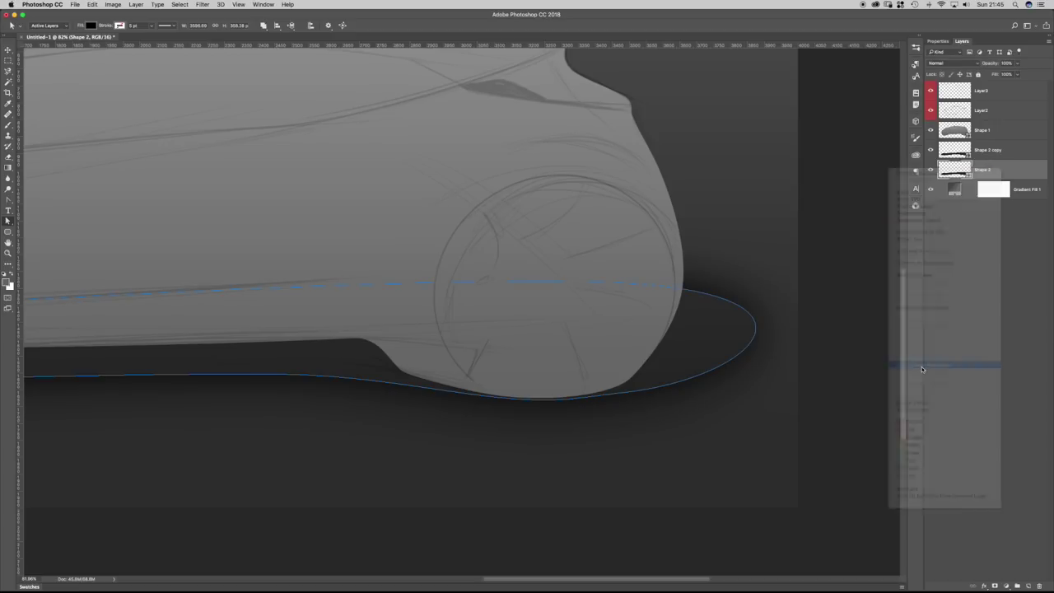
click(1004, 154)
right_click(1005, 151)
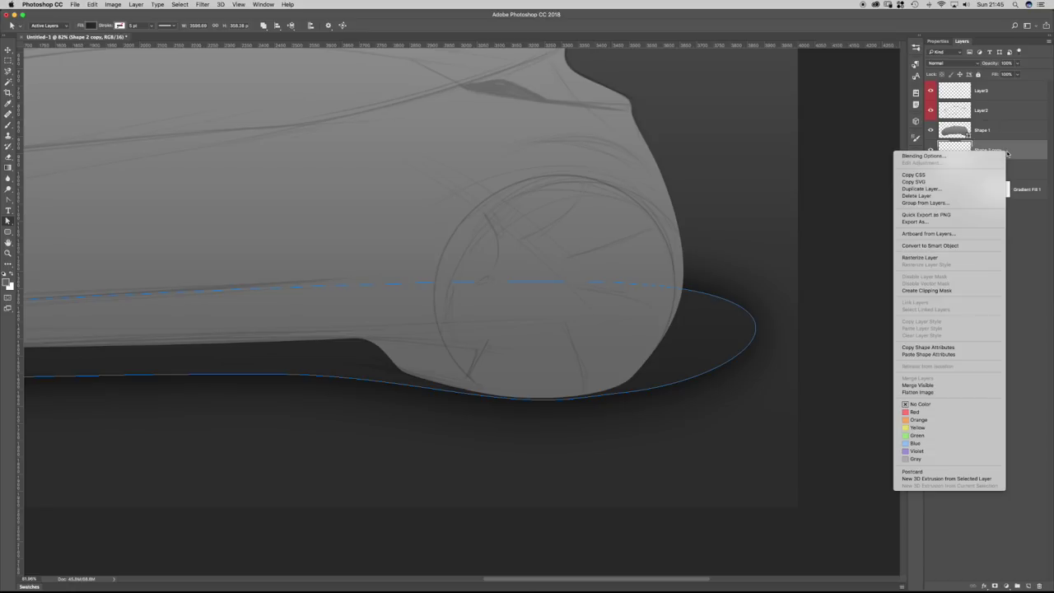
click(943, 354)
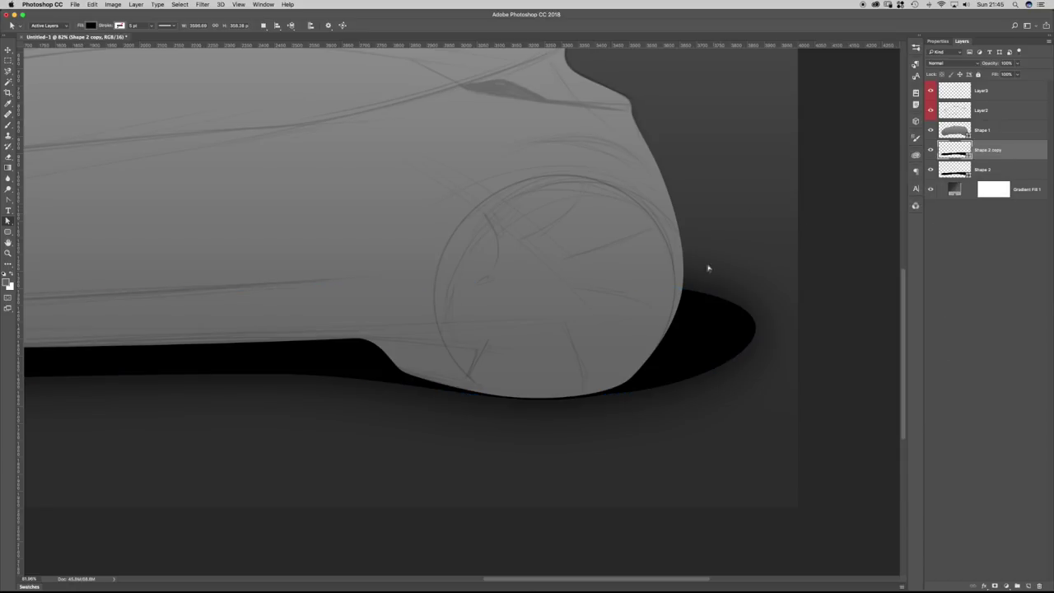
Feather Shape 2 copy by 15 px.
drag(573, 401, 534, 403)
double_click(957, 146)
drag(933, 125, 977, 122)
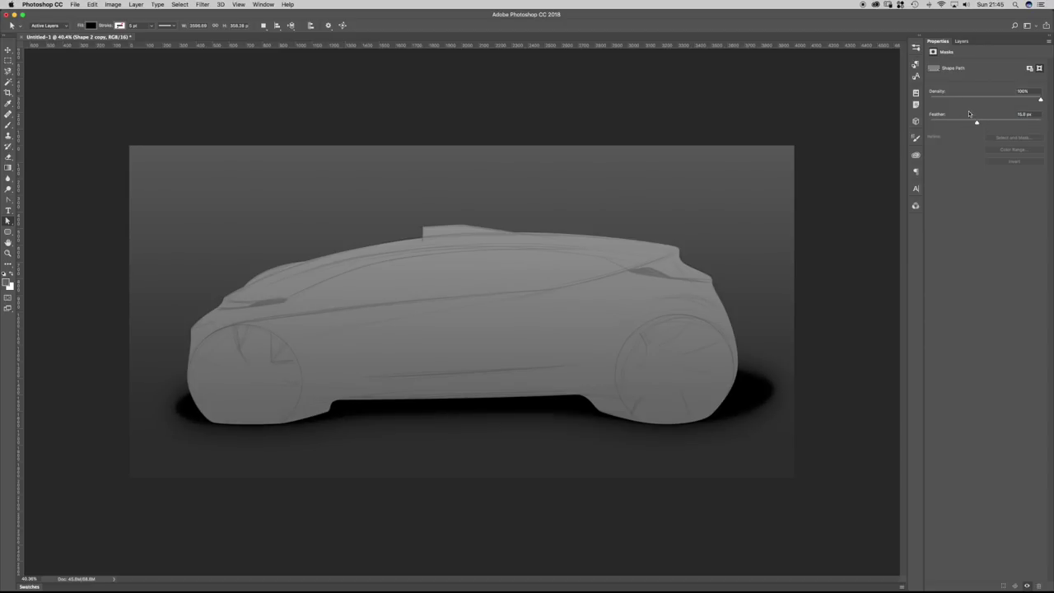
click(961, 41)
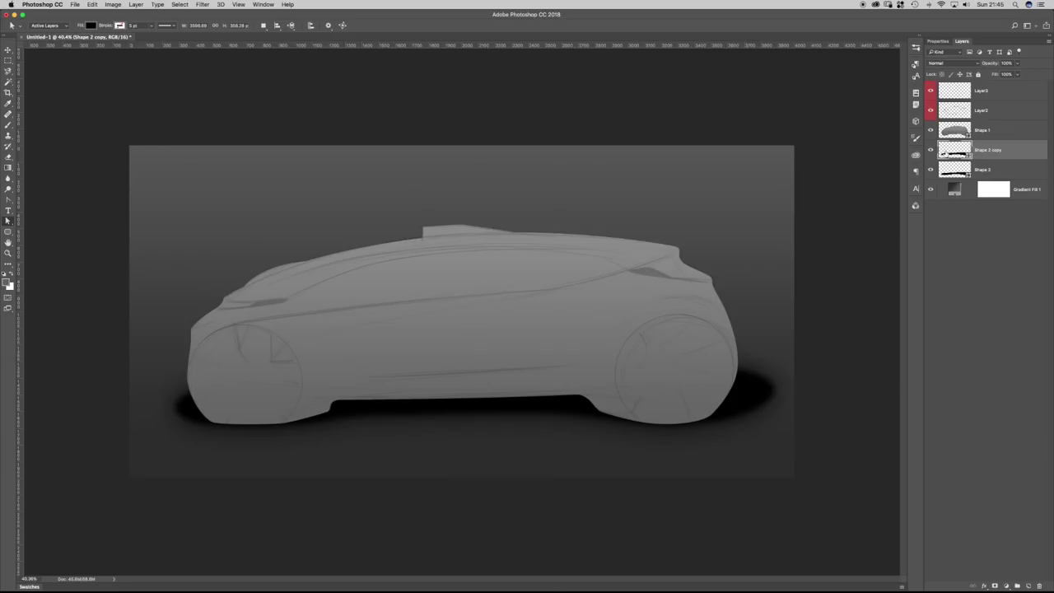
Pull Shape 2 copy's rear end inward, and raise its bottom anchors slightly at the rear wheel and between the wheels.
click(724, 371)
drag(722, 370, 698, 370)
drag(703, 425, 706, 418)
drag(642, 423, 636, 423)
drag(534, 413, 540, 409)
drag(372, 414, 369, 411)
Adjust Shape 2 copy's anchors around the front wheel so that its front end is slightly shorter.
drag(290, 424, 283, 425)
click(212, 452)
drag(209, 438, 255, 447)
click(204, 399)
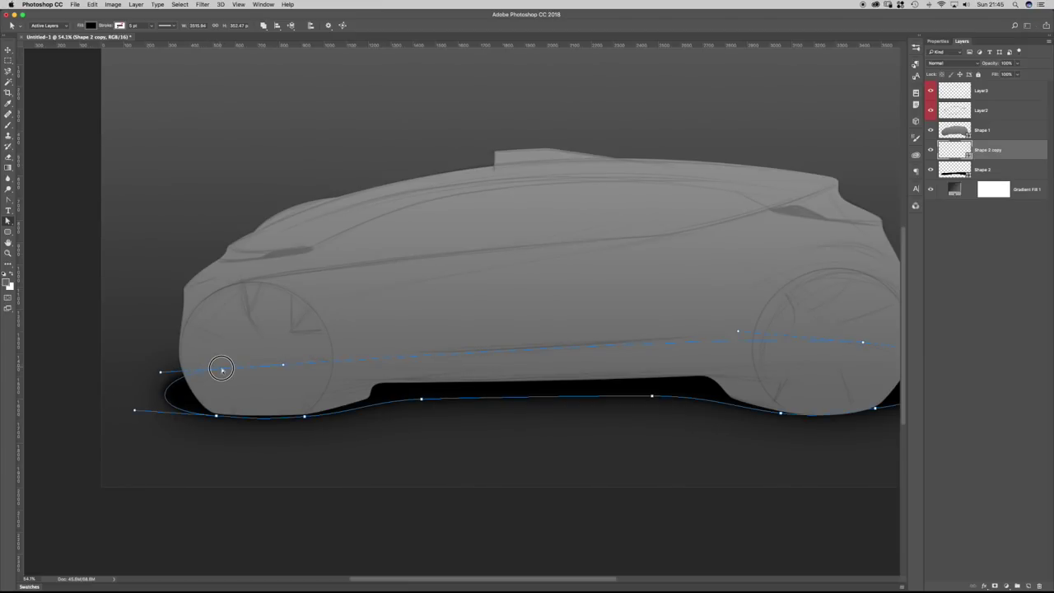
drag(215, 413, 189, 433)
click(488, 369)
Set Shape 2 copy's feather to 0 px, and convert the layer to a Smart Object.
scroll(506, 244, right, 5)
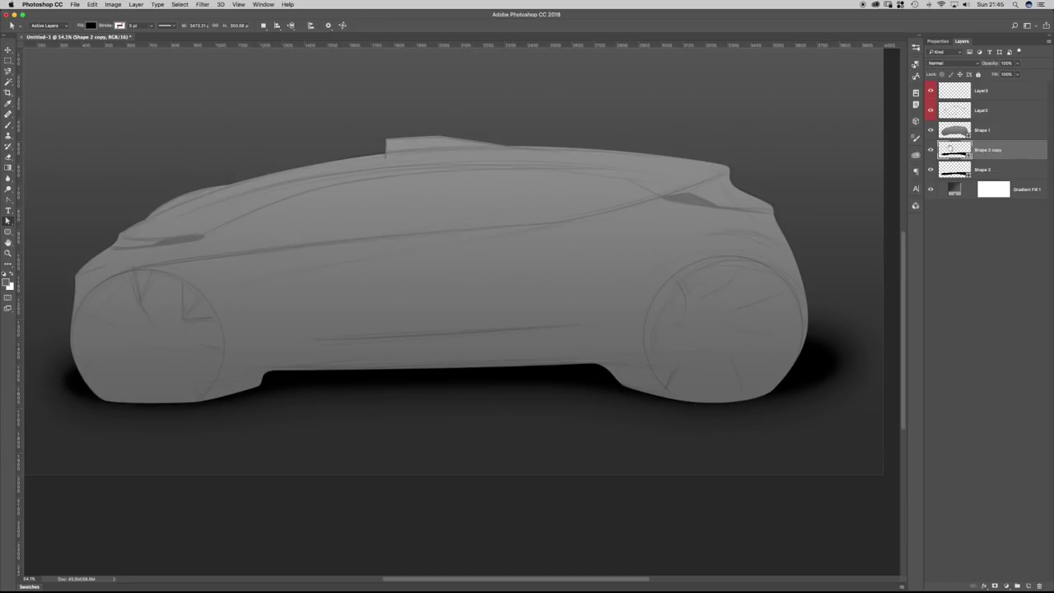
click(937, 40)
drag(976, 122, 843, 108)
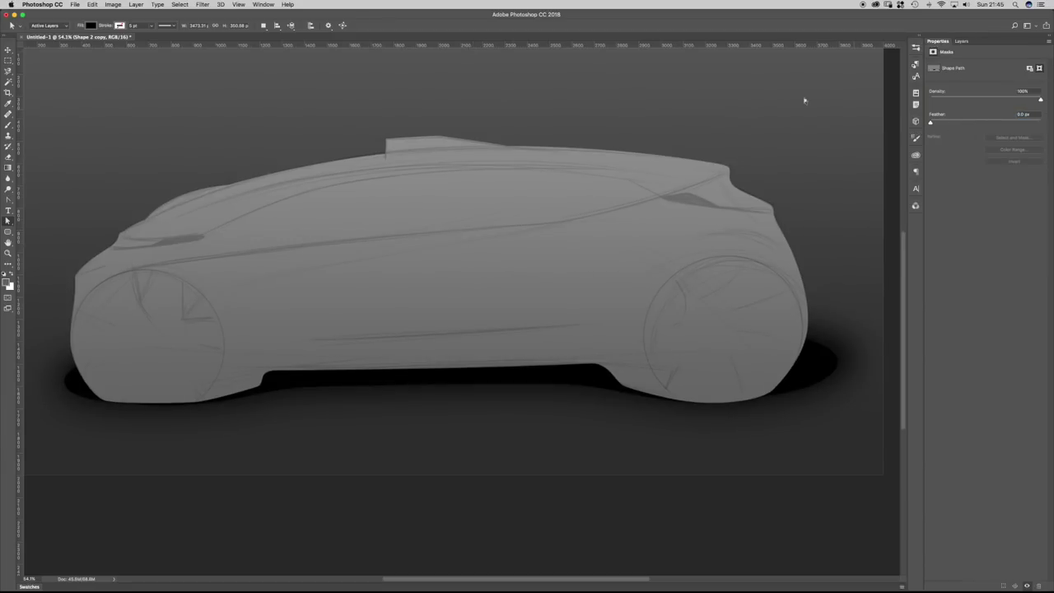
click(961, 40)
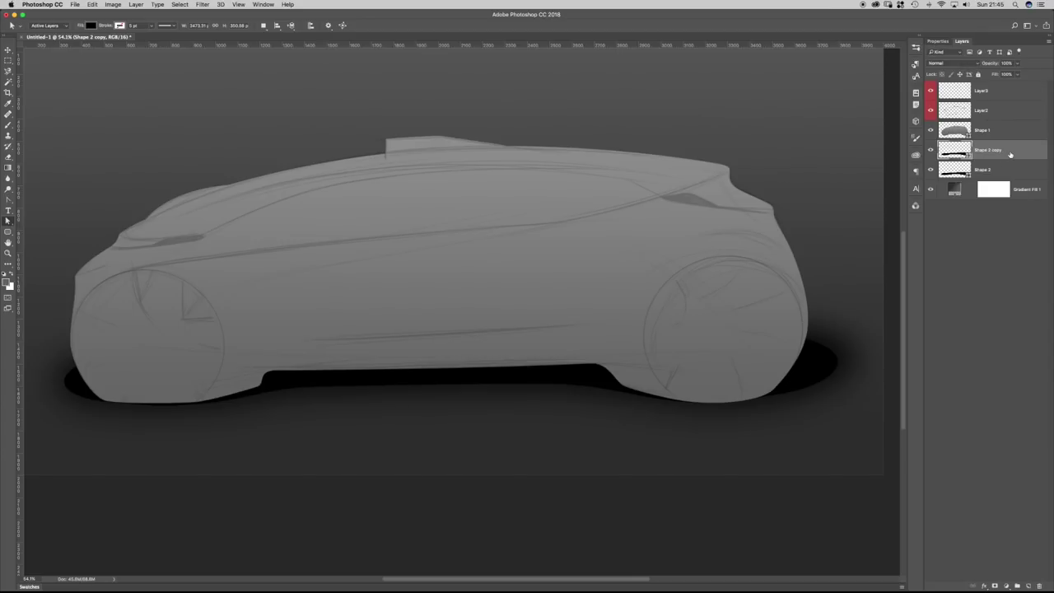
right_click(1008, 155)
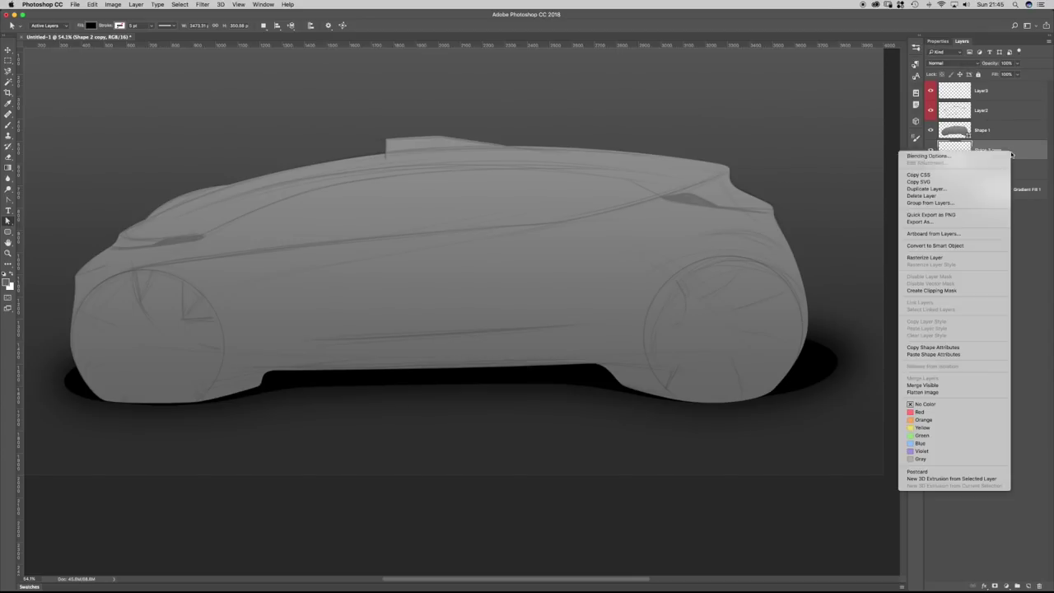
click(919, 245)
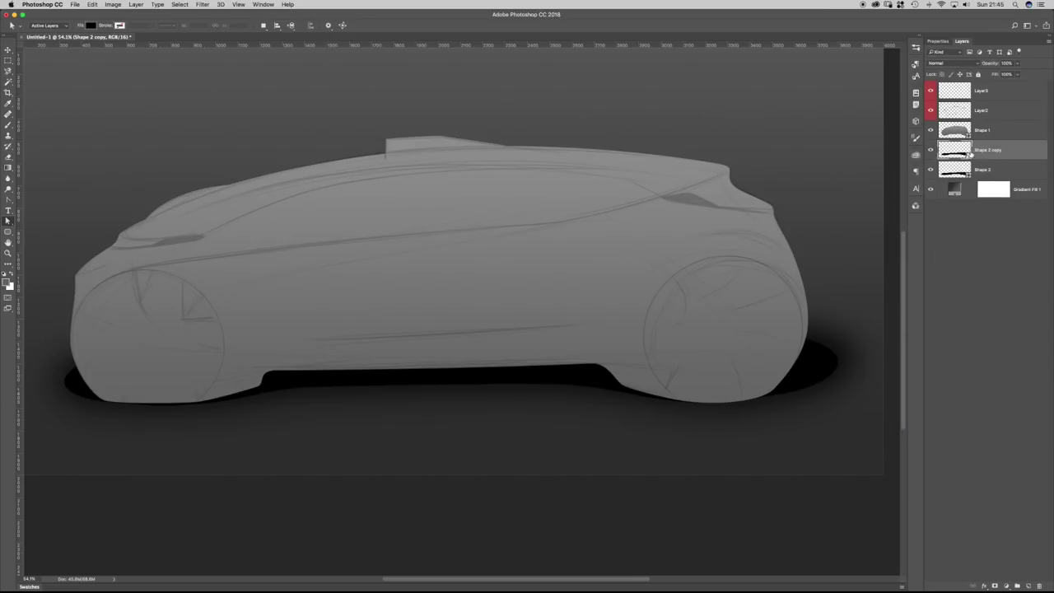
Open the Shape 2 copy Smart Object to inspect the shape inside, and close its document.
double_click(954, 150)
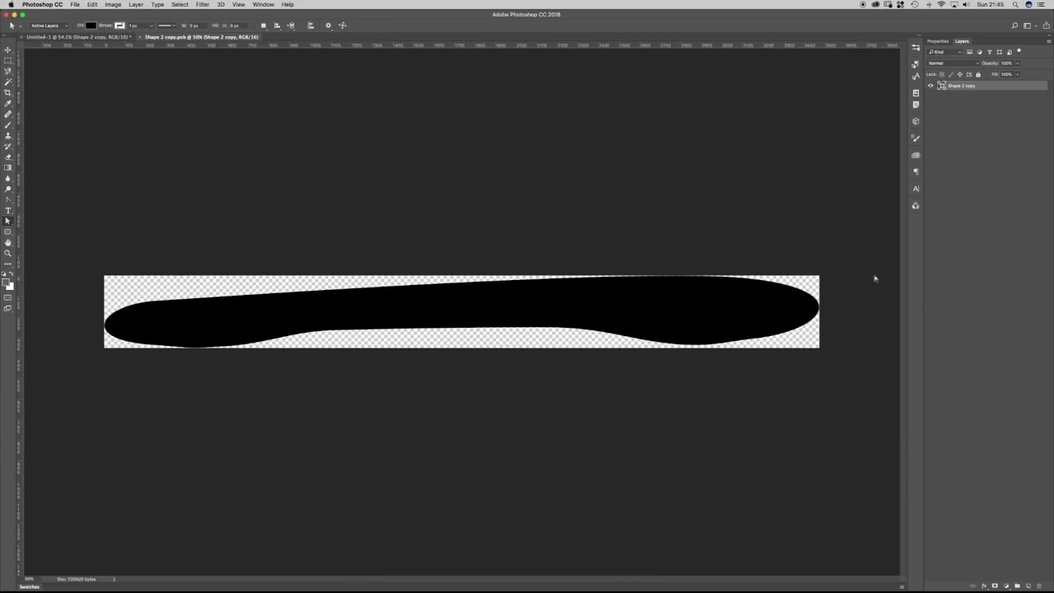
click(146, 315)
click(795, 144)
click(140, 37)
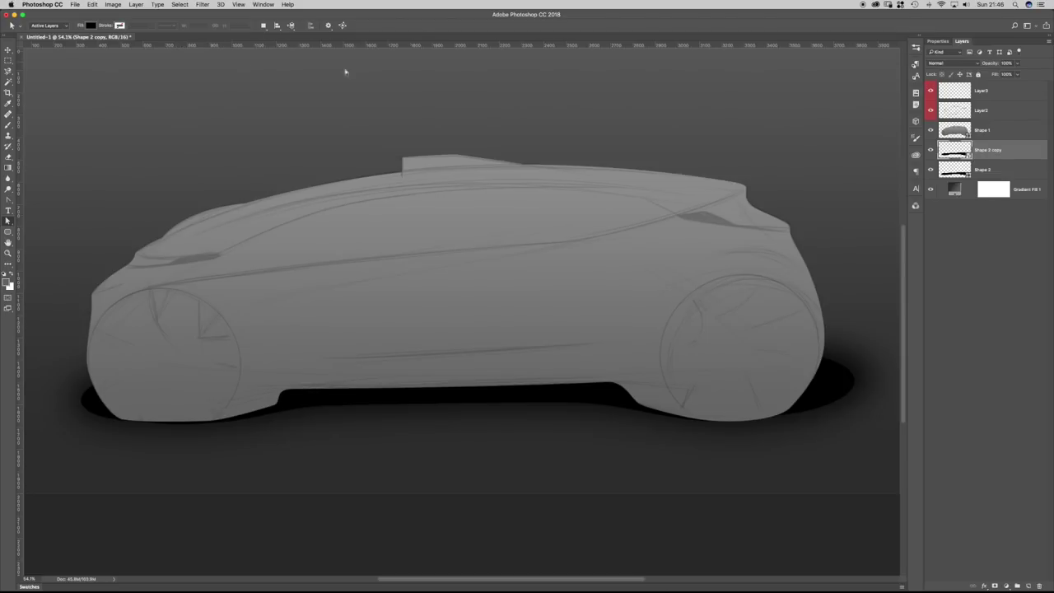
Apply a Gaussian Blur of about 162 px to the Shape 2 copy Smart Object.
click(203, 5)
mouse_move(224, 103)
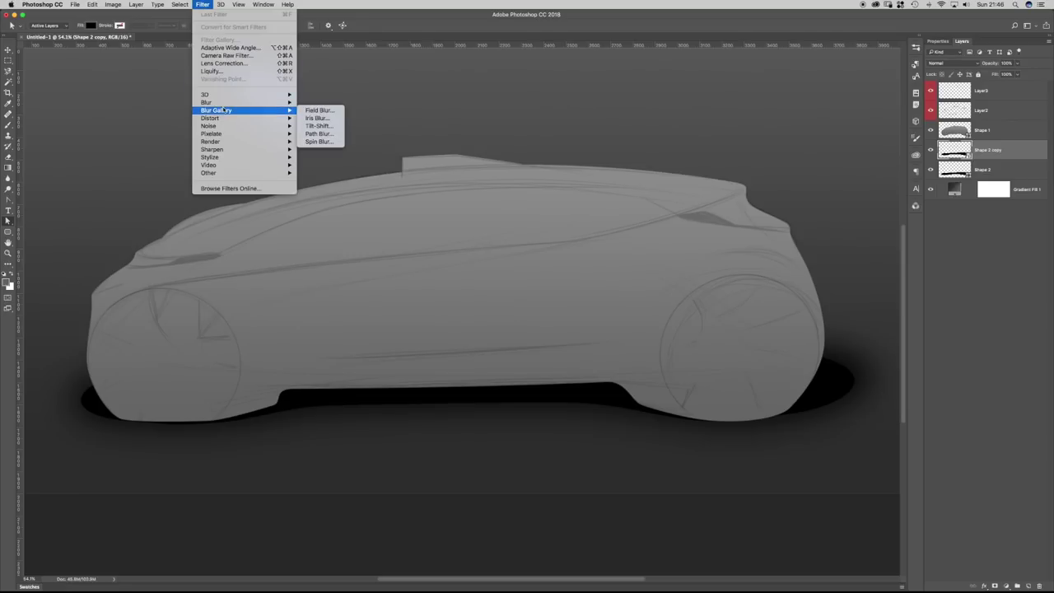
click(325, 134)
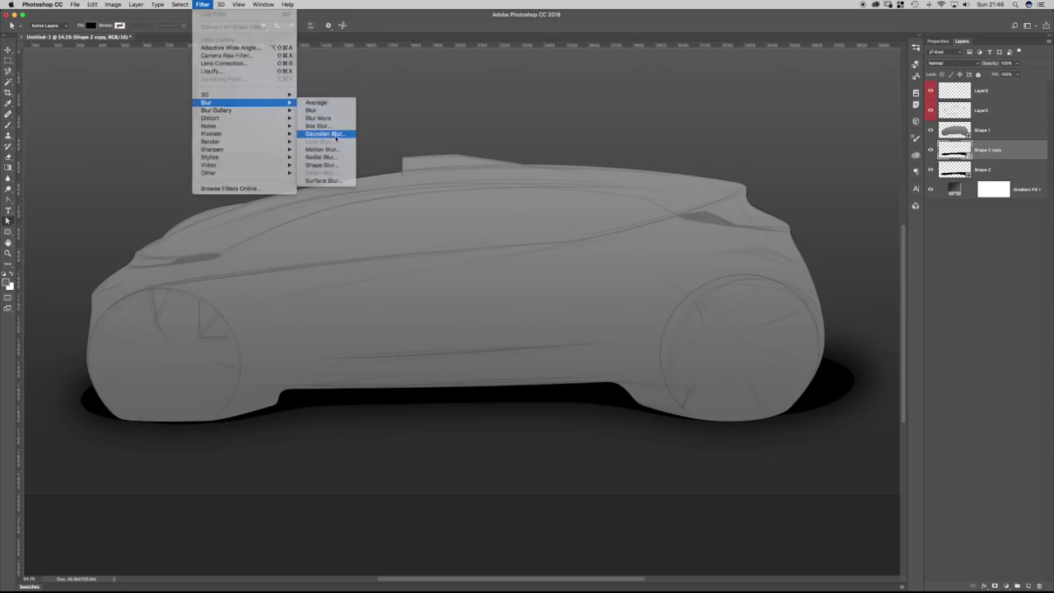
drag(492, 347, 528, 348)
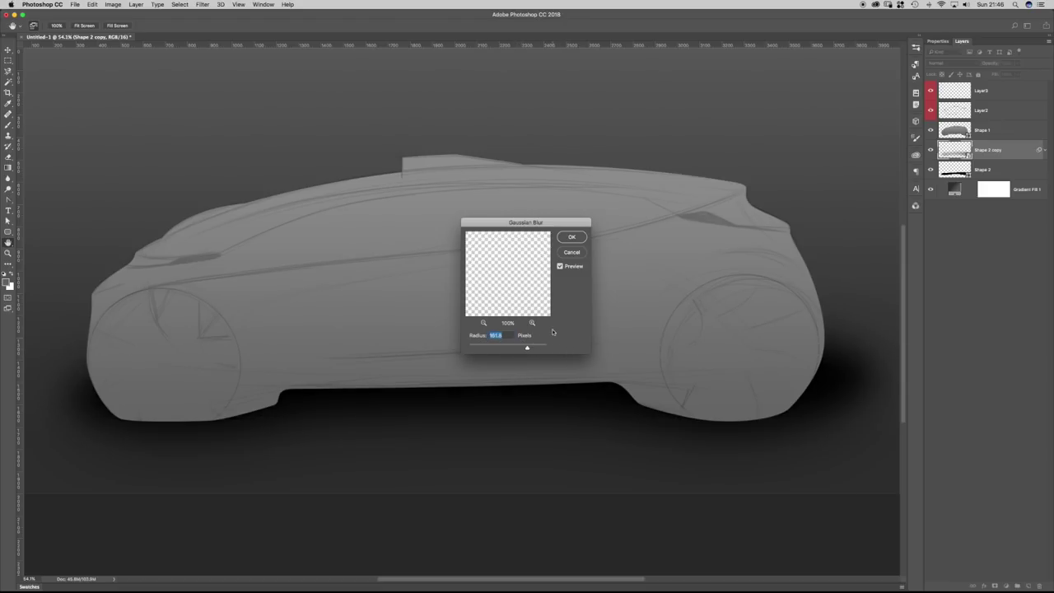
click(572, 237)
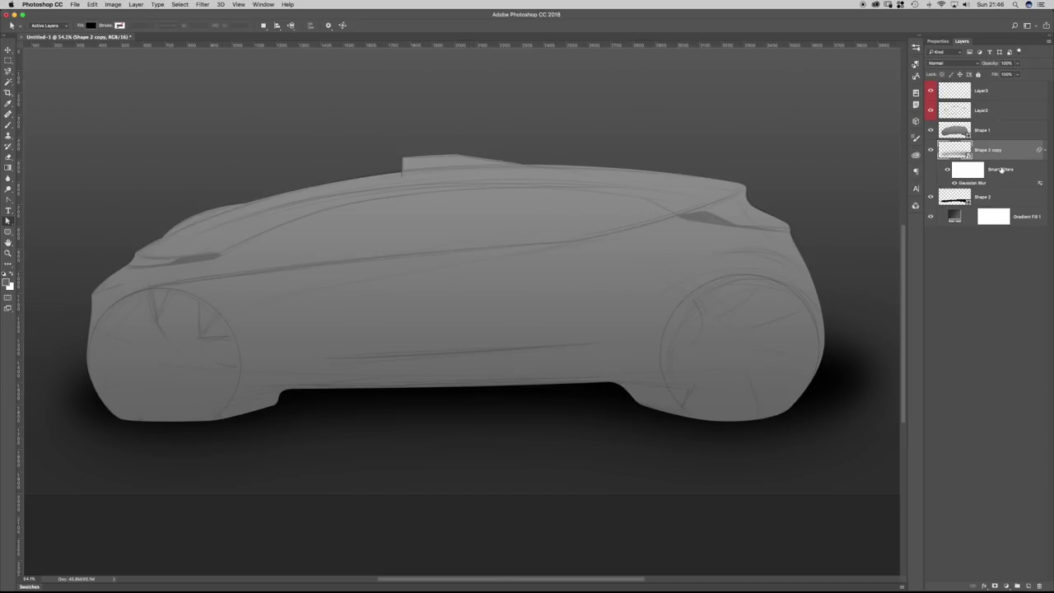
Compare Shape 2 copy with and without its Gaussian Blur, hiding the sketch layers, Shape 1 and Shape 2.
click(984, 170)
click(1006, 171)
click(955, 183)
click(955, 184)
click(955, 184)
drag(931, 131, 930, 90)
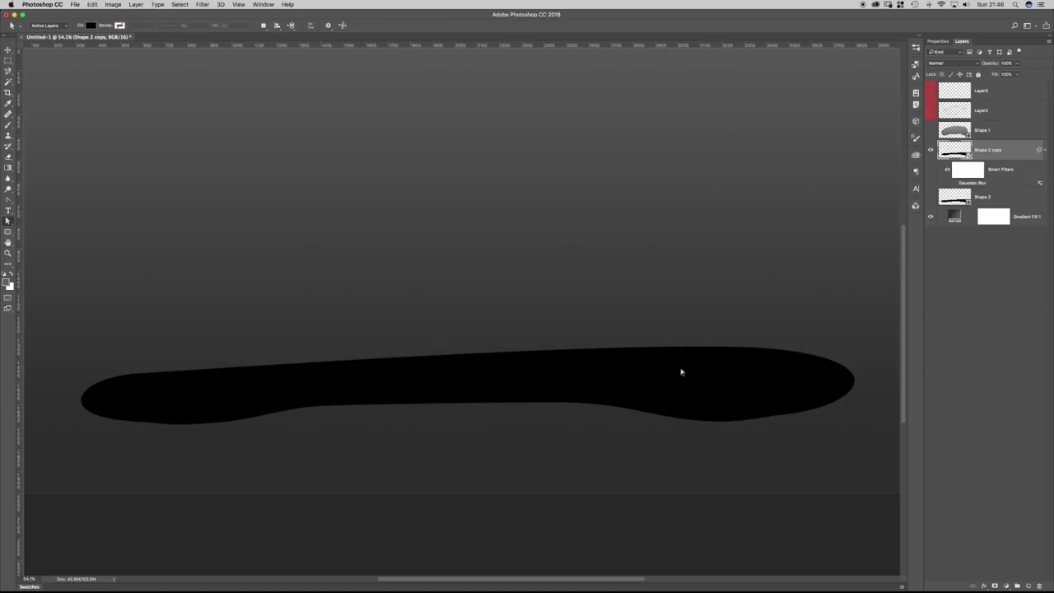
click(930, 151)
click(930, 151)
click(955, 183)
click(955, 183)
click(955, 183)
Reduce the Gaussian Blur radius on Shape 2 copy strongly so that its edge is only slightly soft.
double_click(965, 183)
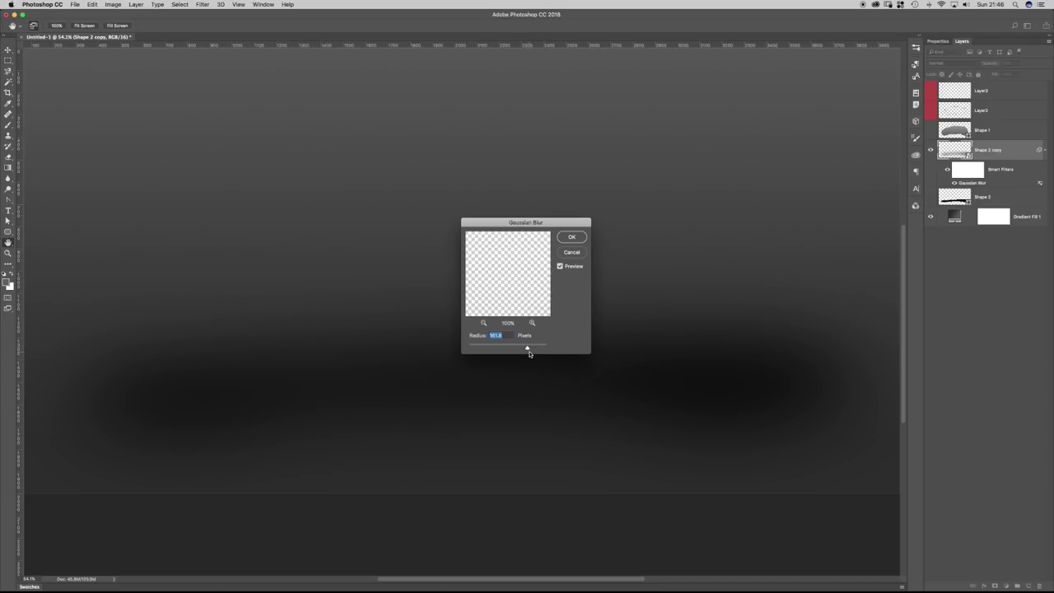
drag(527, 349, 492, 350)
click(571, 238)
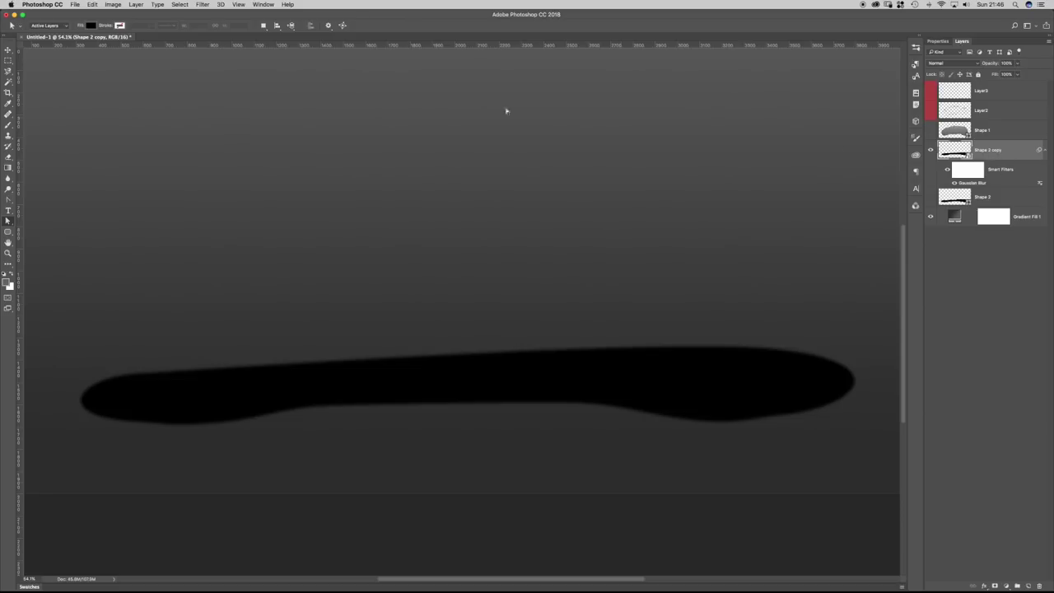
Apply a Motion Blur to Shape 2 copy with a 4° angle and a distance of about 190 px.
click(202, 5)
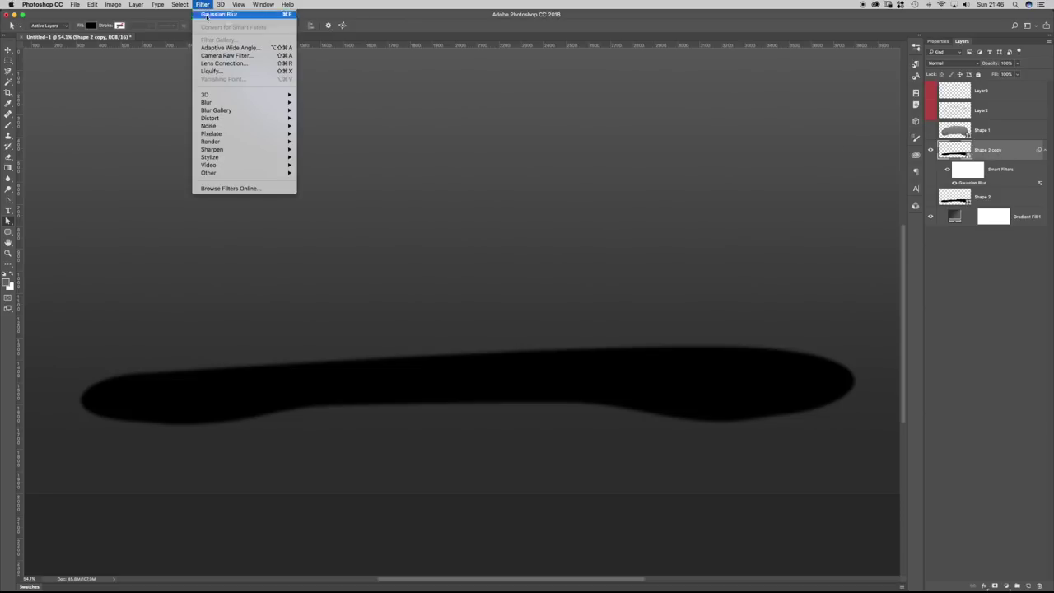
mouse_move(212, 105)
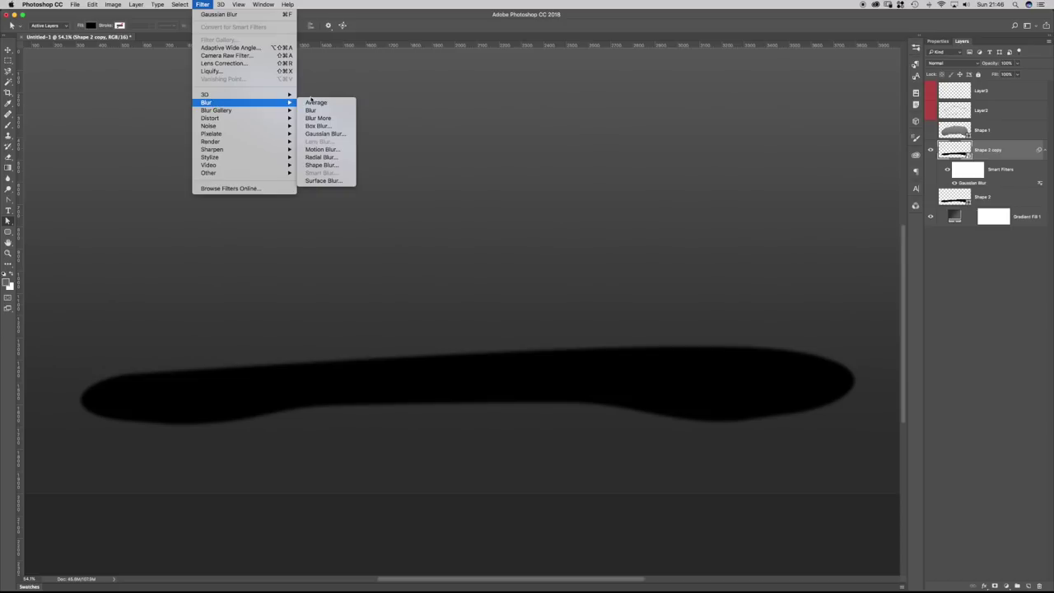
click(321, 150)
drag(722, 309, 690, 336)
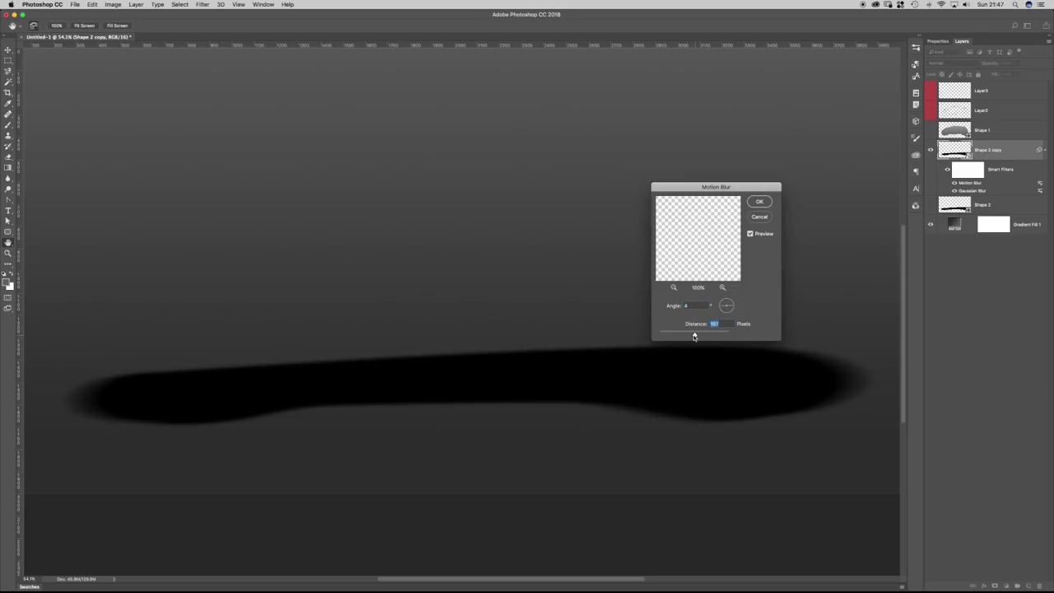
key(Return)
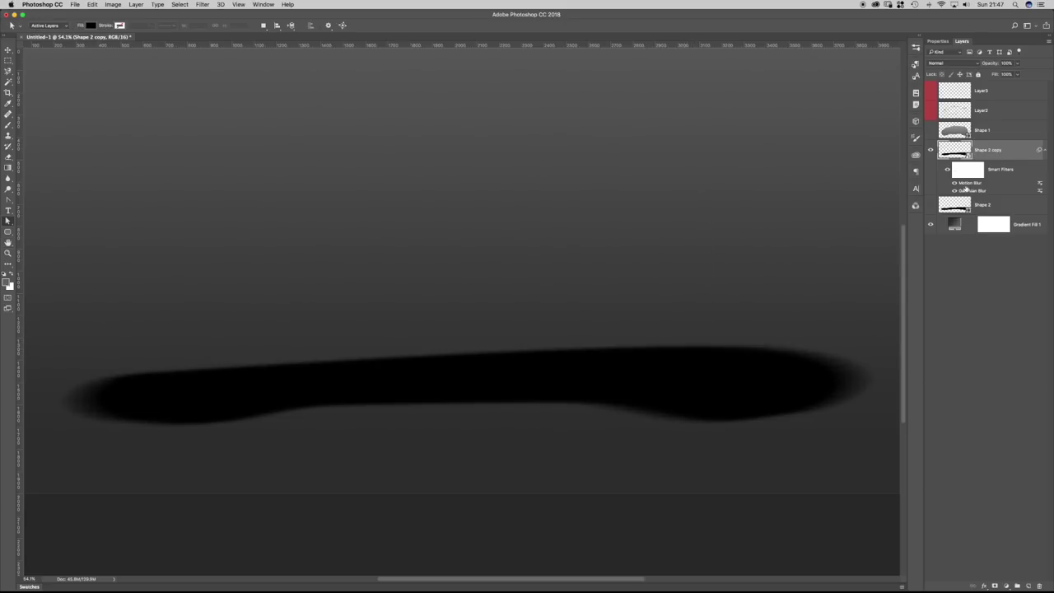
Show the sketch layers, Shape 1 and Shape 2 again, and compare the shadow with Shape 2 copy and its Smart Filters on and off.
drag(930, 130, 929, 90)
click(930, 205)
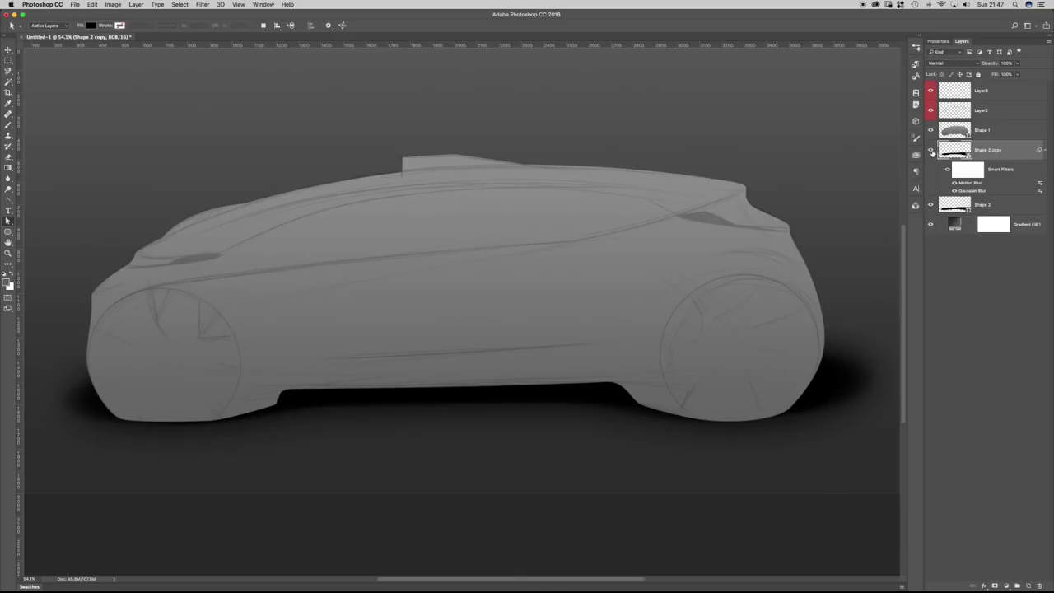
click(931, 152)
click(932, 151)
click(947, 169)
click(947, 170)
click(947, 170)
click(947, 170)
Paint black with a smaller soft brush on Shape 2 copy's Smart Filter mask along the shadow's lower edge and front end.
click(968, 173)
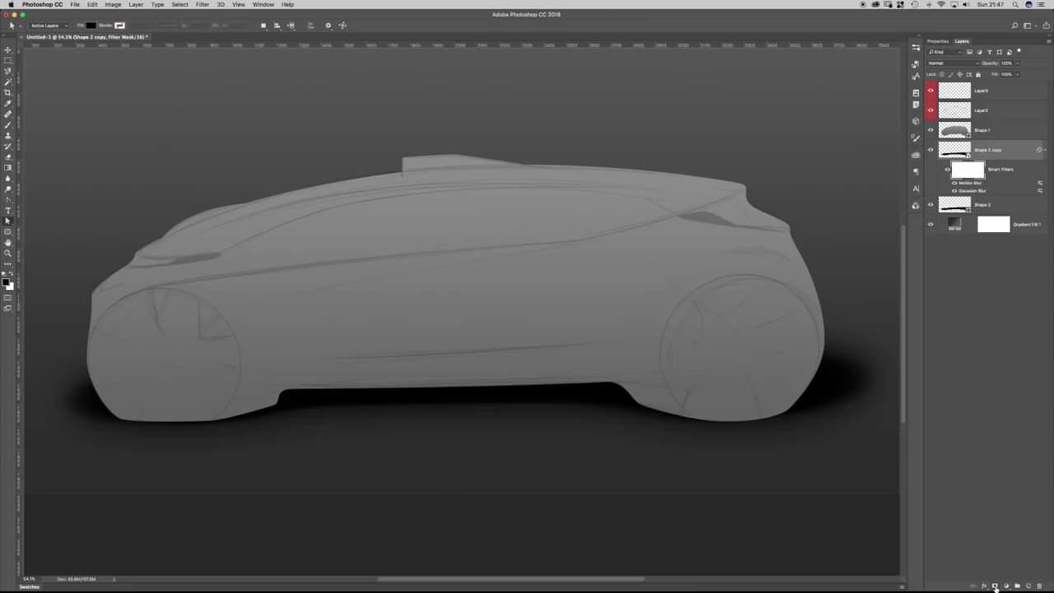
key(b)
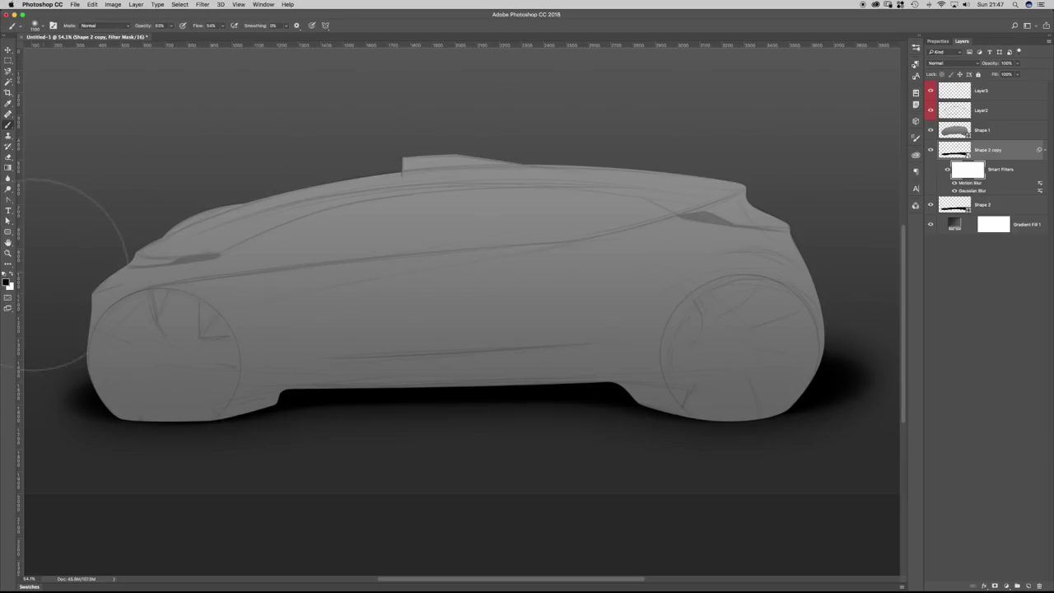
key(bracketleft)
key(bracketleft)
key(bracketleft)
key(bracketleft)
key(bracketleft)
key(bracketleft)
key(bracketleft)
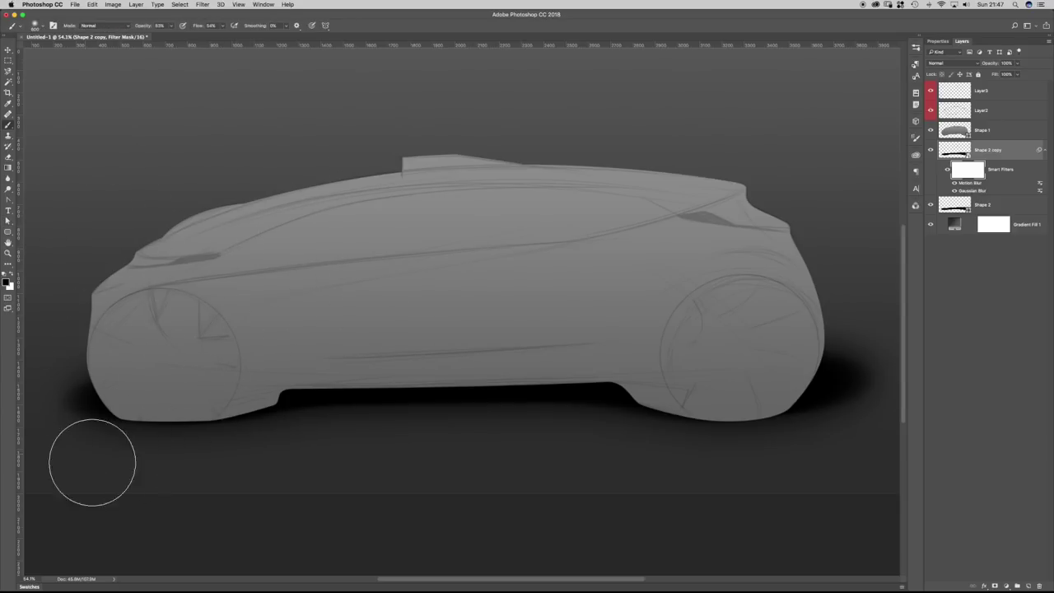
mouse_move(70, 423)
mouse_down()
mouse_move(164, 450)
mouse_move(106, 438)
mouse_move(185, 484)
mouse_move(79, 435)
mouse_up()
mouse_move(766, 418)
mouse_down()
mouse_move(836, 423)
mouse_move(761, 440)
mouse_move(845, 419)
mouse_move(671, 451)
mouse_move(858, 401)
mouse_move(791, 443)
mouse_move(837, 419)
mouse_move(507, 456)
mouse_move(787, 433)
mouse_move(355, 437)
mouse_move(620, 423)
mouse_move(540, 415)
mouse_move(696, 434)
mouse_move(479, 415)
mouse_move(201, 438)
mouse_up()
Paint white on the Smart Filter mask at the shadow's rear and front ends to restore the blur there.
key(x)
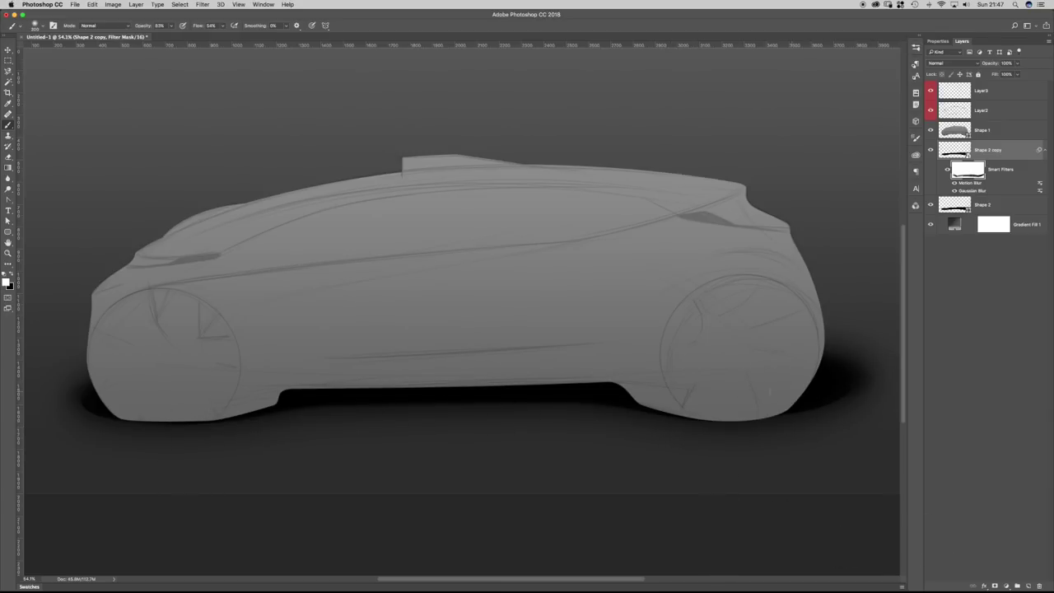
drag(807, 392, 841, 381)
drag(84, 391, 79, 348)
click(171, 26)
click(404, 25)
Compare the ground shadow with the Shape 2 copy and Shape 2 layers switched off and on.
click(930, 151)
click(931, 152)
click(931, 205)
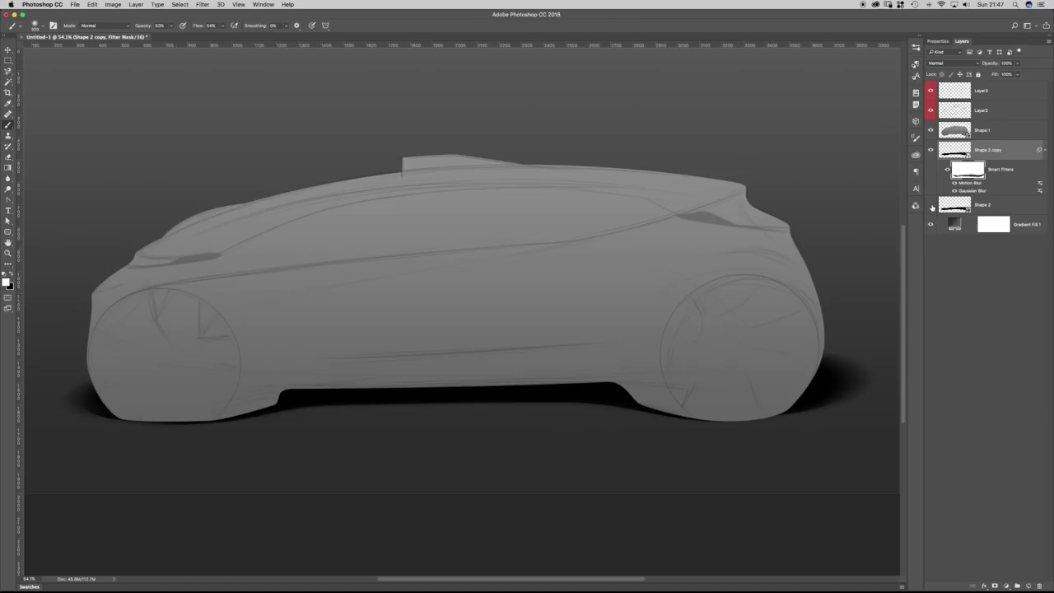
click(931, 206)
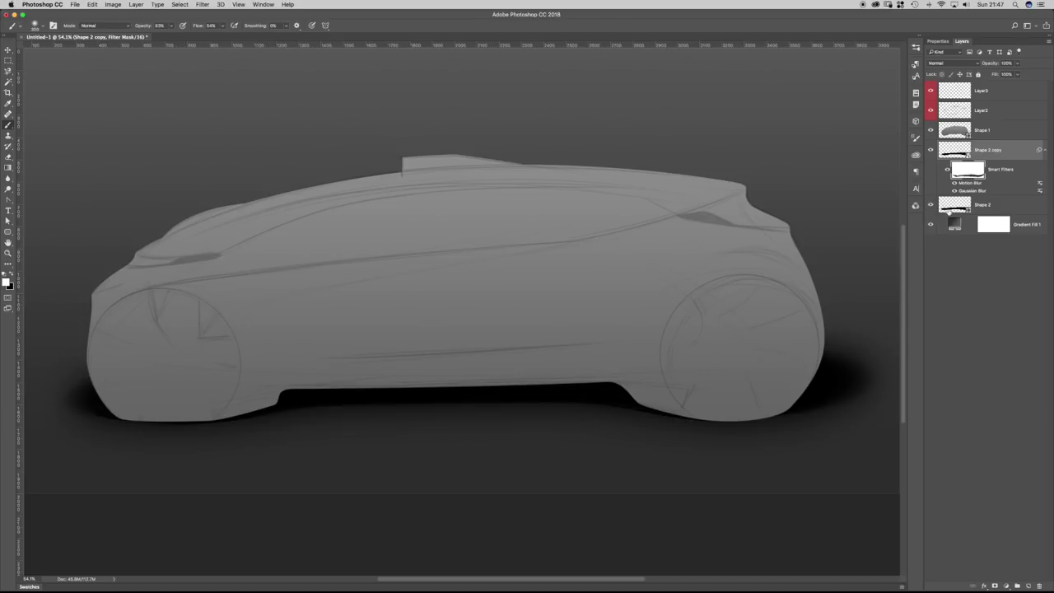
Lower the Shape 2 layer's opacity to about 73% and view the whole car with its shadow.
click(948, 209)
click(1017, 68)
drag(1016, 74, 1006, 74)
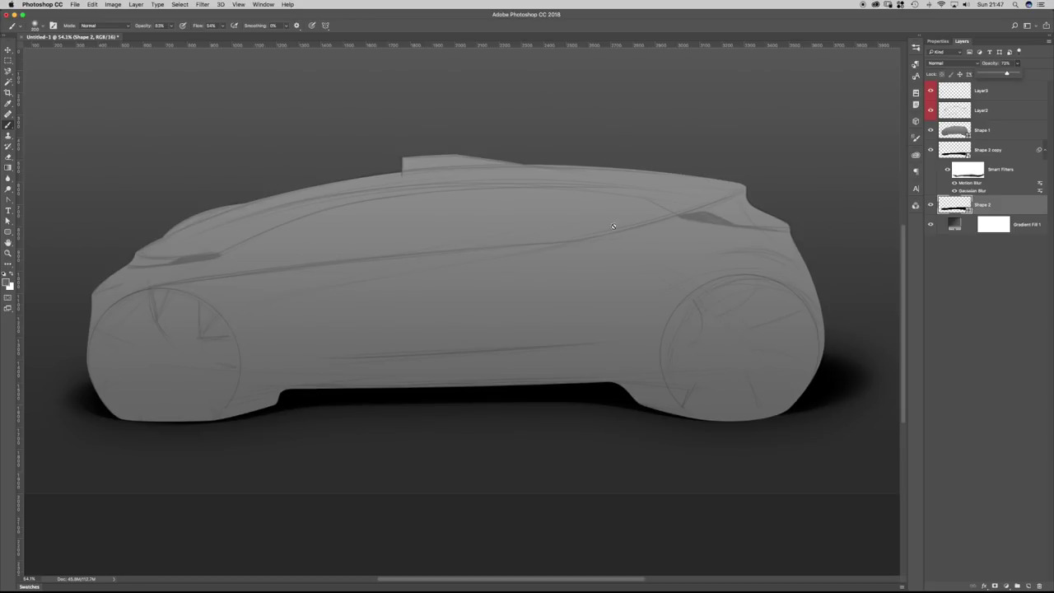
click(1014, 305)
mouse_move(587, 233)
mouse_down()
mouse_move(568, 235)
mouse_move(578, 238)
mouse_up()
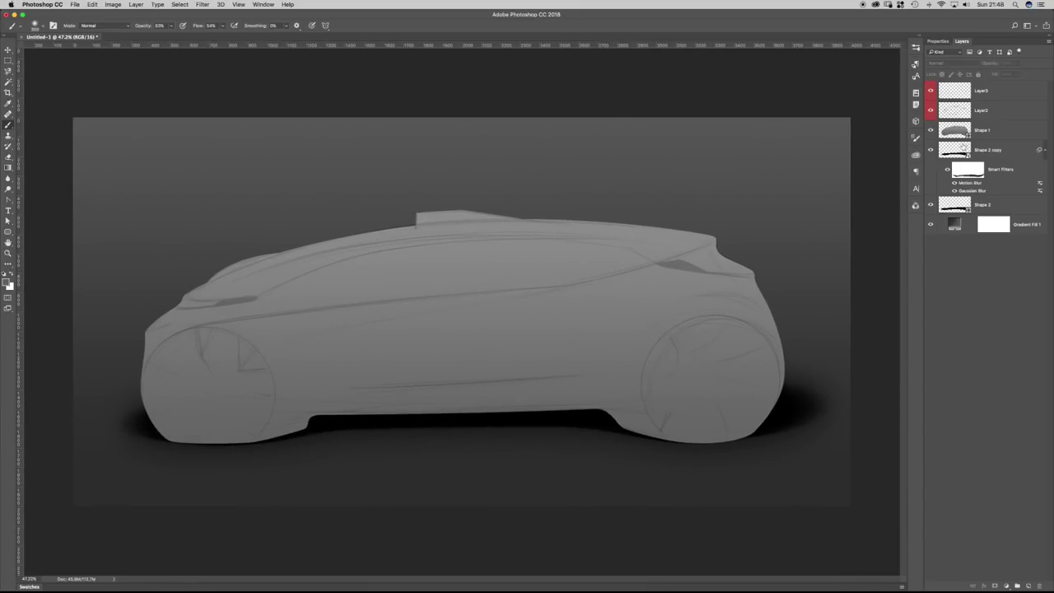
Inspect the vector outline of Shape 2 under the car with the Path Selection tool.
click(949, 211)
key(a)
click(579, 469)
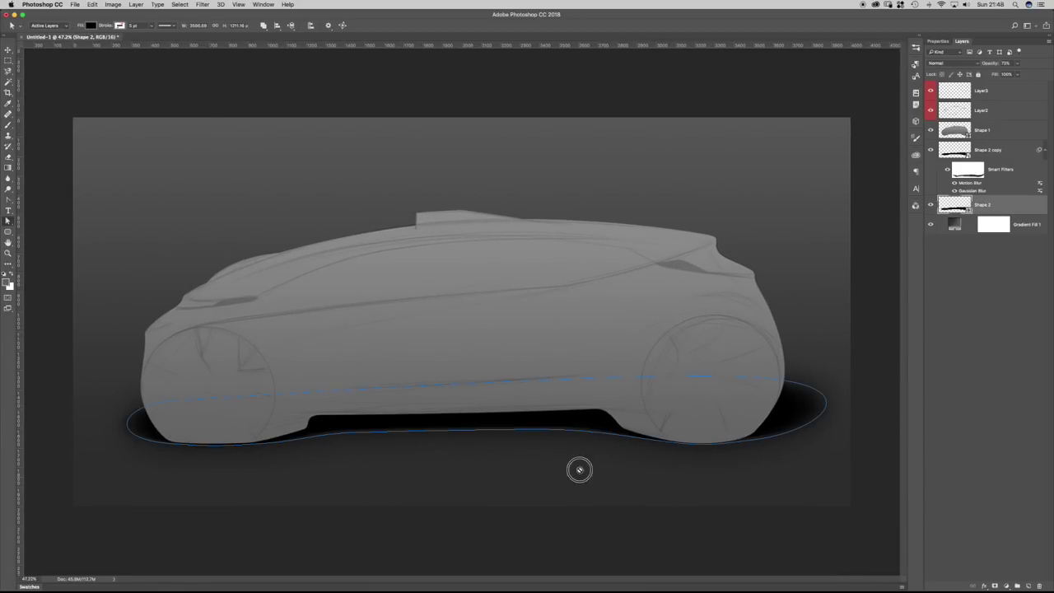
click(584, 478)
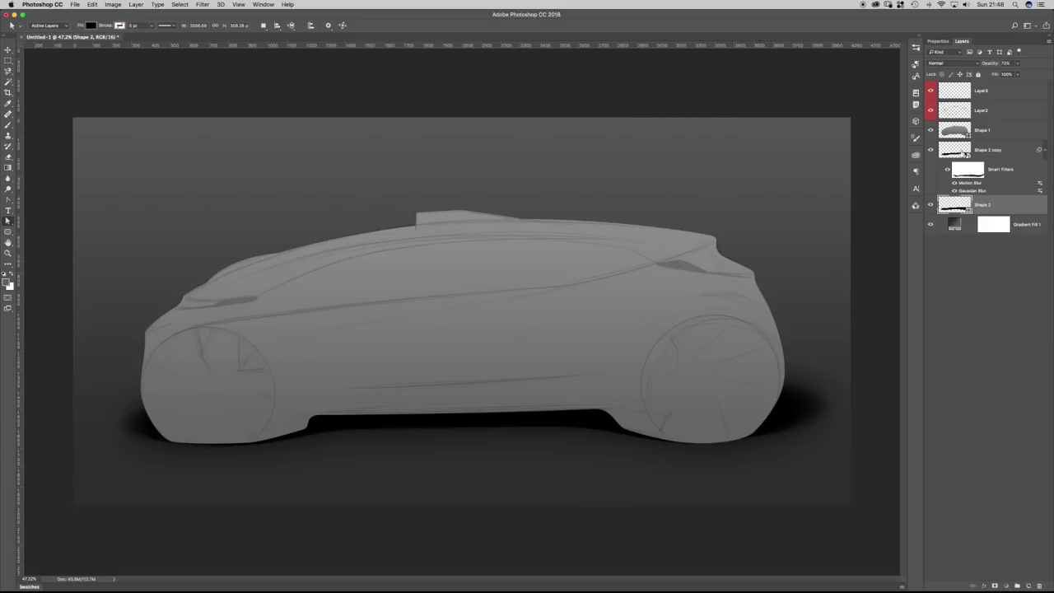
Open the Shape 2 copy Smart Object, move the middle of the shadow's lower edge slightly down, then save and close it.
click(956, 153)
double_click(954, 151)
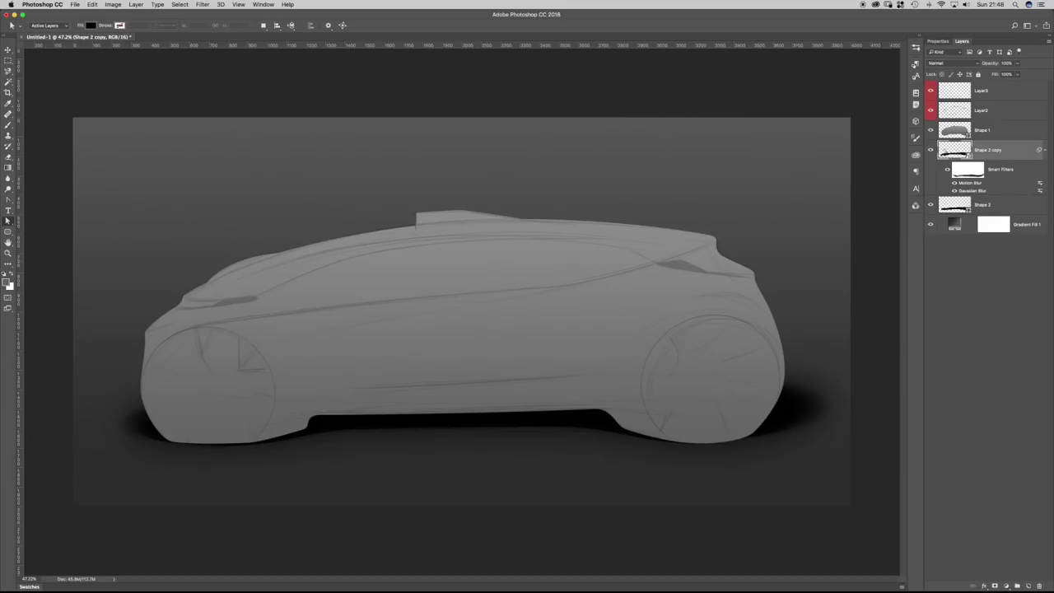
drag(547, 326, 549, 332)
click(333, 331)
drag(333, 330, 393, 350)
key(super+s)
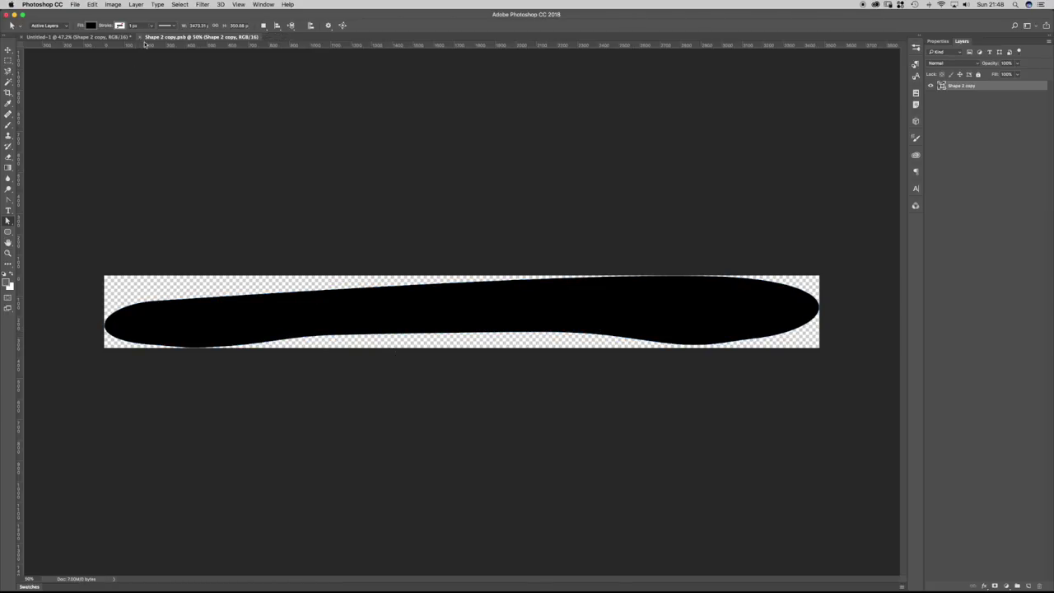
click(140, 37)
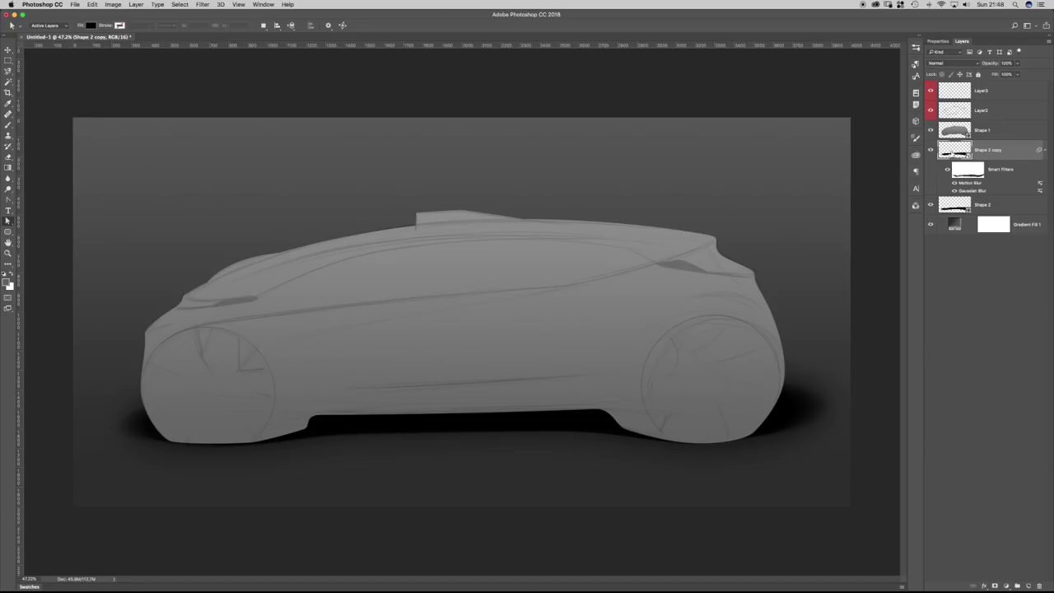
Reopen the Shape 2 copy Smart Object, pull the lower edge's middle anchor far down, save, and check the shadow in the main document.
double_click(951, 153)
click(489, 342)
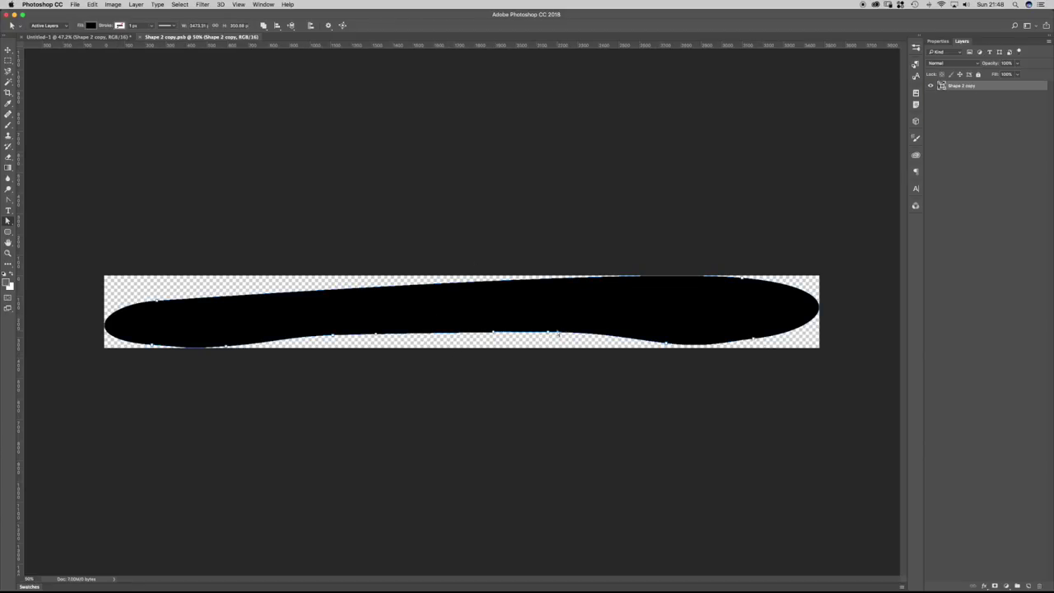
drag(548, 332, 515, 443)
key(ctrl+s)
click(78, 37)
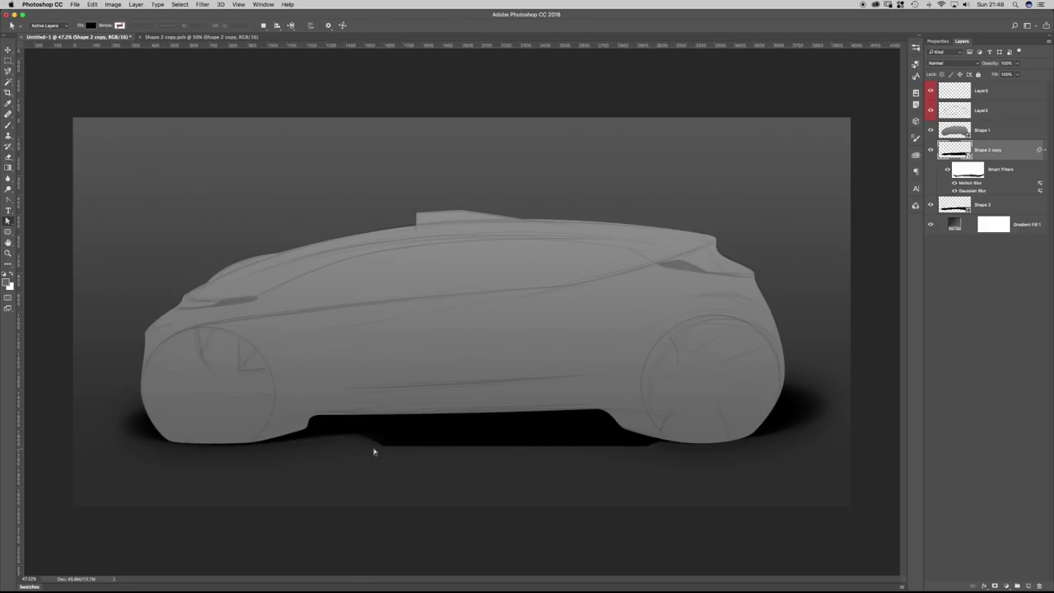
click(181, 37)
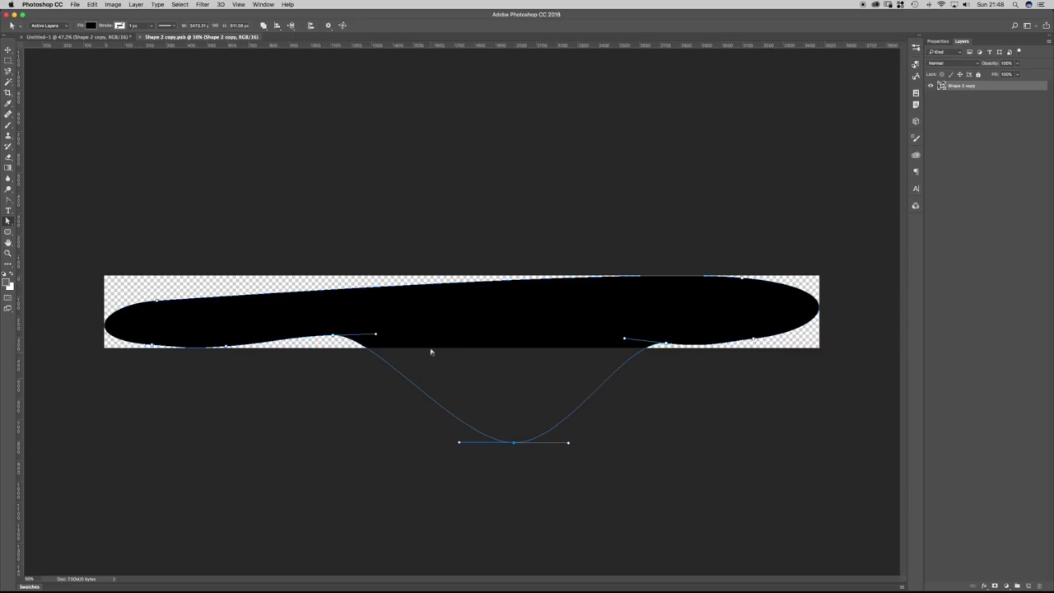
Extend the Smart Object's canvas with the Crop tool to fit the enlarged shape, and check the shadow in the main document.
key(c)
click(461, 352)
drag(461, 353, 463, 409)
key(Return)
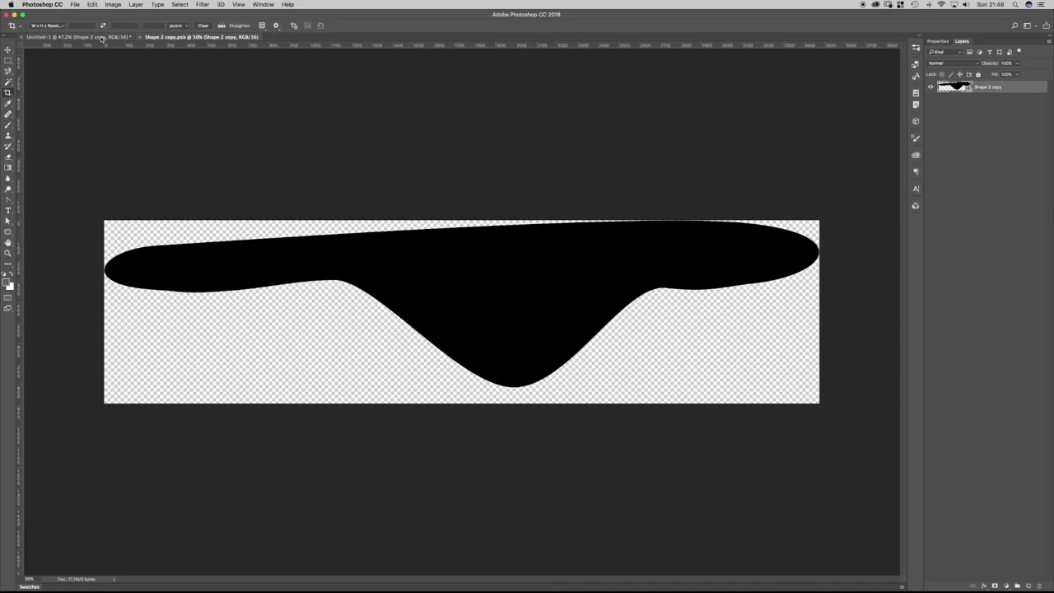
click(123, 38)
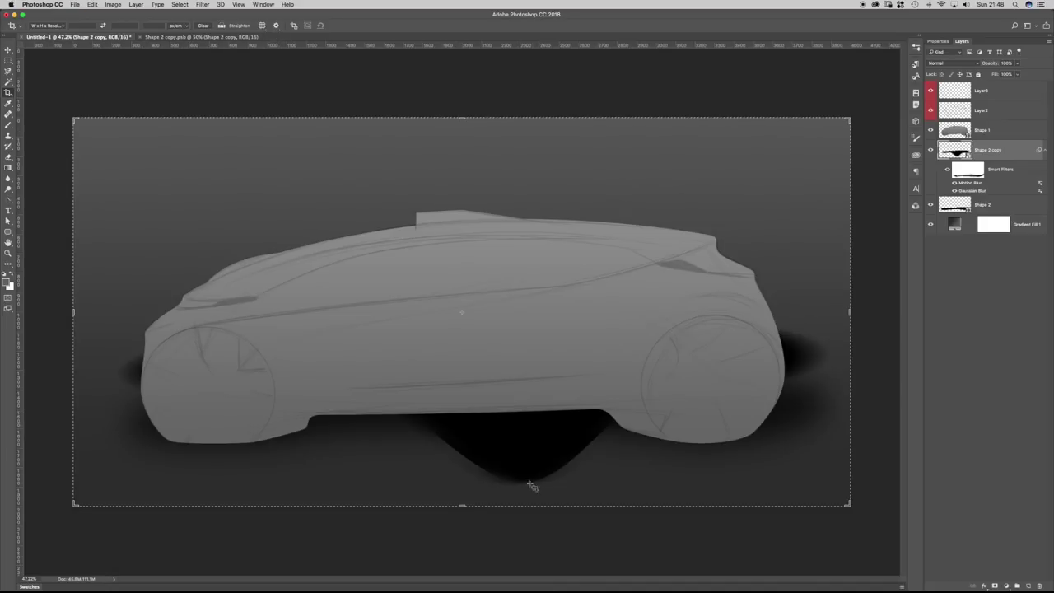
click(197, 37)
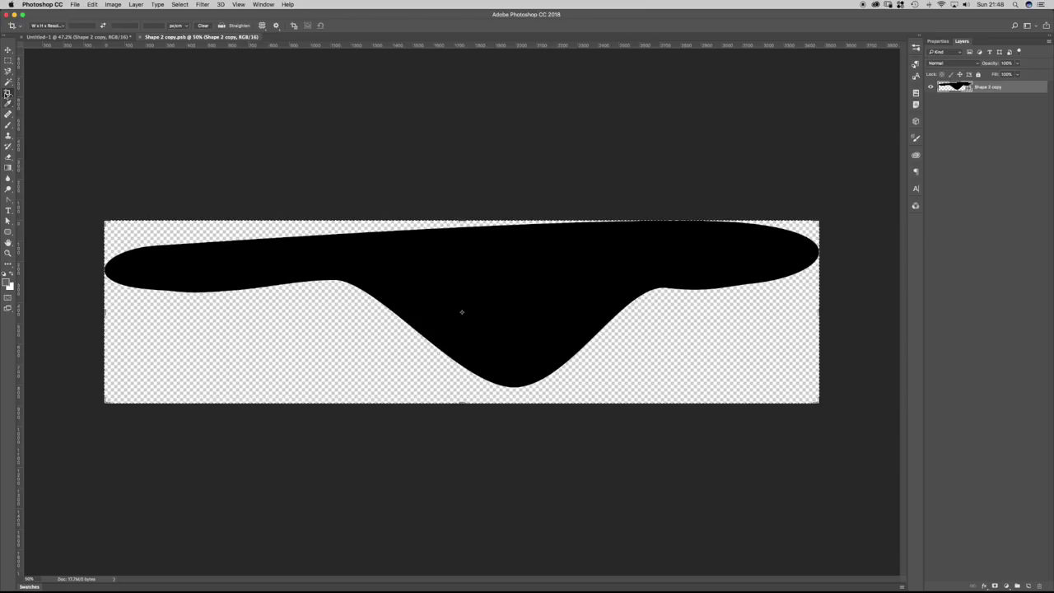
Undo the canvas extension in the Smart Object, then save and close it.
key(a)
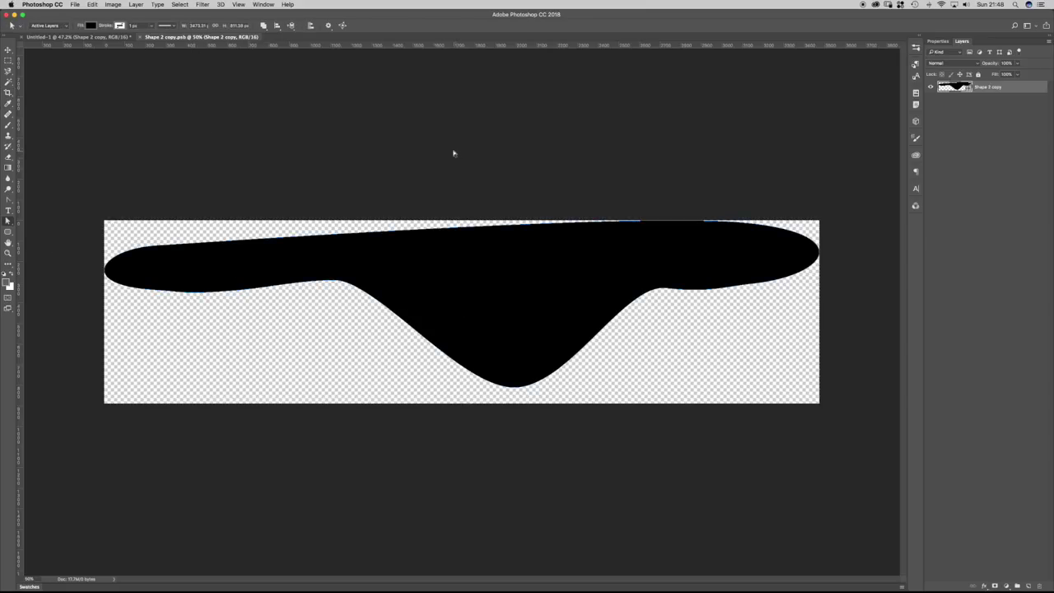
key(alt+super+z)
key(alt+super+z)
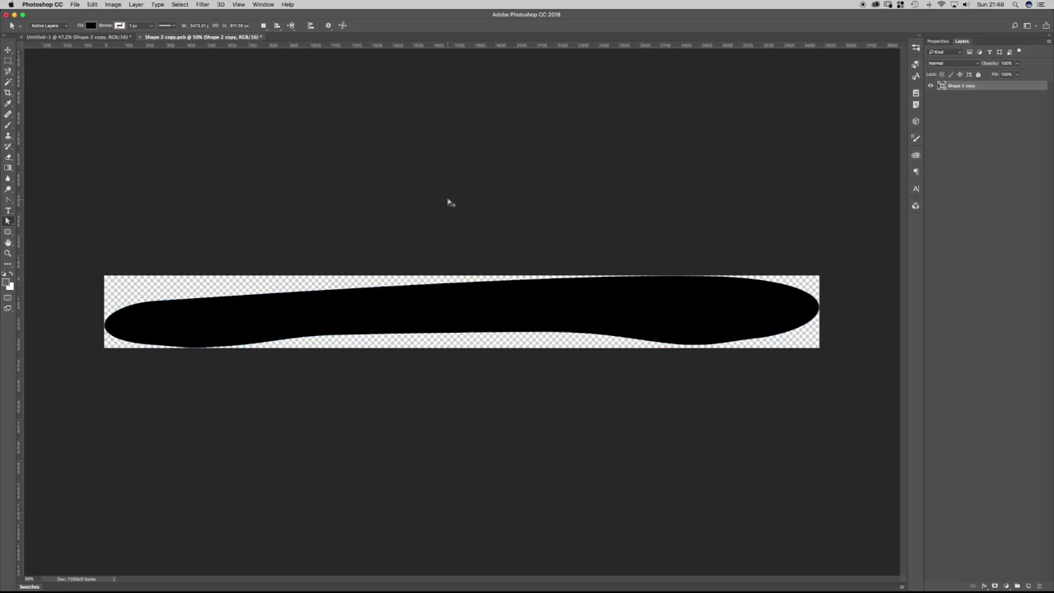
key(super+s)
click(141, 38)
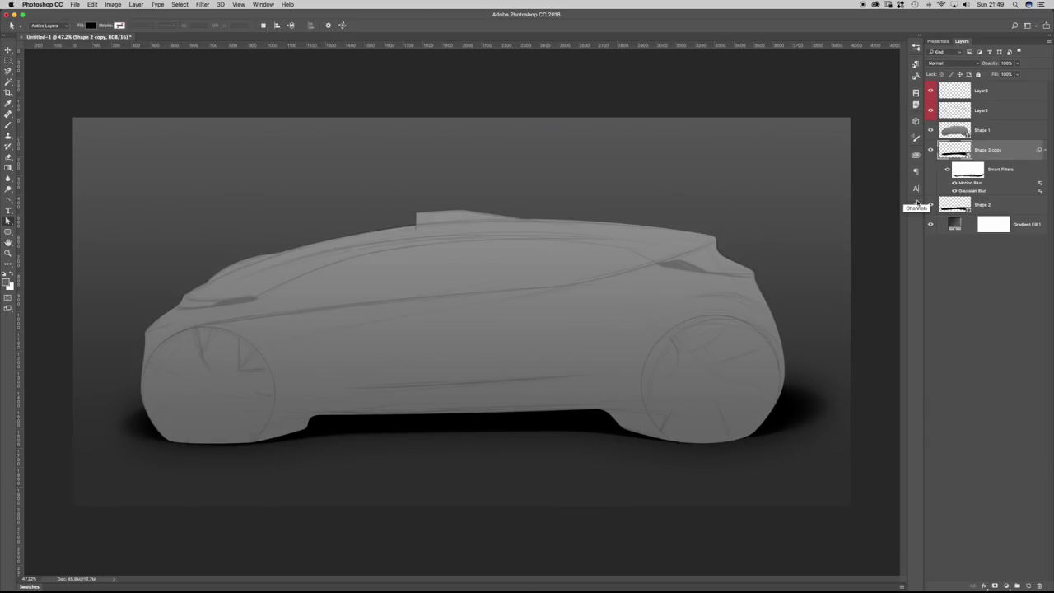
Draw a circle about 691 px wide over the sketched front wheel with the Ellipse tool in Shape mode, above Shape 1.
click(955, 130)
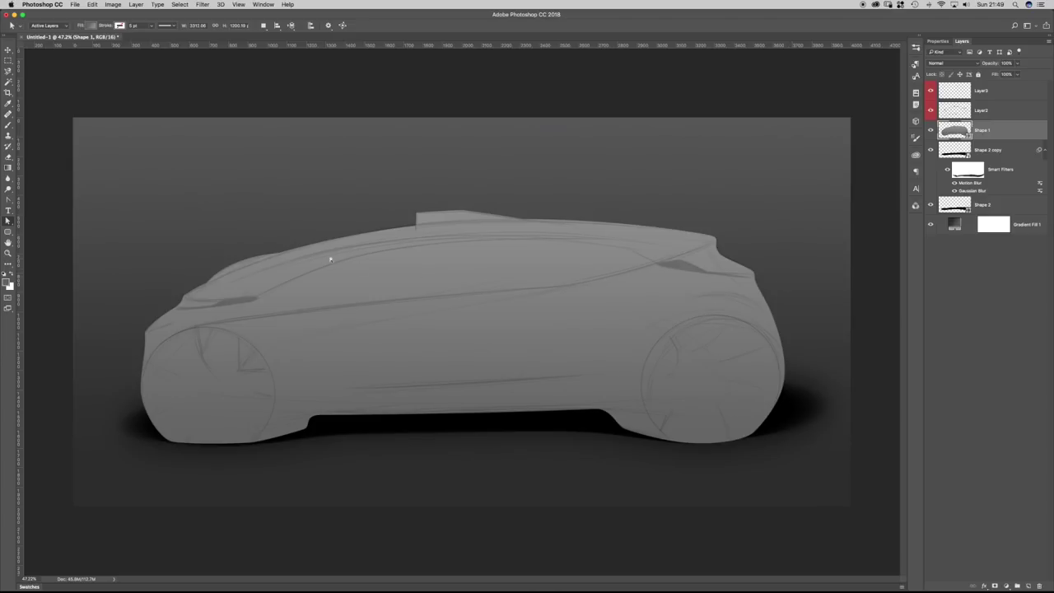
key(u)
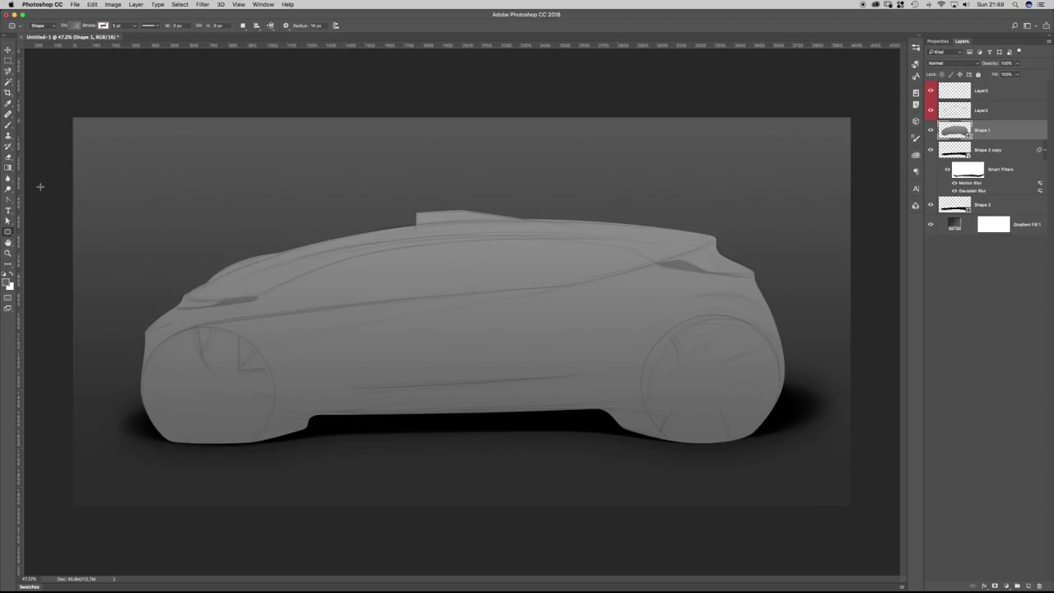
click(8, 232)
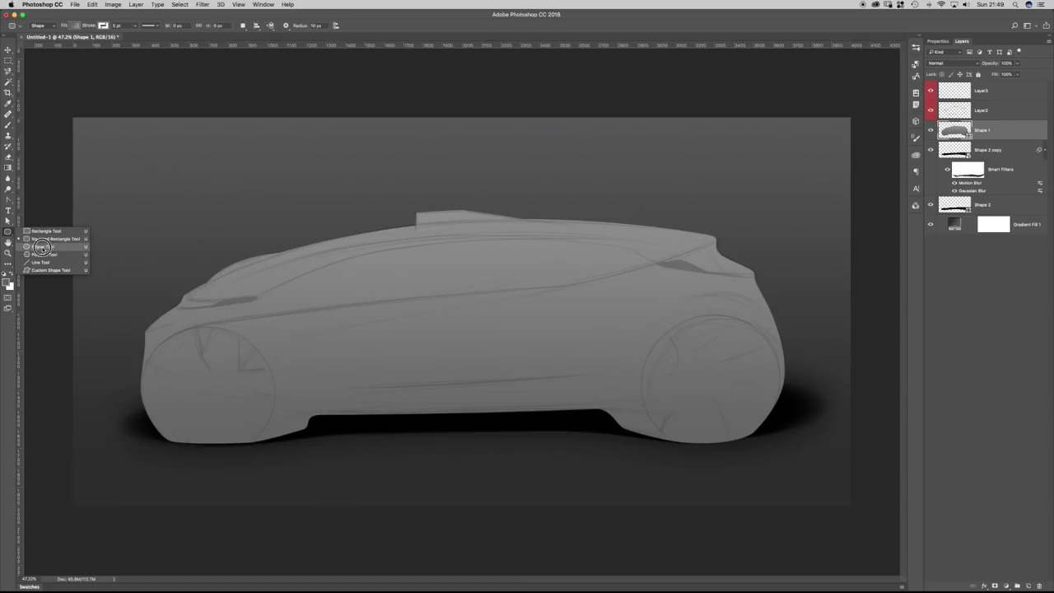
click(44, 247)
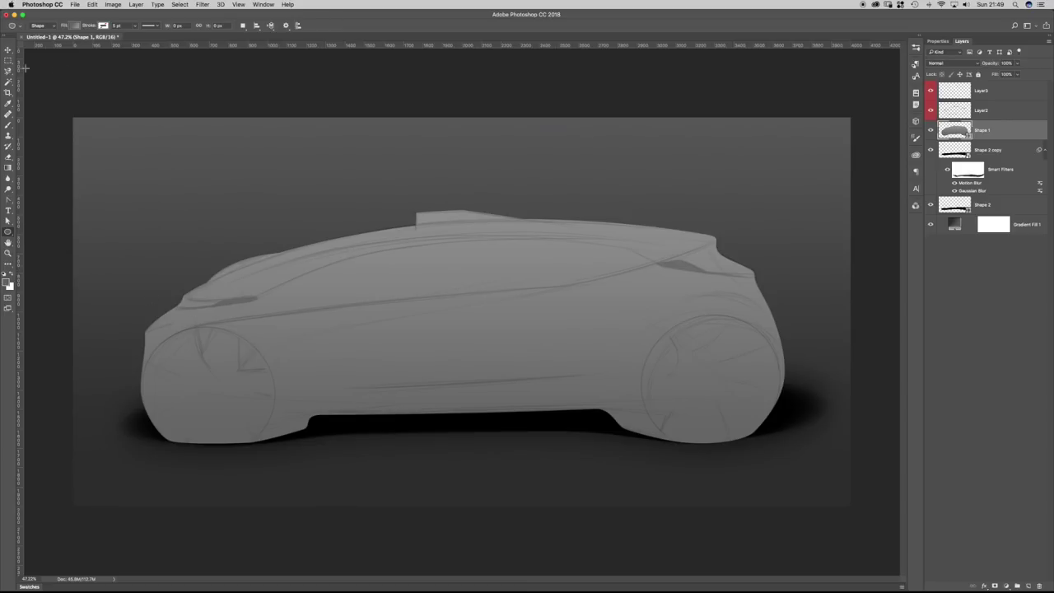
click(45, 25)
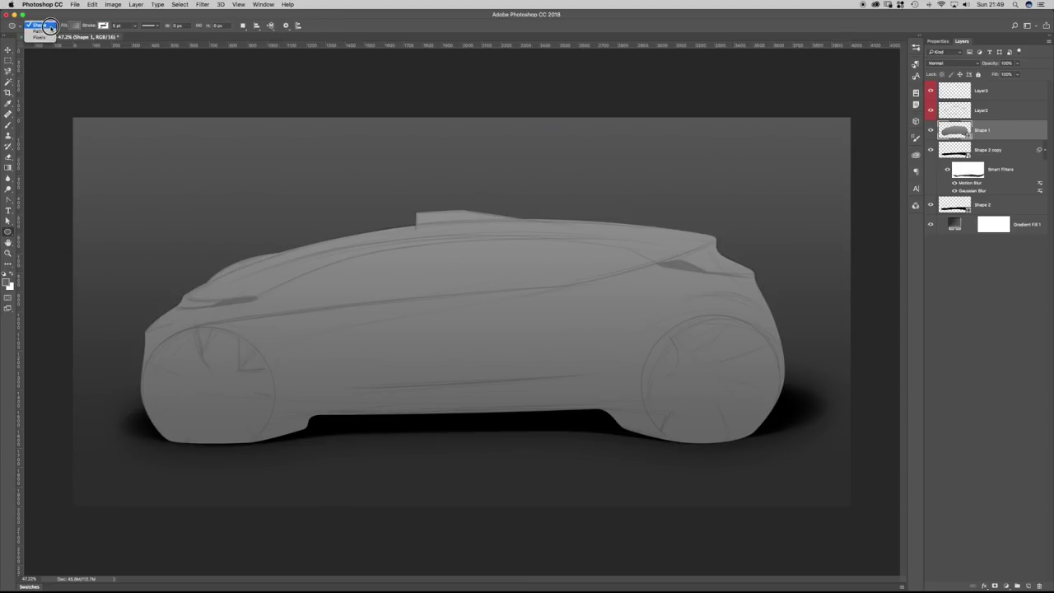
click(76, 37)
drag(138, 325, 297, 458)
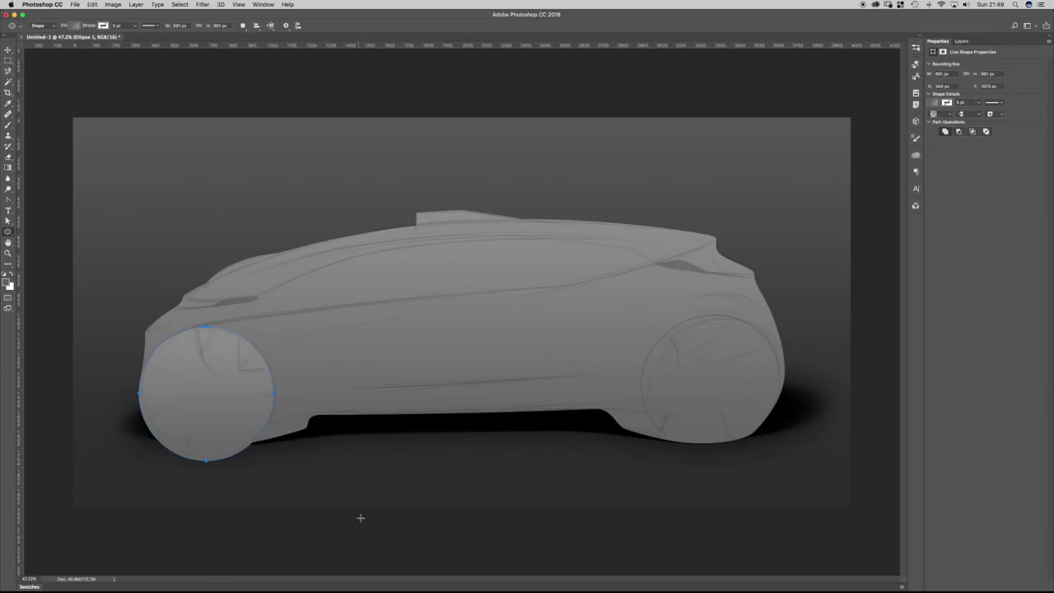
Select the front wheel circle's path on the Ellipse 1 layer with the Path Selection tool.
click(962, 41)
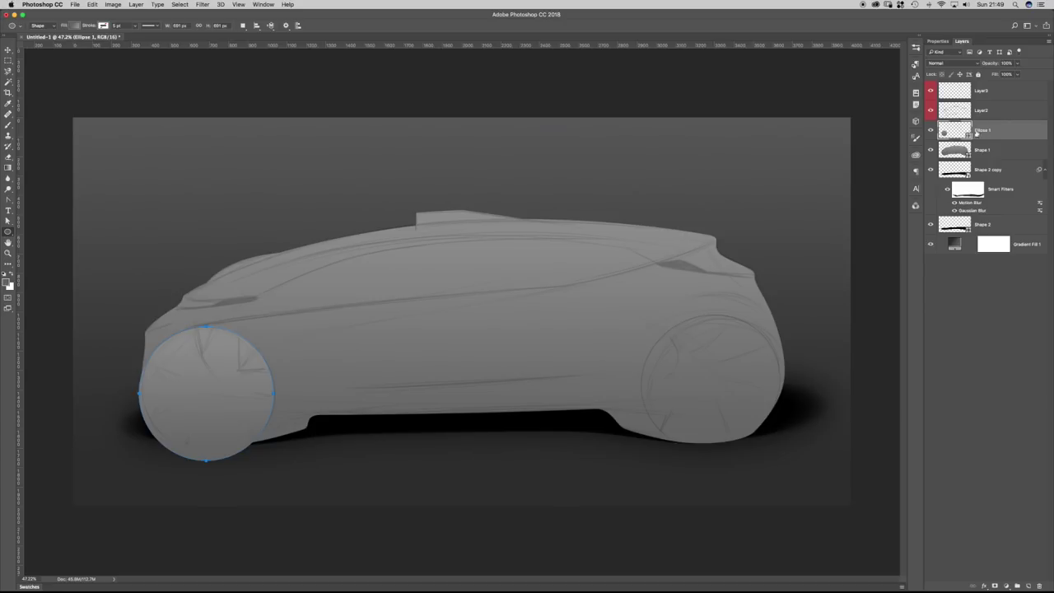
key(a)
click(127, 400)
drag(194, 390, 247, 380)
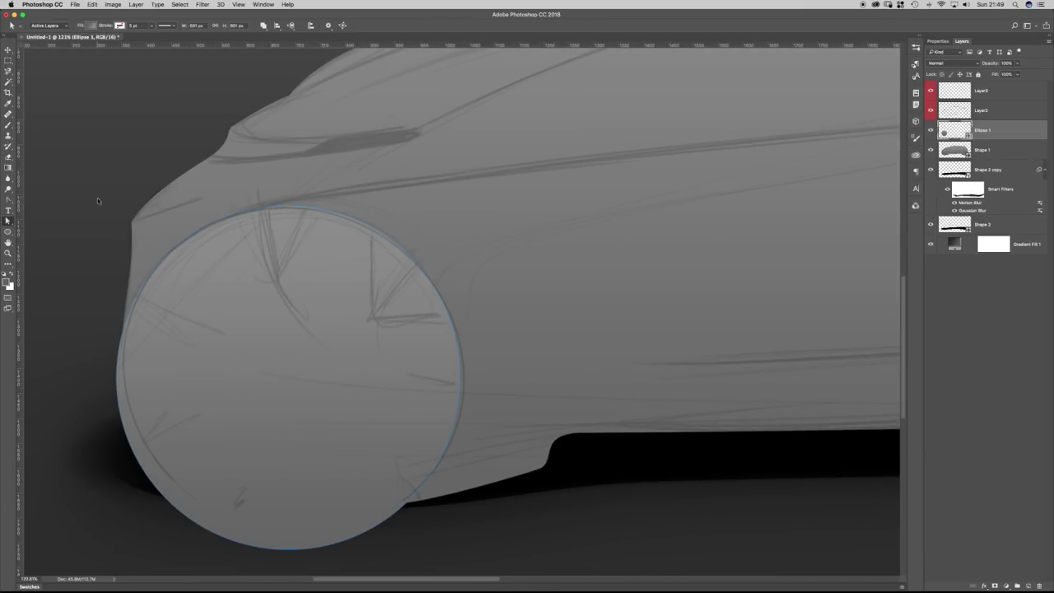
click(11, 222)
click(37, 219)
click(174, 205)
click(236, 216)
click(216, 183)
super+click(231, 220)
Free Transform the front wheel circle, rotating it about 14° and fitting its sides to the sketched wheel, and accept conversion to a regular path.
key(super+t)
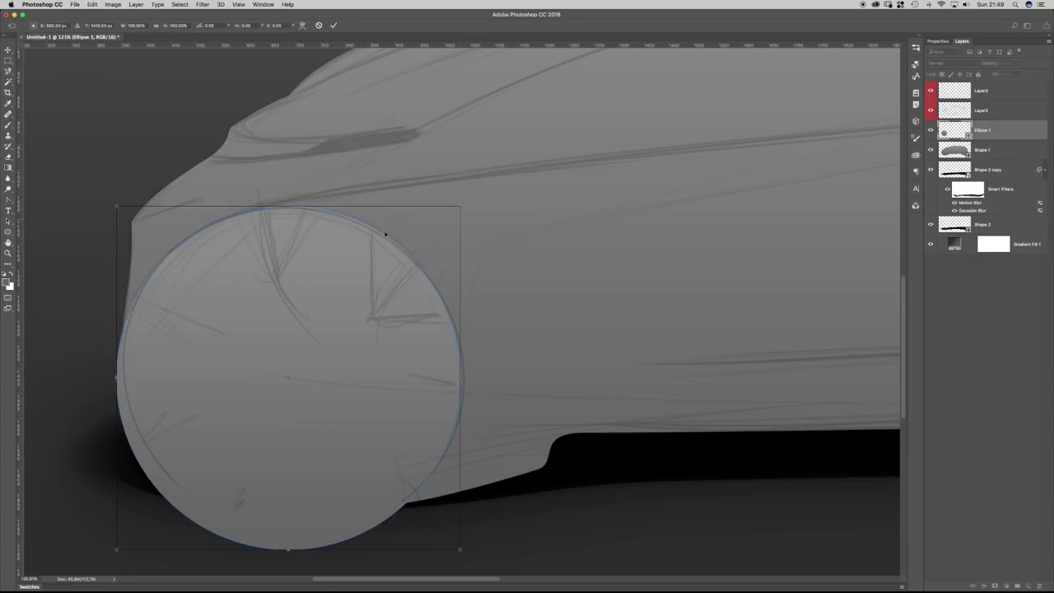
drag(287, 550, 288, 537)
drag(116, 368, 121, 371)
drag(64, 329, 60, 248)
drag(329, 206, 330, 211)
drag(454, 415, 461, 416)
drag(251, 532, 255, 532)
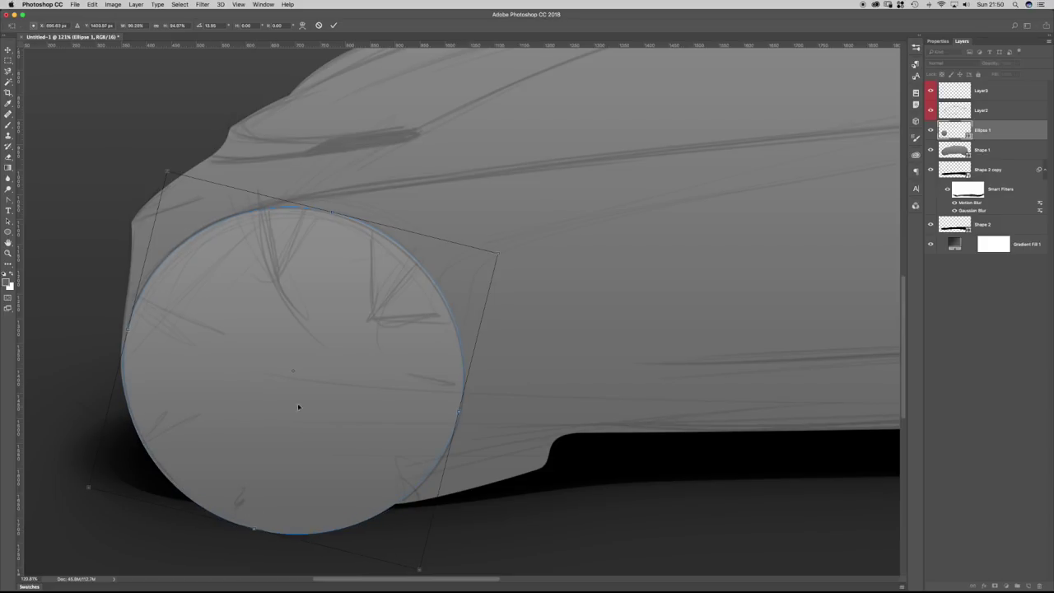
drag(459, 411, 460, 411)
drag(127, 323, 124, 316)
drag(334, 214, 332, 215)
key(Return)
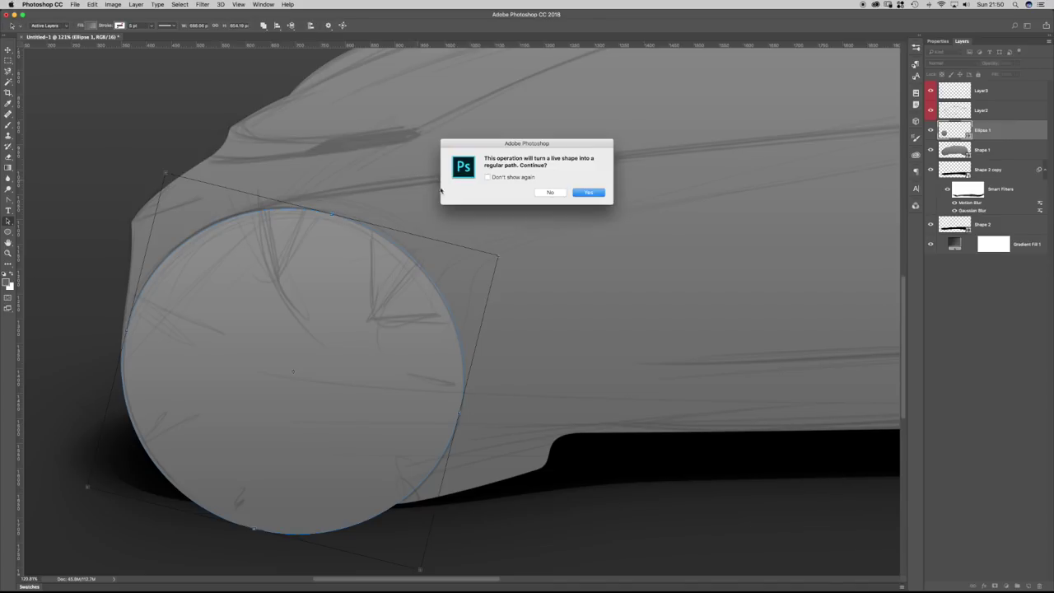
click(592, 194)
Draw a second circle over the sketched rear wheel with the Ellipse tool.
key(super+space)
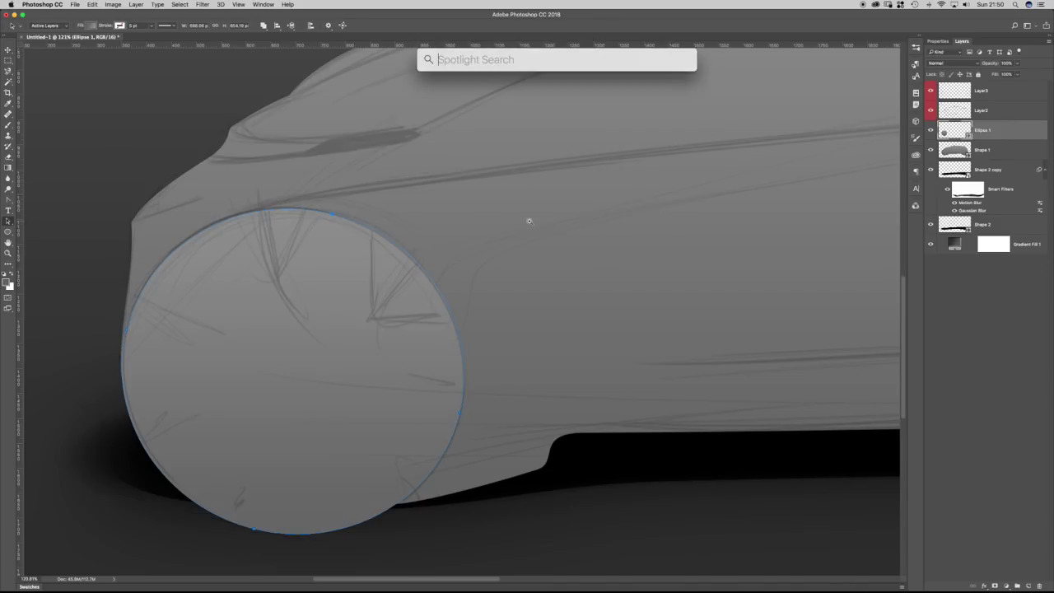
drag(554, 227, 532, 223)
click(350, 219)
click(412, 197)
key(super+space)
drag(571, 229, 500, 226)
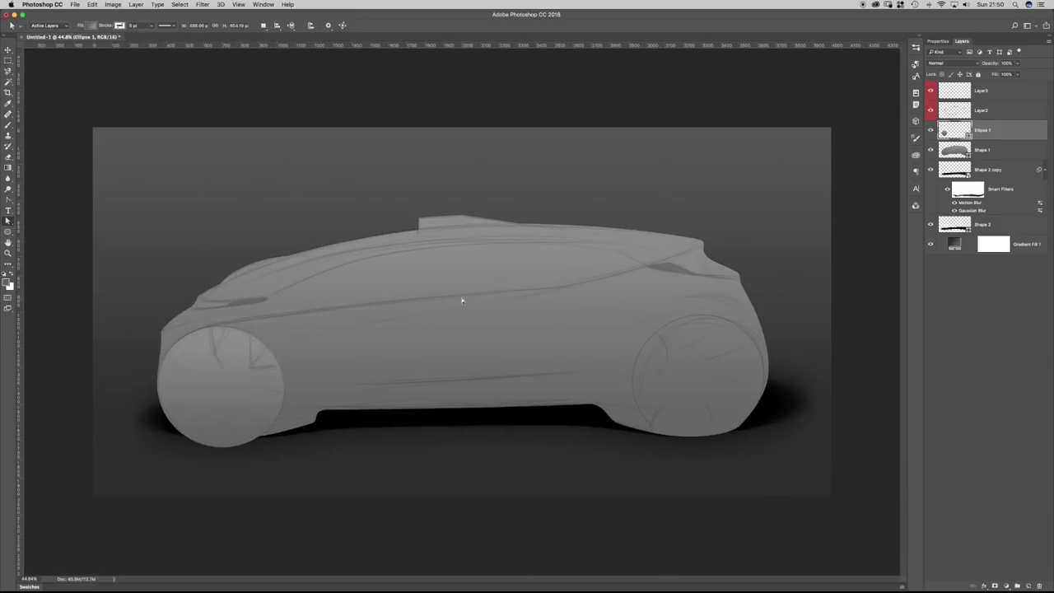
key(u)
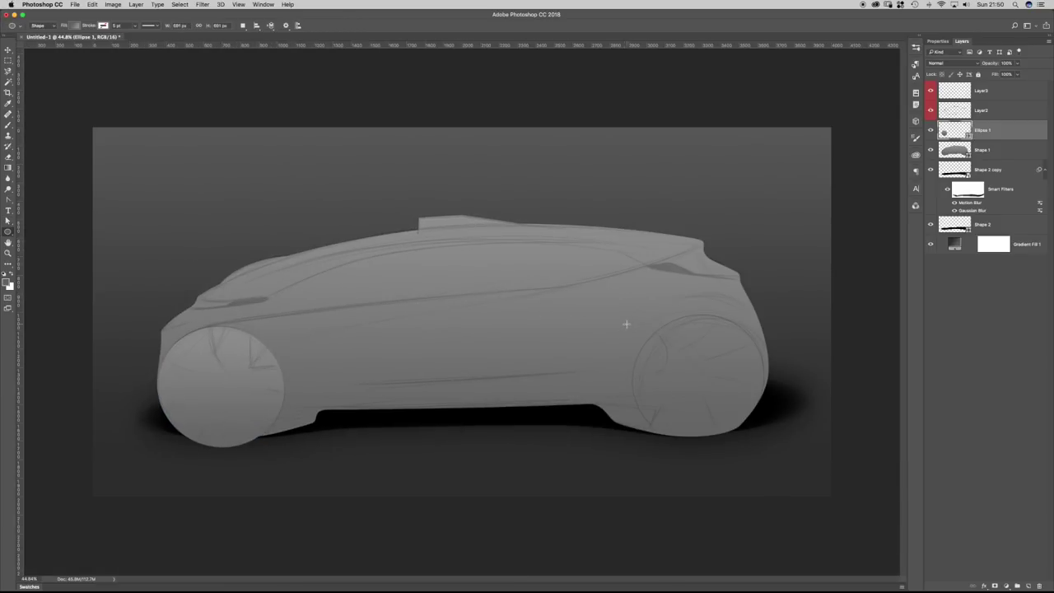
drag(630, 319, 753, 444)
drag(737, 383, 763, 382)
Free Transform the rear wheel circle, rotating it about -36° and stretching its sides to match the sketched wheel.
key(super+t)
mouse_move(533, 177)
mouse_down()
mouse_move(419, 182)
mouse_move(417, 207)
mouse_up()
drag(590, 311, 610, 306)
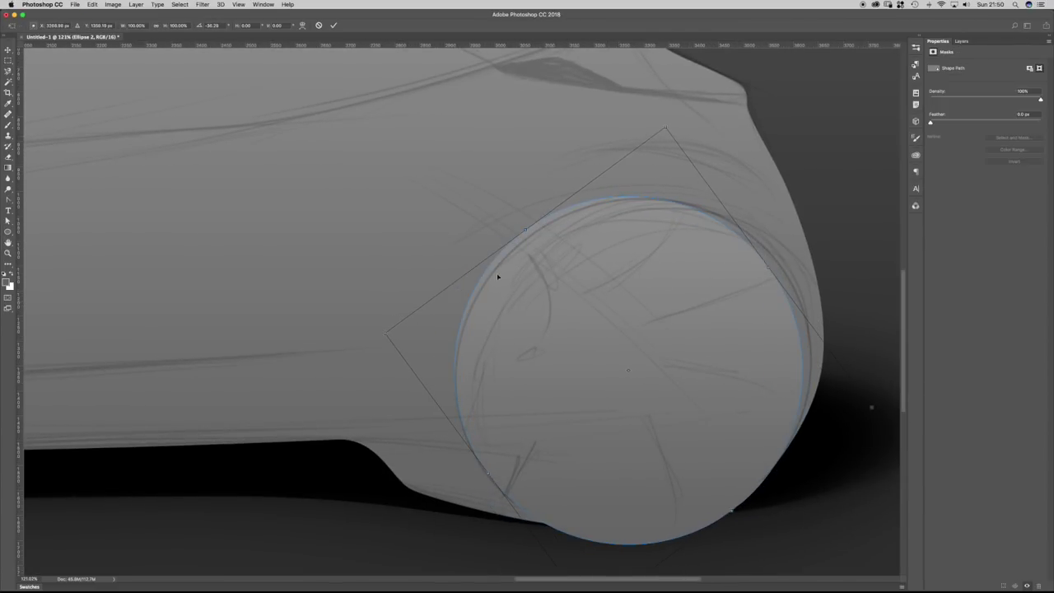
drag(527, 230, 529, 234)
drag(769, 270, 779, 259)
drag(536, 231, 537, 230)
drag(736, 508, 736, 501)
drag(487, 474, 488, 476)
key(u)
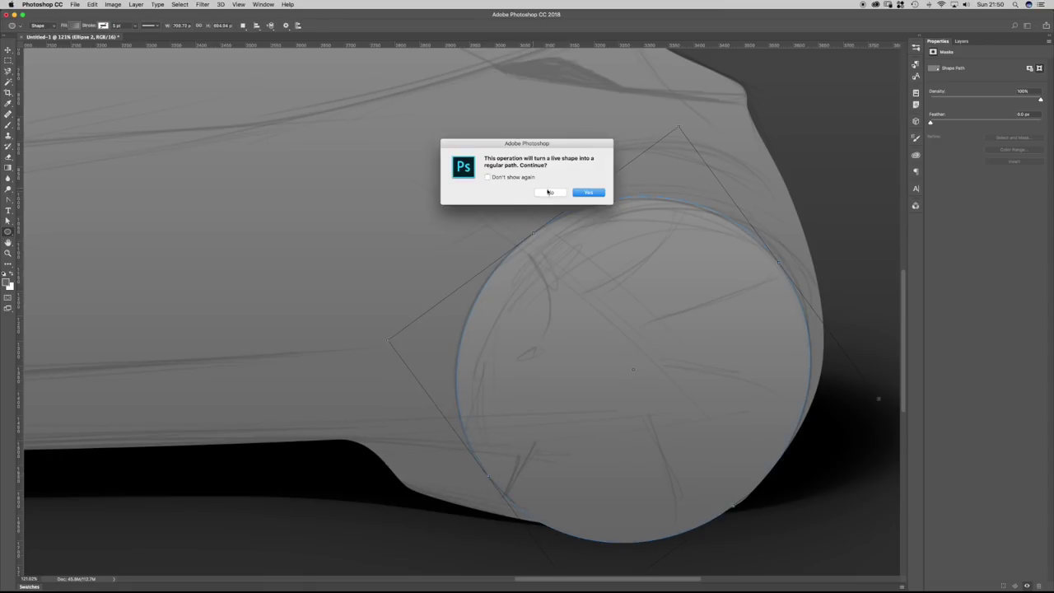
click(551, 192)
Widen the rear wheel ellipse slightly toward the car's rear with Free Transform, to about 714 px, and apply it.
key(super+t)
key(Escape)
key(super+t)
drag(808, 369, 813, 361)
key(Return)
click(454, 165)
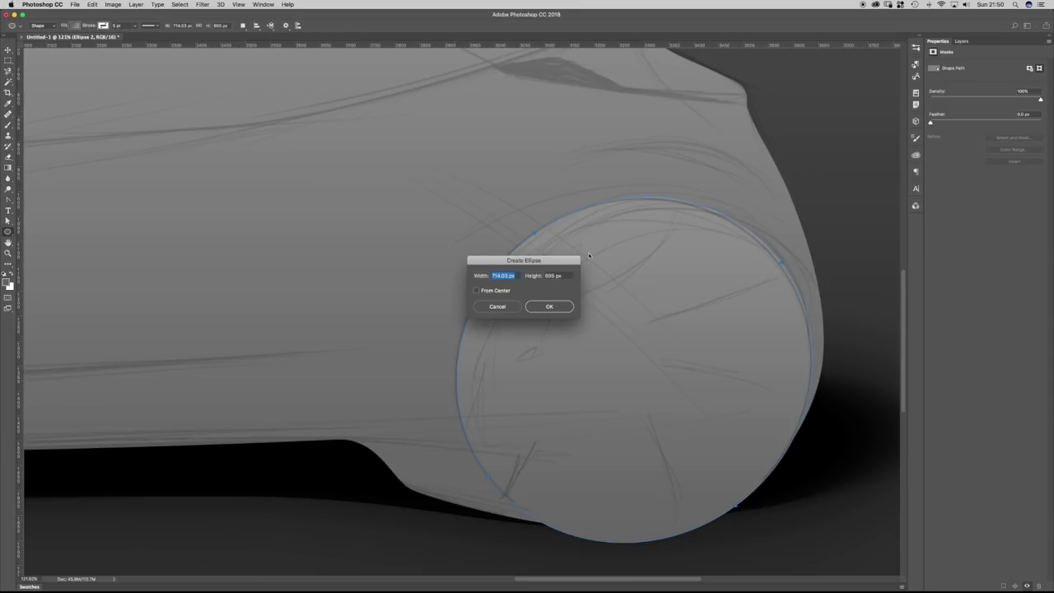
Merge the Ellipse 1 and Ellipse 2 wheel layers into a single shape layer.
click(499, 311)
click(961, 41)
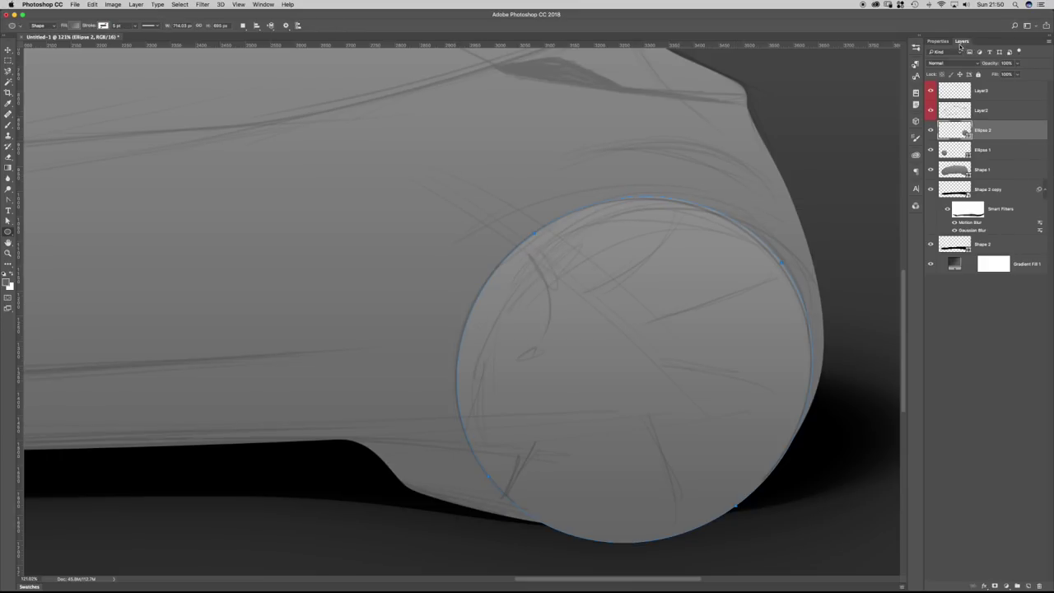
drag(500, 166, 449, 167)
drag(287, 64, 371, 200)
drag(492, 328, 513, 323)
shift+click(990, 148)
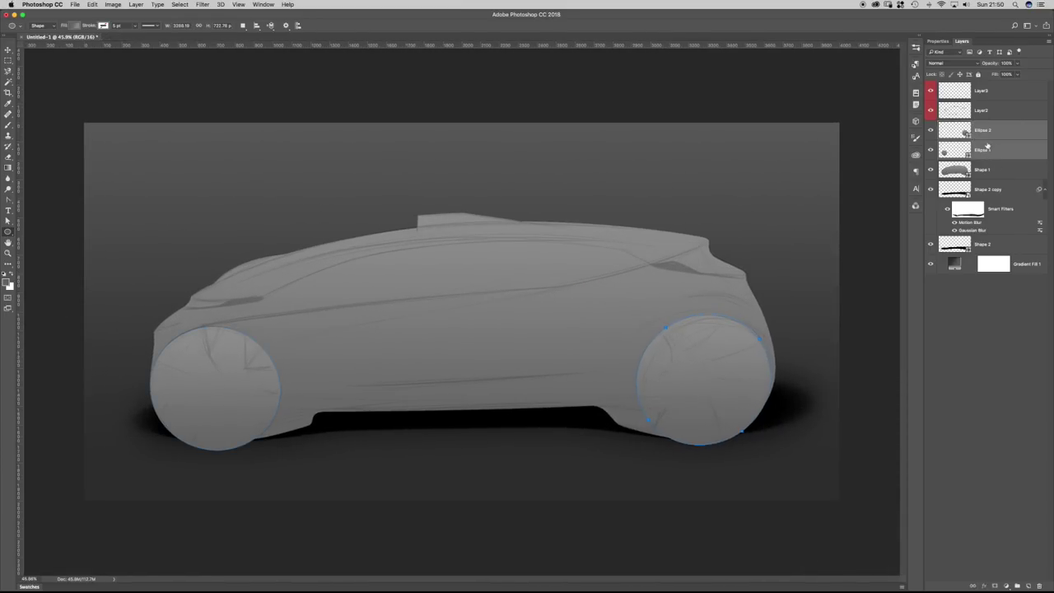
right_click(1011, 135)
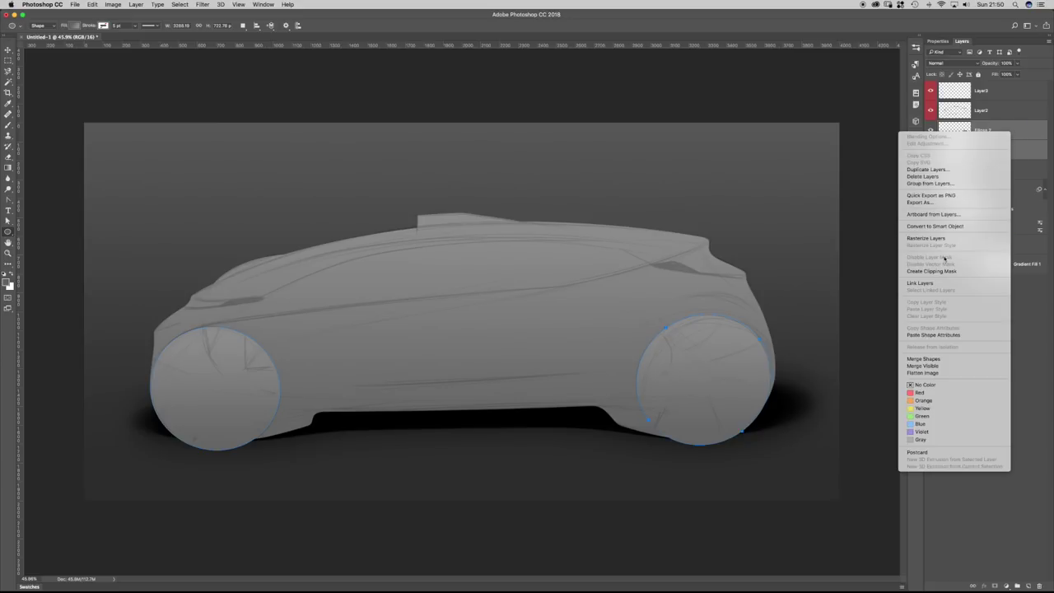
click(923, 358)
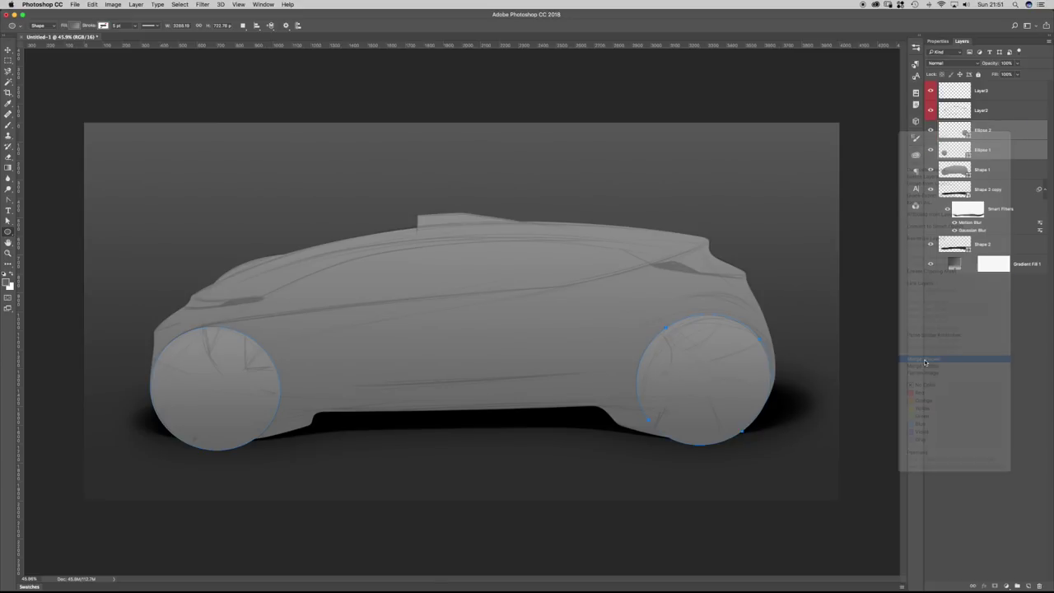
click(701, 234)
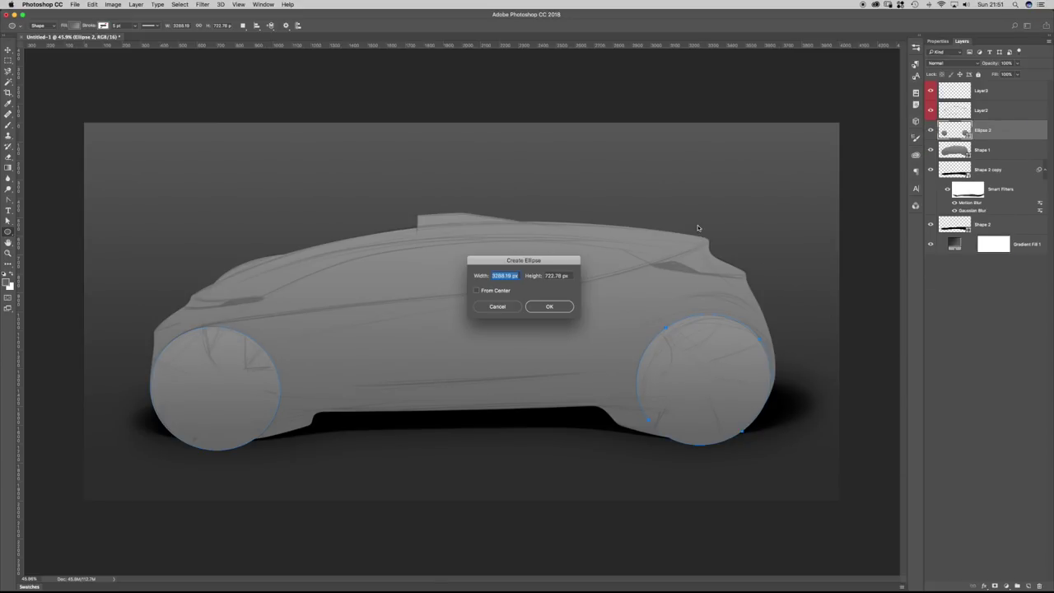
click(496, 305)
Isolate the merged wheel shapes by hiding the other artwork layers, inspect both circle paths, and restore the layers' visibility.
key(a)
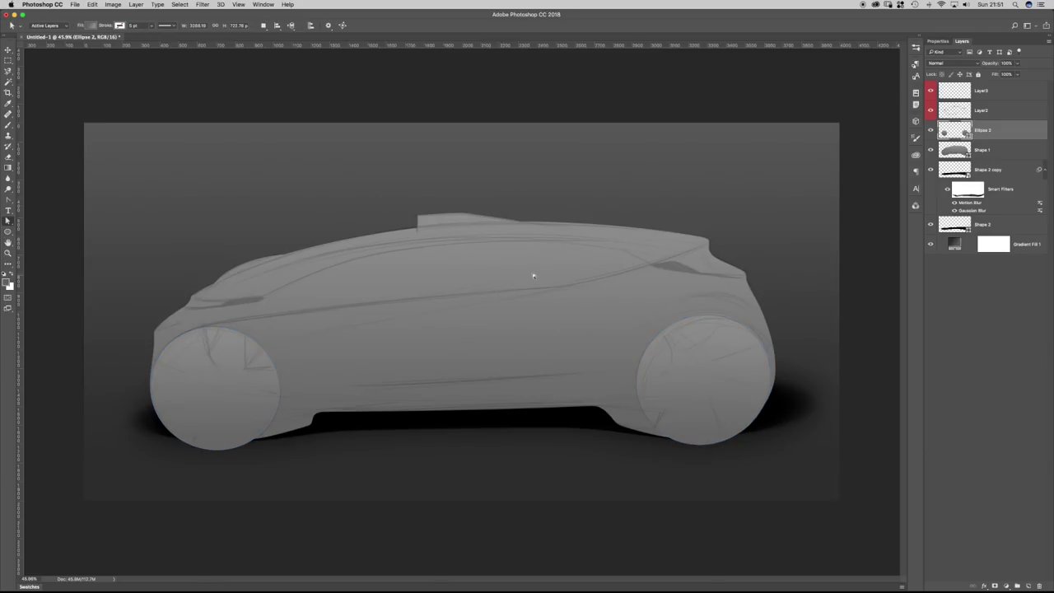
drag(930, 152, 930, 227)
drag(930, 117, 930, 86)
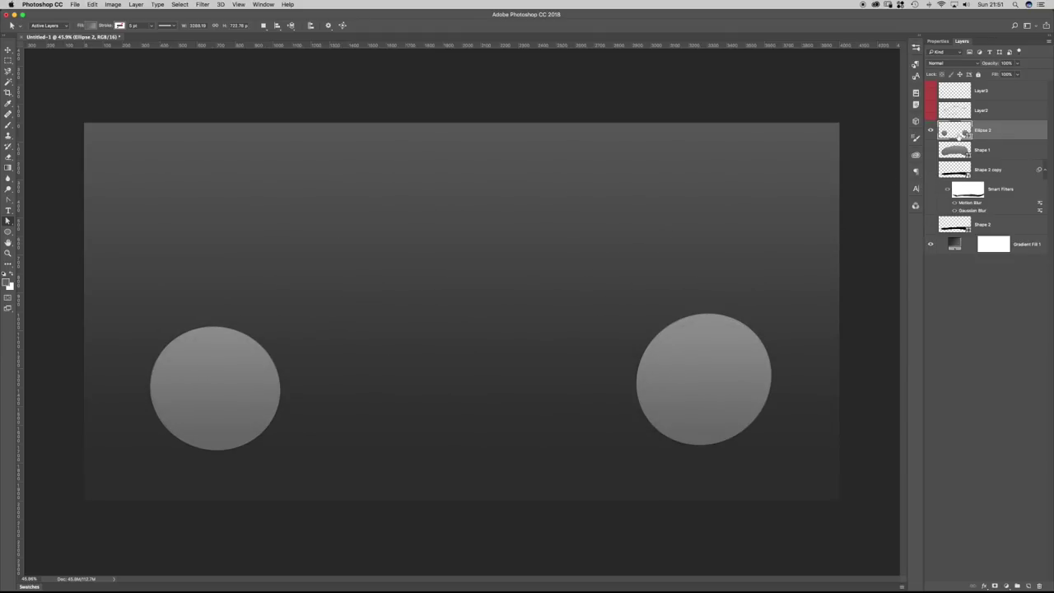
click(451, 369)
click(224, 318)
drag(703, 272, 783, 384)
click(802, 416)
drag(930, 152, 931, 171)
drag(929, 90, 929, 110)
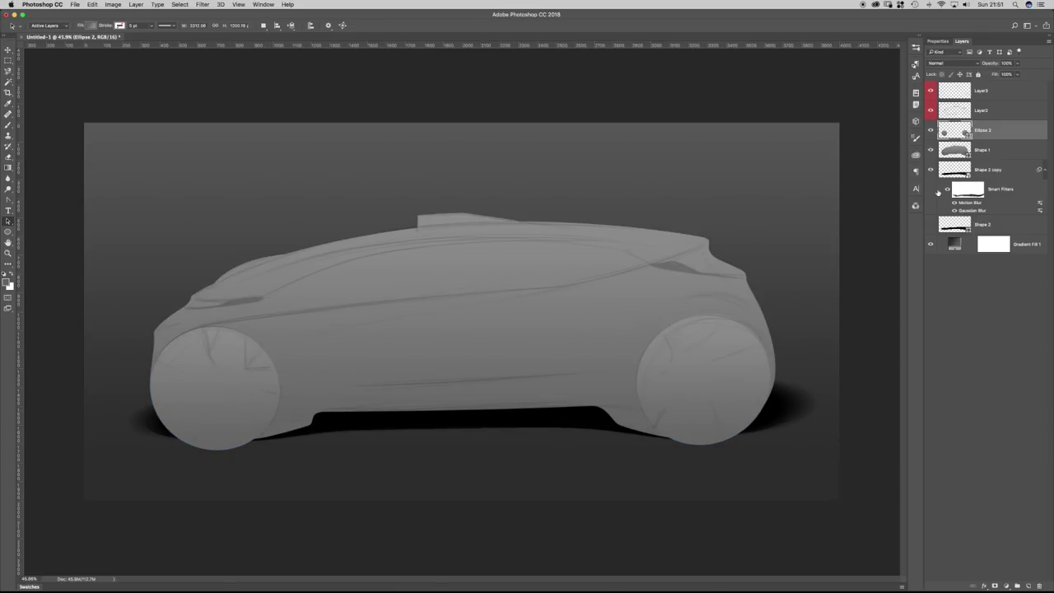
click(930, 224)
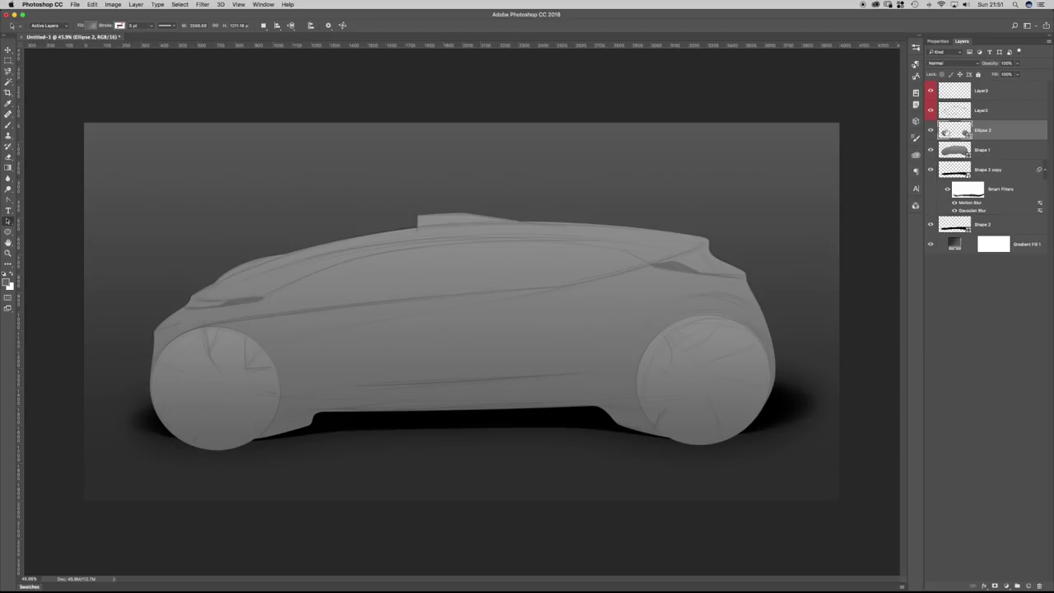
Change the merged wheel shapes' fill from a gradient to solid black.
click(93, 27)
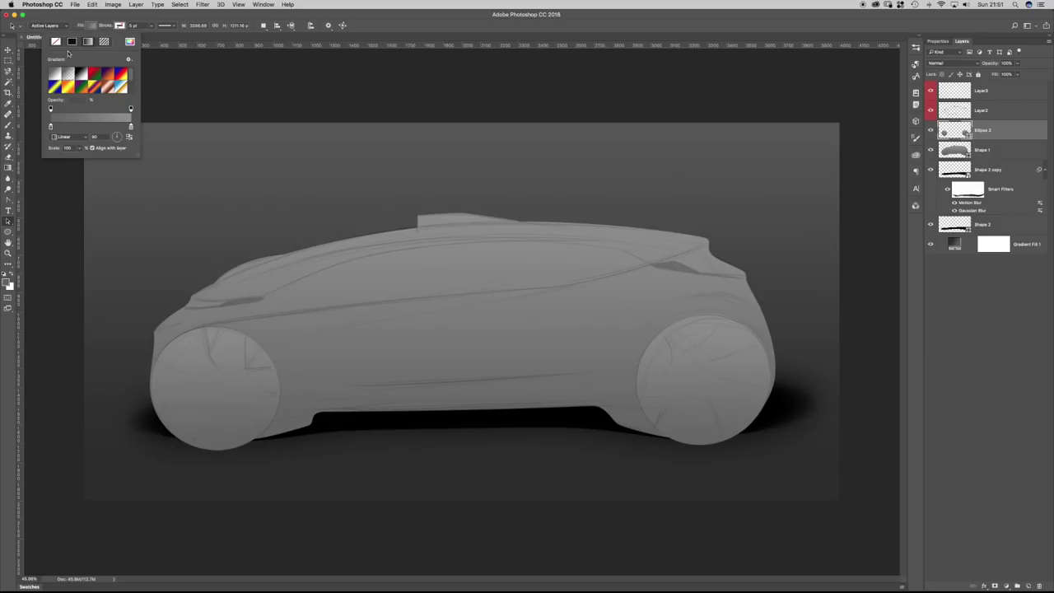
click(72, 42)
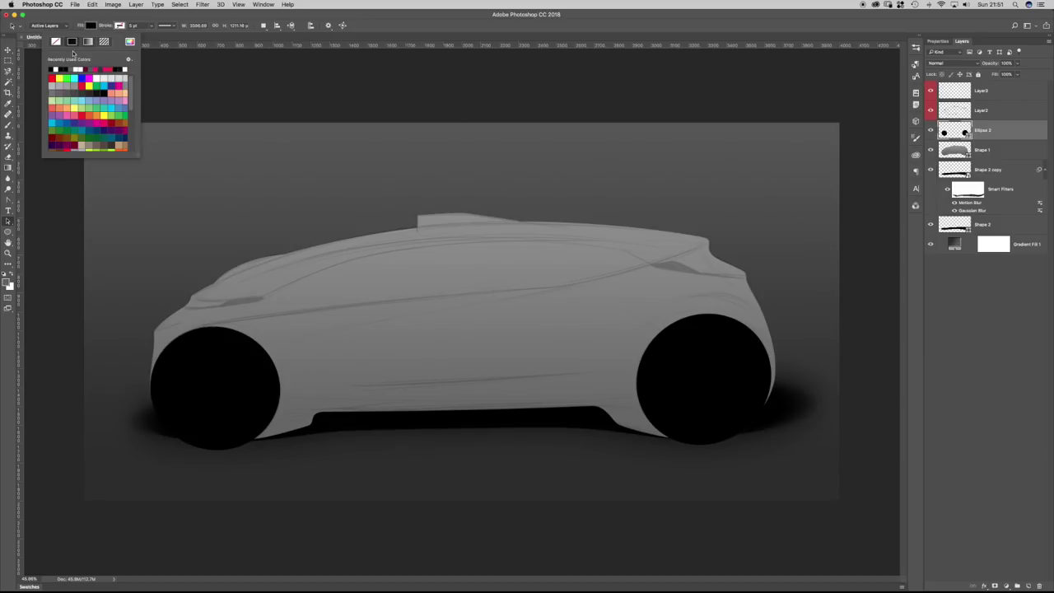
click(387, 73)
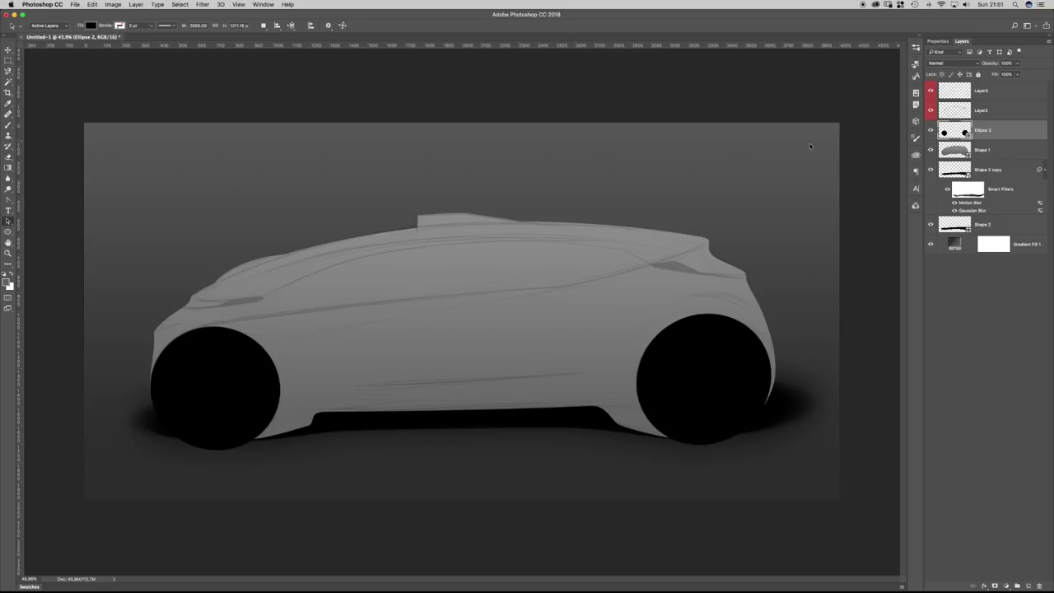
Copy both wheel circle paths into the Shape 1 car body layer and hide the black Ellipse 2 wheel layer.
click(680, 327)
click(240, 332)
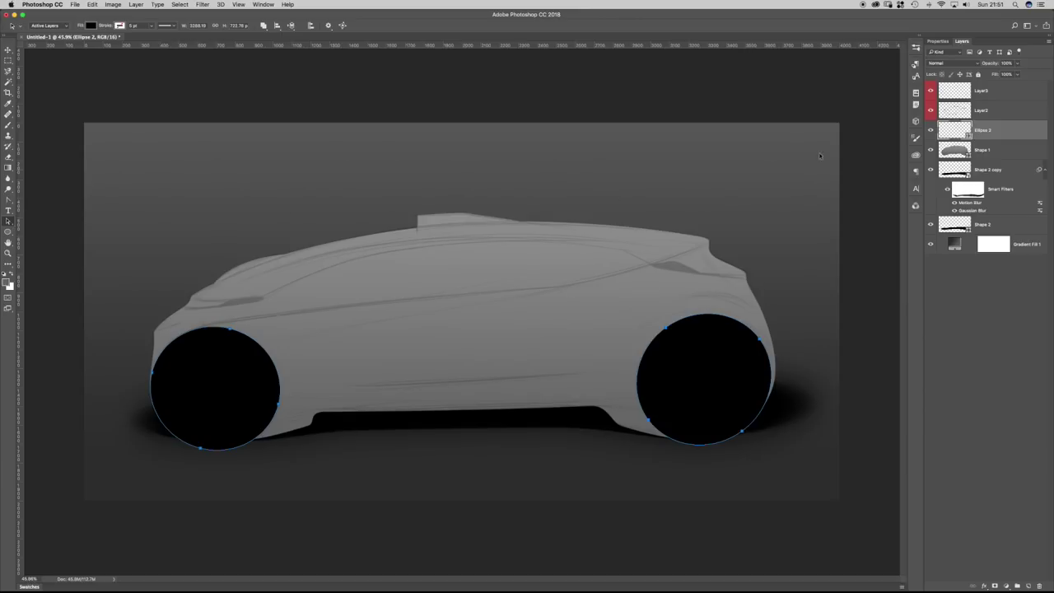
click(955, 154)
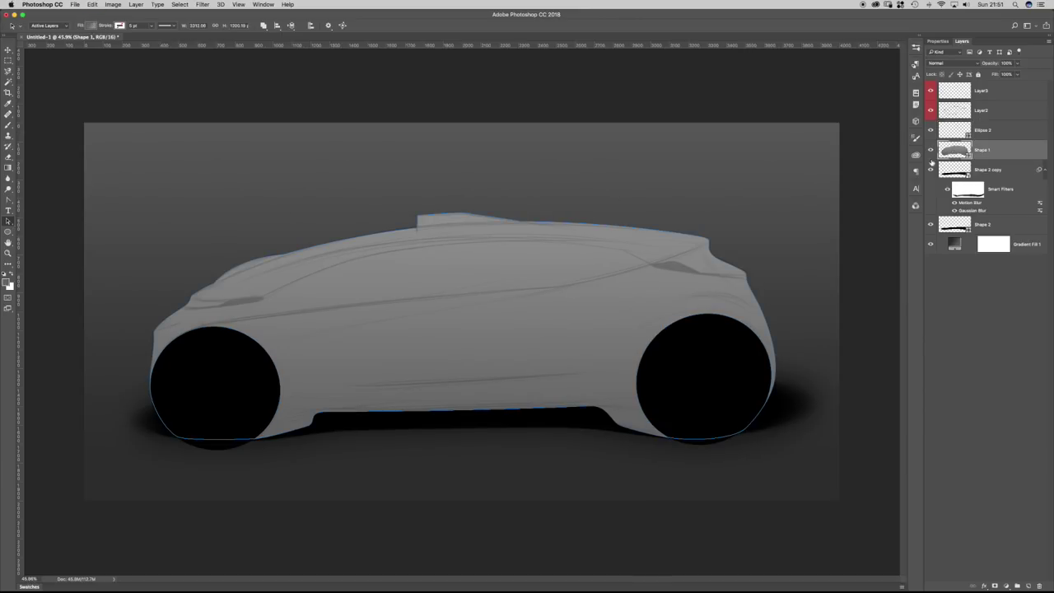
key(super+v)
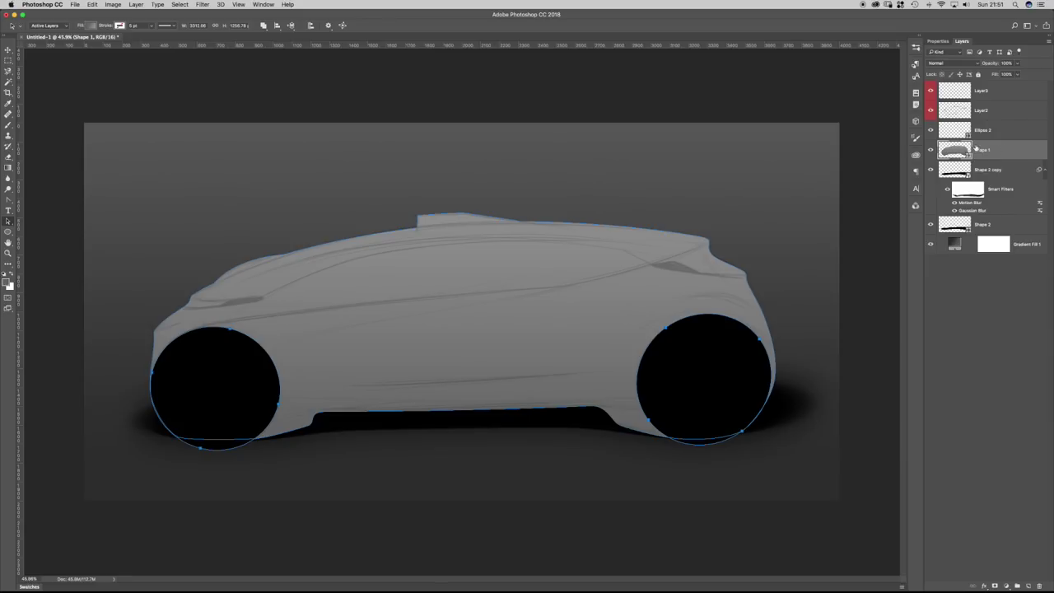
drag(931, 130, 931, 150)
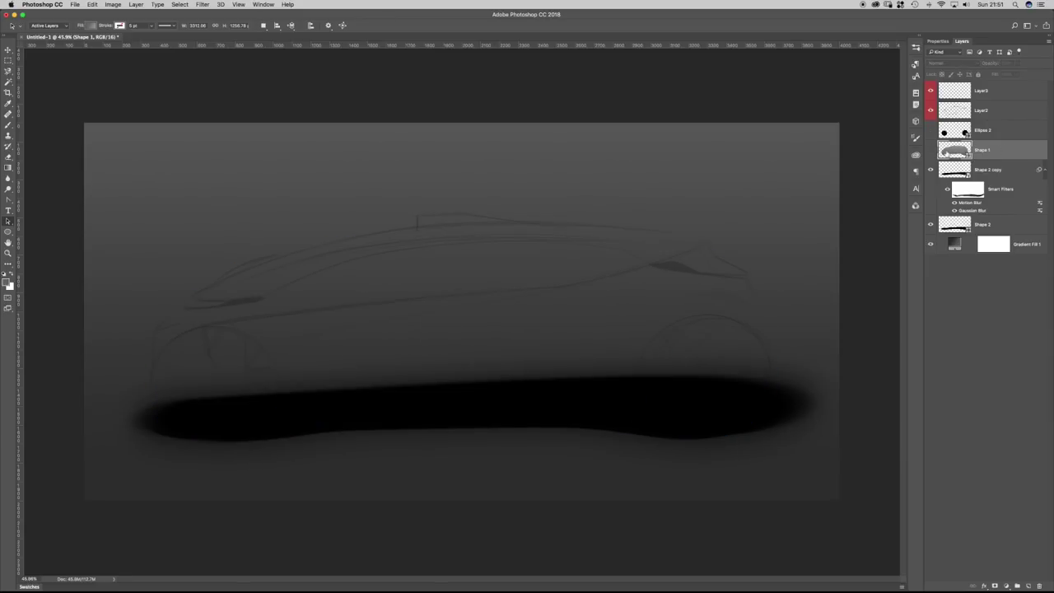
click(930, 150)
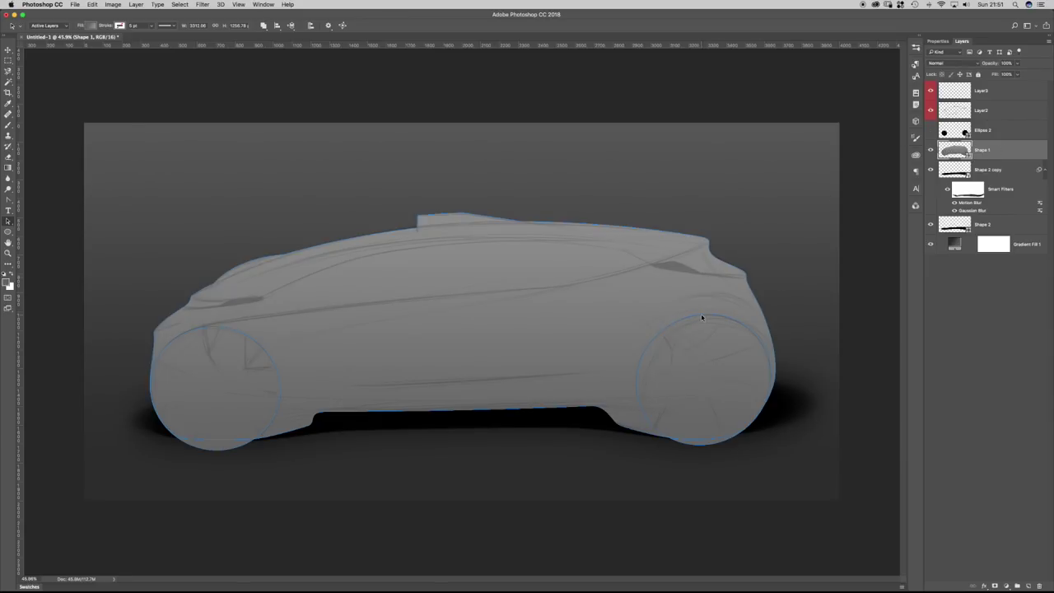
click(840, 262)
drag(840, 261, 139, 504)
click(799, 286)
click(227, 193)
click(202, 327)
click(676, 322)
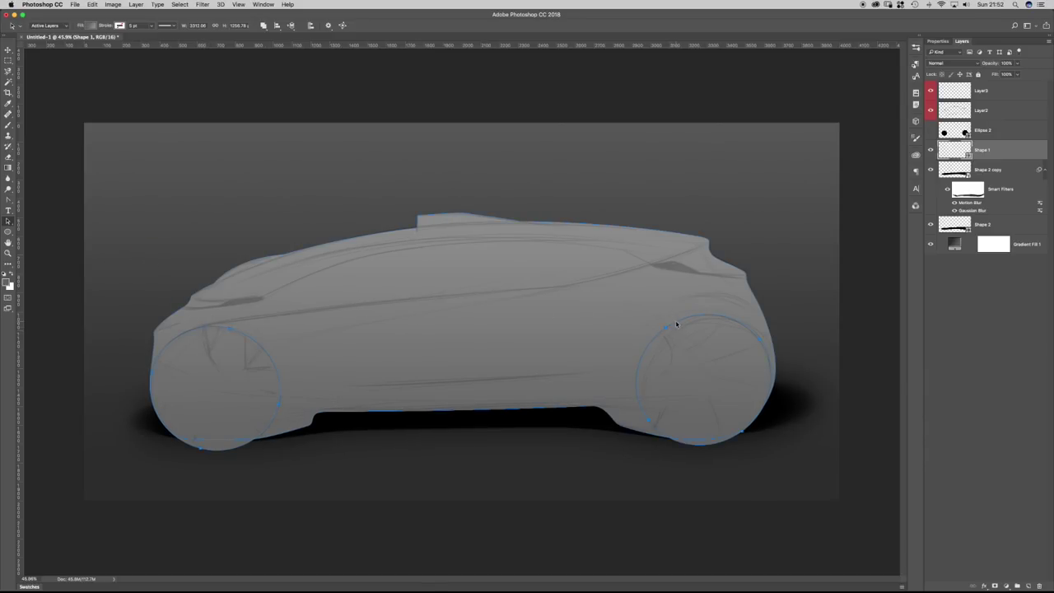
click(291, 26)
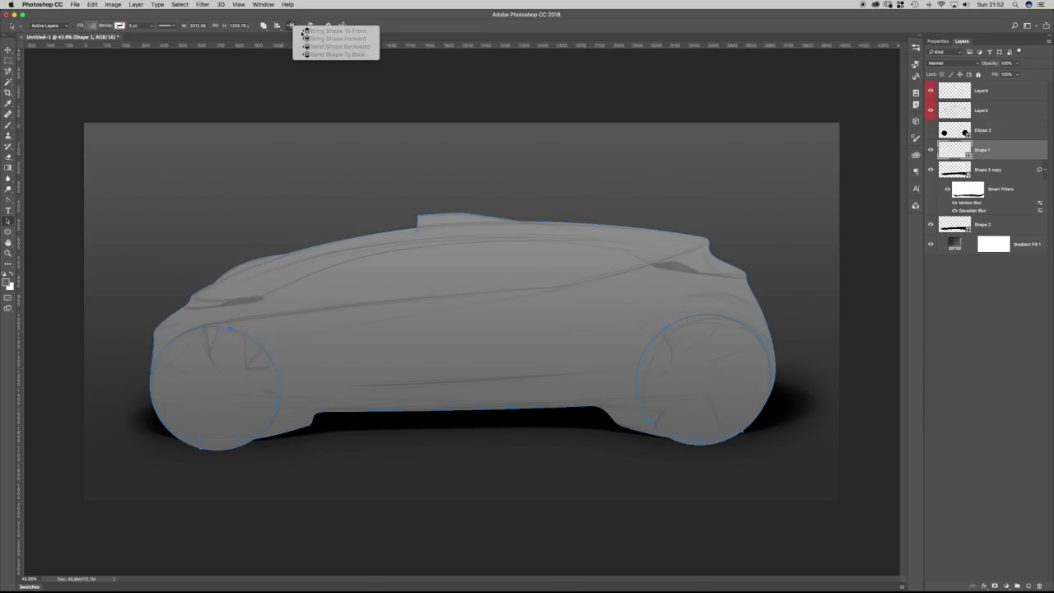
click(515, 66)
Bring the pasted rear wheel circle to the front of the body layer's shape stack, and send it to the back.
click(800, 306)
click(701, 321)
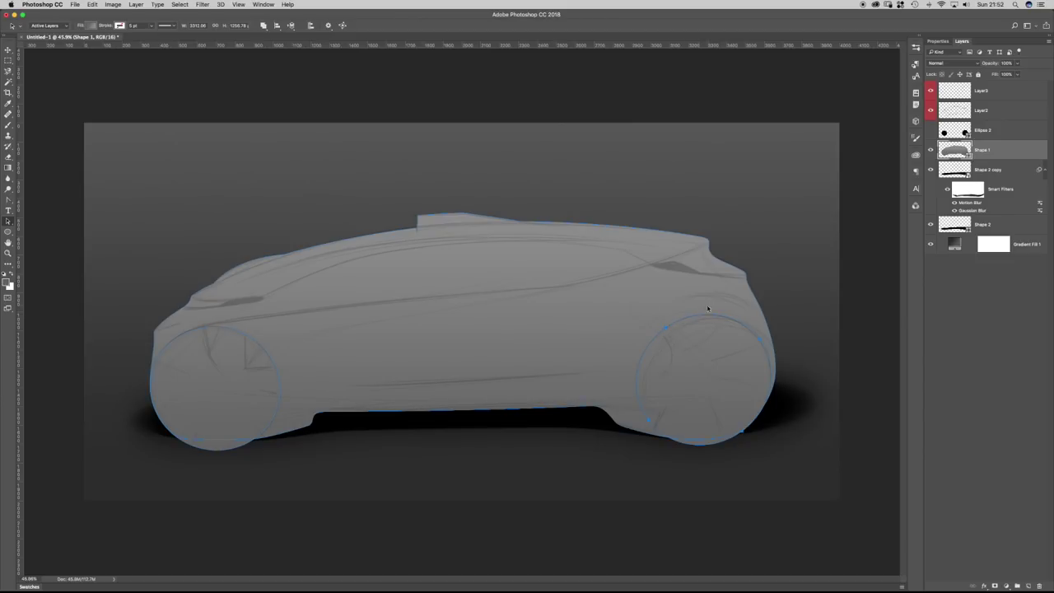
click(290, 26)
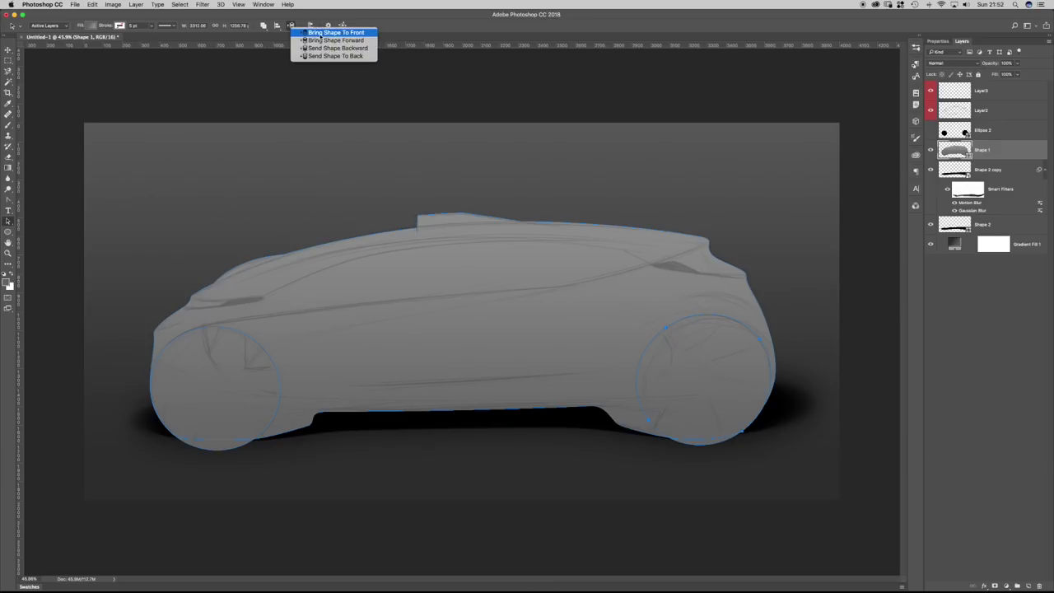
click(336, 32)
click(291, 26)
click(335, 52)
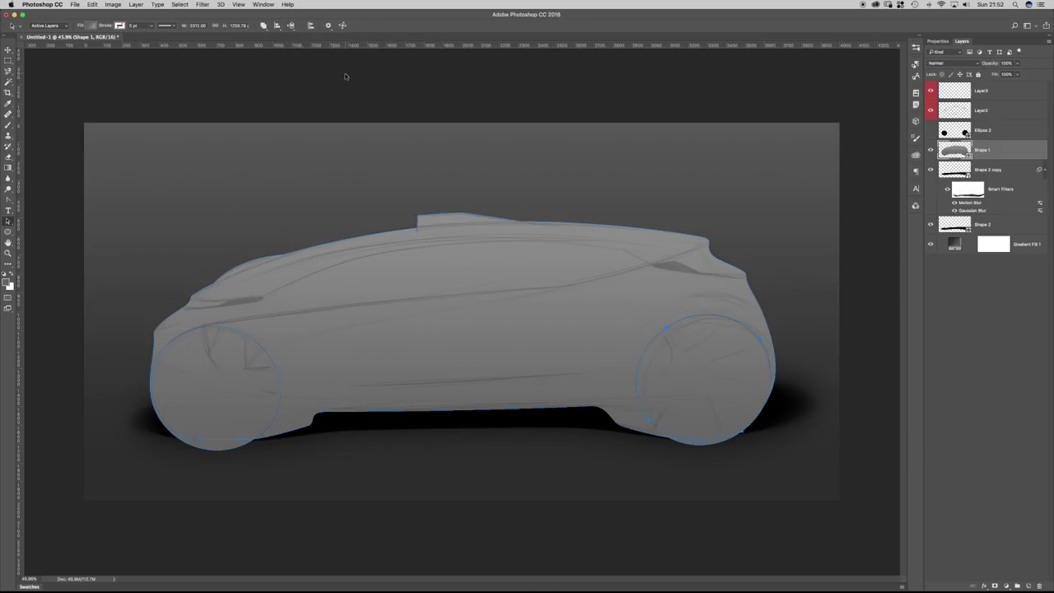
Bring the pasted front wheel circle to the front and set both wheel circles to Subtract Front Shape.
click(240, 336)
click(290, 26)
click(316, 33)
click(264, 26)
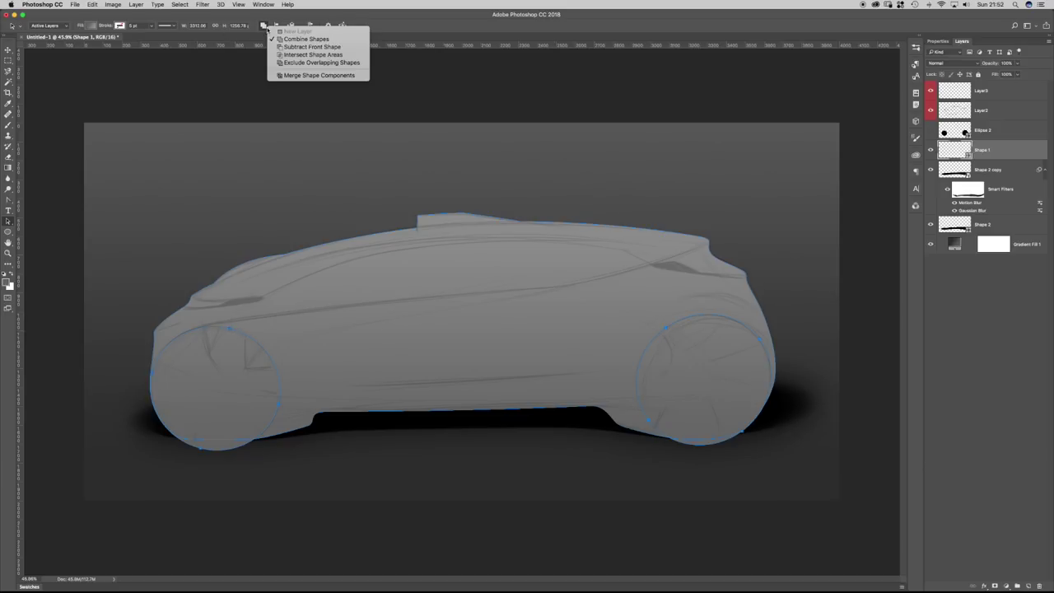
click(335, 48)
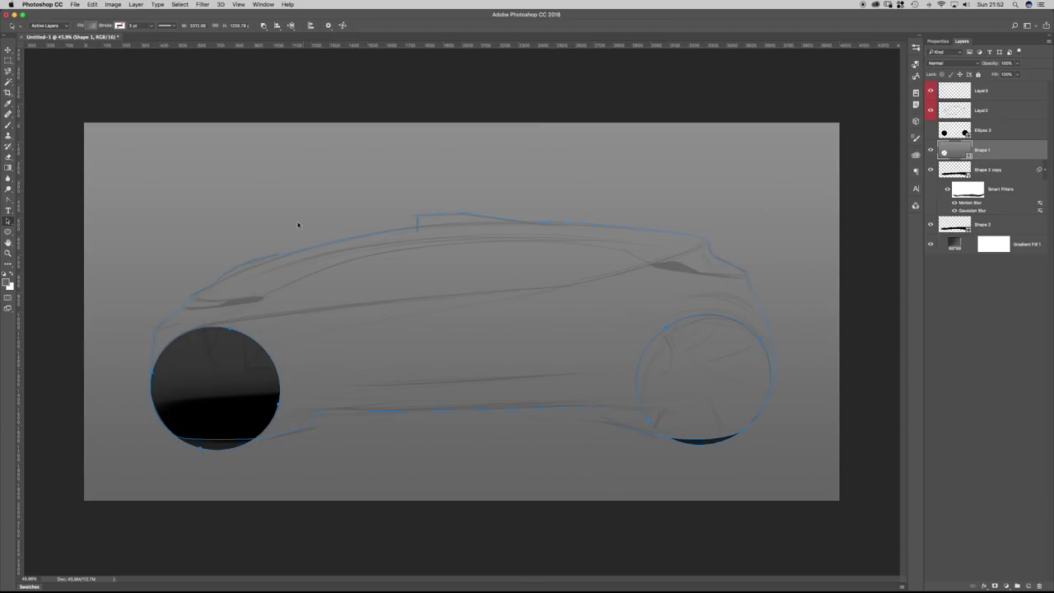
Send the car body path backward beneath both wheel circles so that they cut the wheel openings out of the body.
click(221, 95)
click(330, 250)
click(291, 25)
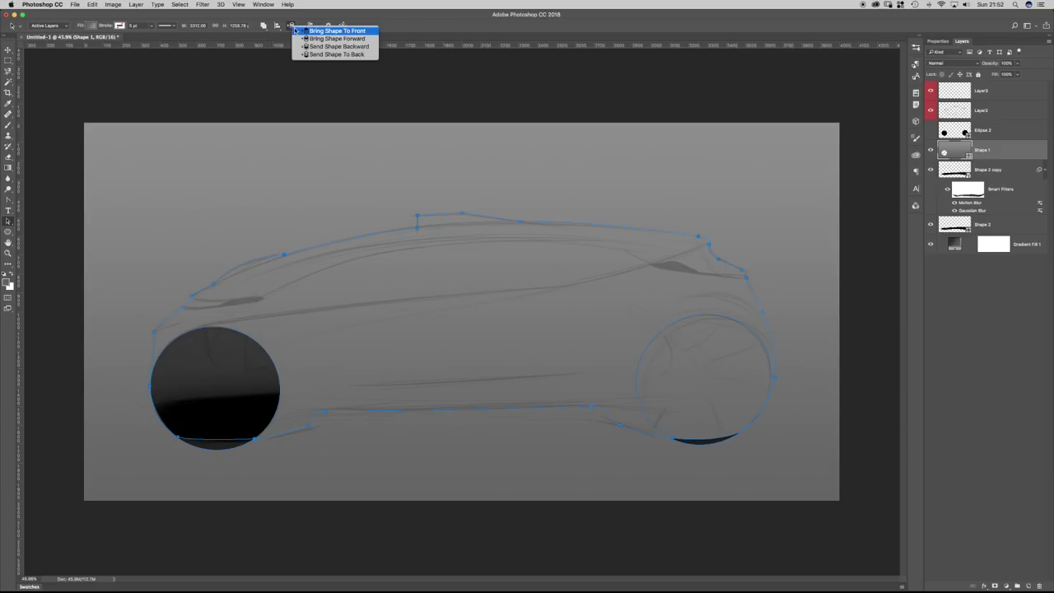
click(344, 47)
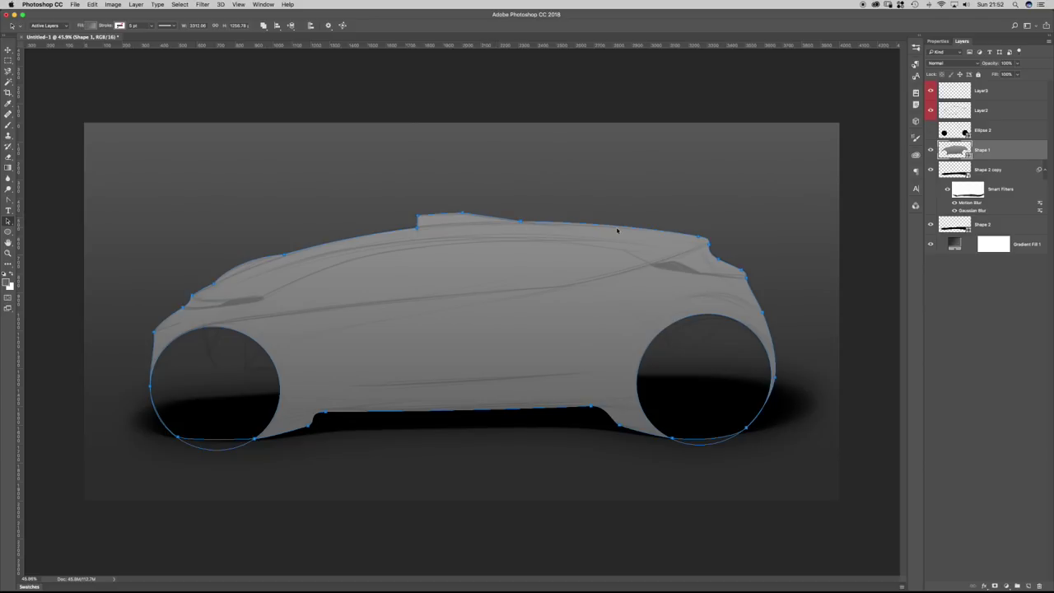
click(291, 26)
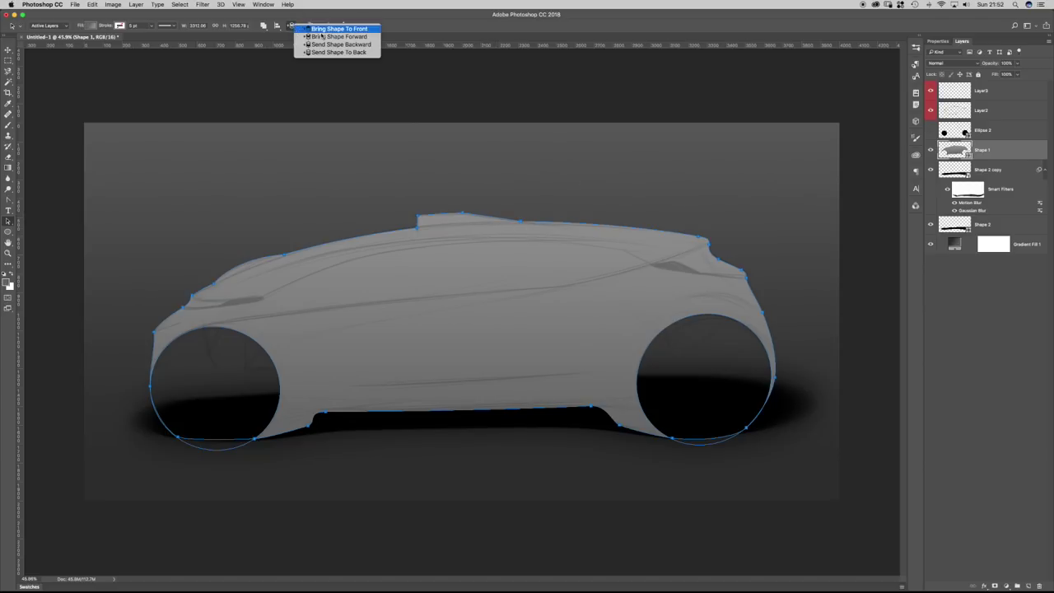
click(223, 129)
Send the front wheel circle to the back of the shape stack, return it to the front, and dismiss the path selection.
click(133, 294)
click(192, 332)
click(291, 25)
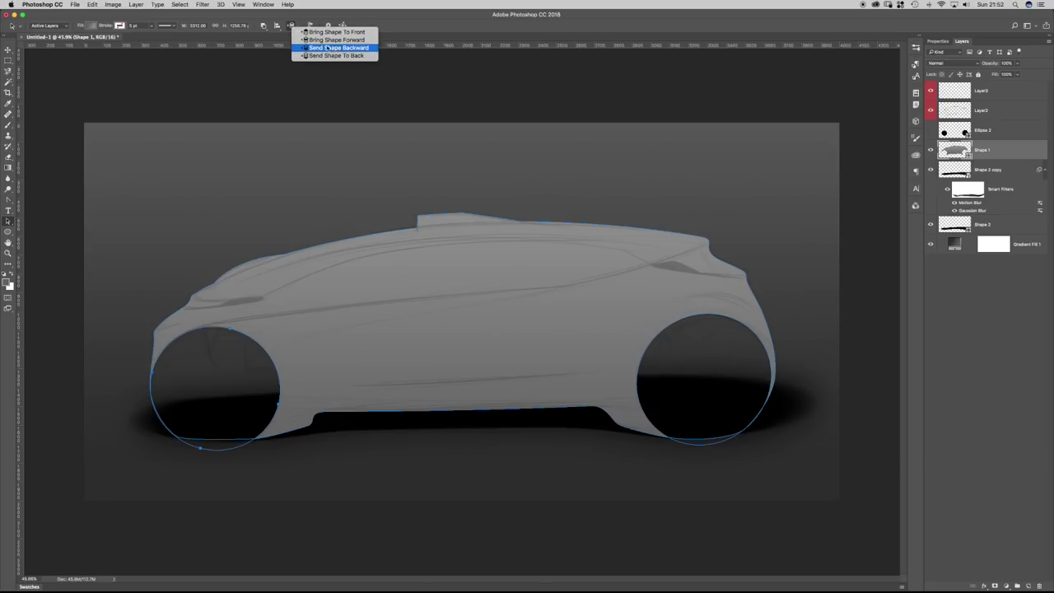
click(342, 56)
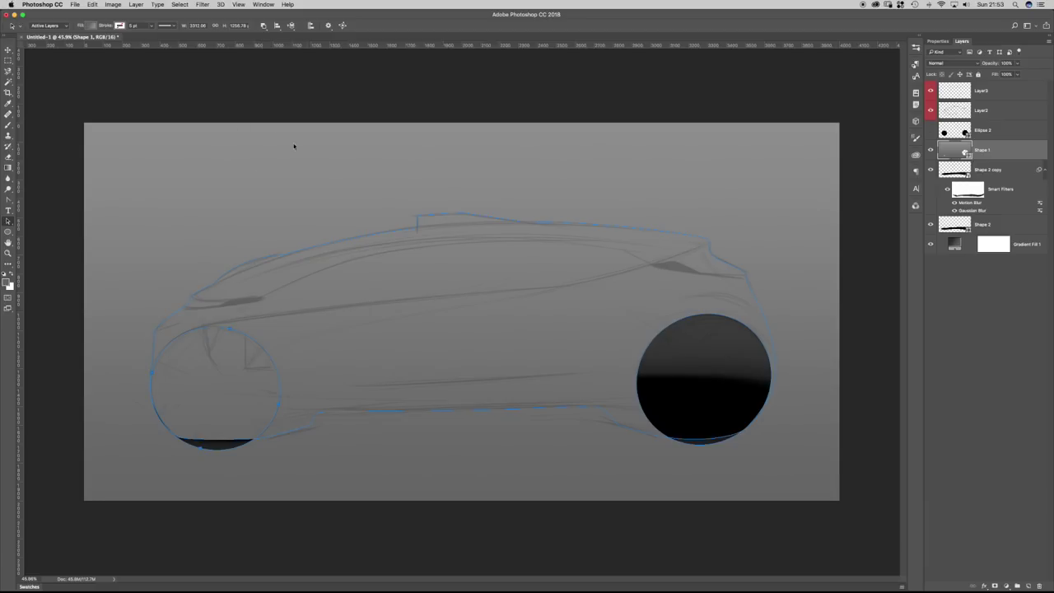
click(290, 26)
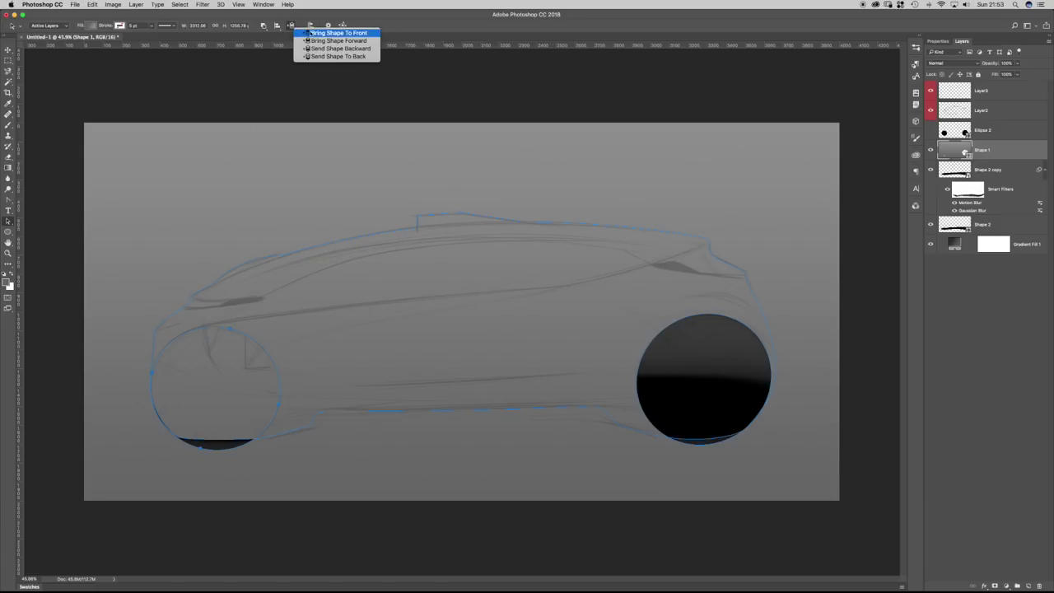
click(328, 32)
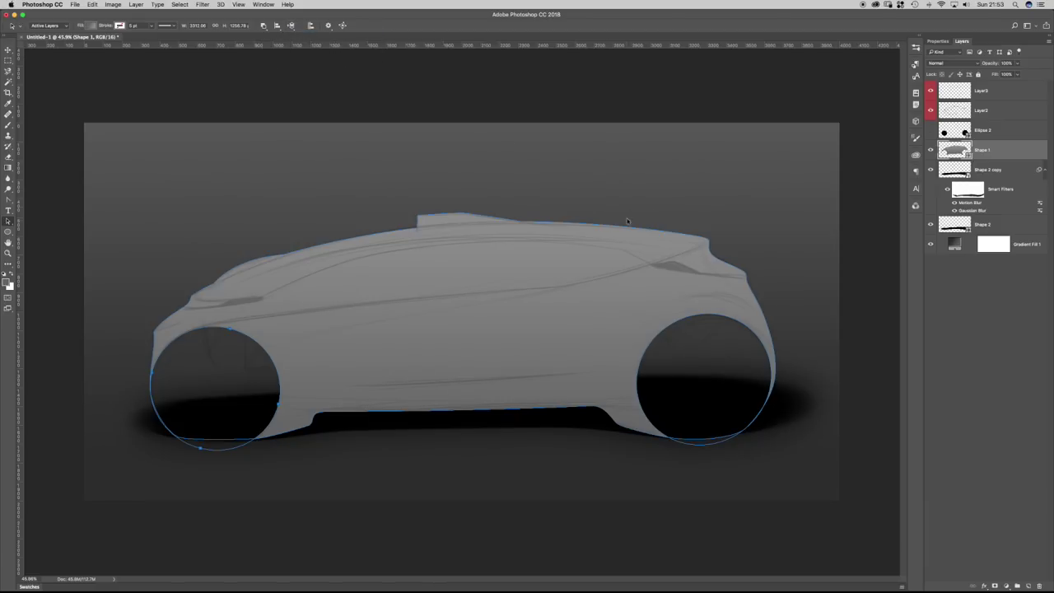
key(Return)
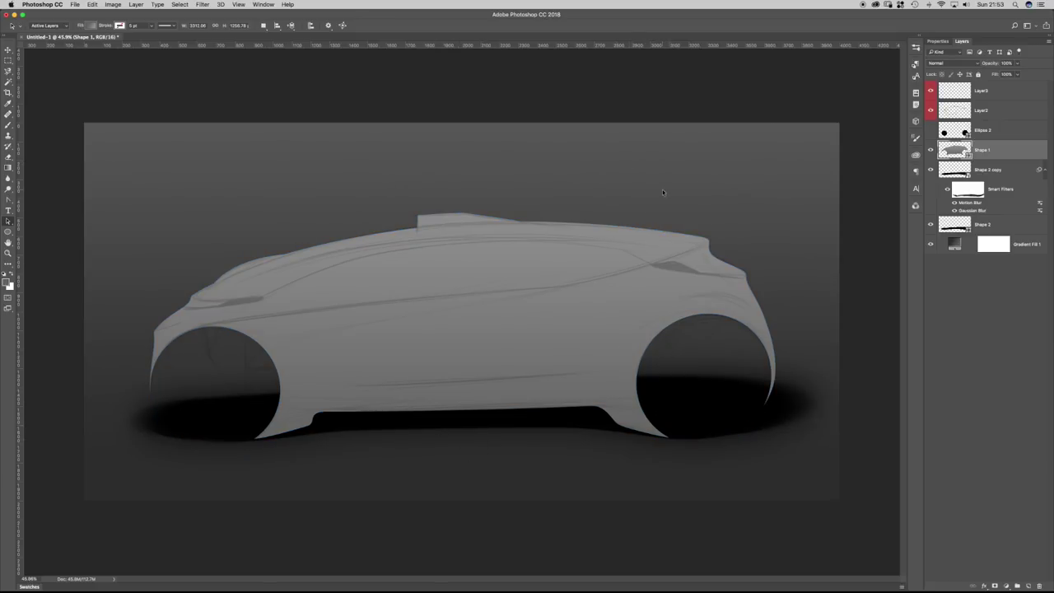
Set both wheel circle paths on the Shape 1 body layer to Intersect Shape Areas.
click(988, 171)
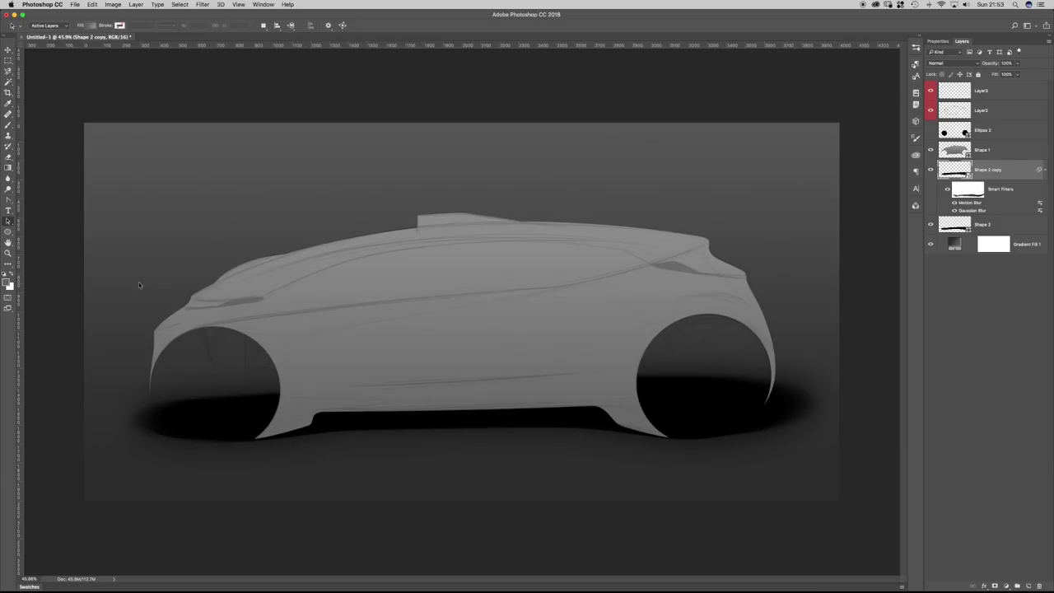
click(947, 152)
click(858, 498)
click(817, 478)
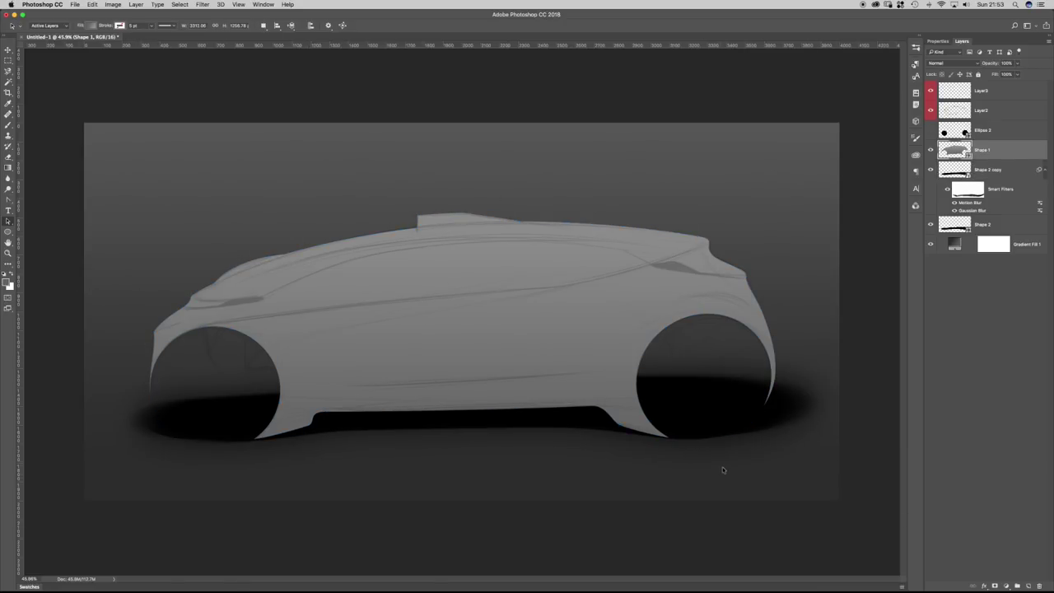
click(667, 331)
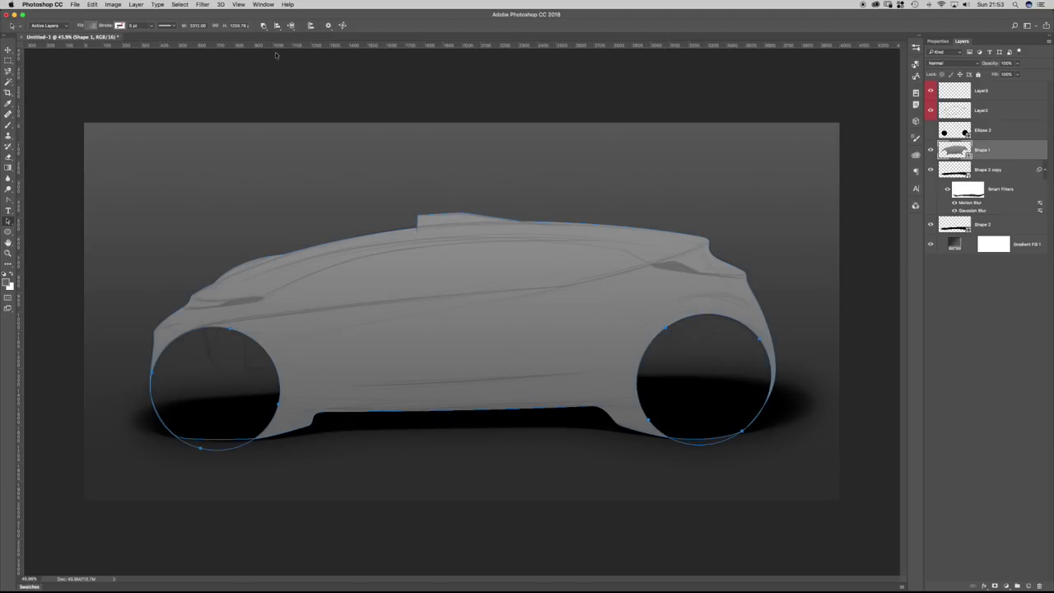
click(263, 25)
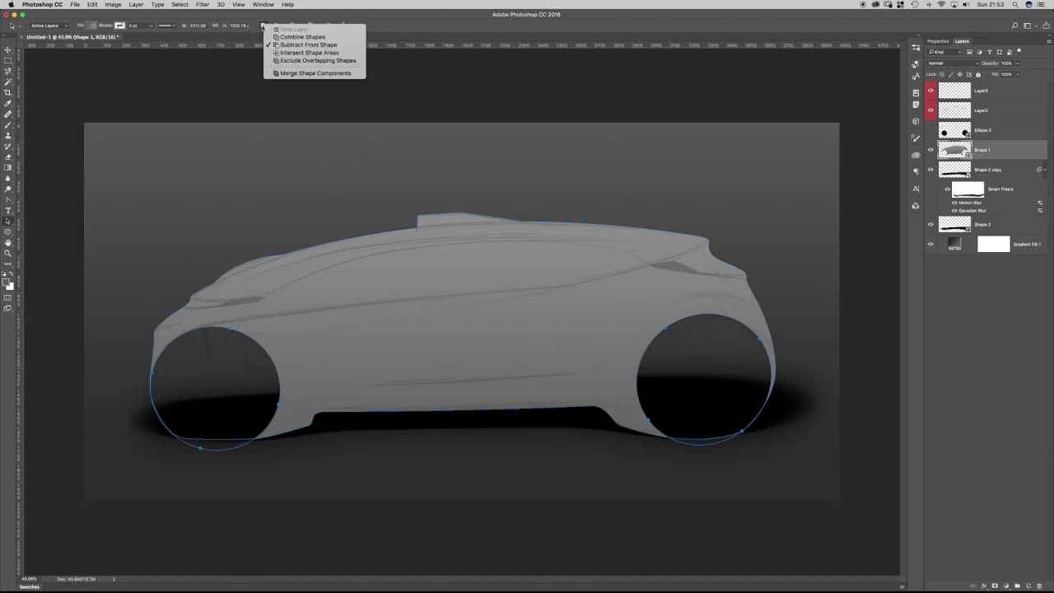
click(290, 54)
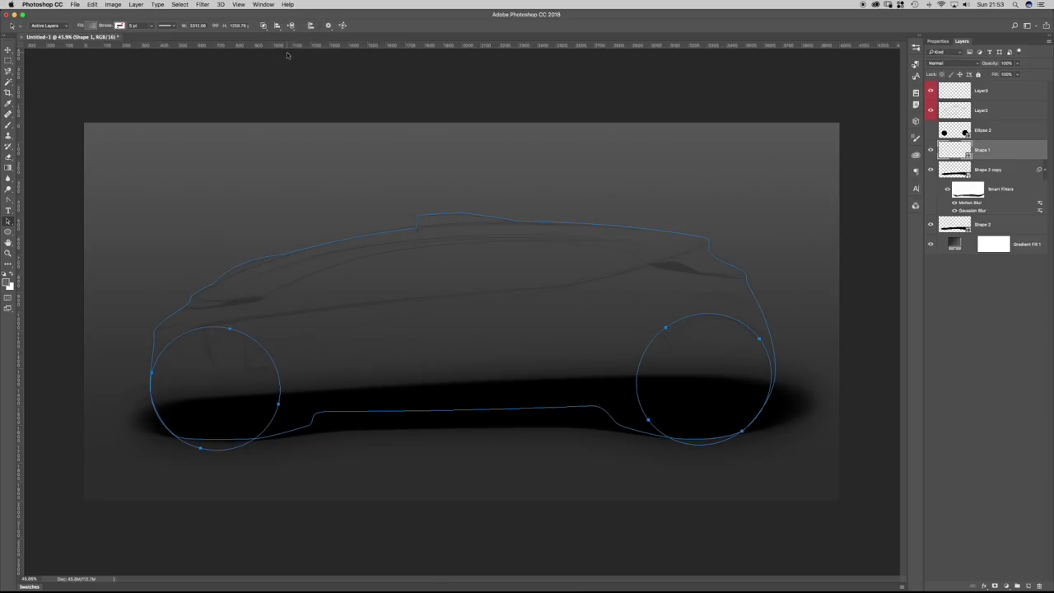
Send the car body path to the back of the shape stack, and bring it to the front again.
click(290, 25)
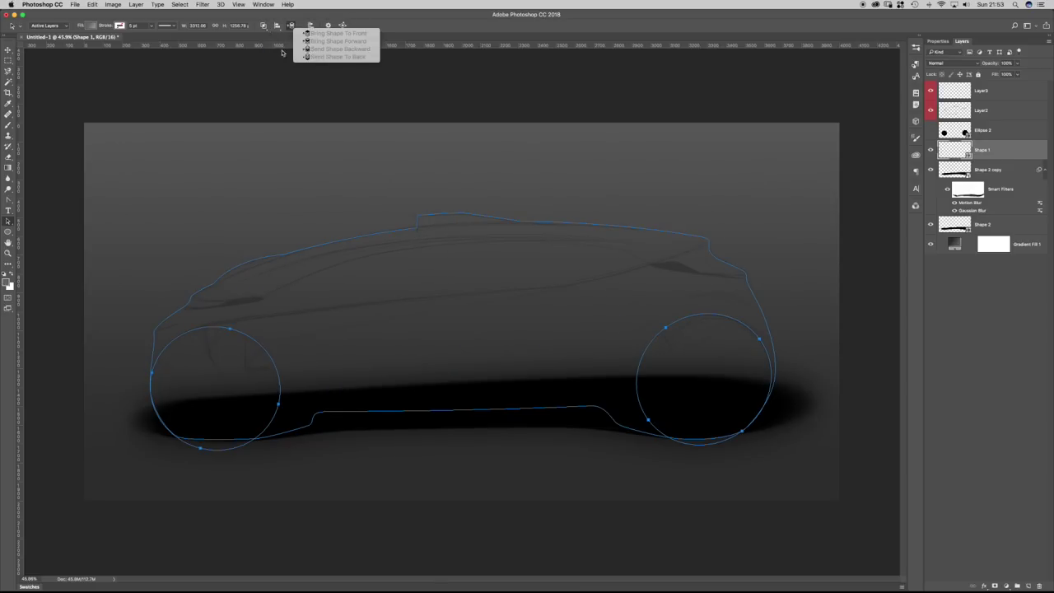
click(265, 27)
click(302, 188)
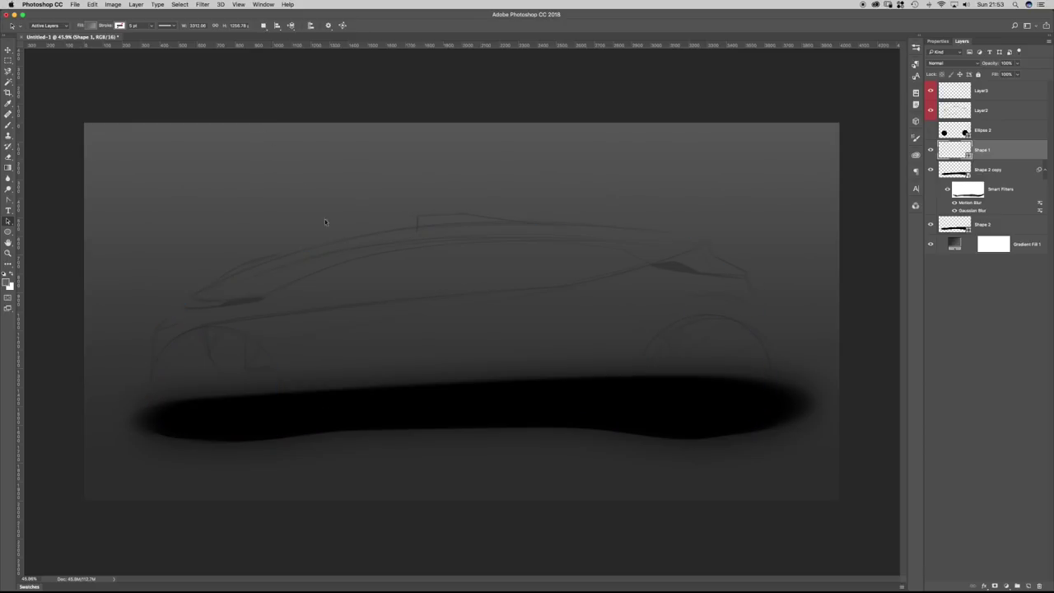
click(326, 239)
click(261, 26)
click(257, 38)
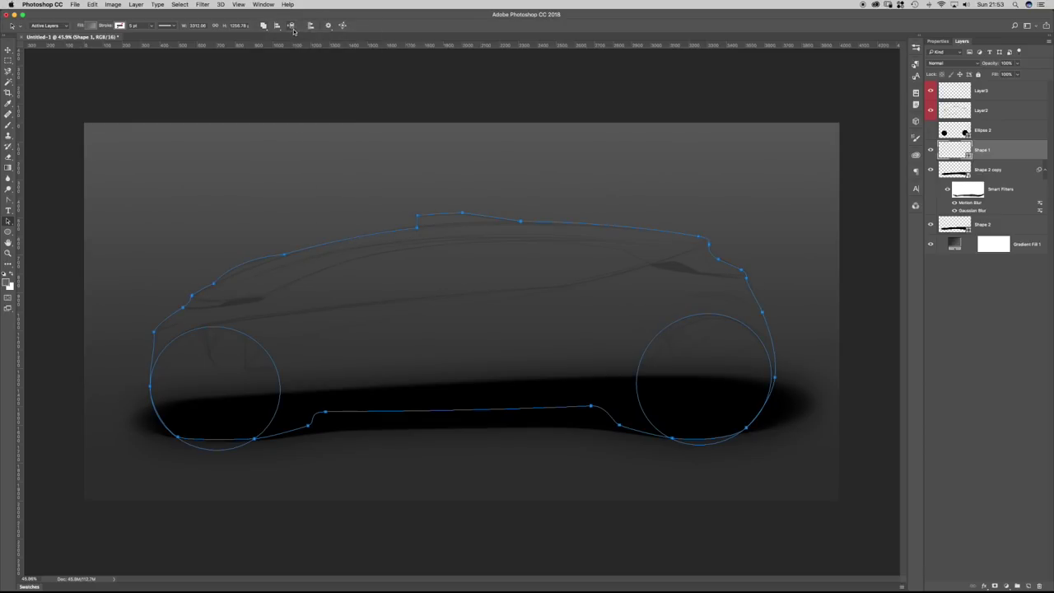
click(291, 26)
click(333, 56)
click(291, 26)
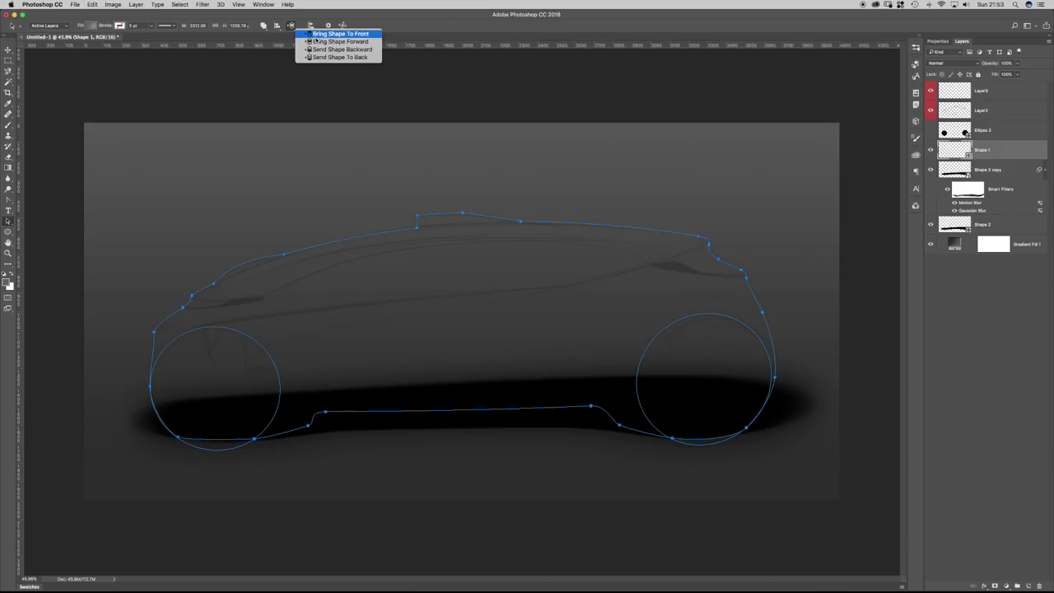
click(330, 34)
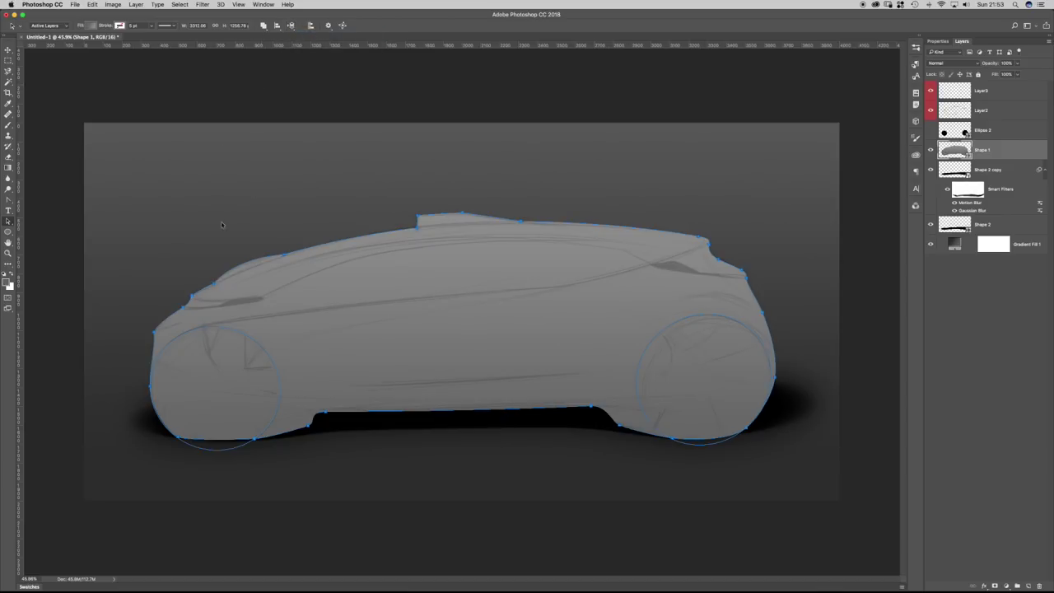
Set the wheel circle paths to Subtract Front Shape.
click(263, 26)
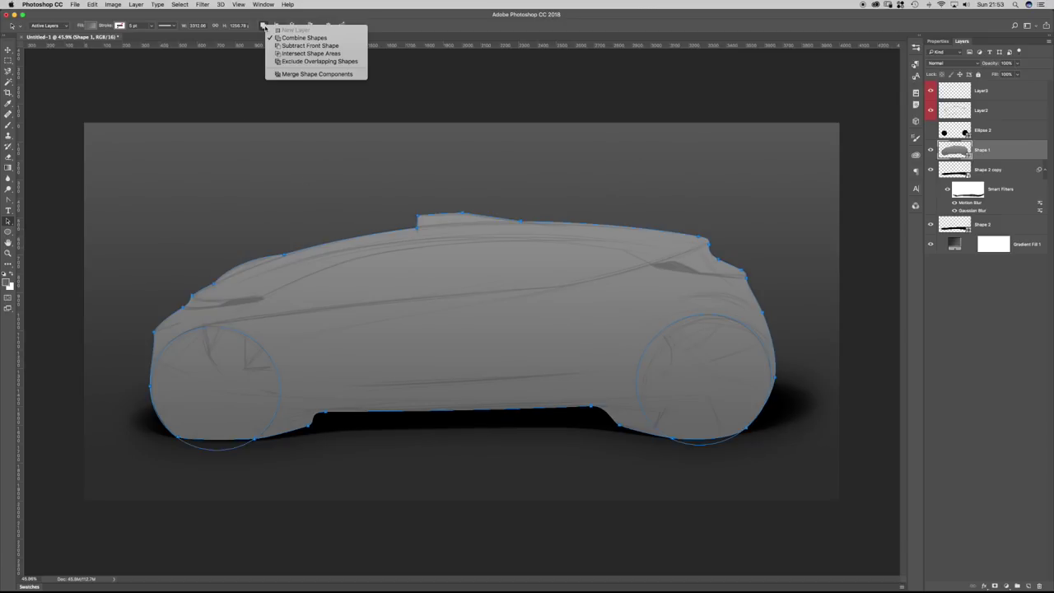
click(244, 67)
click(290, 26)
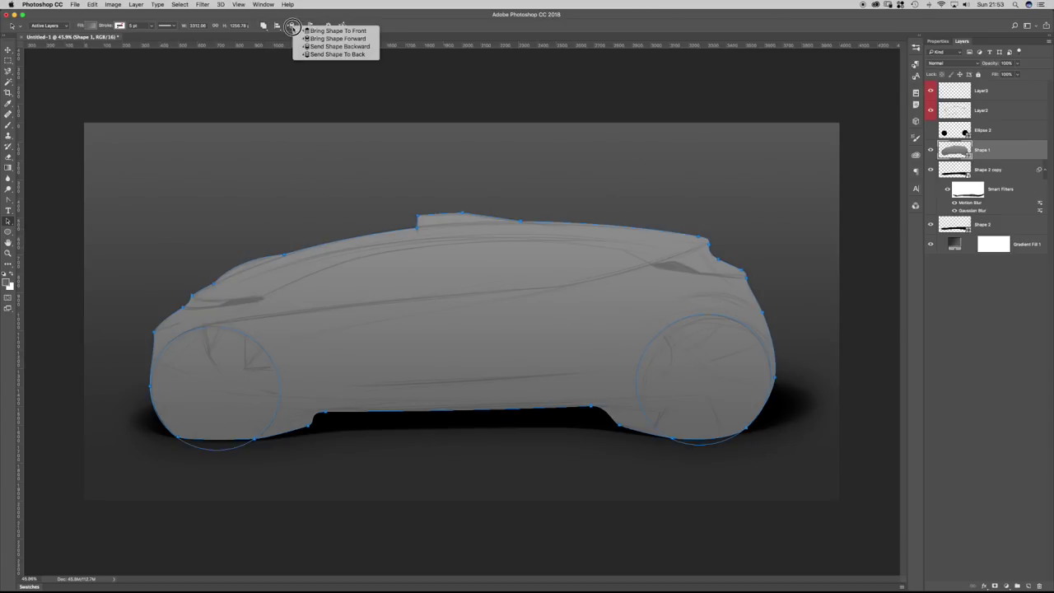
click(227, 321)
shift+click(671, 316)
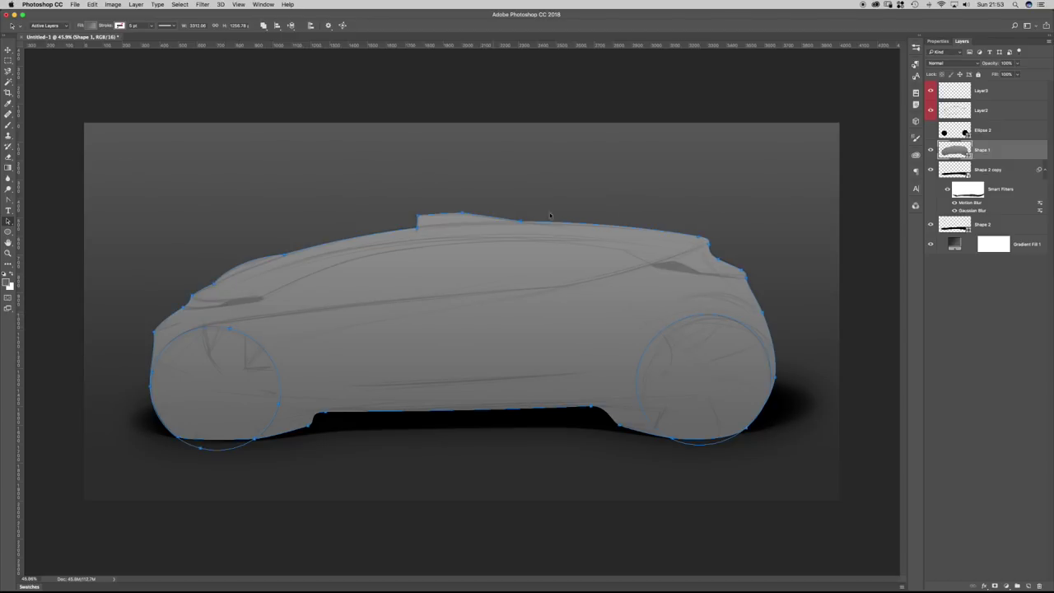
click(706, 317)
click(405, 137)
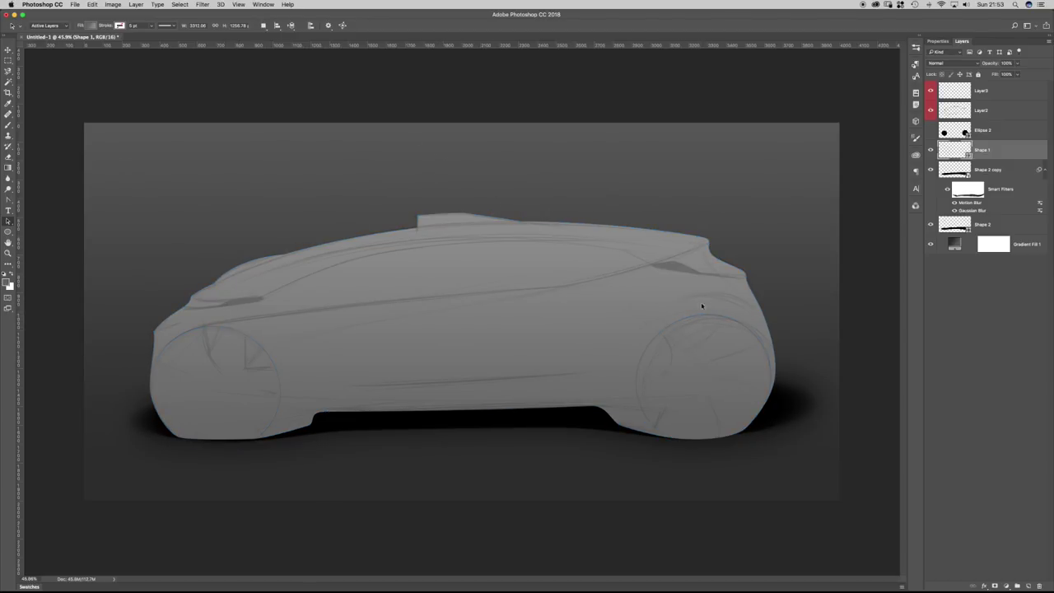
click(701, 319)
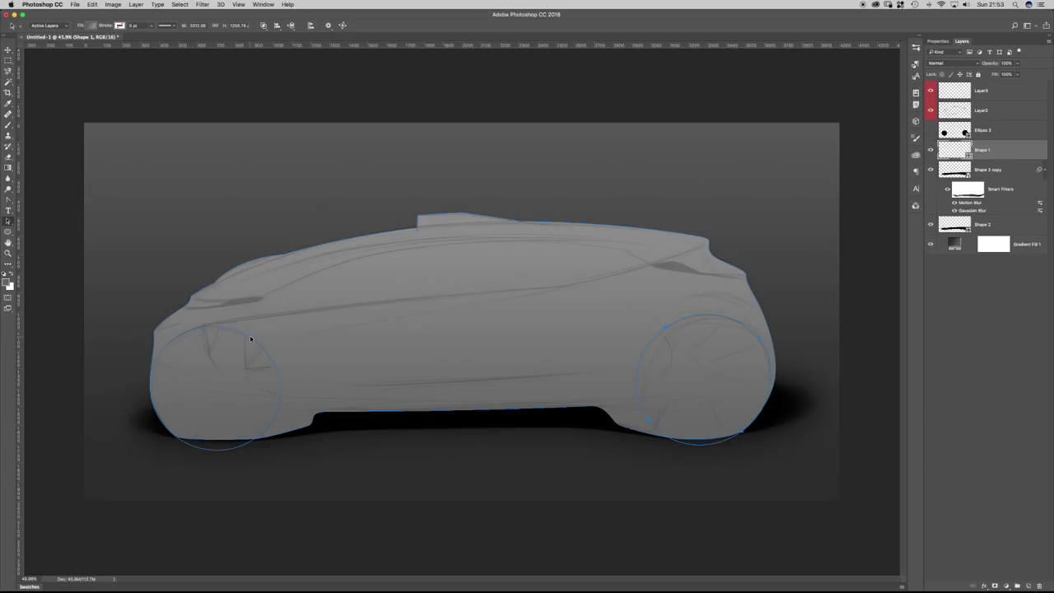
click(264, 26)
click(288, 46)
click(291, 26)
click(252, 141)
Send the car body path to the back of the stack so the wheel circles cut the openings out of it.
click(193, 298)
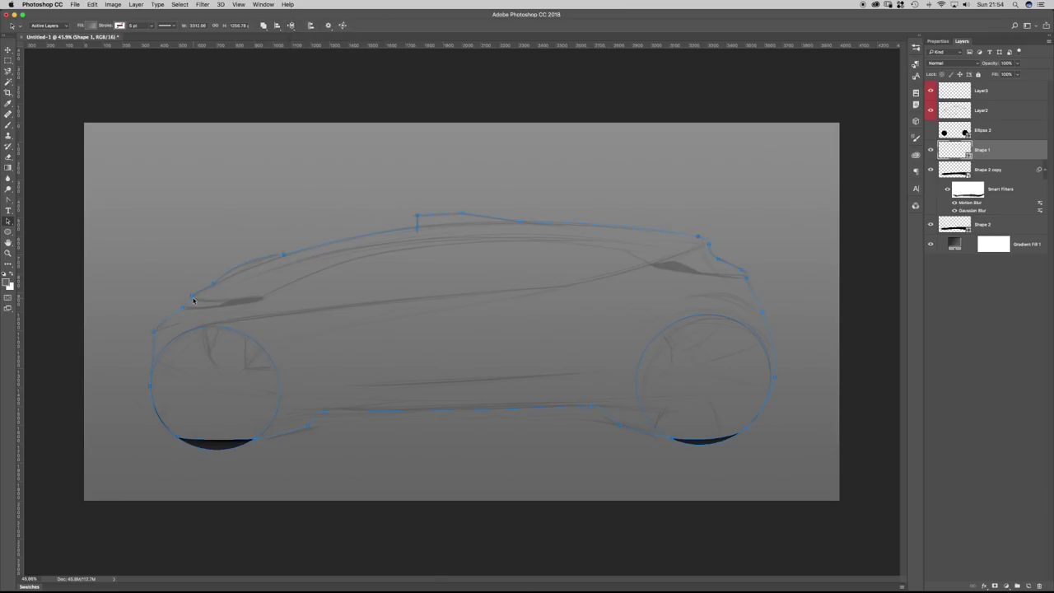
click(289, 26)
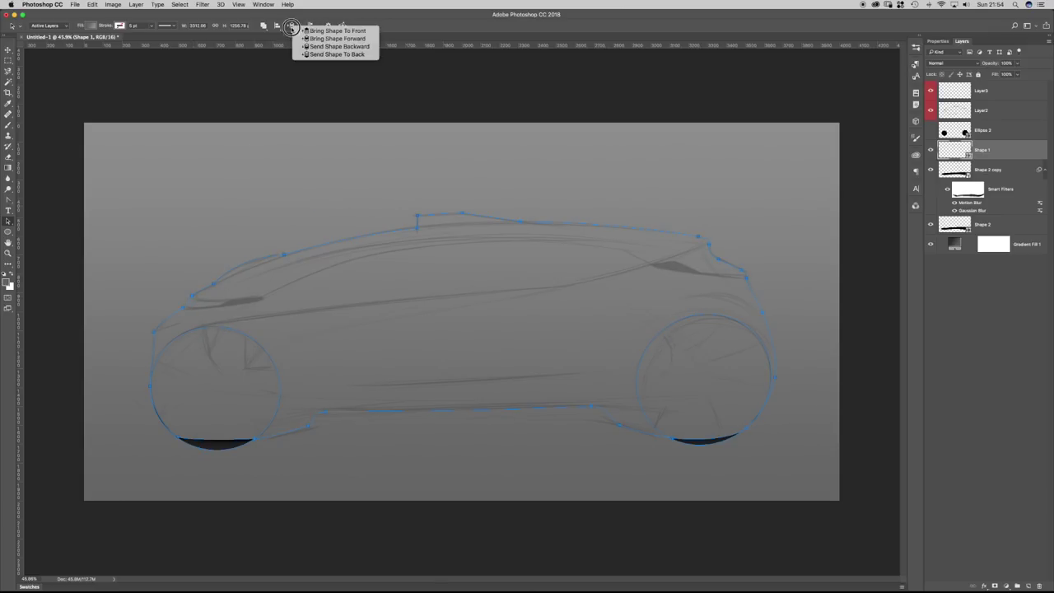
click(323, 55)
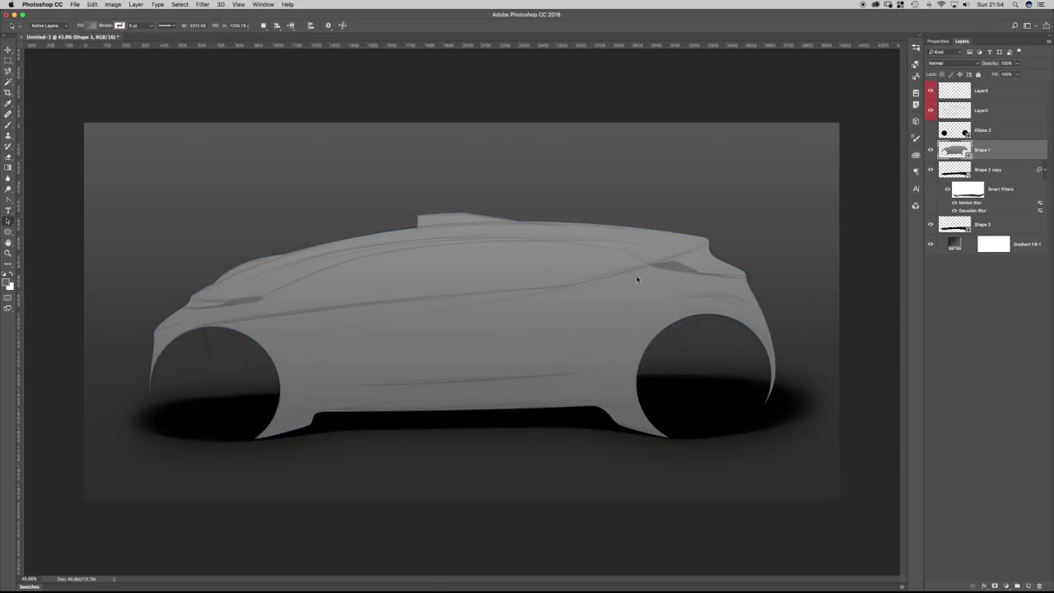
Turn on the visibility of the Ellipse 2 layer with the black wheels.
click(930, 131)
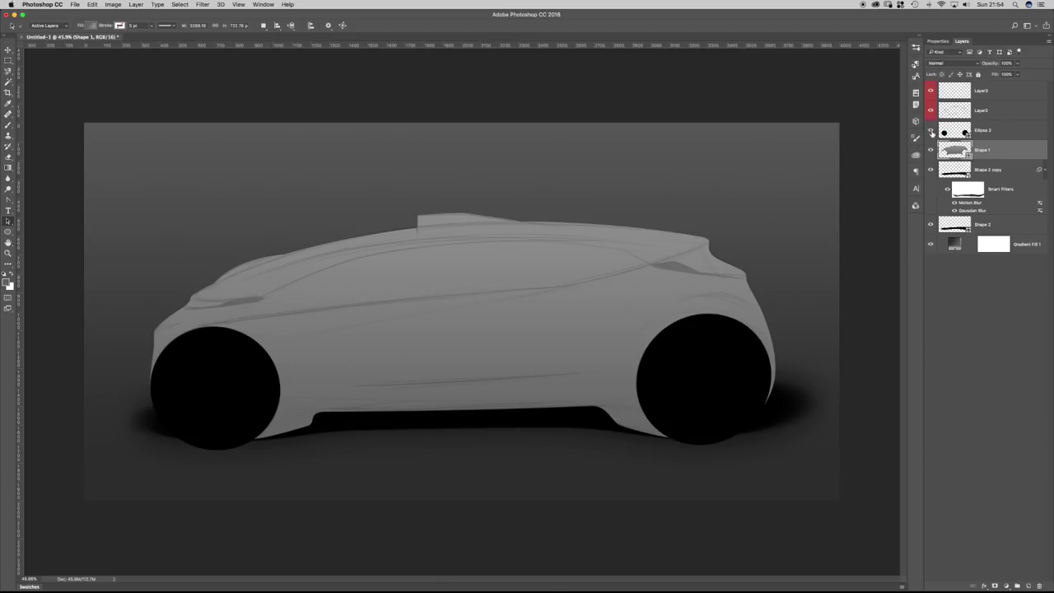
click(931, 132)
click(930, 130)
Try the Ellipse 2 wheel layer beneath the Shape 1 body layer, and return it above the body.
click(954, 133)
drag(954, 133, 942, 161)
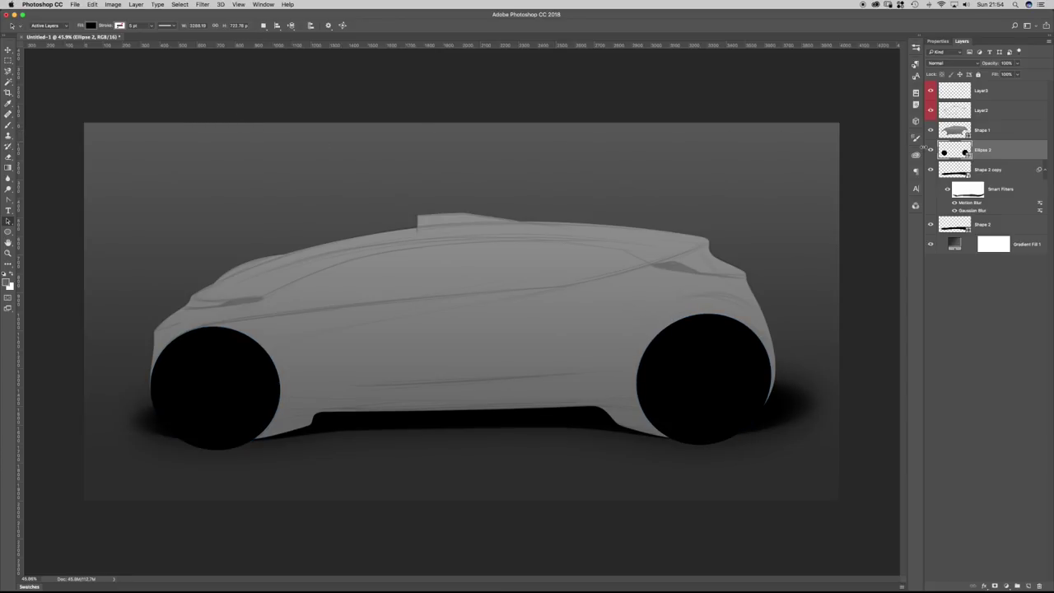
drag(955, 146, 953, 131)
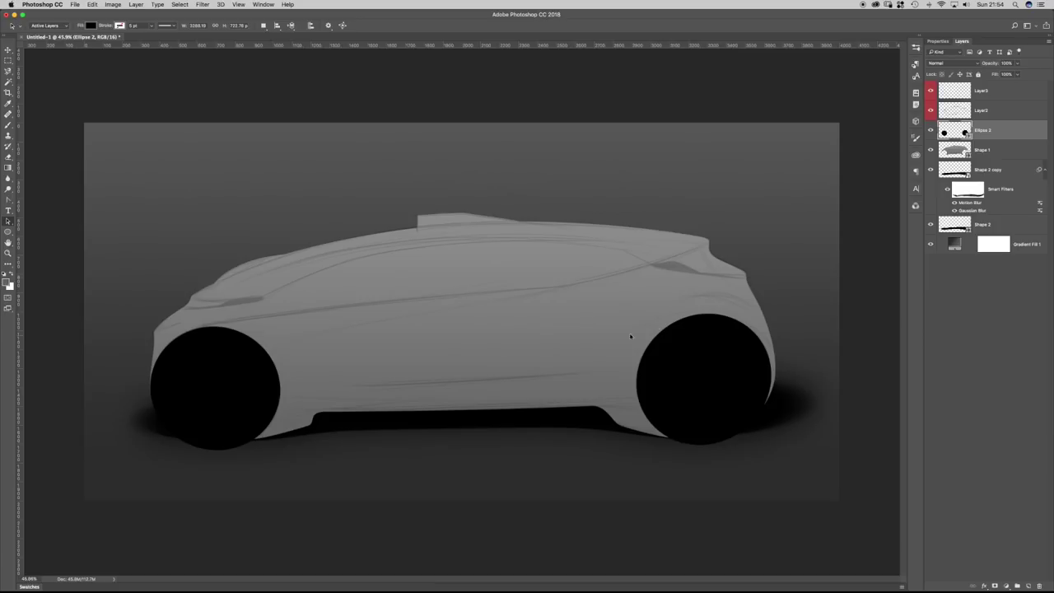
Duplicate the Ellipse 2 wheel layer and place the copy directly beneath the Shape 1 body layer.
drag(963, 133, 955, 169)
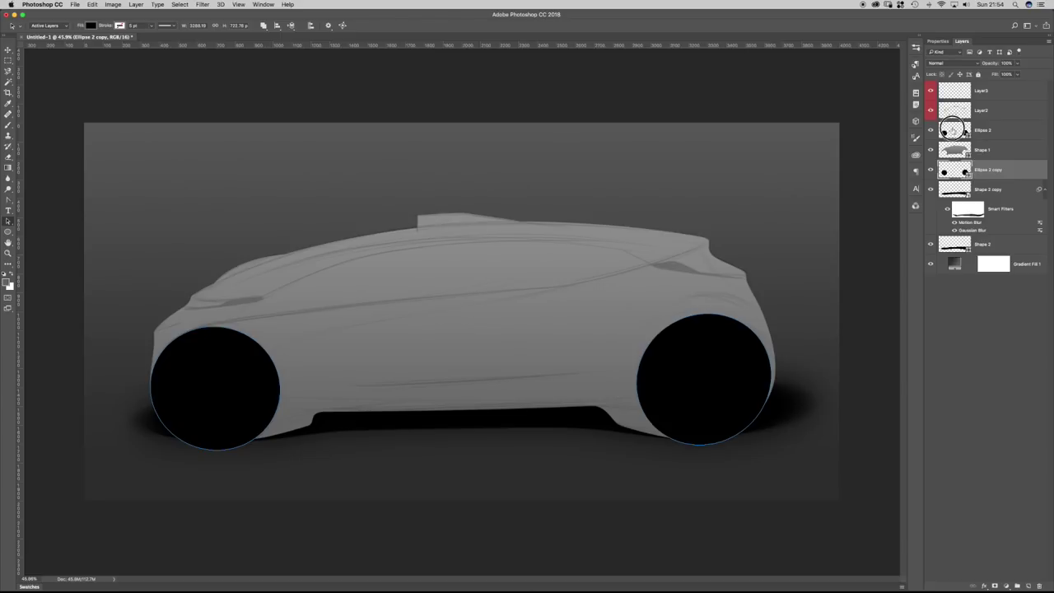
click(960, 130)
click(988, 170)
Enlarge the rear and front wheel circles on the upper Ellipse 2 layer around their centres, each to about 107%.
click(956, 131)
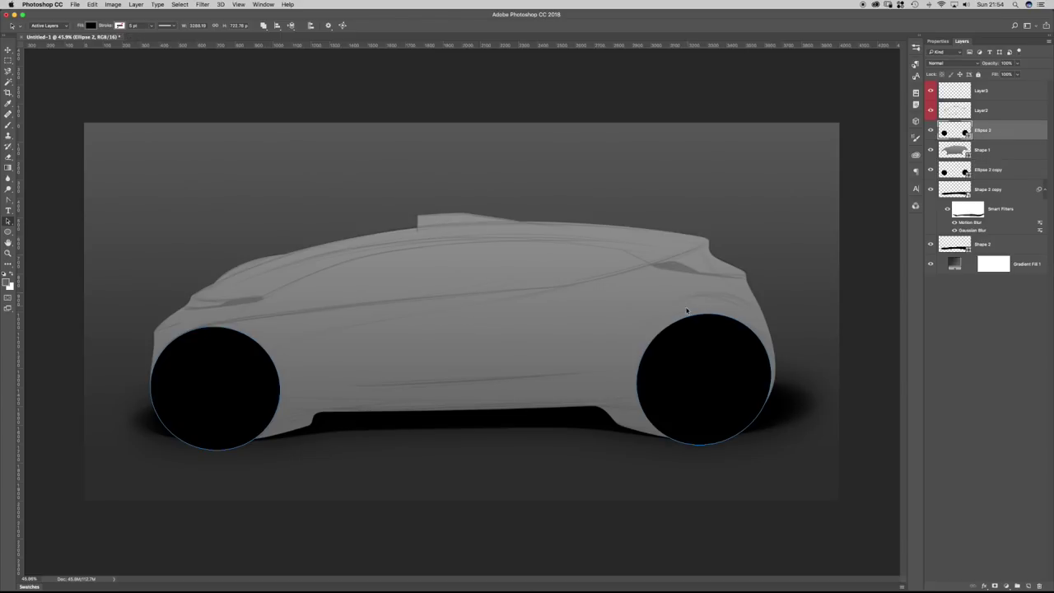
key(super+t)
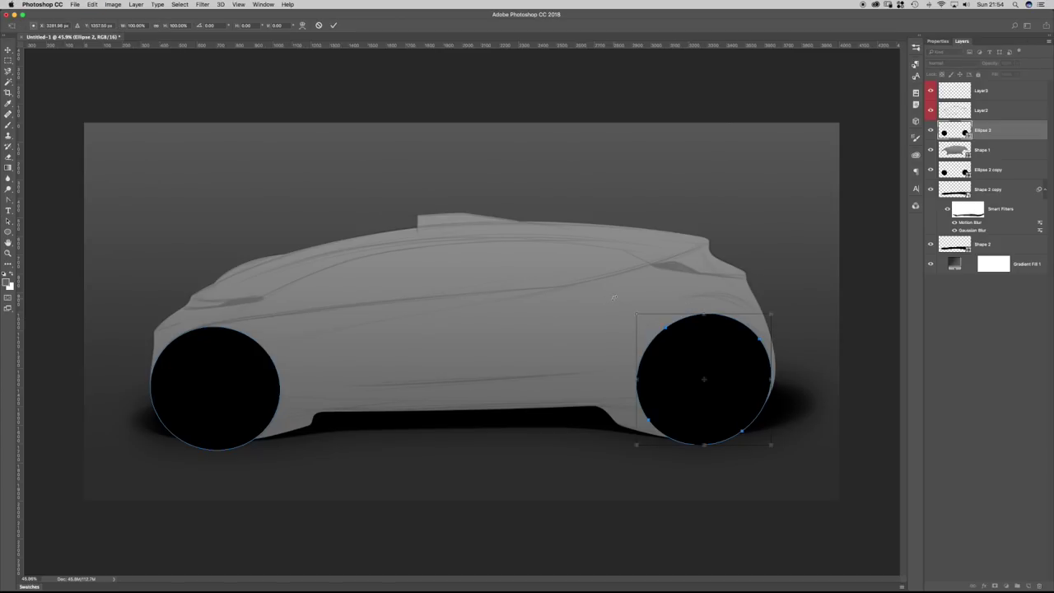
drag(636, 314, 633, 309)
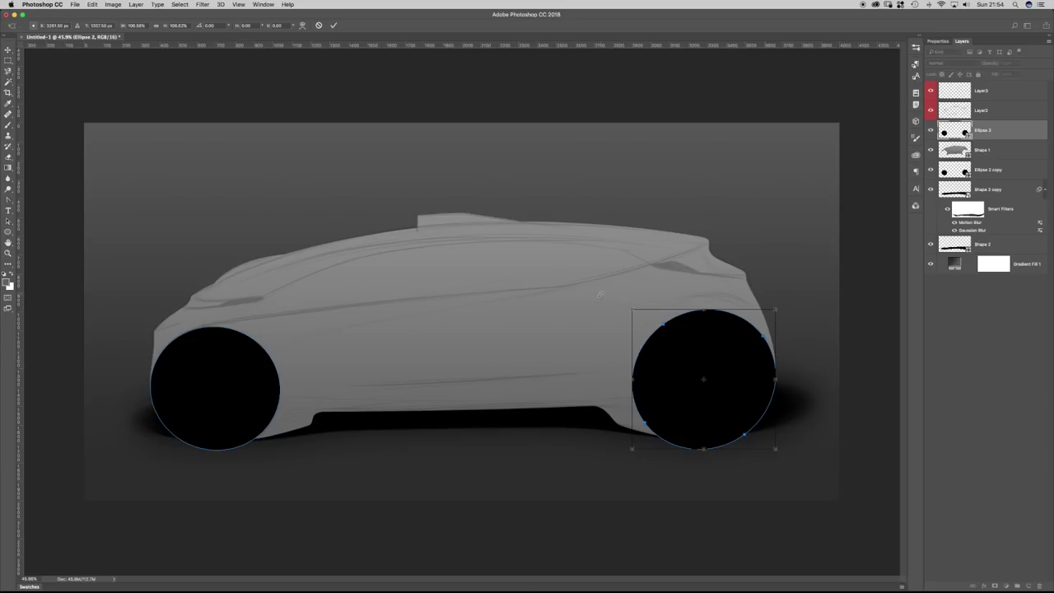
key(Return)
key(a)
key(ctrl+t)
drag(281, 326, 285, 322)
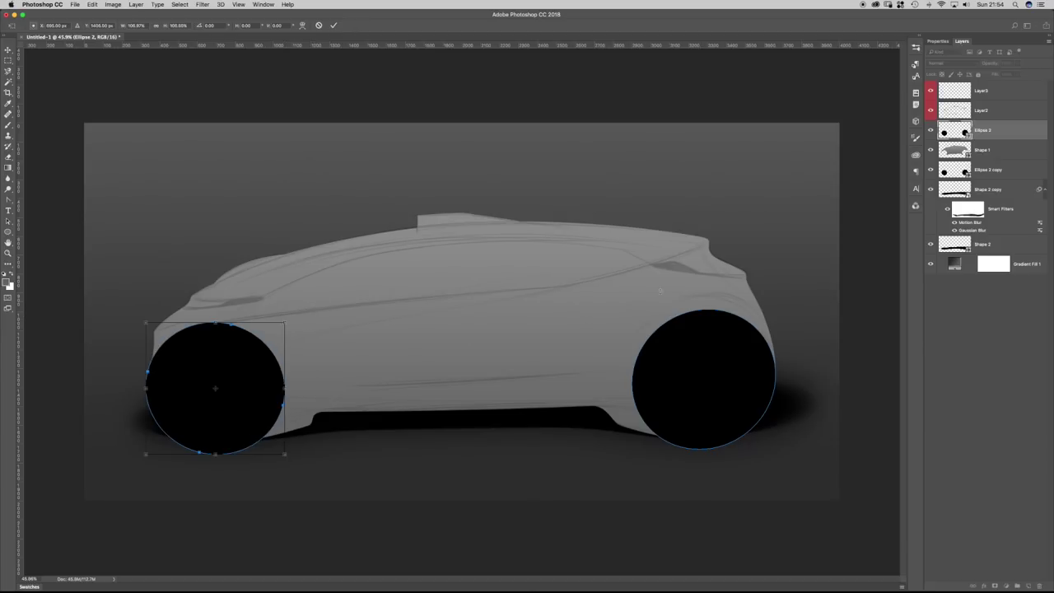
key(Return)
Create a clipping mask so the enlarged Ellipse 2 circles are clipped to the Shape 1 body layer.
right_click(999, 131)
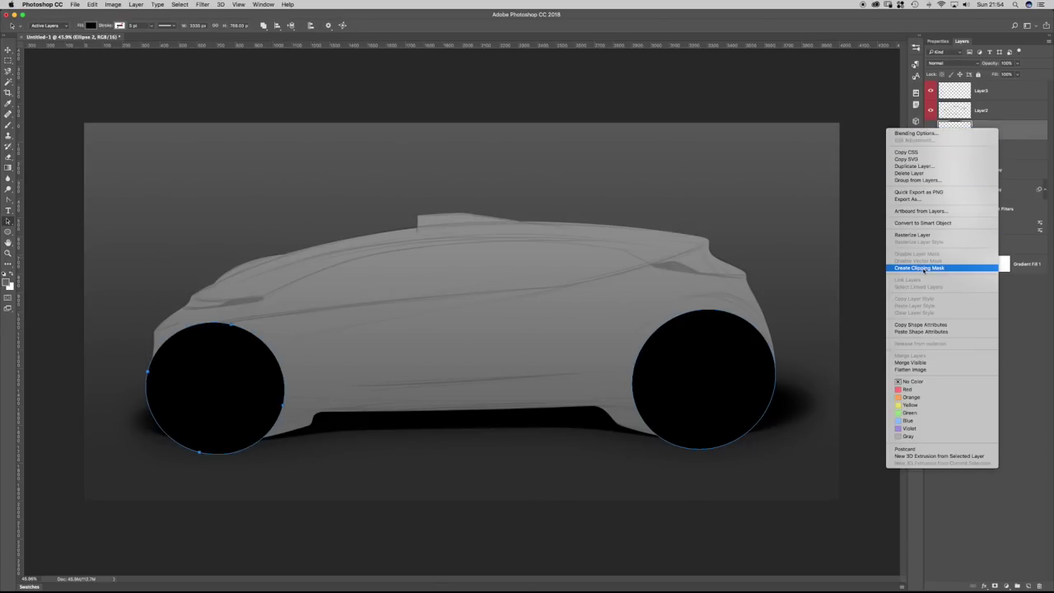
click(921, 268)
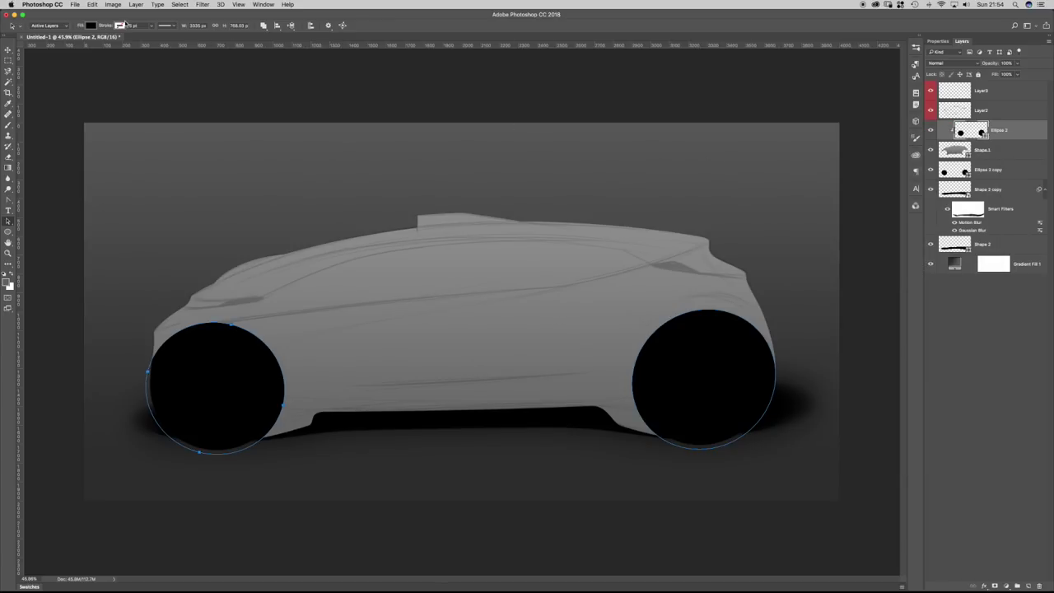
click(90, 26)
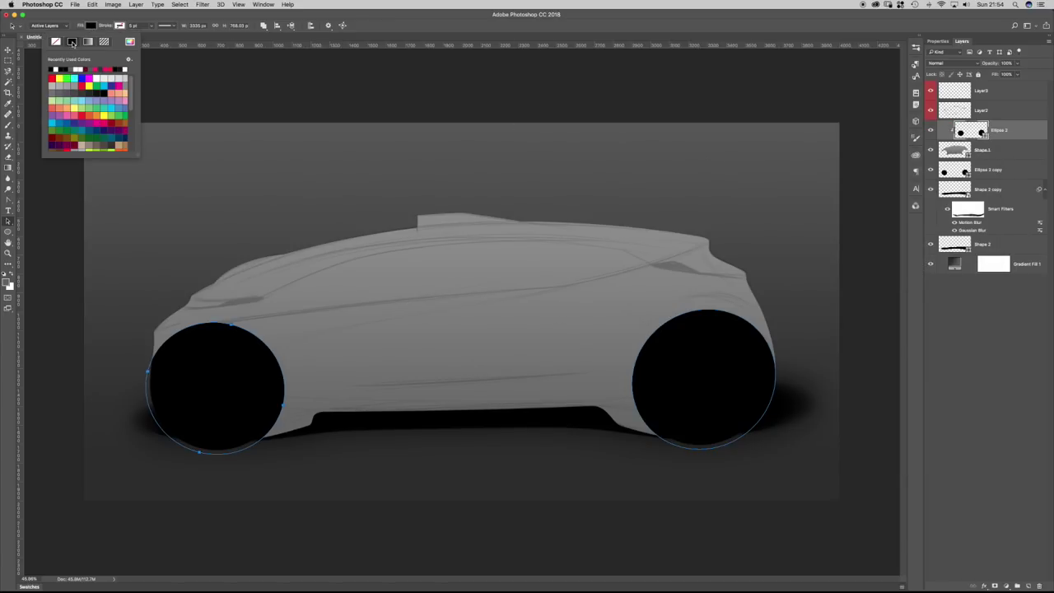
click(756, 79)
Copy the shape attributes of the Shape 1 body layer, paste them onto the clipped Ellipse 2 layer, and keep Ellipse 2 selected.
click(958, 151)
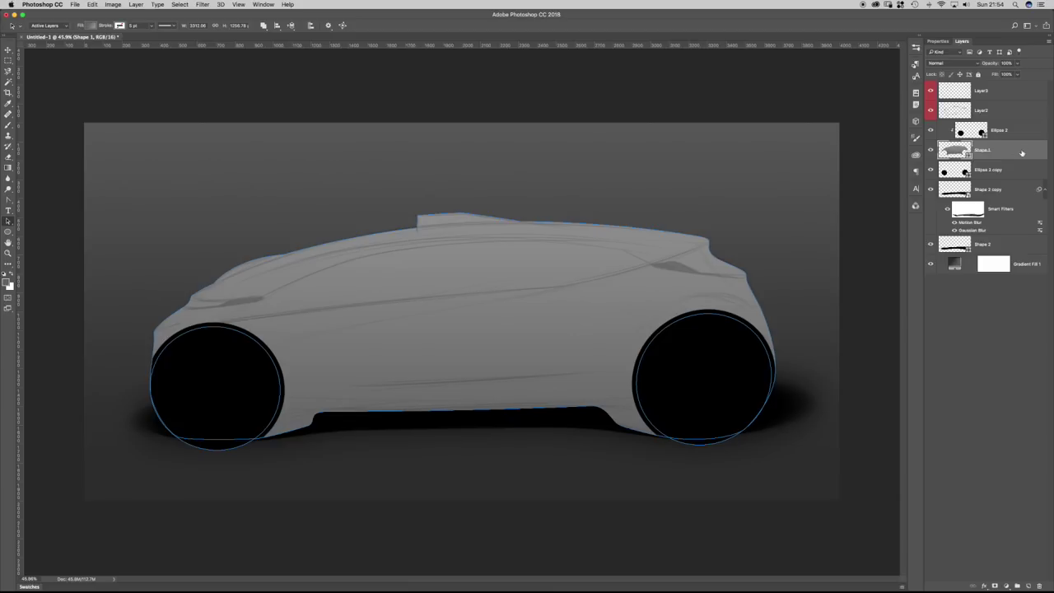
right_click(1019, 150)
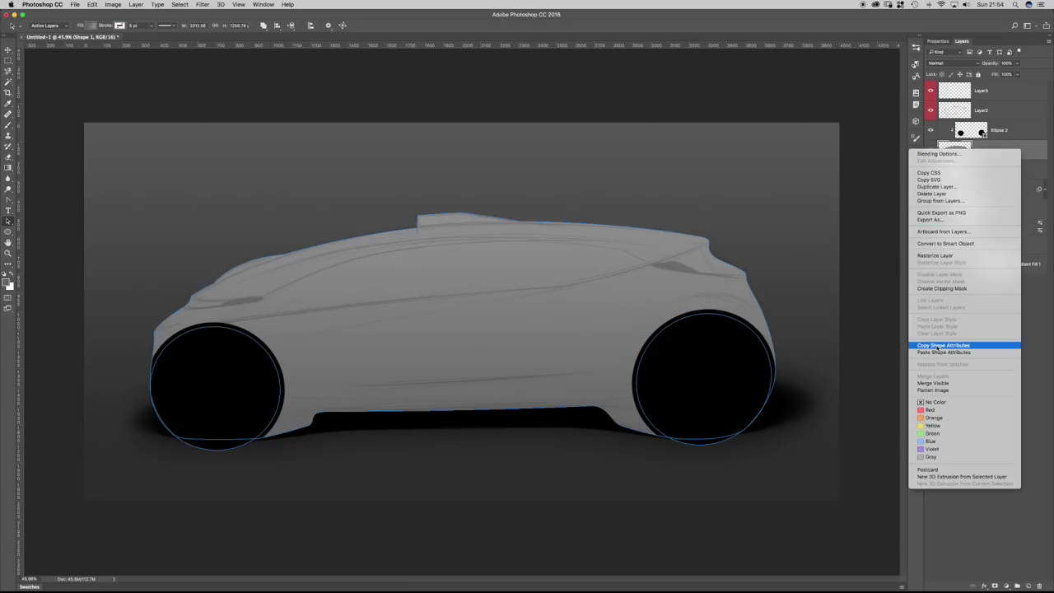
click(937, 347)
click(1009, 132)
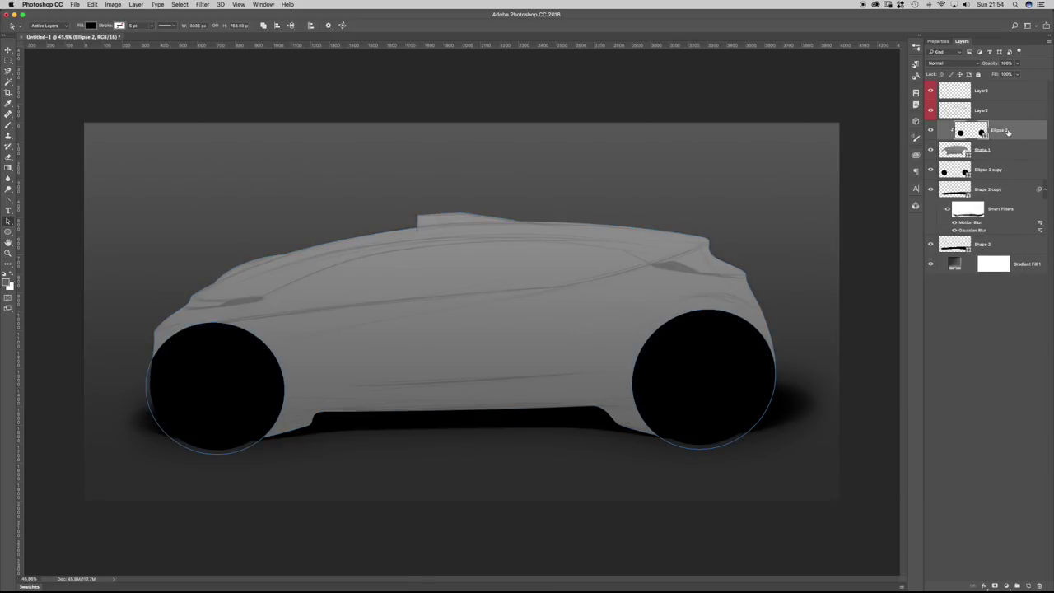
right_click(1009, 131)
click(929, 332)
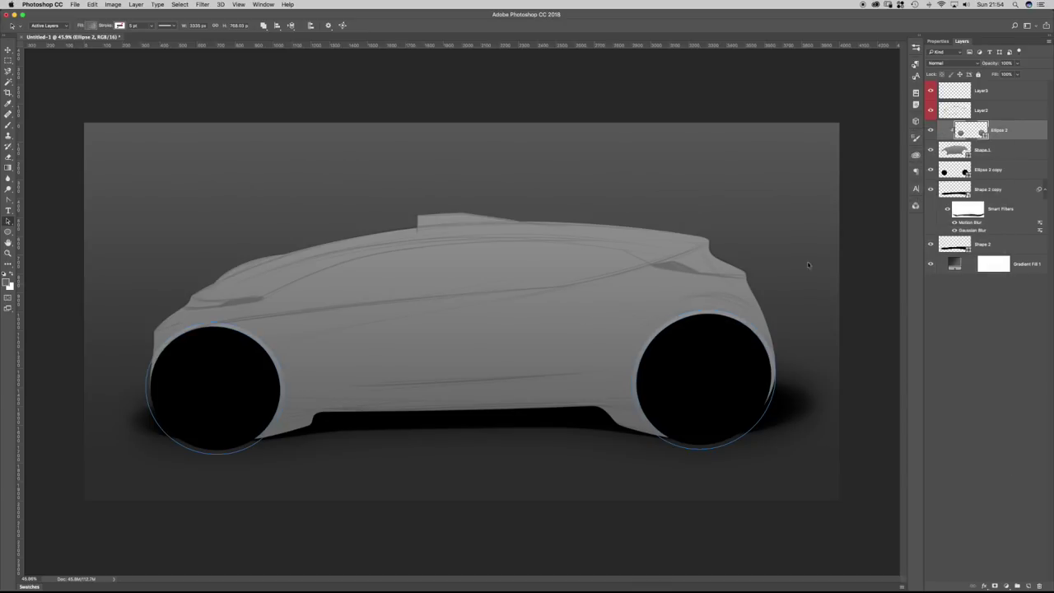
click(710, 99)
click(954, 151)
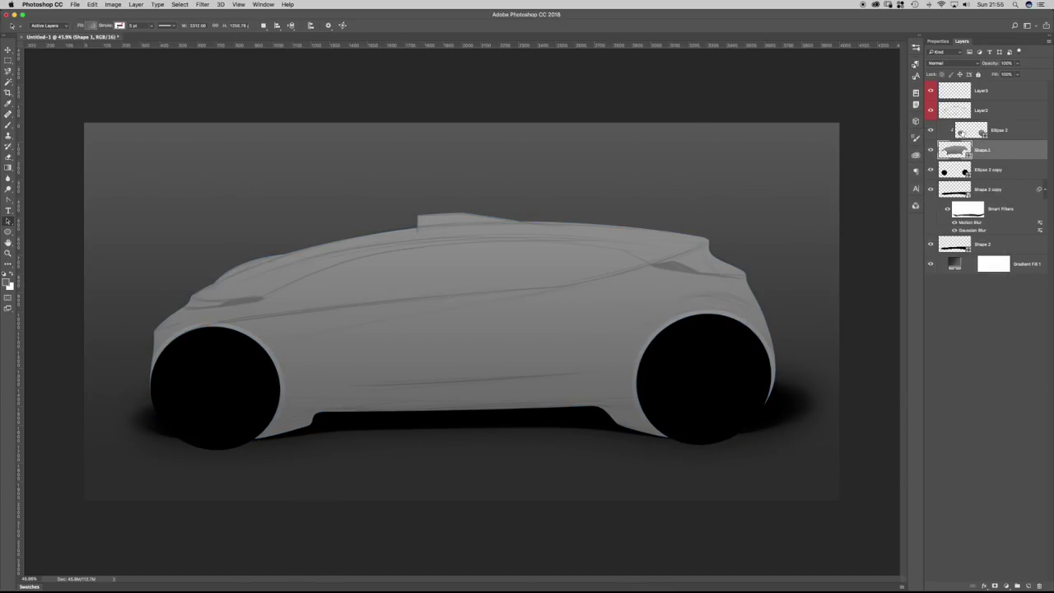
click(963, 132)
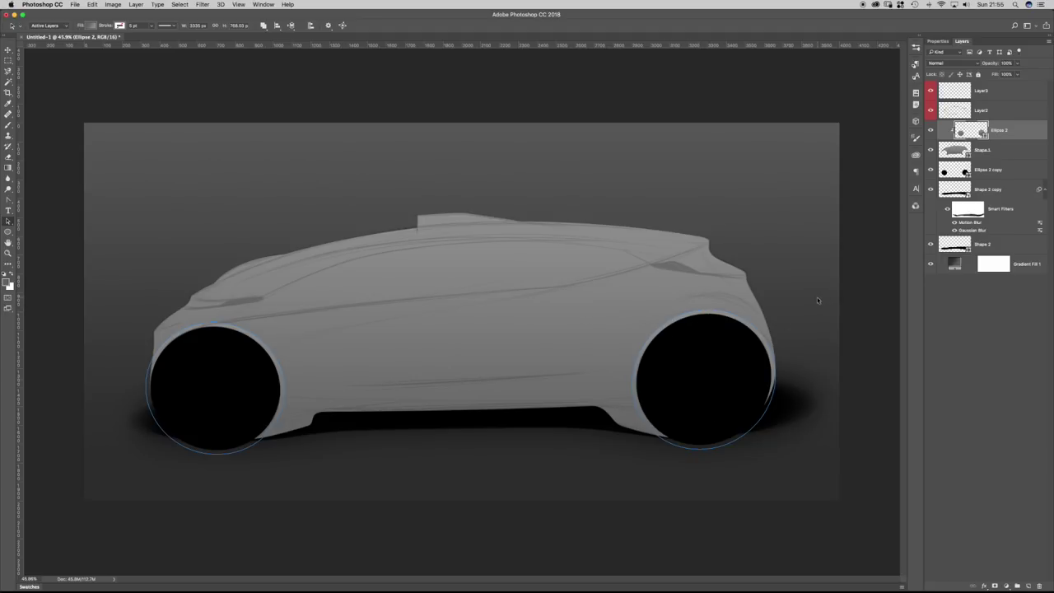
Apply the Black, White preset to the Ellipse 2 layer's gradient fill and reposition the gradient on the canvas.
double_click(970, 131)
drag(559, 174, 558, 205)
click(809, 101)
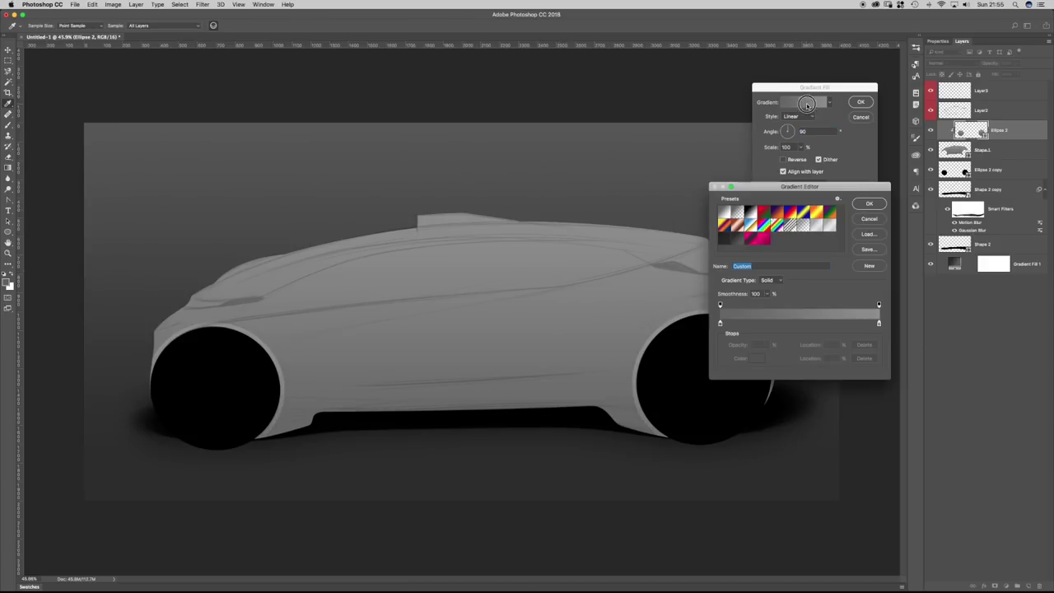
click(747, 211)
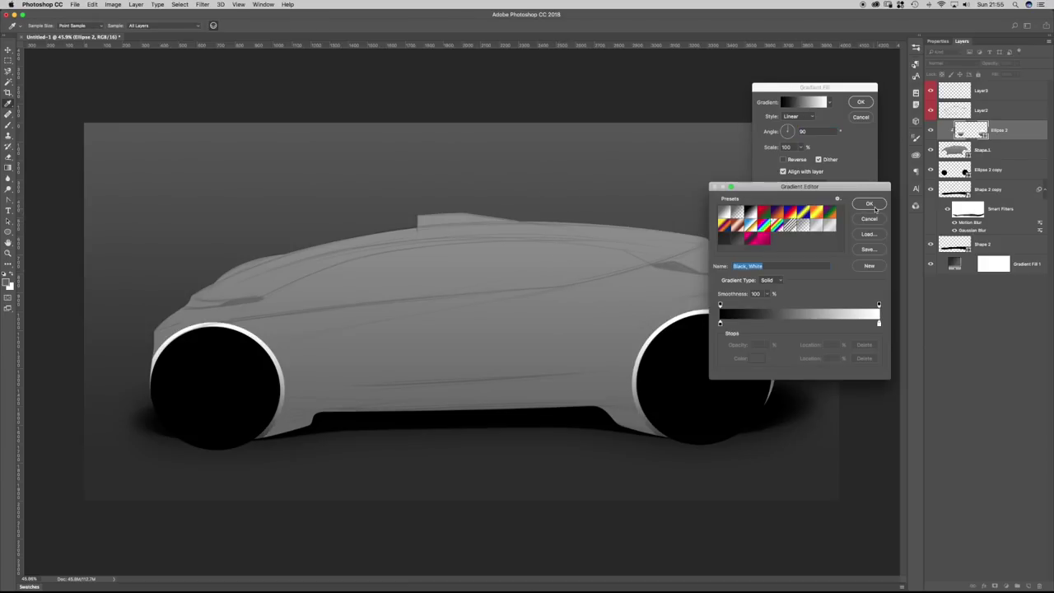
click(870, 204)
drag(540, 281, 505, 258)
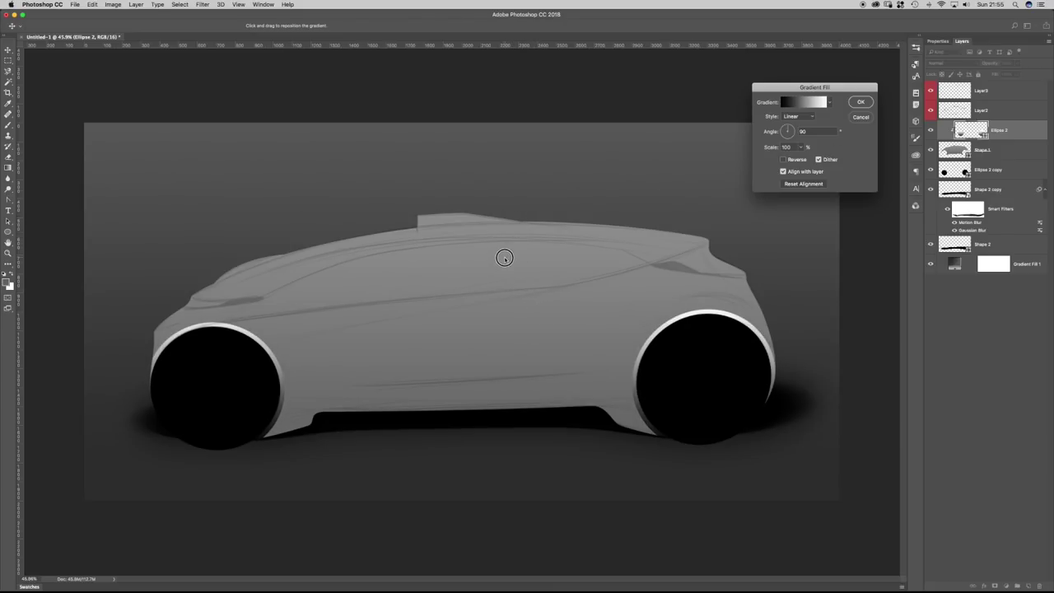
Recolour the Ellipse 2 gradient's end stops from white and black to light grey and dark grey, and accept the fill.
click(806, 102)
click(879, 324)
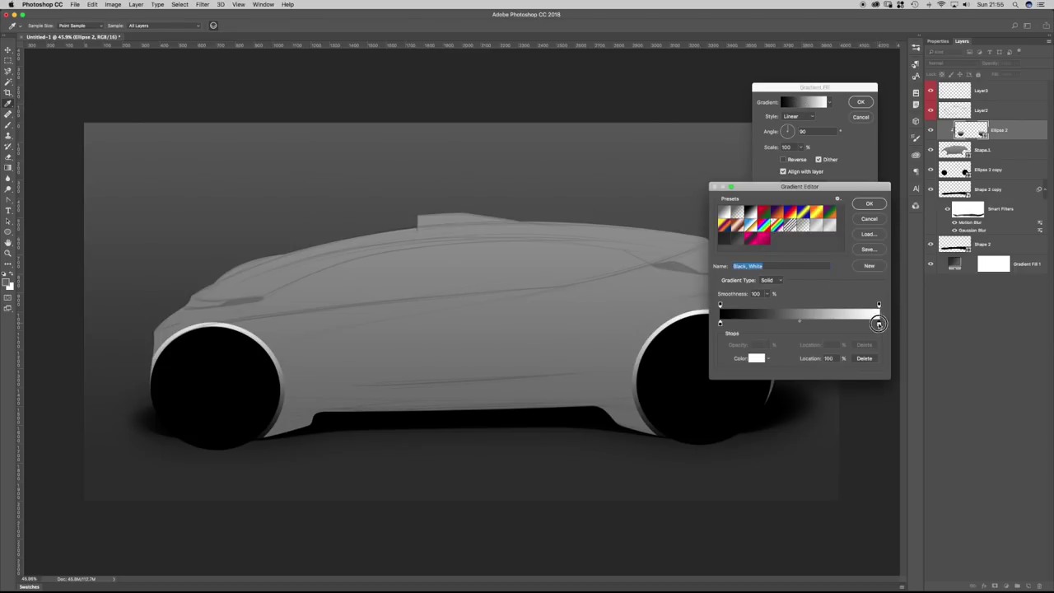
click(825, 313)
click(718, 324)
click(737, 311)
click(759, 312)
click(758, 310)
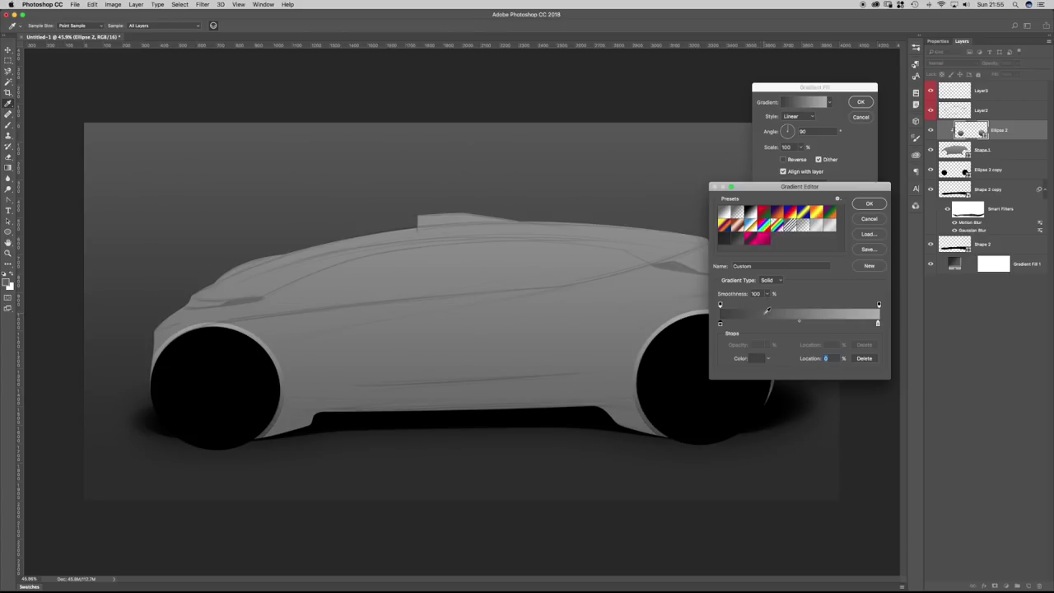
key(Return)
key(Return)
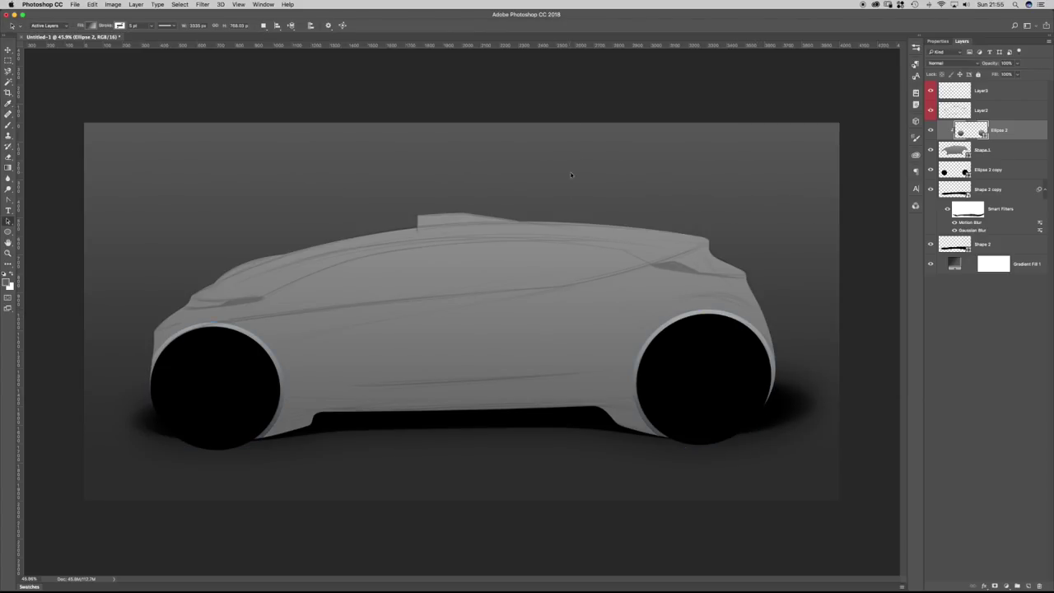
Hide every layer except Ellipse 2 and Shape 1, and keep only Ellipse 2 selected.
drag(931, 169, 930, 264)
drag(930, 112, 931, 90)
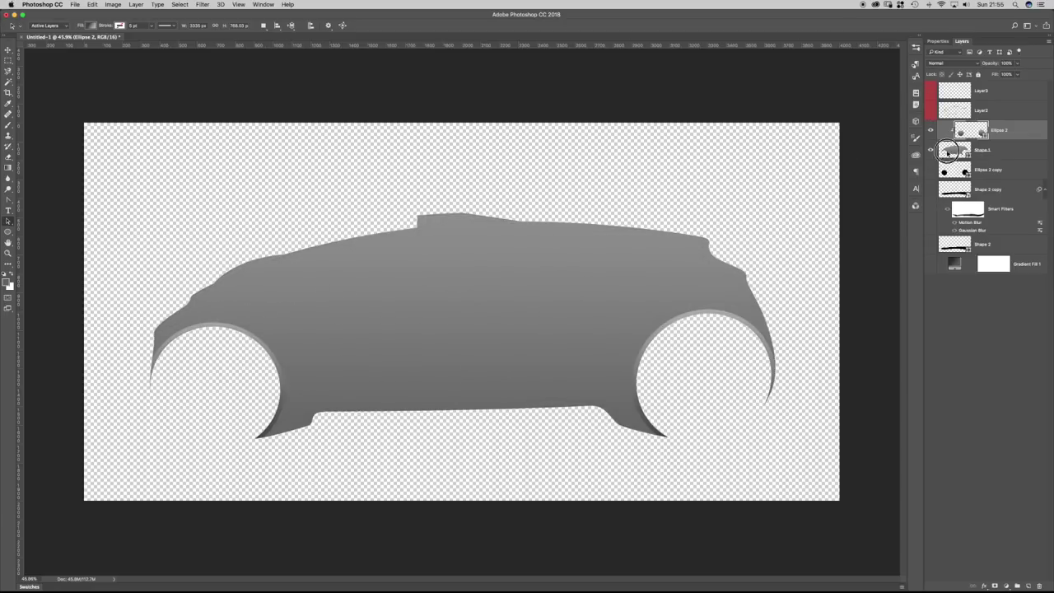
shift+click(981, 149)
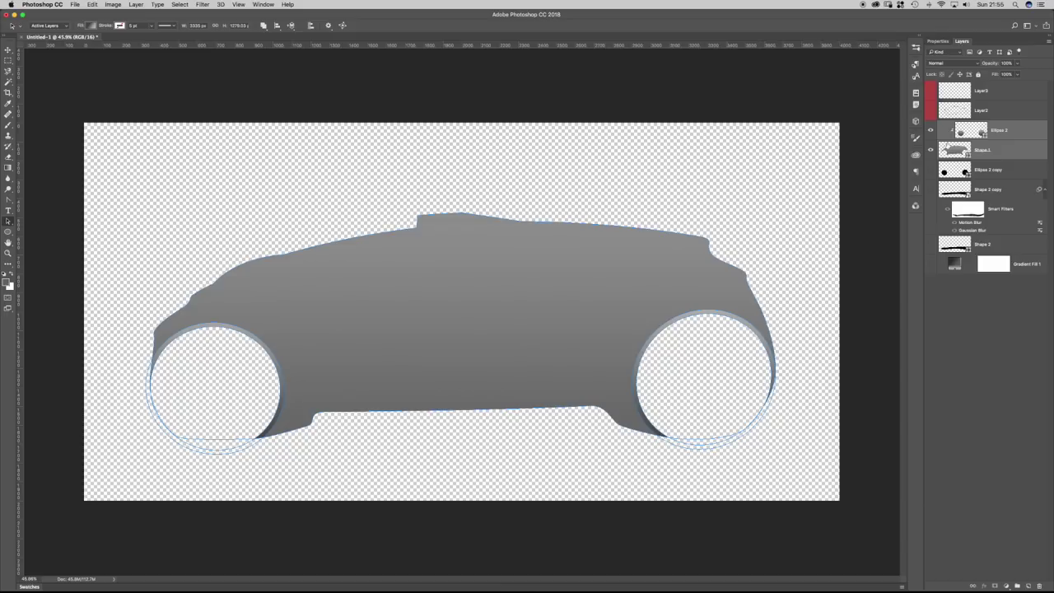
click(1006, 131)
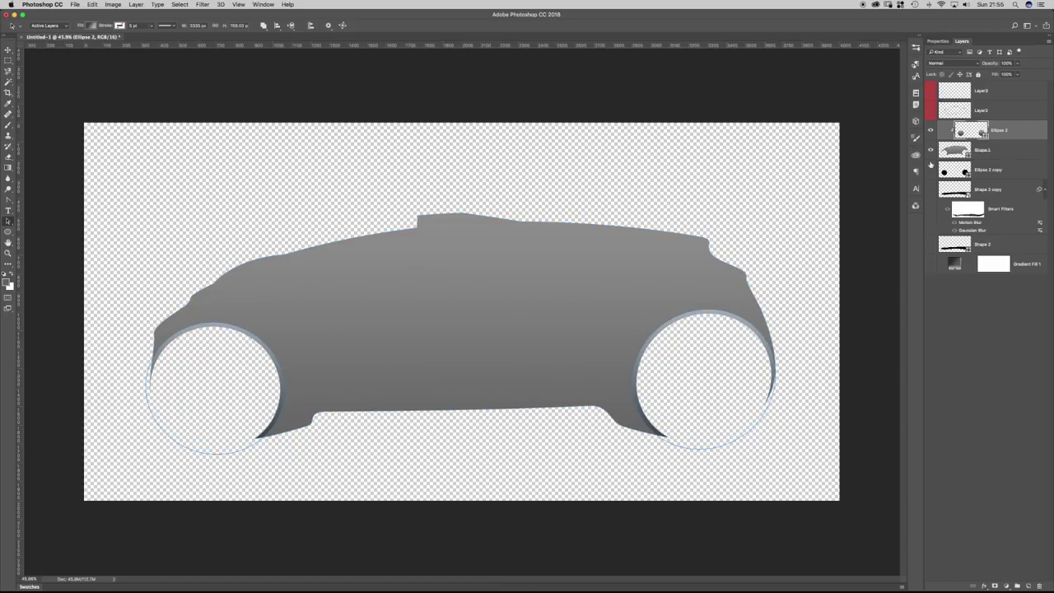
Enlarge the front wheel-arch circle on Ellipse 2 slightly and nudge it right and up.
click(692, 316)
key(super+t)
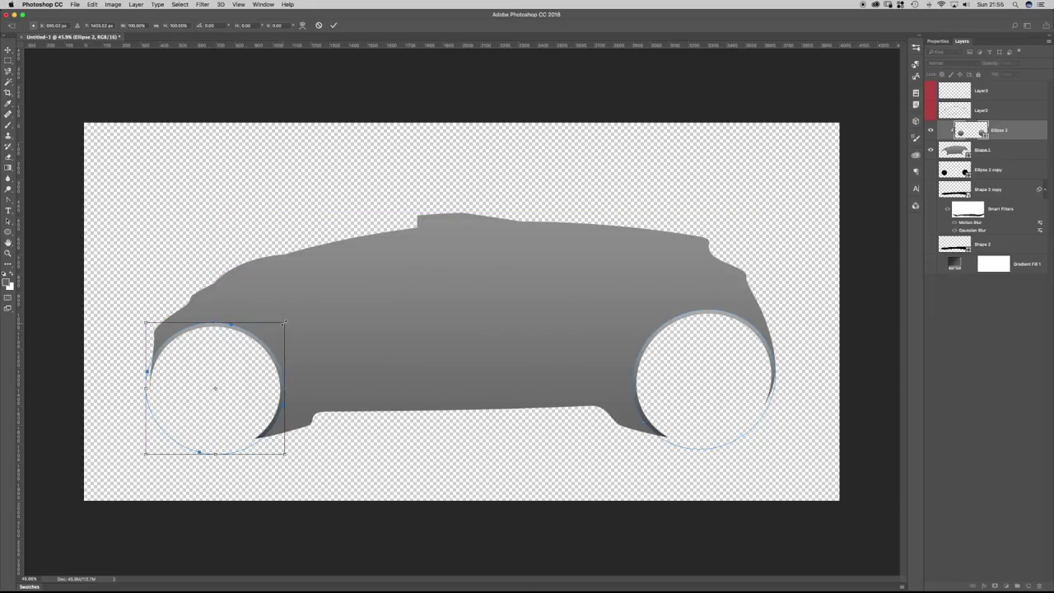
drag(285, 323, 287, 326)
key(Right)
key(Up)
key(Right)
key(Return)
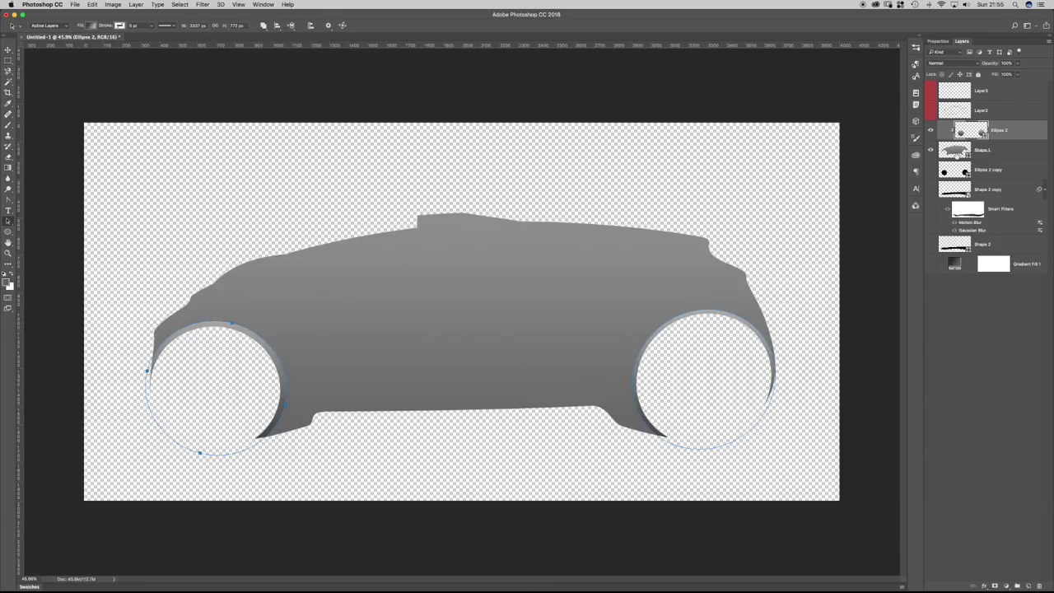
Label the Shape 1 body layer yellow.
click(957, 152)
right_click(931, 151)
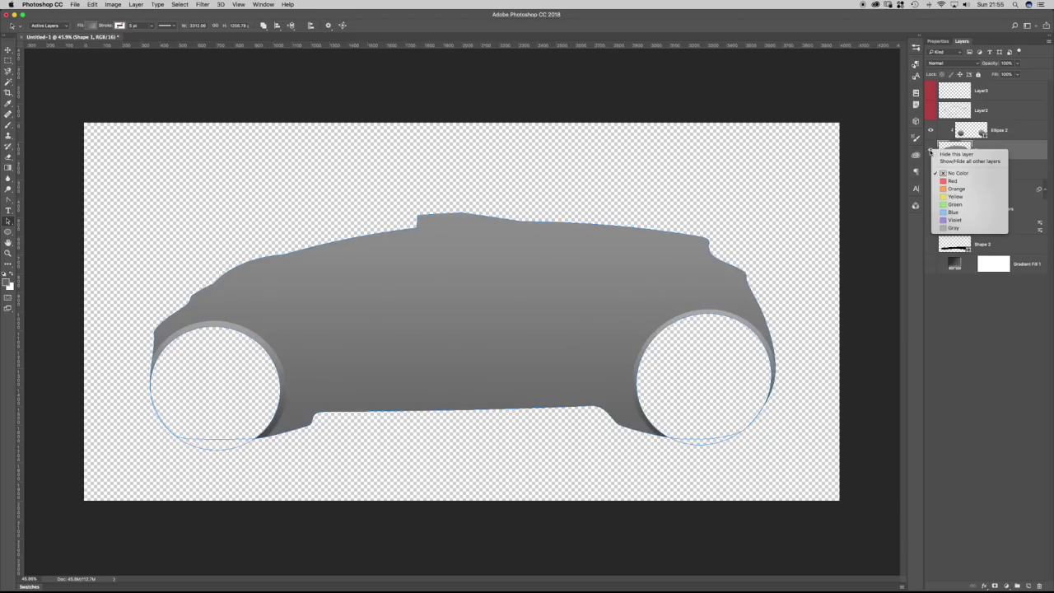
click(924, 158)
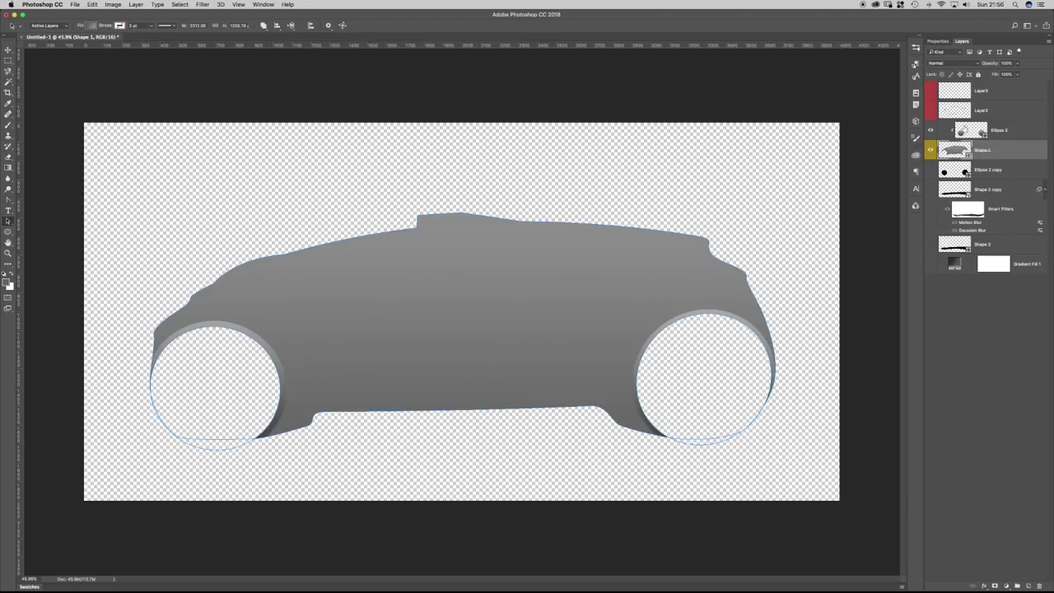
click(980, 132)
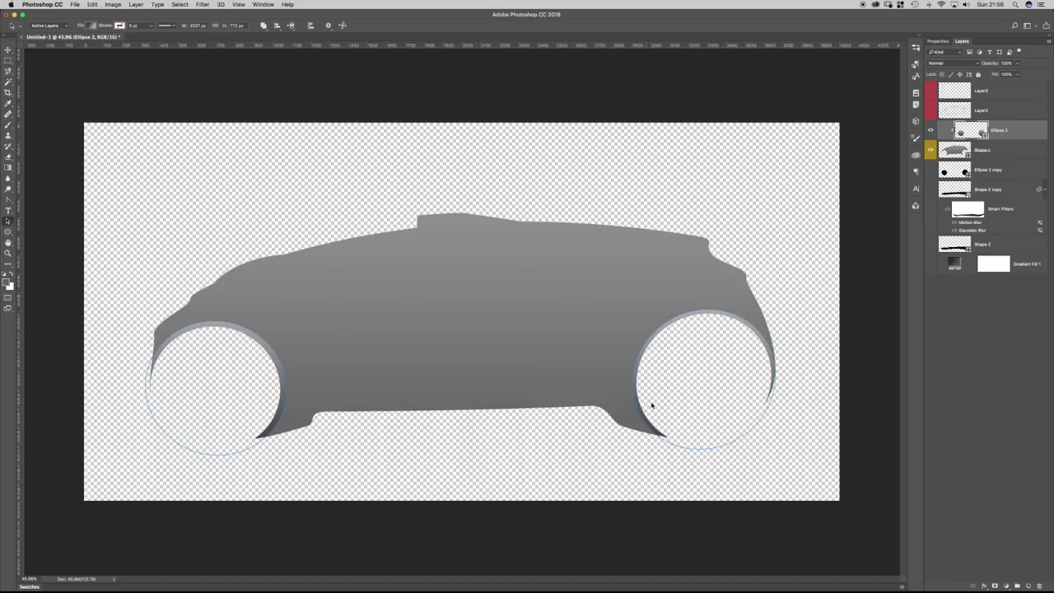
click(953, 151)
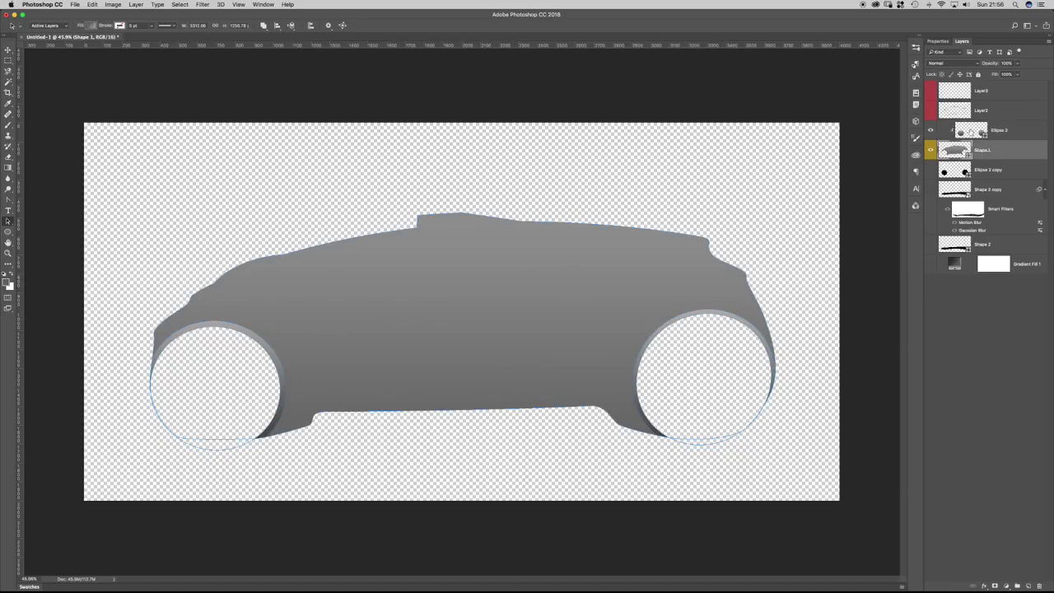
Try moving the rear Ellipse 2 circle onto the middle of the body, and undo the move.
click(968, 131)
drag(675, 318, 473, 275)
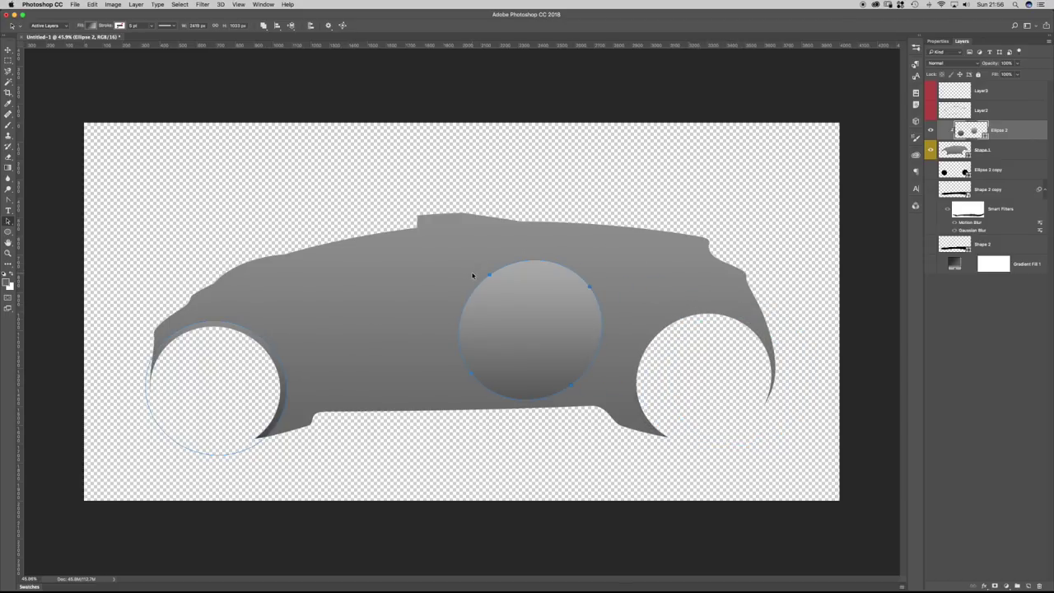
key(super+z)
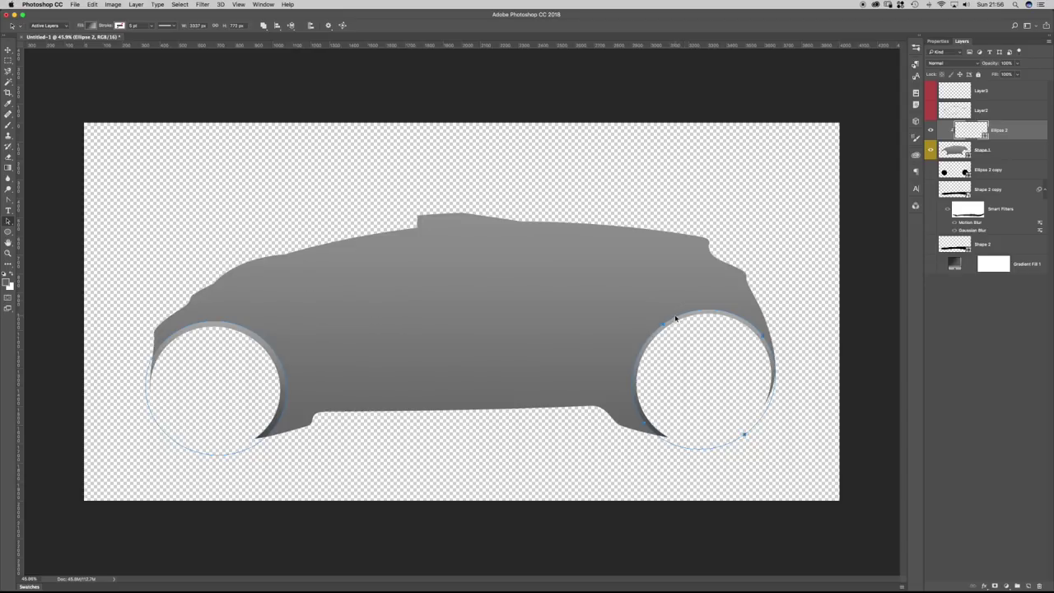
Enlarge the rear wheel-arch circle on Ellipse 2 around its centre to about 101.5%.
key(super+t)
drag(630, 310, 676, 315)
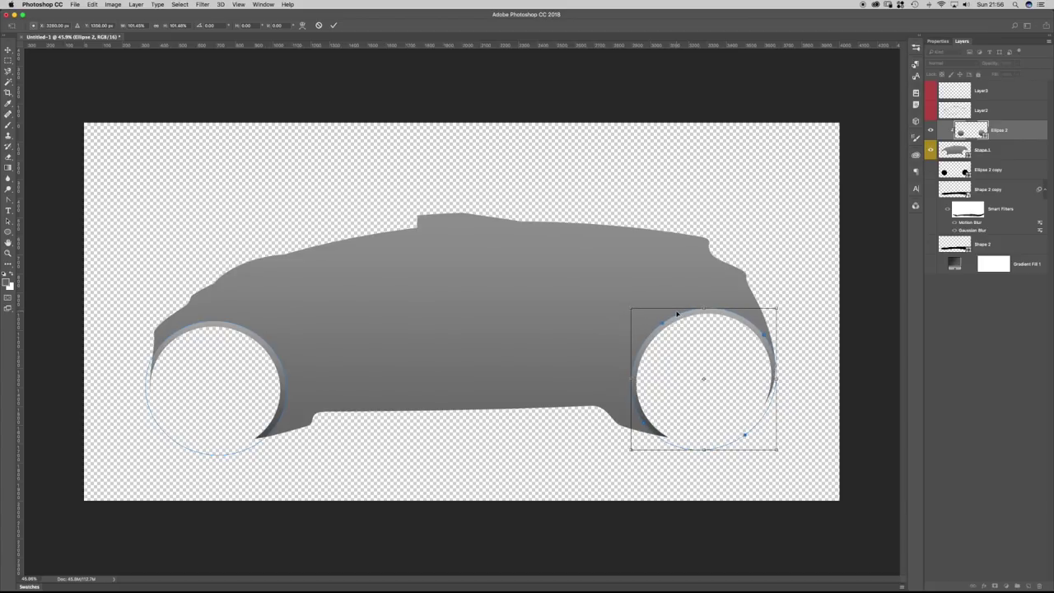
key(Return)
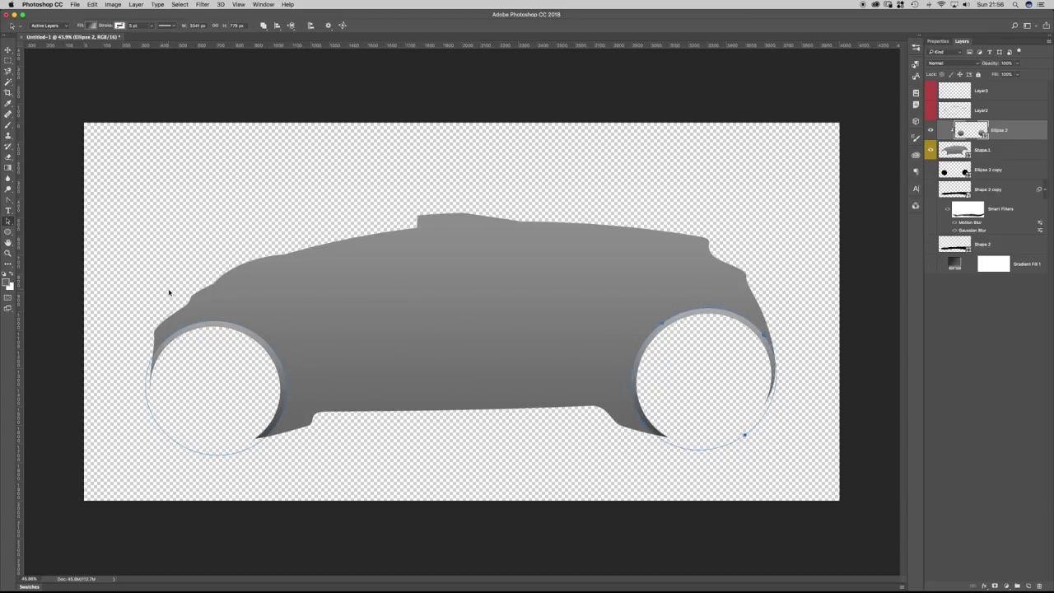
click(799, 253)
Select the Shape 1 layer and show the wheels, both shadow layers and the gradient background again.
click(955, 150)
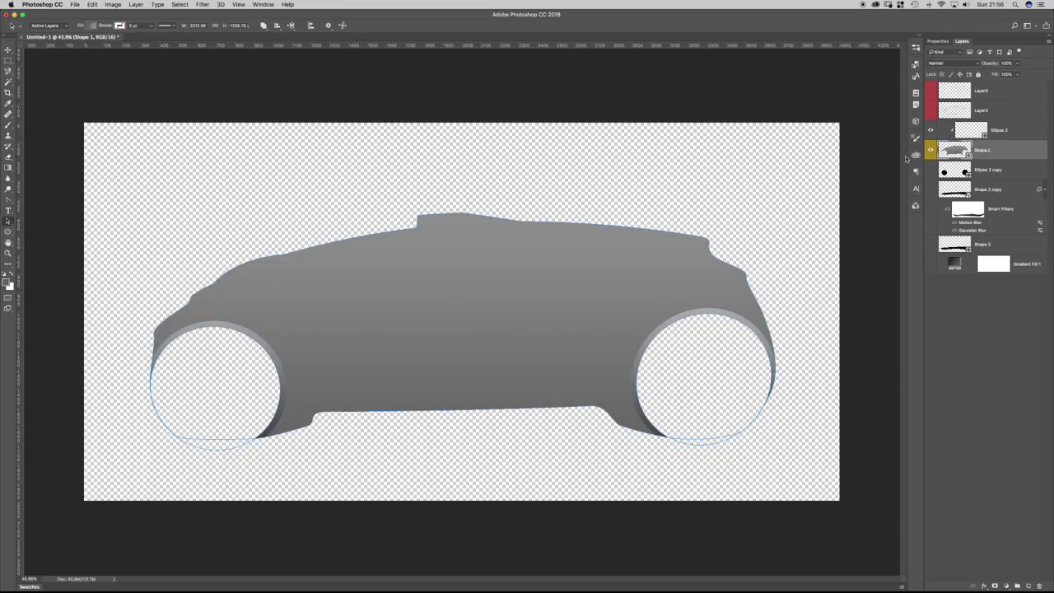
click(930, 169)
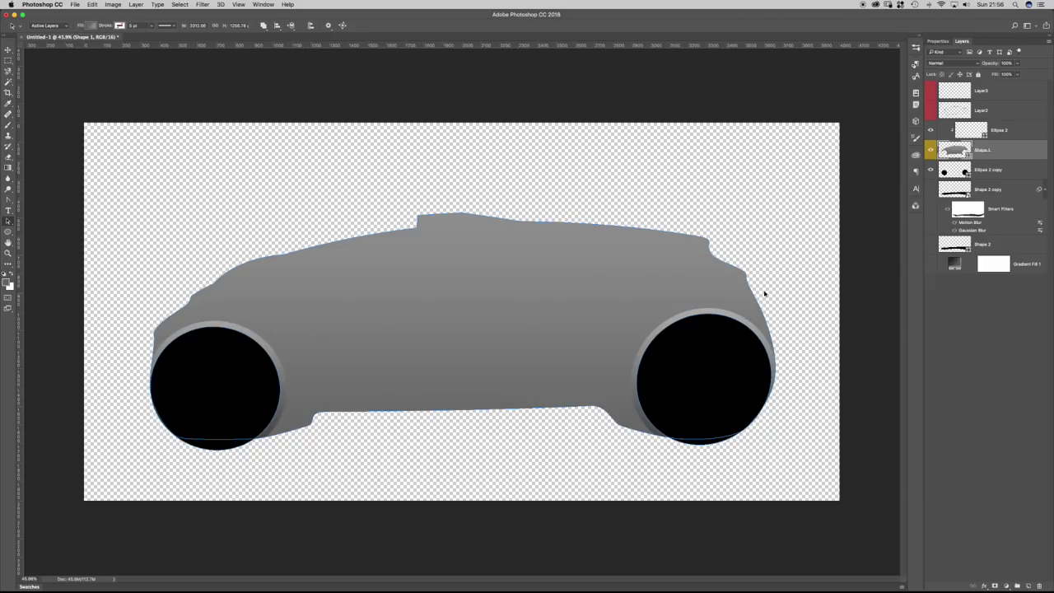
click(930, 189)
click(930, 244)
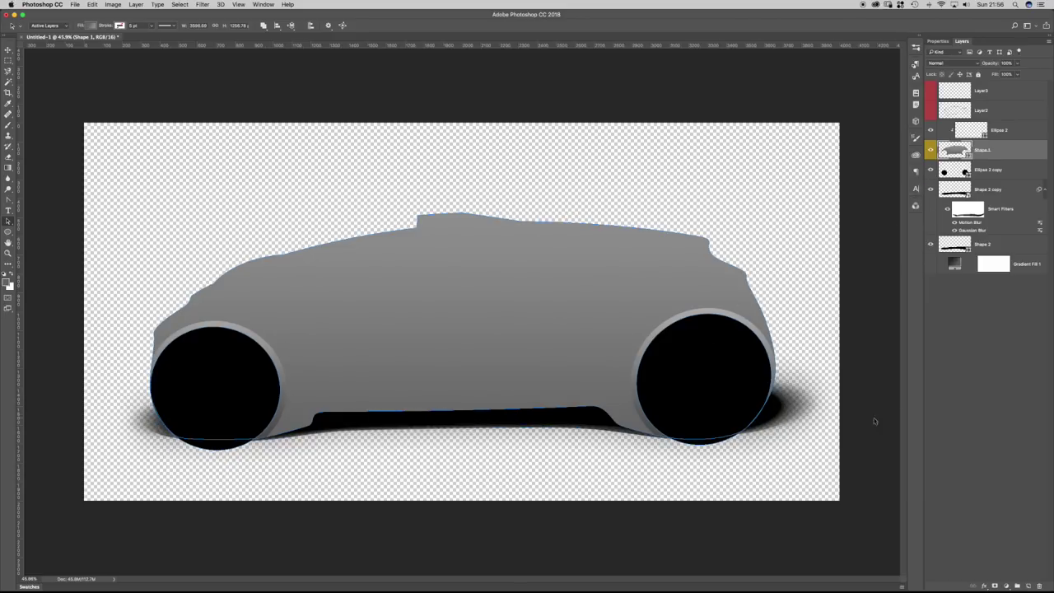
click(931, 263)
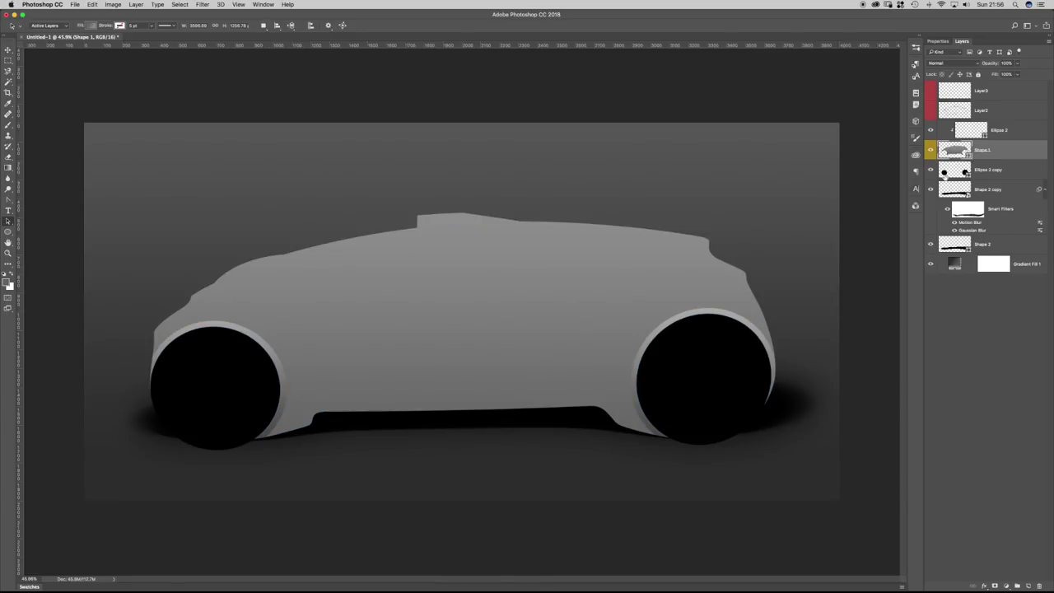
Add a layer mask to Ellipse 2 copy and paint black on it along the bottom edge of the rear wheel.
click(954, 171)
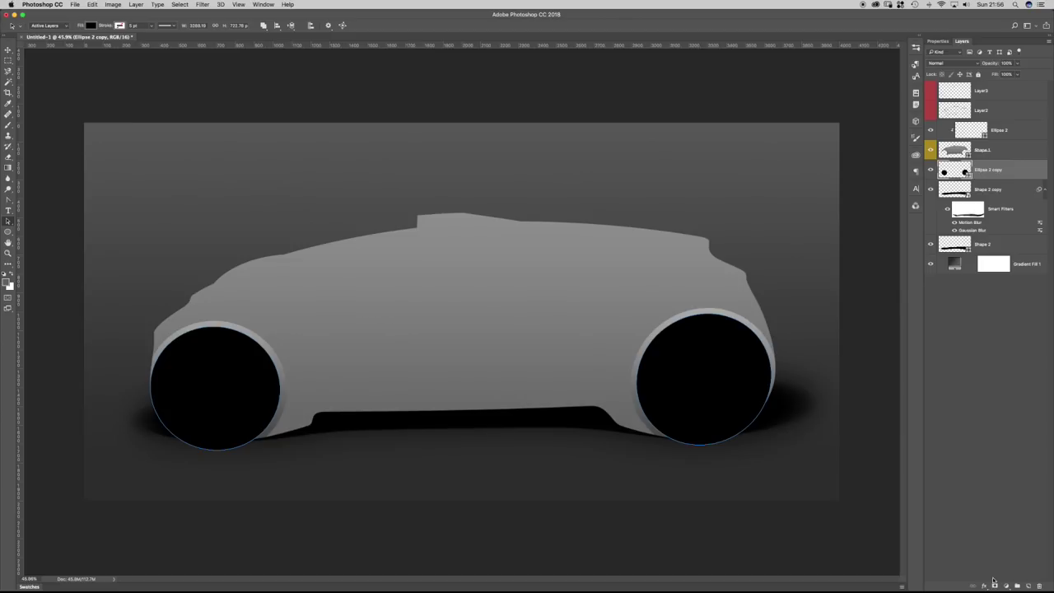
click(994, 585)
key(b)
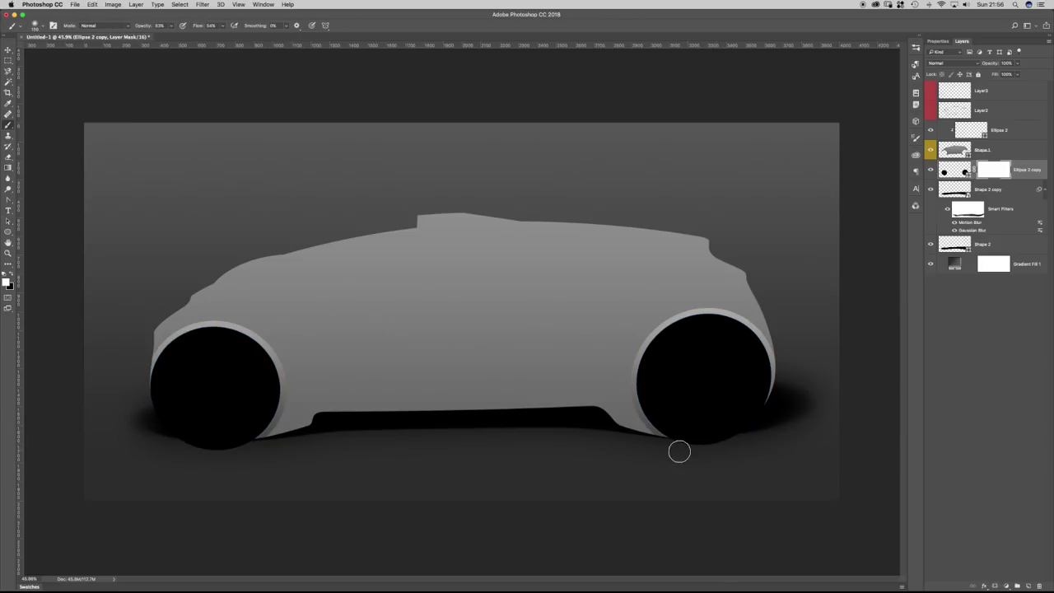
key(bracketleft)
key(bracketleft)
key(x)
drag(657, 461, 758, 450)
click(10, 283)
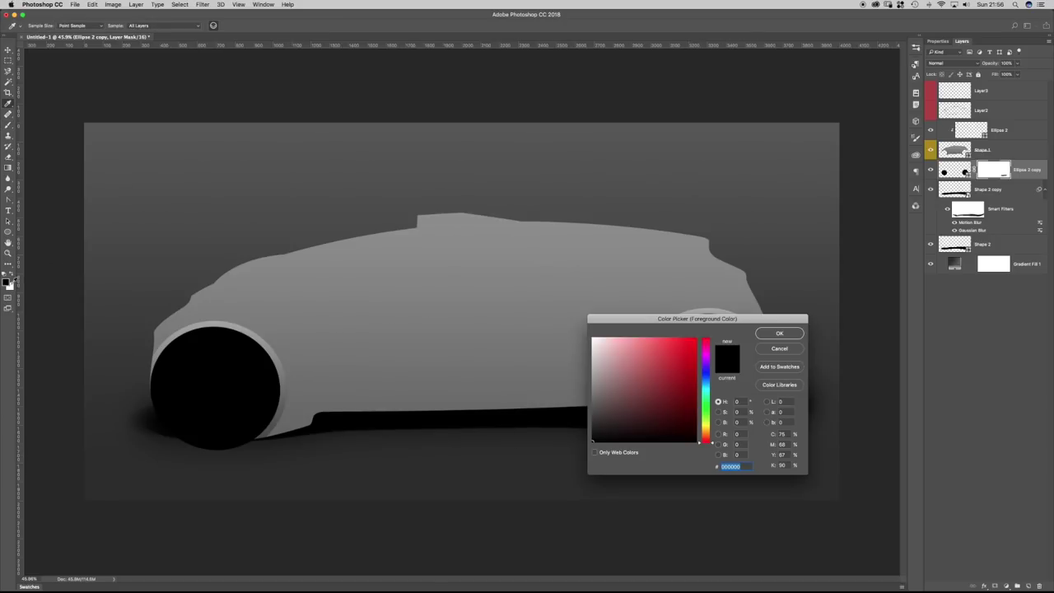
key(Return)
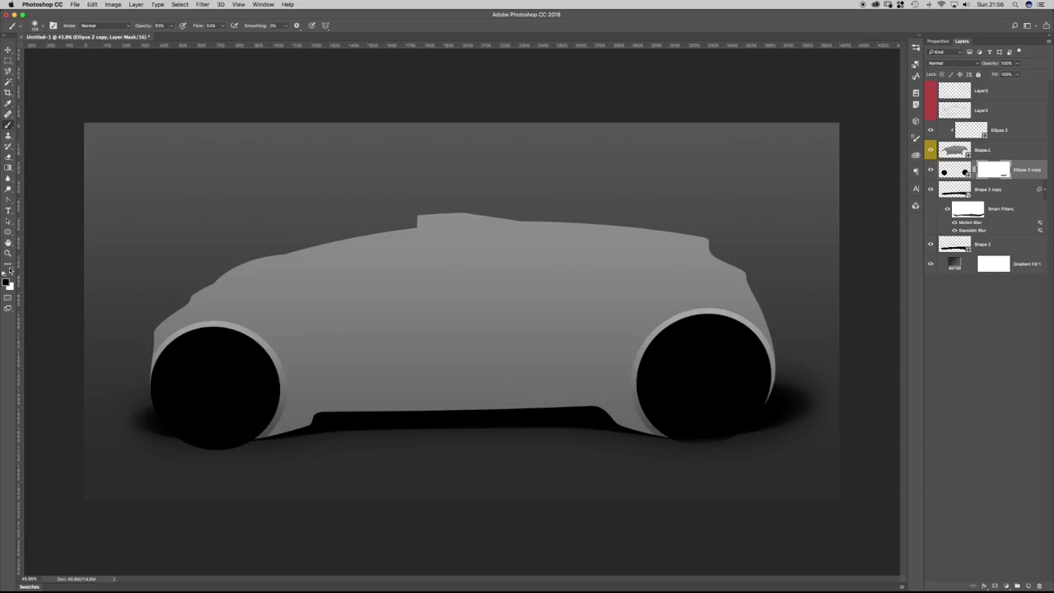
Paint black with a larger brush on the Ellipse 2 copy mask to trim the bottoms of both black wheel circles at ground level.
key(x)
key(x)
key(x)
key(x)
key(x)
key(x)
key(bracketright)
key(bracketright)
drag(644, 462, 780, 441)
drag(617, 458, 746, 451)
mouse_move(220, 462)
mouse_down()
mouse_move(165, 454)
mouse_move(279, 460)
mouse_move(232, 456)
mouse_up()
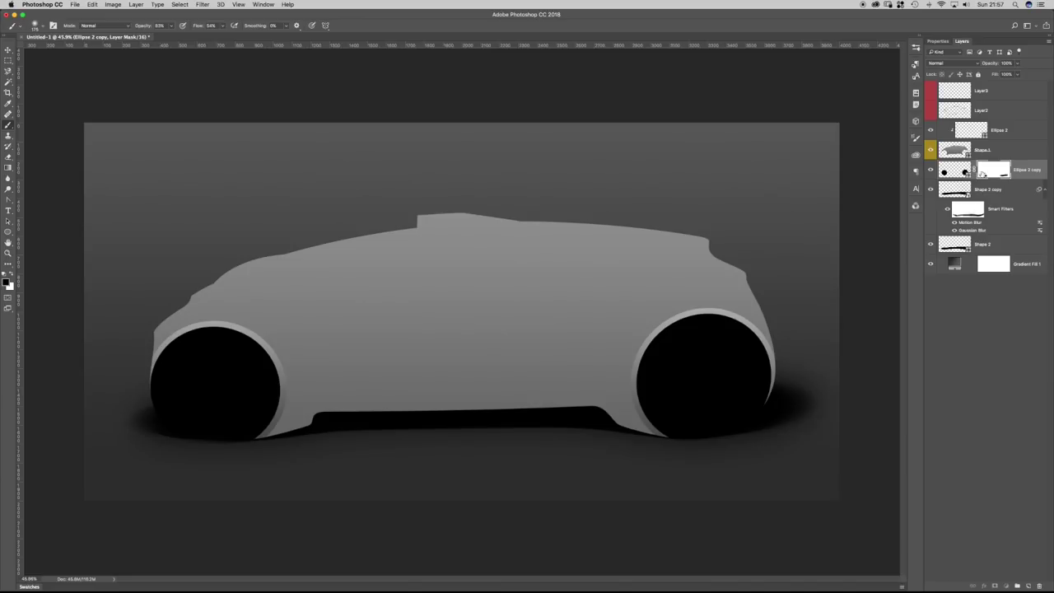
Open the Creative Cloud libraries, enlarge their view and switch to the Wheel designs library.
click(916, 155)
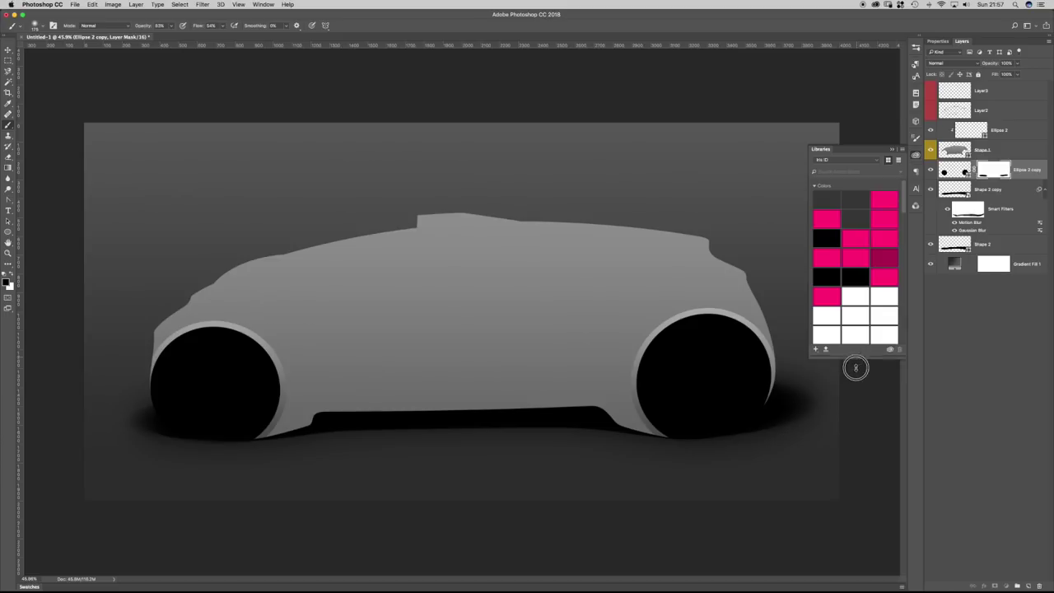
drag(858, 458, 859, 491)
drag(904, 265, 849, 140)
click(839, 163)
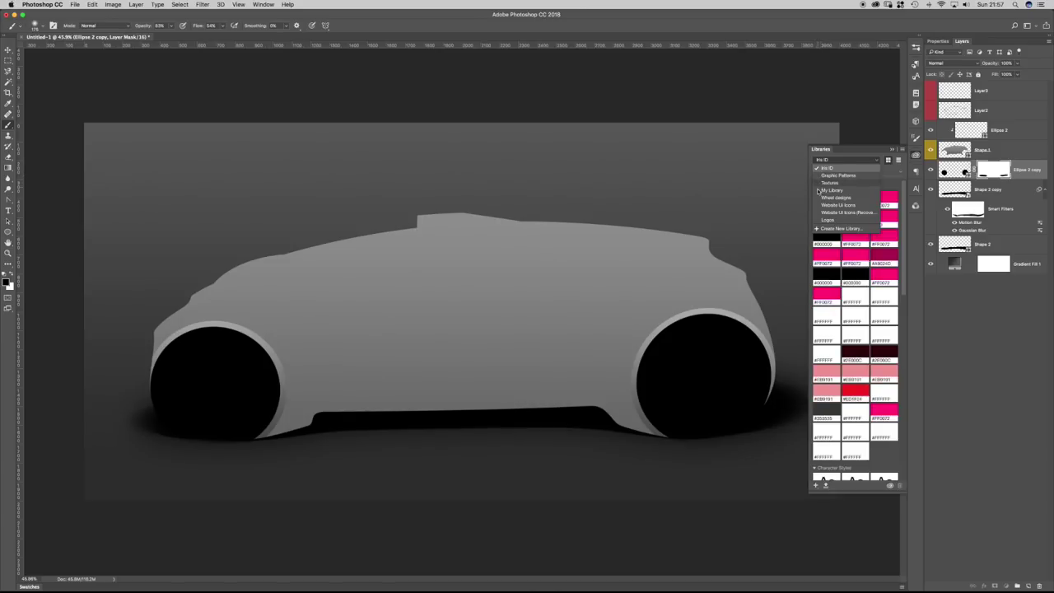
click(835, 198)
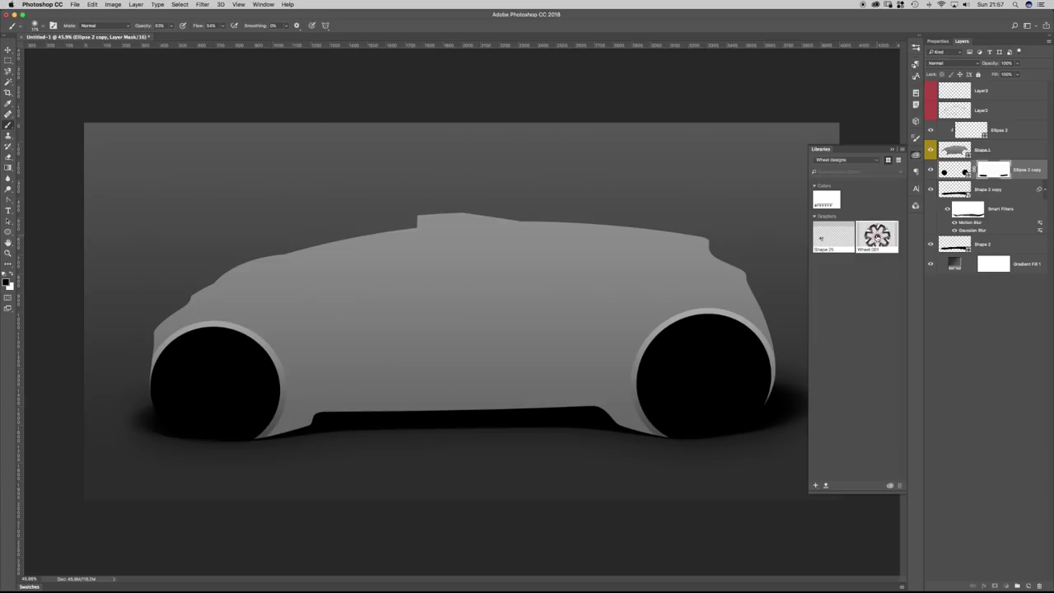
Place the Wheel 001 graphic over the front half of the car, with its layer directly above Ellipse 2.
drag(878, 236, 516, 343)
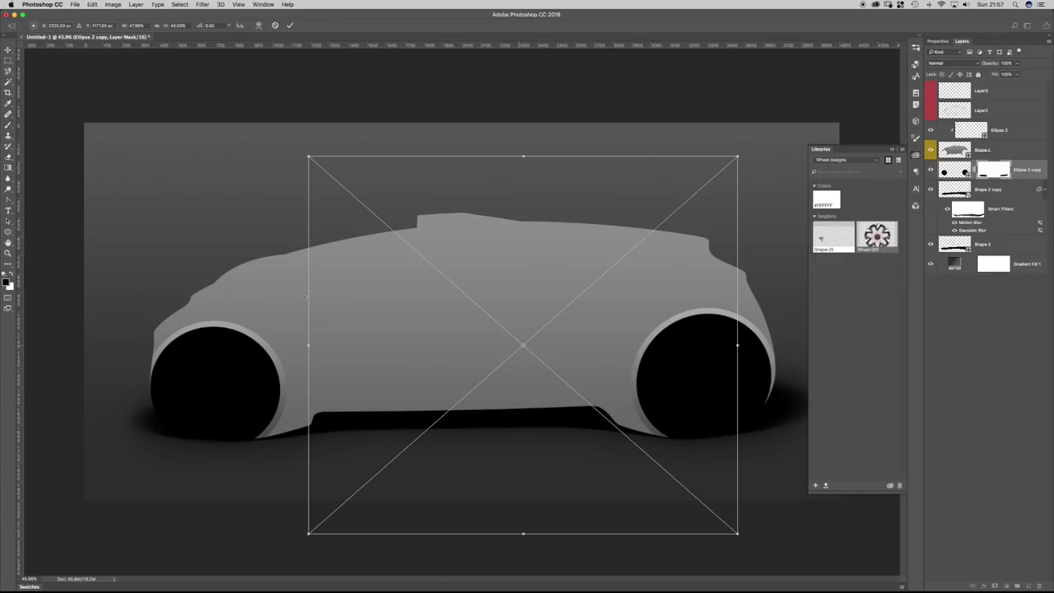
key(Return)
drag(956, 168, 955, 118)
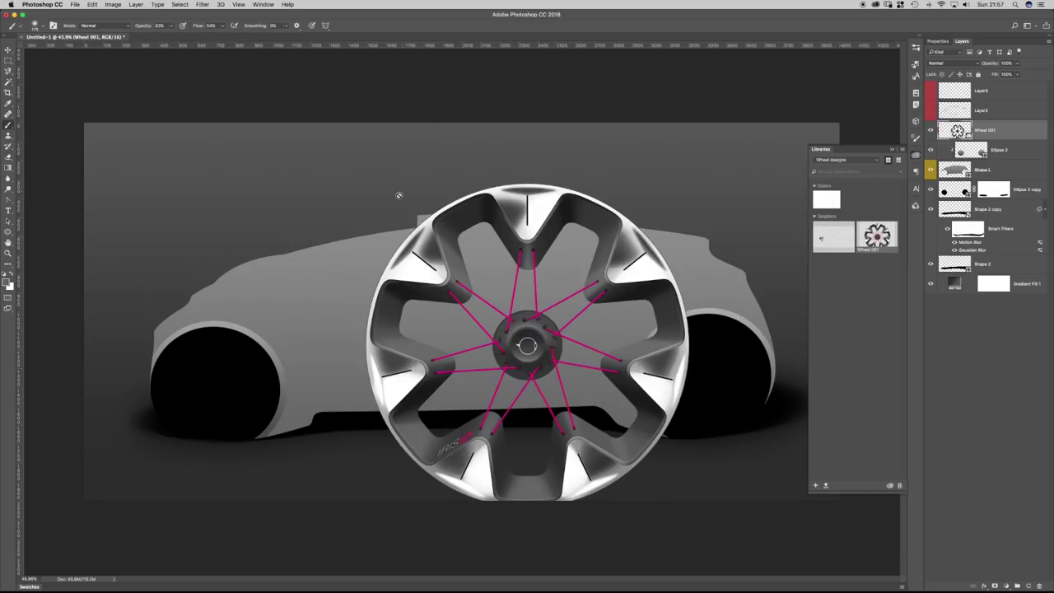
key(v)
mouse_move(533, 343)
mouse_down()
mouse_move(295, 270)
mouse_move(352, 324)
mouse_up()
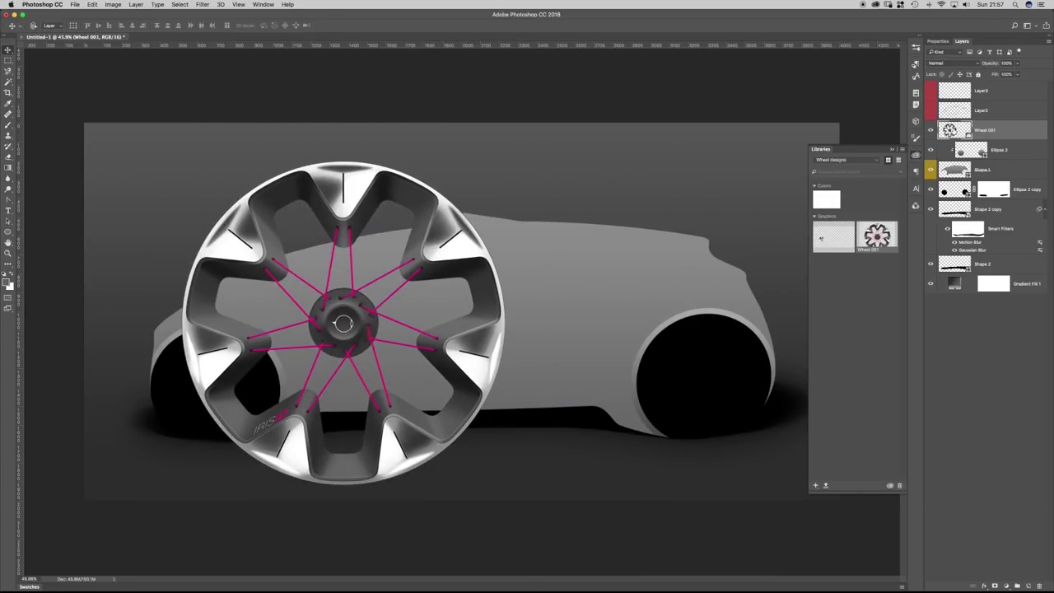
Open the Wheel 001 smart object, examine its layers, logo and hub details up close, and close it without saving.
double_click(948, 130)
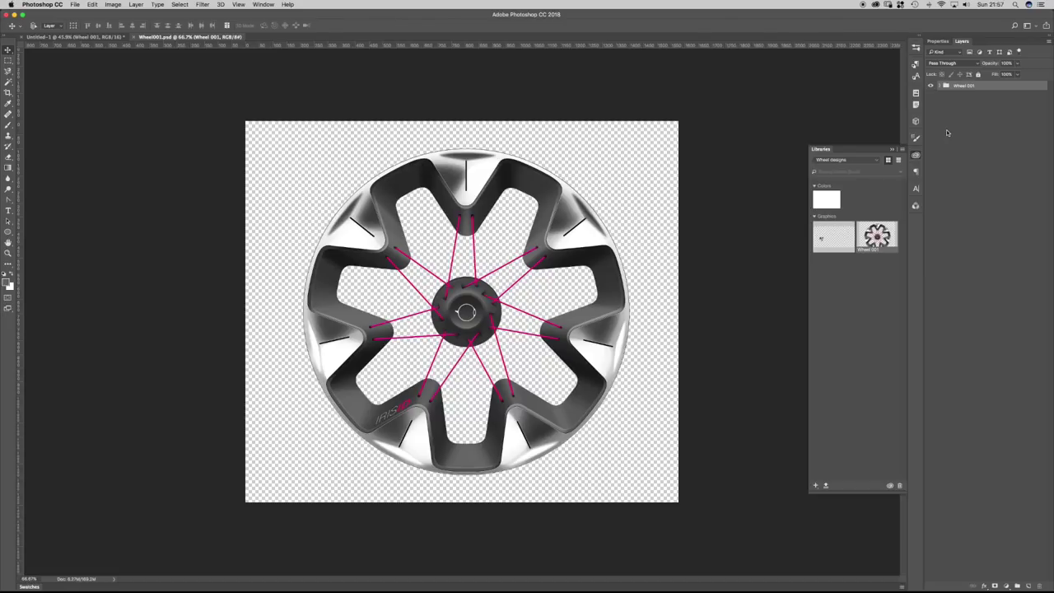
click(941, 86)
drag(1050, 149, 1045, 479)
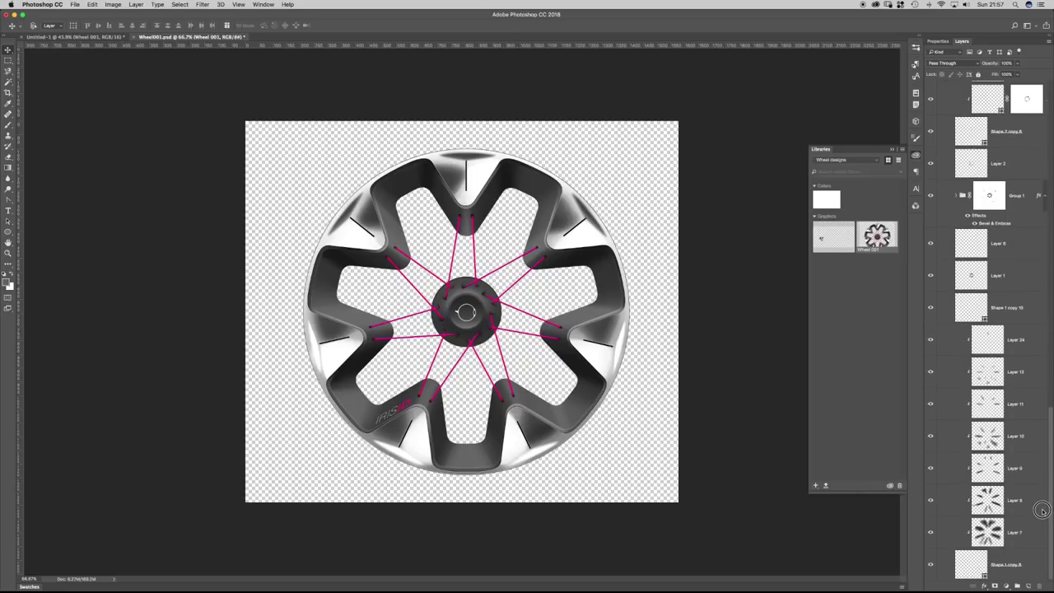
drag(424, 452, 515, 450)
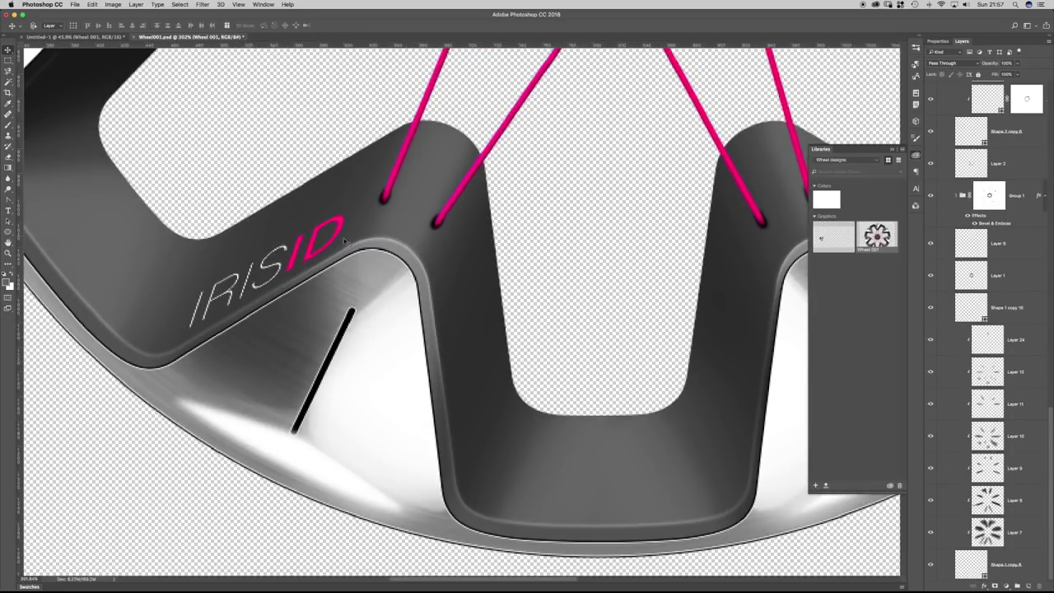
scroll(500, 255, down, 1)
drag(500, 255, 482, 257)
drag(513, 308, 447, 539)
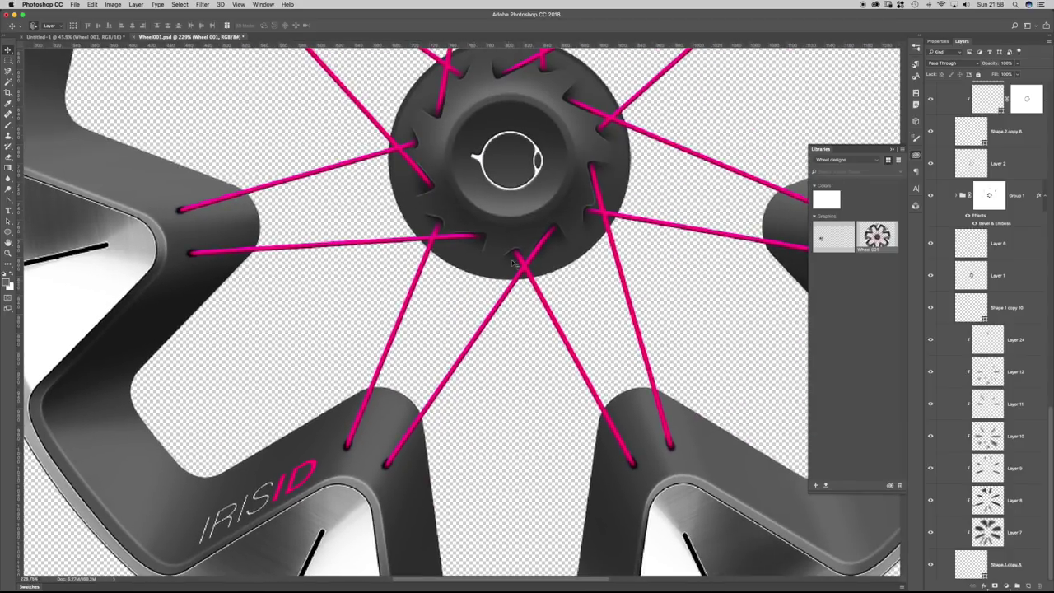
scroll(659, 416, down, 5)
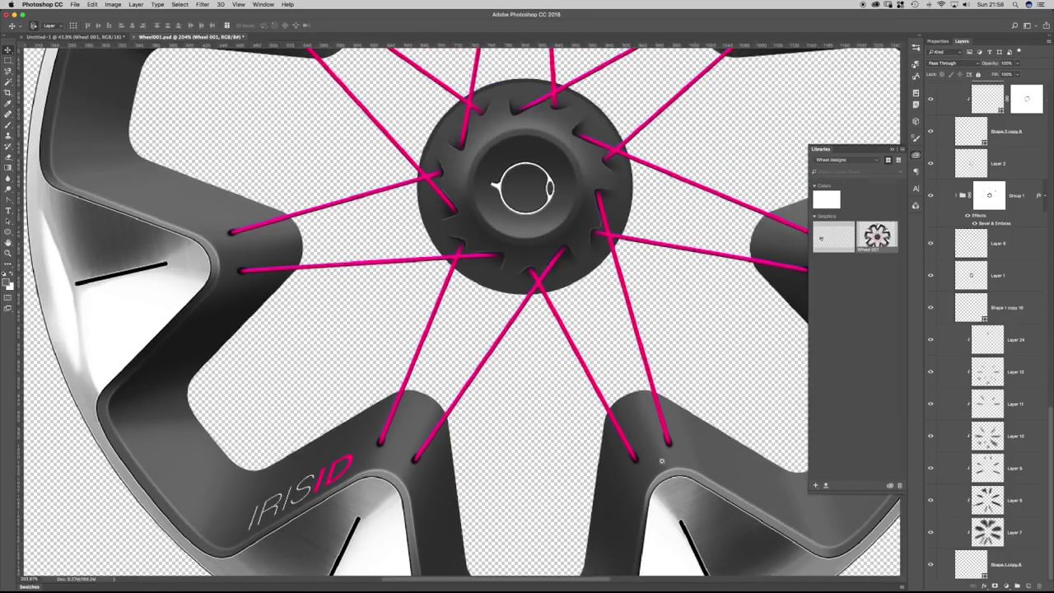
drag(676, 414, 603, 401)
drag(628, 334, 598, 332)
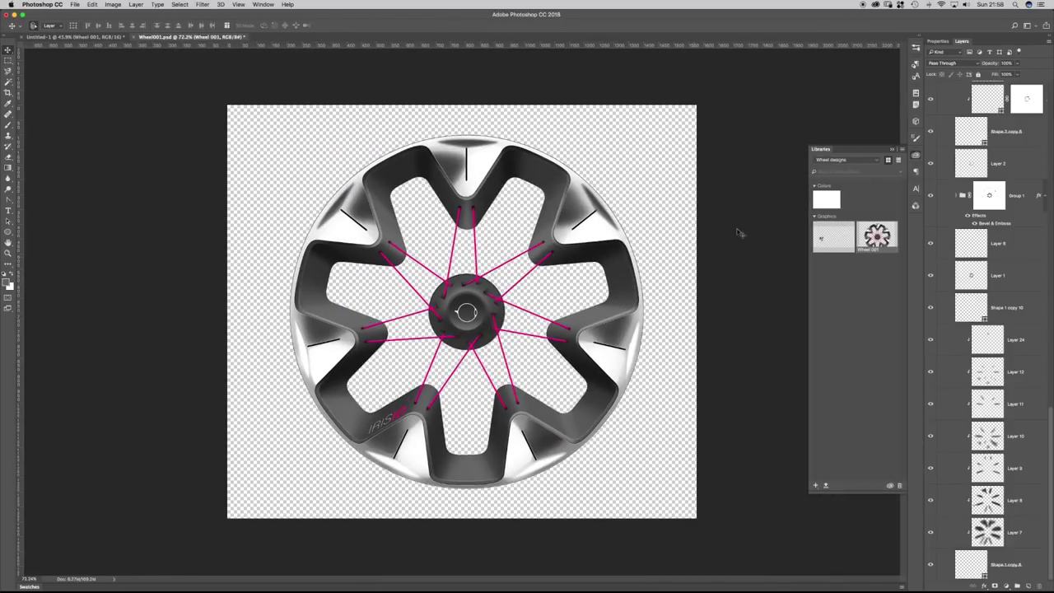
scroll(1051, 85, up, 10)
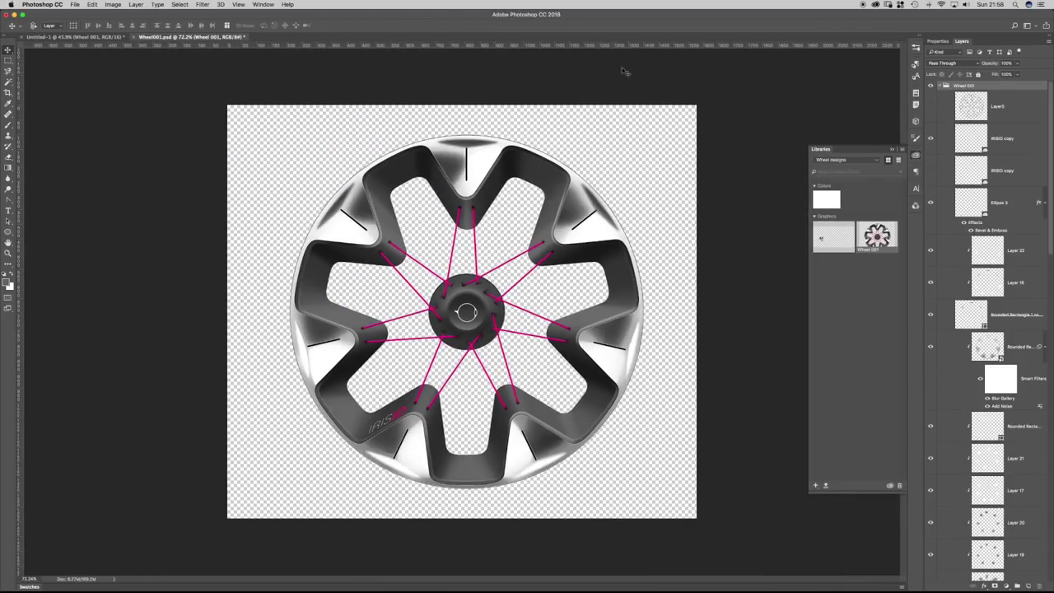
click(133, 38)
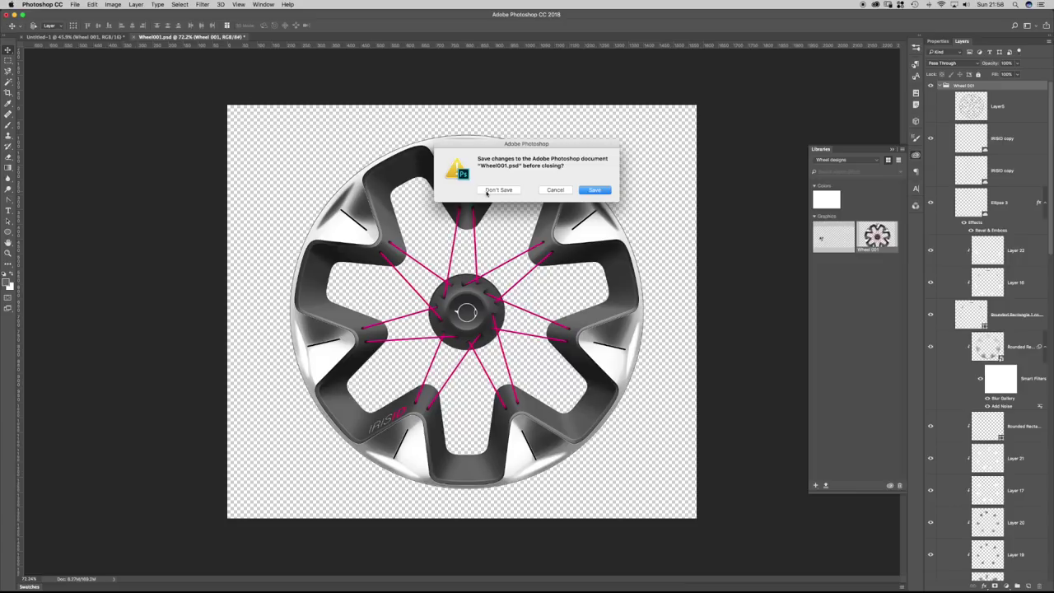
click(486, 192)
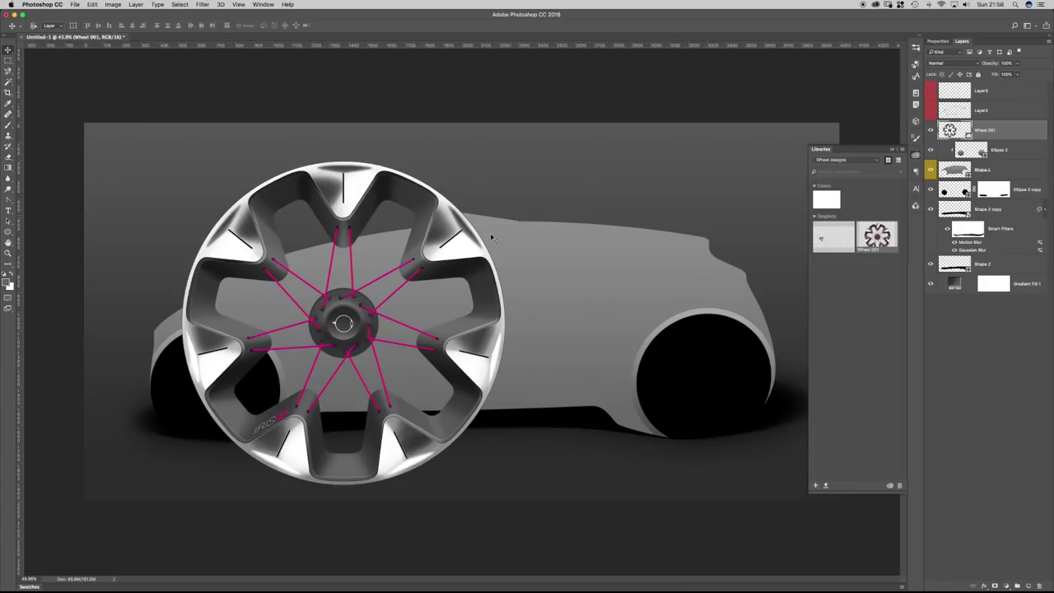
Scale the wheel graphic to about 17.3% and centre it over the front wheel's black circle.
drag(366, 298, 245, 284)
key(super+t)
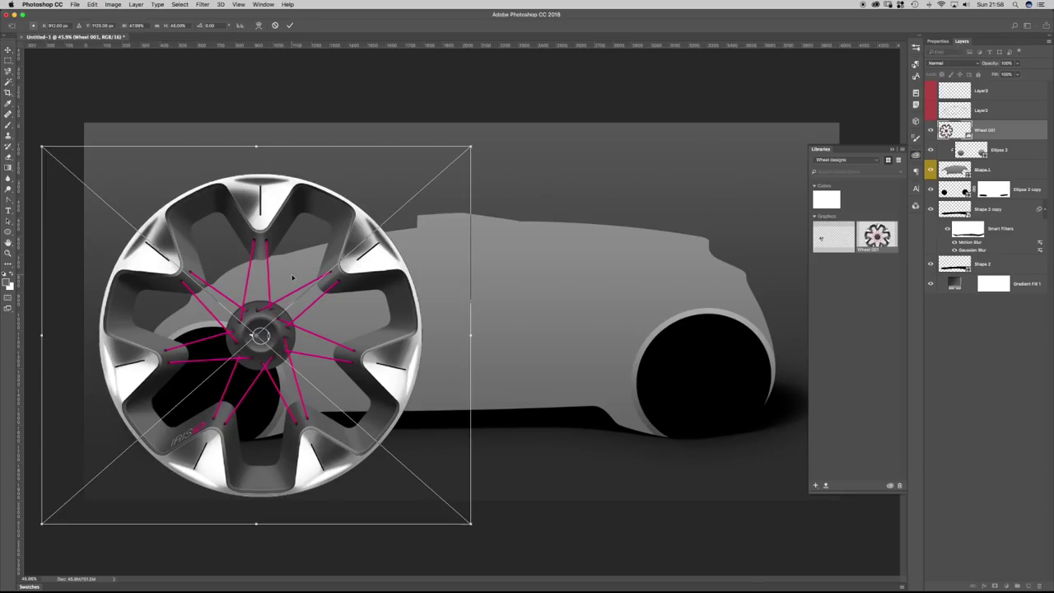
key(Return)
key(super+t)
drag(471, 523, 252, 331)
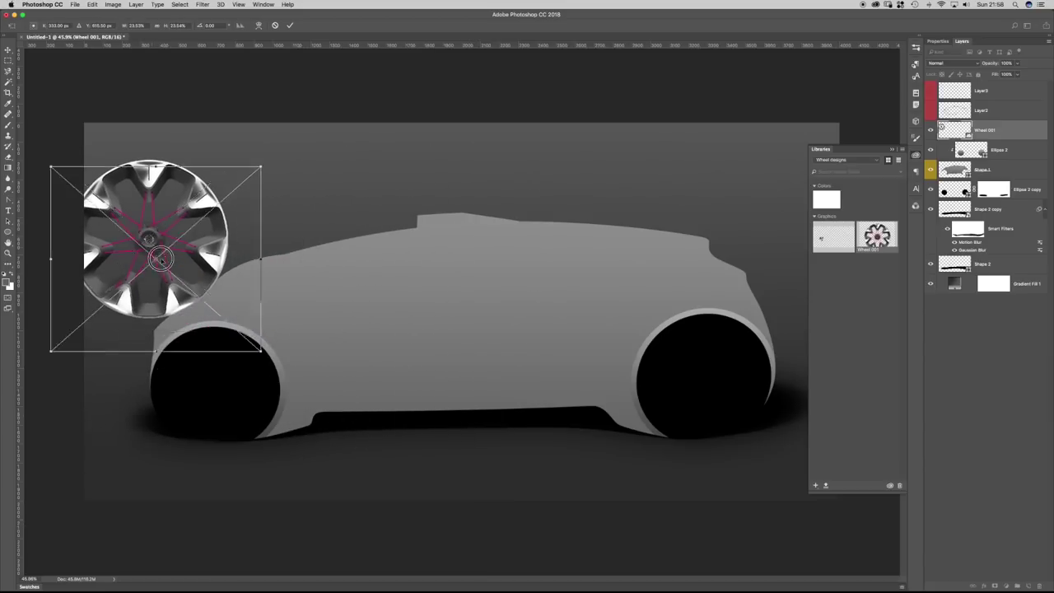
drag(155, 207, 218, 332)
drag(312, 275, 254, 308)
drag(202, 352, 227, 364)
drag(291, 321, 288, 324)
key(Return)
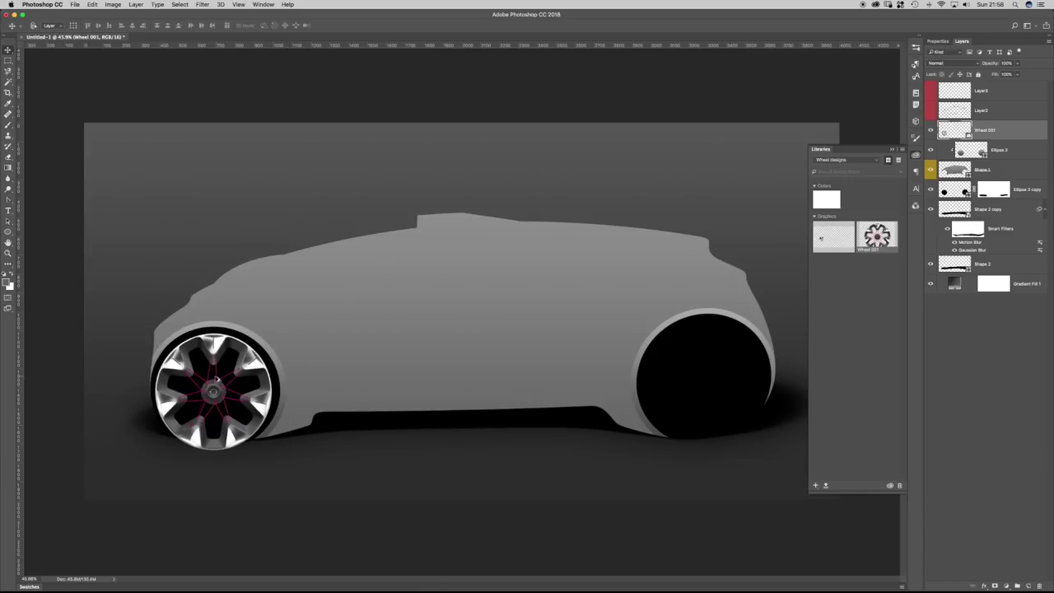
Duplicate the wheel graphic onto the rear wheel and enlarge the copy slightly to fill the black circle.
drag(192, 385, 618, 383)
key(super+t)
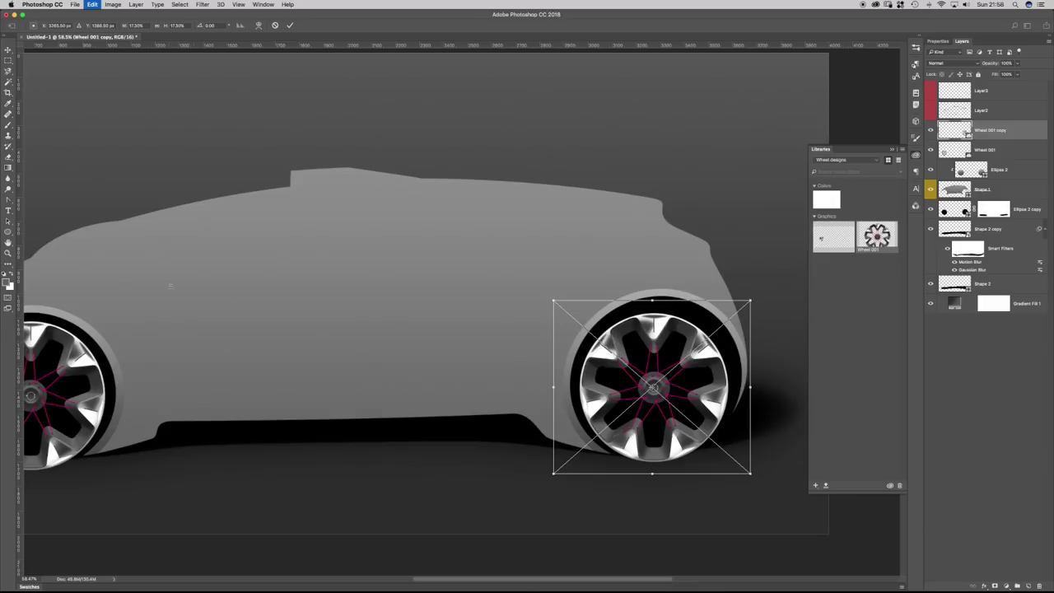
drag(751, 302, 763, 289)
drag(553, 472, 551, 475)
Rotate the rear wheel graphic about 20° counterclockwise and fine-tune its centring inside the black tyre circle.
drag(463, 348, 460, 417)
drag(628, 333, 626, 335)
drag(626, 293, 629, 298)
drag(441, 307, 444, 319)
drag(635, 338, 636, 337)
drag(786, 434, 785, 433)
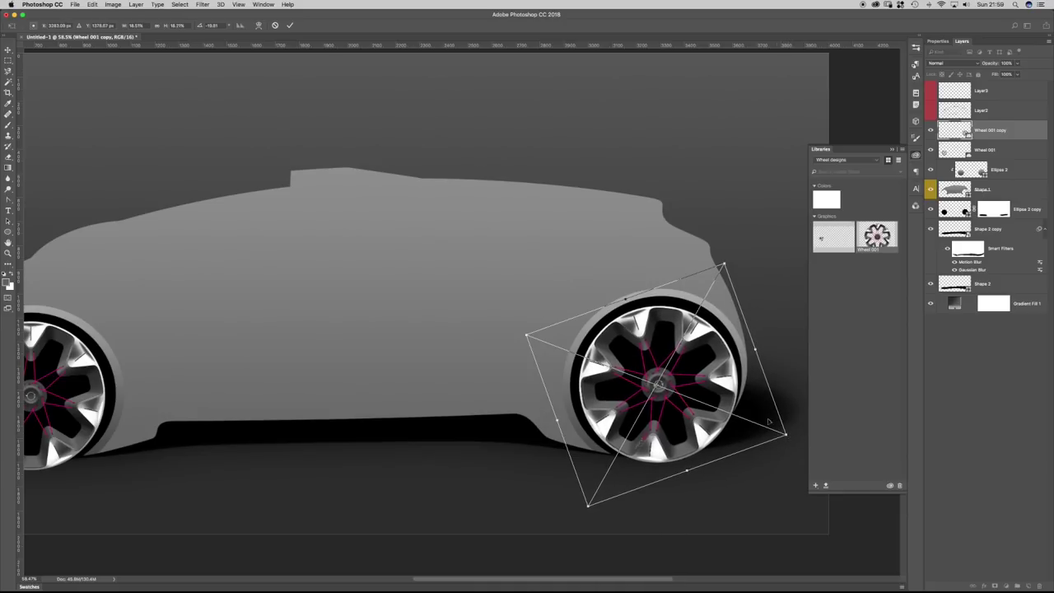
drag(642, 351, 643, 352)
key(Return)
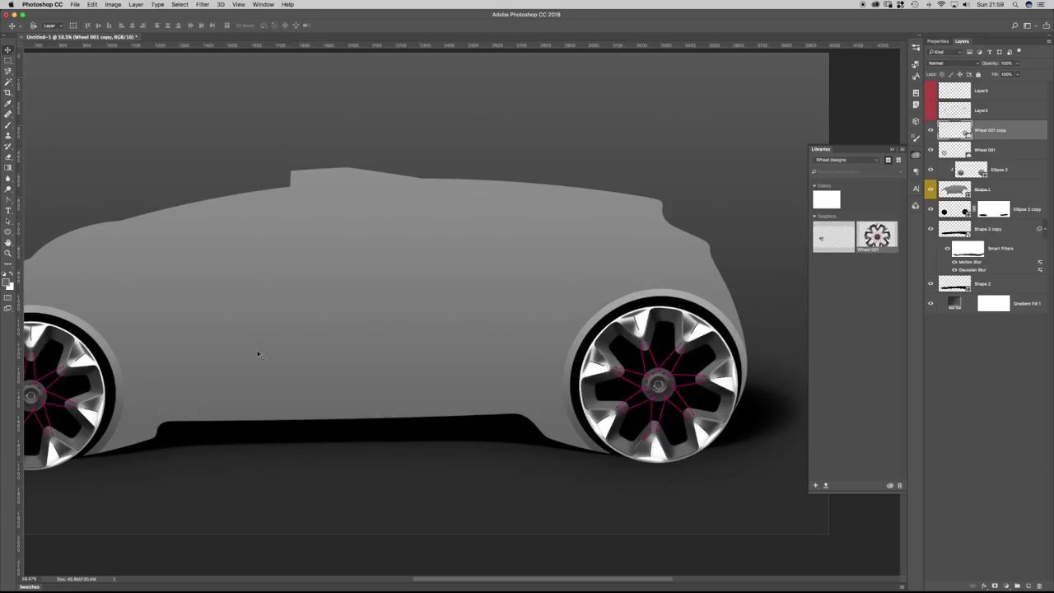
Rotate the front wheel graphic about 20° clockwise and adjust its size slightly to sit evenly in the tyre.
scroll(364, 352, left, 10)
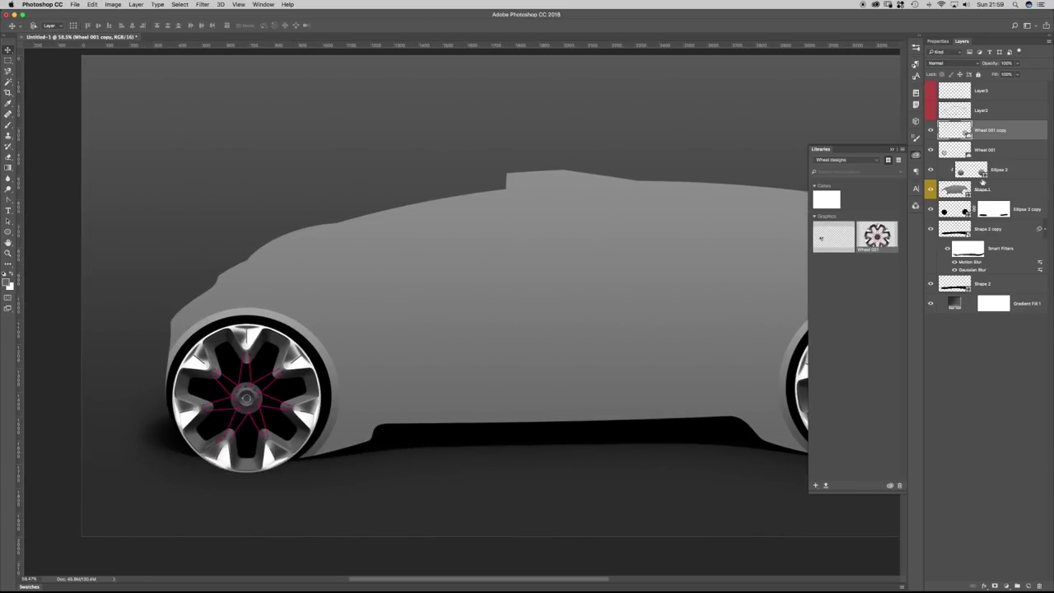
click(958, 150)
key(super+t)
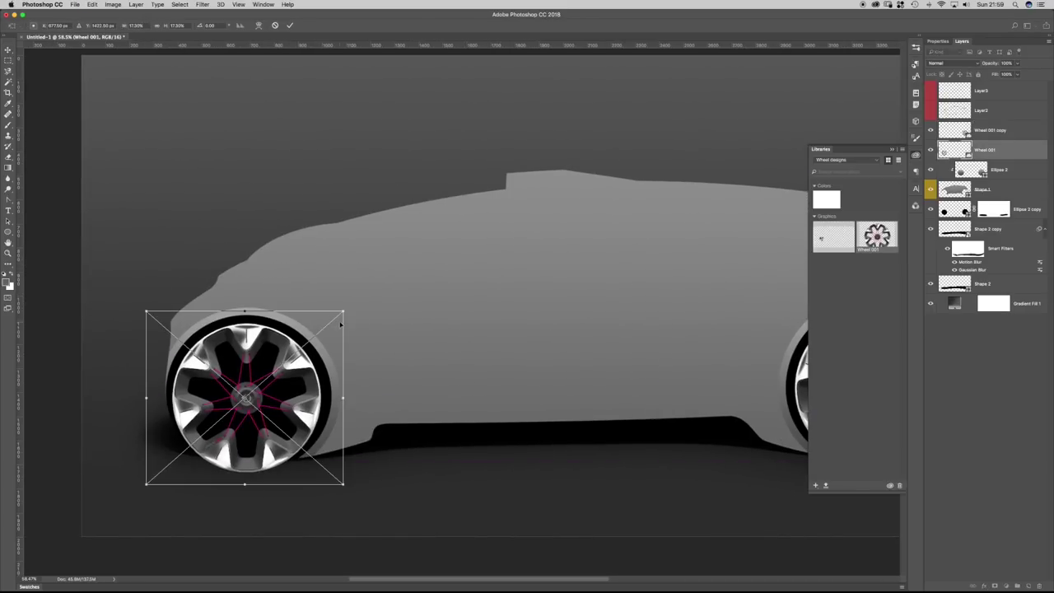
drag(273, 257, 341, 247)
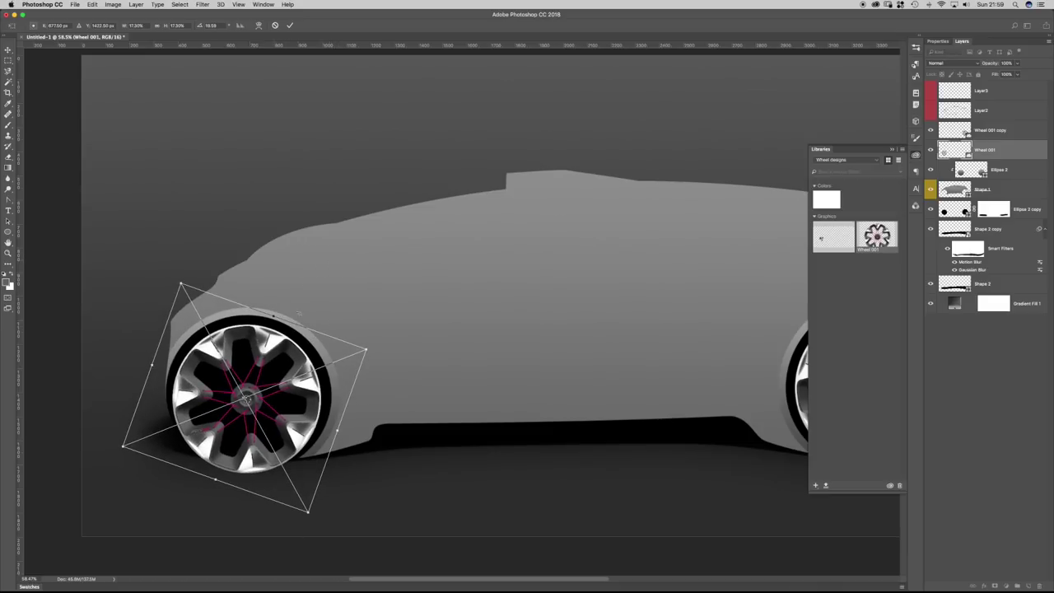
drag(273, 316, 266, 354)
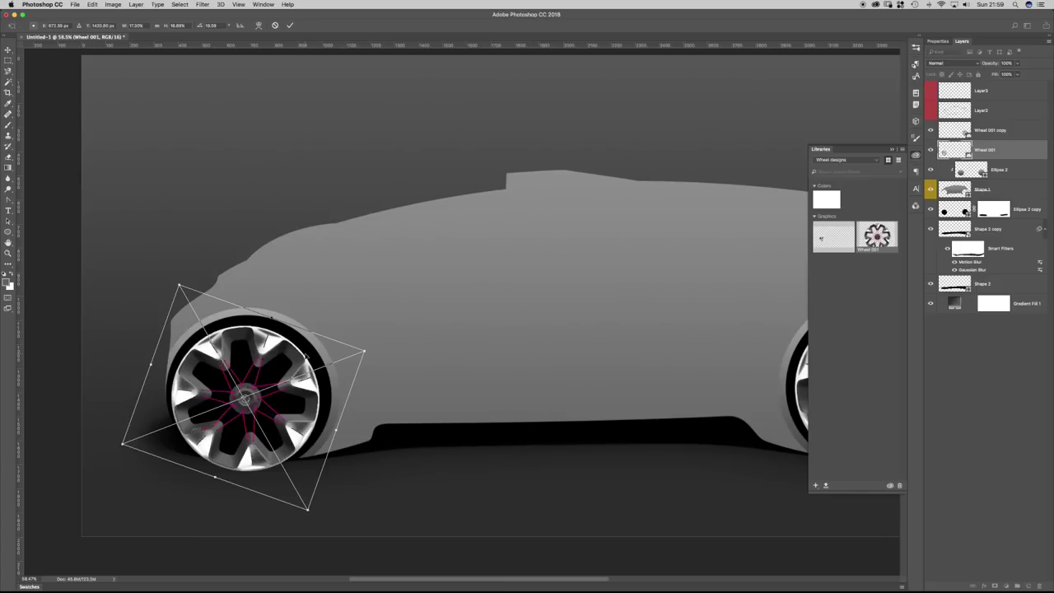
drag(367, 349, 363, 347)
key(Return)
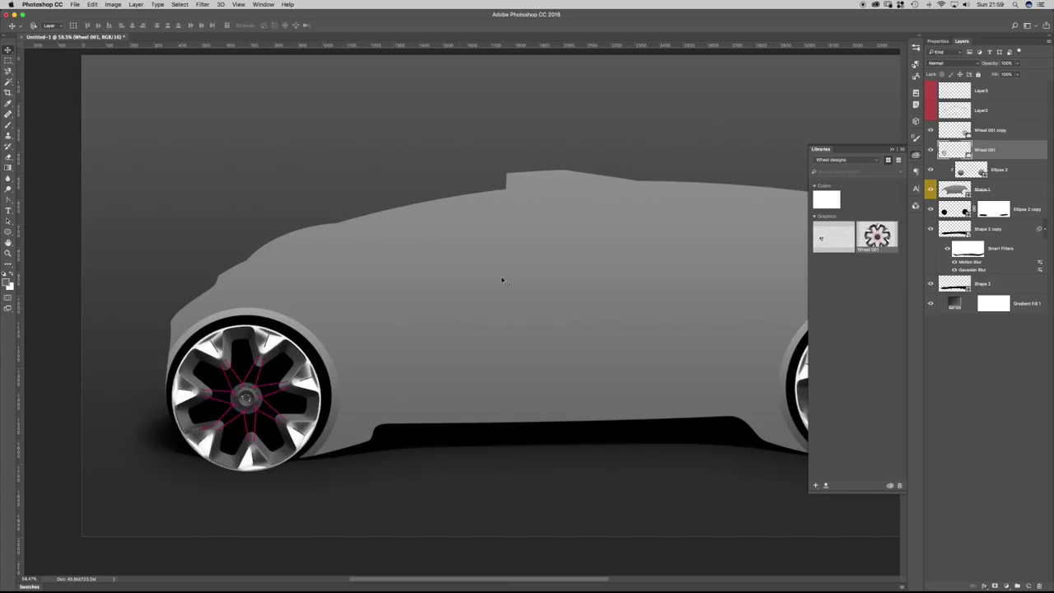
Add a layer mask to Shape 1 and paint out the lower body behind the front wheel and ahead of the rear wheel.
click(937, 191)
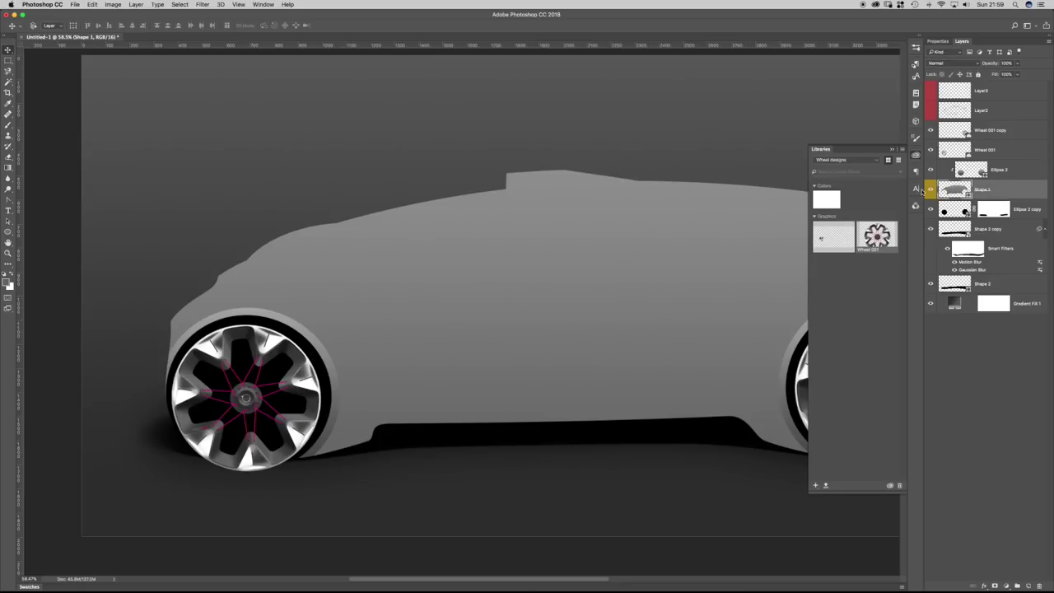
click(996, 585)
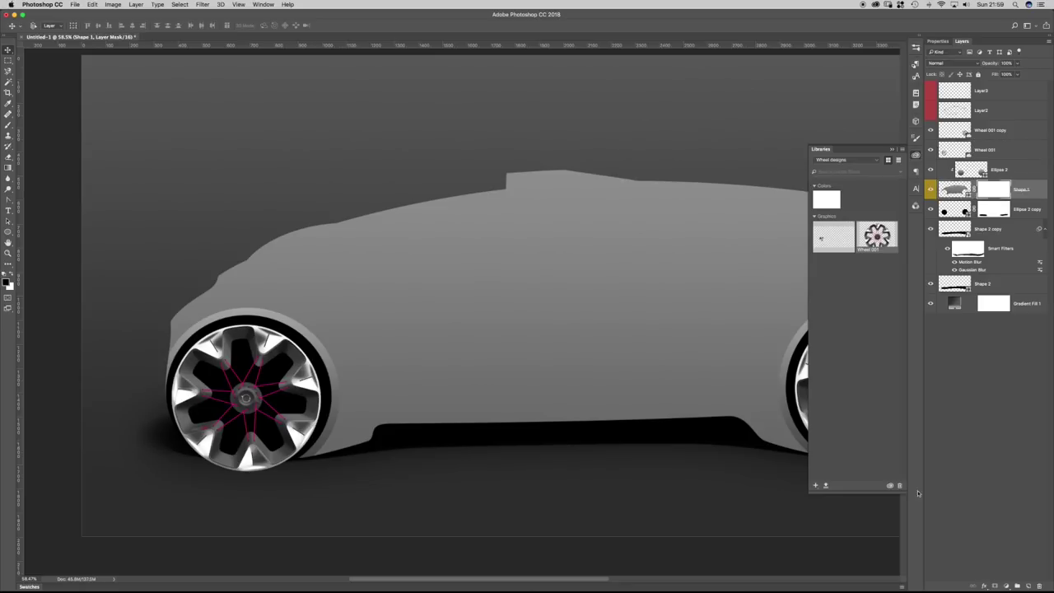
key(b)
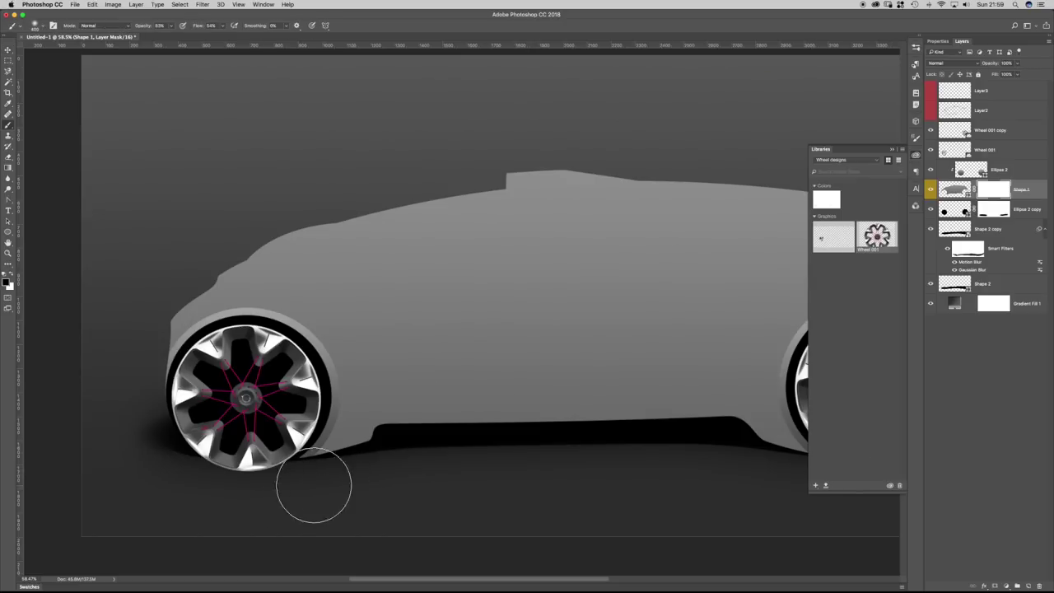
key([)
mouse_move(229, 483)
mouse_down()
mouse_move(386, 482)
mouse_move(332, 466)
mouse_move(459, 470)
mouse_move(218, 478)
mouse_move(285, 460)
mouse_move(489, 478)
mouse_move(522, 513)
mouse_move(336, 442)
mouse_up()
mouse_move(534, 409)
mouse_down()
mouse_move(648, 418)
mouse_move(592, 405)
mouse_move(489, 419)
mouse_move(592, 400)
mouse_up()
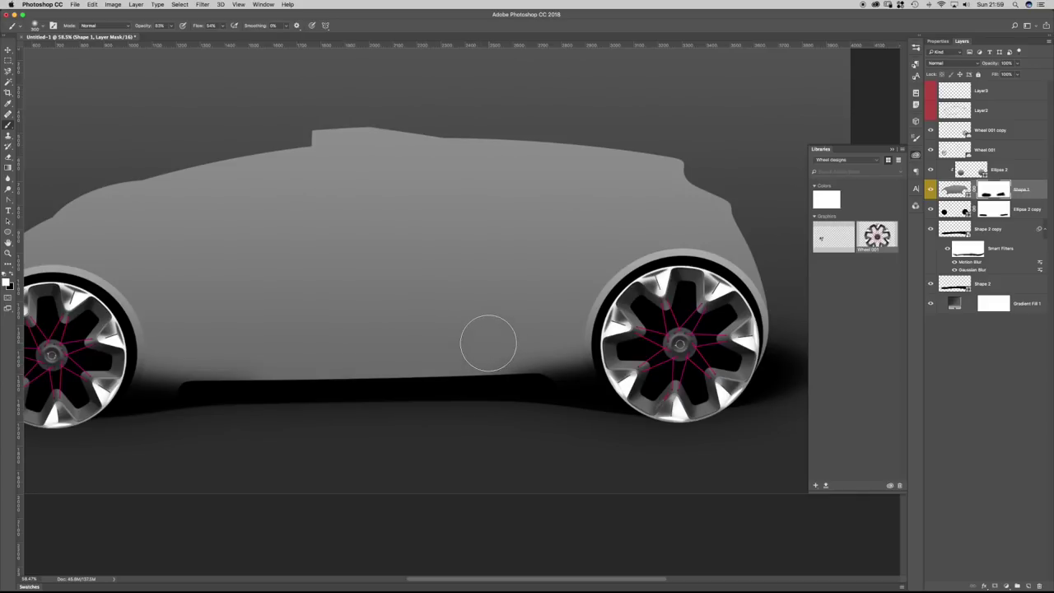
Refine the Shape 1 mask with a smaller brush, restoring the sill edge near the rear wheel and hiding the remaining lower body beside both wheels.
key([)
mouse_move(509, 356)
mouse_down()
mouse_move(558, 352)
mouse_move(478, 354)
mouse_up()
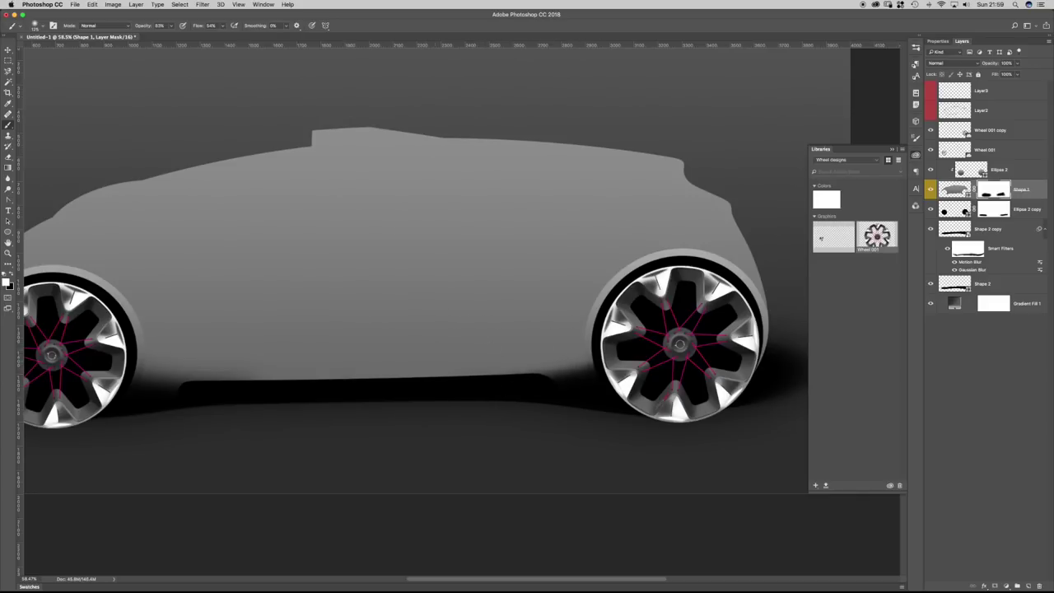
key(x)
drag(546, 387, 597, 377)
drag(503, 391, 519, 388)
key(bracketleft)
drag(126, 381, 244, 397)
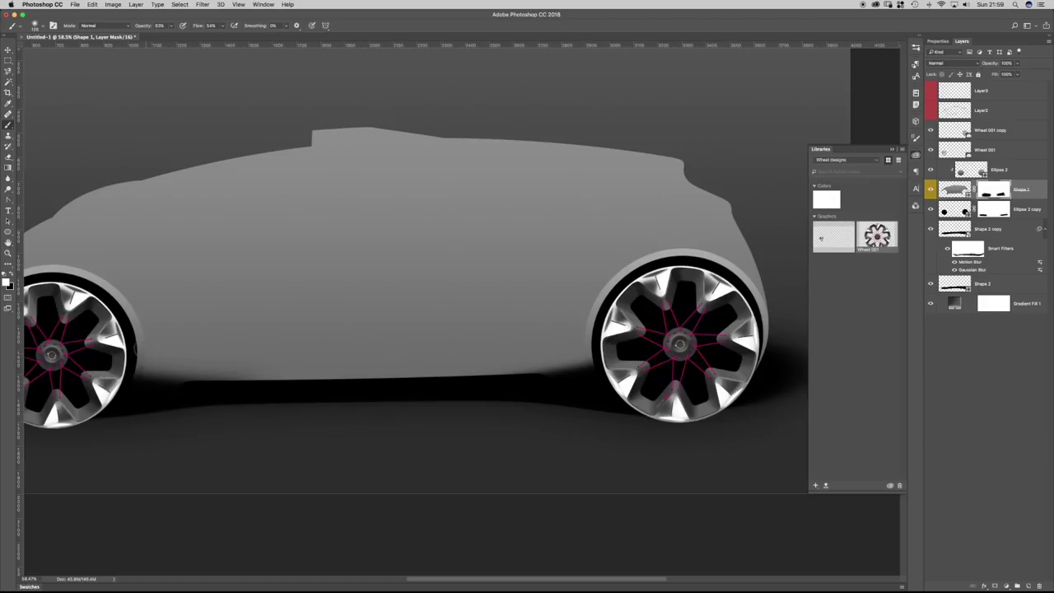
Paint white on the Shape 1 mask, varying the brush size, to restore the body's lower edge behind the front wheel and ahead of the rear wheel.
drag(150, 353, 142, 352)
key(bracketright)
key(bracketright)
key(bracketright)
mouse_move(242, 354)
mouse_down()
mouse_move(117, 355)
mouse_move(280, 350)
mouse_move(129, 368)
mouse_up()
drag(200, 353, 133, 363)
key(bracketleft)
key(bracketleft)
key(bracketleft)
mouse_move(228, 355)
mouse_down()
mouse_move(147, 360)
mouse_move(177, 362)
mouse_move(151, 365)
mouse_up()
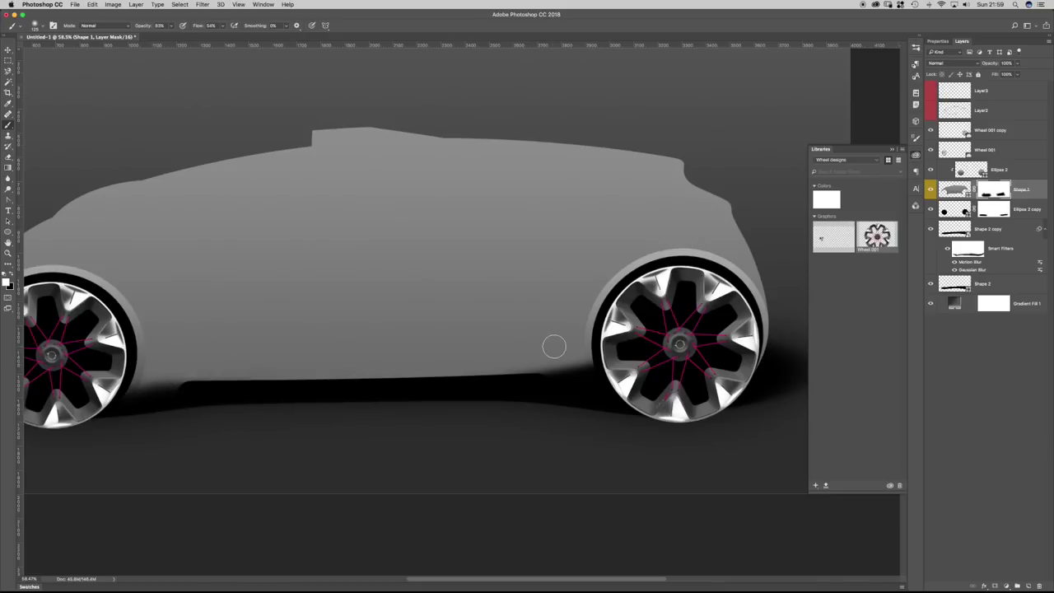
mouse_move(576, 353)
mouse_down()
mouse_move(626, 377)
mouse_move(599, 359)
mouse_move(514, 354)
mouse_up()
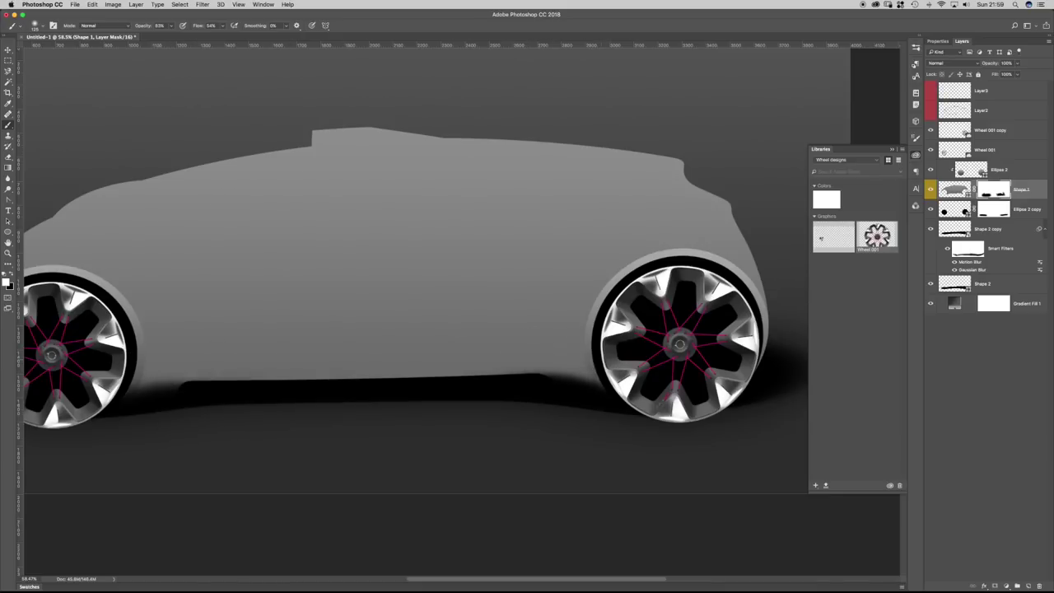
Shift the Shape 1 path's anchors at the rear end of the sill closer to the rear wheel.
drag(638, 394, 620, 391)
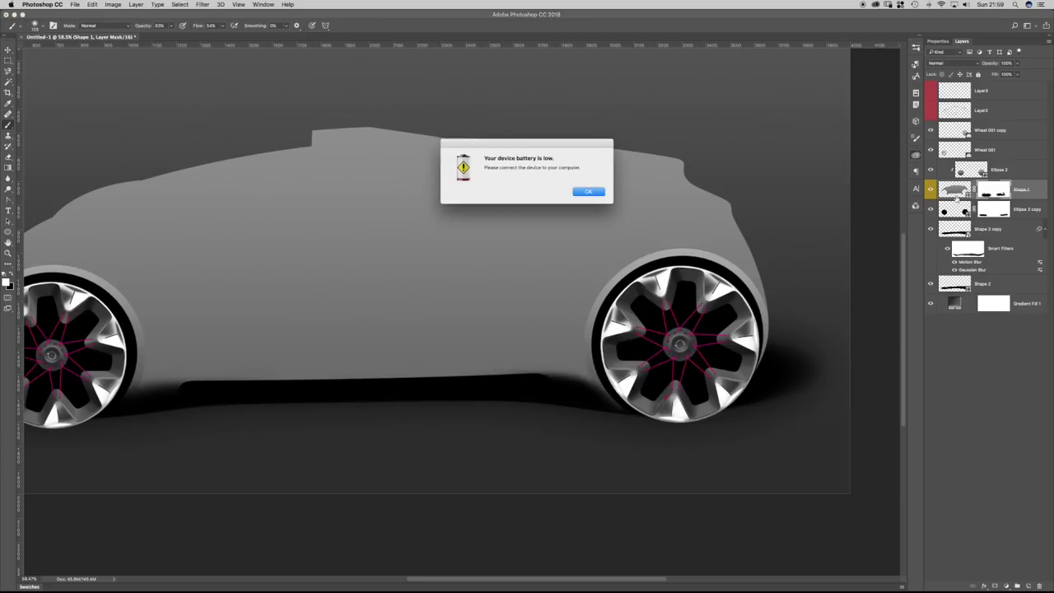
click(586, 192)
click(954, 190)
key(a)
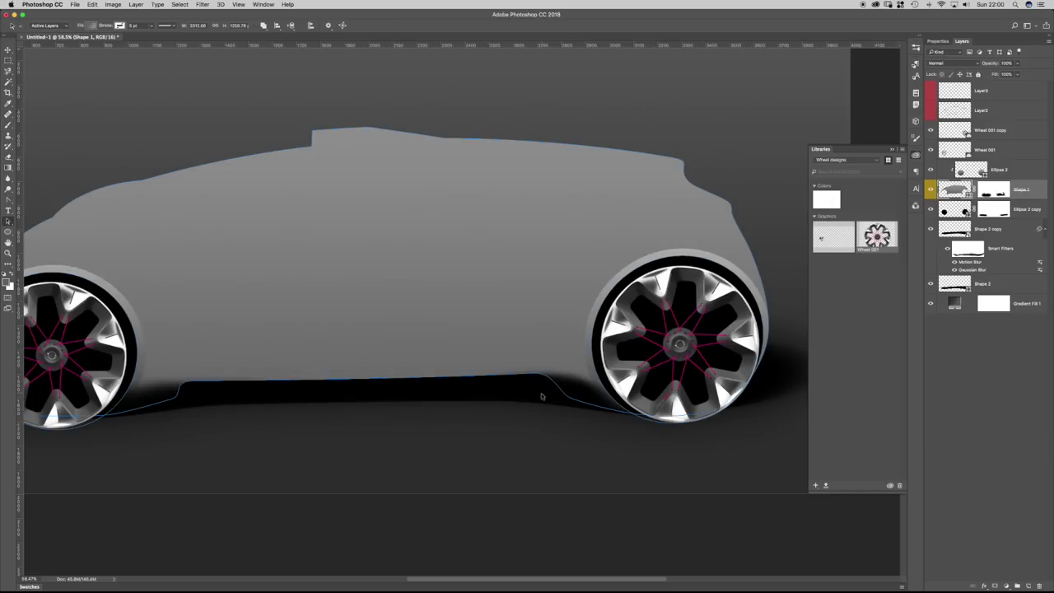
click(561, 393)
mouse_move(534, 376)
mouse_down()
mouse_move(555, 371)
mouse_move(545, 377)
mouse_up()
drag(448, 377, 447, 378)
drag(573, 401, 605, 409)
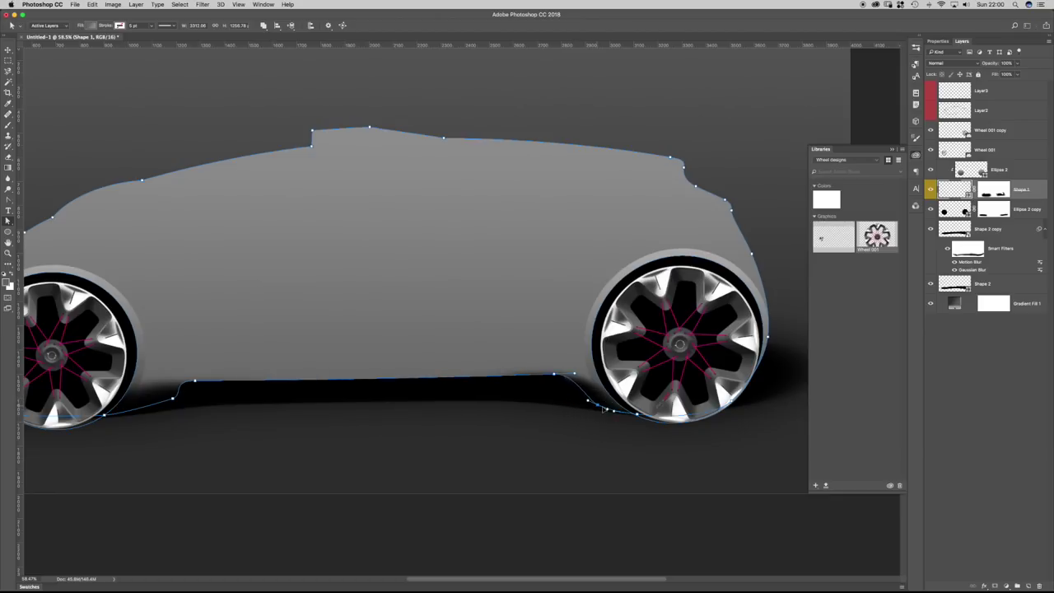
click(638, 435)
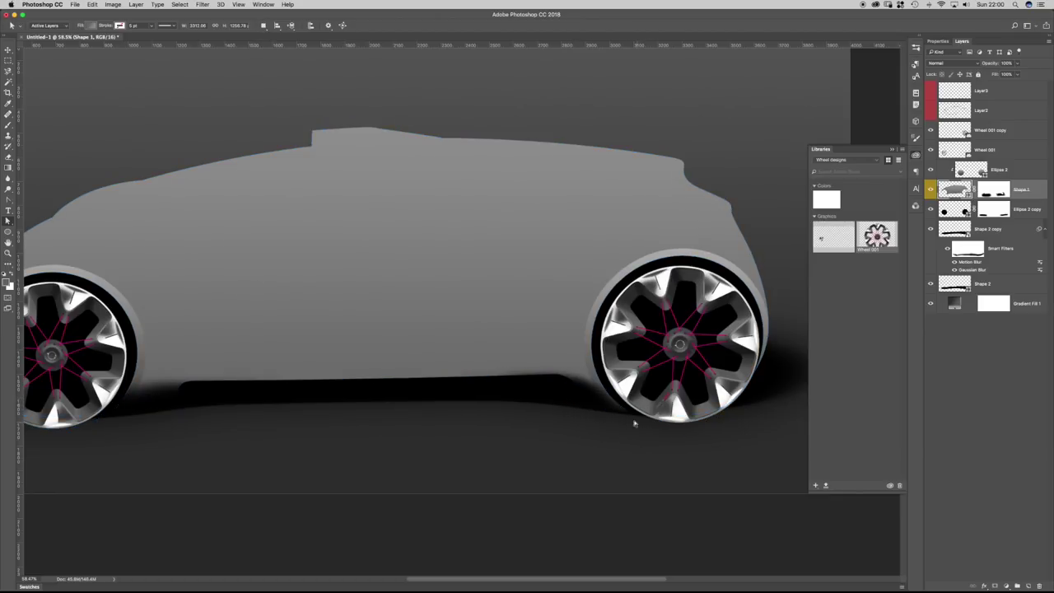
Adjust Shape 1's lower anchors around the rear wheel so the body outline follows the tyre's underside.
click(601, 407)
drag(639, 417, 734, 405)
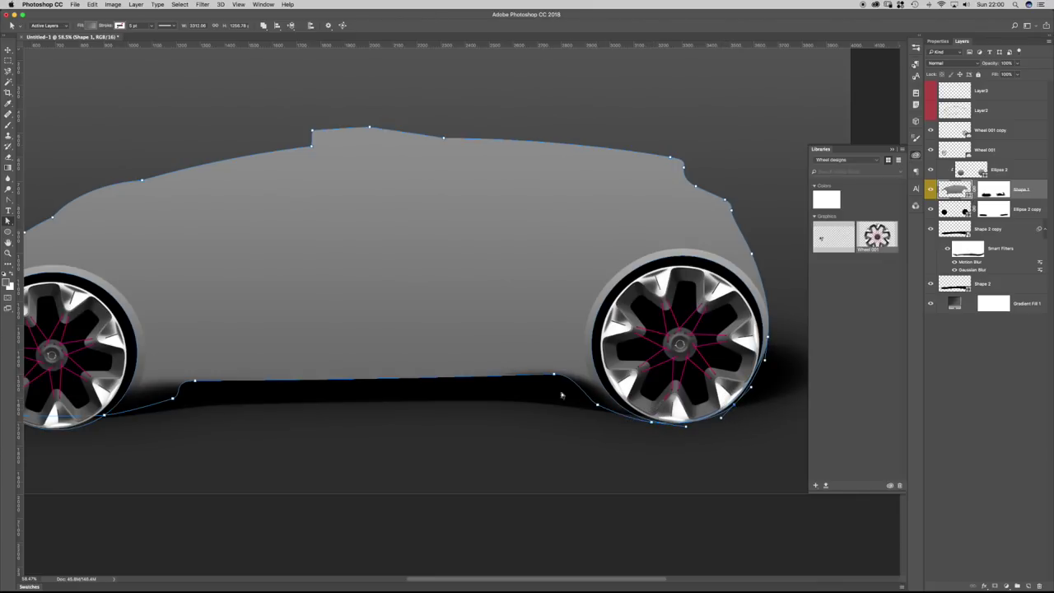
click(592, 408)
click(590, 402)
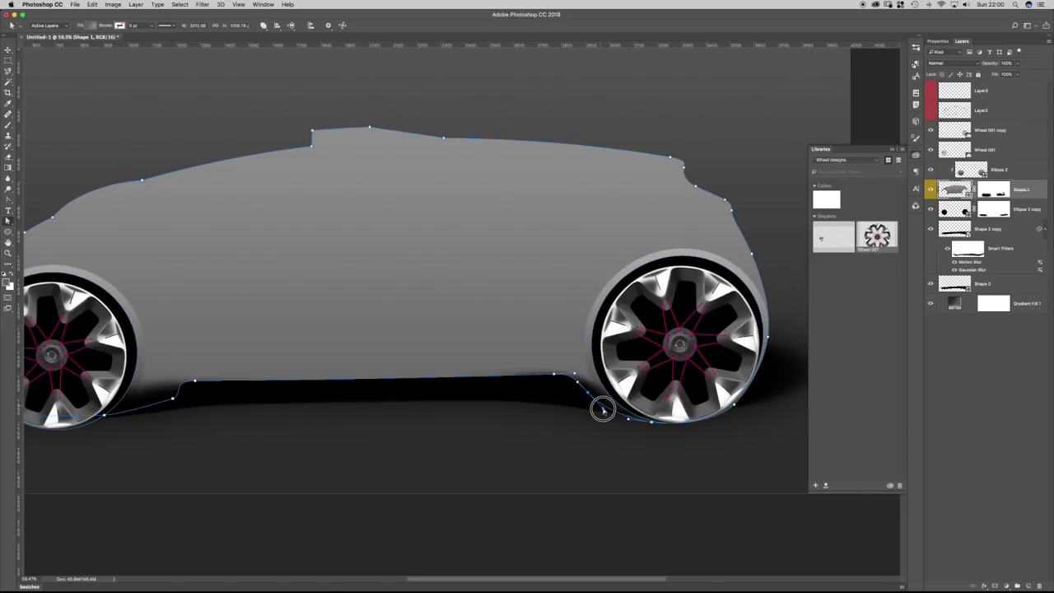
click(494, 394)
Move Shape 1's anchors behind the front wheel towards the tyre and lower the sill's front corner.
scroll(226, 405, left, 5)
click(290, 383)
drag(289, 386, 230, 400)
key(super+z)
click(236, 411)
click(237, 402)
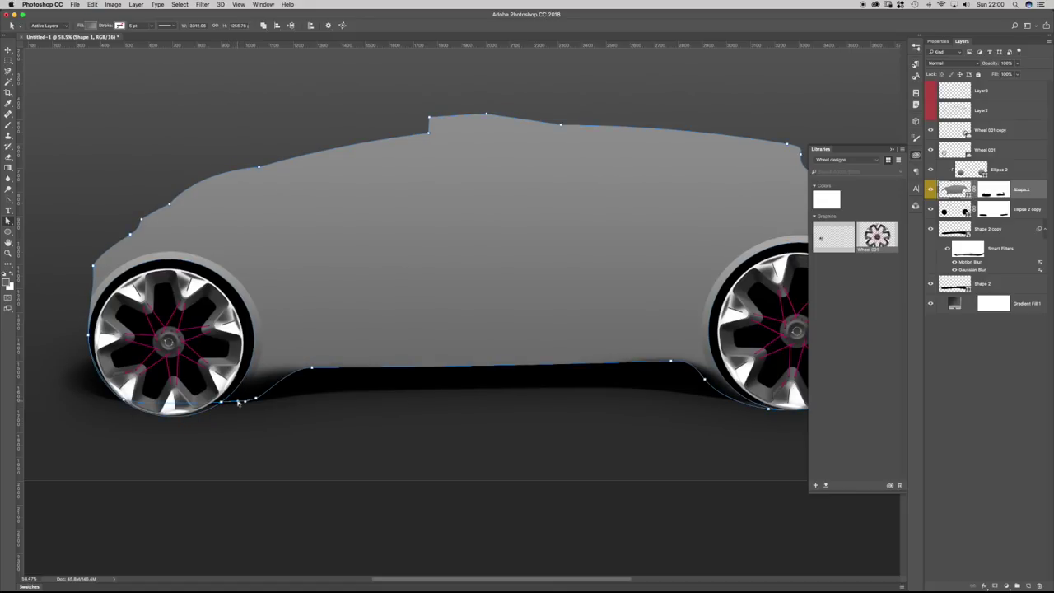
drag(221, 404, 190, 418)
drag(258, 399, 216, 414)
drag(312, 368, 289, 383)
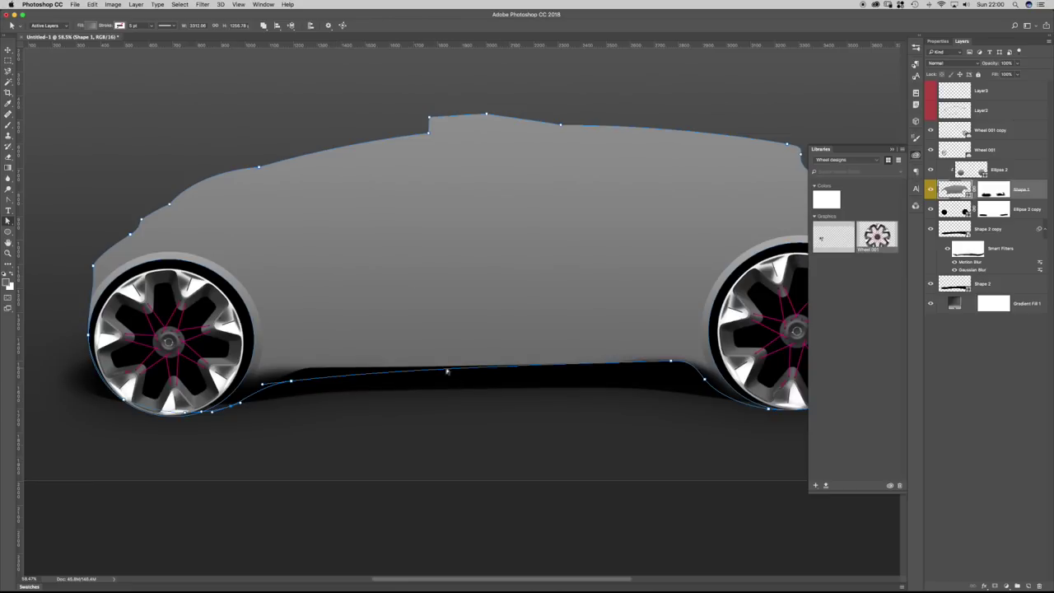
Fine-tune the curve handles along Shape 1's sill and reposition the anchors beside the front wheel to smooth the lower edge.
drag(448, 372, 315, 381)
click(316, 379)
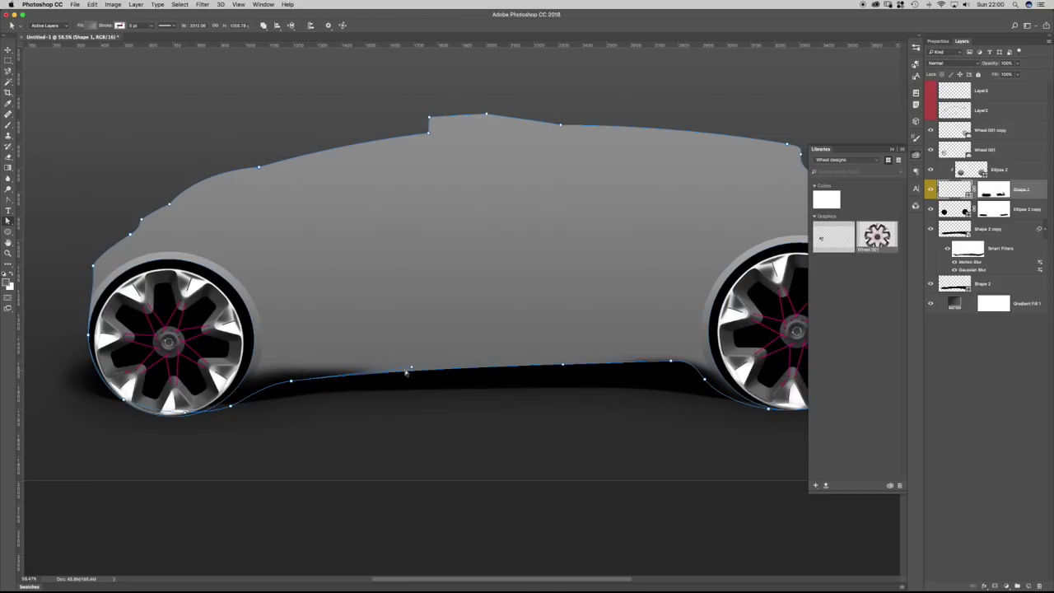
drag(412, 368, 412, 375)
drag(562, 364, 561, 369)
click(489, 383)
click(291, 381)
drag(291, 382, 285, 386)
drag(230, 406, 172, 417)
click(186, 414)
click(113, 418)
scroll(360, 376, right, 5)
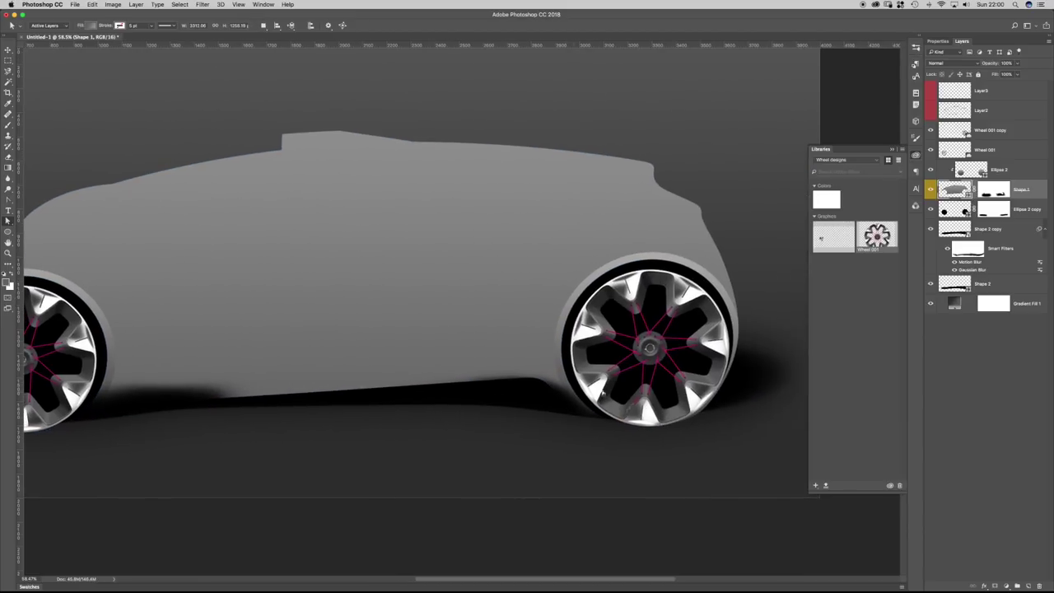
Paint black on the Shape 1 mask along the sill to fade the body's lower edge between the wheels.
scroll(571, 308, down, 2)
click(992, 192)
key(b)
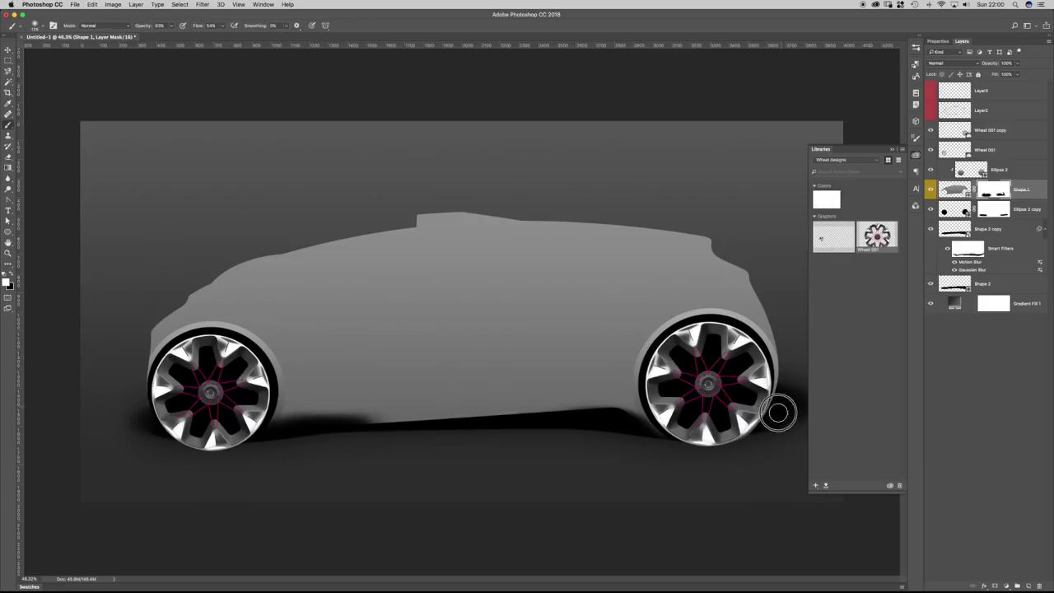
key(bracketleft)
key(bracketleft)
key(bracketleft)
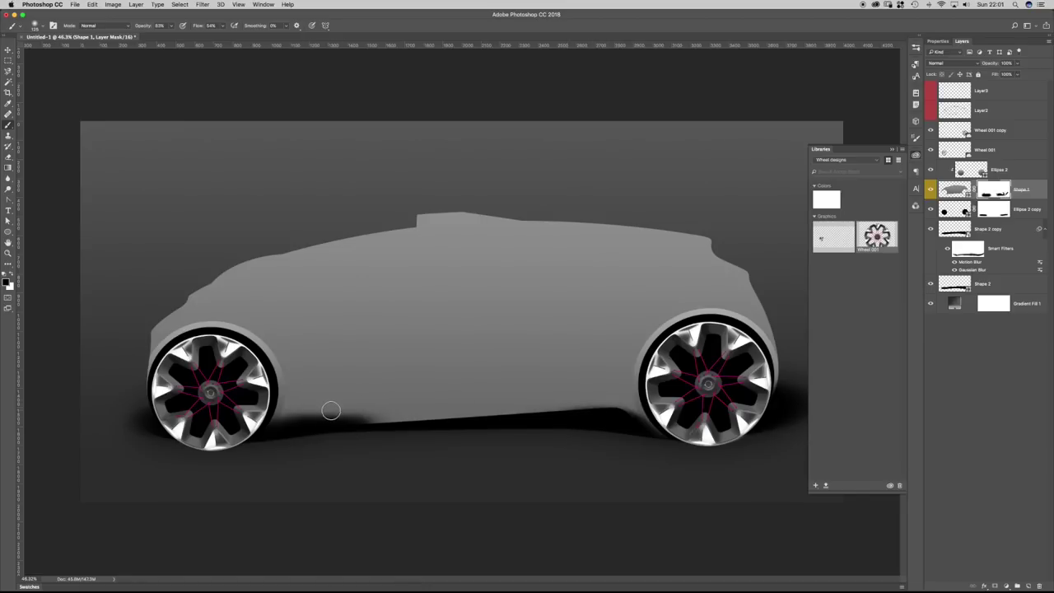
mouse_move(357, 407)
mouse_down()
mouse_move(275, 411)
mouse_move(386, 407)
mouse_move(305, 423)
mouse_move(392, 407)
mouse_move(292, 423)
mouse_move(261, 454)
mouse_move(315, 451)
mouse_move(222, 443)
mouse_move(197, 457)
mouse_move(645, 464)
mouse_move(703, 413)
mouse_move(696, 405)
mouse_move(585, 447)
mouse_move(272, 454)
mouse_move(598, 428)
mouse_move(646, 411)
mouse_up()
drag(279, 439, 669, 413)
key([)
key([)
key([)
key([)
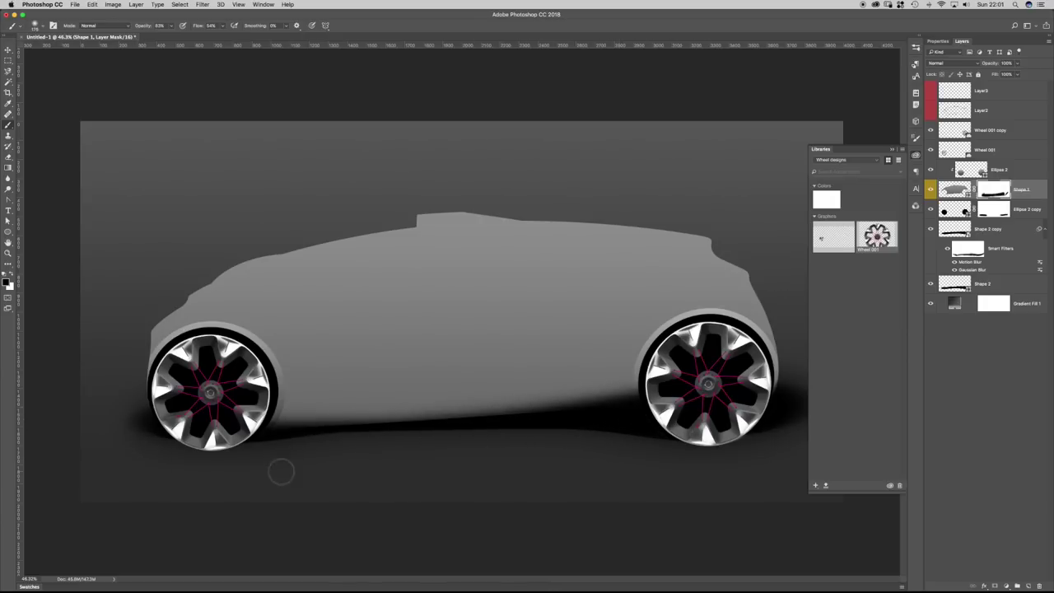
Paint white on the Shape 1 mask, varying the brush size, to restore the lower body ahead of the rear wheel.
key(x)
key(])
key(])
key(])
key(])
key(])
key(x)
key([)
key([)
key([)
key([)
mouse_move(651, 377)
mouse_down()
mouse_move(515, 385)
mouse_move(522, 365)
mouse_move(676, 369)
mouse_move(584, 381)
mouse_move(653, 368)
mouse_up()
key(x)
key(])
key(])
key(])
key(])
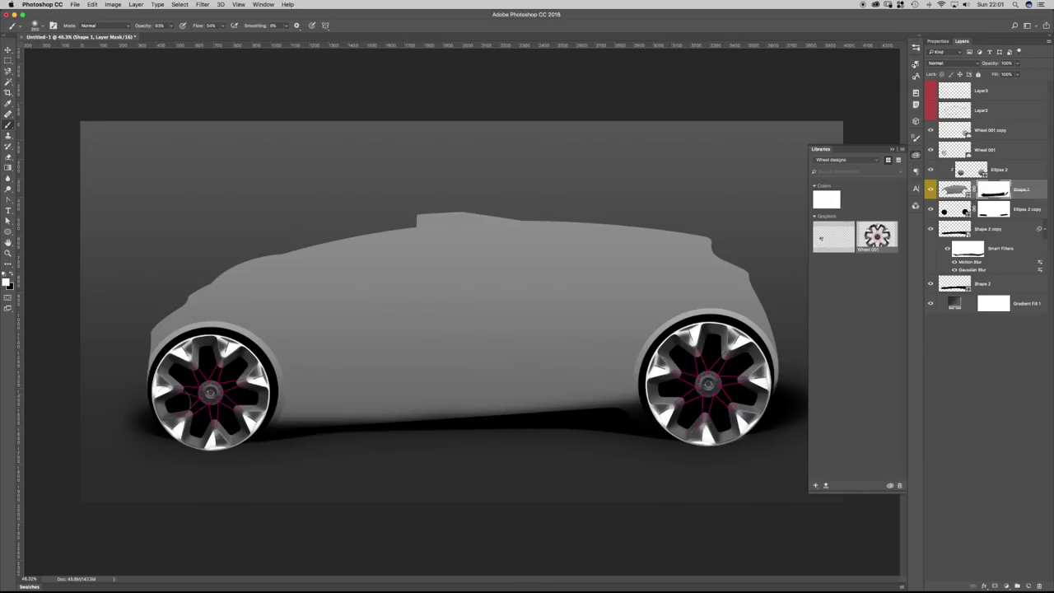
Paint black on the Shape 1 mask beneath the sill towards the rear wheel, blending its edge into the shadow.
key(x)
drag(410, 446, 602, 432)
key(bracketleft)
key(bracketleft)
key(bracketright)
key(bracketright)
key(bracketright)
key(bracketright)
key(bracketleft)
key(bracketleft)
key(bracketleft)
key(bracketleft)
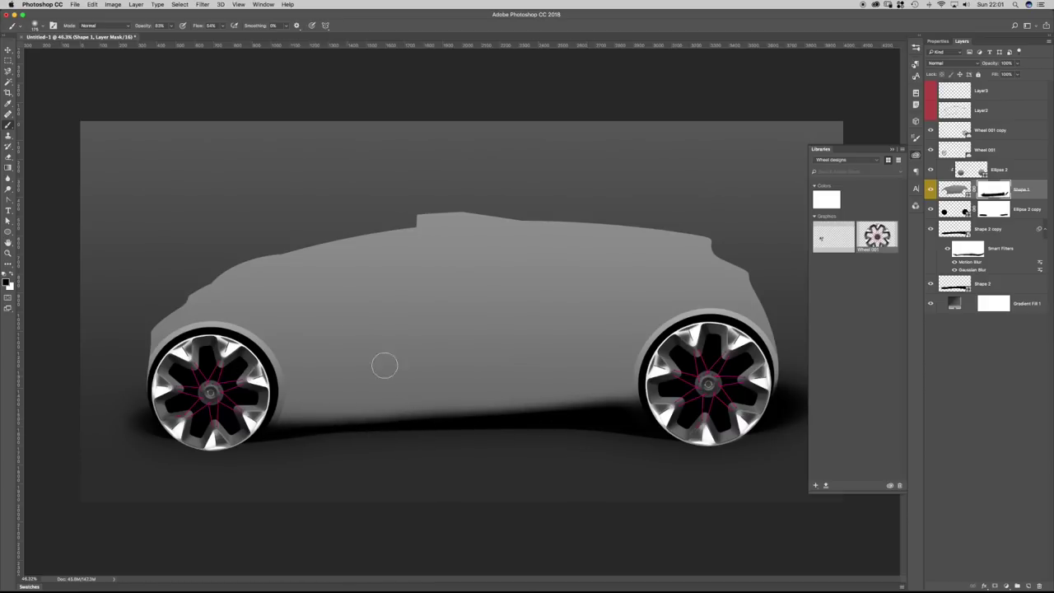
Apply the Foreground to Background gradient to Shape 1, move its dark stop to 16%, and reposition the gradient on the body.
key(super+space)
mouse_move(444, 374)
mouse_down()
mouse_move(424, 375)
mouse_move(445, 374)
mouse_up()
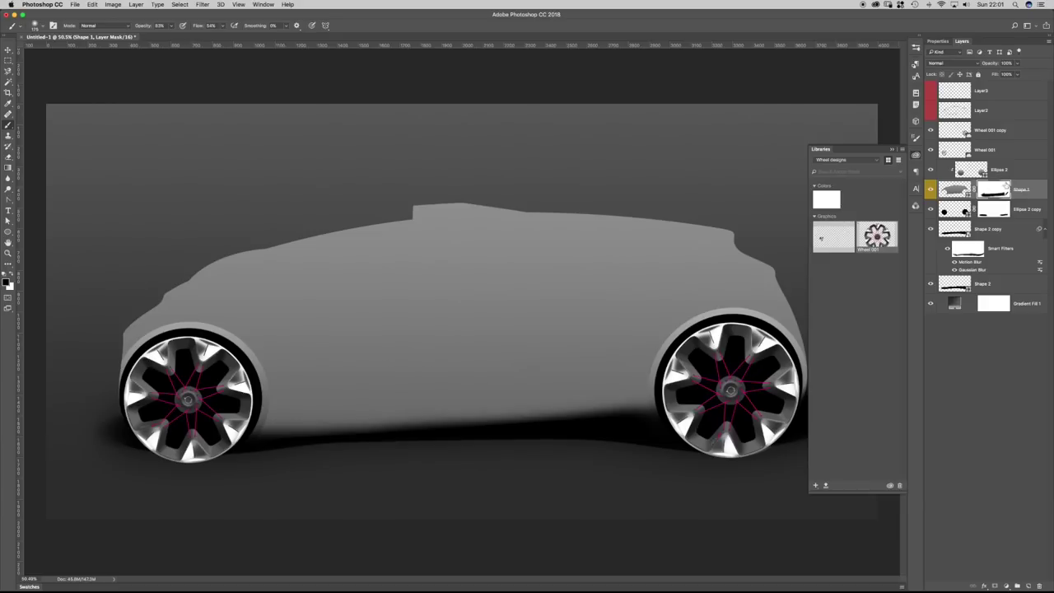
click(947, 194)
double_click(955, 190)
click(810, 101)
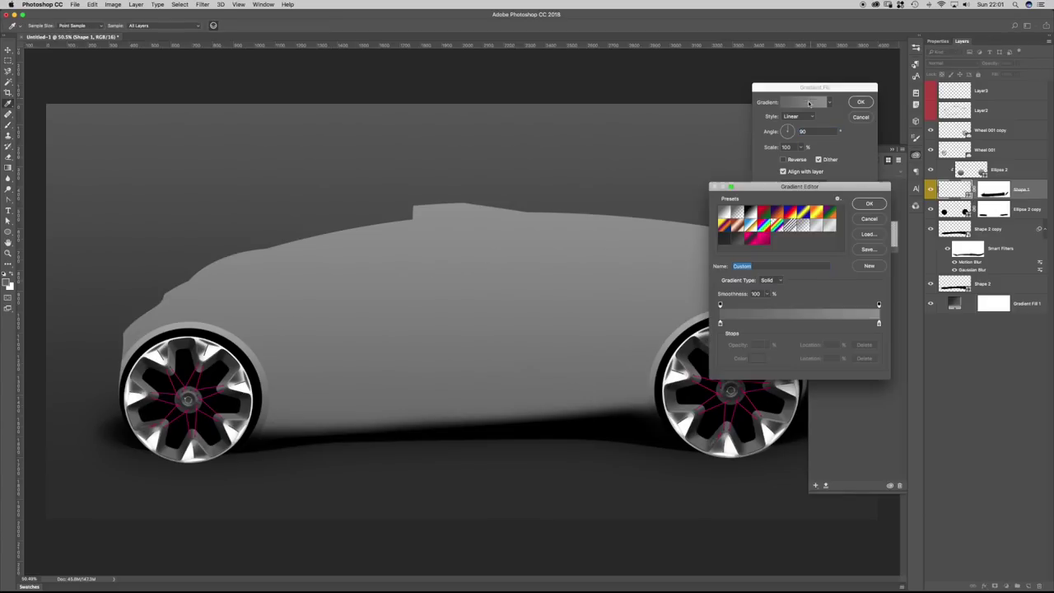
click(725, 213)
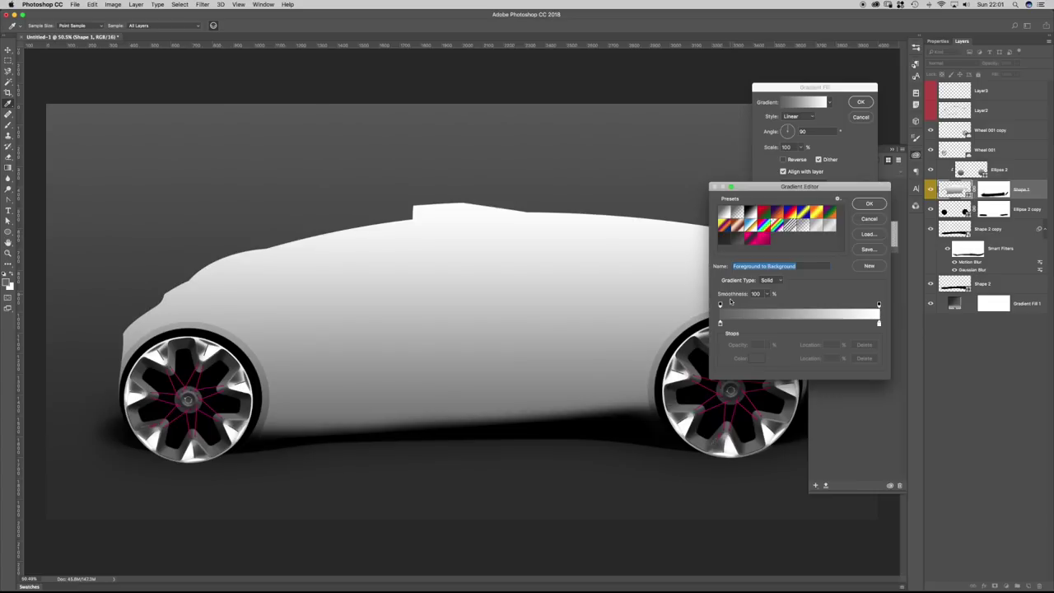
drag(721, 324, 744, 323)
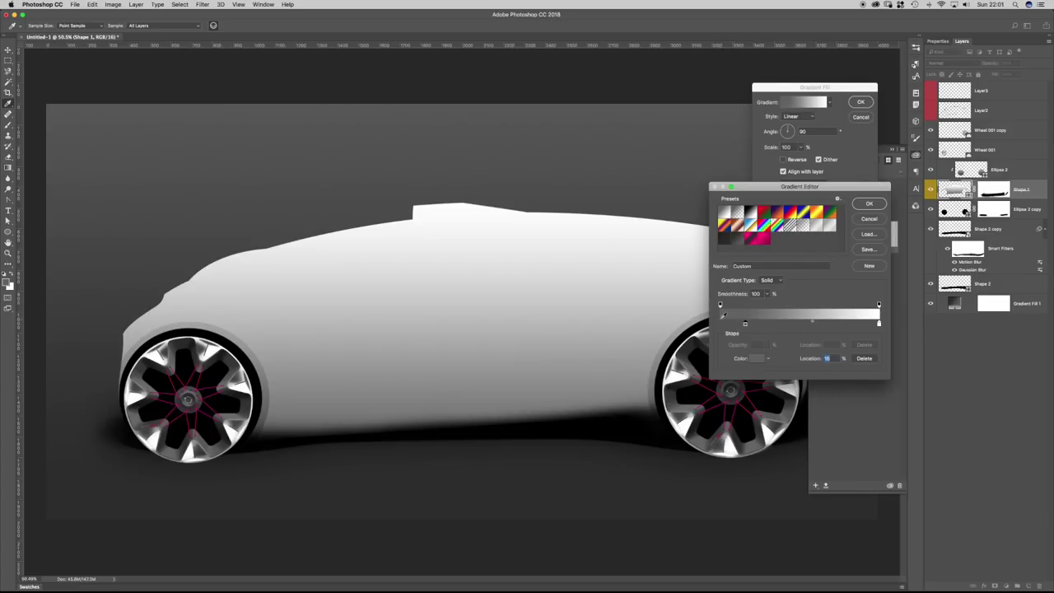
key(Return)
drag(497, 380, 492, 356)
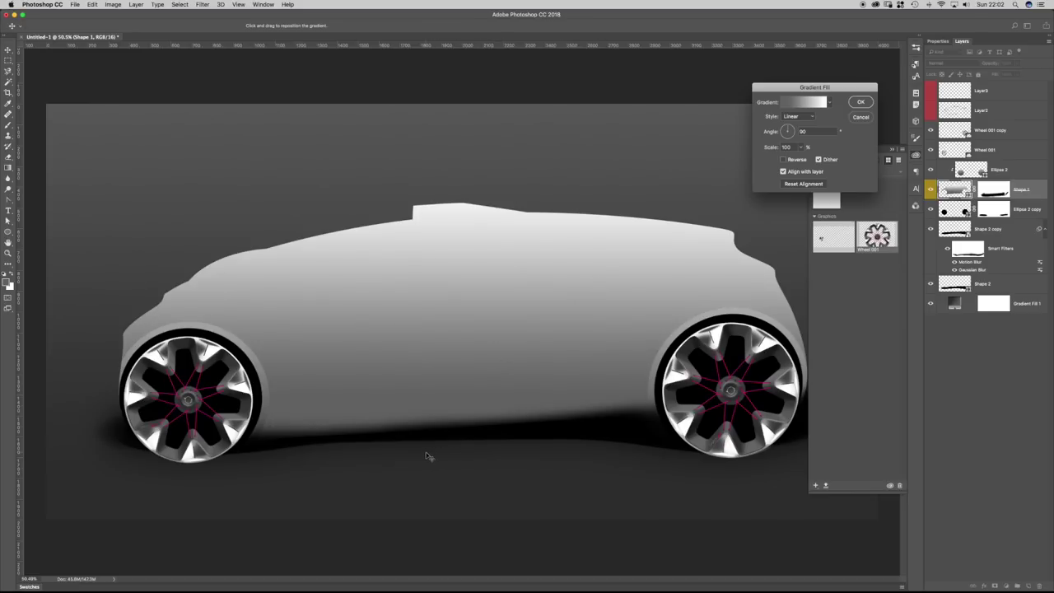
Add a second white stop inside Shape 1's gradient and set the end stop to a grey sampled from the ramp.
click(797, 103)
drag(879, 324, 829, 325)
click(878, 324)
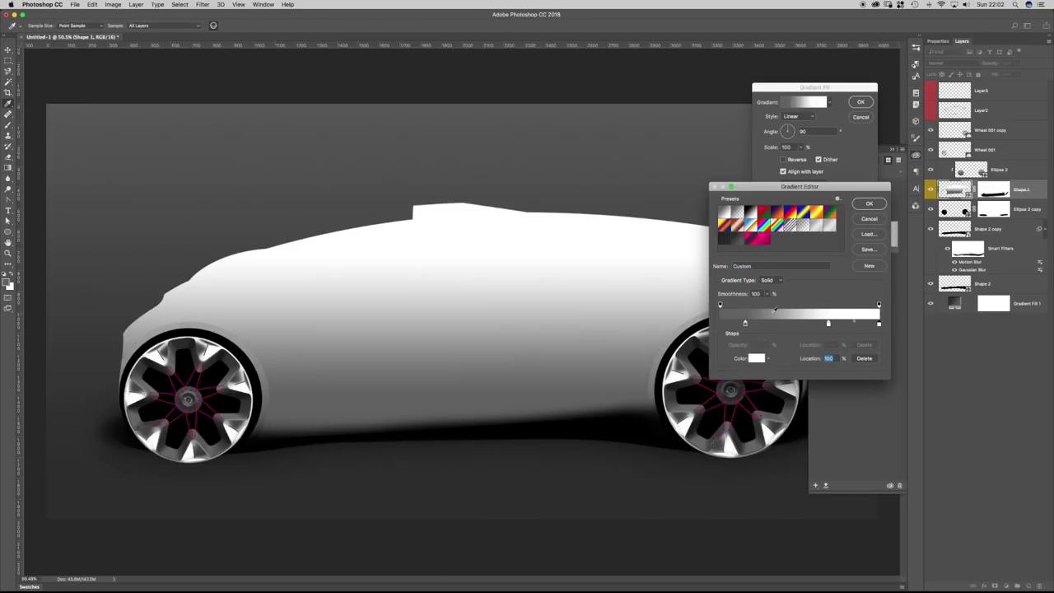
click(772, 312)
drag(828, 322, 817, 322)
key(Return)
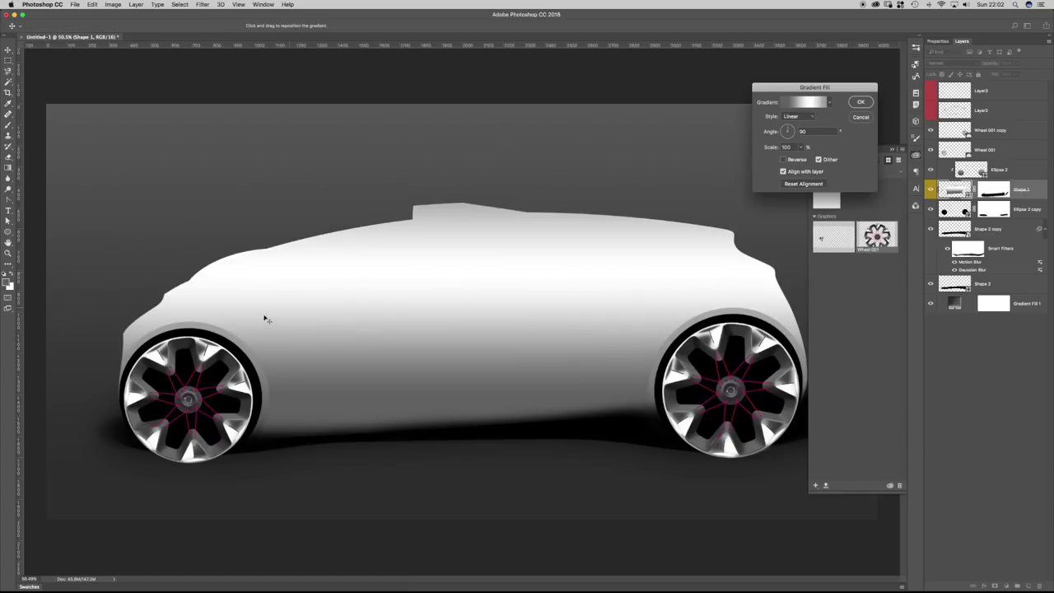
key(Return)
key(b)
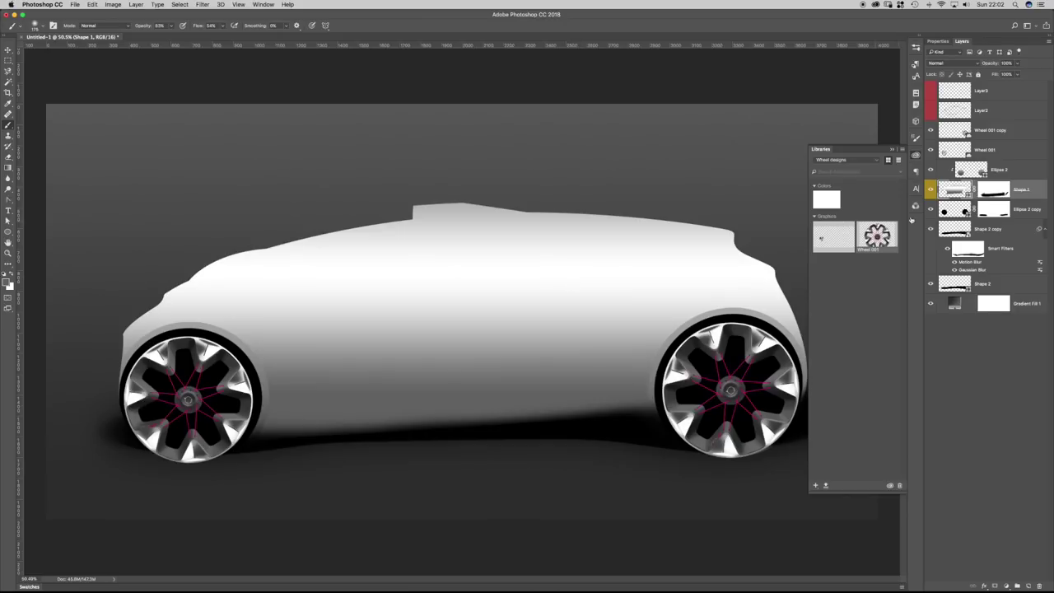
Reposition Shape 1's gradient so its white highlight band sits lower on the body side.
double_click(953, 190)
drag(416, 267, 461, 306)
key(Return)
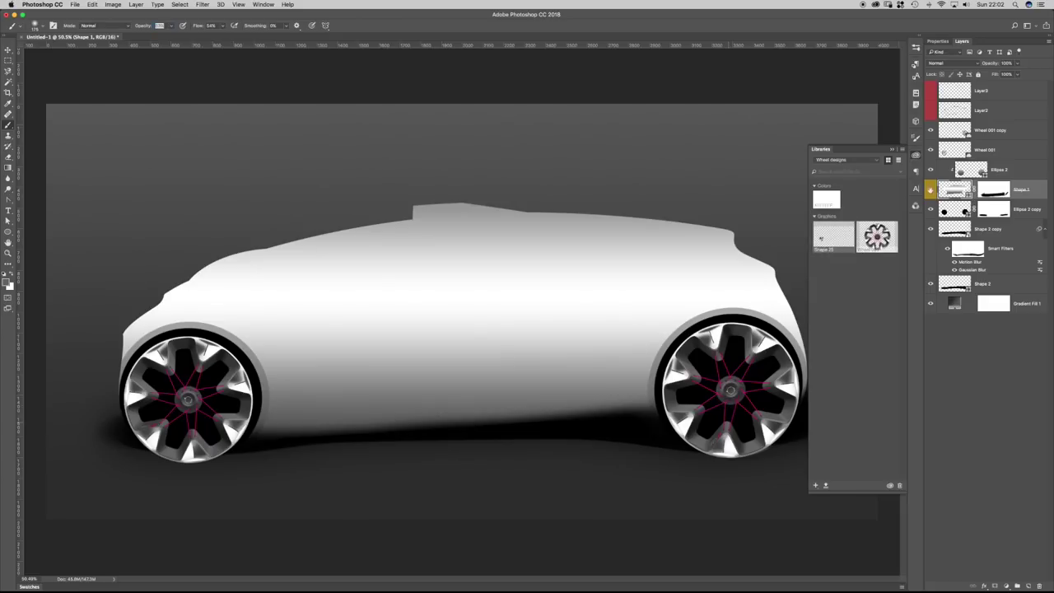
Place the Shape 25 brake disc graphic from the library on the body, above and behind the front wheel.
drag(216, 409, 531, 261)
key(Return)
key(Return)
key(b)
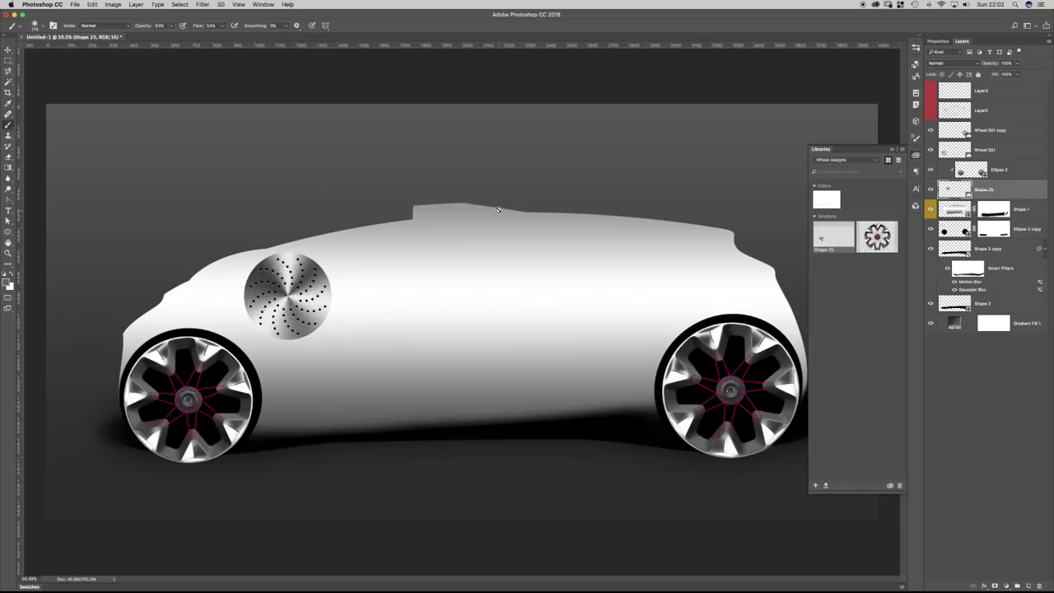
Open the Shape 25 library graphic for editing and inspect the Ellipse 2 path around the disc.
double_click(832, 229)
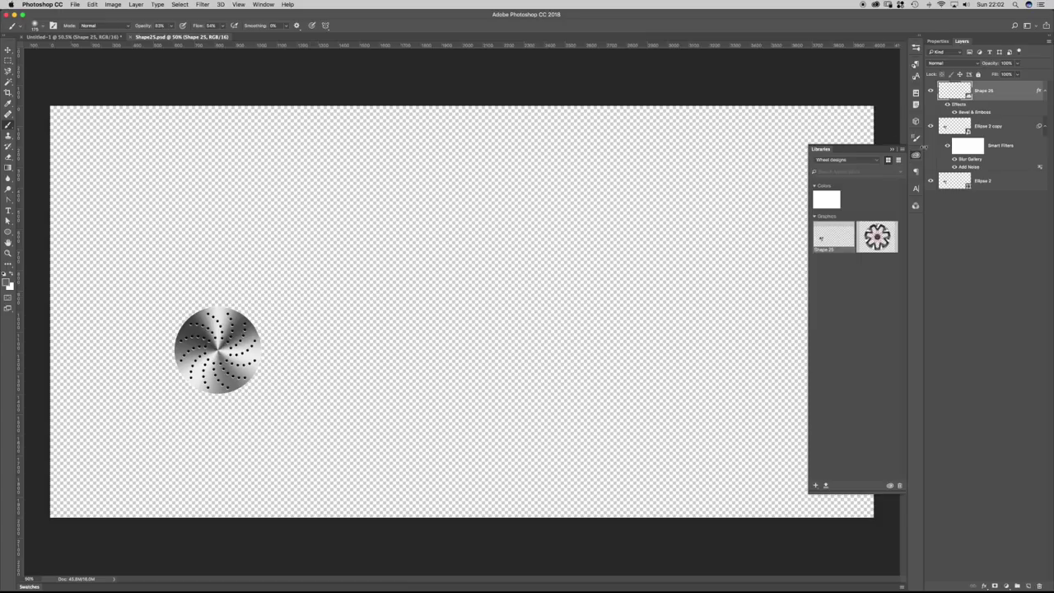
click(916, 155)
drag(151, 384, 205, 365)
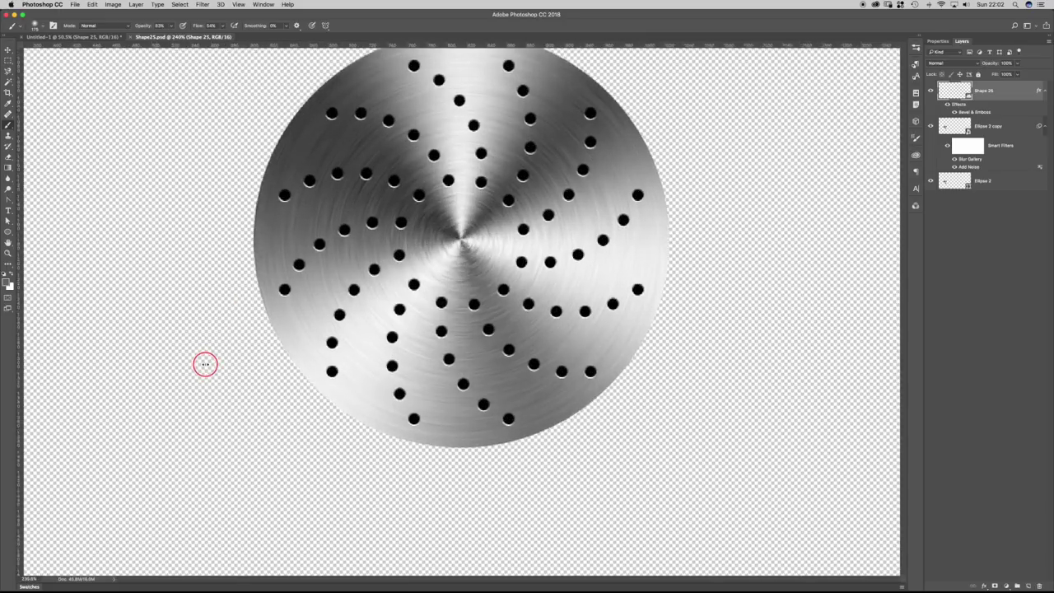
drag(420, 242, 399, 311)
click(951, 181)
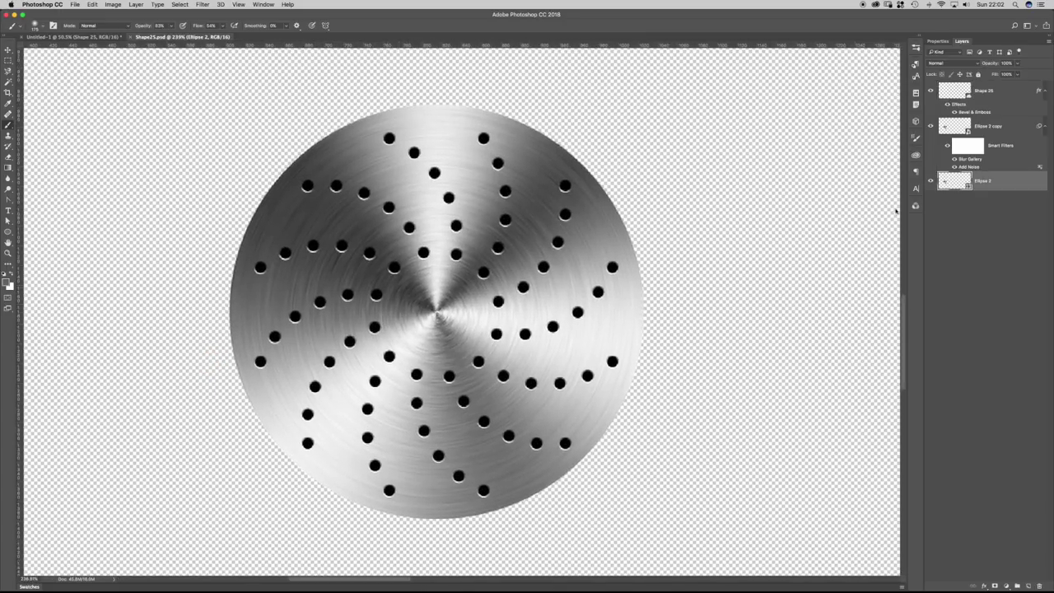
key(a)
drag(602, 110, 543, 156)
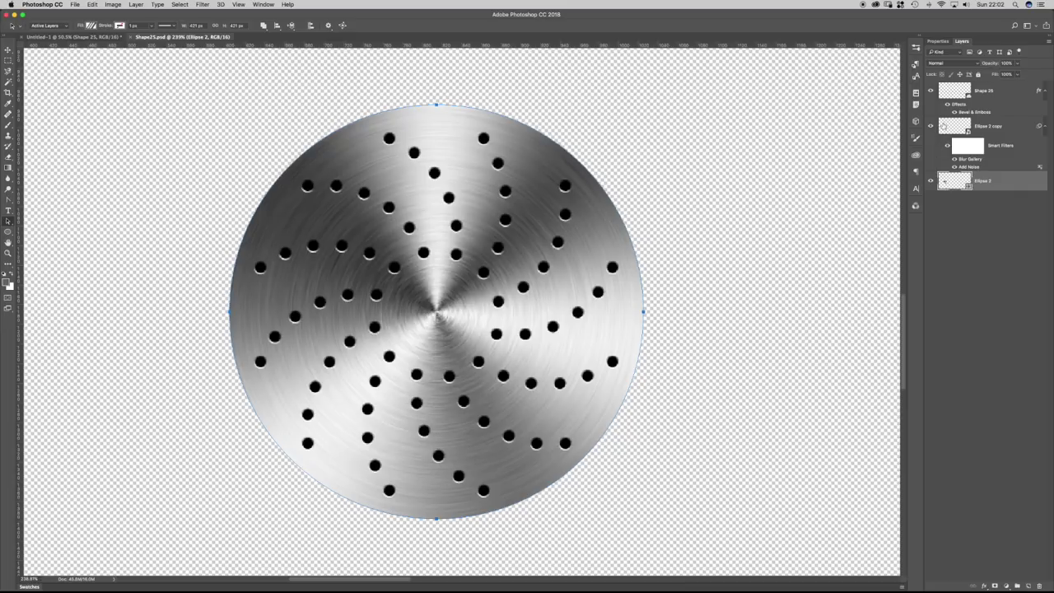
Toggle the visibility of Ellipse 2 copy and Shape 25 to examine what each layer adds to the disc.
click(946, 128)
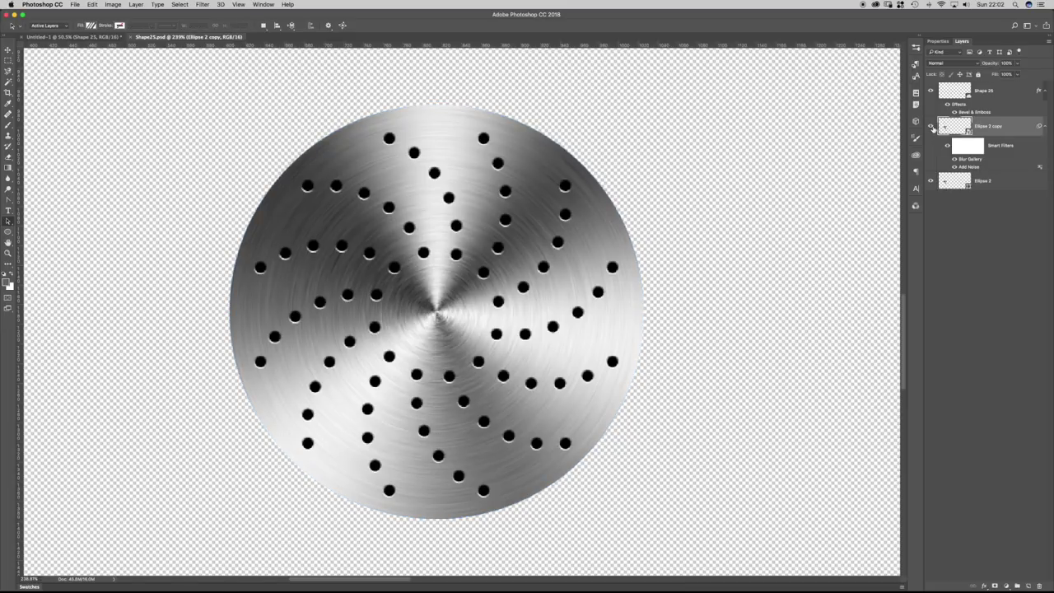
click(931, 127)
click(931, 127)
click(929, 92)
click(930, 92)
Open the Shape 25 smart object's contents and select its dot paths to inspect the hole pattern.
double_click(954, 93)
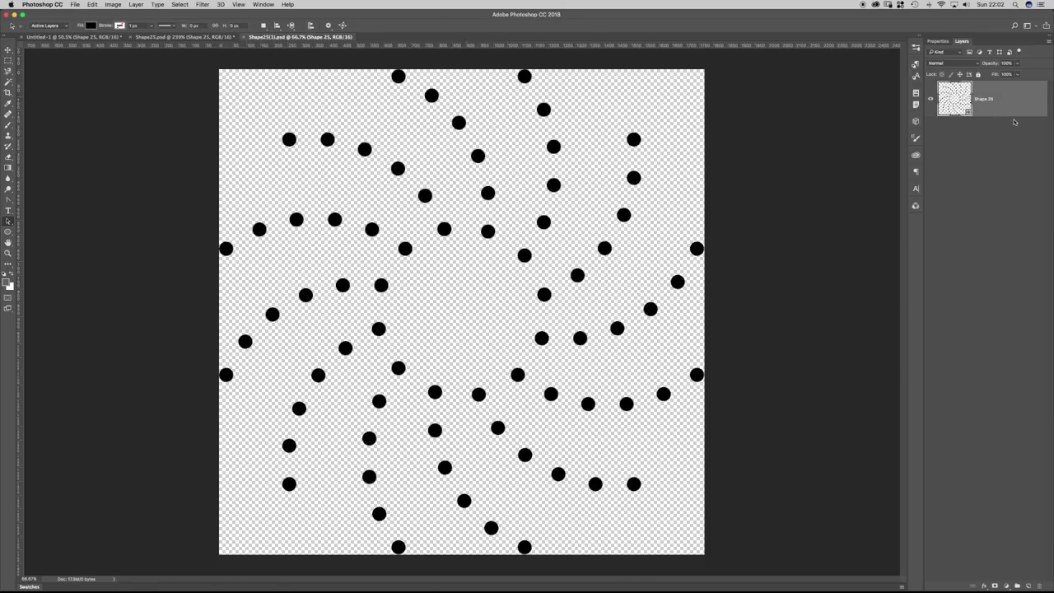
drag(249, 114, 434, 238)
click(451, 266)
click(454, 219)
drag(275, 131, 410, 181)
drag(178, 117, 725, 399)
click(152, 205)
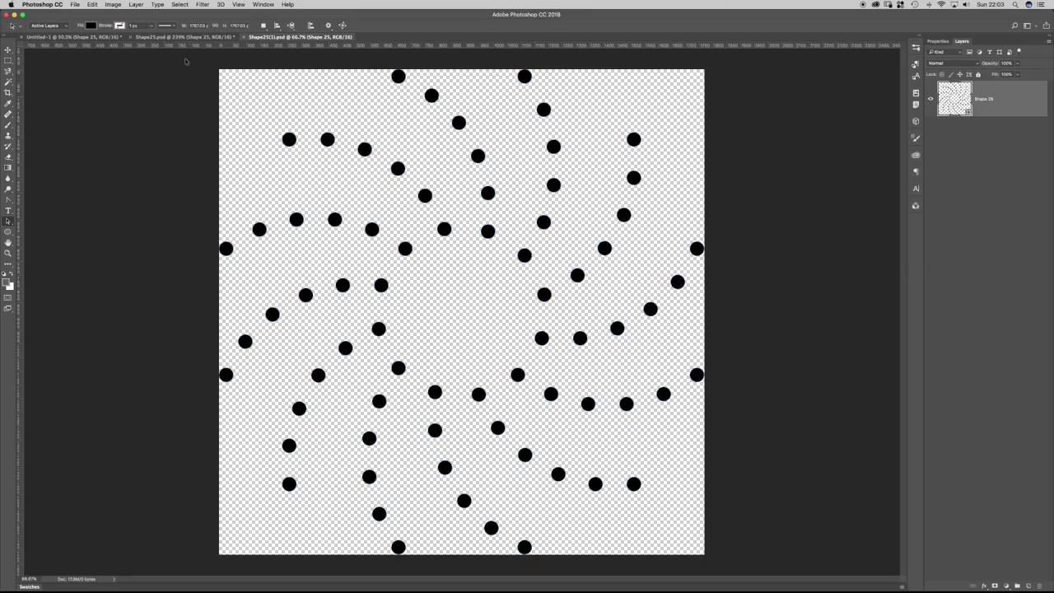
Close the hole pattern document, compare the holes with and without Bevel & Emboss, and hide the Shape 25 layer.
click(245, 38)
click(930, 90)
click(931, 91)
click(952, 111)
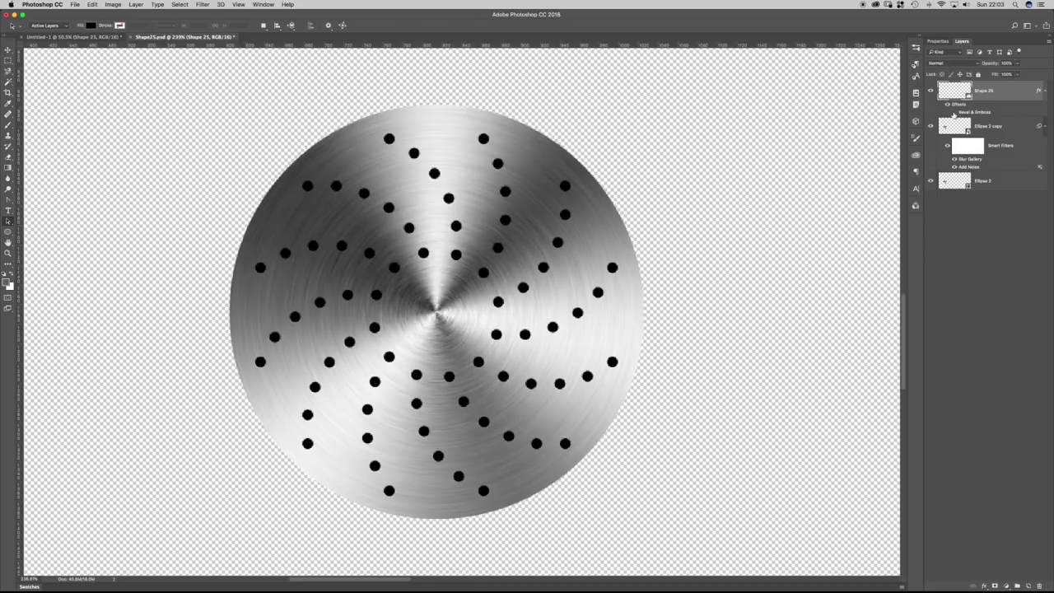
click(954, 112)
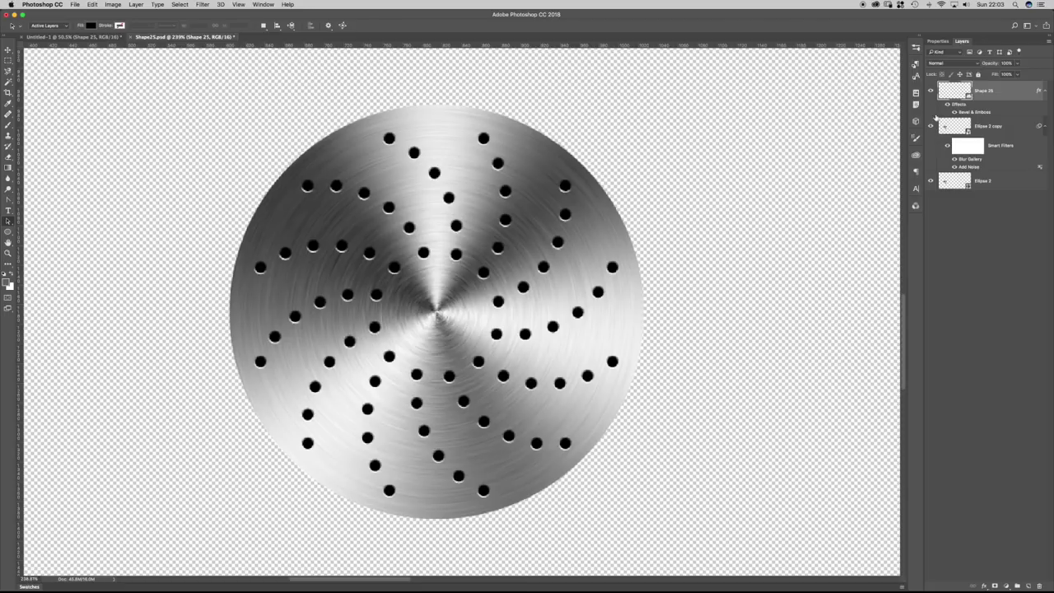
click(932, 92)
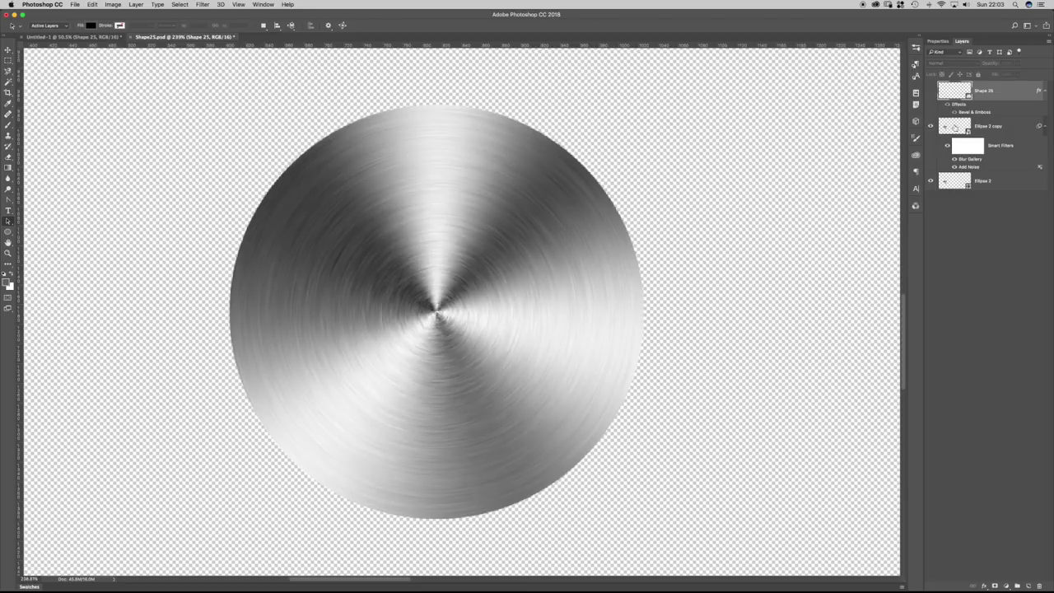
Toggle the visibility of Ellipse 2 copy and Ellipse 2 to compare the brushed disc with the plain gradient disc.
click(997, 127)
click(930, 126)
click(930, 126)
click(930, 126)
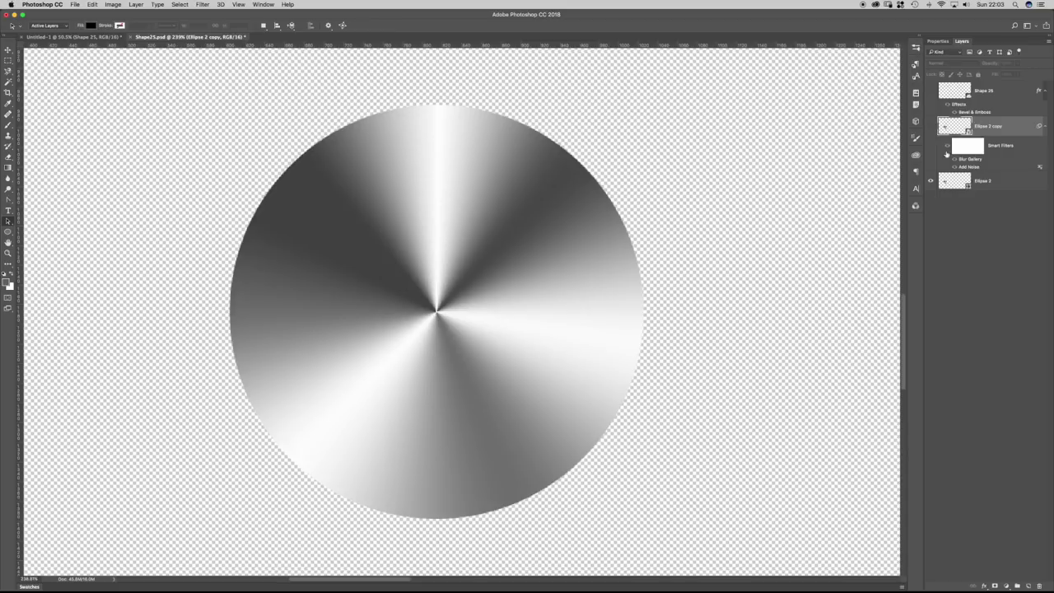
click(931, 126)
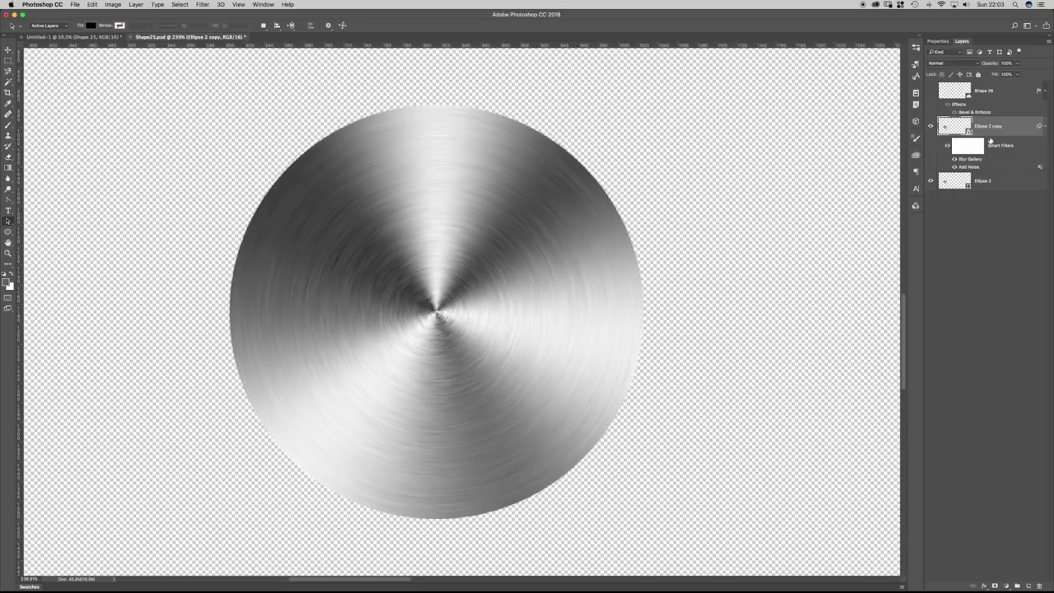
click(930, 126)
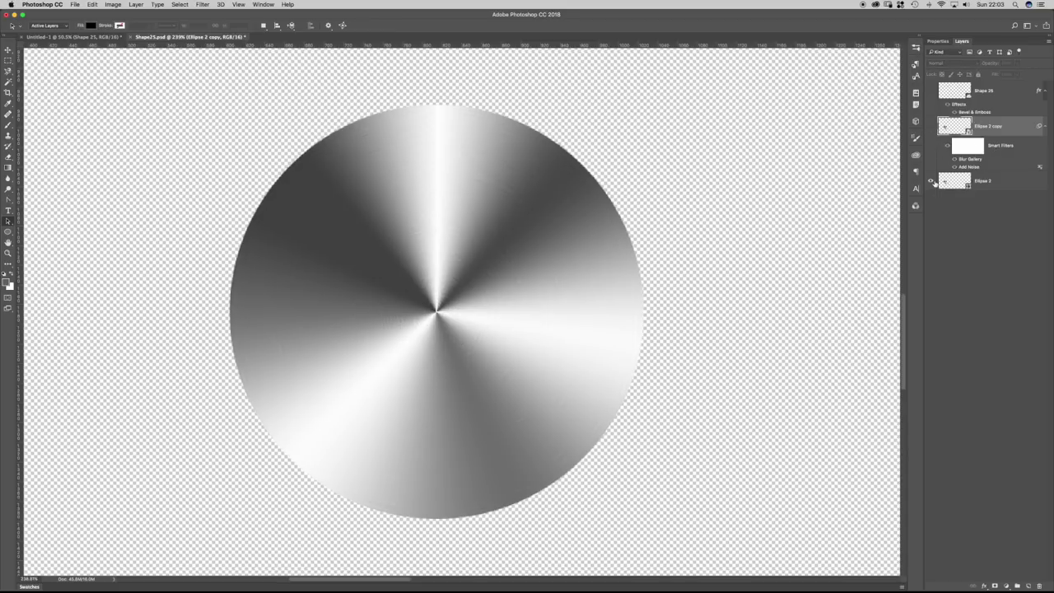
click(931, 181)
click(930, 126)
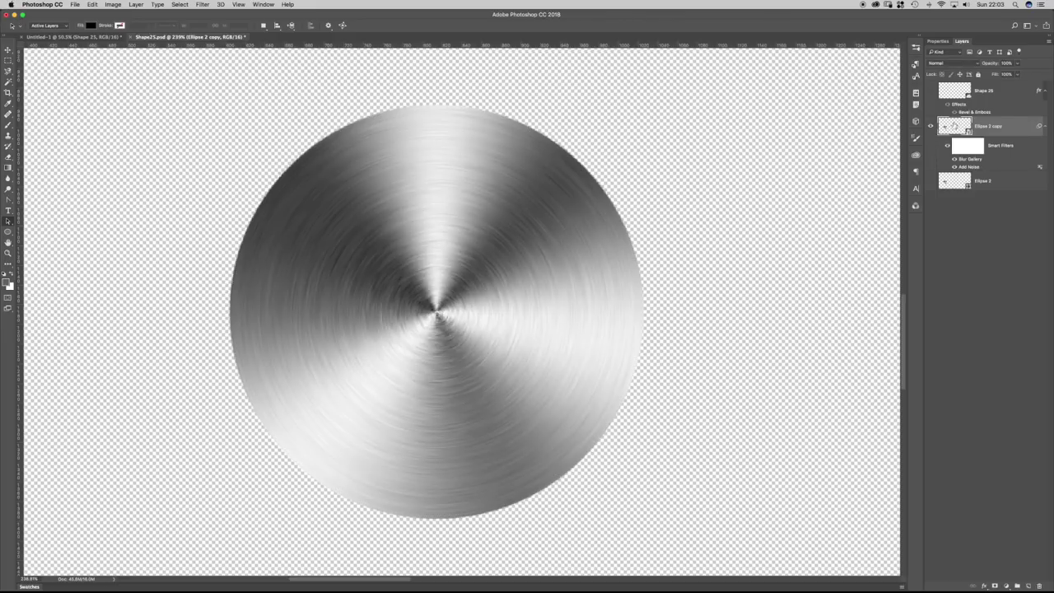
click(931, 126)
click(932, 180)
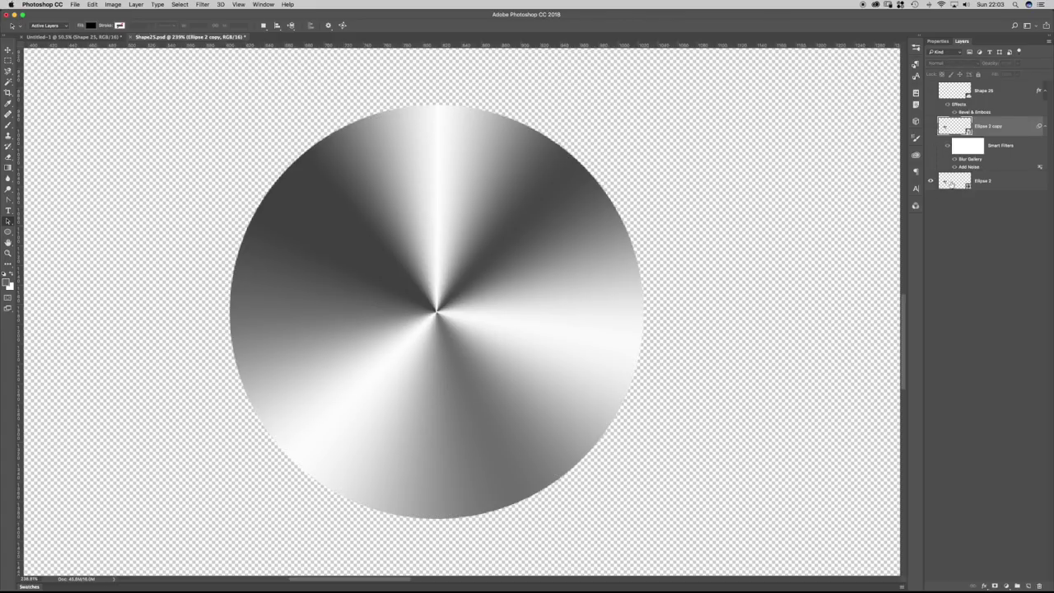
Open the gradient fill of the Ellipse 2 layer and examine its colour stops in the Gradient Editor.
double_click(951, 182)
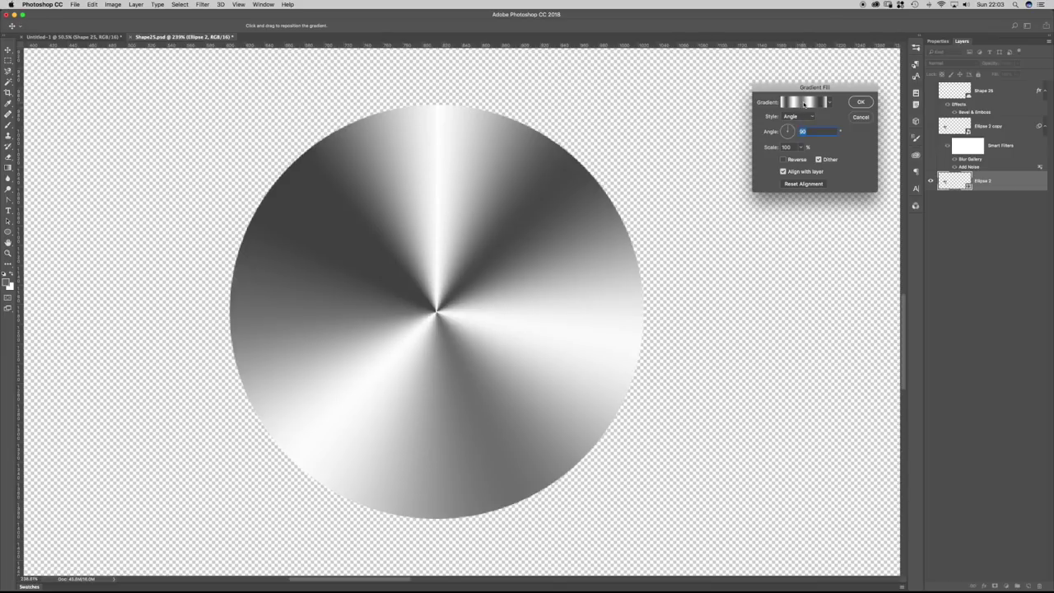
click(804, 103)
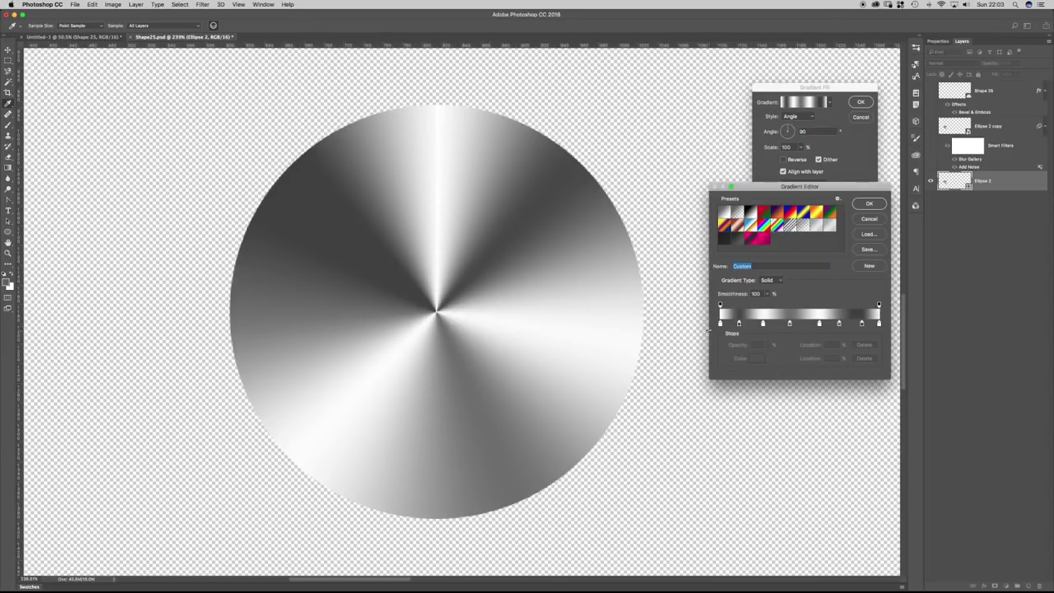
click(880, 324)
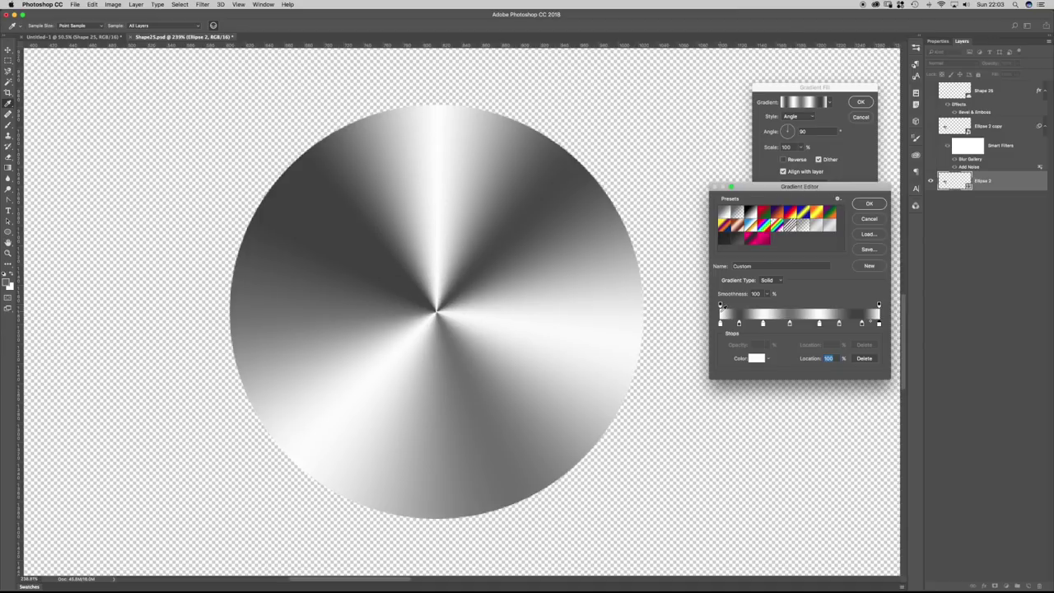
key(Return)
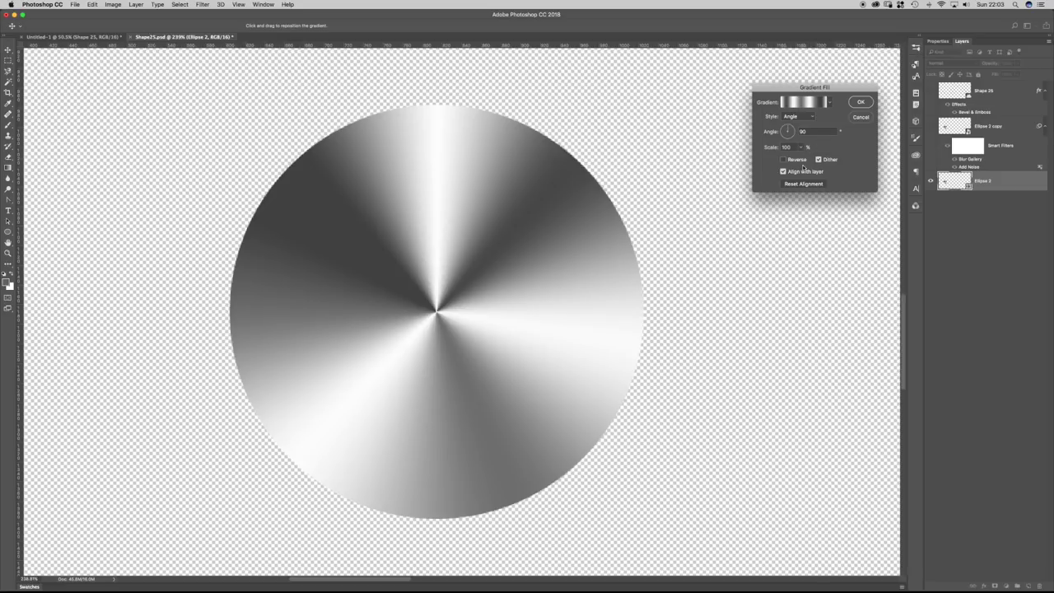
Try rotating the angle gradient on Ellipse 2, set the angle back to 90° and deselect the layer.
mouse_move(788, 131)
mouse_down()
mouse_move(782, 140)
mouse_move(783, 131)
mouse_up()
text(90)
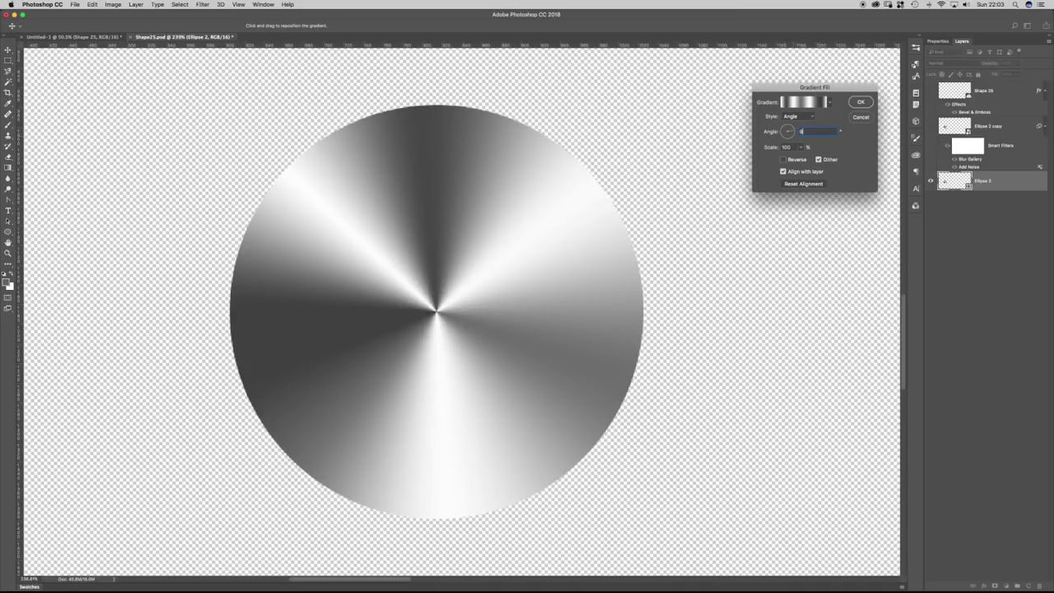
key(Return)
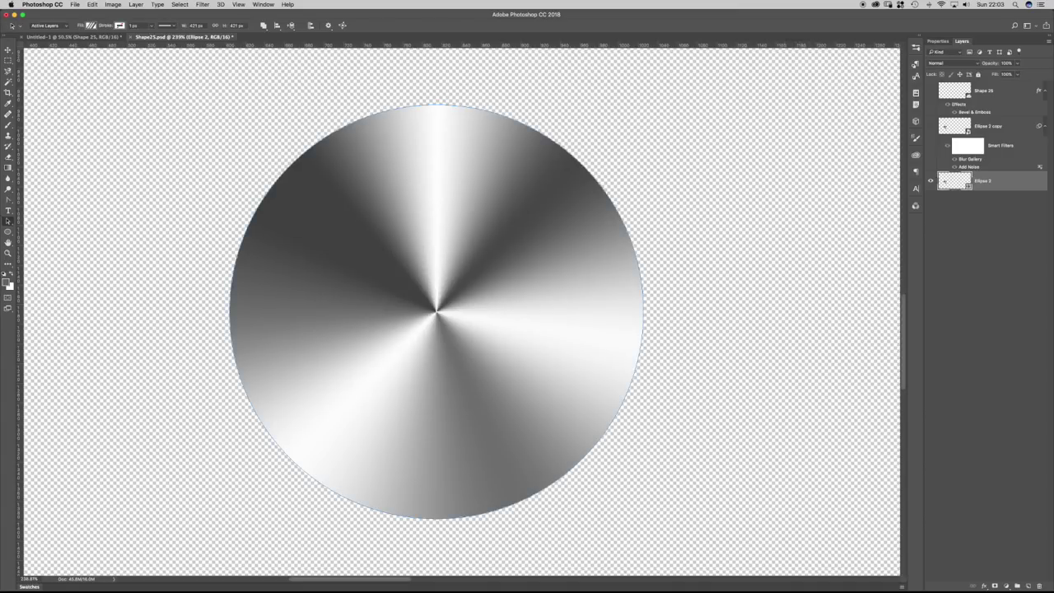
key(Escape)
Compare Ellipse 2 copy with and without its Blur Gallery and Add Noise smart filters, then show only Ellipse 2.
click(930, 180)
click(930, 126)
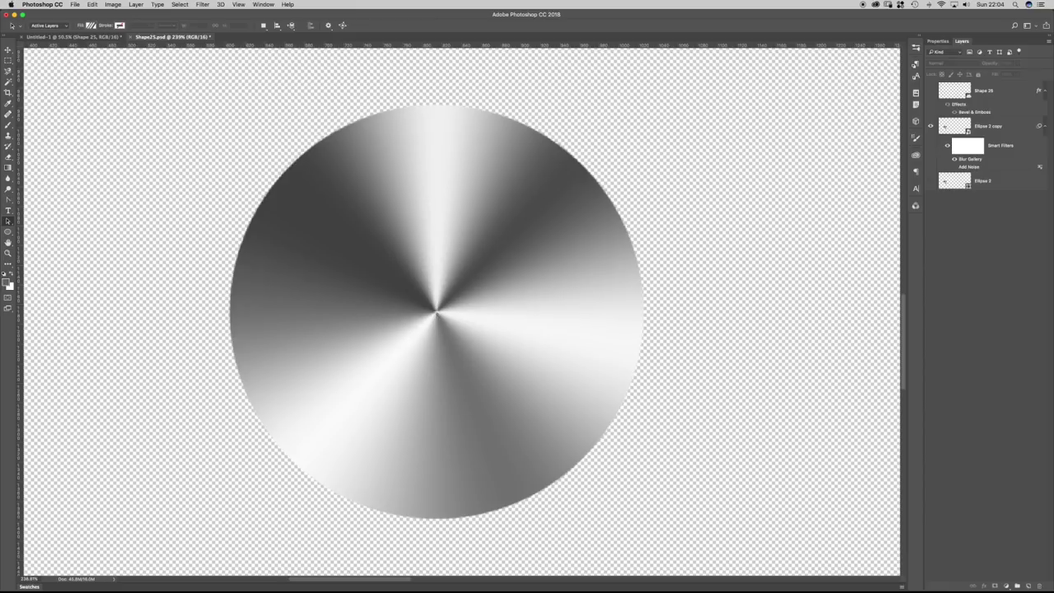
click(955, 159)
click(954, 166)
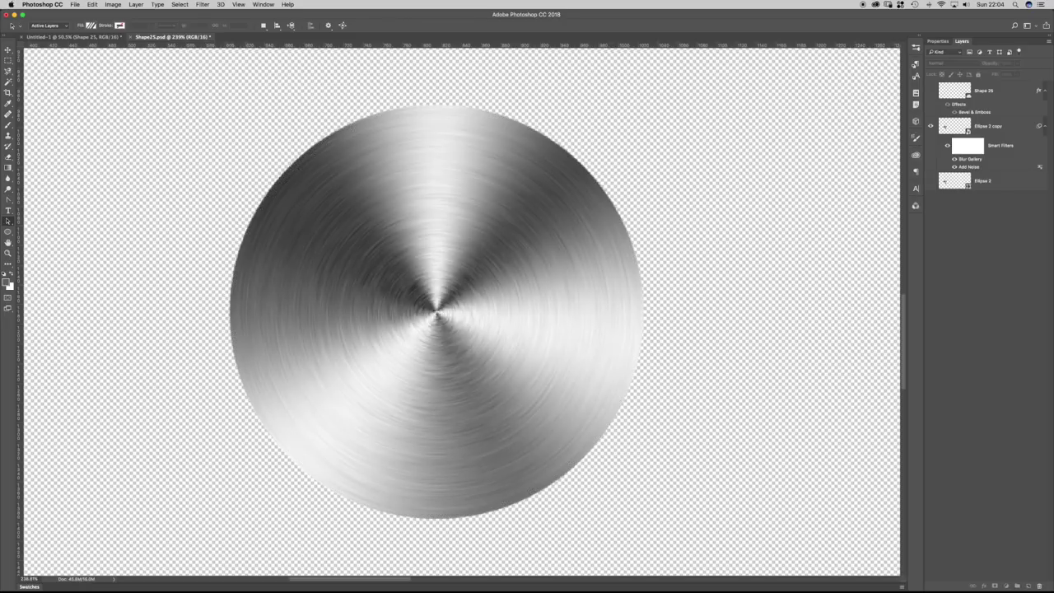
click(947, 145)
click(930, 125)
click(930, 180)
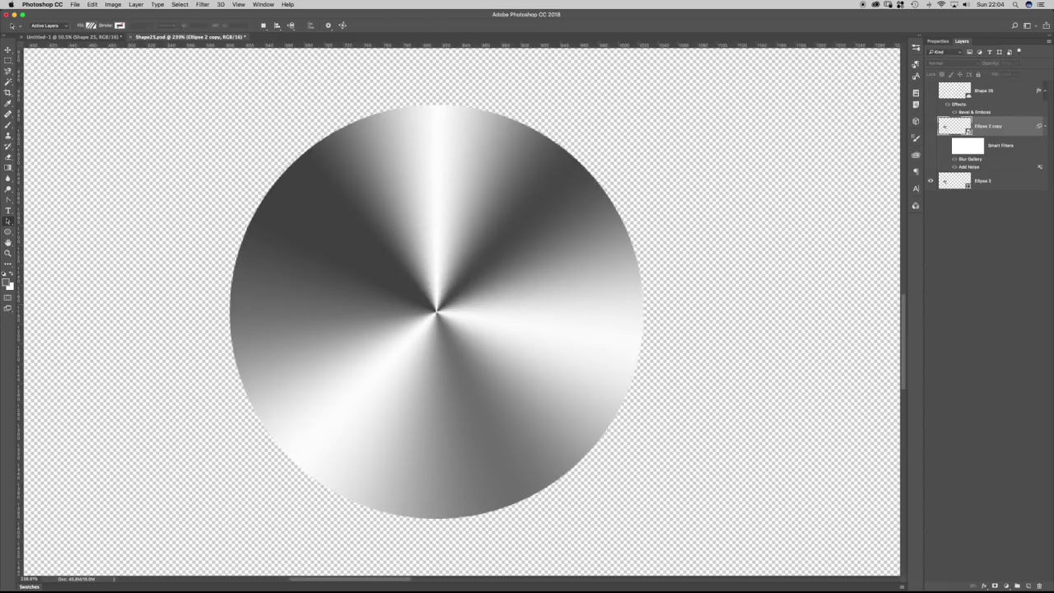
Duplicate the Ellipse 2 layer and convert the duplicate to a smart object.
alt+drag(988, 181, 989, 170)
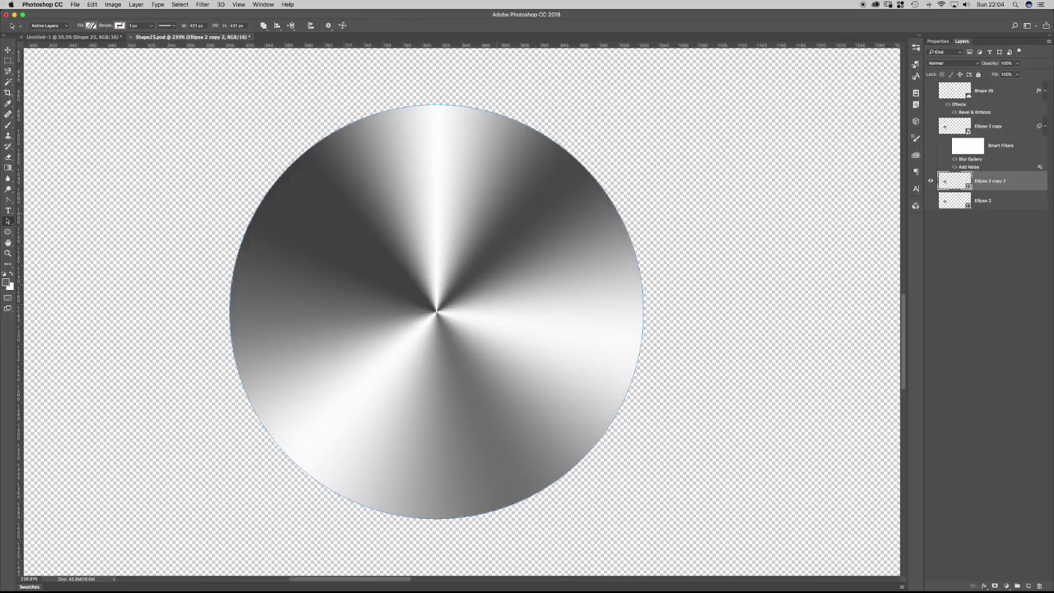
right_click(993, 179)
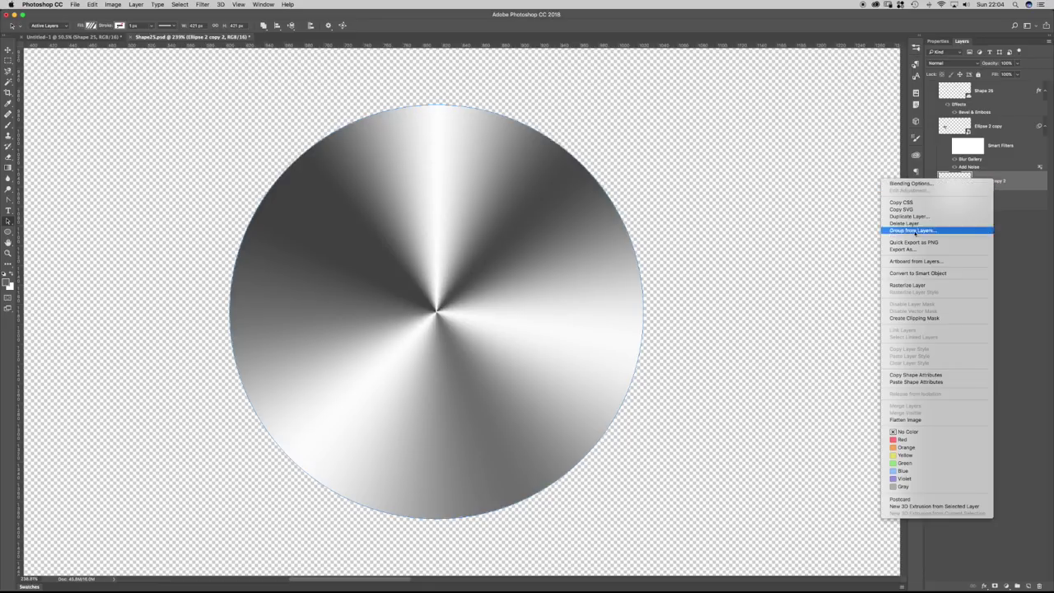
click(915, 273)
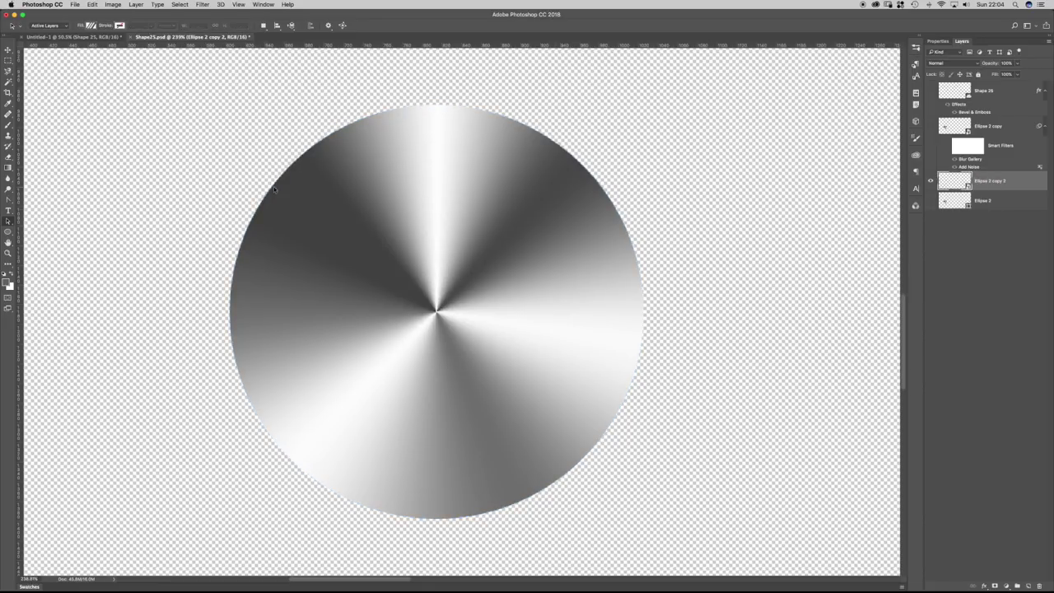
Apply the Add Noise filter to Ellipse 2 copy 2 at 23.62% with Gaussian distribution and Monochromatic on.
click(201, 4)
mouse_move(231, 154)
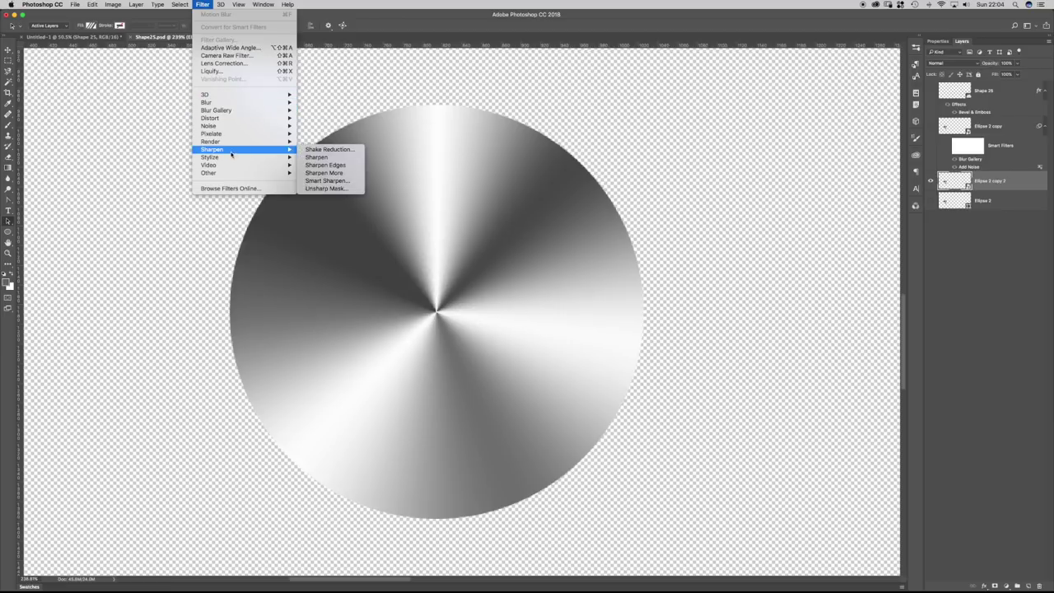
mouse_move(218, 125)
click(309, 129)
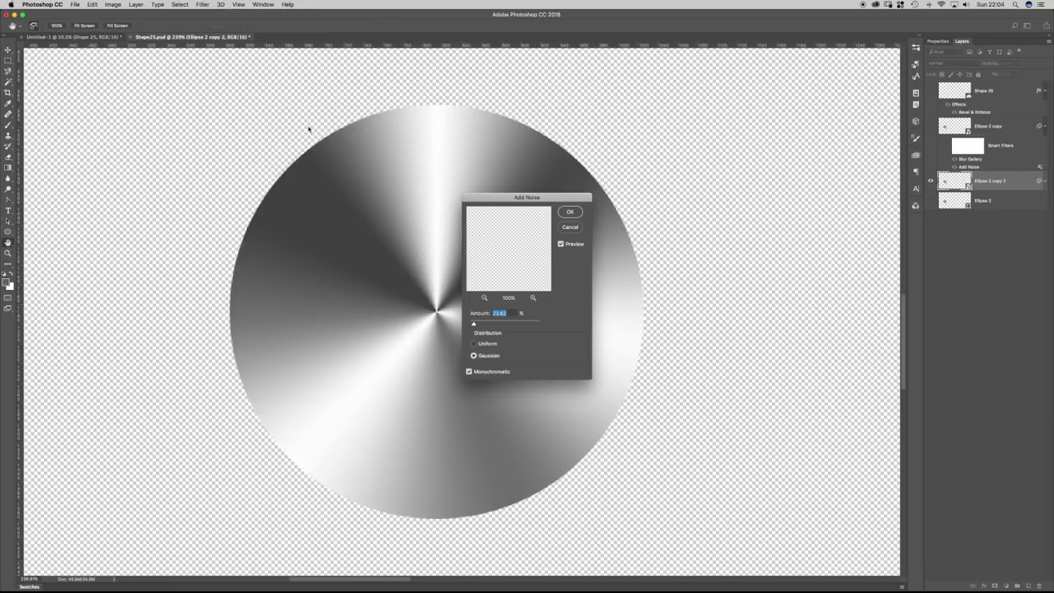
click(570, 212)
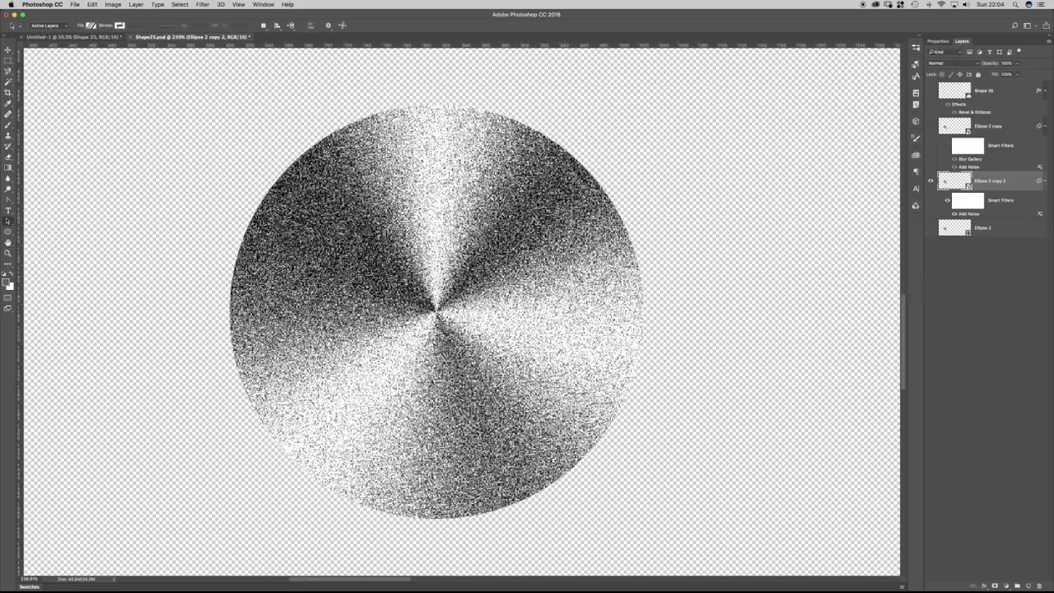
Add a Spin Blur to Ellipse 2 copy 2 with a 10° blur angle and centre it on the disc.
click(203, 6)
mouse_move(247, 109)
click(318, 142)
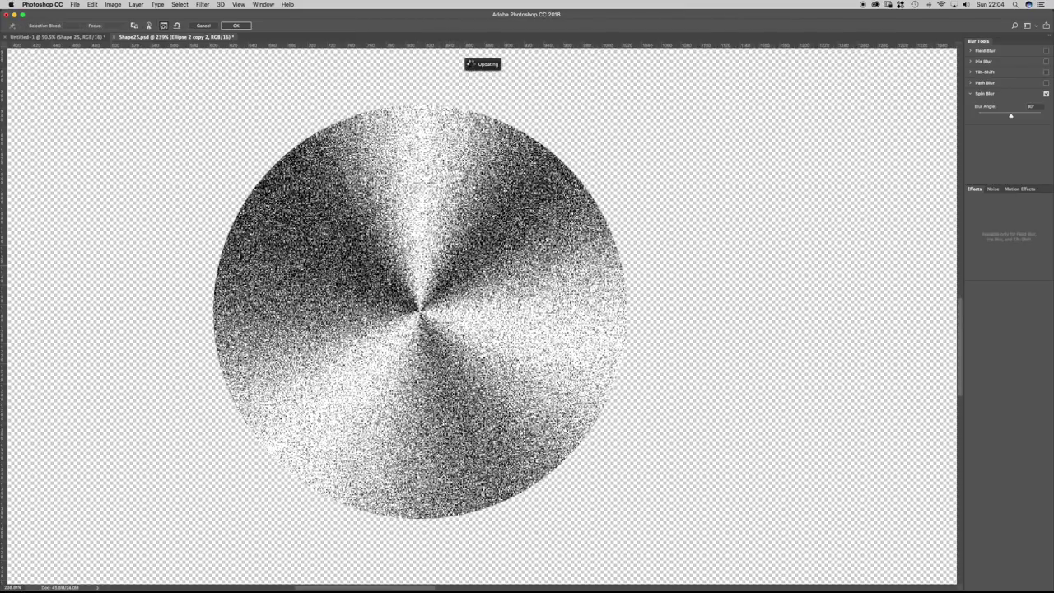
drag(481, 277, 426, 280)
mouse_move(482, 316)
drag(483, 317, 295, 346)
scroll(280, 348, up, 5)
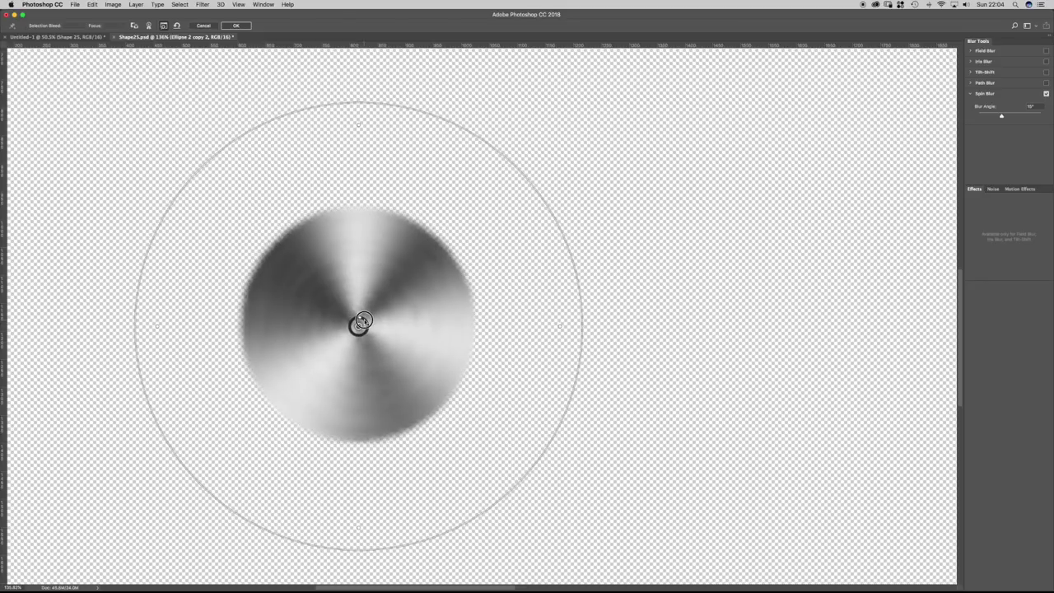
click(363, 320)
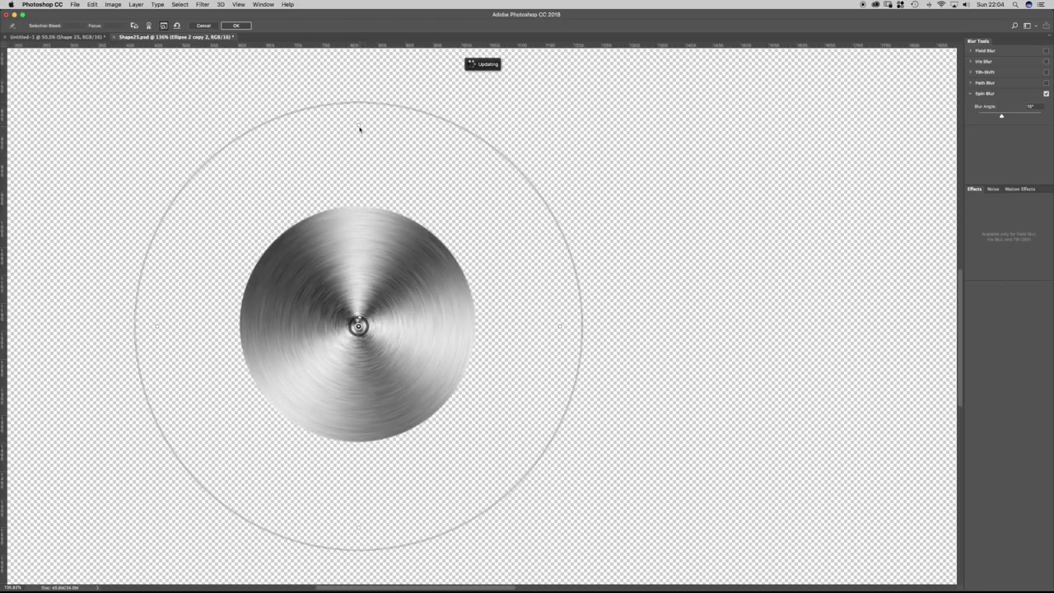
Shrink the spin blur ellipse to a circle just outside the disc, extend its feather handles to the edge, and apply the blur.
drag(359, 128, 369, 198)
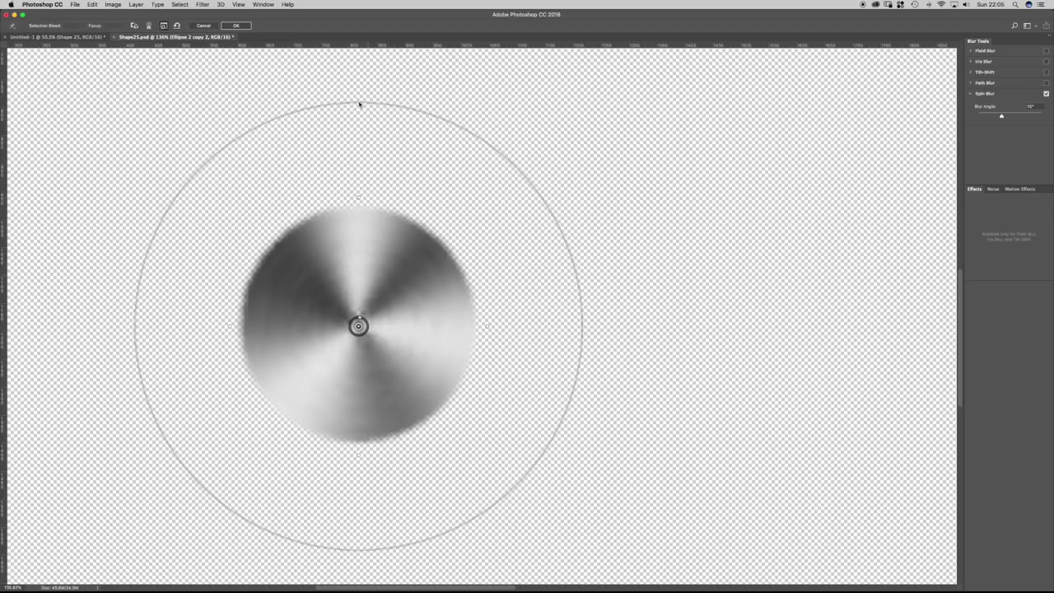
drag(359, 104, 360, 203)
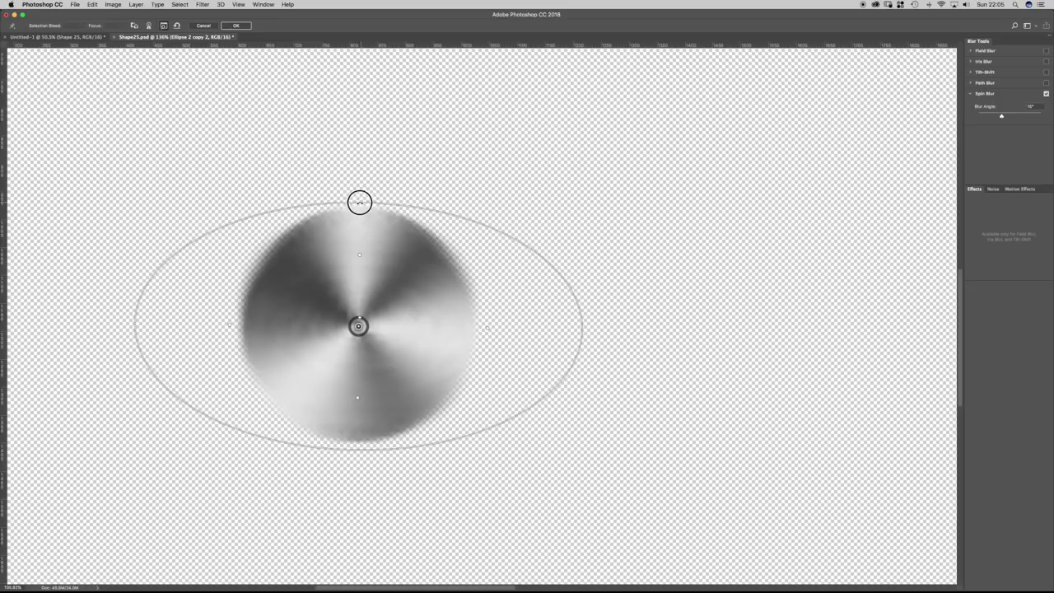
drag(582, 330, 481, 325)
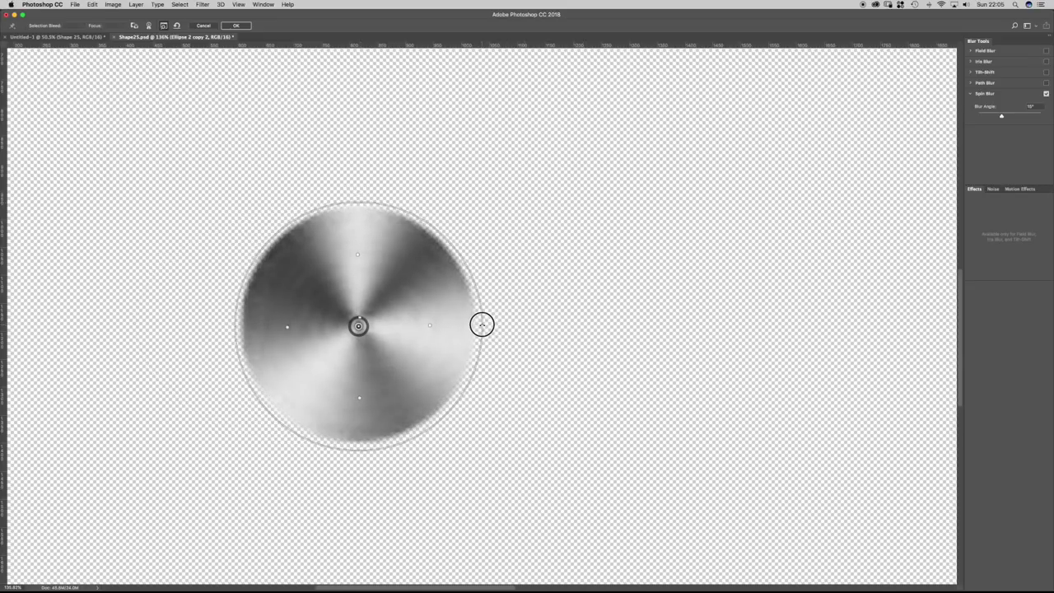
mouse_move(357, 254)
mouse_down()
mouse_move(353, 216)
mouse_move(358, 273)
mouse_up()
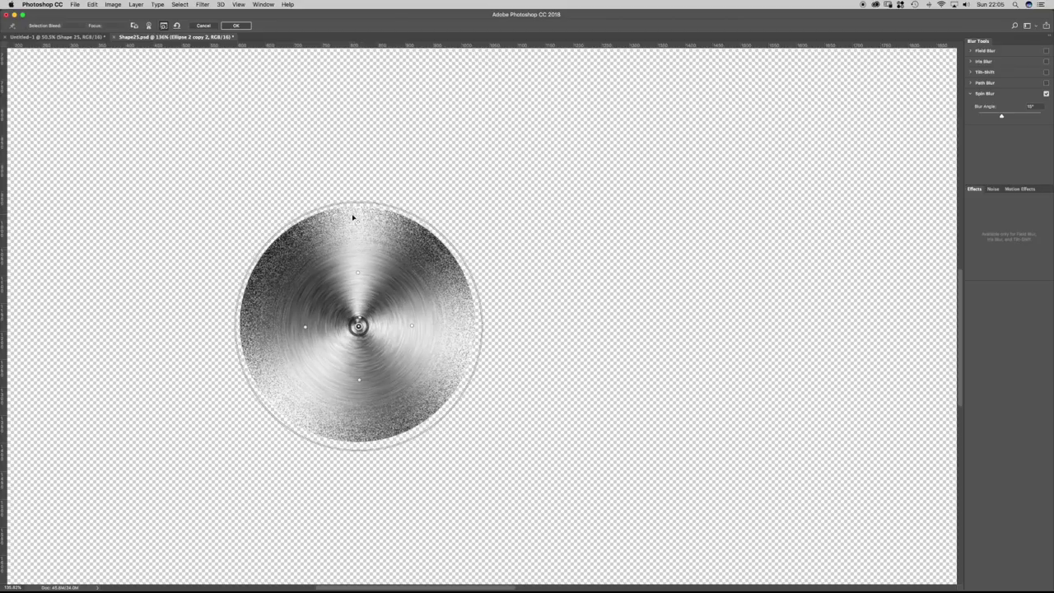
drag(359, 274, 353, 202)
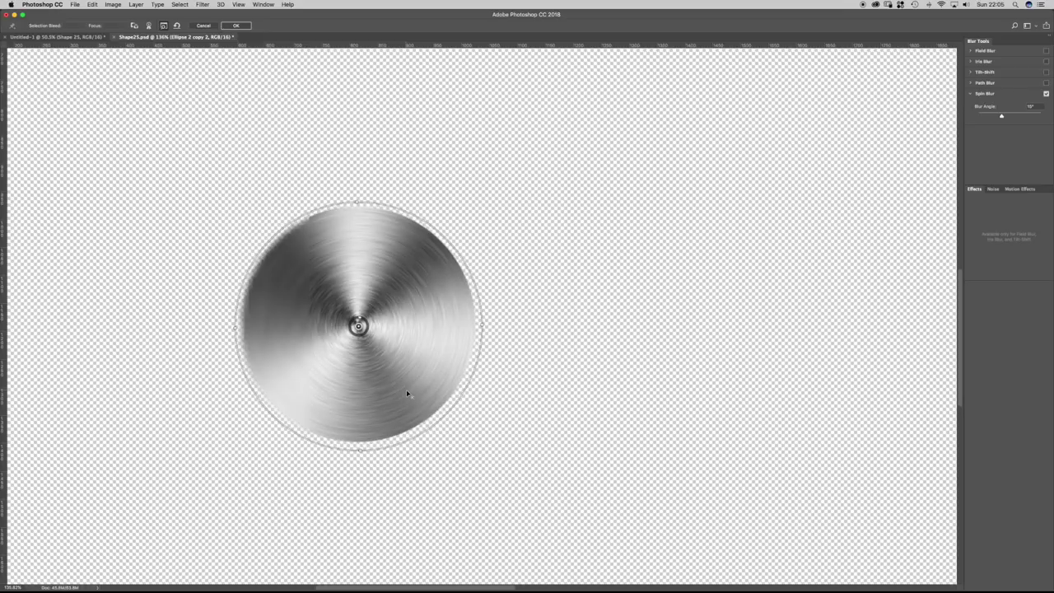
click(235, 26)
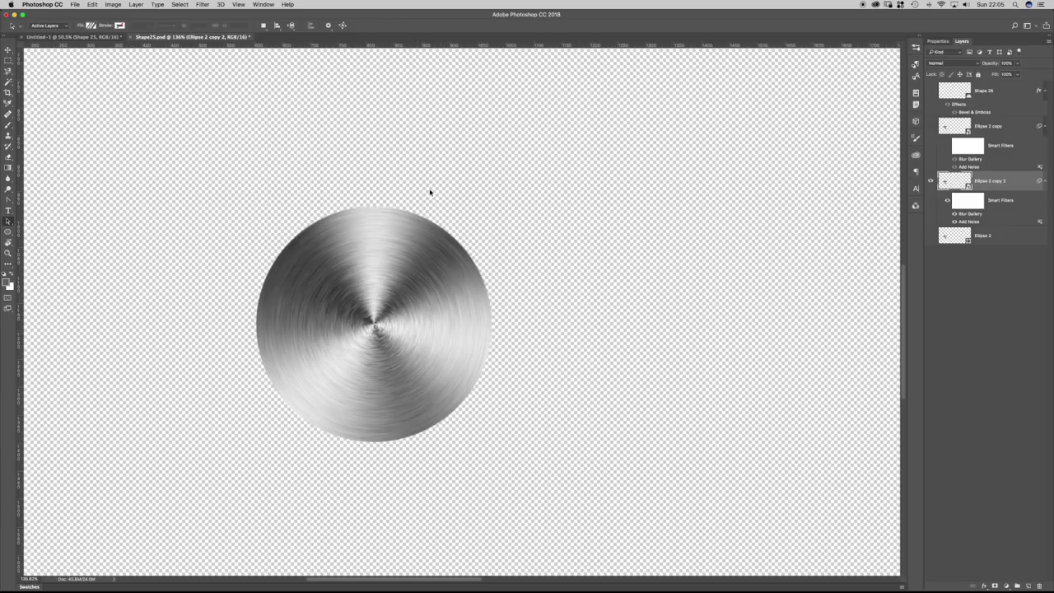
Raise the Add Noise smart filter amount on Ellipse 2 copy 2 to 138.69%.
double_click(966, 221)
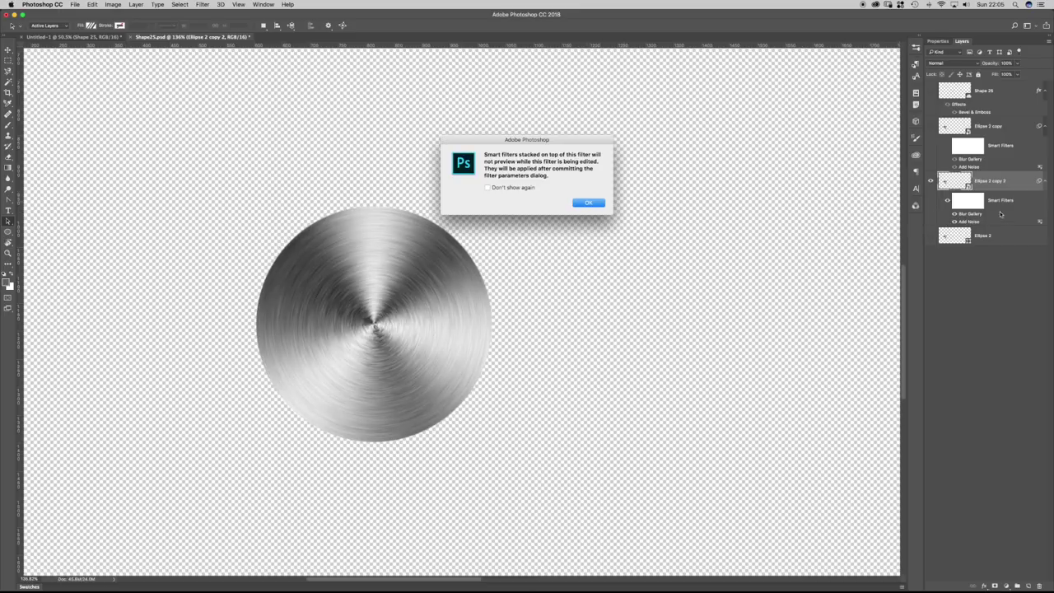
click(597, 205)
drag(475, 323, 494, 324)
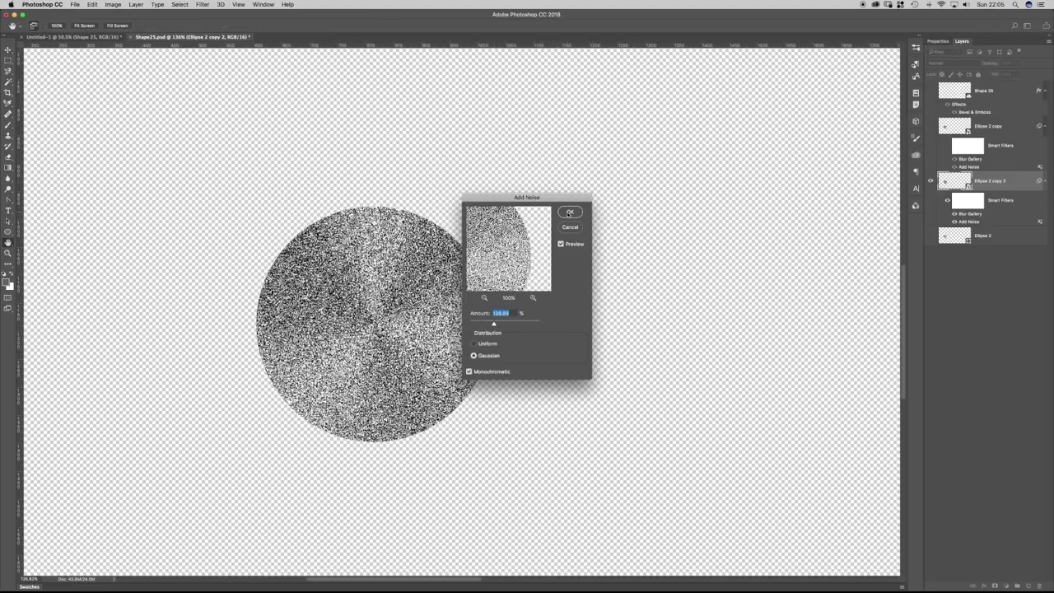
key(Return)
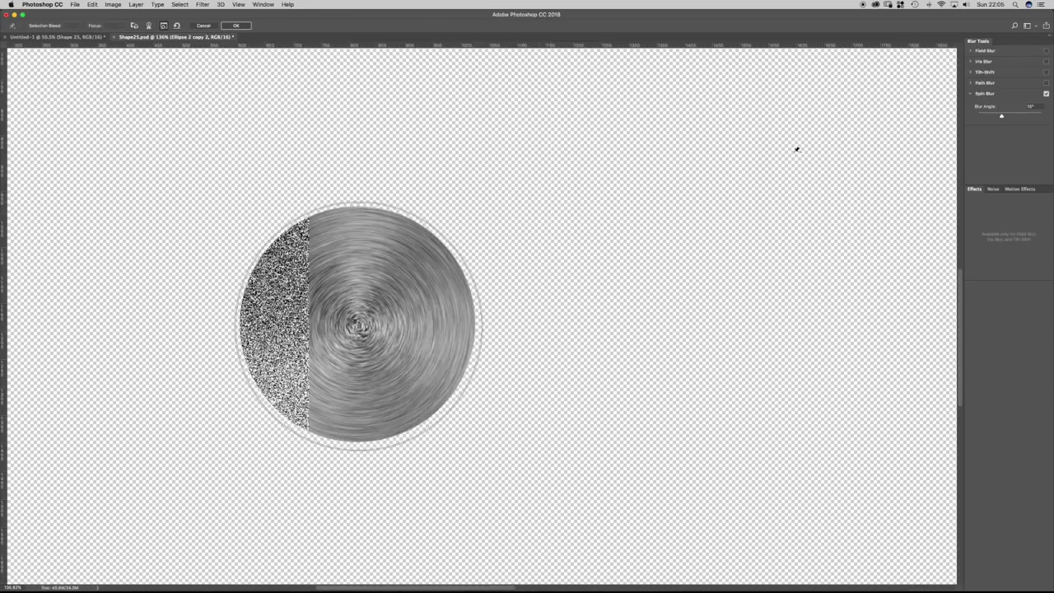
Increase the Spin Blur angle to about 50°, apply it, and delete the Ellipse 2 copy 2 layer.
drag(999, 114, 1021, 115)
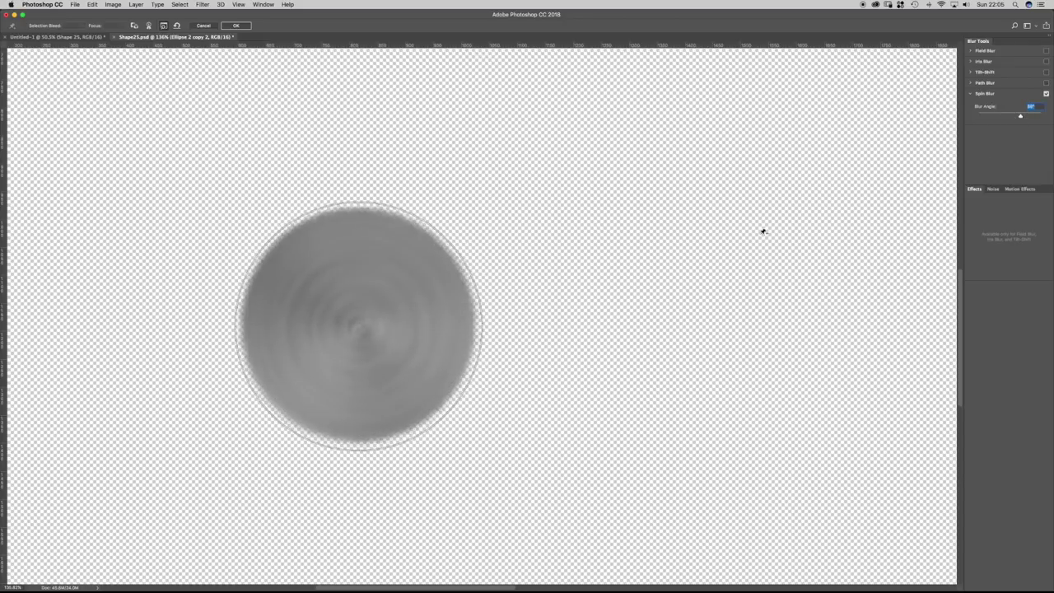
click(234, 26)
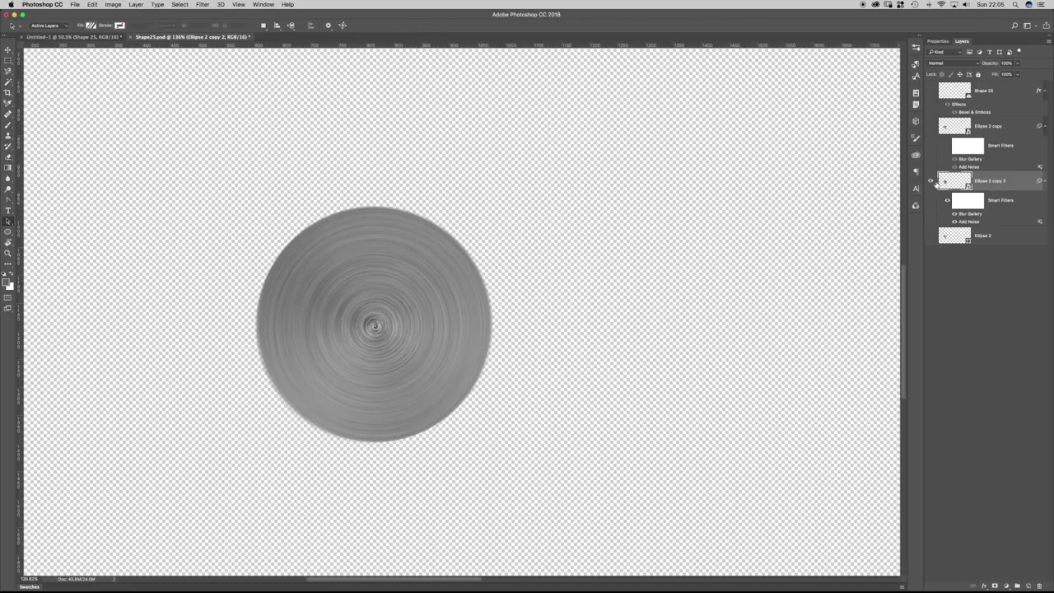
key(Delete)
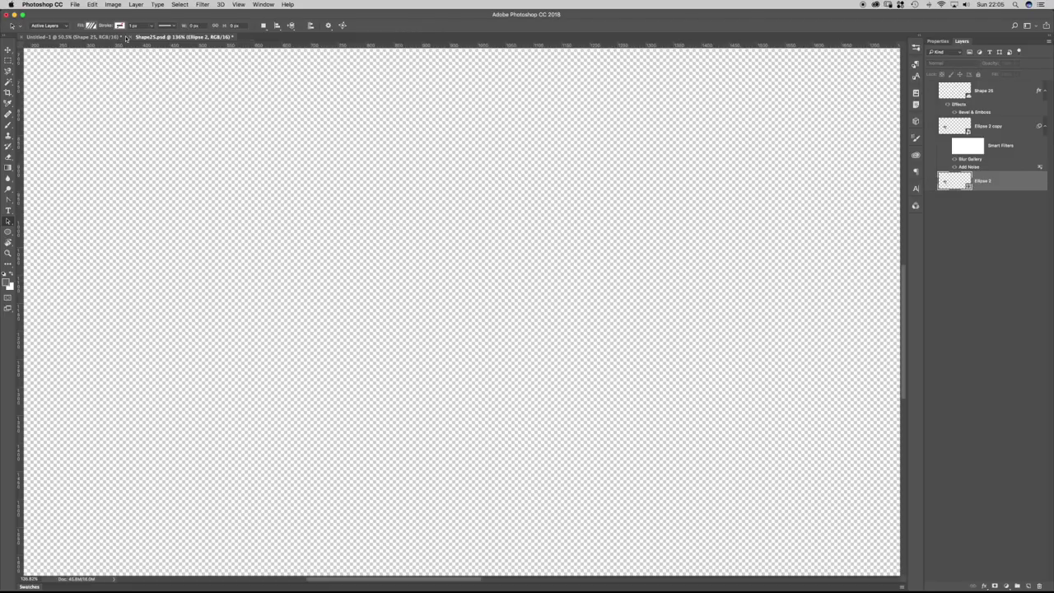
Close the Shape25 disc document without saving, and clip the Ellipse 2 layer to Shape 1 beneath the Shape 25 layer.
click(132, 37)
click(503, 190)
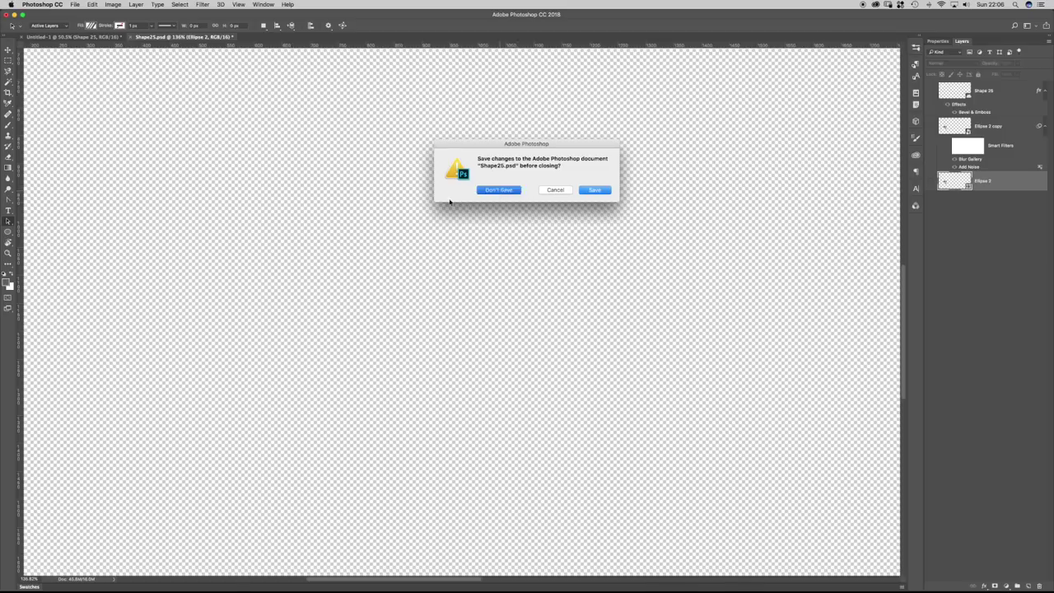
drag(953, 191, 955, 165)
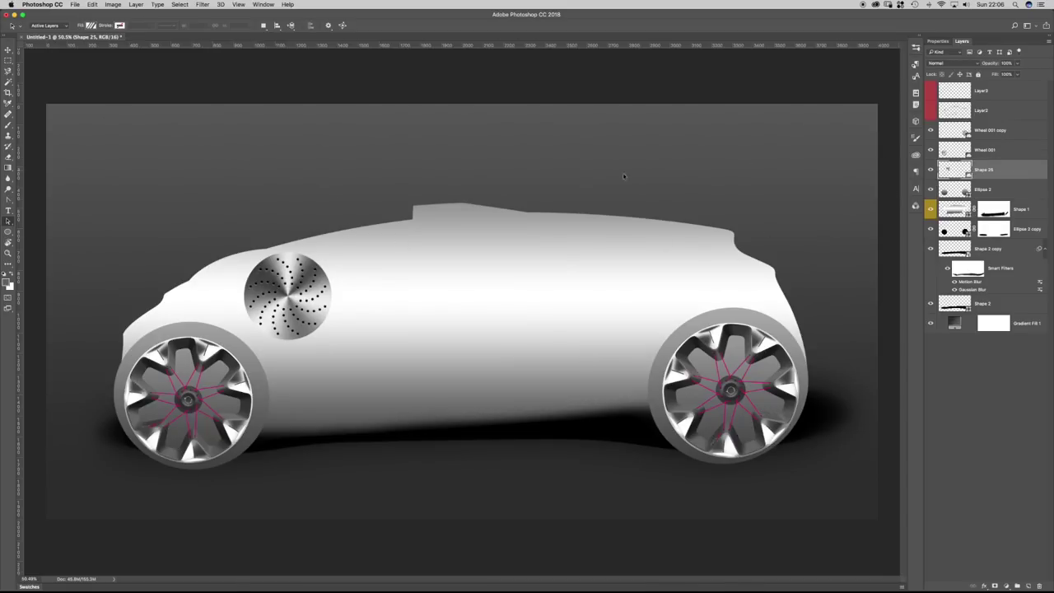
key(super+bracketleft)
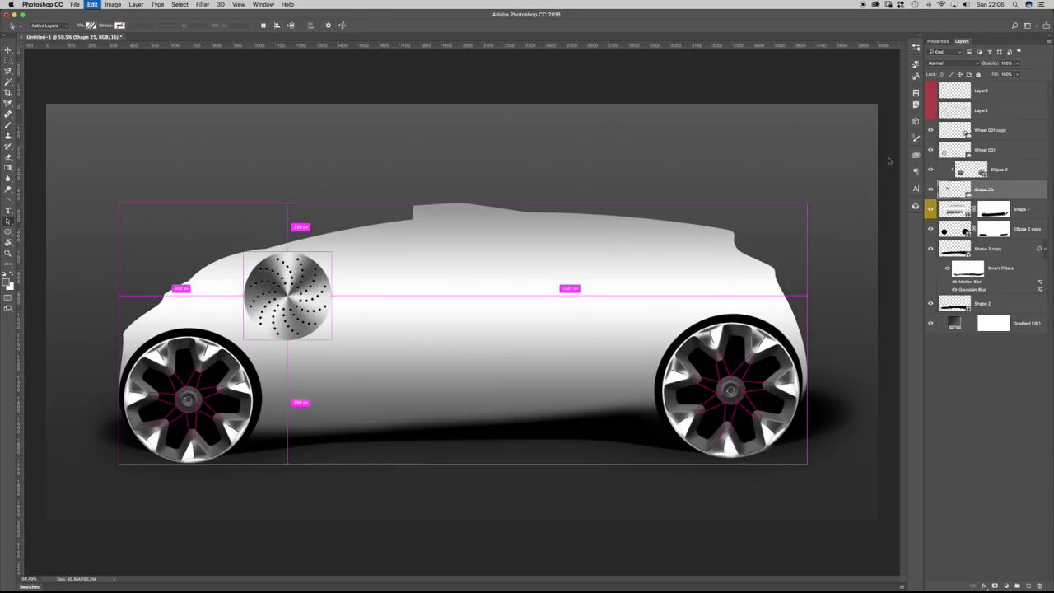
drag(966, 172, 968, 203)
right_click(995, 190)
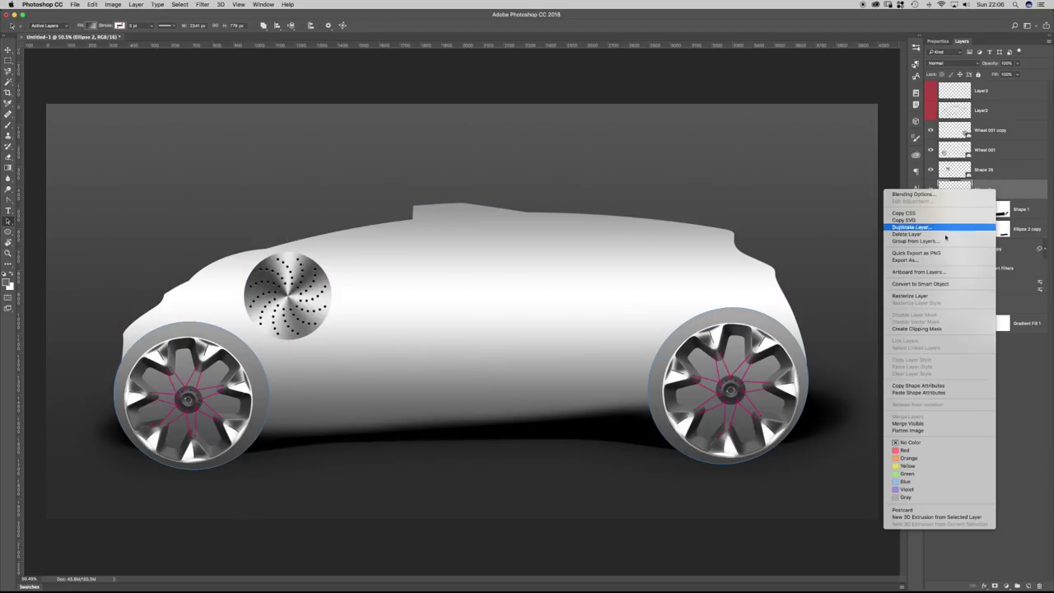
click(915, 328)
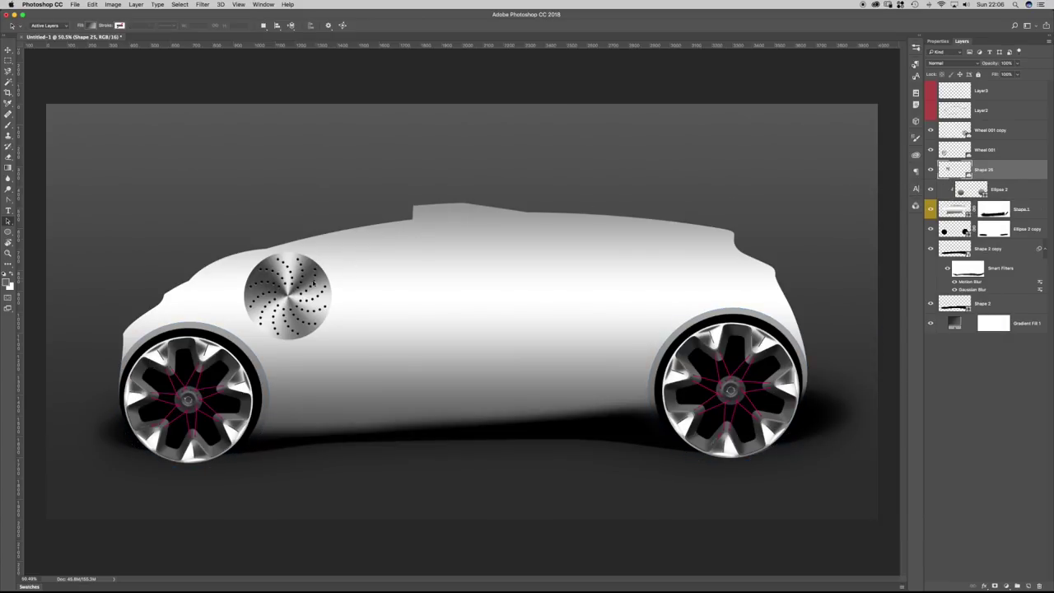
Move the brake disc towards the front wheel and open the contents of the Shape 25 smart object.
key(v)
drag(303, 286, 223, 369)
key(super+space)
key(super+t)
key(Escape)
drag(588, 271, 547, 272)
drag(852, 172, 565, 265)
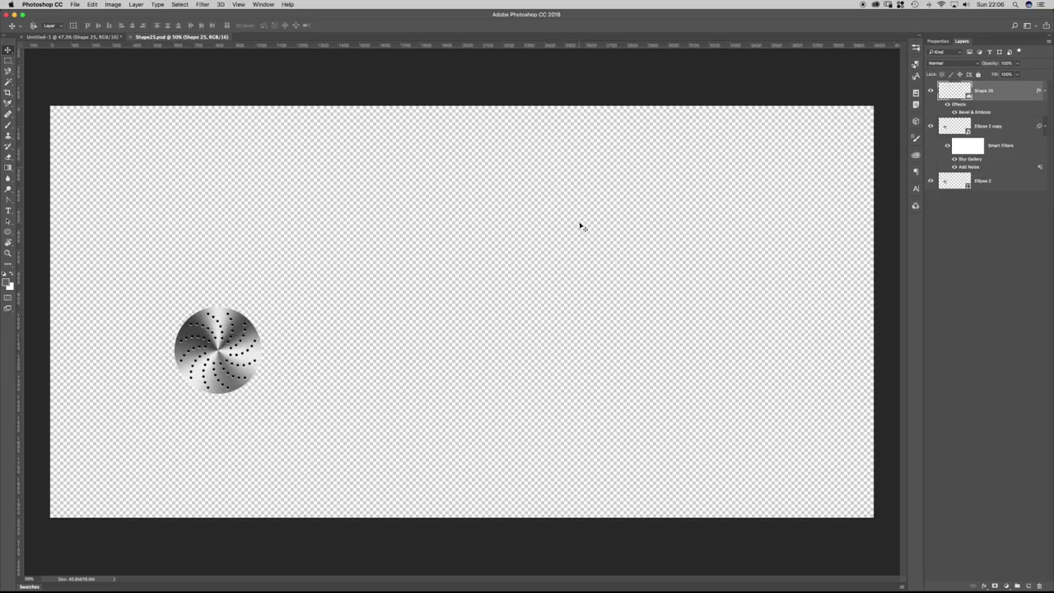
Narrow the crop frame of the smart object's canvas from all four sides around the brake disc.
key(c)
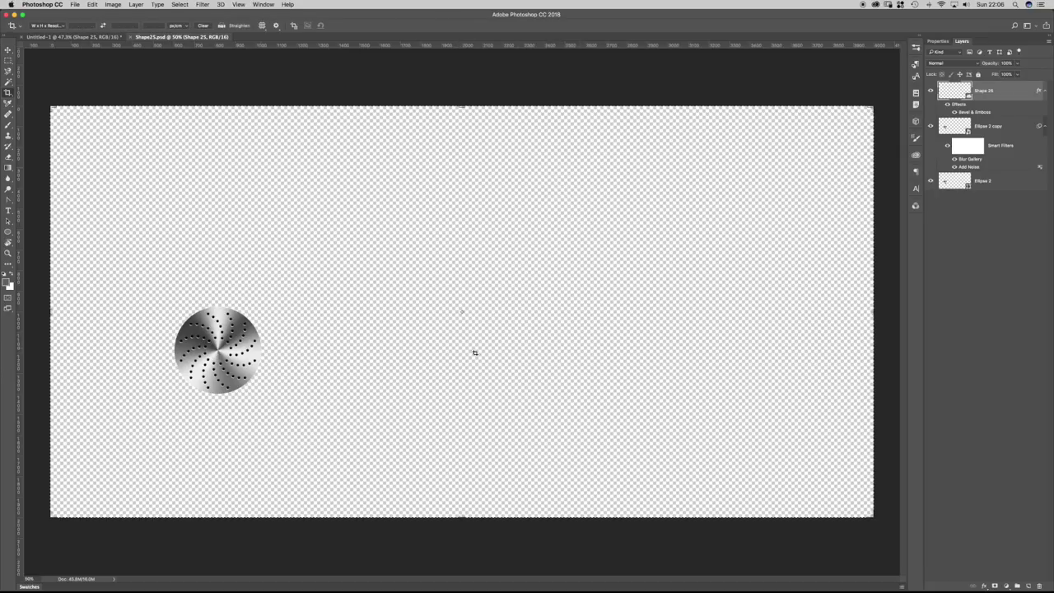
drag(873, 310, 567, 313)
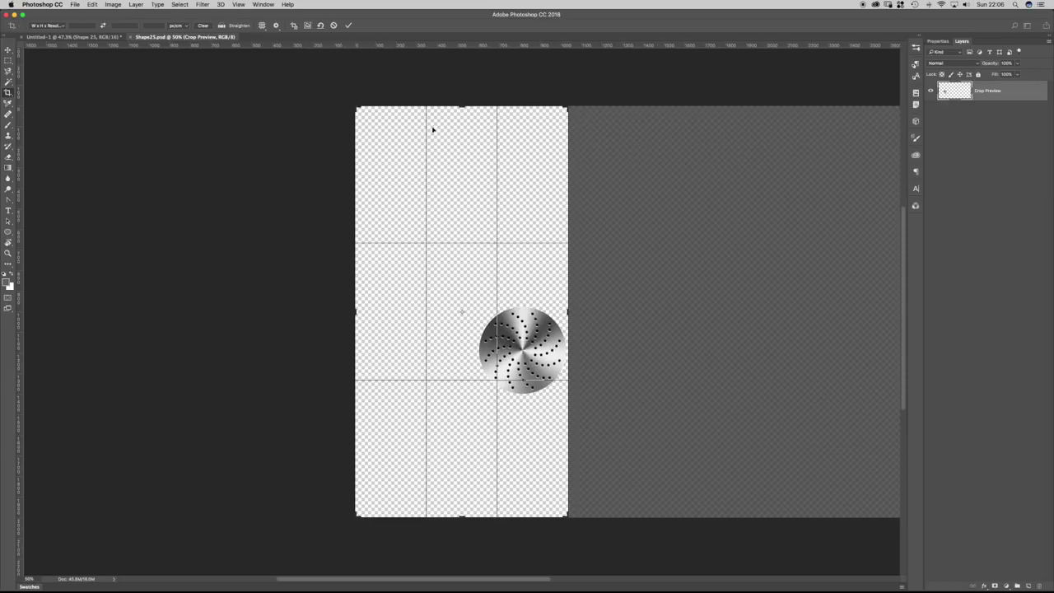
drag(456, 109, 454, 205)
drag(461, 419, 461, 357)
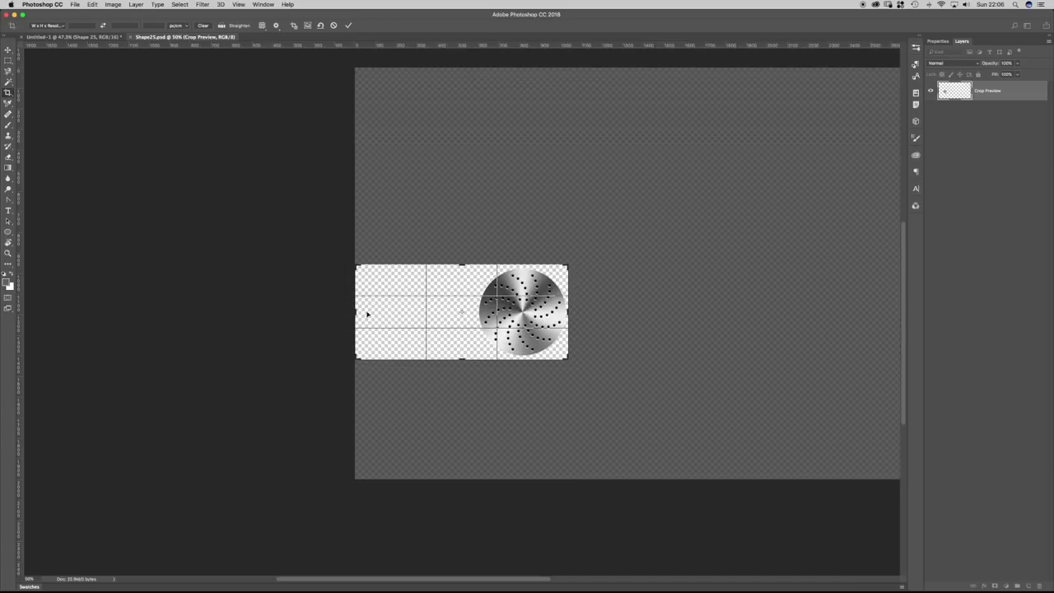
drag(356, 310, 502, 310)
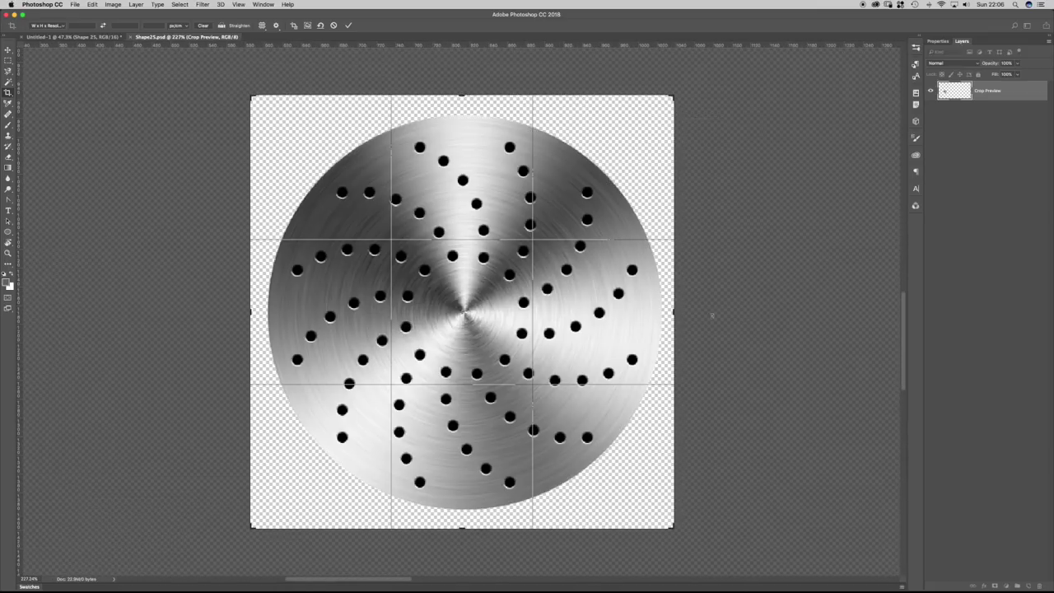
Tighten the crop edges close to the disc, apply the crop, then save and close the smart object.
drag(673, 311, 665, 306)
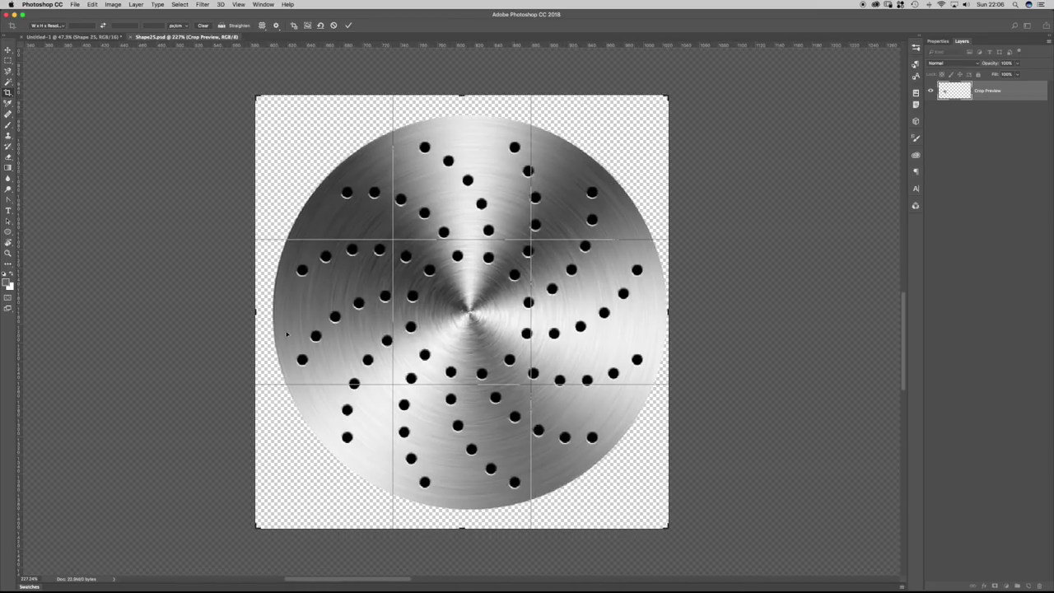
drag(255, 311, 260, 303)
drag(461, 92, 461, 102)
drag(463, 520, 464, 502)
key(Return)
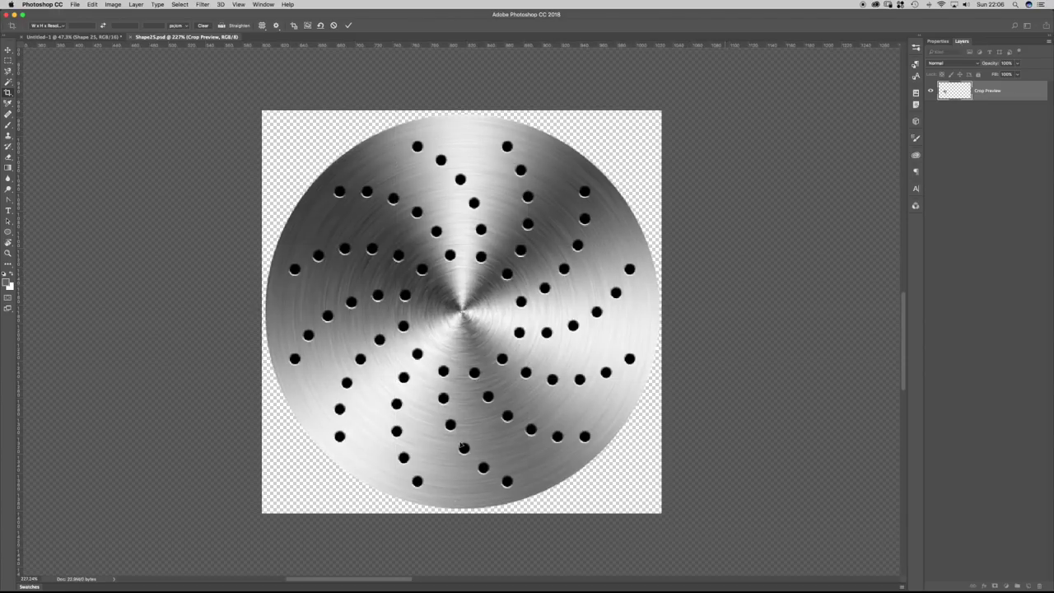
key(super+s)
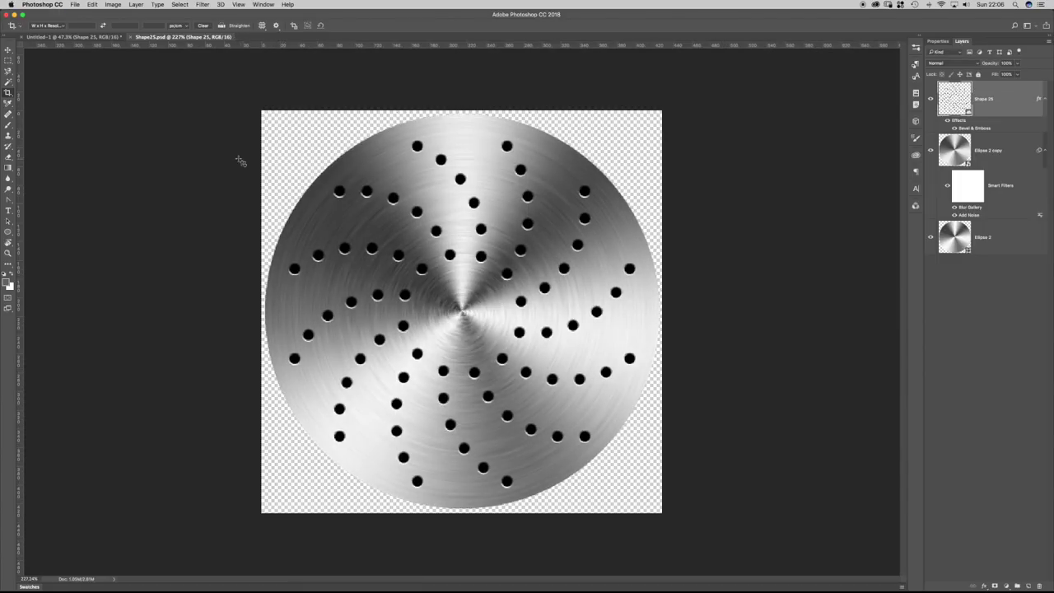
click(131, 37)
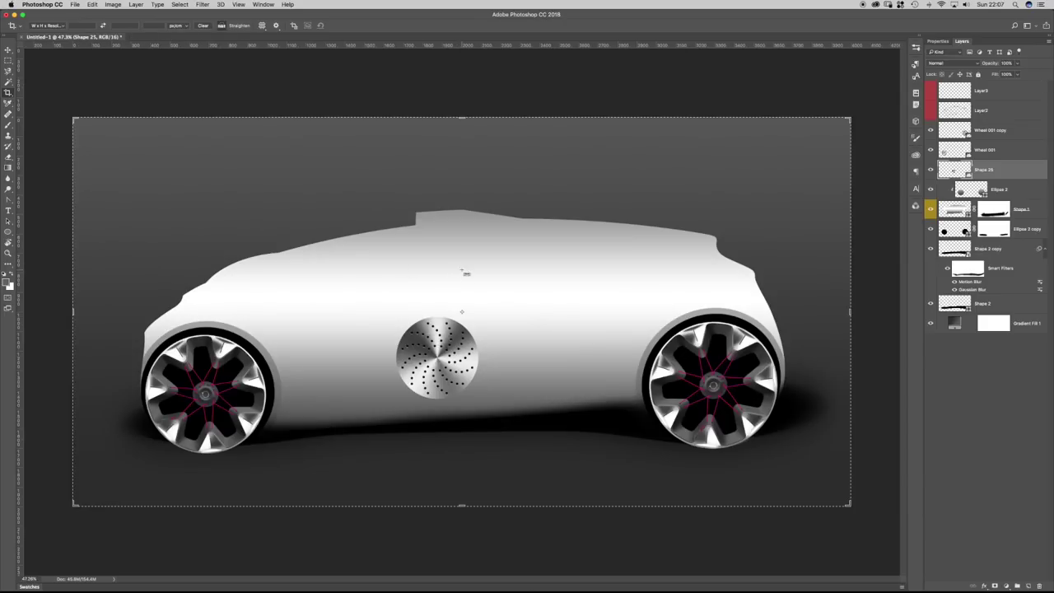
Start a free transform on the Shape 25 disc and move it onto the front wheel.
key(a)
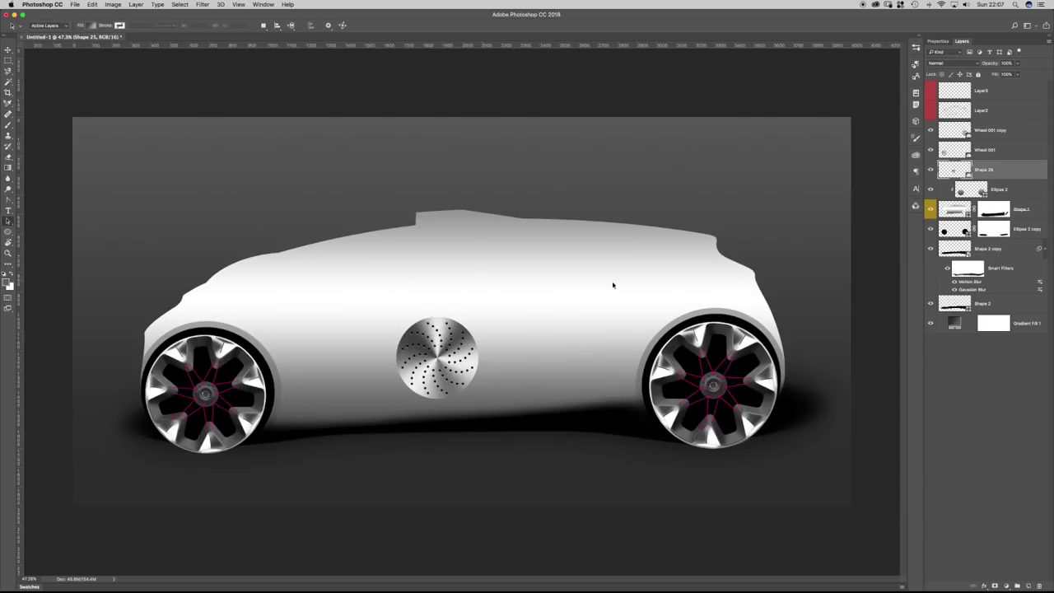
key(super+t)
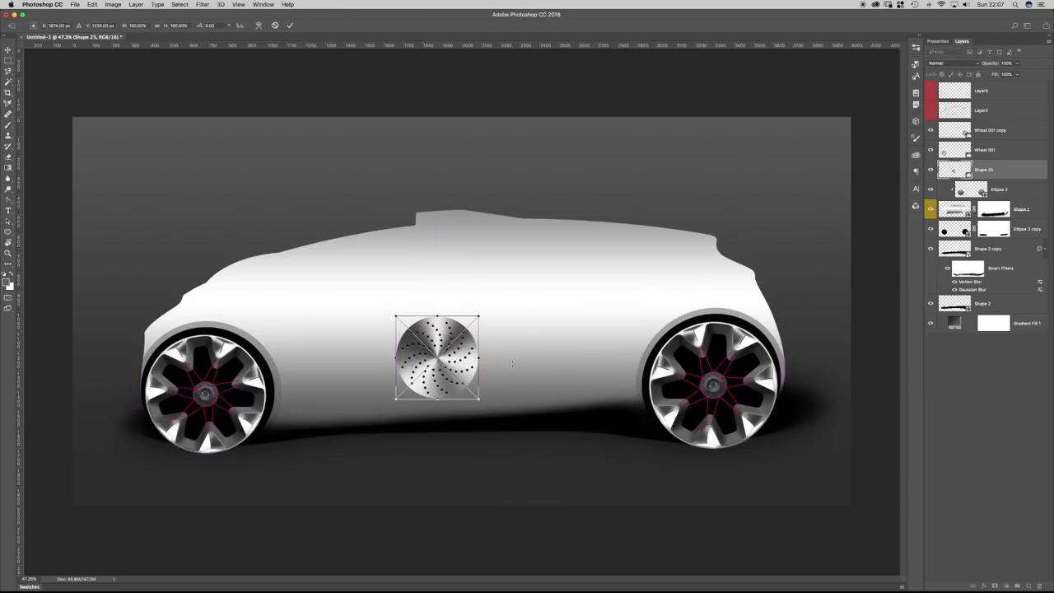
drag(452, 345, 233, 370)
key(super+space)
drag(162, 450, 239, 395)
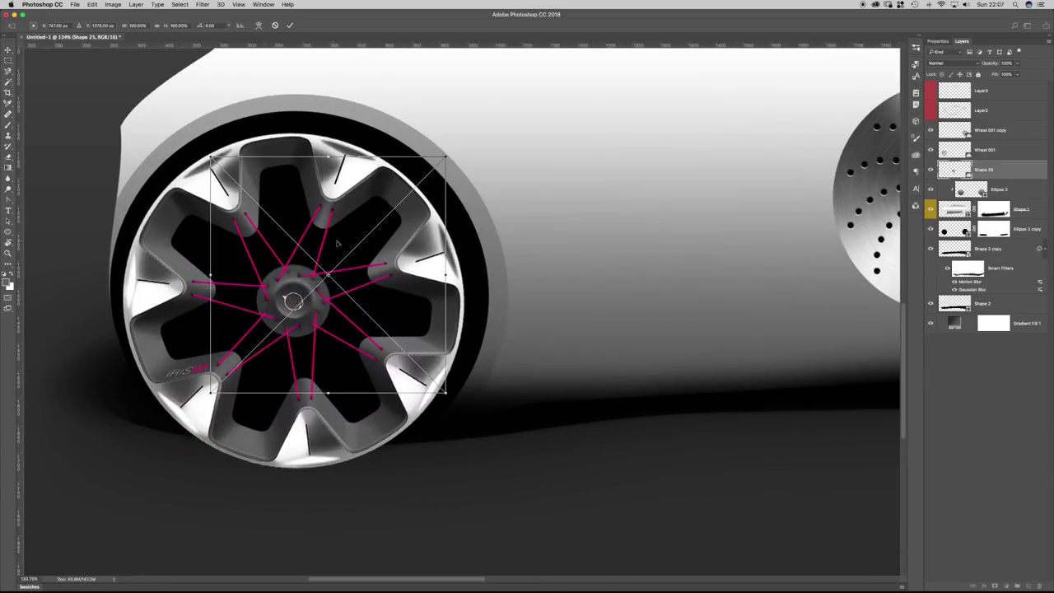
Rotate the front disc about 18°, adjust its proportions slightly, centre it on the hub, and apply the transform.
drag(315, 112, 373, 122)
drag(328, 186, 324, 196)
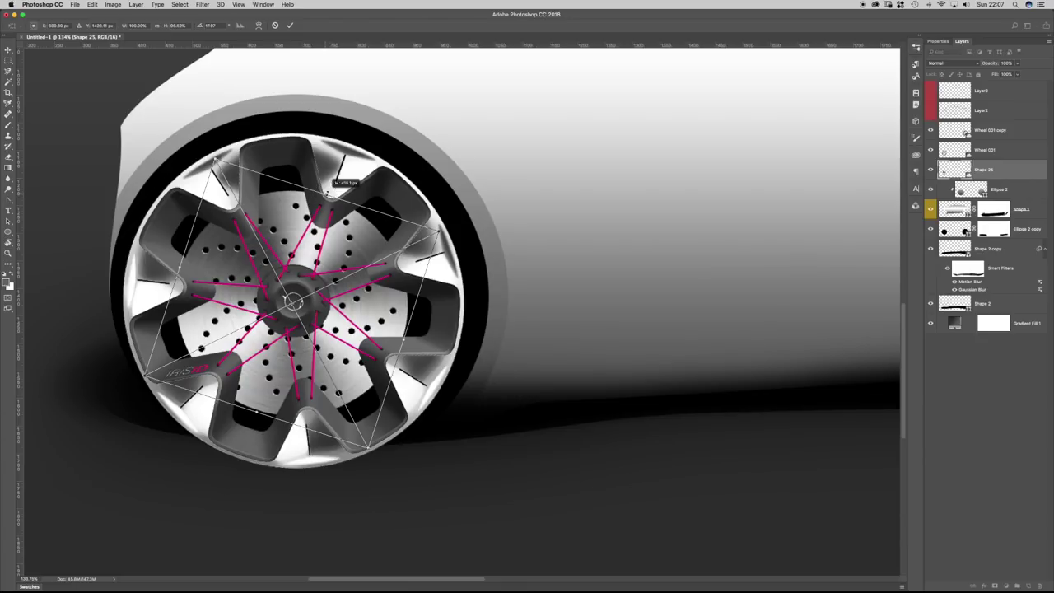
drag(258, 410, 258, 408)
drag(180, 267, 183, 268)
drag(298, 304, 299, 301)
key(Return)
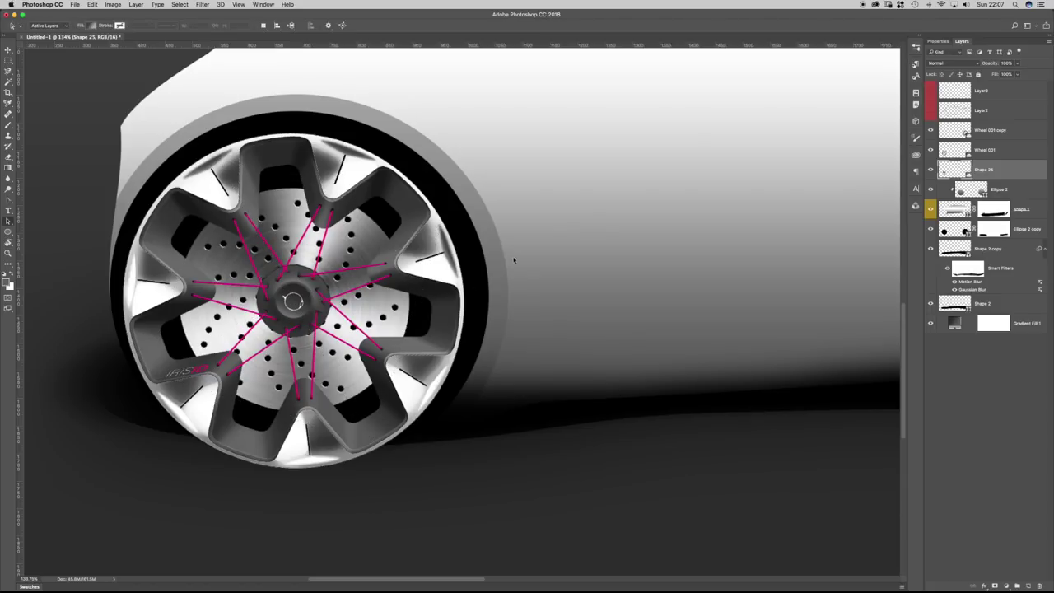
Duplicate the front brake disc layer and move the copy onto the rear wheel.
drag(589, 214, 553, 218)
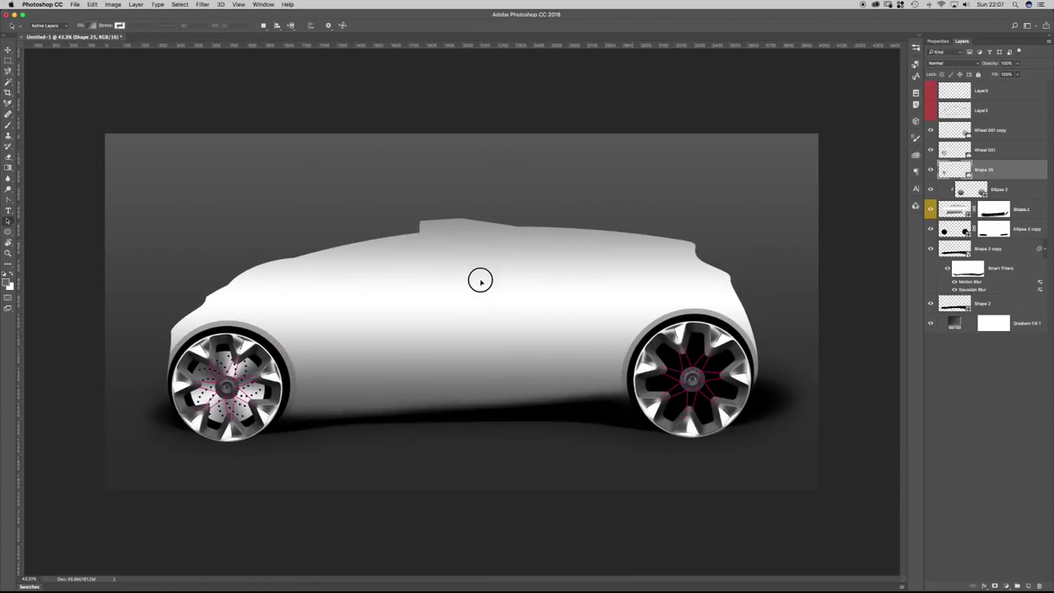
key(ctrl+j)
key(v)
drag(299, 363, 745, 354)
Rotate the rear disc copy with Free Transform and nudge it into place on the rear wheel's hub.
key(super+t)
drag(593, 221, 516, 319)
key(Return)
drag(688, 364, 686, 365)
Add a layer mask to the Shape 25 copy layer of the rear disc.
scroll(710, 369, up, 3)
scroll(709, 371, up, 3)
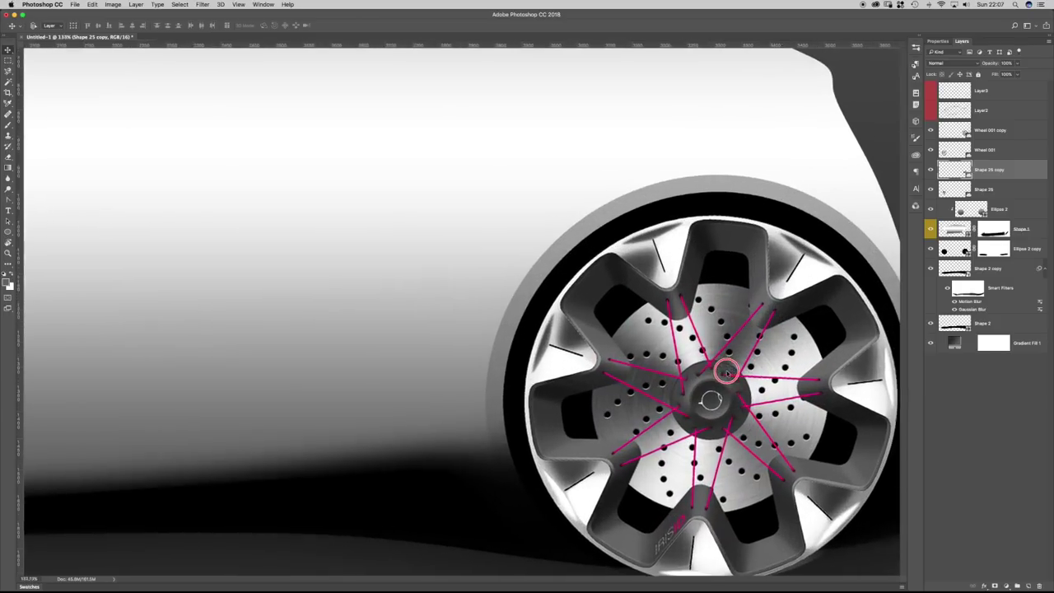
scroll(713, 377, up, 2)
scroll(642, 372, up, 1)
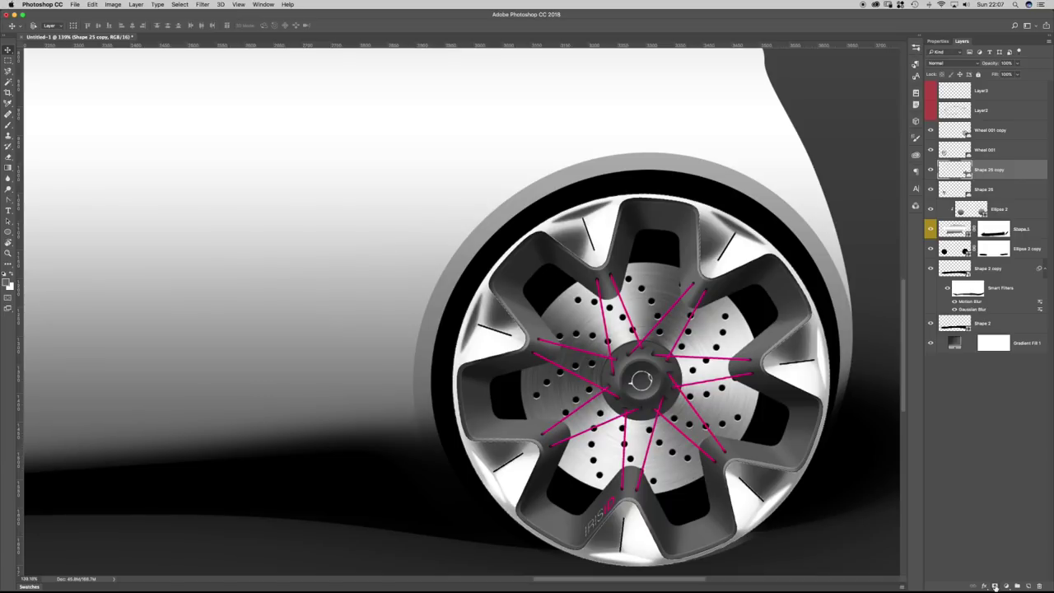
click(995, 586)
Paint soft black brush strokes on the rear disc's mask to create spoke shadows around the wheel's upper spokes and rear side.
key(b)
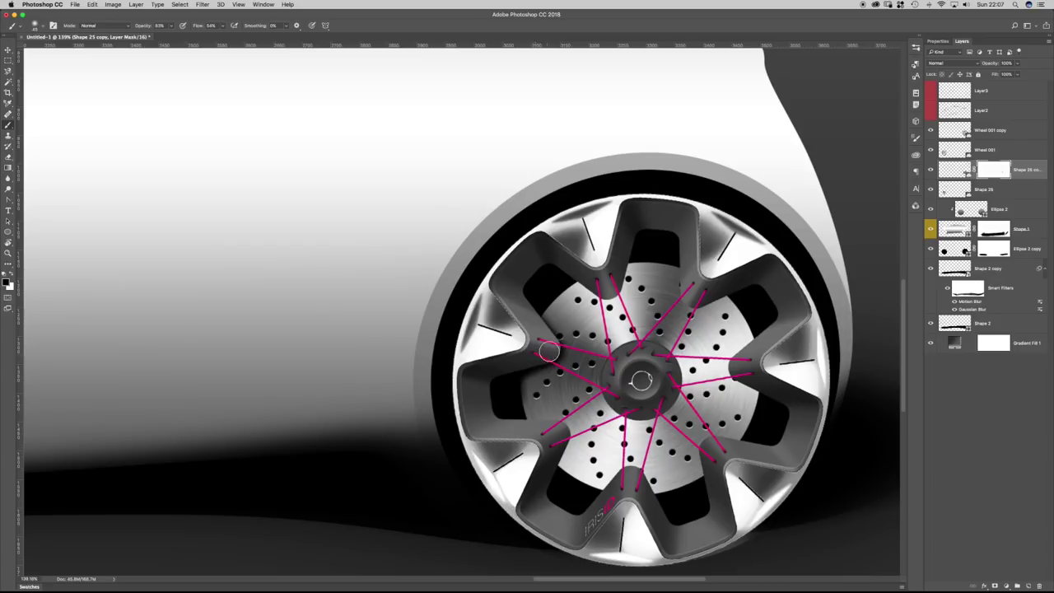
click(172, 27)
right_click(396, 163)
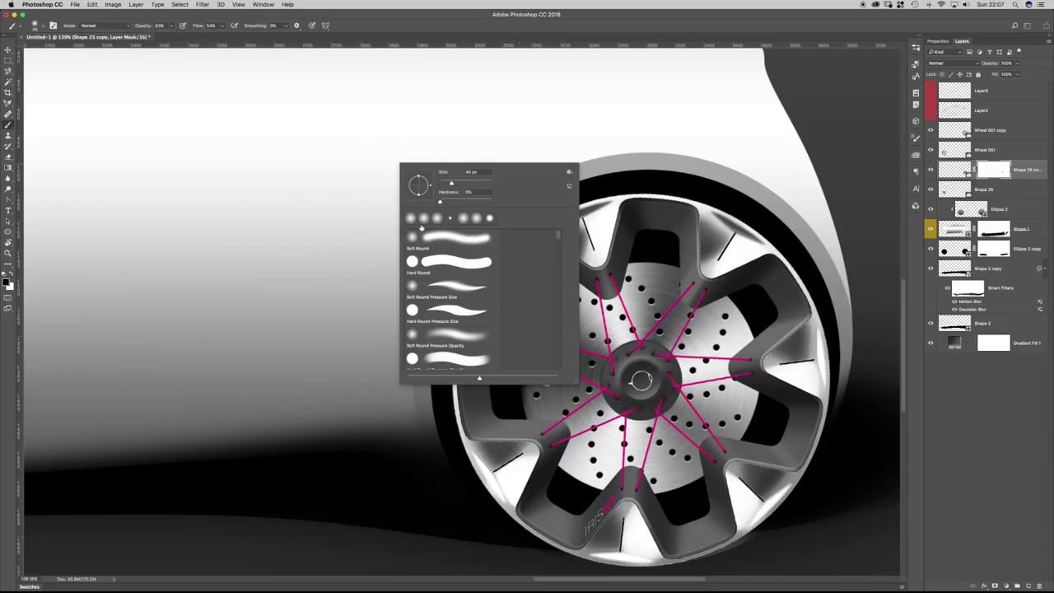
click(371, 24)
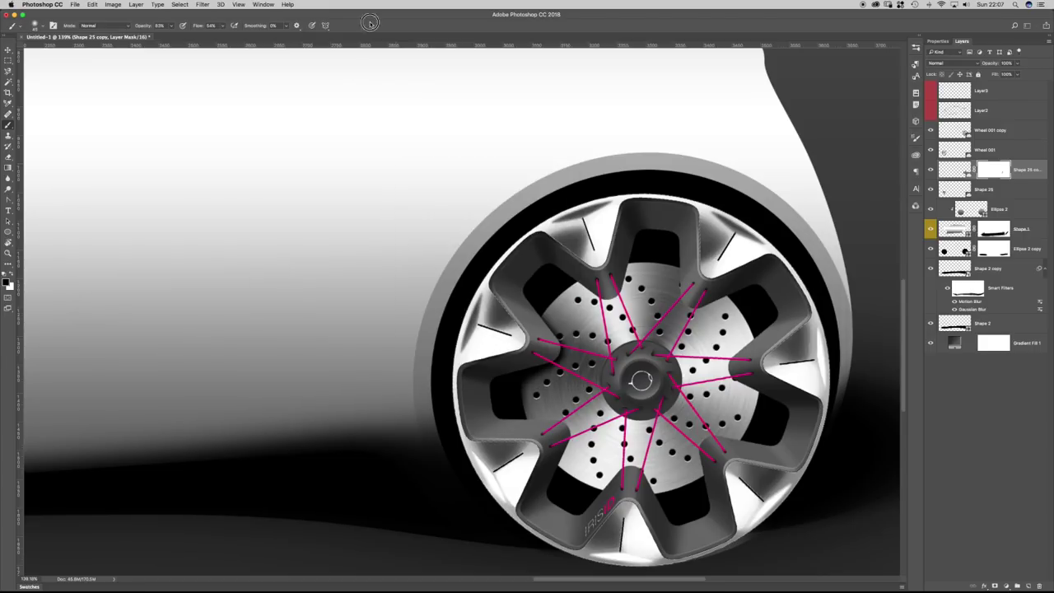
mouse_move(562, 270)
mouse_down()
mouse_move(538, 294)
mouse_move(594, 271)
mouse_move(576, 276)
mouse_move(605, 288)
mouse_move(624, 270)
mouse_move(579, 275)
mouse_move(615, 290)
mouse_move(658, 251)
mouse_up()
key(bracketleft)
key(bracketleft)
key(bracketleft)
mouse_move(721, 259)
mouse_down()
mouse_move(690, 291)
mouse_move(723, 298)
mouse_move(714, 300)
mouse_move(685, 266)
mouse_up()
mouse_move(774, 338)
mouse_down()
mouse_move(753, 350)
mouse_move(763, 371)
mouse_move(742, 385)
mouse_move(743, 367)
mouse_move(774, 403)
mouse_move(758, 390)
mouse_move(758, 420)
mouse_move(714, 466)
mouse_move(733, 447)
mouse_move(704, 500)
mouse_up()
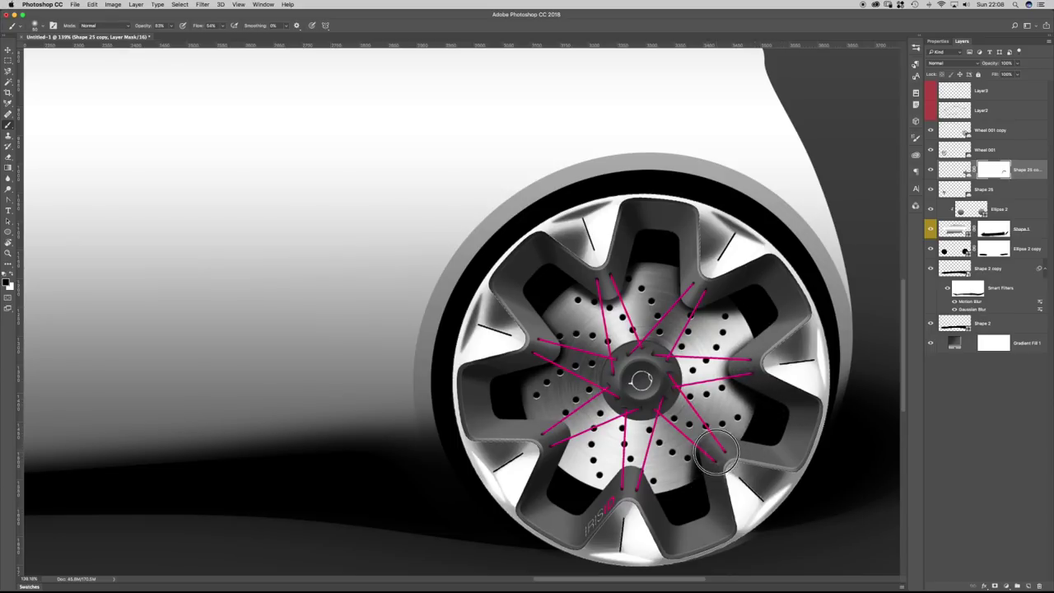
Enlarge the brush and refine the mask in black and white around the rear wheel's lower spokes for soft shadows on the disc.
key(bracketright)
key(bracketright)
key(bracketright)
key(bracketright)
key(bracketright)
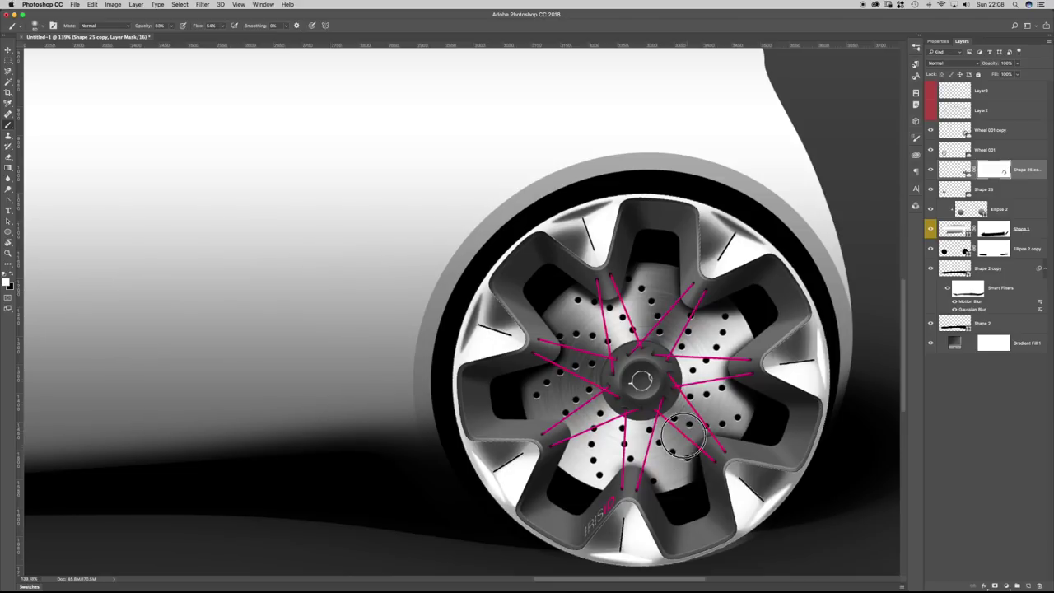
key(bracketright)
key(bracketright)
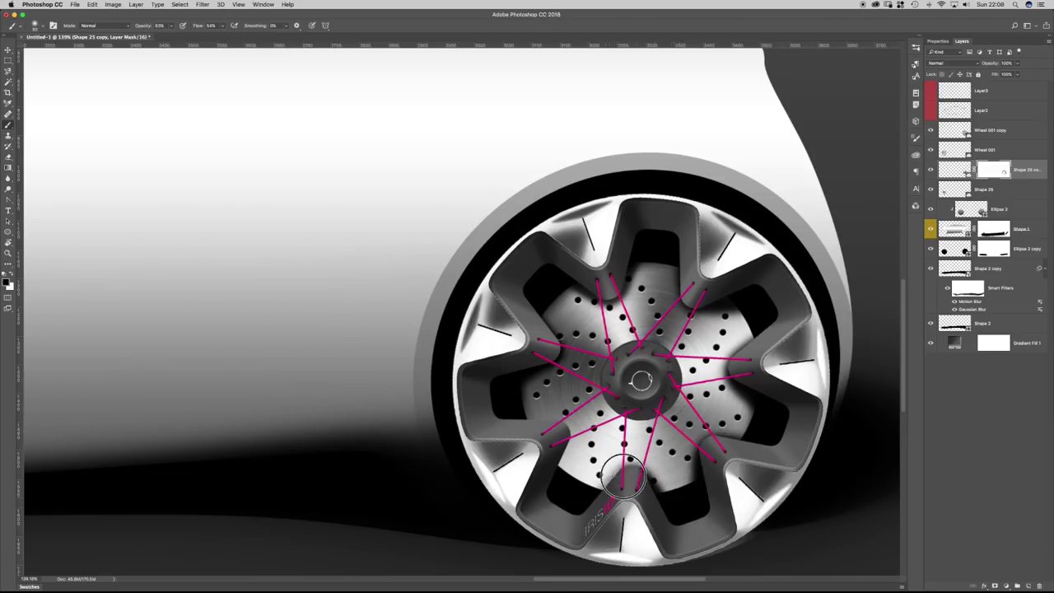
key(x)
click(598, 466)
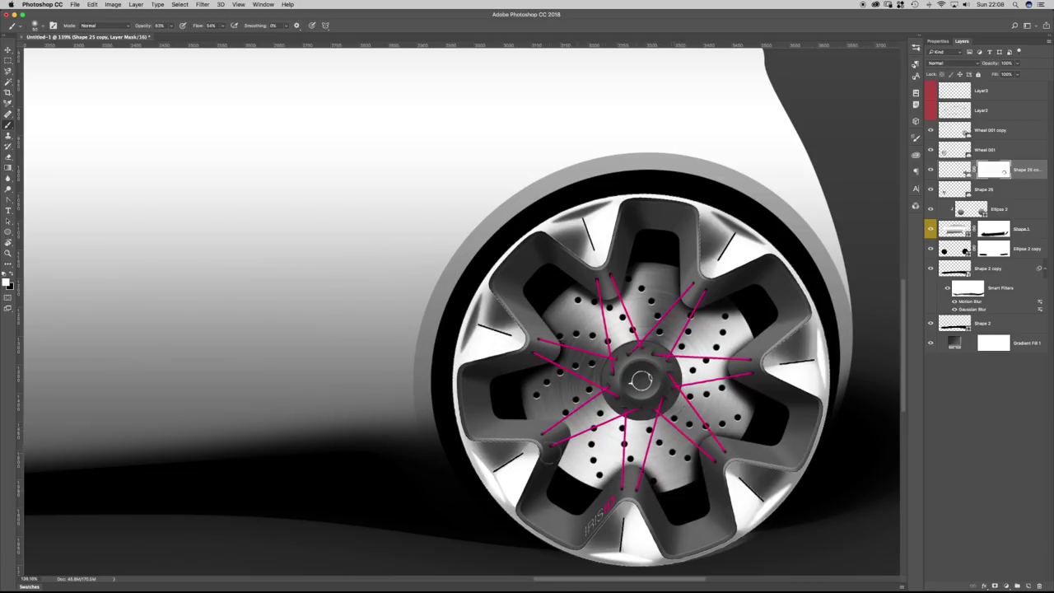
key(x)
mouse_move(546, 475)
mouse_down()
mouse_move(561, 437)
mouse_move(550, 480)
mouse_move(557, 463)
mouse_up()
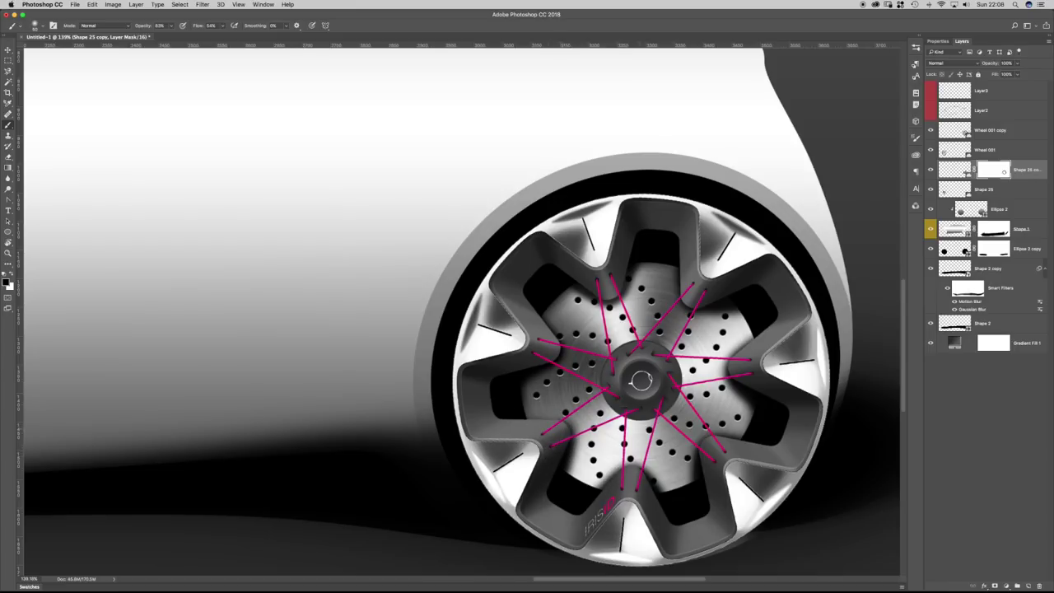
Enlarge the brush to the rear hub's size and paint black on the mask to shade the disc around the hub.
mouse_move(656, 407)
mouse_down()
mouse_move(626, 414)
mouse_move(615, 396)
mouse_move(613, 372)
mouse_move(644, 353)
mouse_move(614, 373)
mouse_move(634, 411)
mouse_move(636, 382)
mouse_up()
key(bracketright)
key(bracketright)
key(bracketright)
key(bracketright)
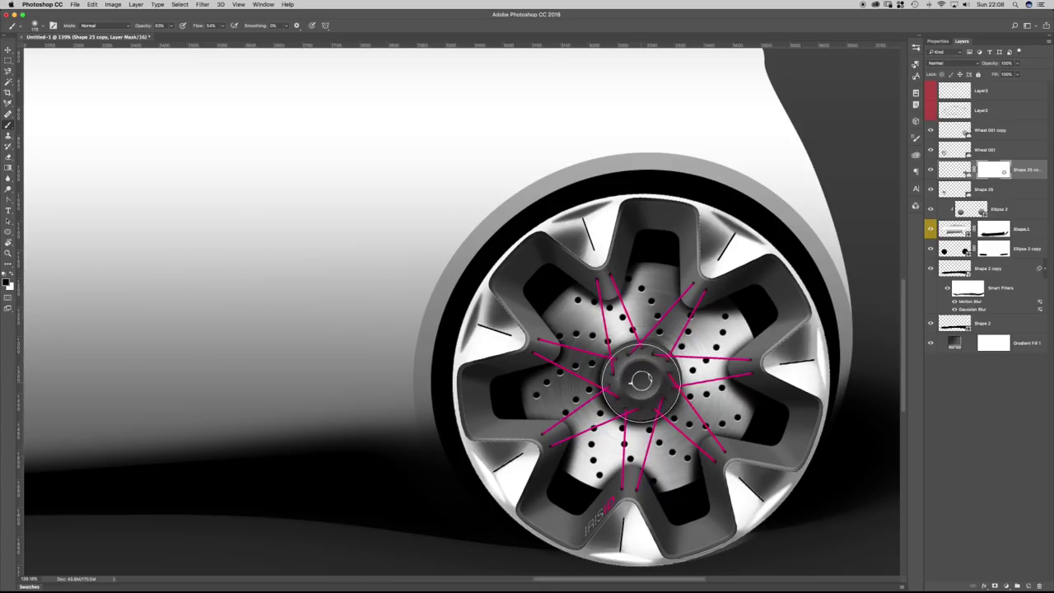
click(642, 384)
drag(647, 368, 621, 370)
Add a layer mask to the Shape 25 layer of the front disc.
drag(290, 400, 415, 380)
drag(193, 374, 228, 370)
click(955, 195)
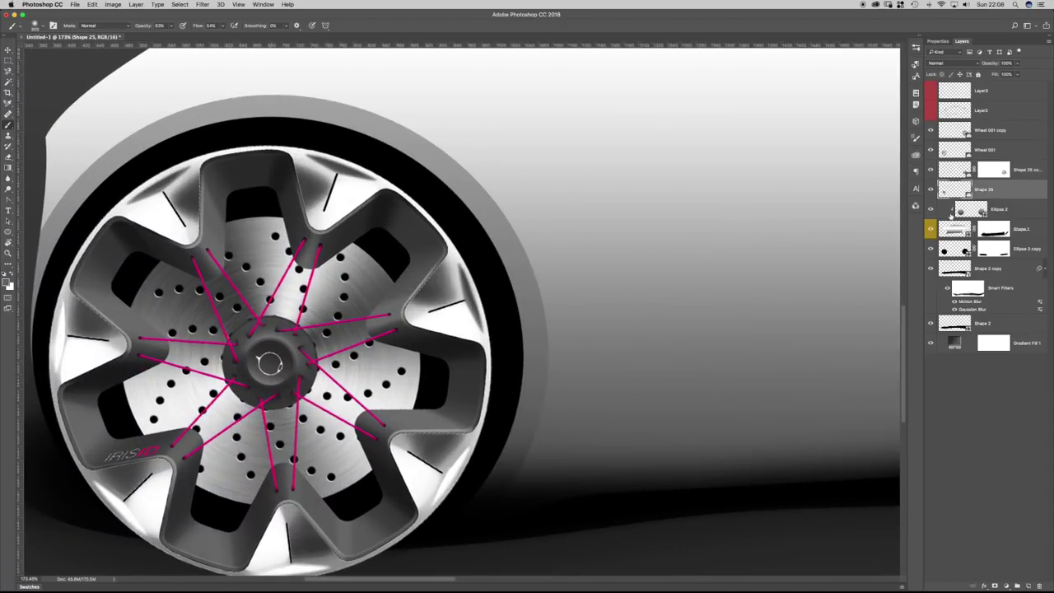
click(996, 585)
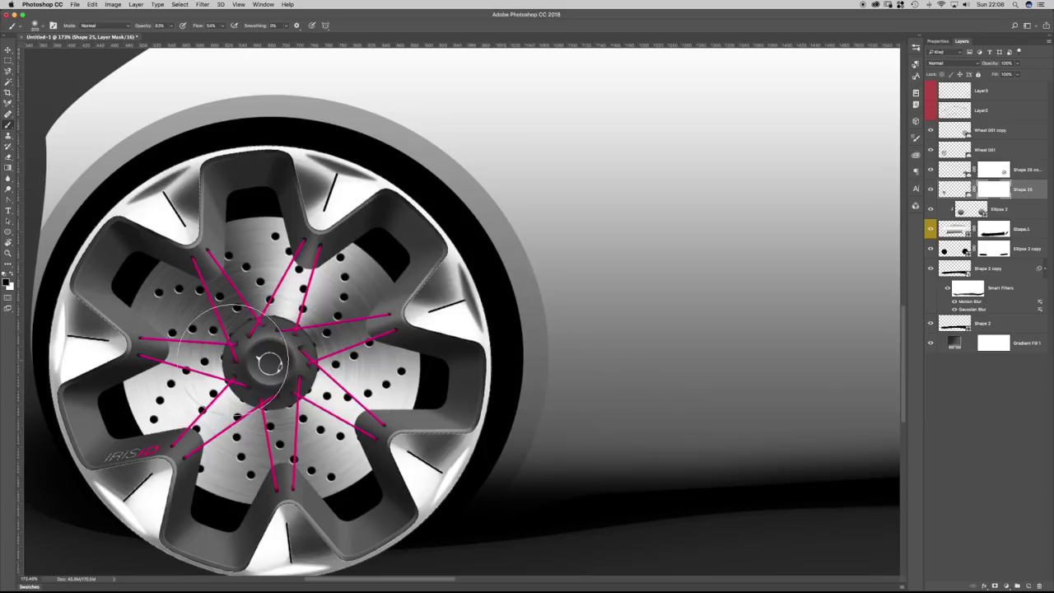
Paint black on the front disc's mask with a smaller soft brush to shade the disc around the hub and behind the spokes.
key([)
click(274, 362)
click(273, 363)
click(273, 364)
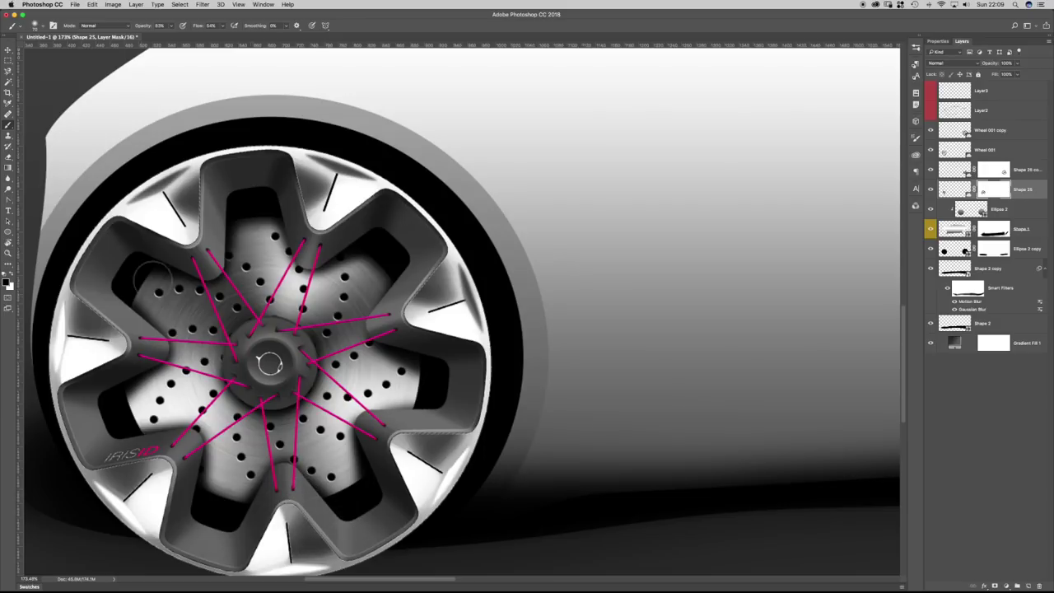
scroll(461, 306, down, 5)
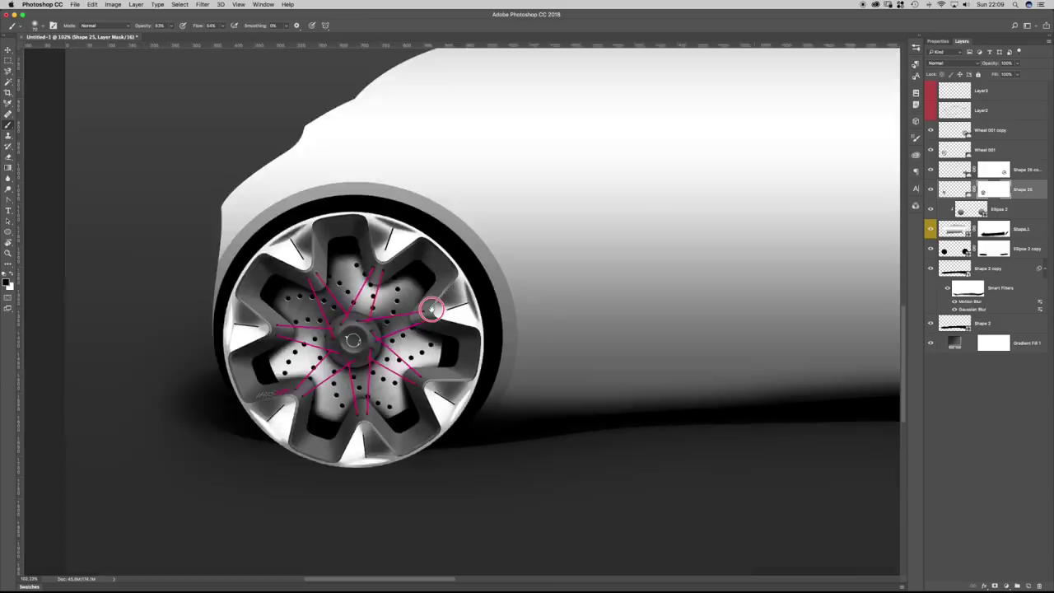
Open the Iris ID library and look through its graphics for the brake calliper.
scroll(452, 307, up, 4)
scroll(452, 306, down, 4)
drag(647, 311, 357, 343)
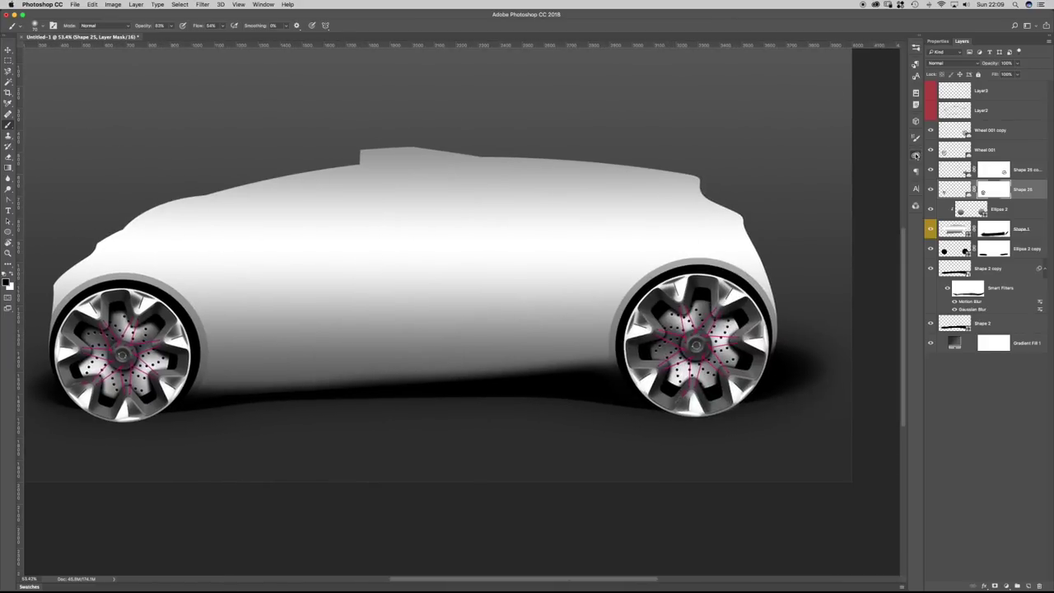
click(916, 155)
click(830, 160)
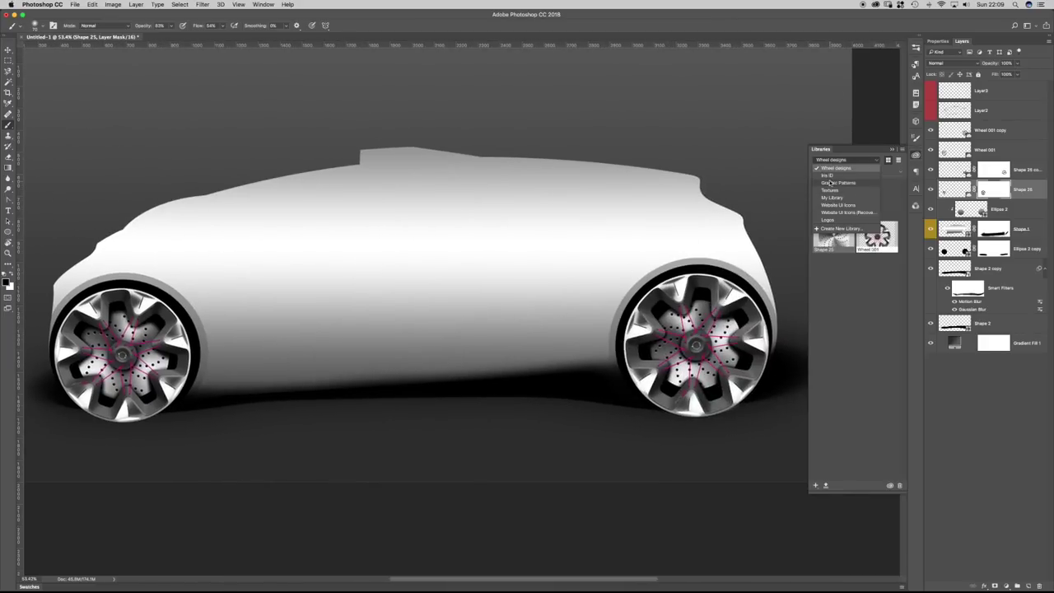
click(826, 176)
drag(901, 222, 884, 206)
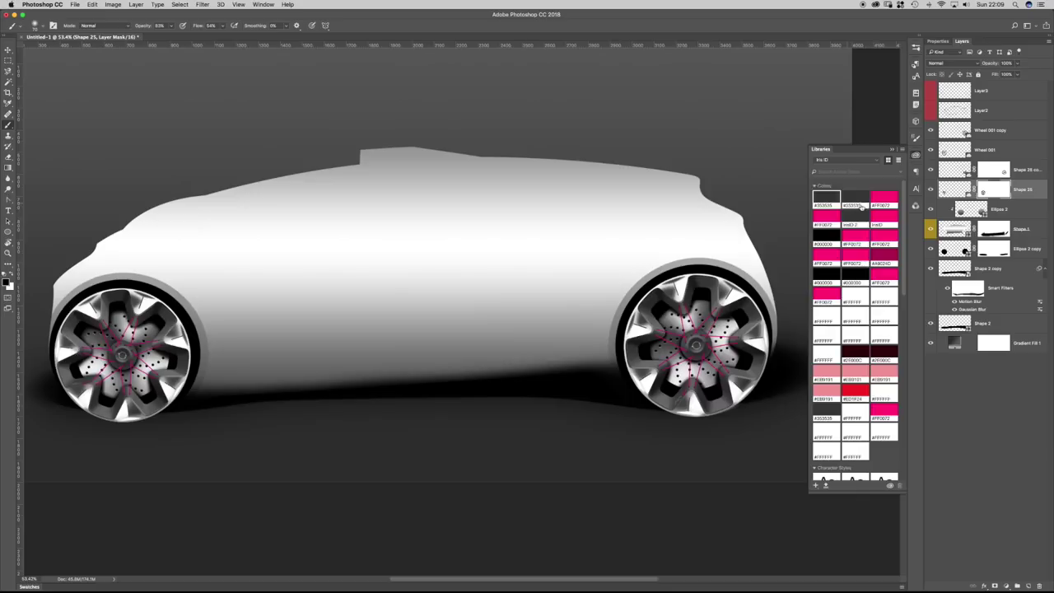
scroll(901, 272, down, 10)
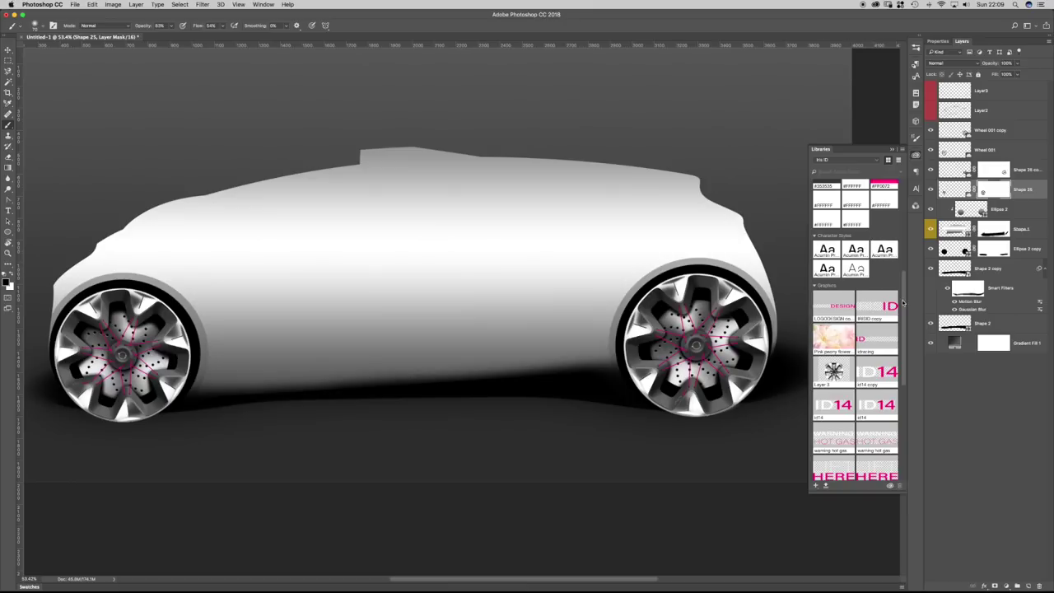
scroll(902, 303, down, 2)
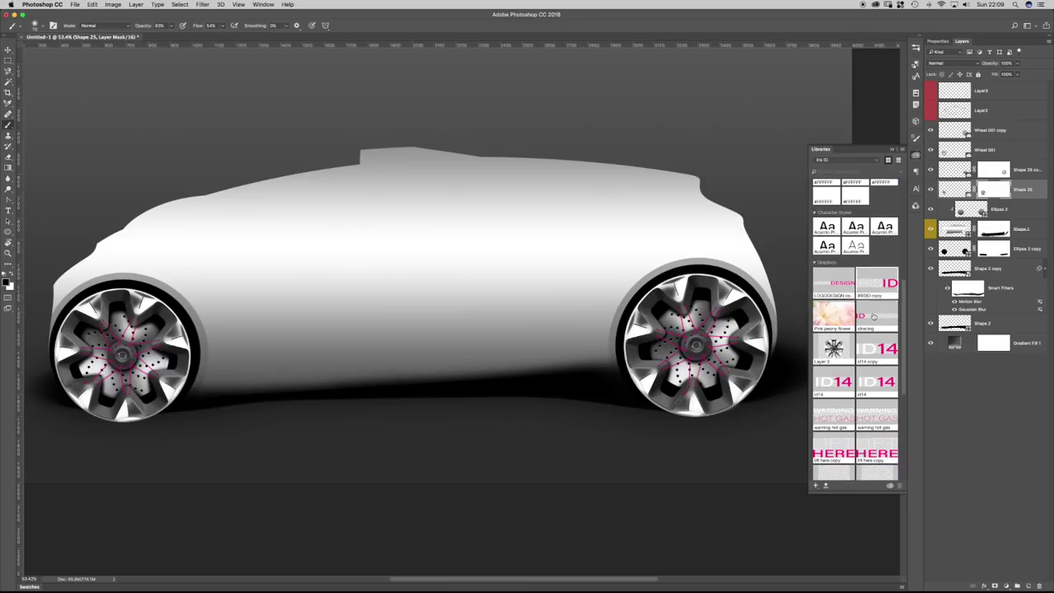
scroll(904, 386, down, 15)
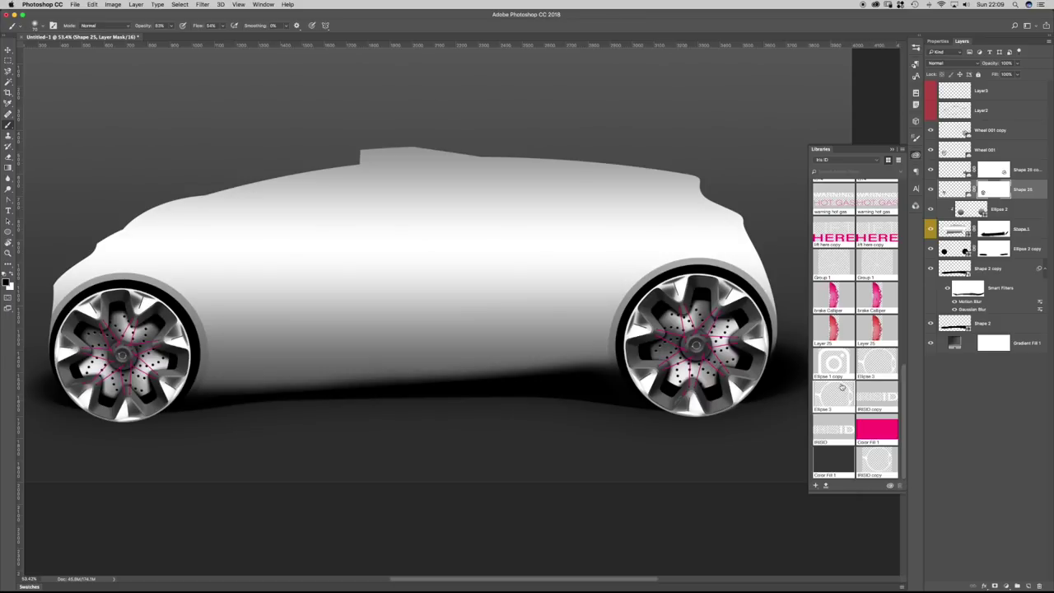
scroll(898, 360, up, 2)
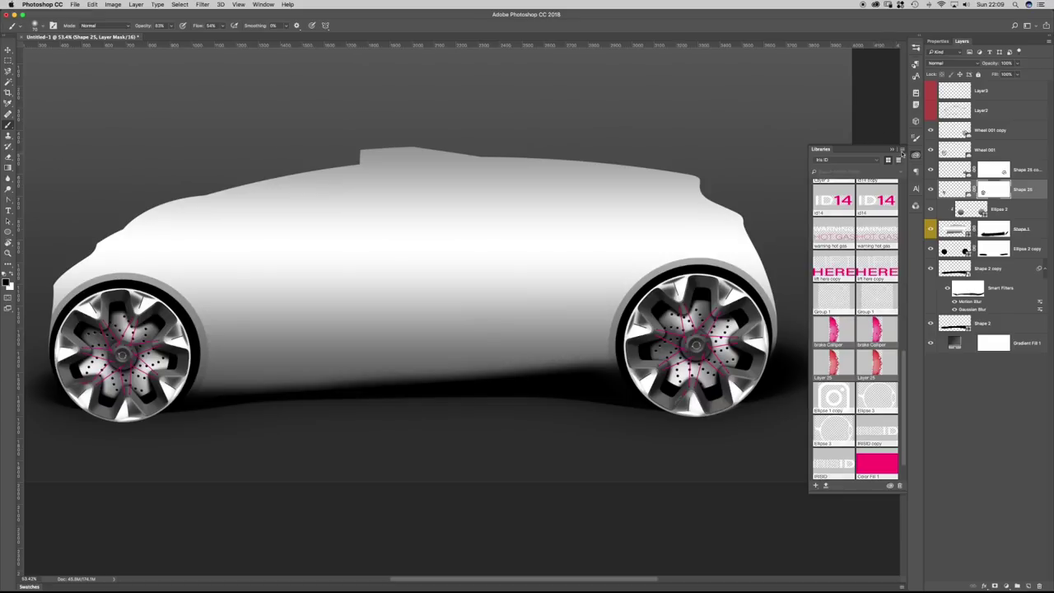
click(900, 150)
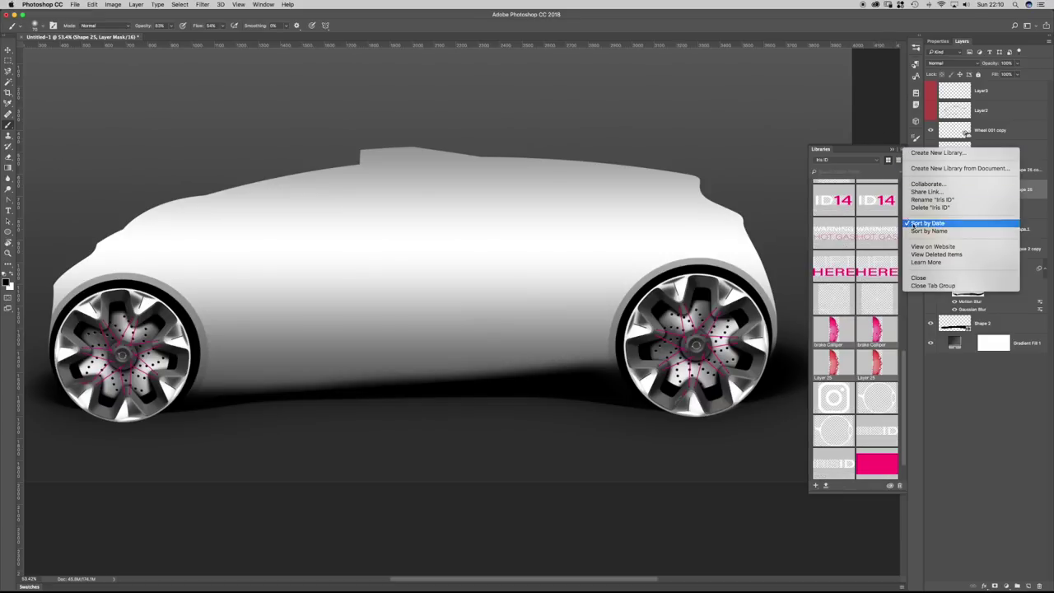
Move the Brake Calliper and Layer 25 graphics from the Iris ID library to the Wheel designs library and display that library.
click(883, 333)
right_click(882, 332)
mouse_move(899, 353)
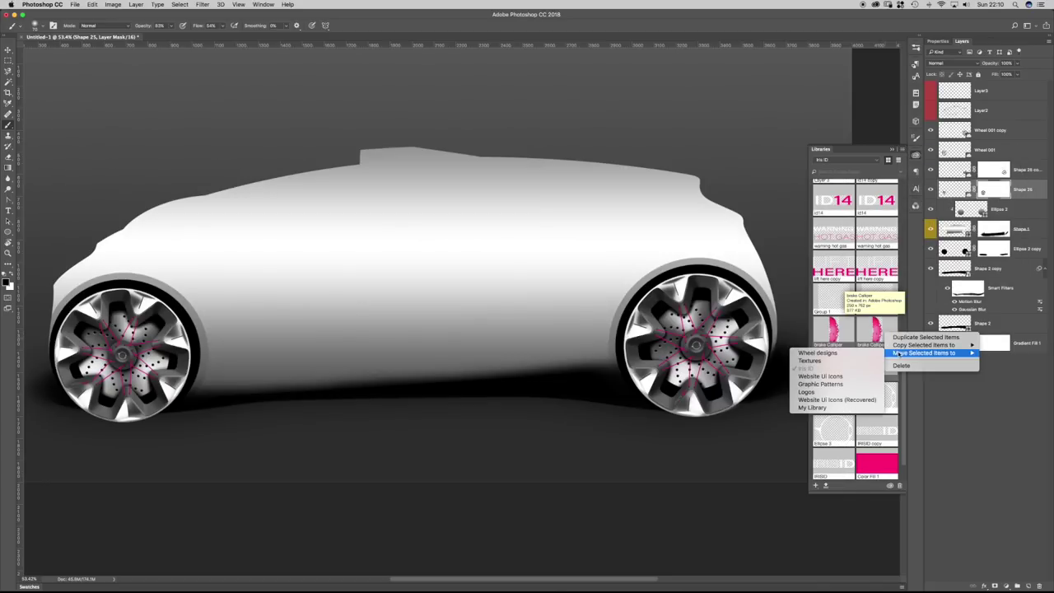
click(815, 352)
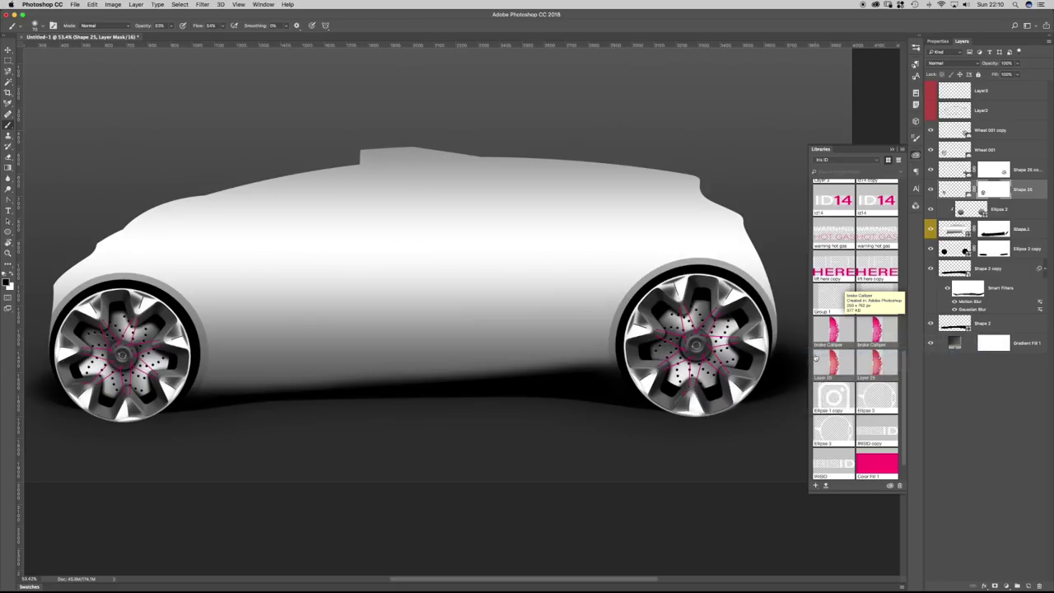
click(830, 160)
click(833, 174)
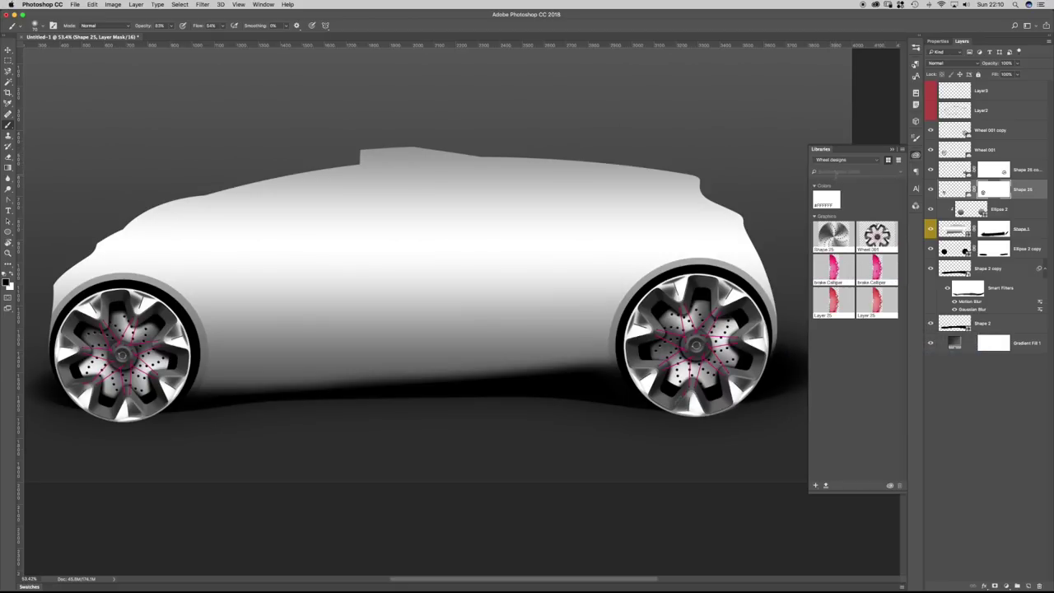
click(840, 160)
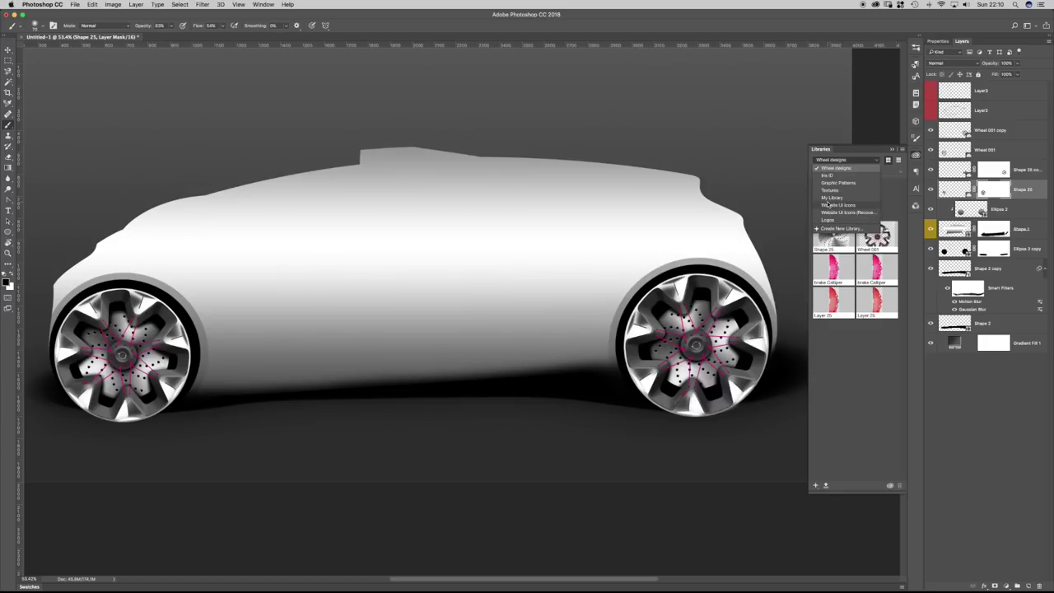
click(830, 191)
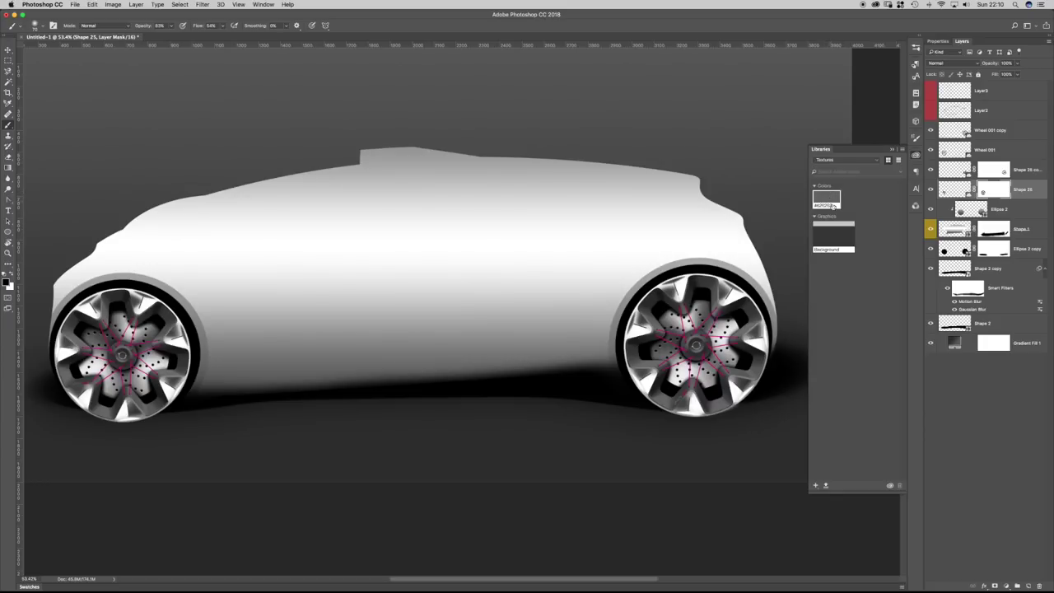
click(833, 161)
click(836, 175)
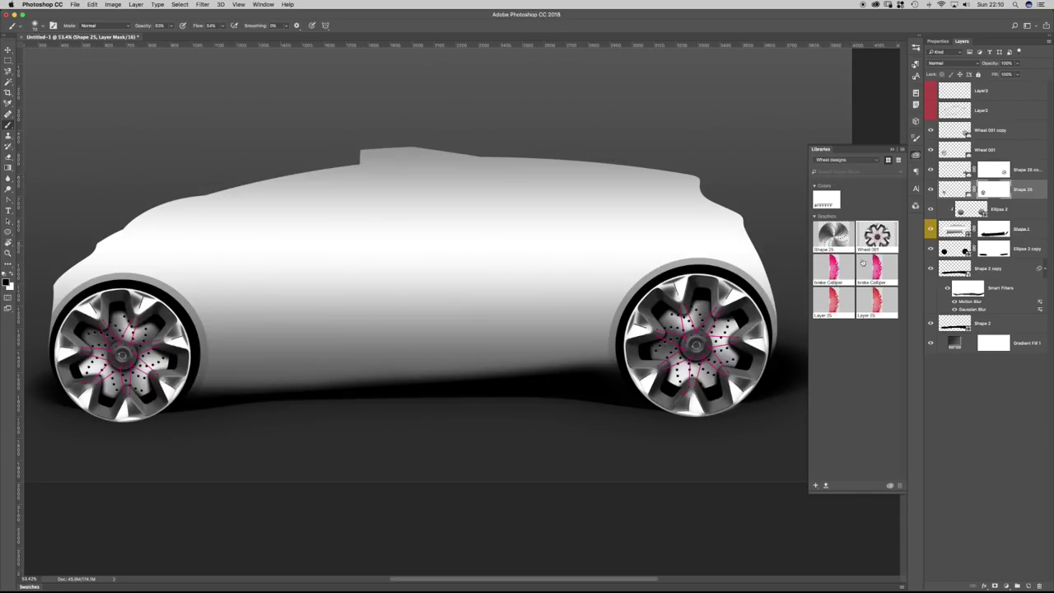
Place the pink Brake Calliper graphic on the rear wheel, scale it down, and raise its layer above the brake disc layers.
drag(839, 269, 725, 346)
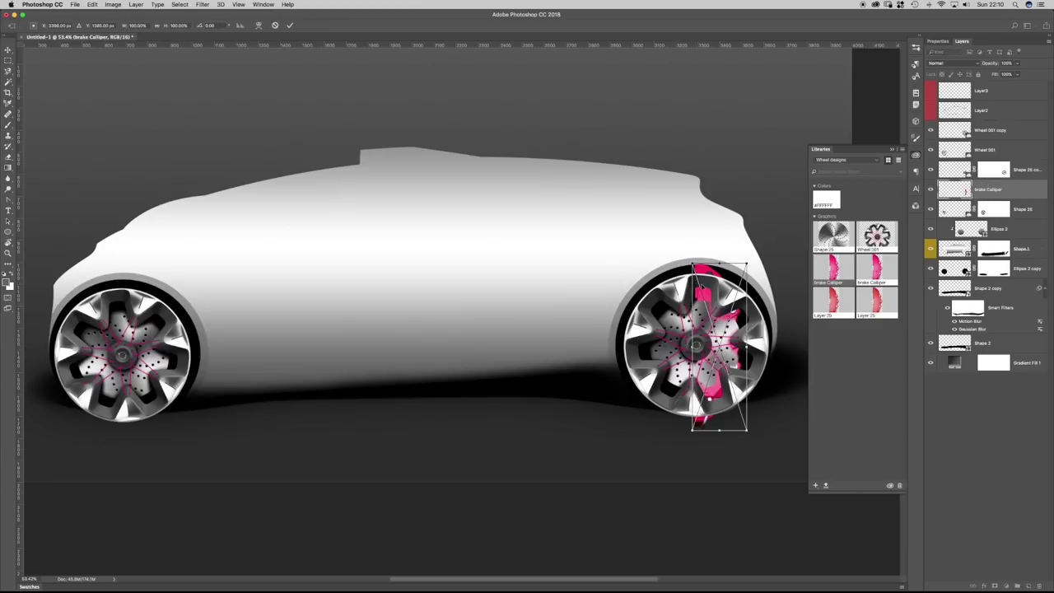
drag(692, 264, 710, 316)
key(Return)
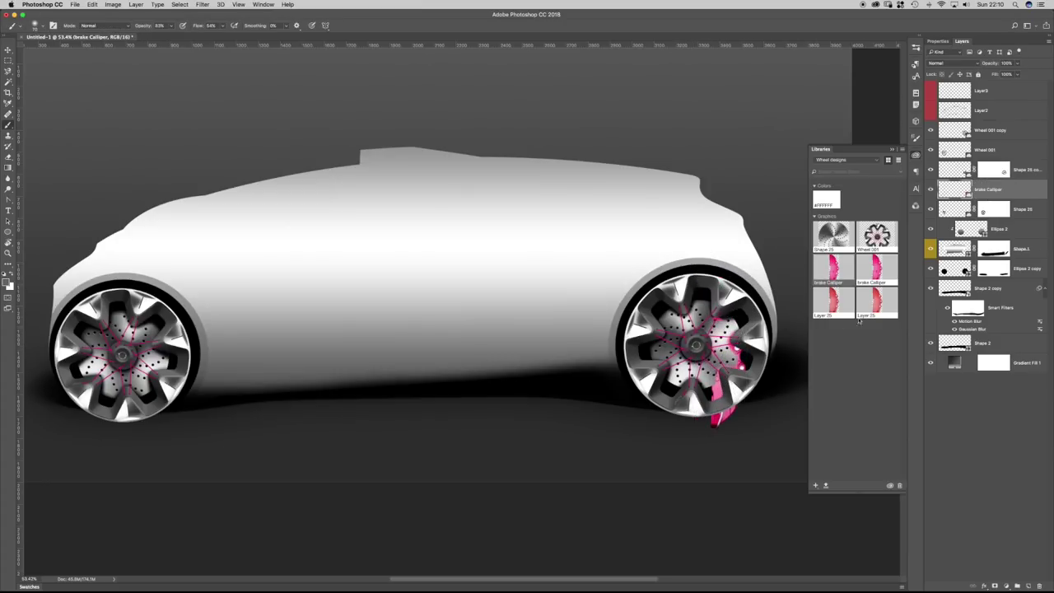
click(915, 156)
key(ctrl+bracketright)
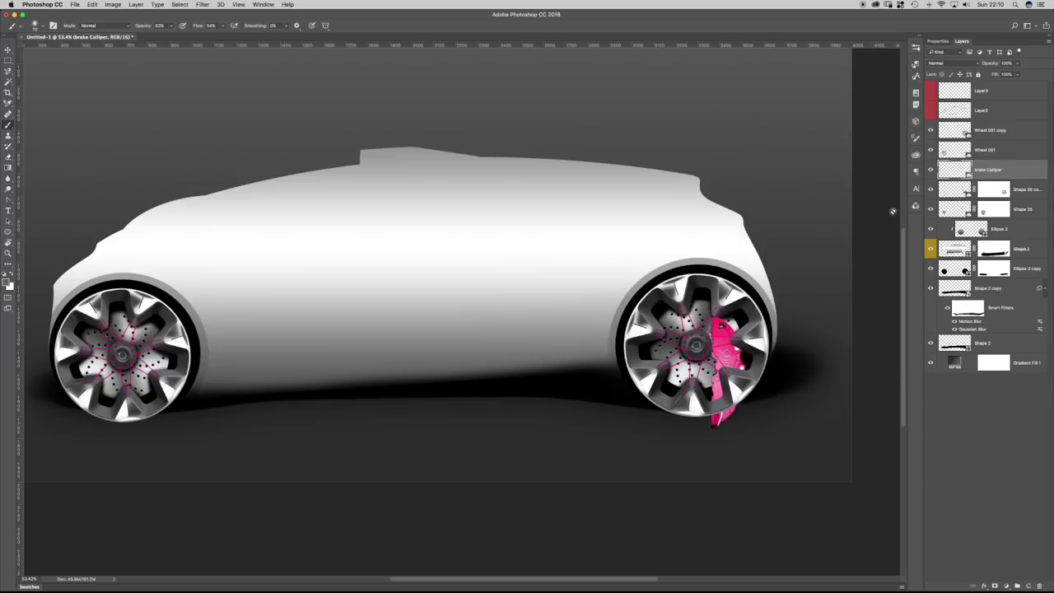
Move the calliper onto the outer side of the rear disc and scale it to about 48% to fit behind the spokes.
key(v)
drag(727, 362, 739, 335)
key(ctrl+t)
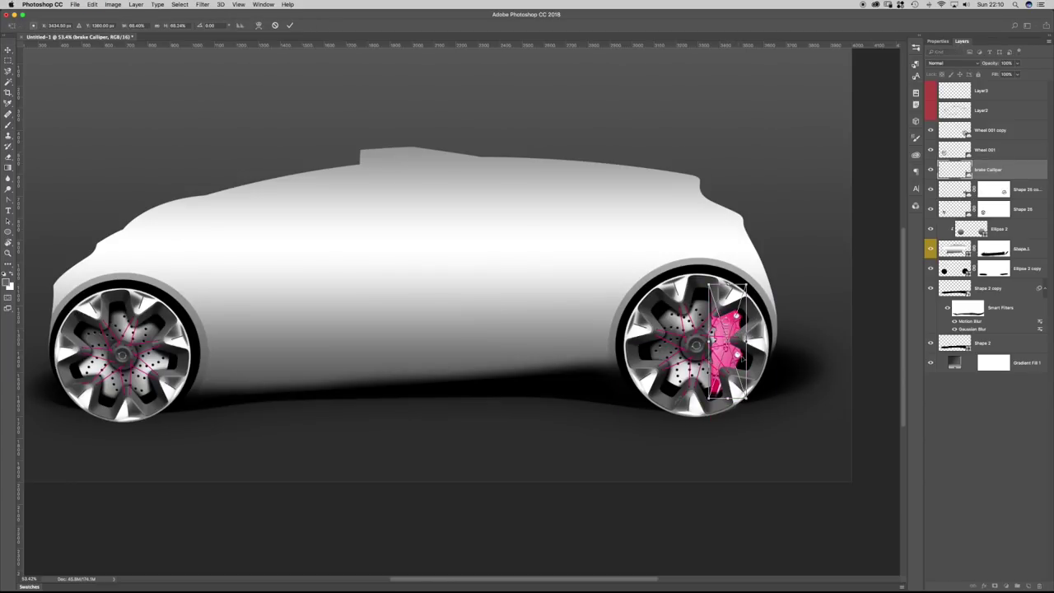
scroll(752, 345, up, 10)
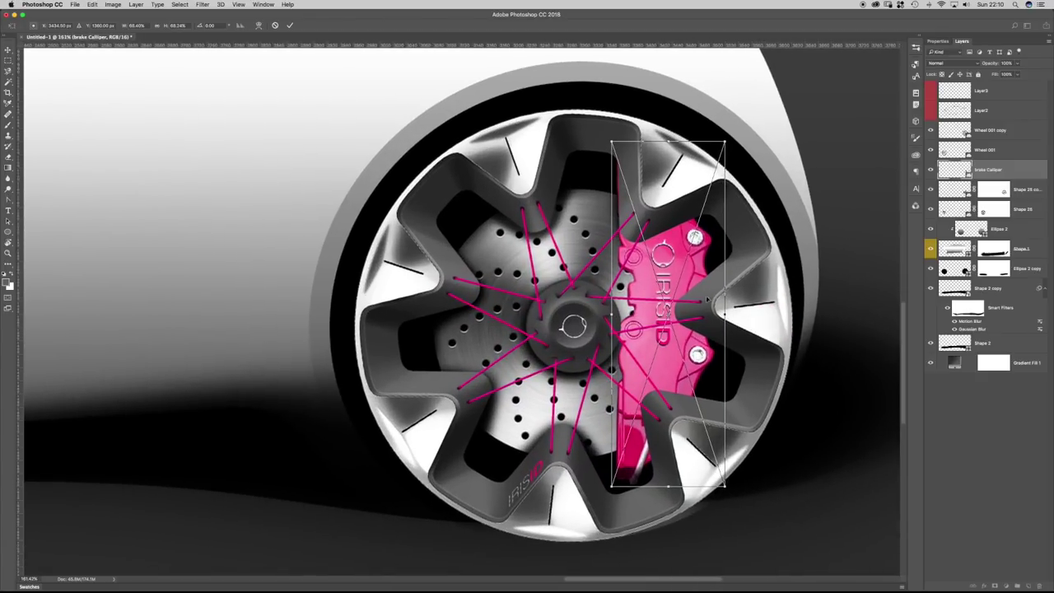
drag(613, 141, 634, 216)
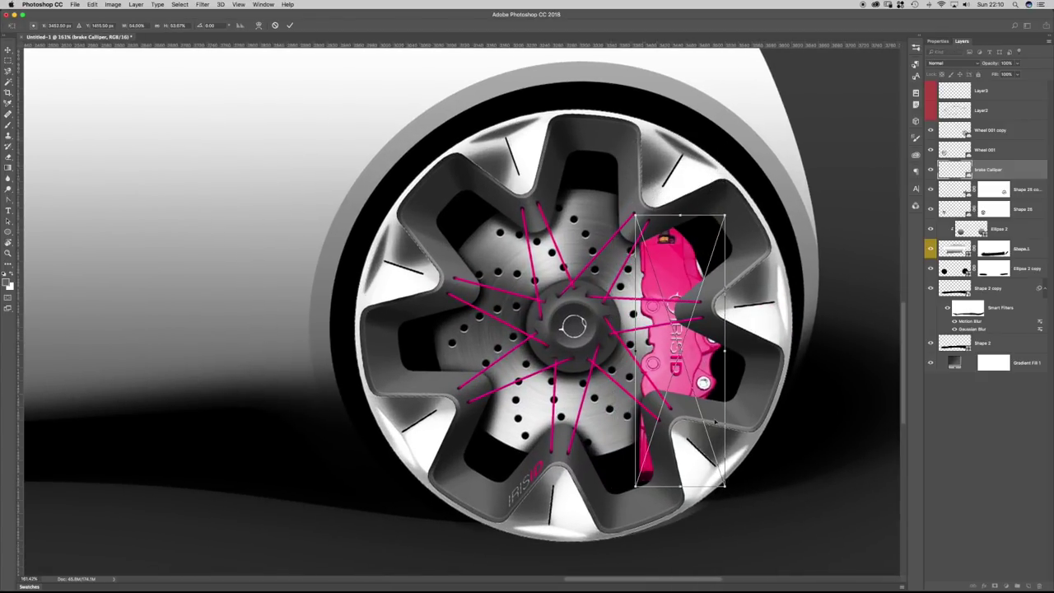
drag(722, 485, 713, 459)
drag(665, 290, 675, 274)
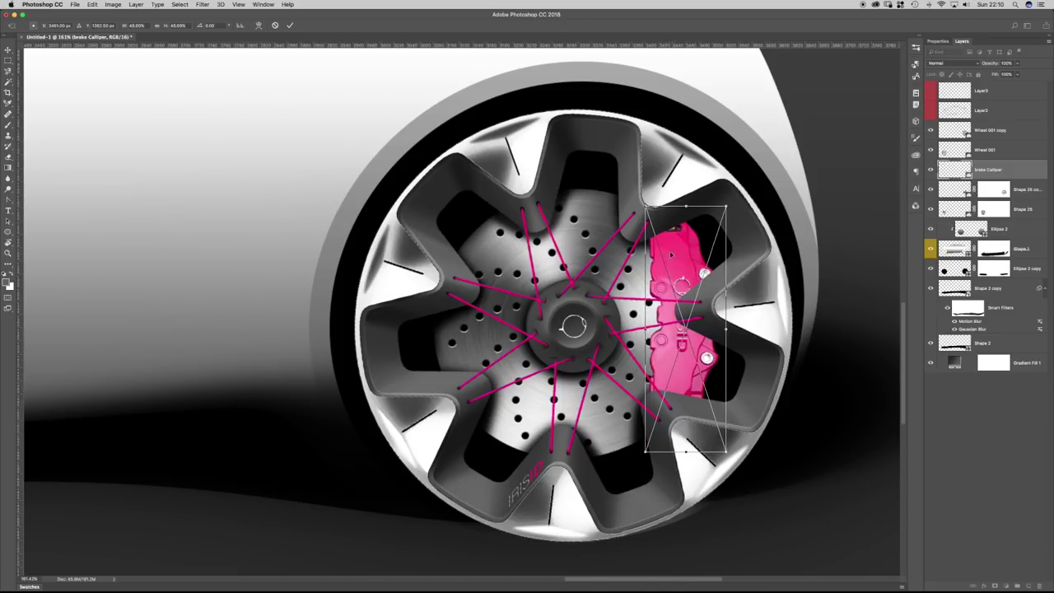
key(Return)
scroll(682, 324, down, 3)
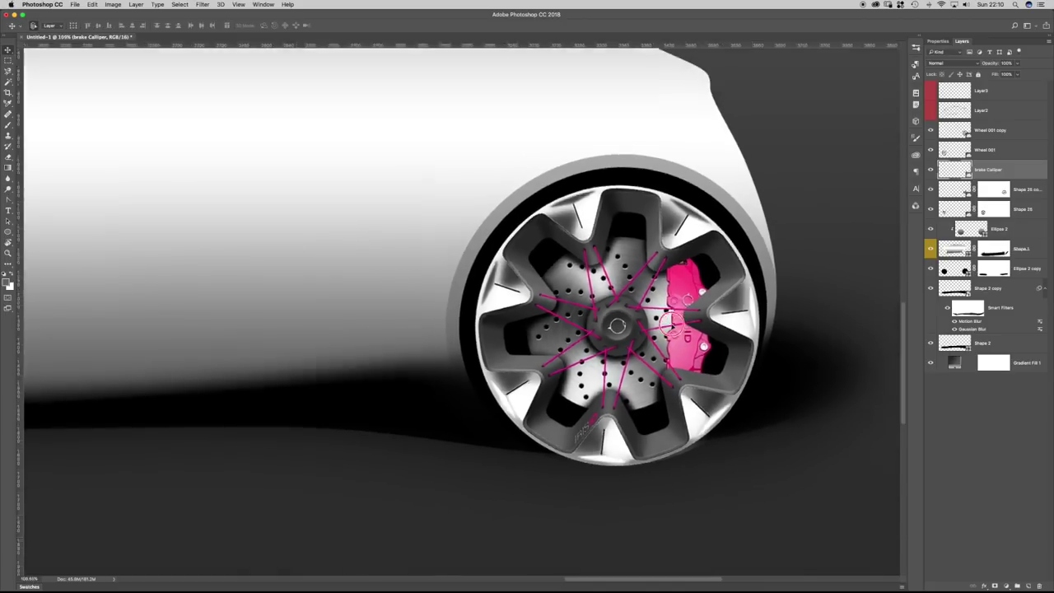
Test the calliper's scaling by shrinking it to about 18% above the car and enlarging it to more than the car's height.
key(super+t)
drag(622, 234, 288, 54)
key(Return)
scroll(634, 145, up, 2)
scroll(634, 144, down, 4)
key(super+t)
drag(693, 317, 544, 88)
drag(566, 147, 578, 260)
key(Return)
key(super+t)
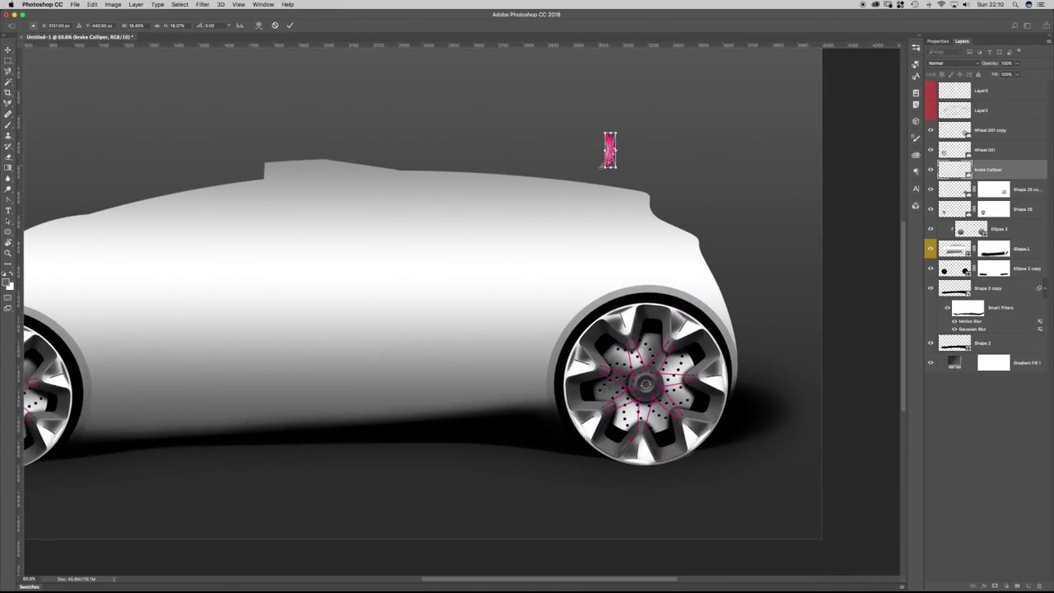
drag(590, 199, 299, 453)
key(Return)
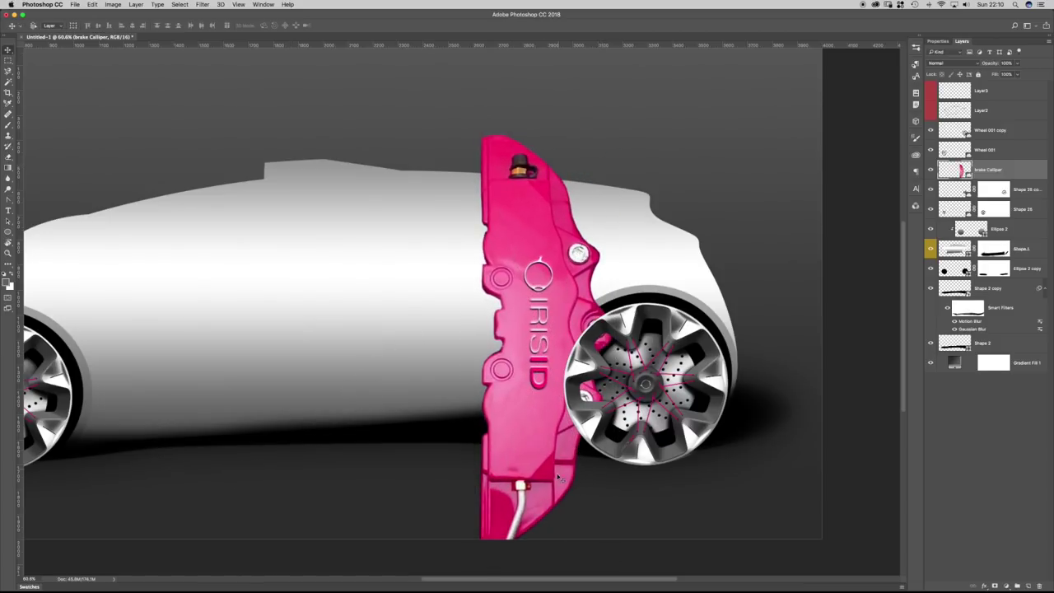
Scale the oversized calliper back down and reposition it over the outer side of the rear brake disc.
drag(536, 411, 677, 333)
key(super+t)
drag(616, 56, 749, 380)
key(Return)
drag(683, 404, 639, 288)
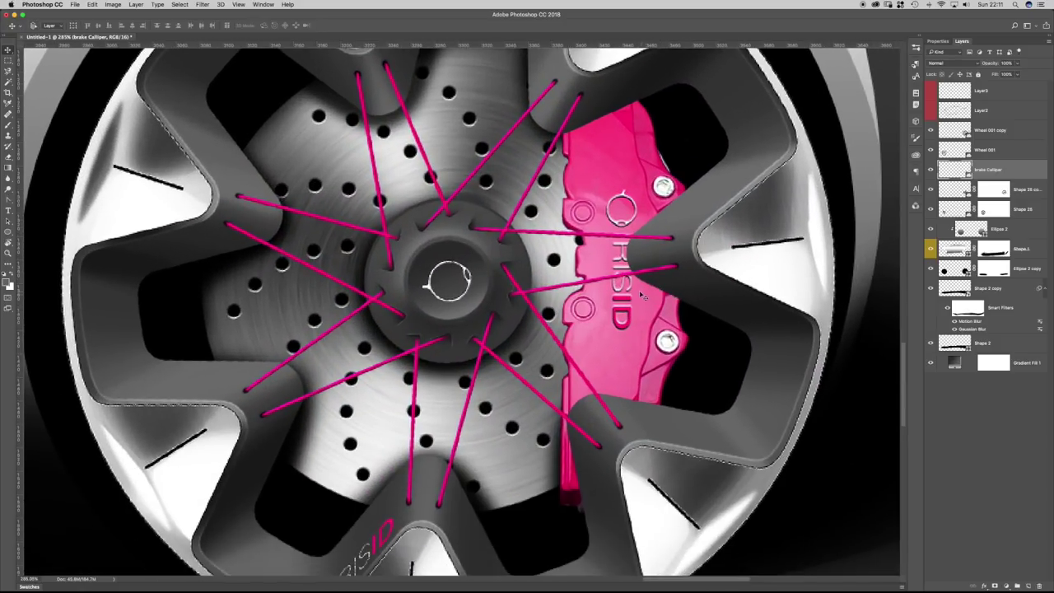
Scale the rear calliper slightly smaller and align it with the disc's outer edge behind the wheel spokes.
key(super+t)
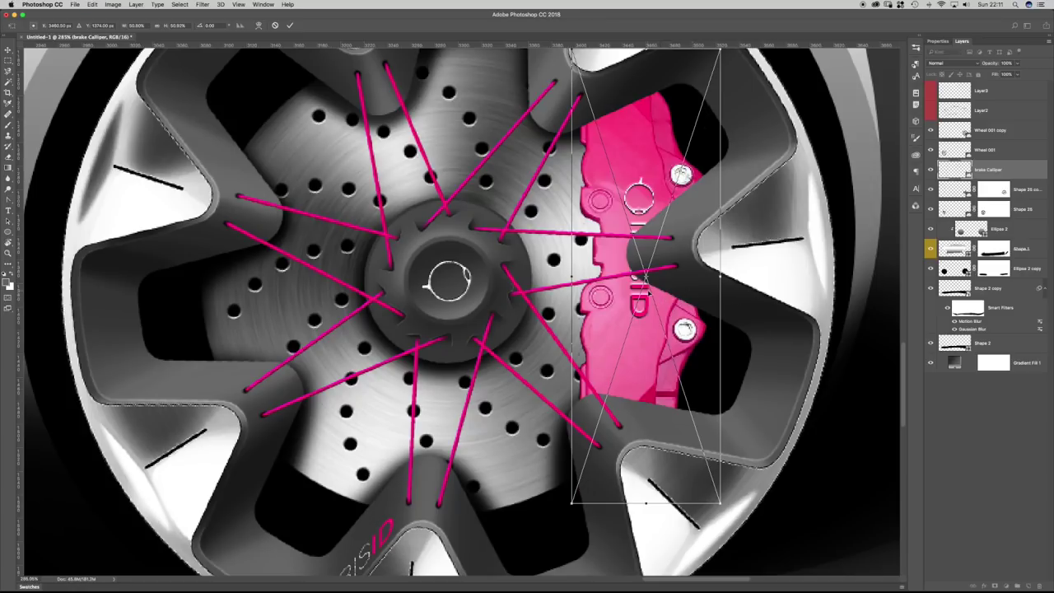
drag(720, 502, 713, 481)
mouse_move(622, 228)
mouse_down()
mouse_move(631, 227)
mouse_move(558, 219)
mouse_move(635, 230)
mouse_up()
key(Return)
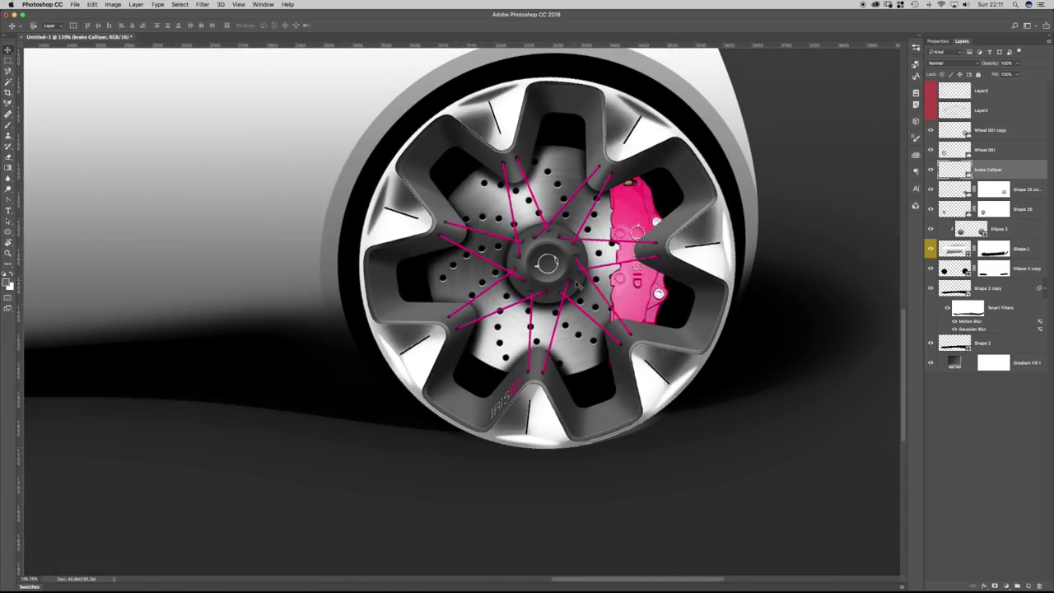
scroll(609, 280, down, 8)
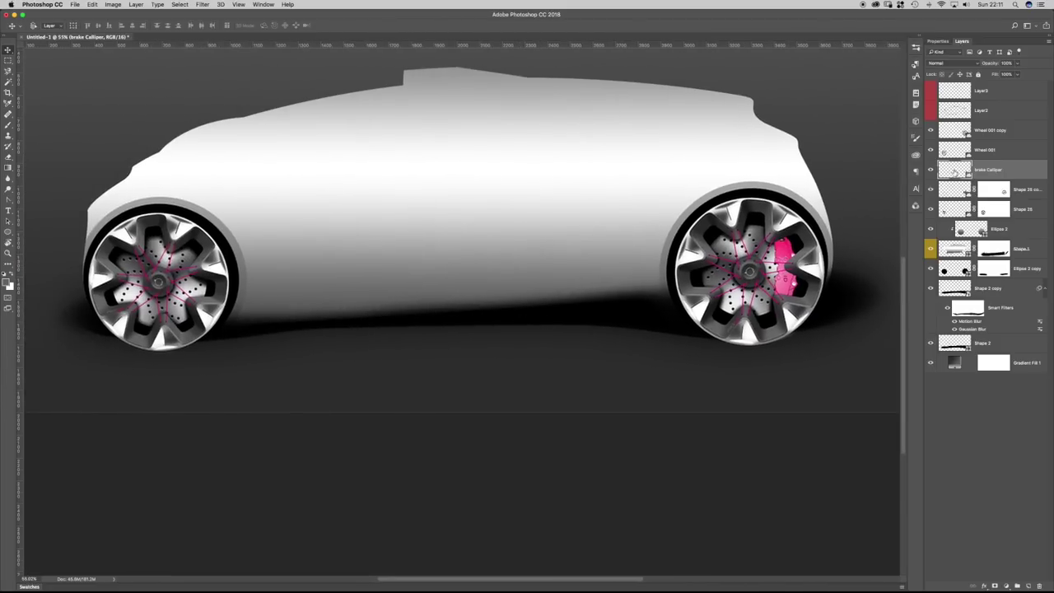
Duplicate the brake calliper layer, move the copy about 2600 px to the front wheel, and fit it over the disc's inboard side.
key(super+j)
drag(745, 284, 200, 272)
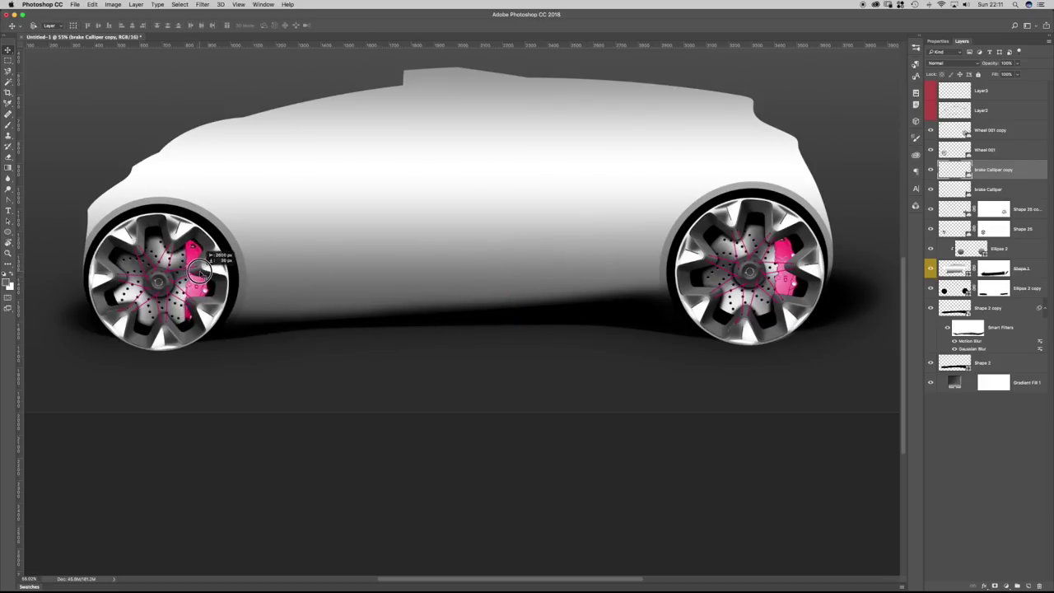
key(super+t)
drag(132, 287, 186, 276)
key(Return)
drag(392, 259, 401, 273)
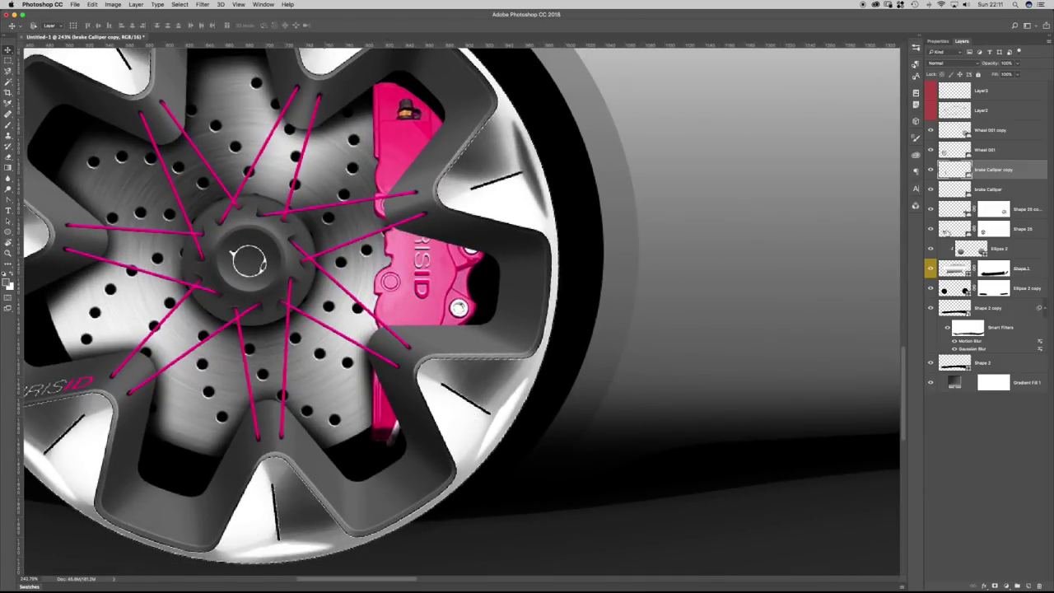
Add a layer mask to the front brake calliper copy and paint soft black shading where the spokes cross its upper half.
click(947, 231)
click(983, 232)
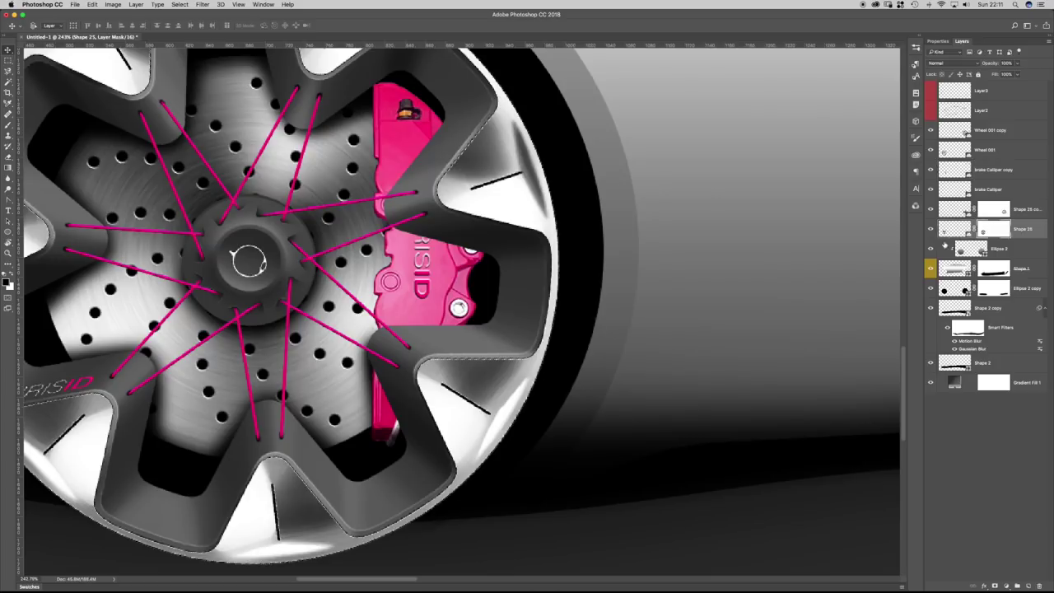
key(b)
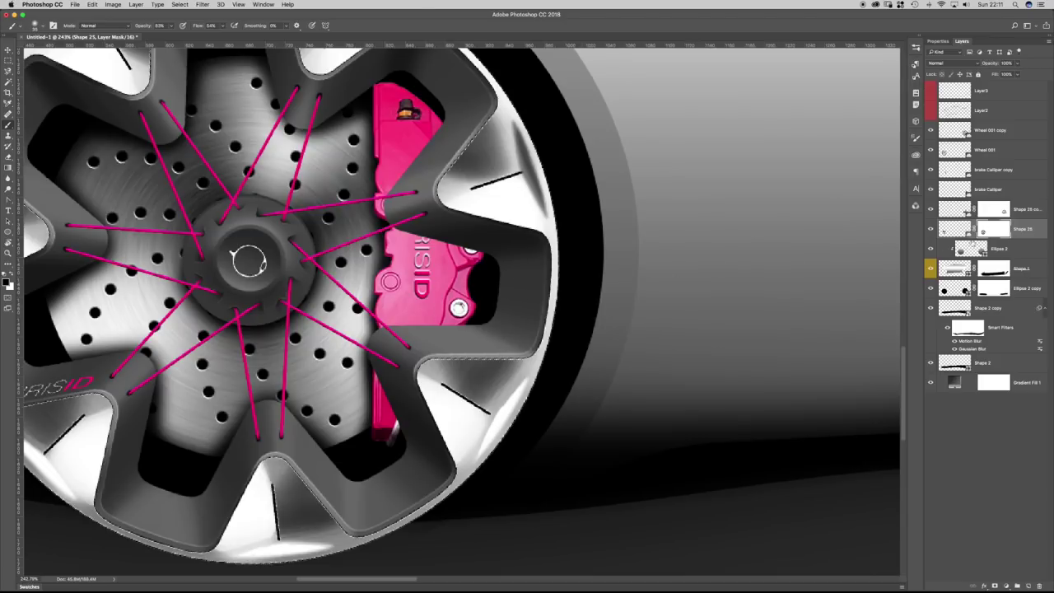
click(954, 173)
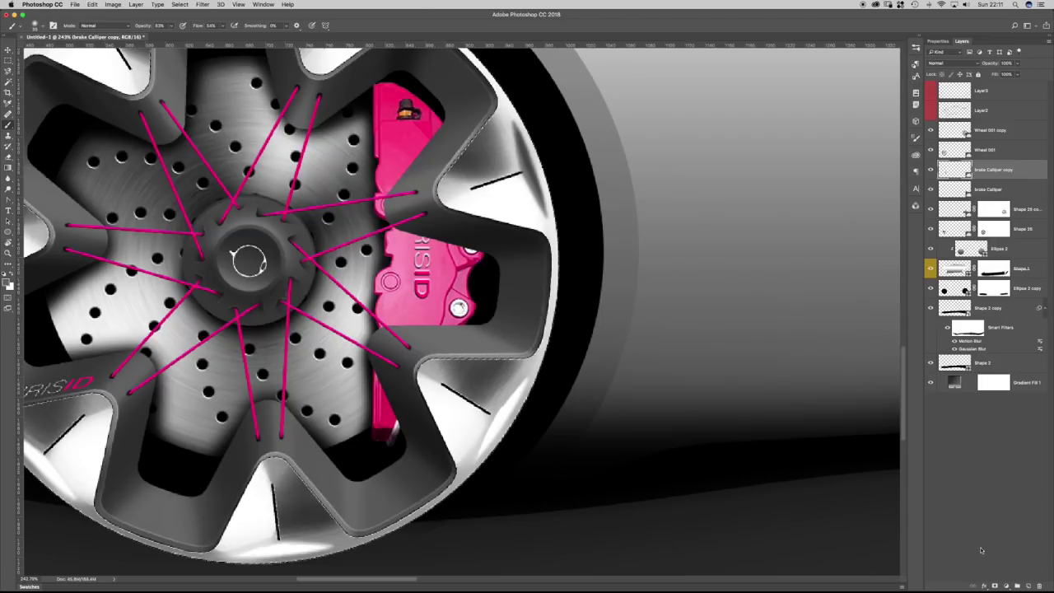
click(995, 585)
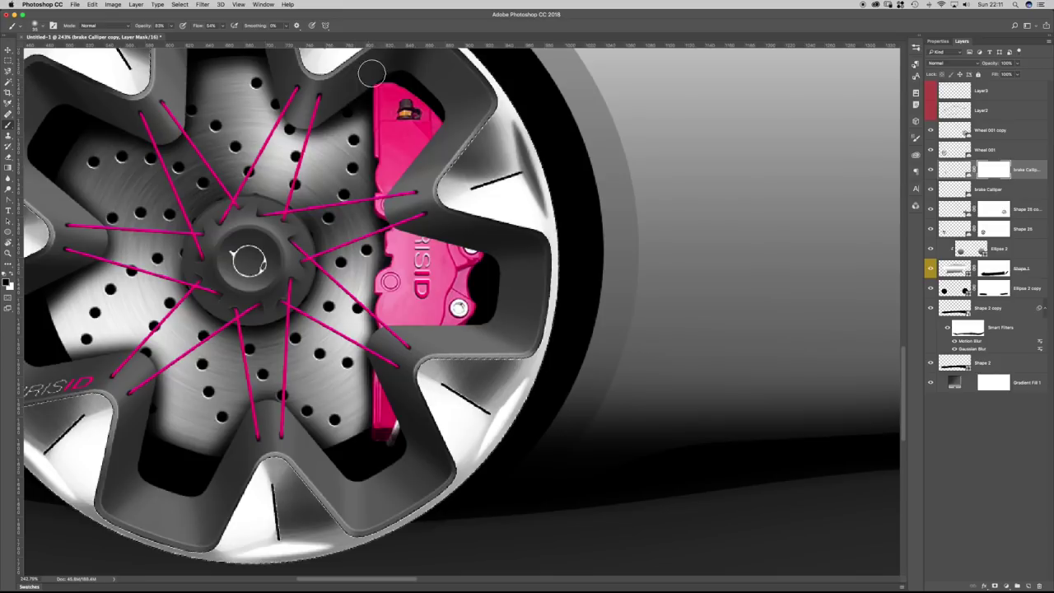
drag(417, 107, 431, 90)
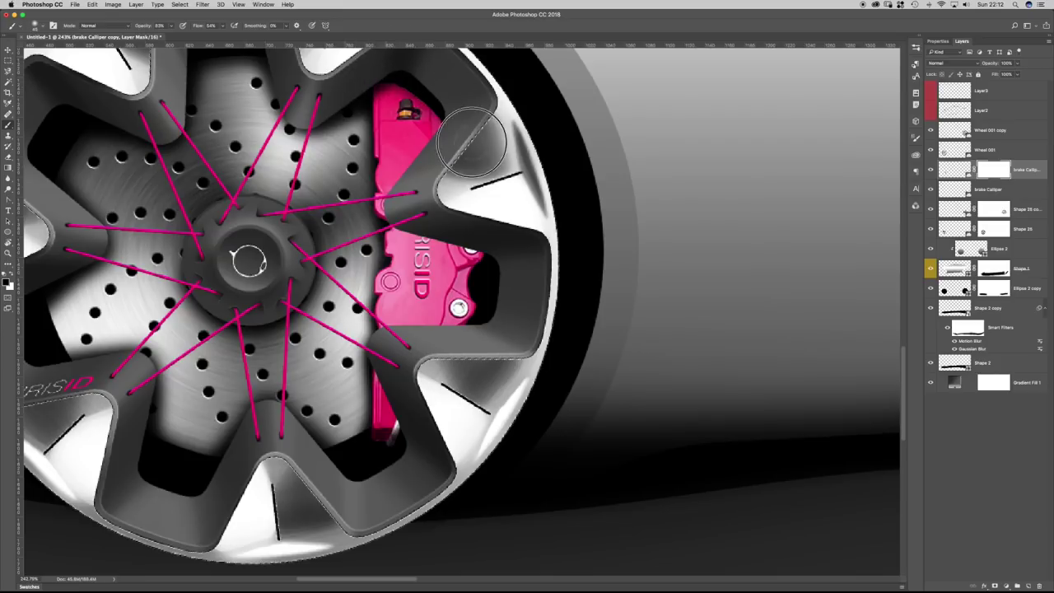
mouse_move(448, 137)
mouse_down()
mouse_move(396, 208)
mouse_move(500, 248)
mouse_move(400, 217)
mouse_move(494, 321)
mouse_up()
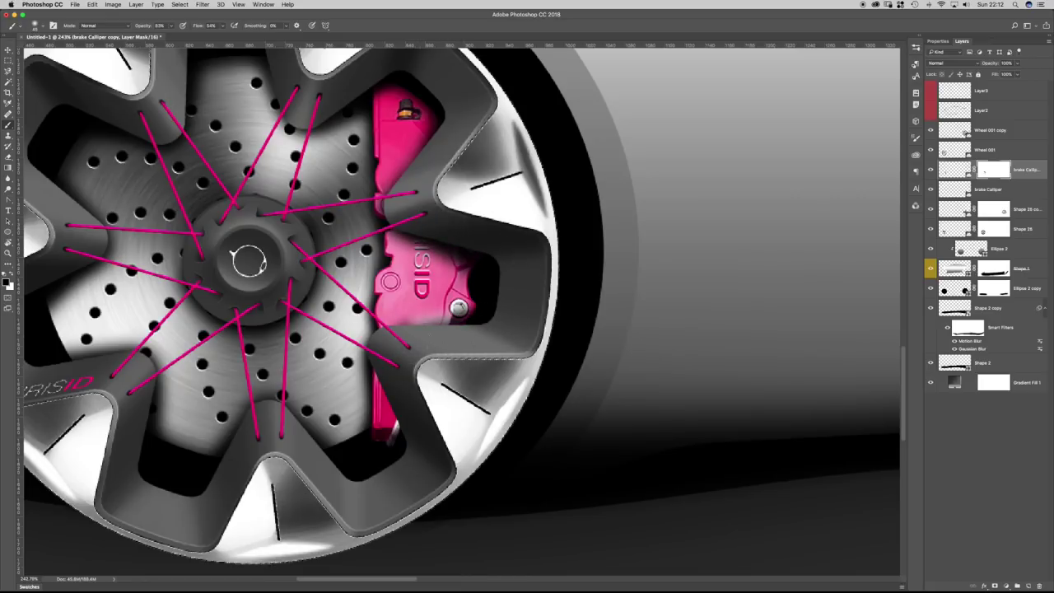
Extend the front calliper's mask shading over its lower tip and around the section between the outer spokes.
click(392, 383)
click(422, 438)
drag(419, 434, 399, 386)
mouse_move(427, 216)
mouse_down()
mouse_move(444, 255)
mouse_move(495, 272)
mouse_up()
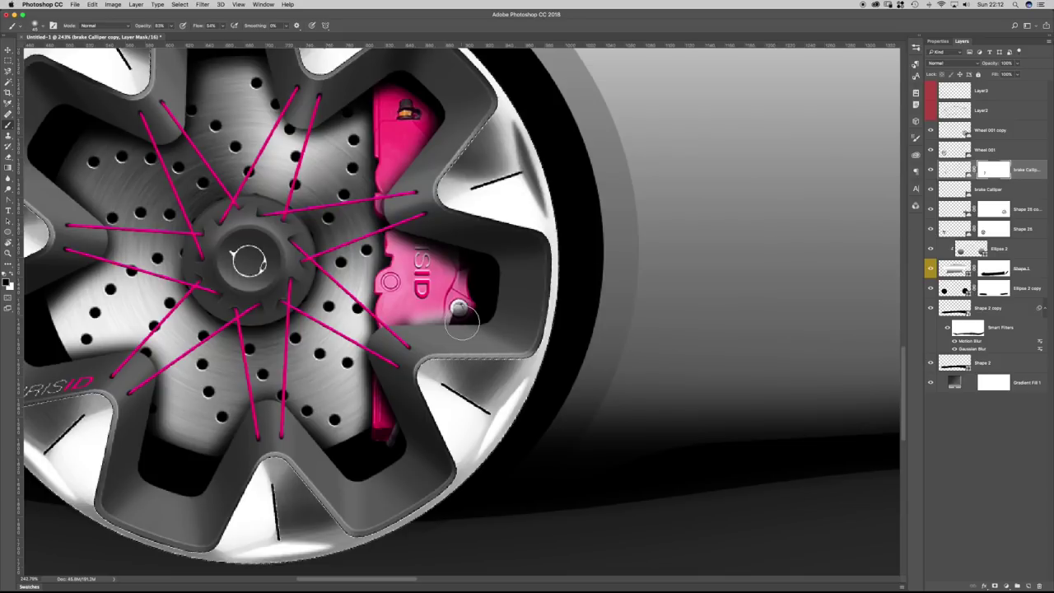
Add a layer mask to the rear brake calliper and shade it in black at its upper end, around the middle spoke and along its lower edge.
click(989, 228)
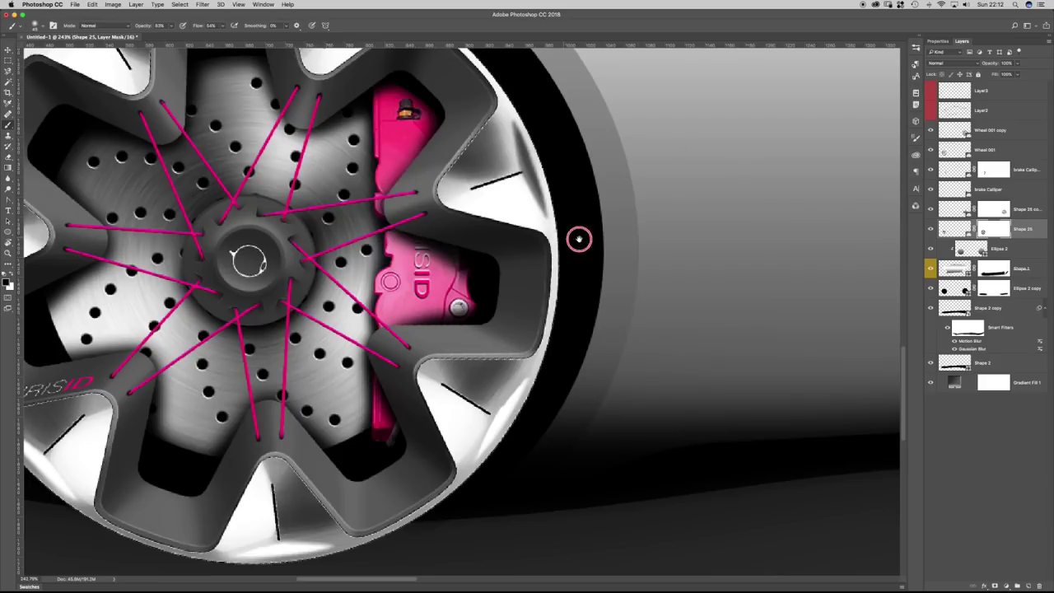
key(ctrl+0)
drag(708, 396, 614, 366)
scroll(614, 366, right, 2)
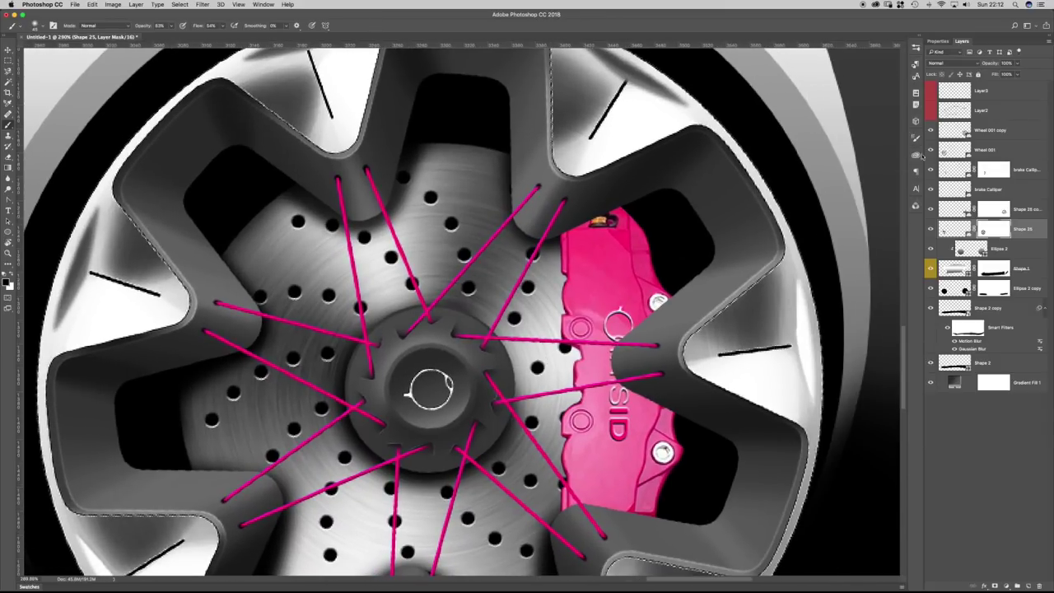
click(956, 191)
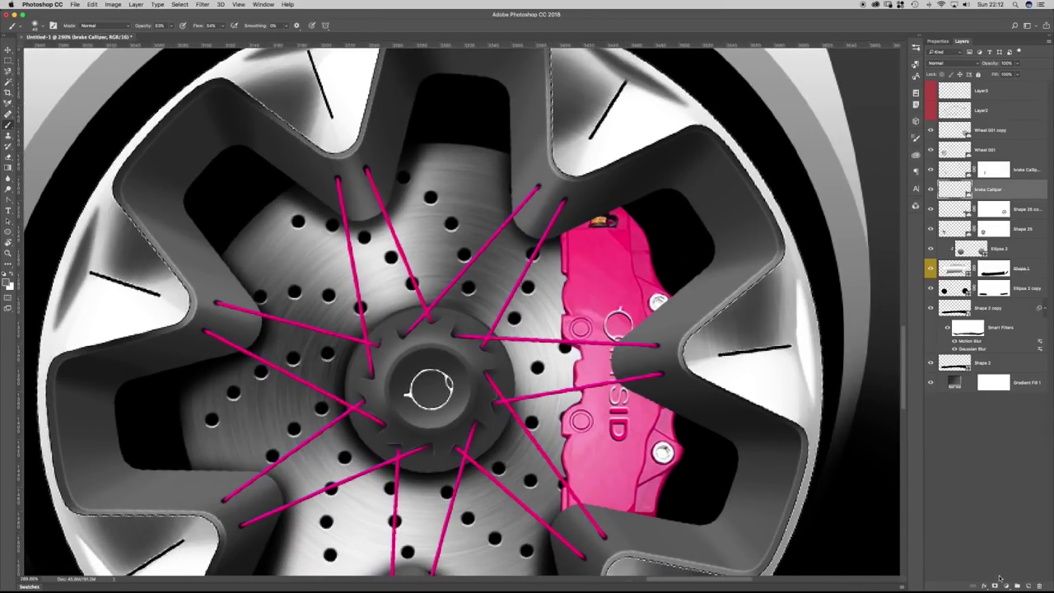
click(1000, 579)
mouse_move(595, 212)
mouse_down()
mouse_move(607, 188)
mouse_move(646, 189)
mouse_up()
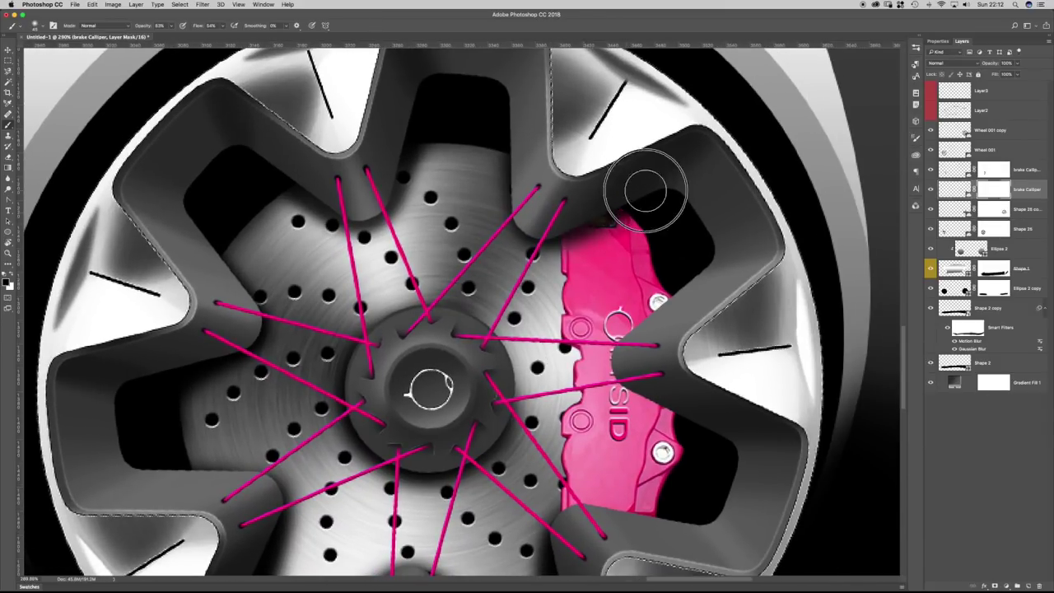
mouse_move(685, 303)
mouse_down()
mouse_move(619, 358)
mouse_move(663, 309)
mouse_up()
mouse_move(660, 381)
mouse_down()
mouse_move(621, 388)
mouse_move(690, 468)
mouse_up()
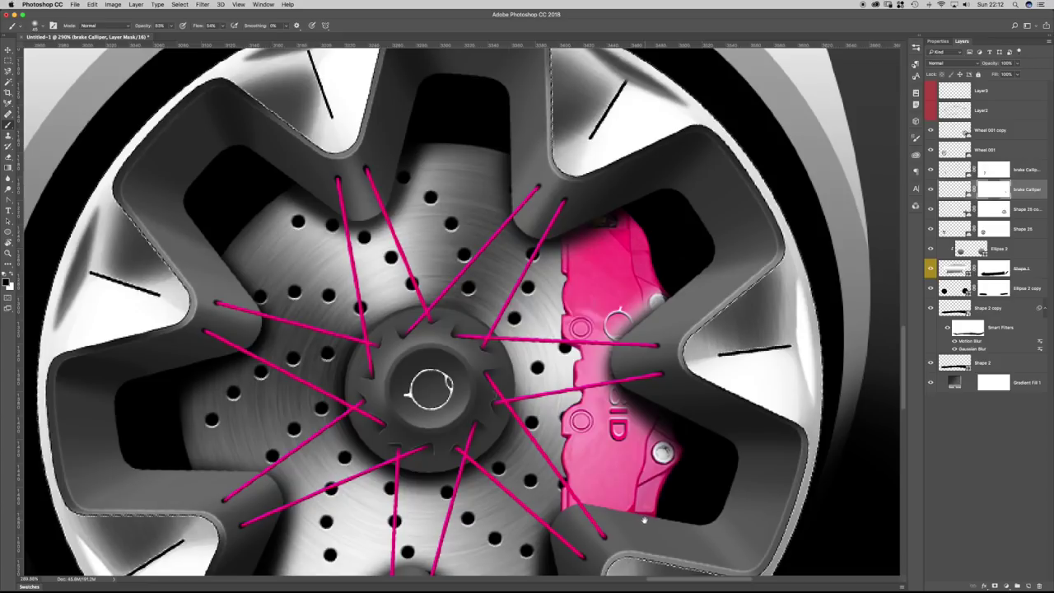
scroll(690, 467, down, 4)
mouse_move(593, 443)
mouse_down()
mouse_move(685, 445)
mouse_move(598, 444)
mouse_move(614, 434)
mouse_up()
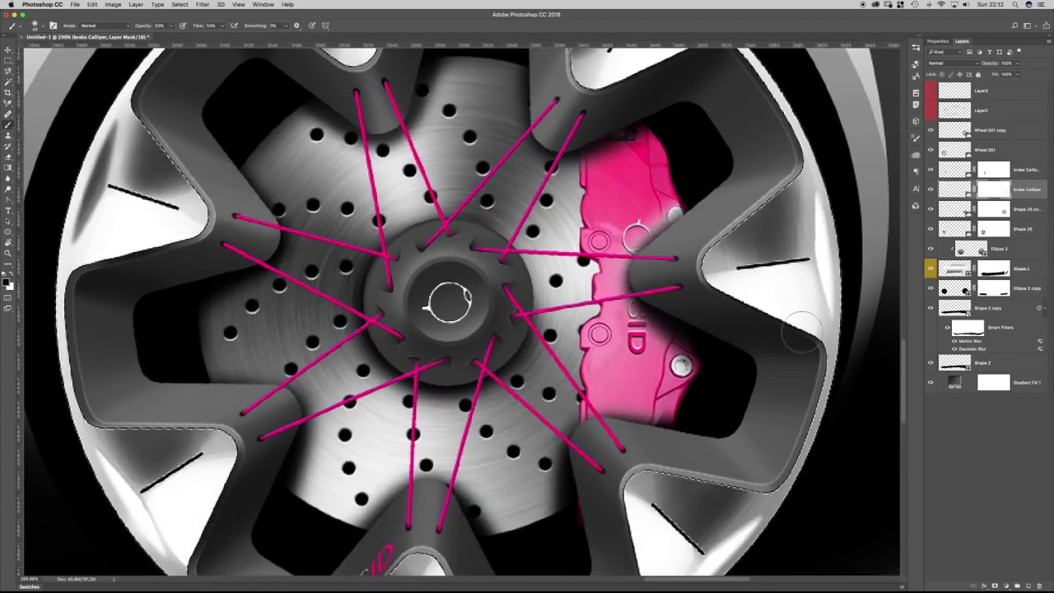
Paint soft black shadows on the Shape 25 copy layer's mask along the rear calliper's inner edge, resizing the brush as needed.
click(993, 212)
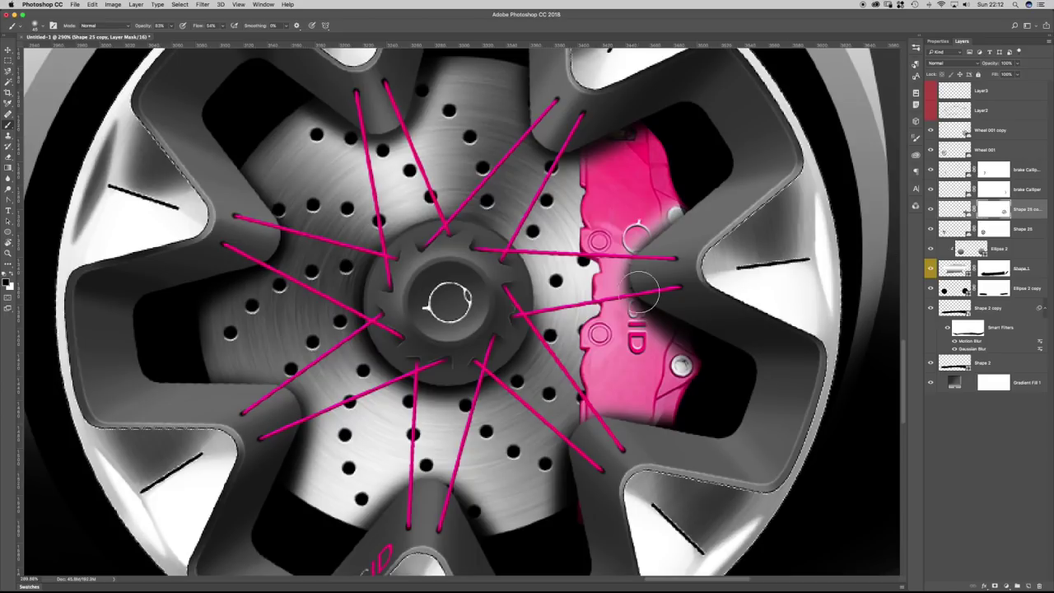
drag(671, 243, 649, 265)
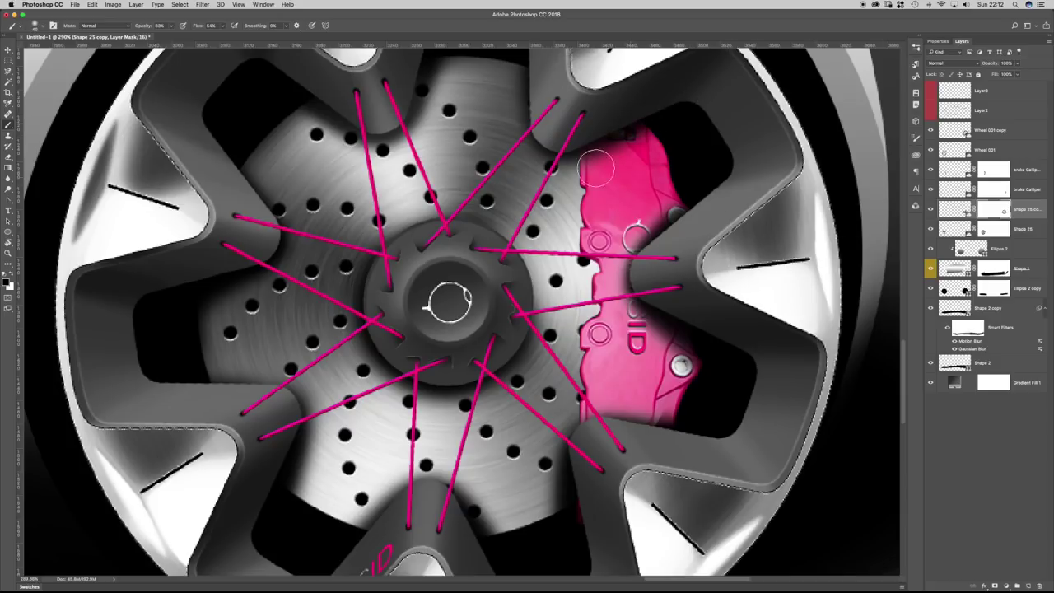
mouse_move(588, 149)
mouse_down()
mouse_move(588, 255)
mouse_move(607, 265)
mouse_move(600, 325)
mouse_move(590, 329)
mouse_move(596, 259)
mouse_up()
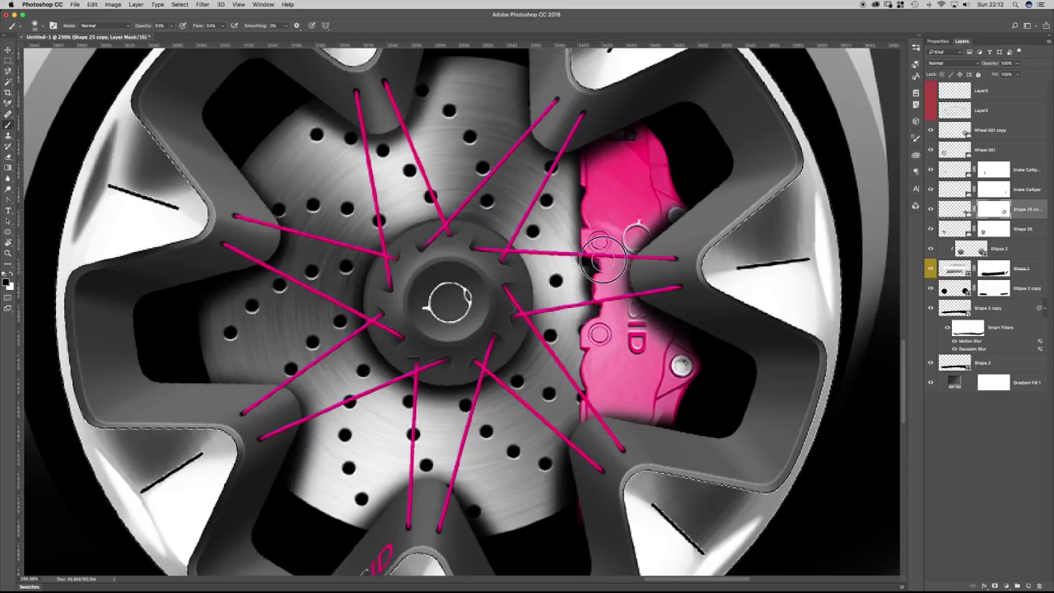
key(bracketright)
key(bracketright)
key(bracketright)
key(bracketright)
mouse_move(601, 393)
mouse_down()
mouse_move(588, 502)
mouse_move(584, 441)
mouse_up()
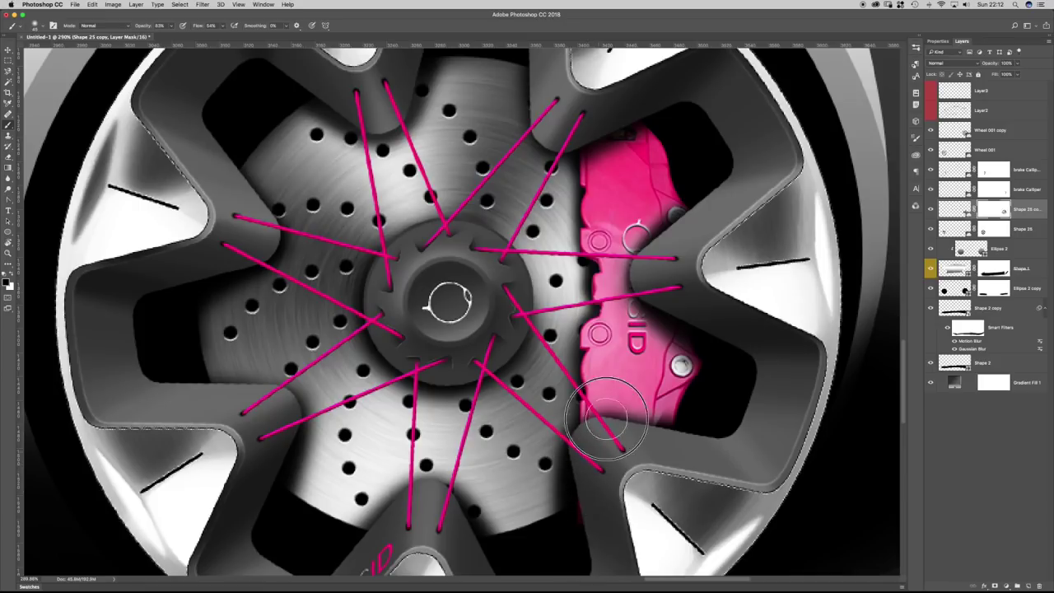
key(bracketleft)
key(bracketleft)
key(bracketleft)
key(bracketleft)
key(bracketleft)
key(bracketleft)
key(bracketleft)
key(bracketleft)
Examine the whole car and the shaded discs and callipers in both wheels at several zoom levels.
key(super+0)
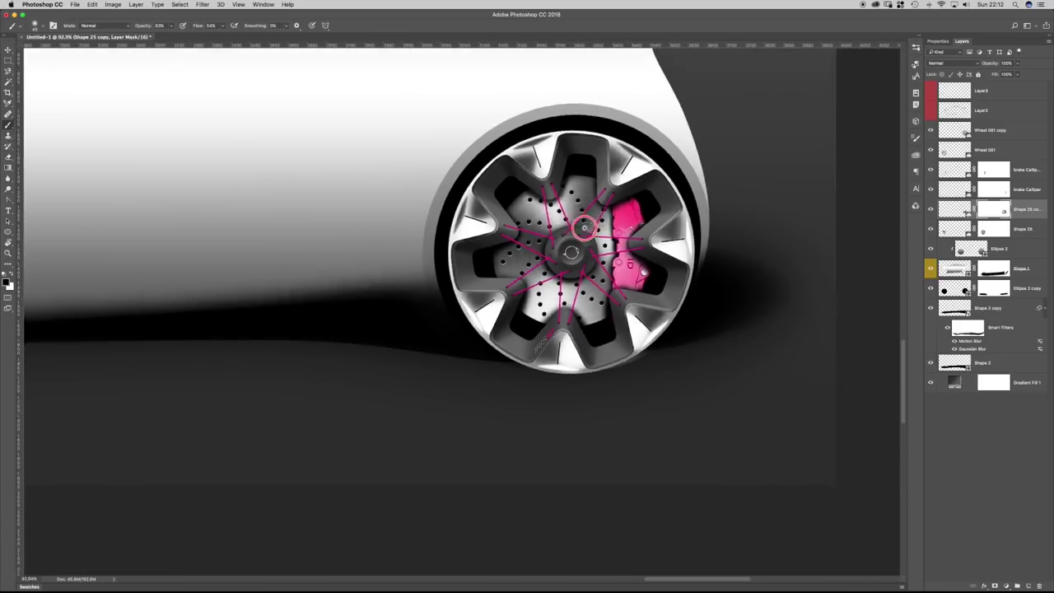
drag(441, 400, 442, 379)
scroll(442, 379, down, 6)
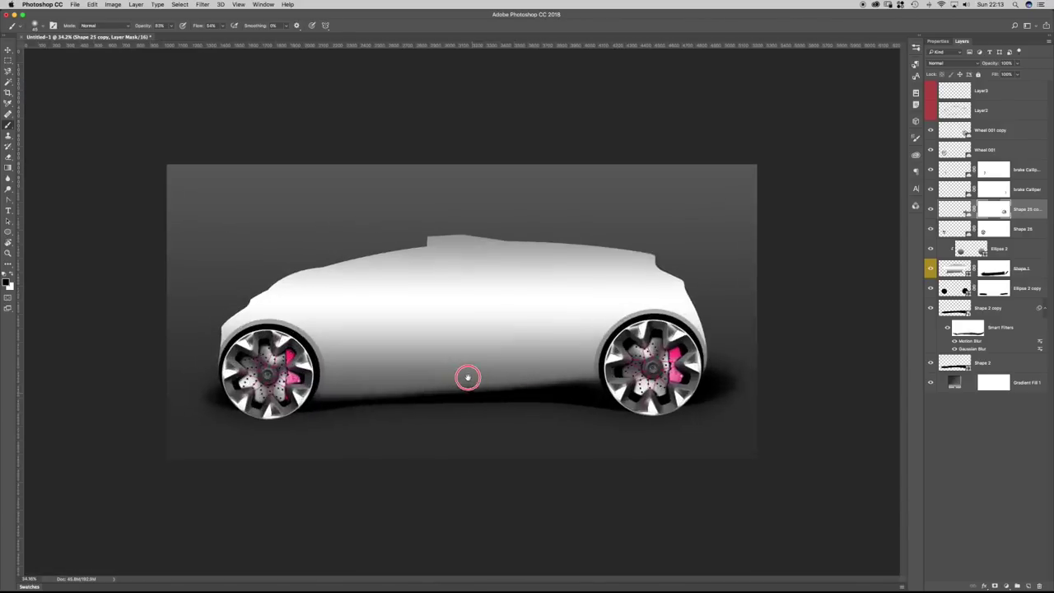
scroll(461, 377, up, 5)
scroll(489, 378, down, 1)
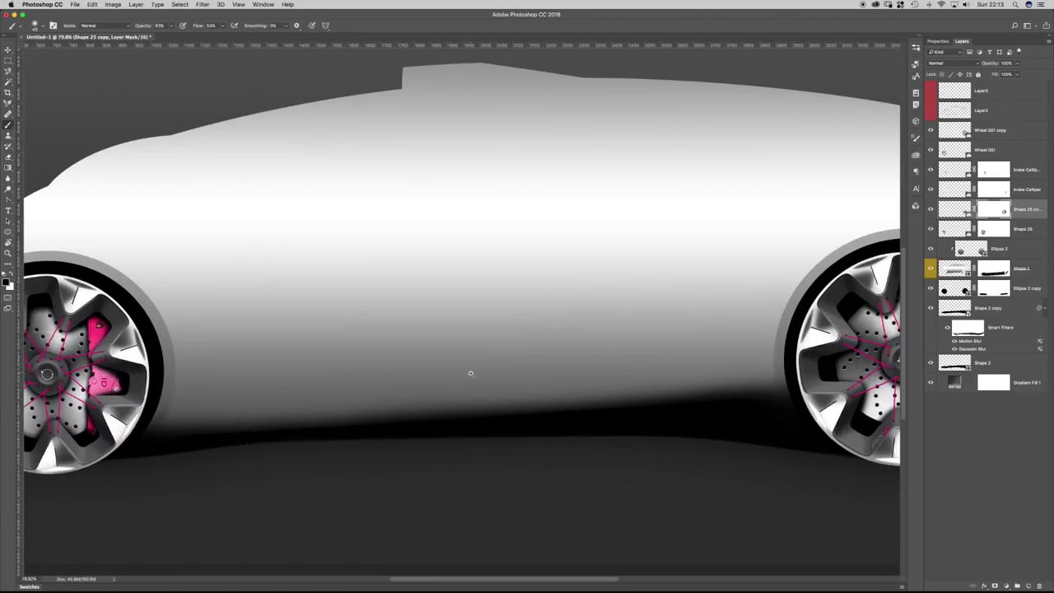
scroll(507, 351, down, 3)
scroll(483, 354, up, 1)
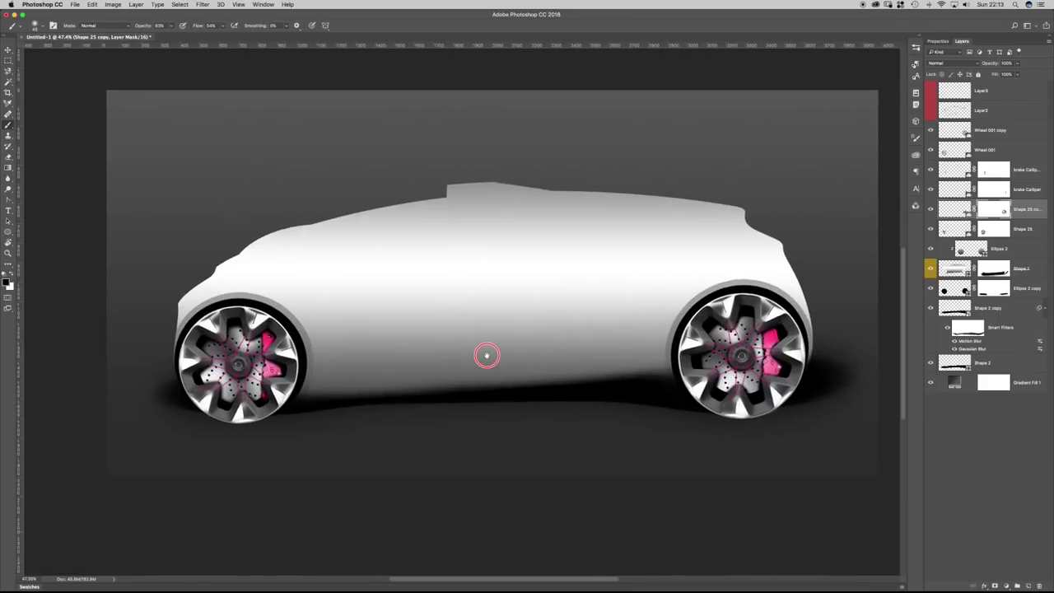
scroll(466, 356, up, 4)
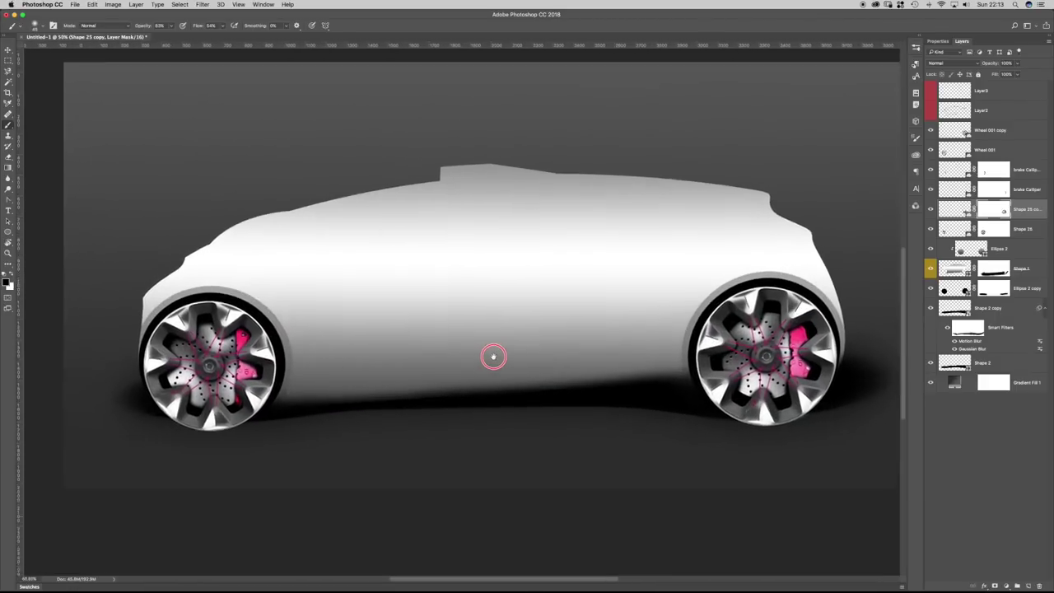
scroll(494, 362, down, 8)
scroll(442, 368, up, 4)
scroll(464, 360, down, 2)
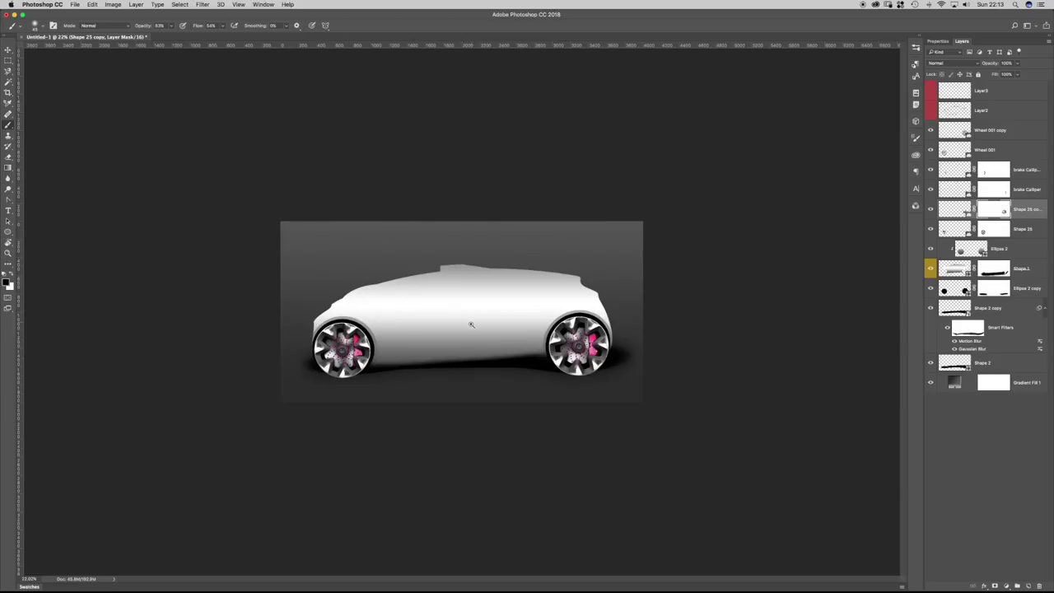
scroll(471, 323, up, 2)
key(v)
scroll(420, 280, up, 3)
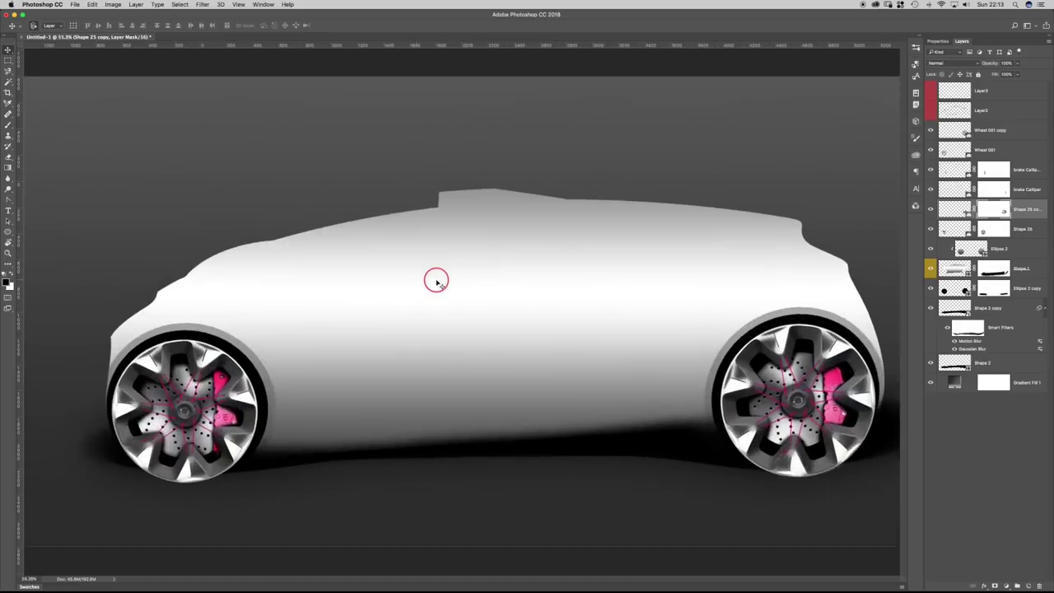
key(z)
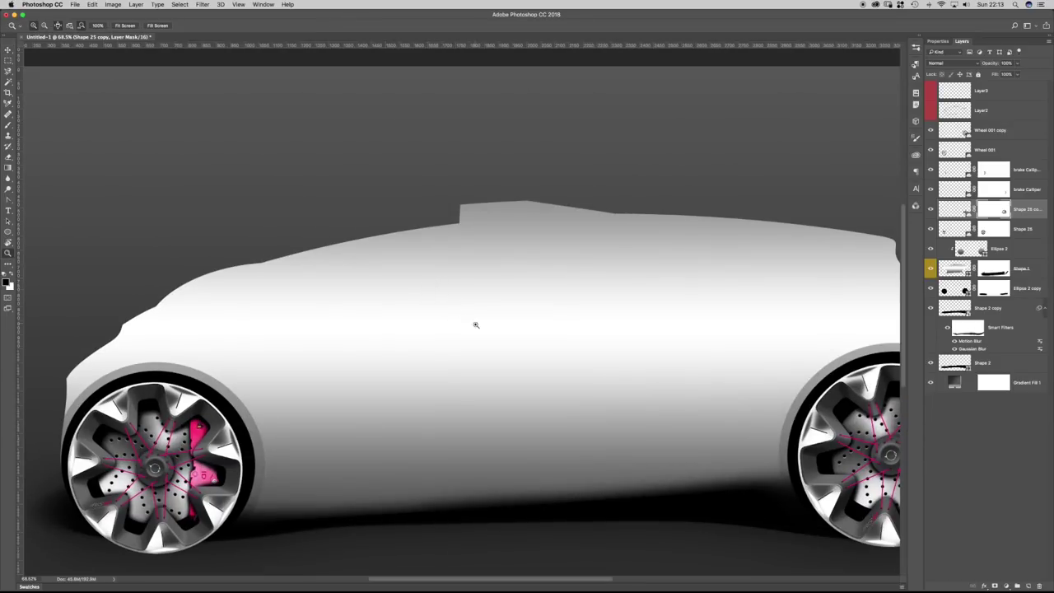
key(v)
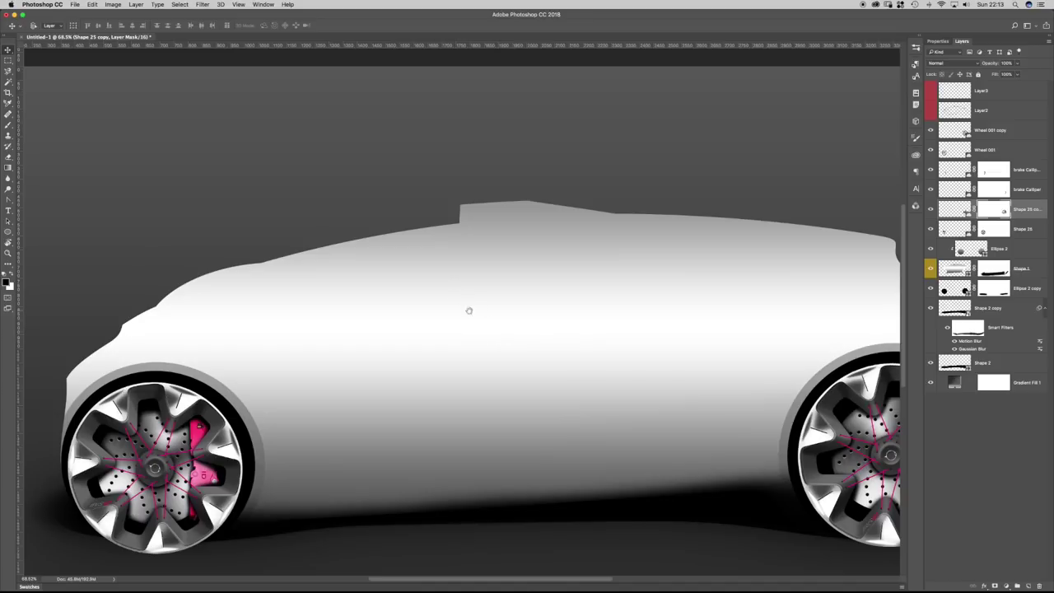
Try a red-stroked Pen tool path of three straight segments above the car's front, and delete it.
key(p)
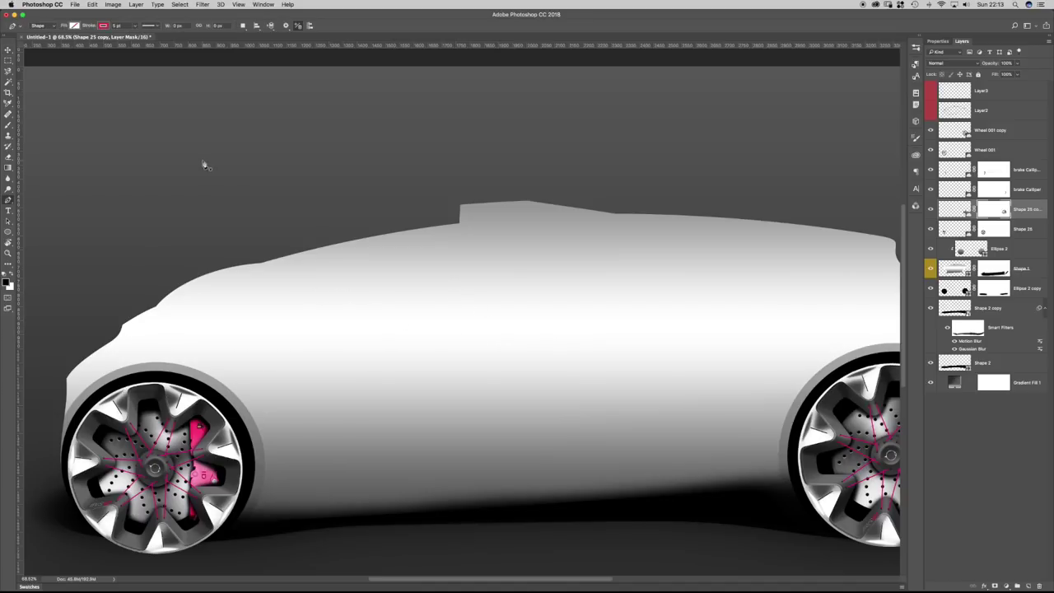
click(199, 162)
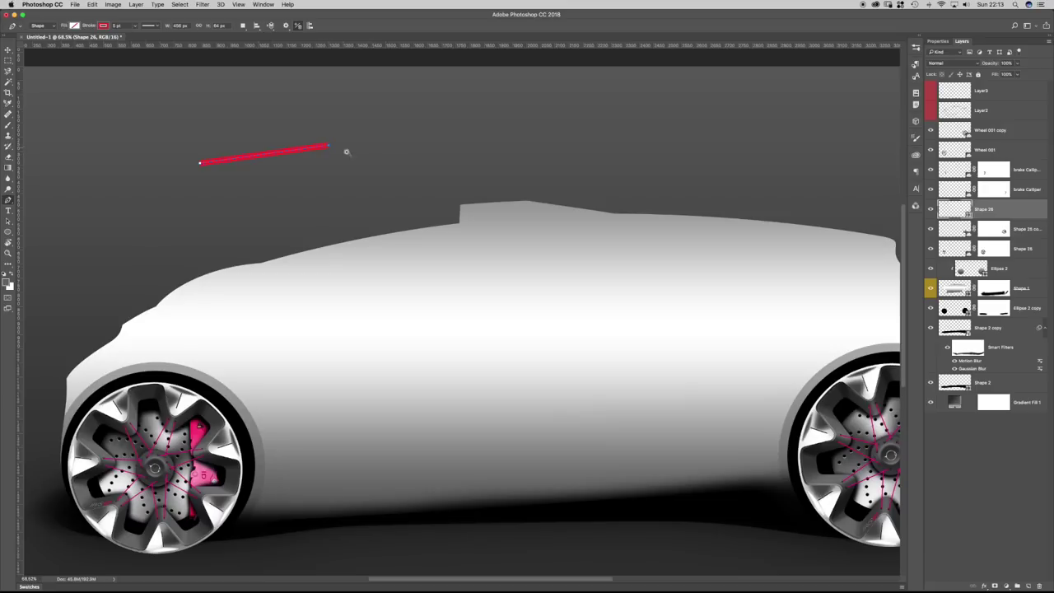
drag(323, 147, 366, 147)
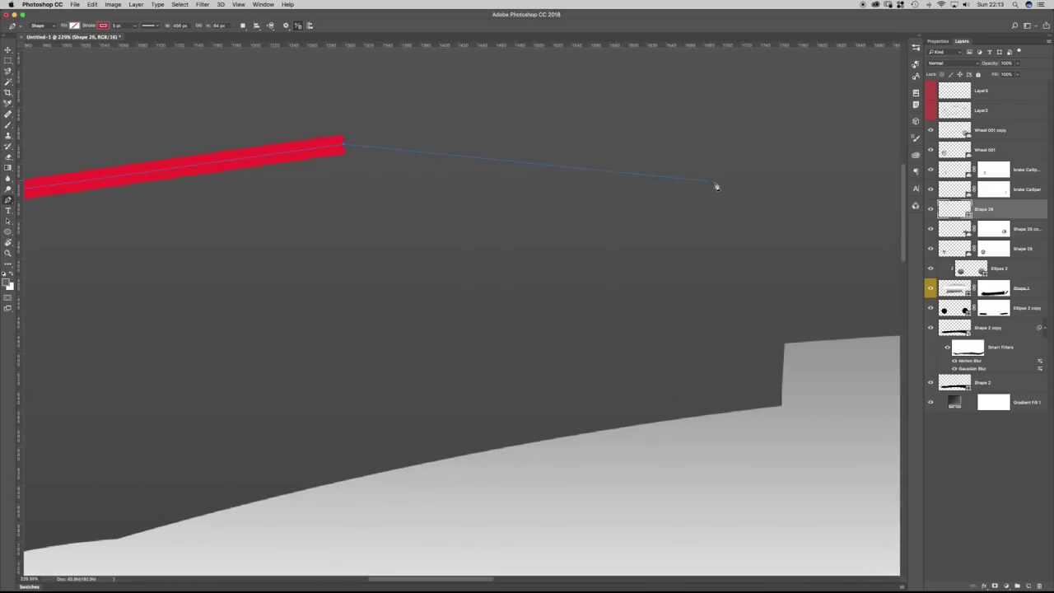
click(755, 300)
drag(758, 305, 785, 308)
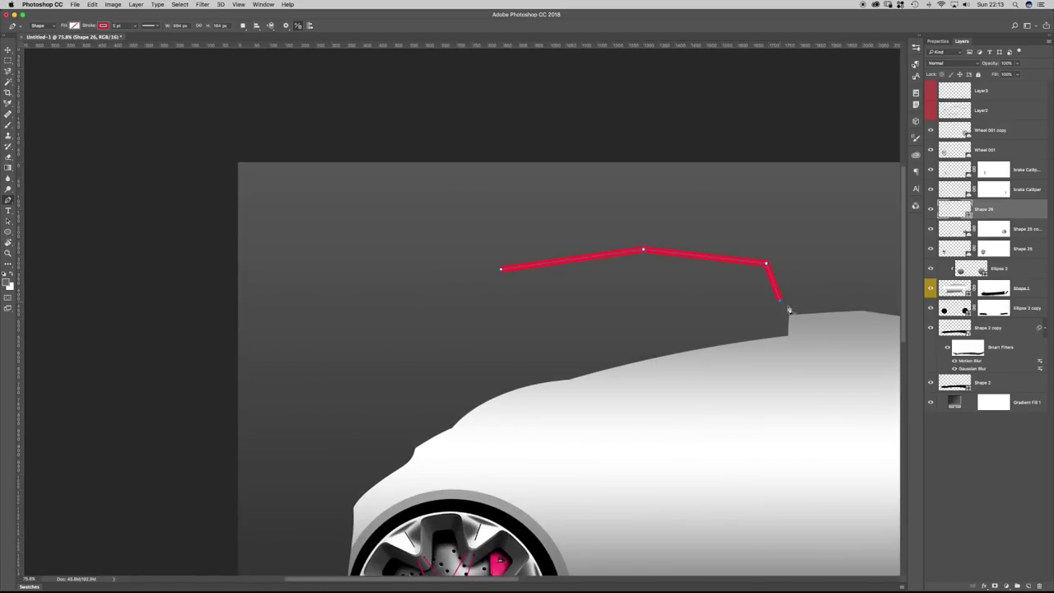
key(BackSpace)
key(BackSpace)
drag(774, 426, 477, 280)
drag(544, 314, 646, 372)
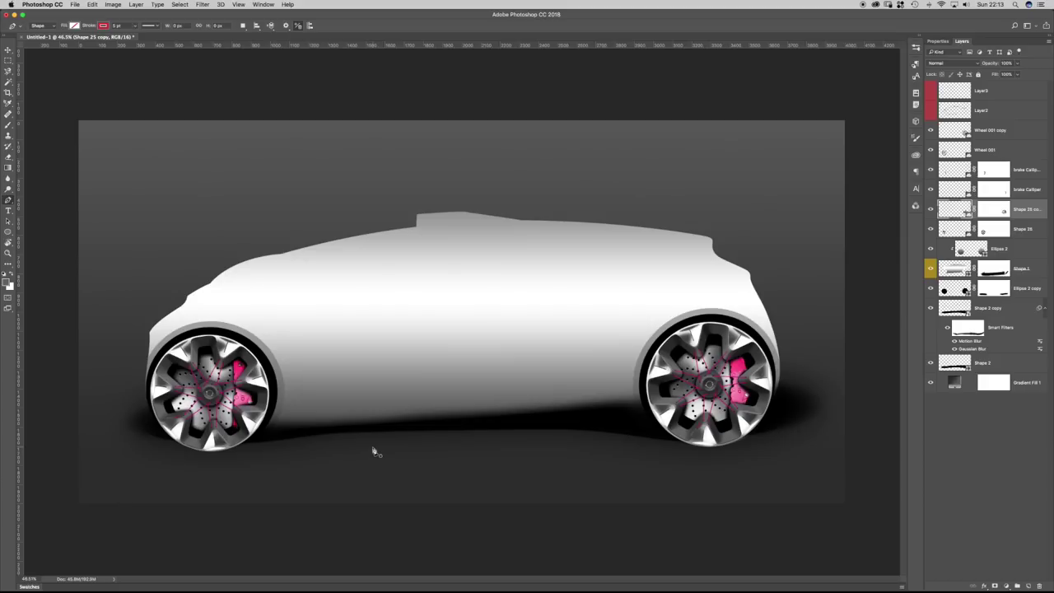
Add a layer mask to the Wheel 001 layer and brush black along the ground beneath the front and rear wheels.
click(982, 231)
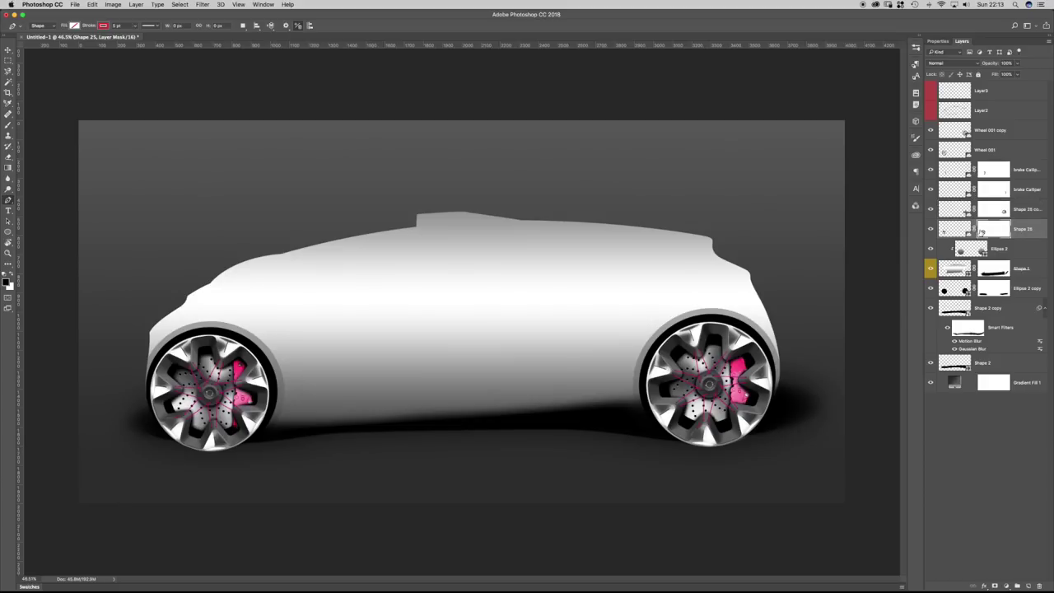
click(959, 151)
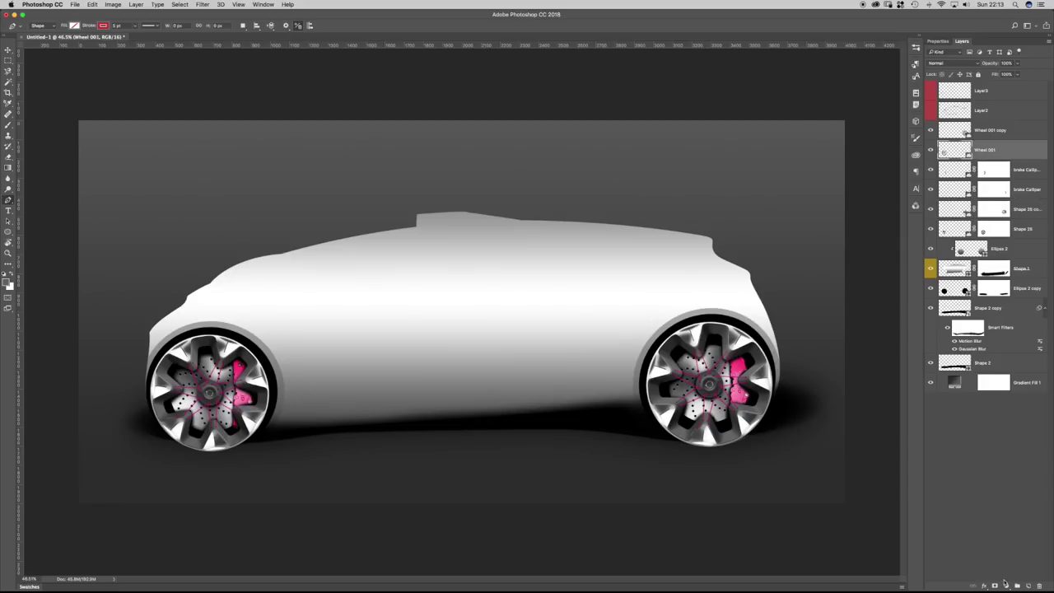
click(993, 585)
key(b)
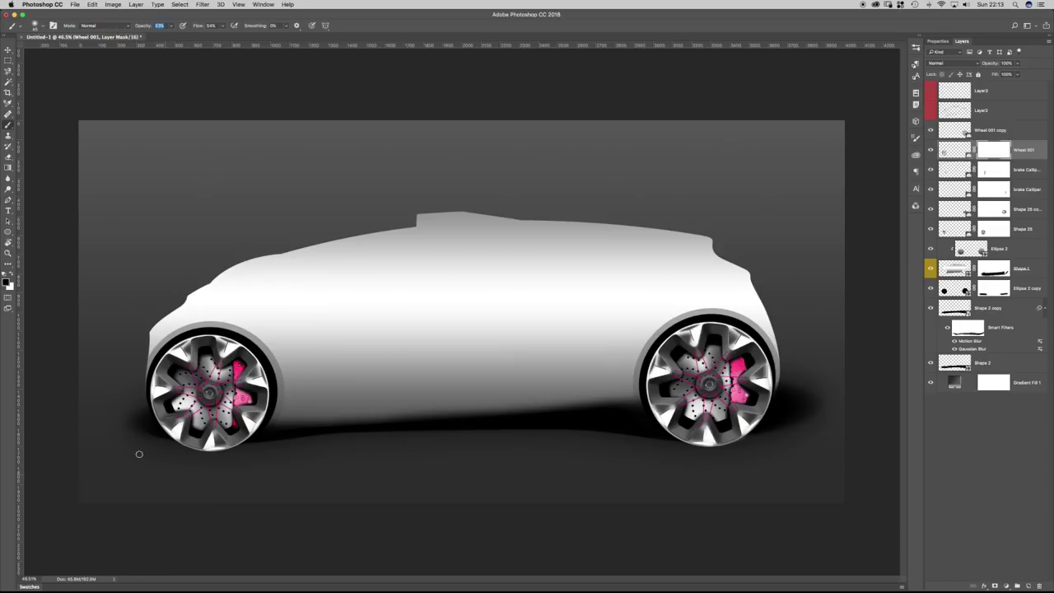
drag(264, 468, 154, 469)
drag(669, 461, 762, 460)
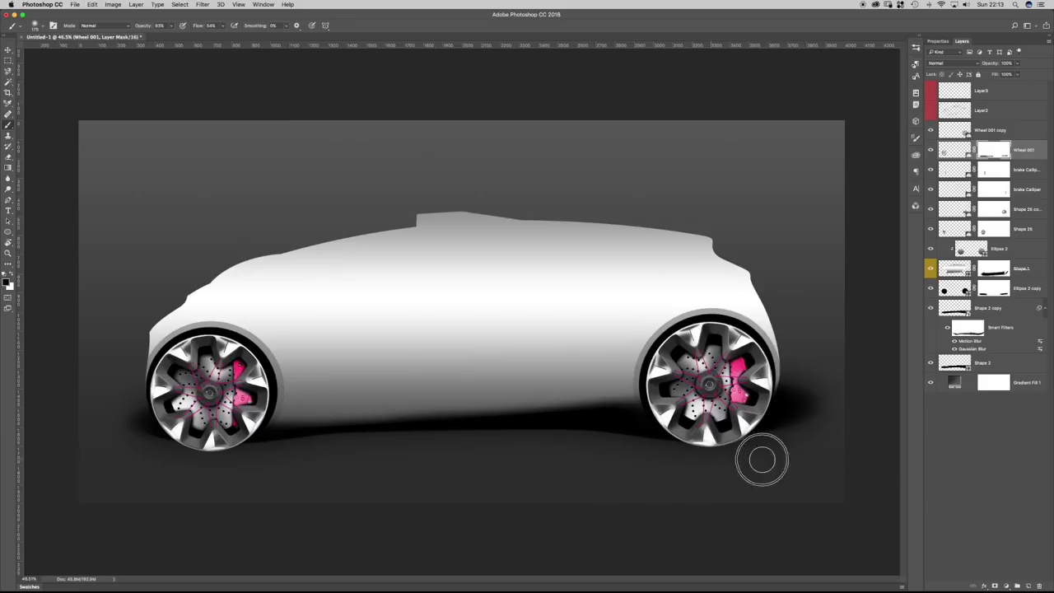
Paint black on the Wheel 001 layer's mask along the ground beneath the front wheel with a slightly smaller brush.
drag(243, 470, 139, 459)
key(bracketleft)
drag(302, 456, 132, 460)
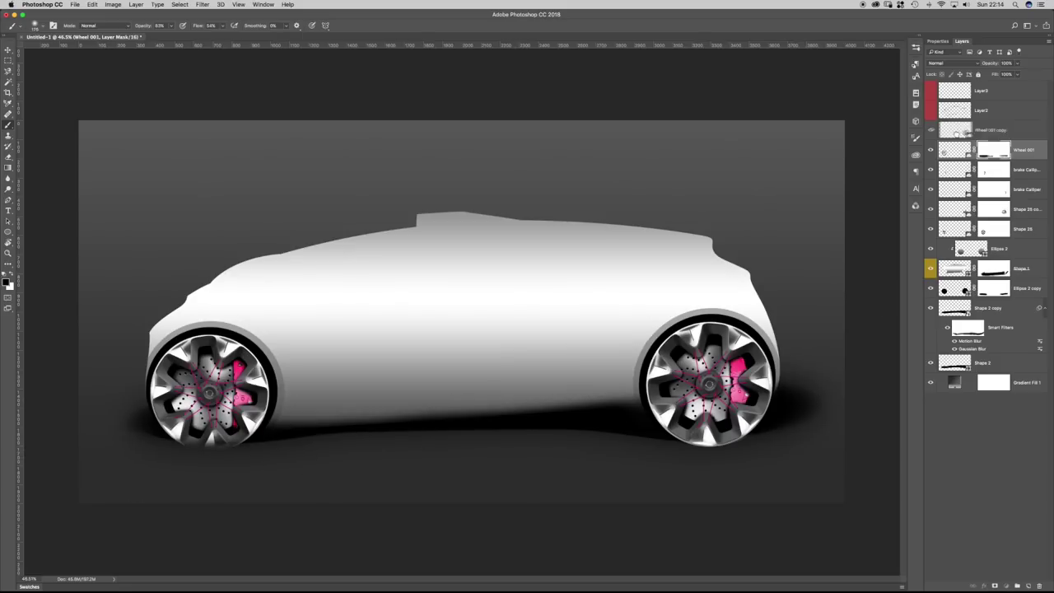
Add a layer mask to the Wheel 001 copy layer and brush black along the ground beneath the rear wheel.
click(959, 131)
click(997, 585)
mouse_move(689, 489)
mouse_down()
mouse_move(774, 453)
mouse_move(556, 473)
mouse_move(782, 451)
mouse_move(623, 456)
mouse_move(808, 448)
mouse_up()
drag(584, 459, 638, 455)
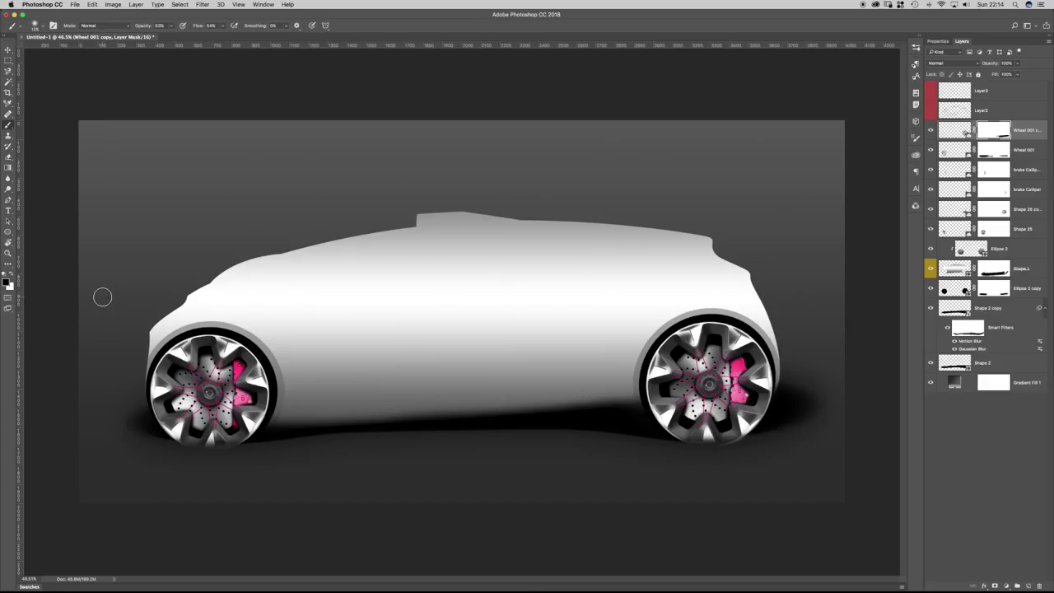
Group the layers from Shape 25 up to Wheel 001 copy and check the group by hiding and showing it.
drag(346, 385, 352, 381)
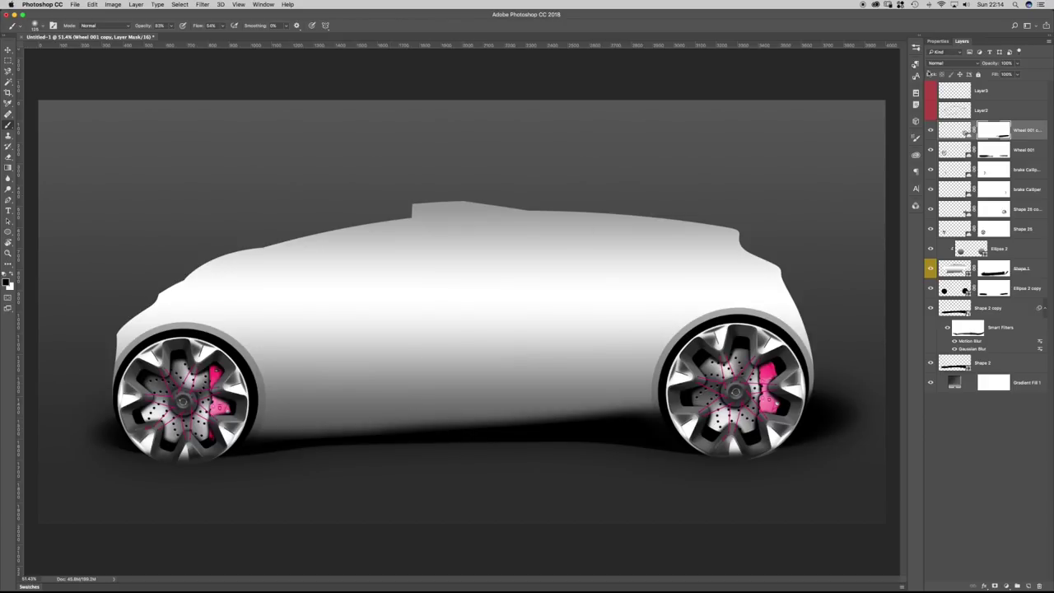
click(949, 233)
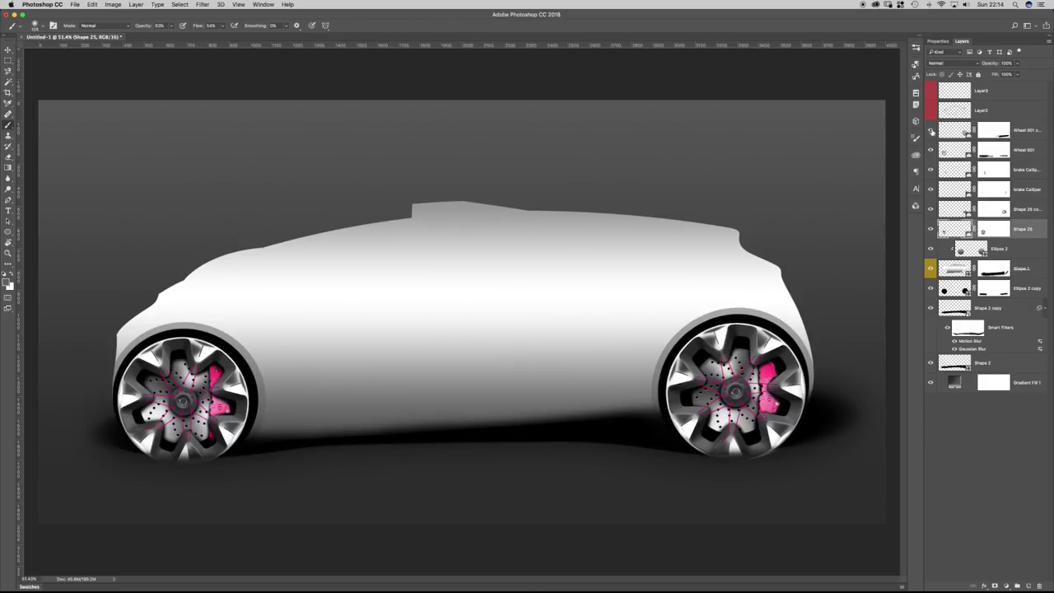
shift+click(943, 130)
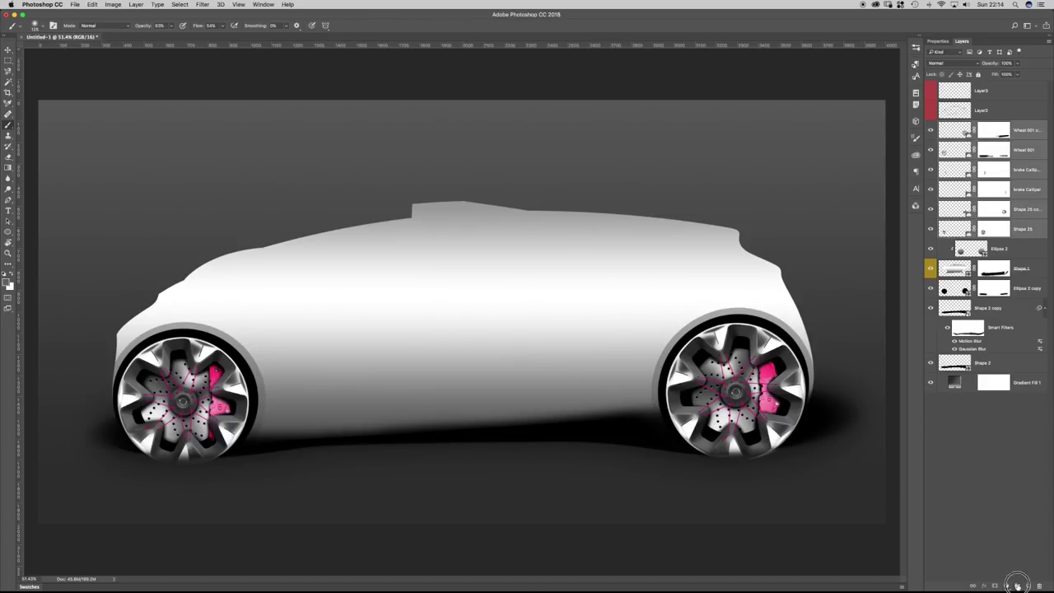
click(1018, 585)
click(930, 126)
click(930, 127)
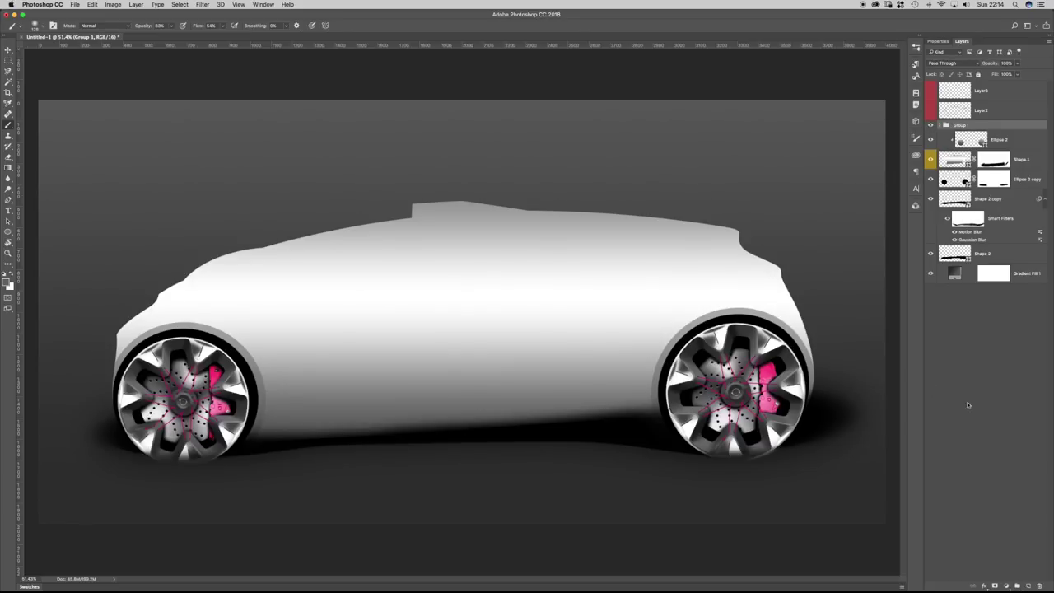
Compare the rendering with the Wheel 001 copy layer, the wheel group and the Shape 1 body each hidden and shown.
click(939, 125)
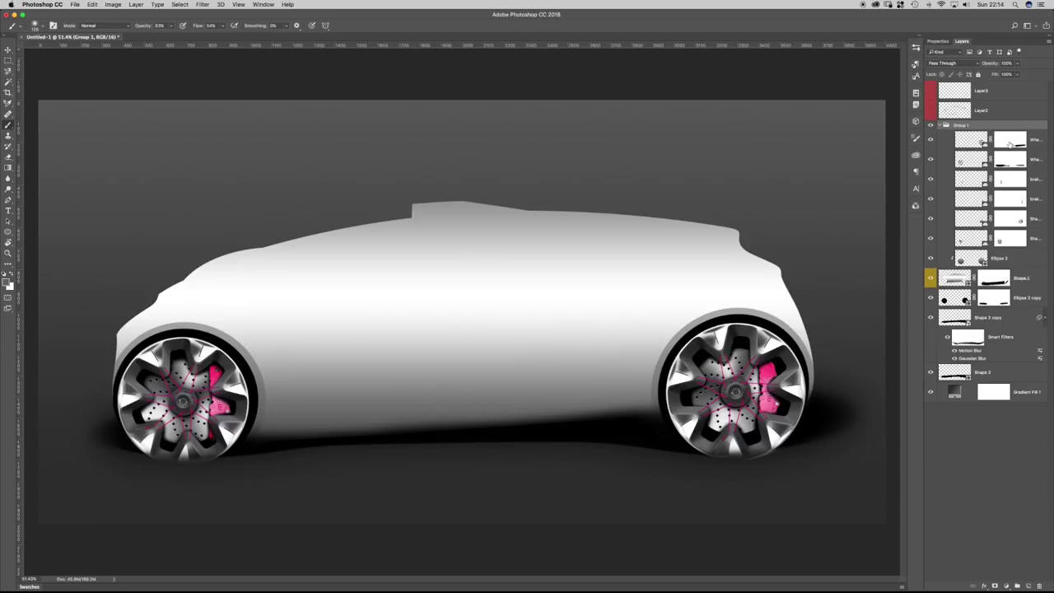
click(1008, 141)
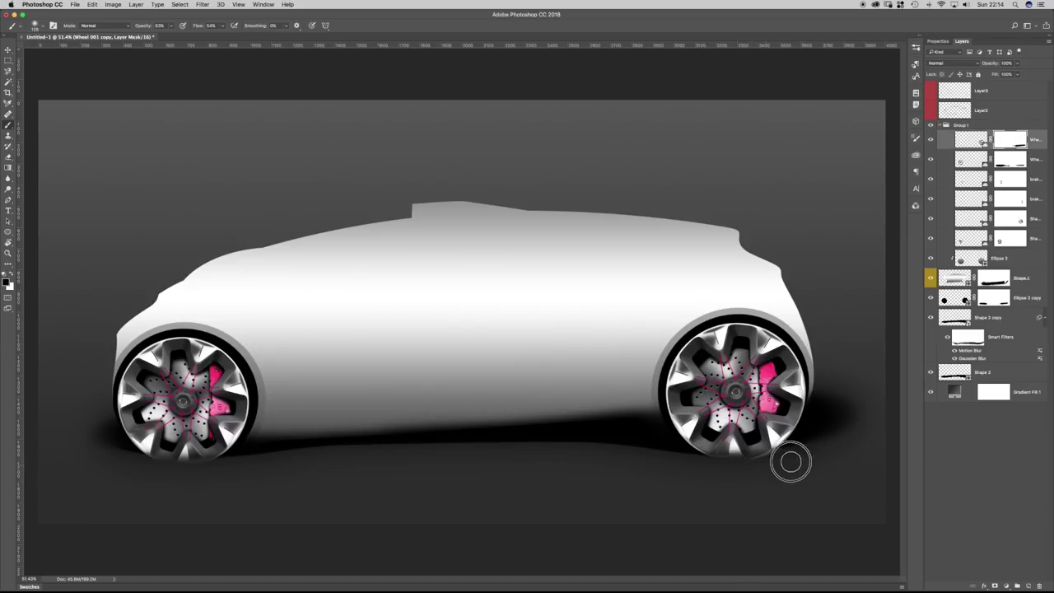
click(931, 140)
click(931, 141)
click(939, 126)
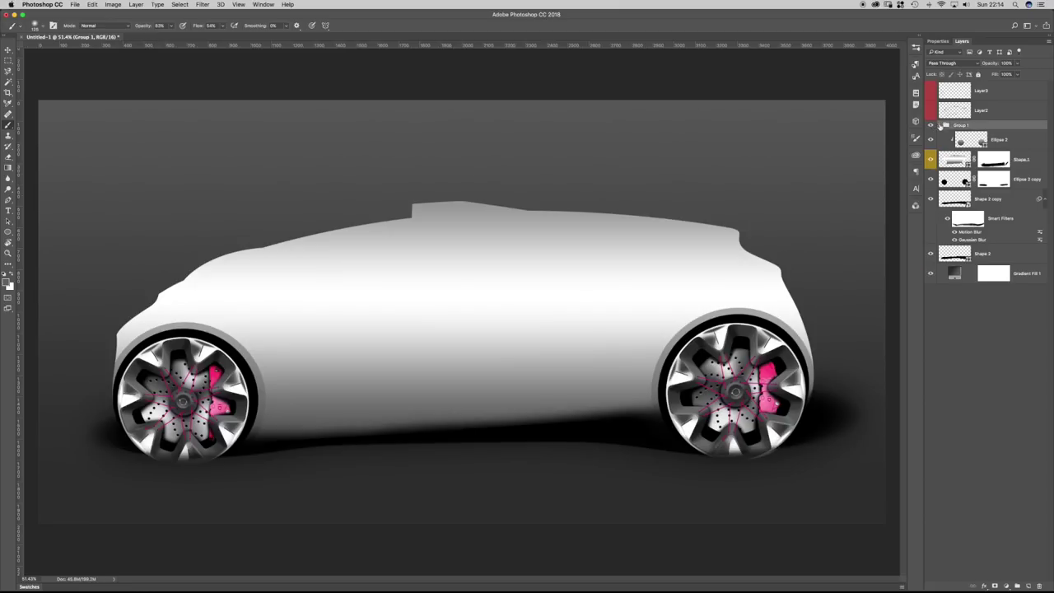
click(931, 126)
click(930, 125)
click(931, 158)
click(930, 158)
Select the Shape 1 layer's mask and enlarge the brush for the area beneath the rear wheel.
click(991, 165)
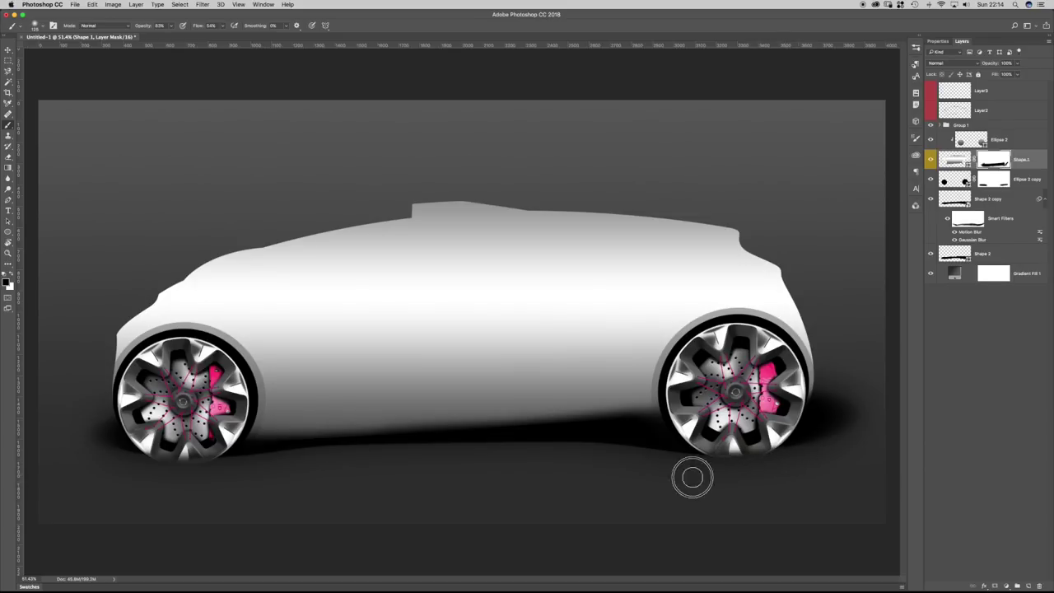
key(bracketright)
key(bracketright)
key(bracketleft)
key(bracketleft)
key(bracketright)
key(bracketright)
key(bracketleft)
key(bracketleft)
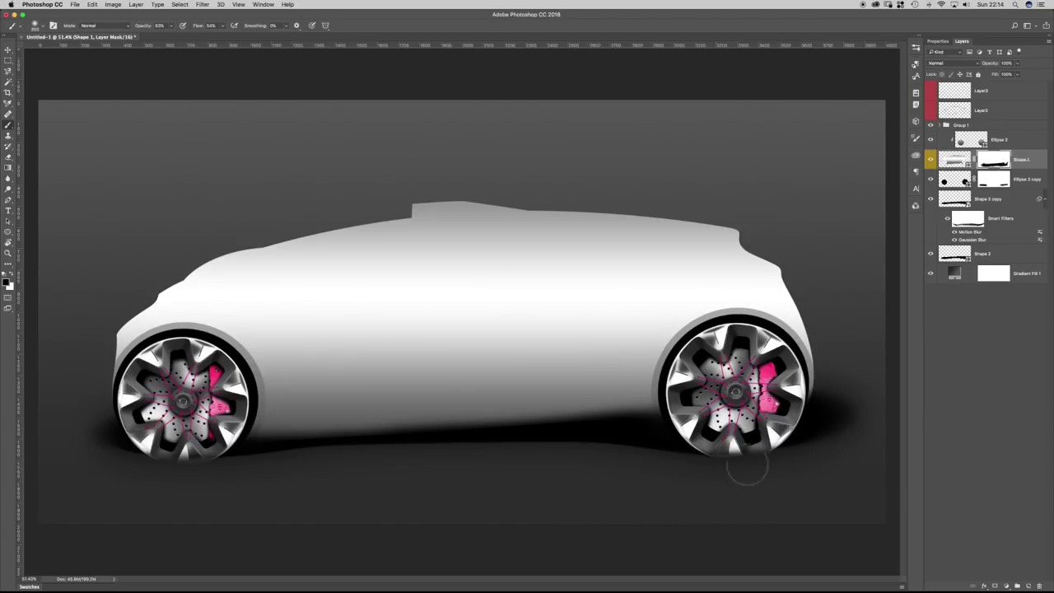
Check which layer forms the rear wheel's lower edge by toggling Ellipse 2, Shape 1 and Wheel 001 copy.
click(931, 138)
click(931, 140)
click(930, 160)
click(930, 161)
click(929, 137)
click(931, 138)
click(939, 126)
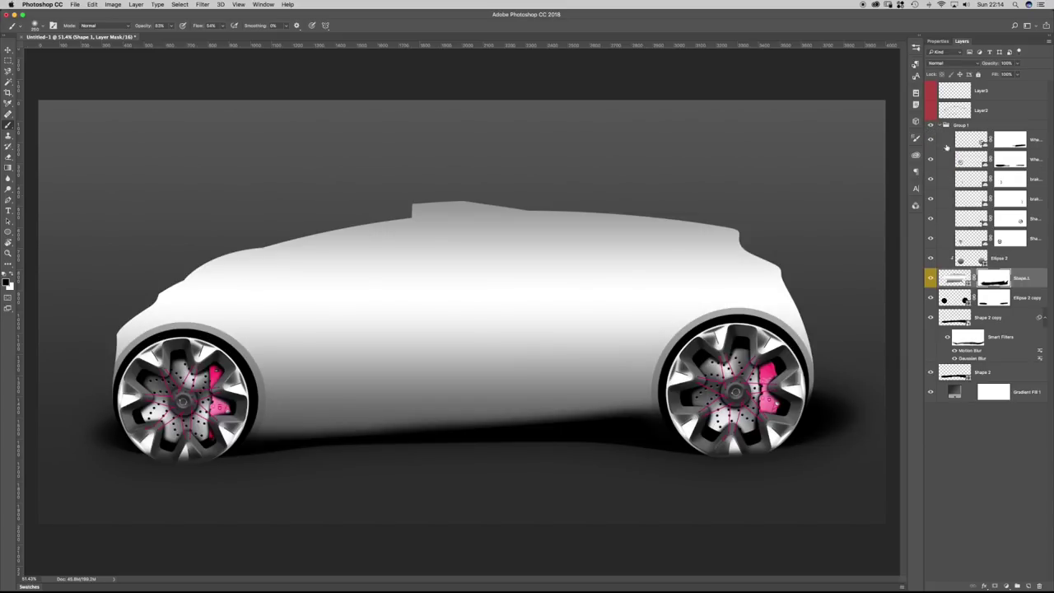
click(931, 141)
click(931, 142)
Paint white on the Wheel 001 copy layer's mask to restore the rear wheel's lower rim, and reduce the brush size.
click(1008, 140)
key(x)
drag(761, 438, 719, 436)
key([)
key([)
key([)
key([)
key([)
key([)
key(x)
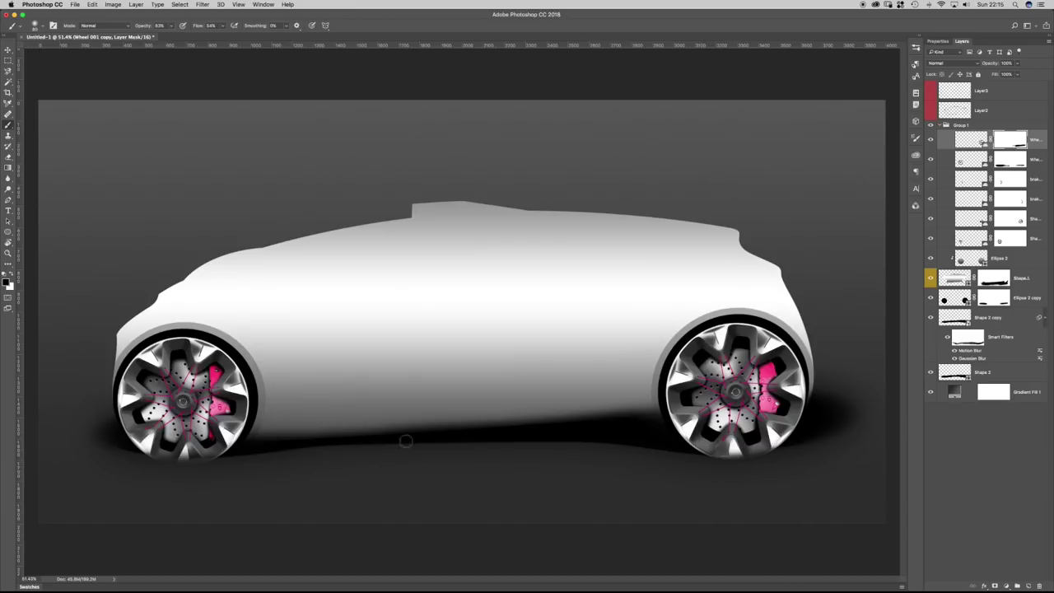
Paint white on the Wheel 001 layer's mask to restore the front wheel's lower rim.
click(1006, 159)
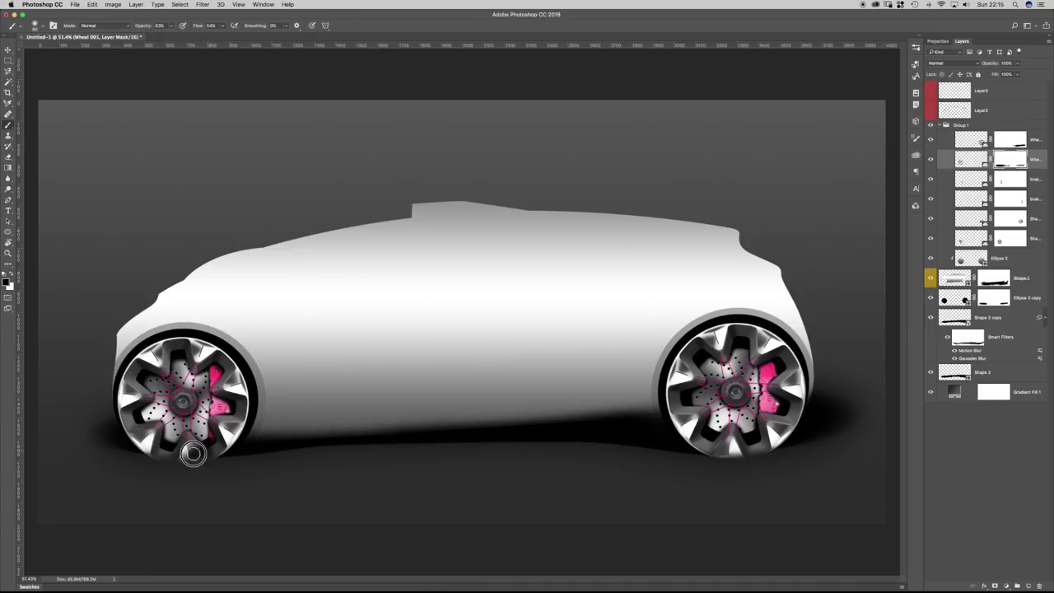
key(x)
drag(187, 453, 211, 445)
key(x)
Collapse the wheel layer group and rename it as wheels.
click(940, 124)
double_click(960, 125)
key(Return)
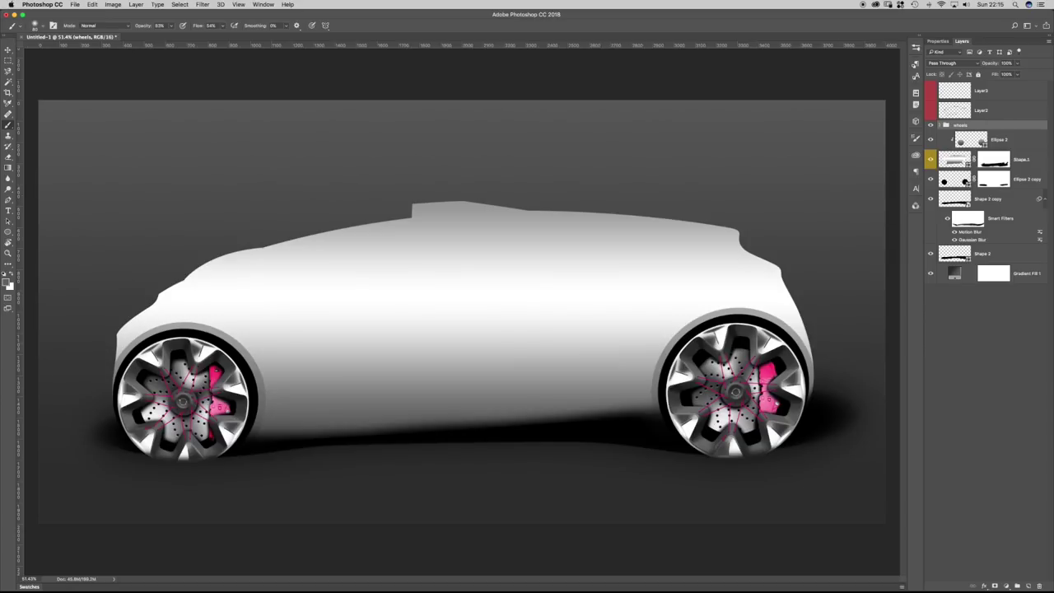
Browse the Textures library and open the library that holds the ID14 logo graphics.
click(915, 155)
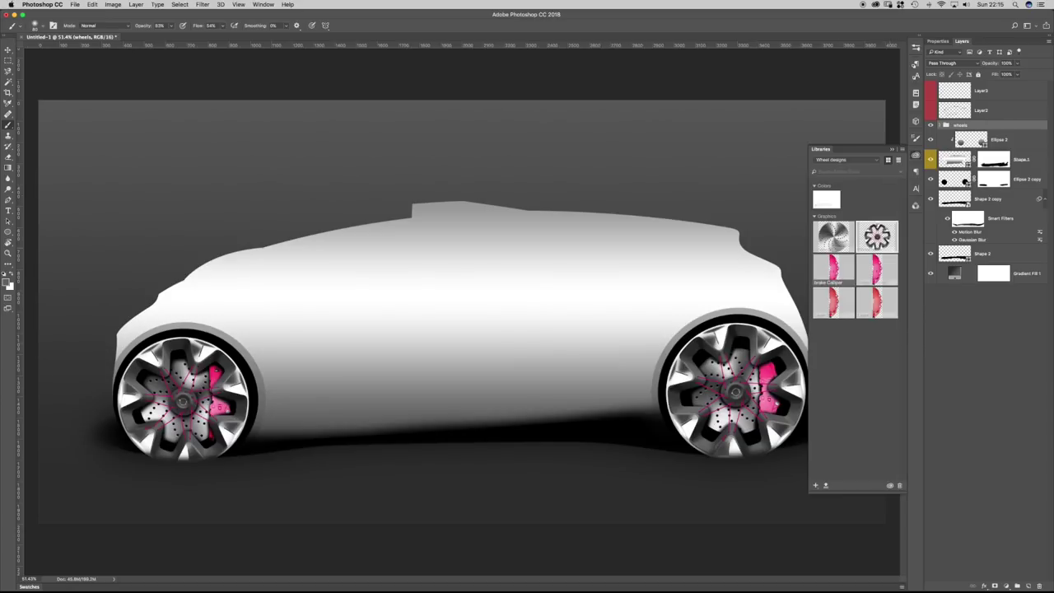
click(847, 160)
click(829, 176)
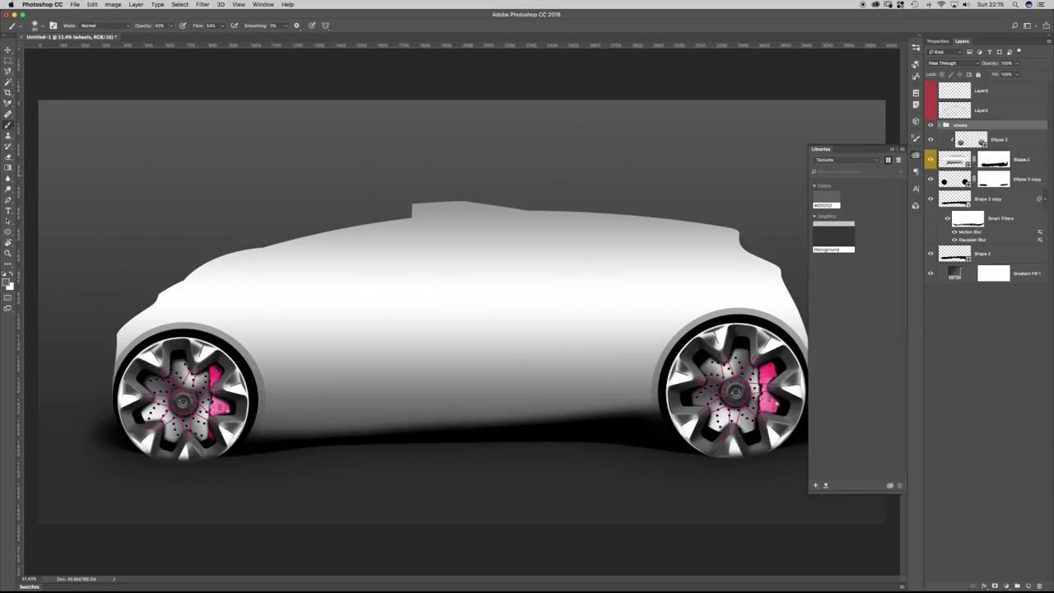
click(846, 160)
click(829, 185)
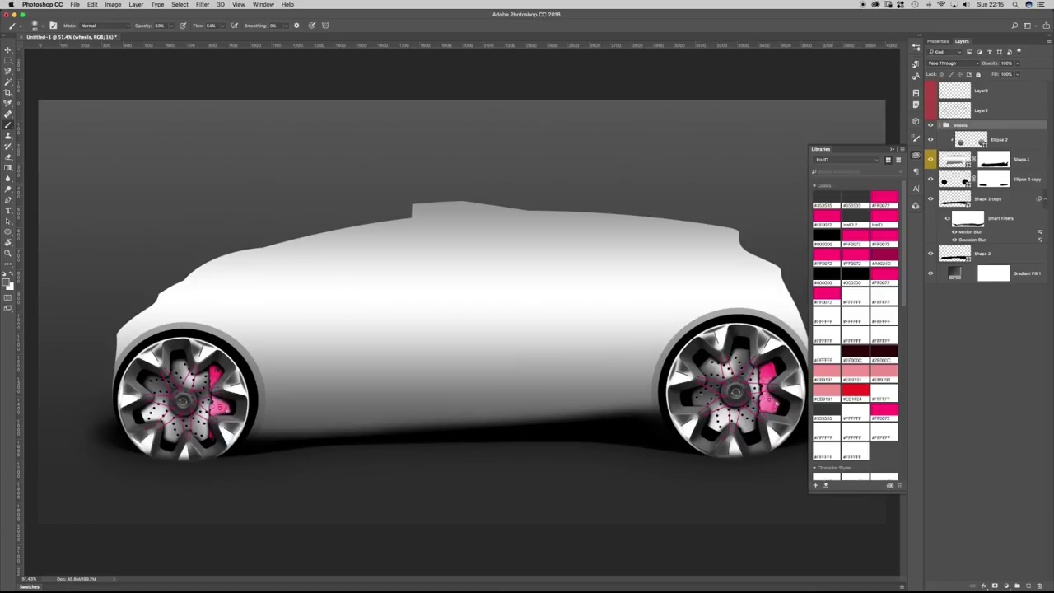
scroll(855, 329, down, 10)
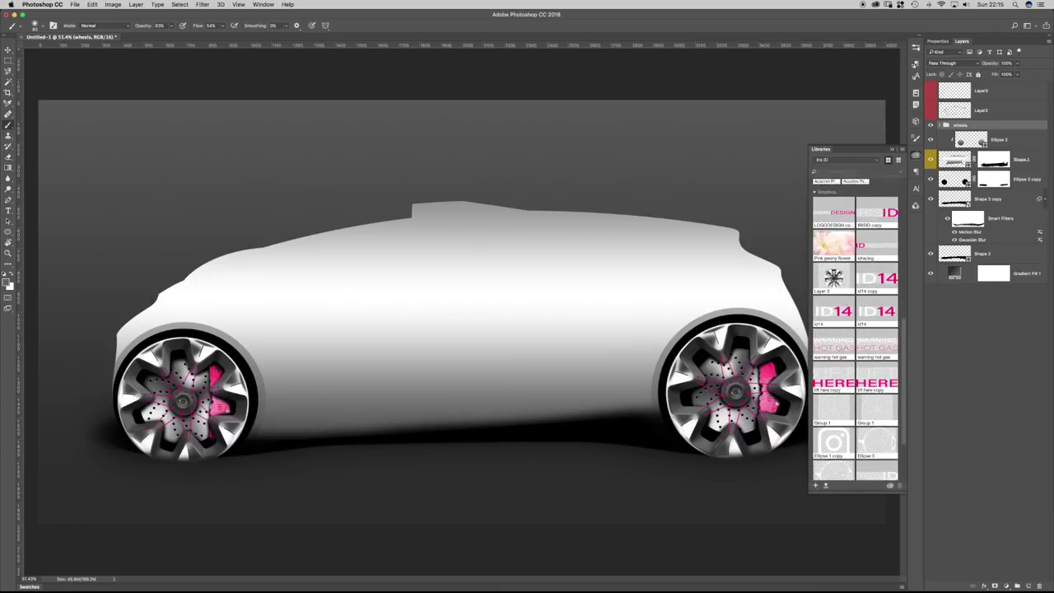
Try to place the id14 library graphic on the car just below the raised roof step.
drag(832, 287, 436, 228)
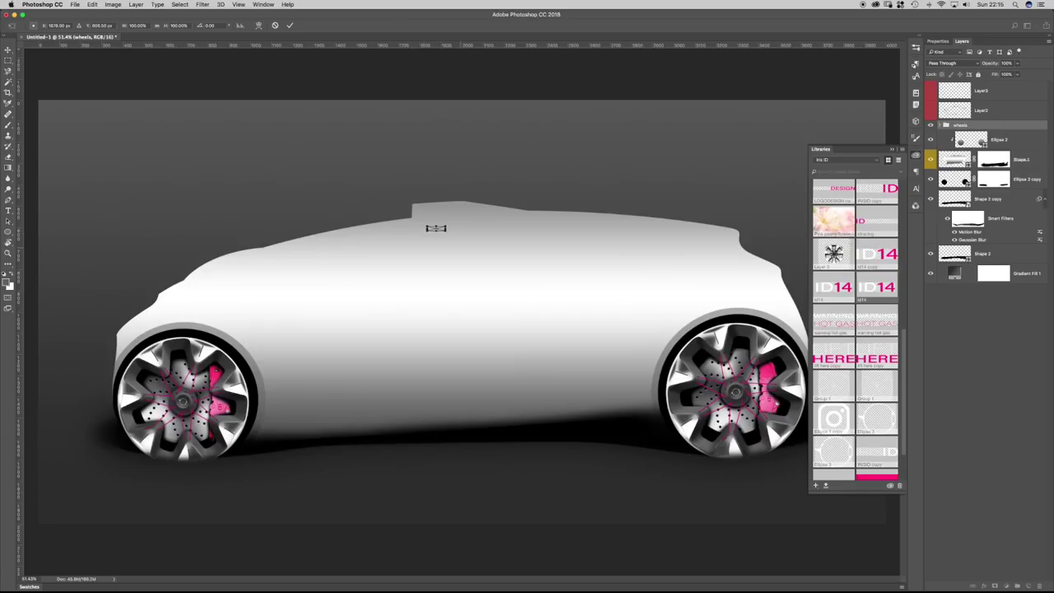
key(Escape)
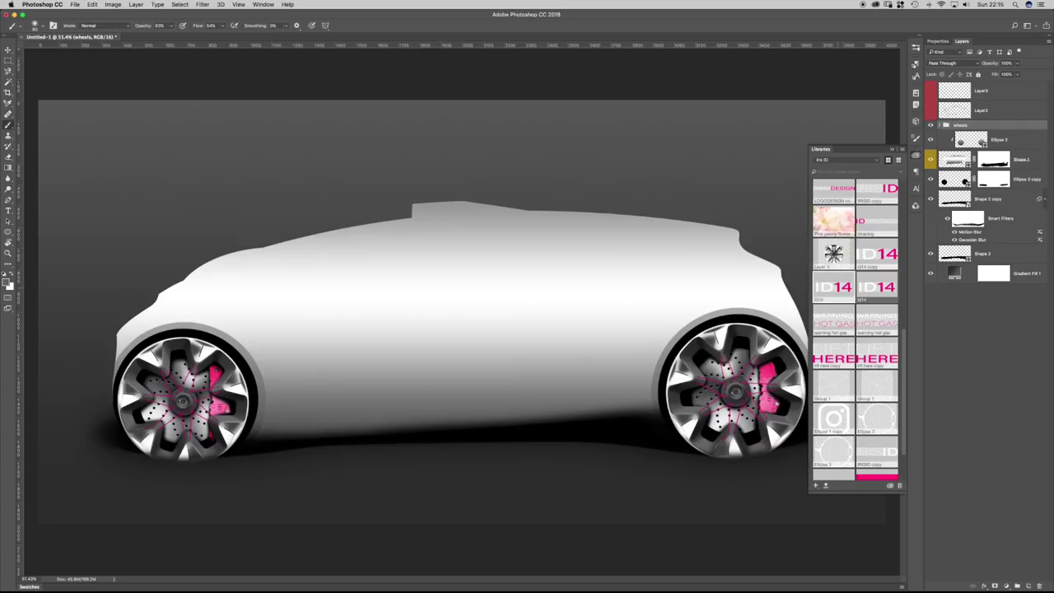
key(Return)
Place the id14 copy logo from the library and scale it down to fit inside the raised roof step.
drag(877, 253, 497, 228)
key(Escape)
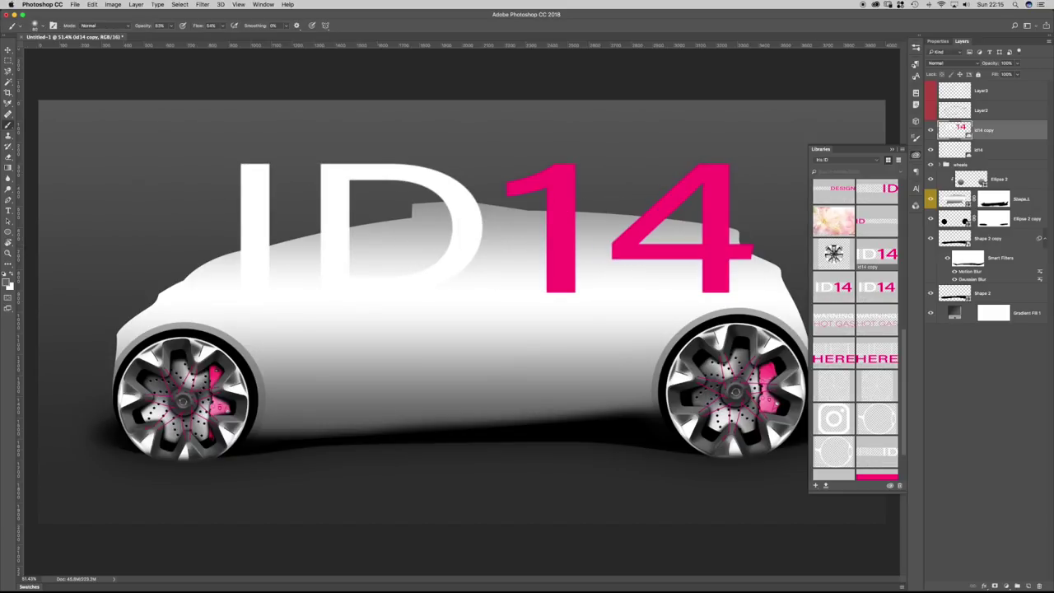
click(992, 130)
key(super+t)
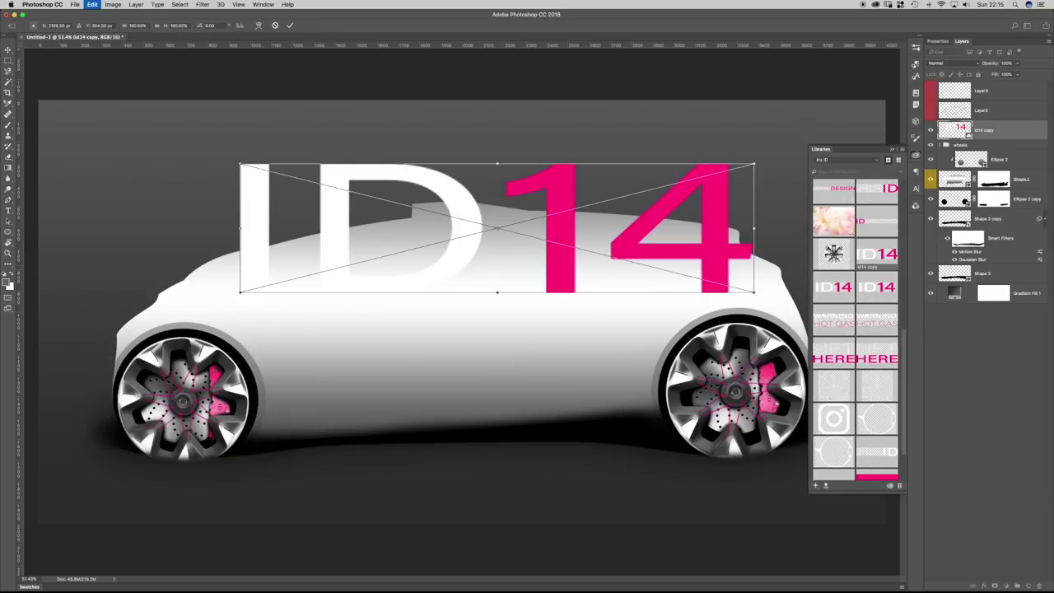
mouse_move(754, 291)
mouse_down()
mouse_move(293, 176)
mouse_move(452, 203)
mouse_move(444, 212)
mouse_move(453, 213)
mouse_move(441, 207)
mouse_up()
key(Return)
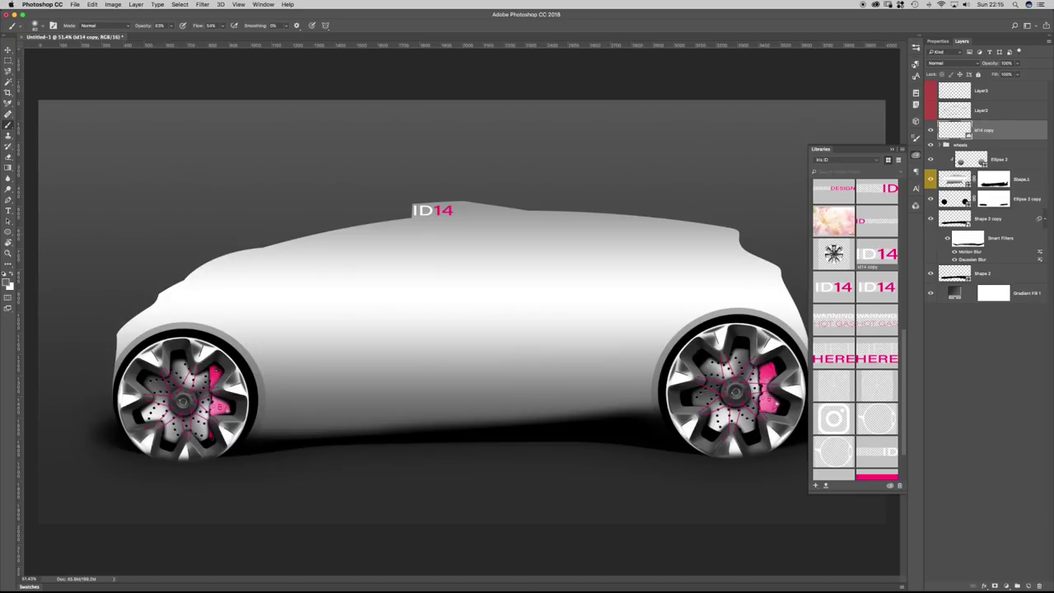
Raise the front upper anchor of the Shape 1 roof step until the edge above the logo is level.
click(1021, 179)
key(a)
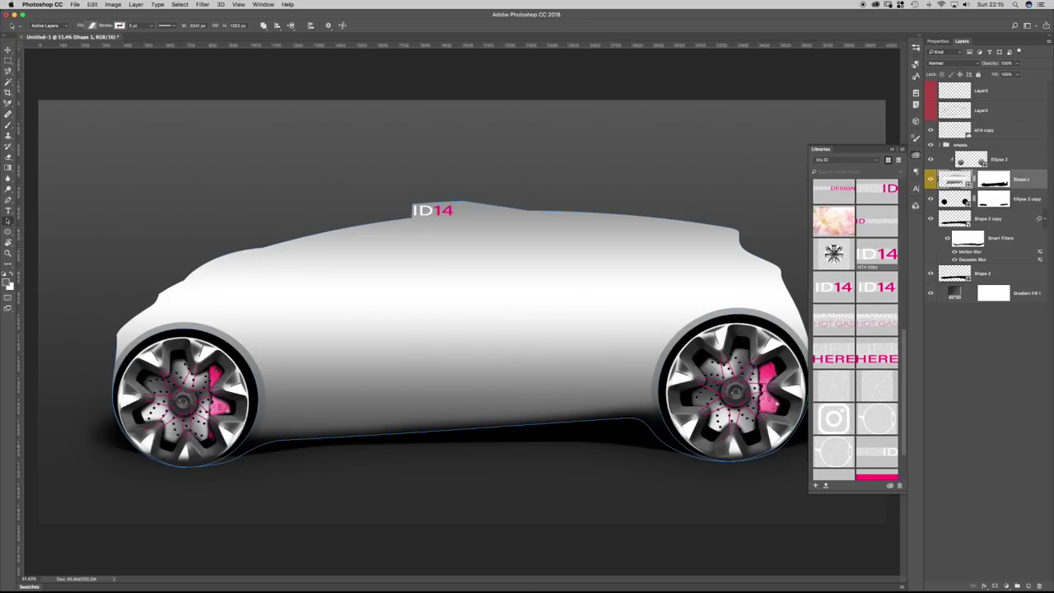
key(shift+a)
scroll(416, 191, up, 8)
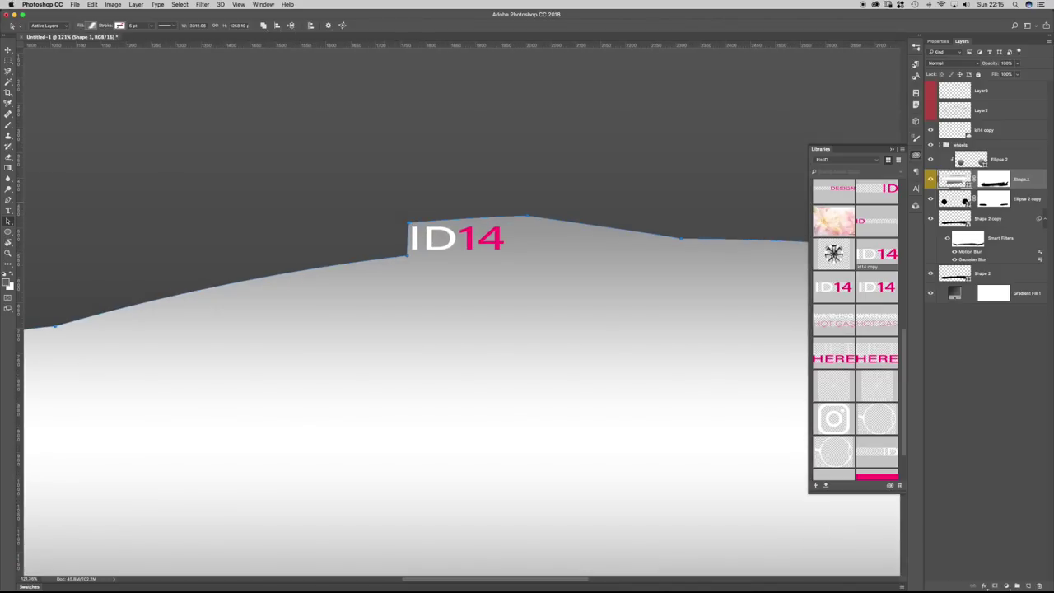
key(super+space)
drag(385, 227, 399, 227)
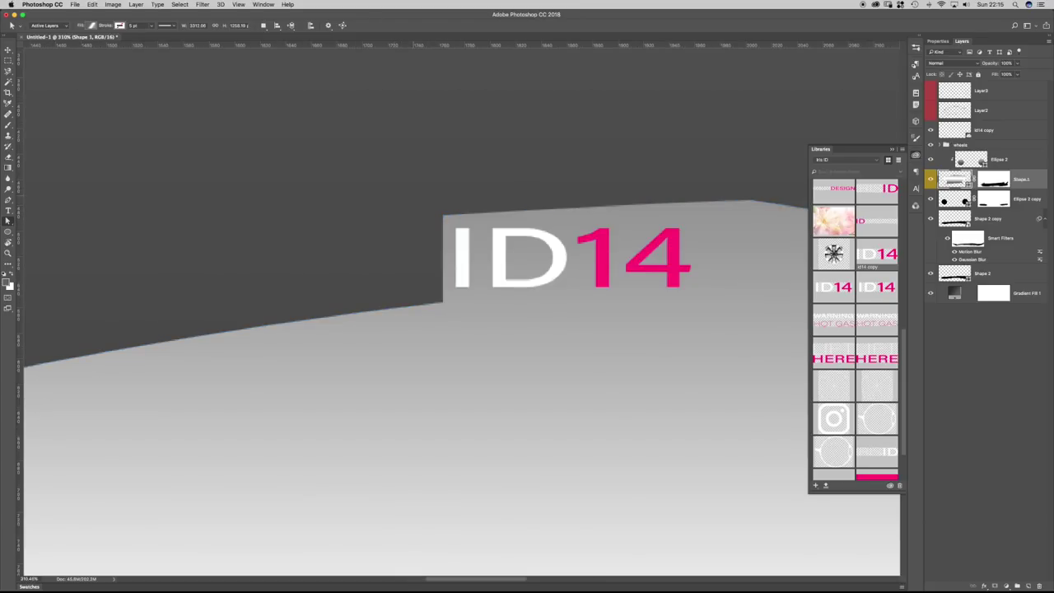
drag(456, 231, 433, 206)
key(Up)
key(Up)
key(Up)
key(Up)
key(Up)
key(Up)
key(Up)
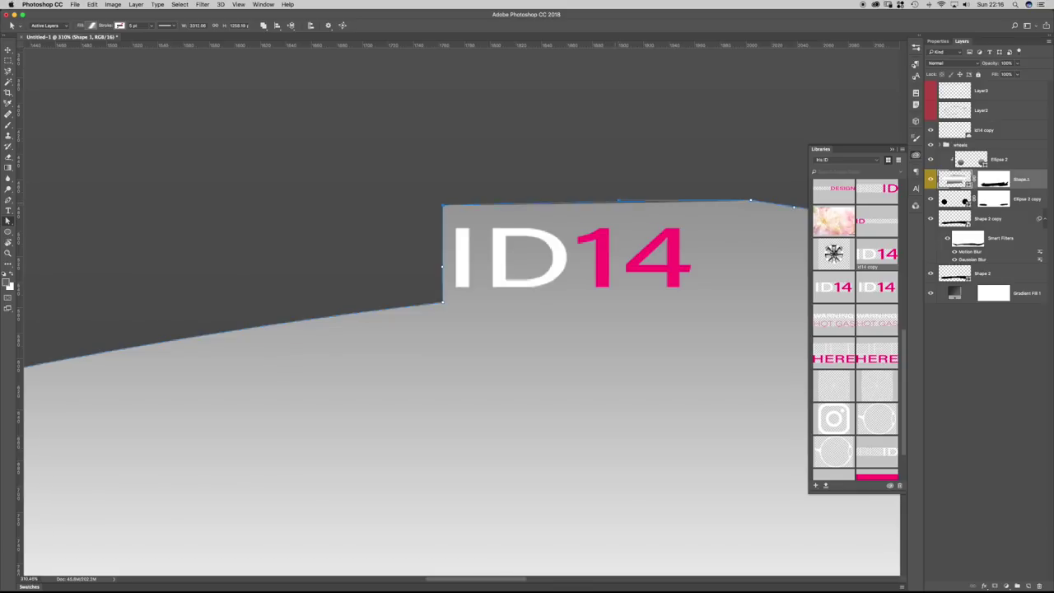
key(Up)
key(Up)
key(Up)
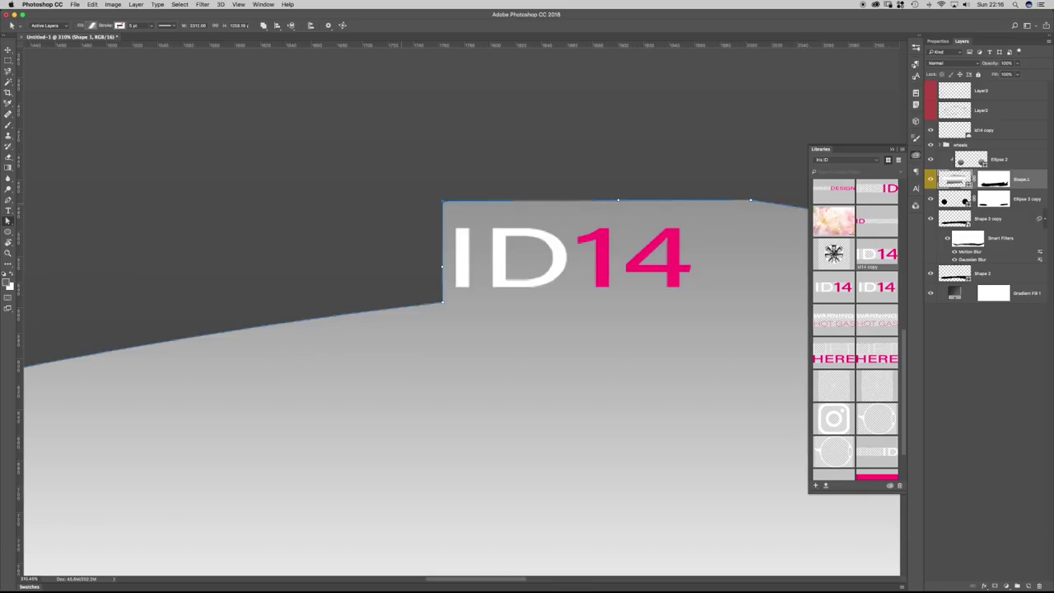
Move the id14 copy logo up towards the roof step's front corner and enlarge it to nearly the step's full height.
scroll(652, 207, down, 5)
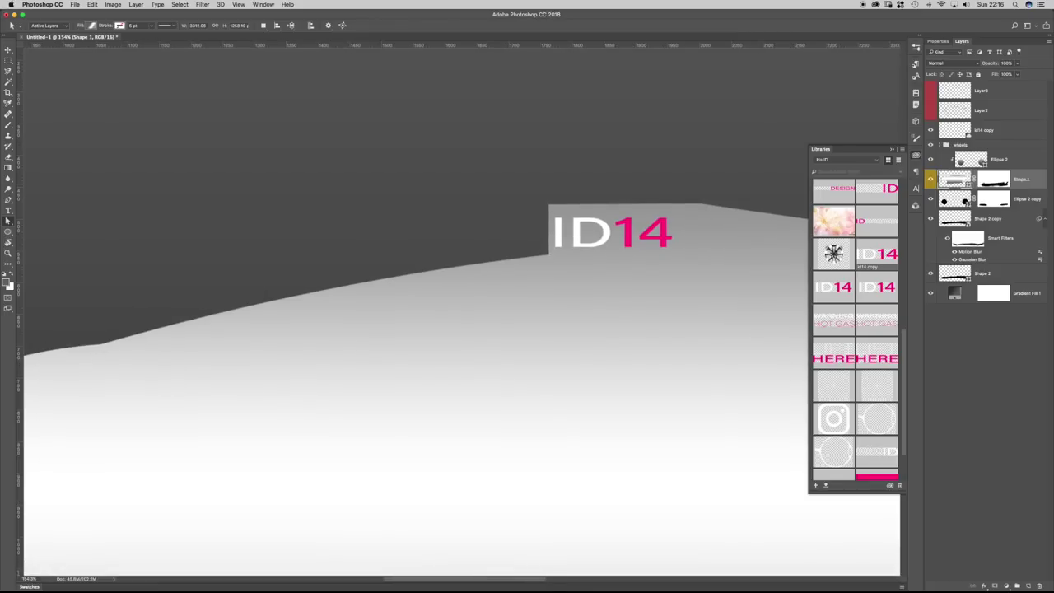
click(1001, 130)
key(v)
drag(596, 226, 593, 214)
key(ctrl+t)
drag(669, 239, 733, 253)
key(Return)
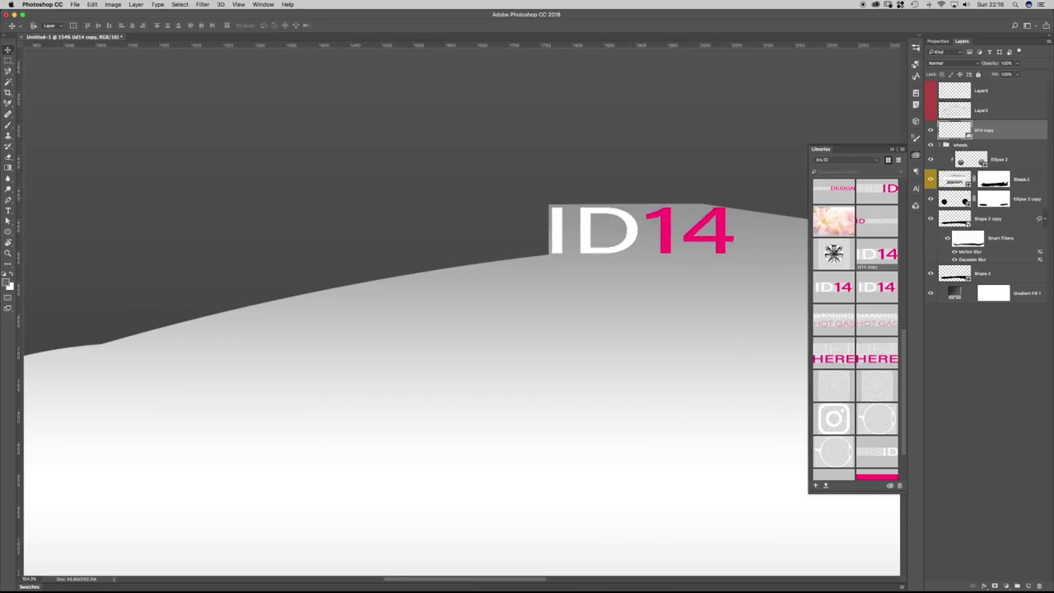
Move the Shape 1 anchor at the rear end of the level roof edge rearward, just past the logo's 4.
ctrl+click(608, 223)
drag(691, 223, 439, 249)
key(a)
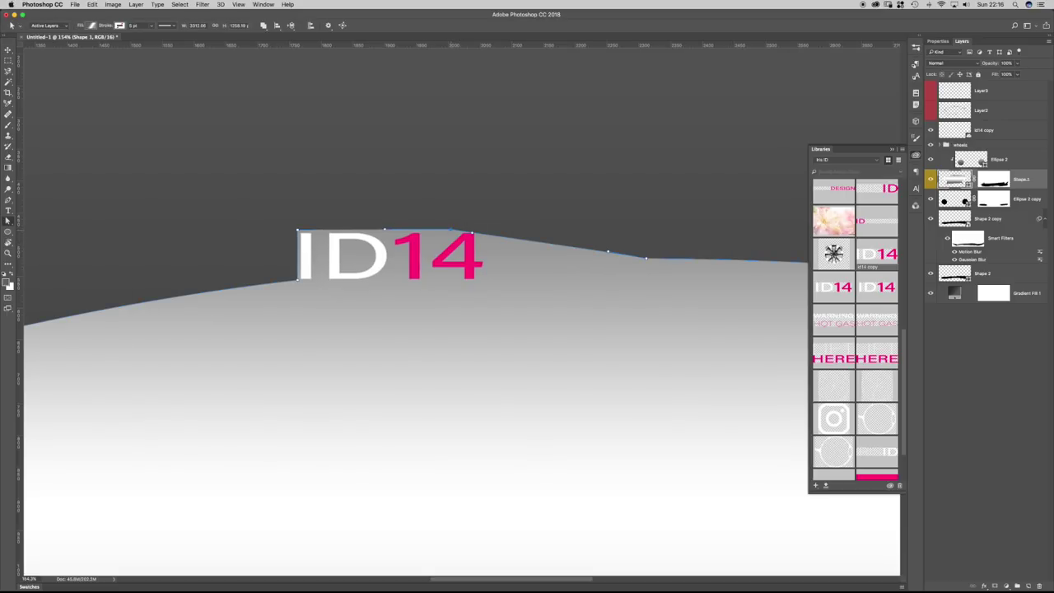
drag(450, 230, 474, 229)
key(Return)
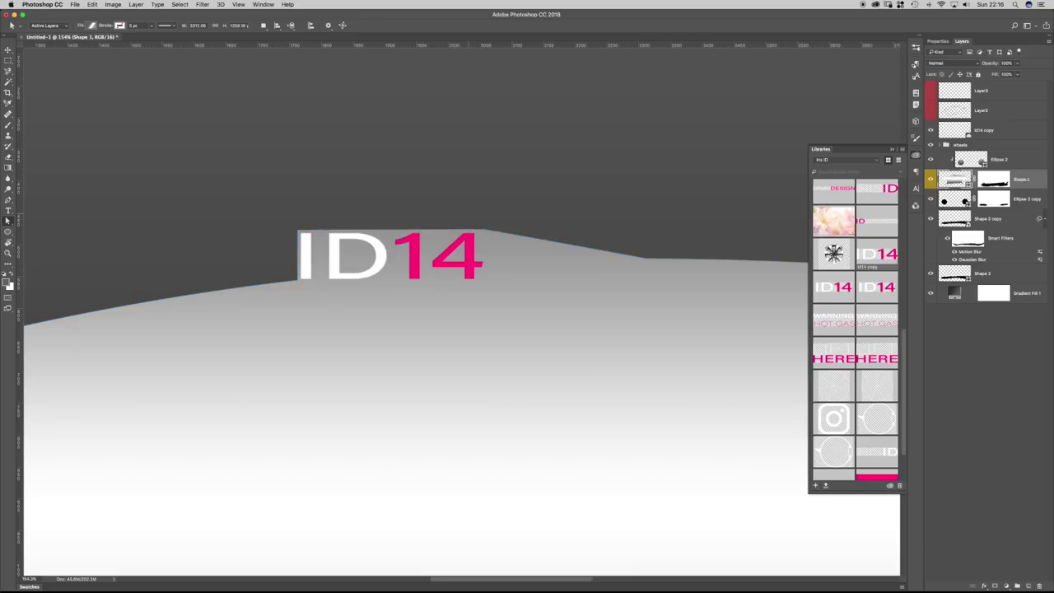
click(607, 252)
Place the white ring-shaped Ellipse 3 library graphic beside the rear wheel at a reduced size and move its layer above id14 copy.
scroll(602, 225, down, 8)
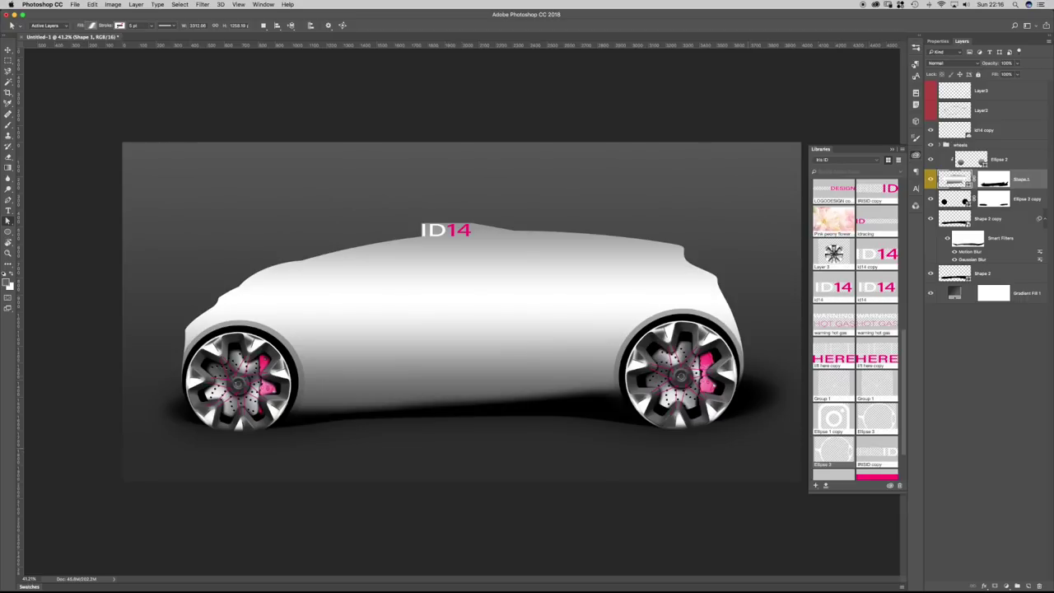
drag(834, 451, 748, 449)
drag(614, 338, 794, 458)
drag(837, 519, 752, 423)
drag(699, 383, 732, 409)
key(Return)
drag(988, 179, 988, 120)
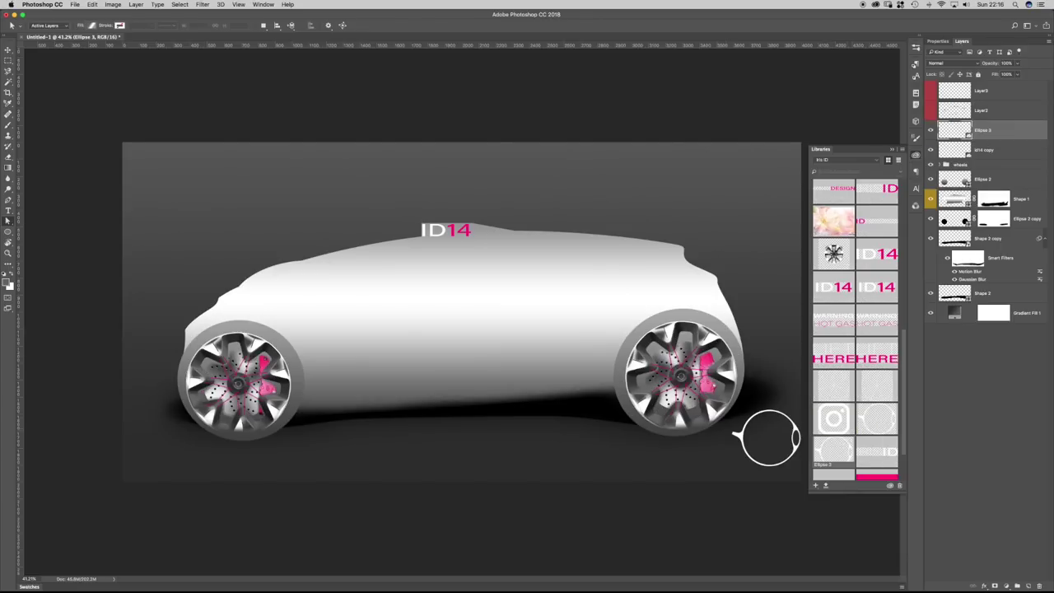
Clip the Ellipse 2 layer to the Shape 1 layer beneath it with a clipping mask.
key(super+z)
drag(988, 179, 988, 125)
key(ctrl+])
key(ctrl+])
key(ctrl+])
right_click(993, 176)
click(922, 314)
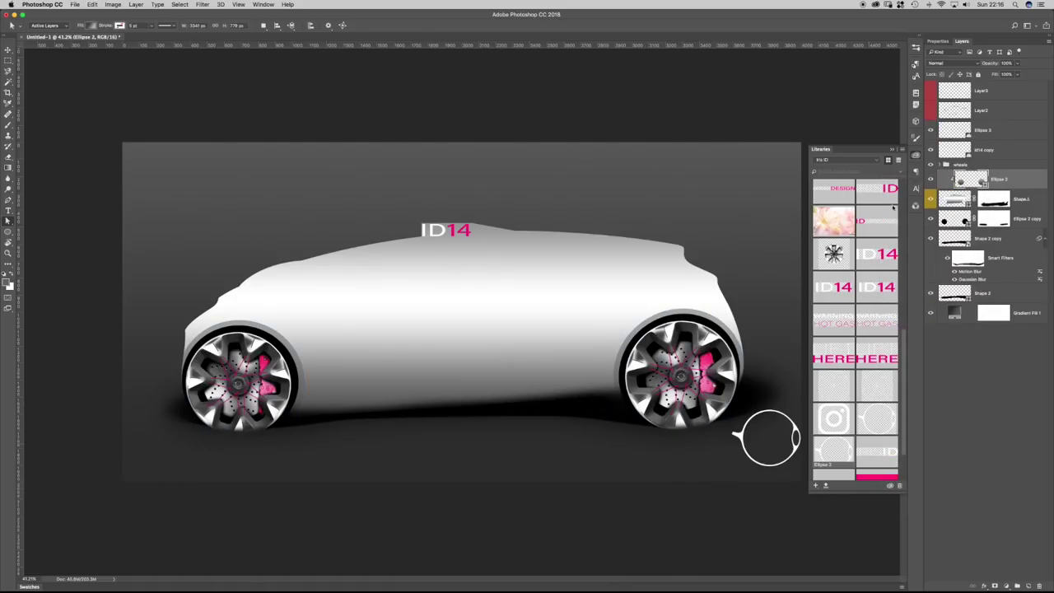
Scale the Ellipse 3 ring graphic beside the rear wheel down slightly, keeping it below and behind the wheel.
click(981, 128)
key(ctrl+t)
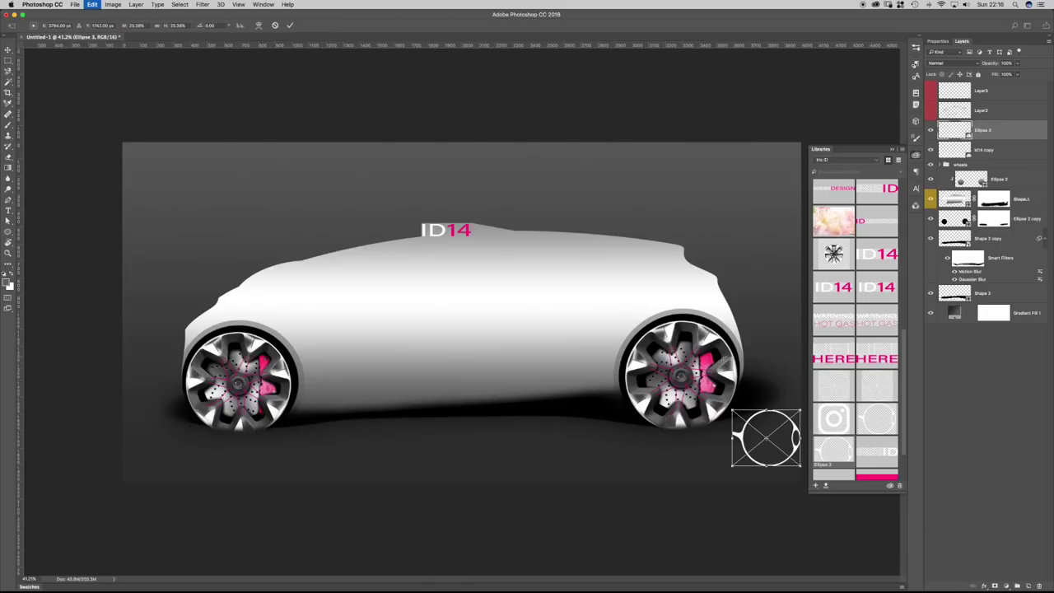
drag(733, 409, 757, 435)
key(Return)
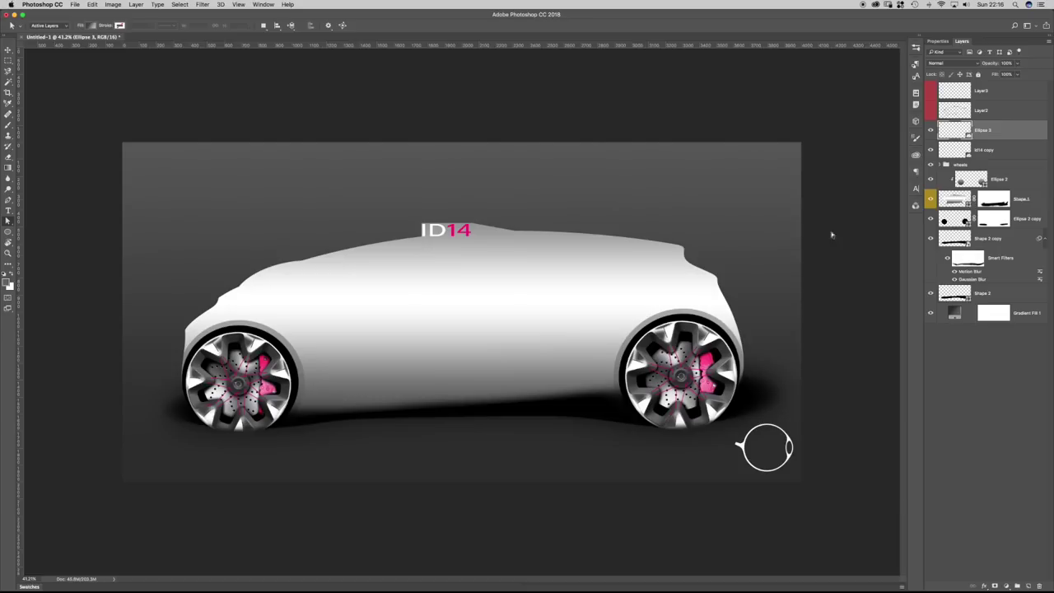
Show the hidden sketch layers Layer2 and Layer3 over the car body.
scroll(557, 370, up, 3)
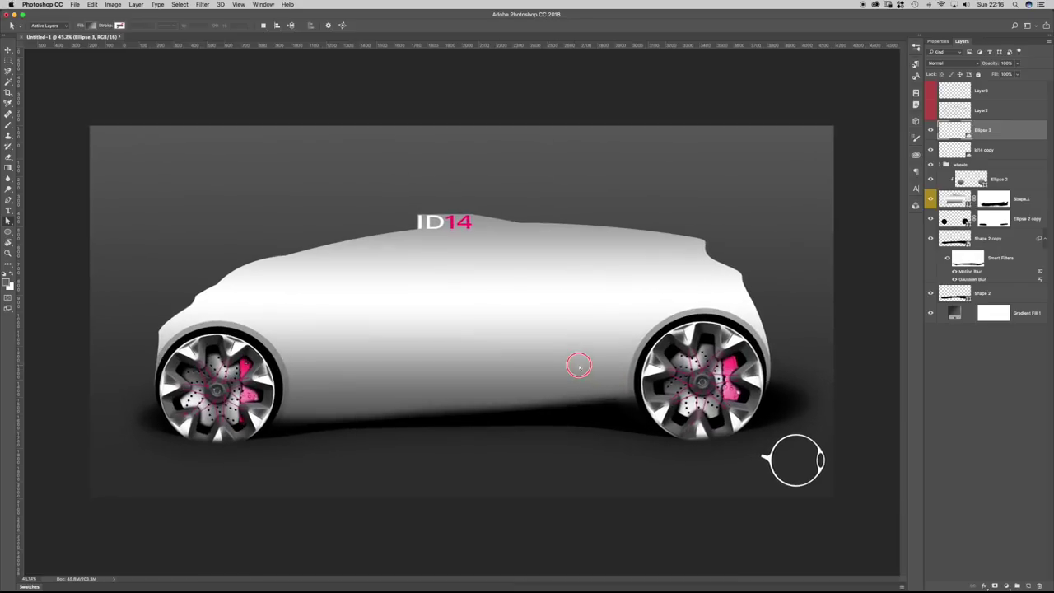
key(super+space)
drag(508, 418, 504, 417)
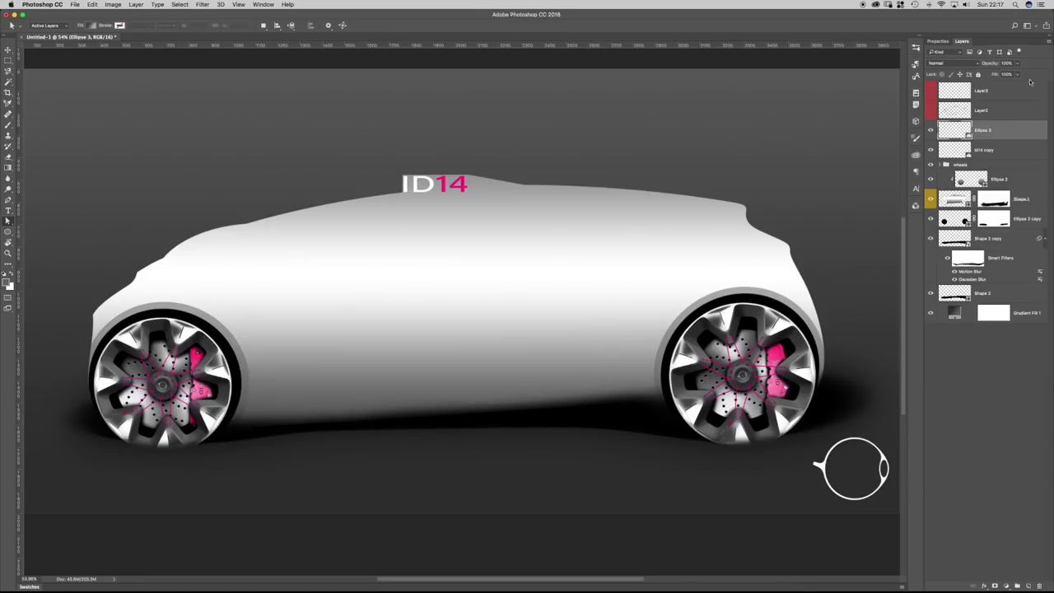
click(931, 109)
click(931, 90)
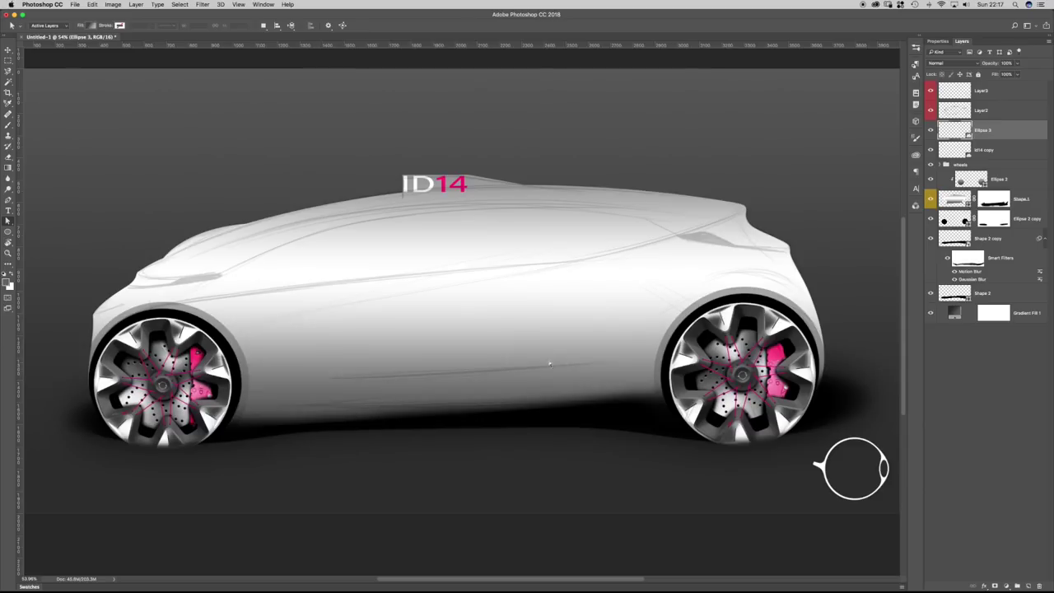
Draw a straight open line about 1294 px wide along the sketched lower door line and move its layer, clipped, directly above Shape 1.
key(p)
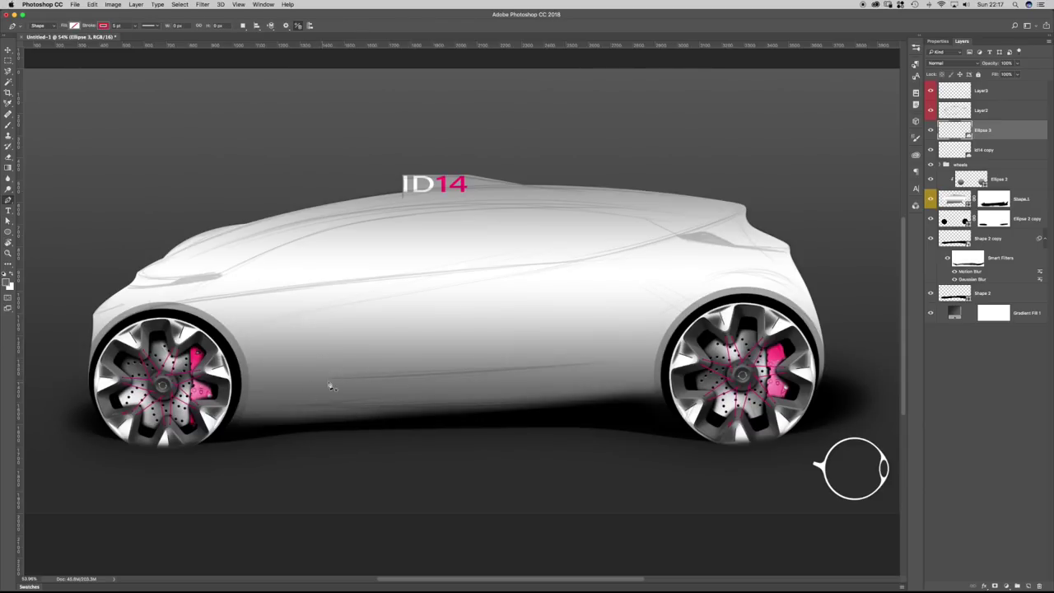
click(316, 378)
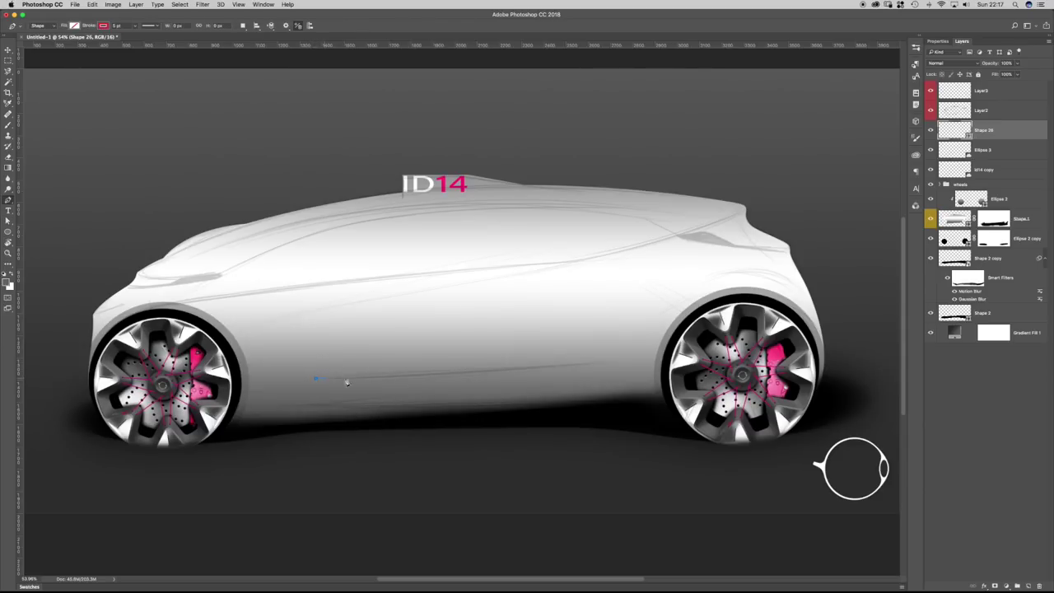
click(604, 366)
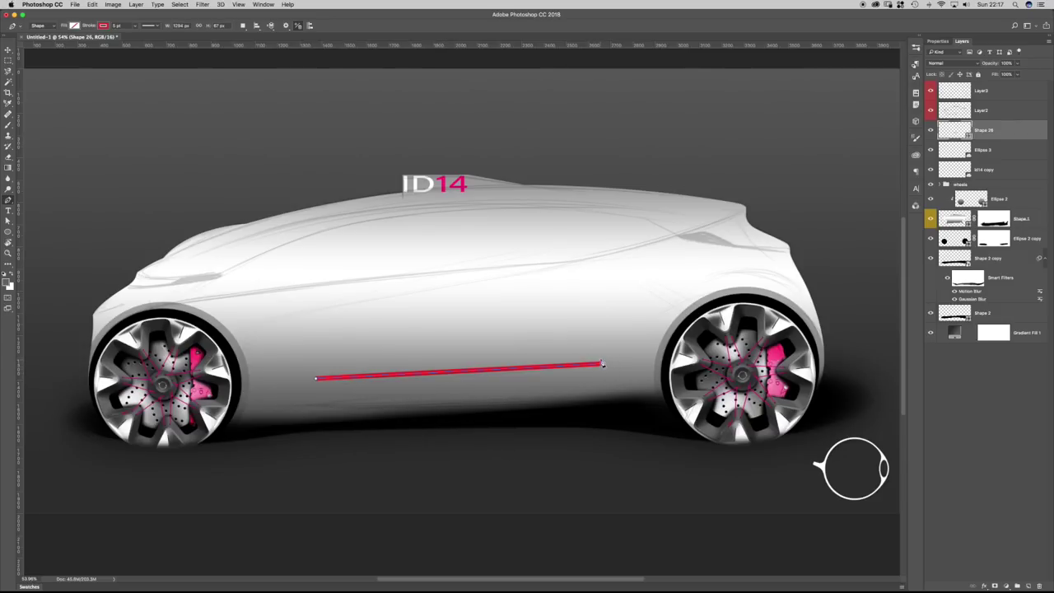
key(a)
key(super+space)
click(416, 391)
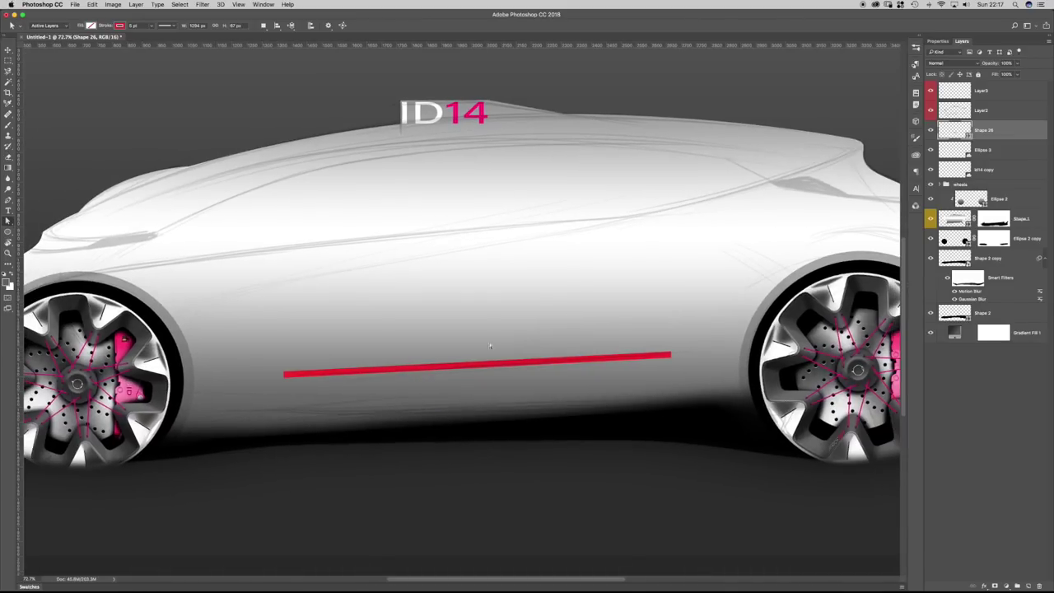
drag(430, 327, 751, 425)
drag(957, 138, 963, 203)
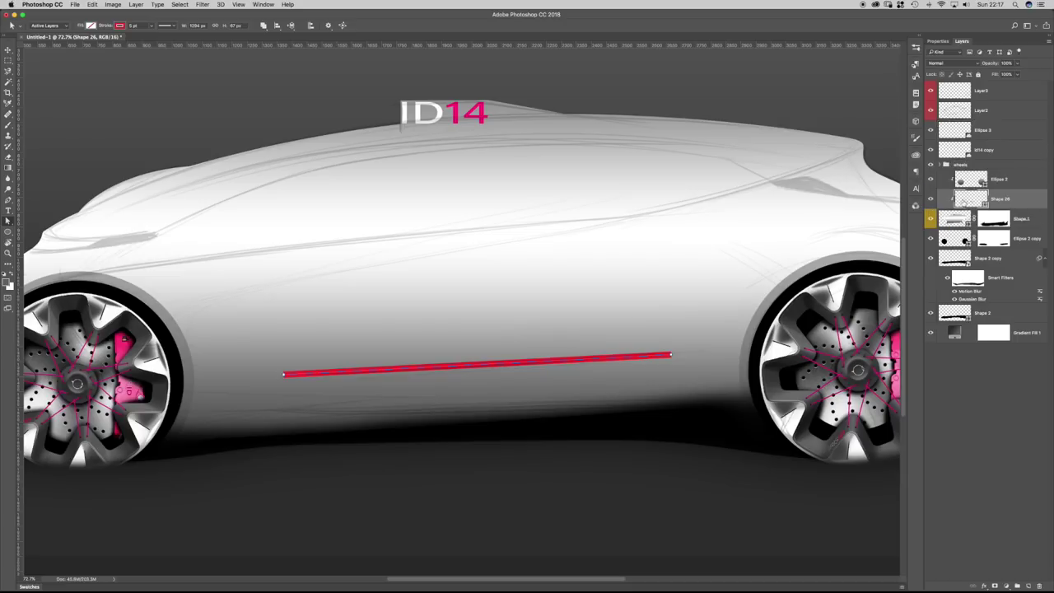
Set the stroke of the lower door line to black with round caps.
click(121, 25)
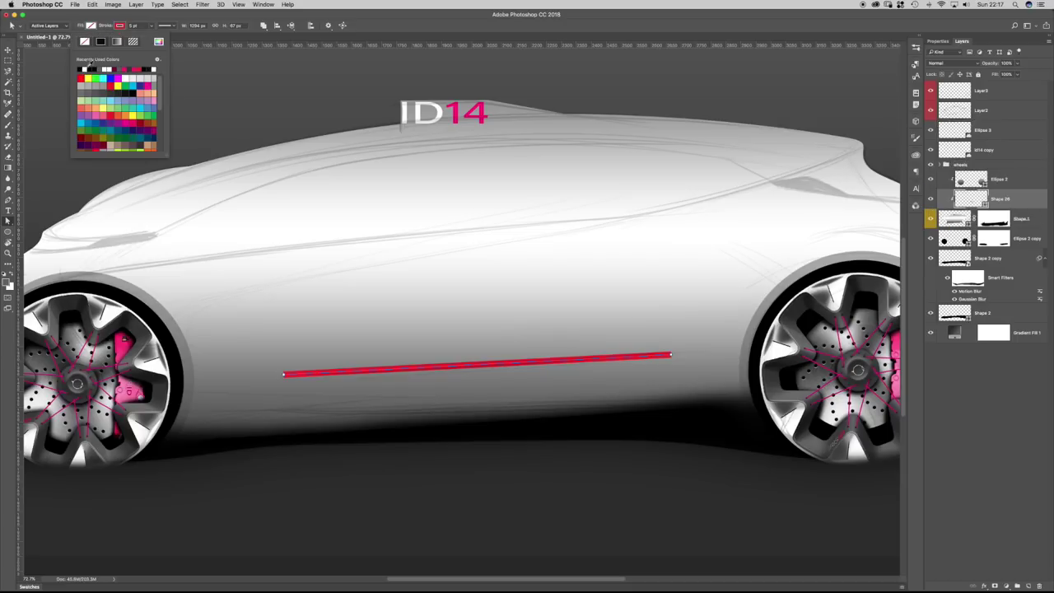
click(84, 68)
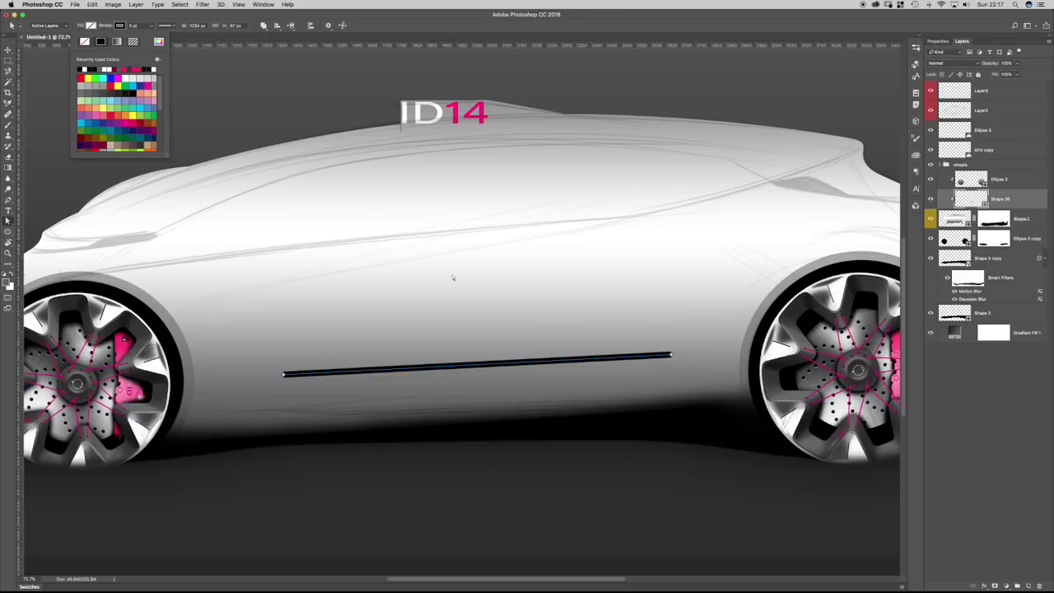
click(165, 28)
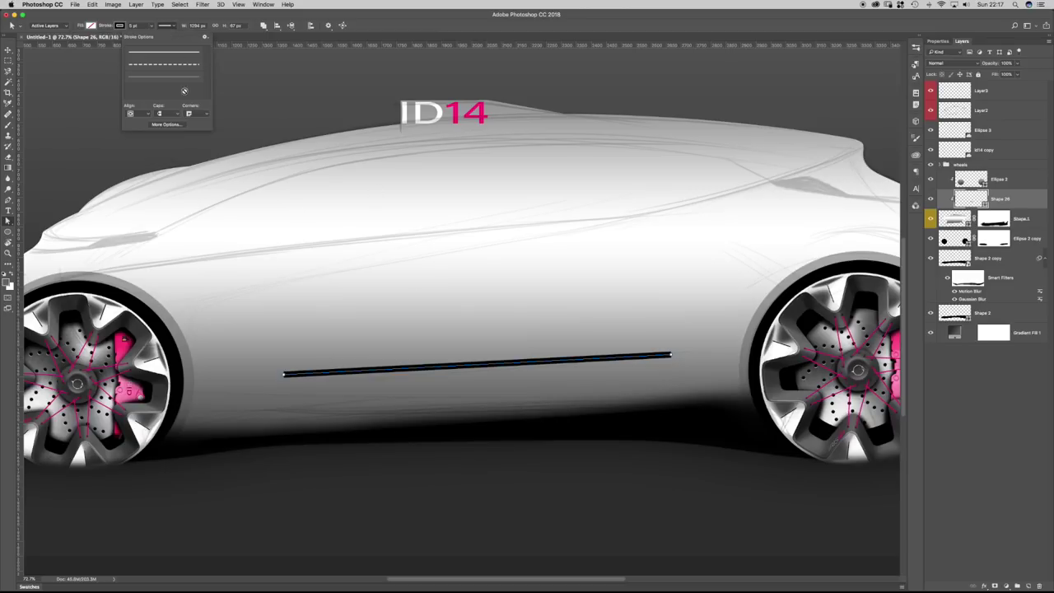
click(140, 113)
click(140, 115)
click(161, 115)
click(164, 122)
scroll(285, 377, up, 5)
scroll(334, 387, up, 1)
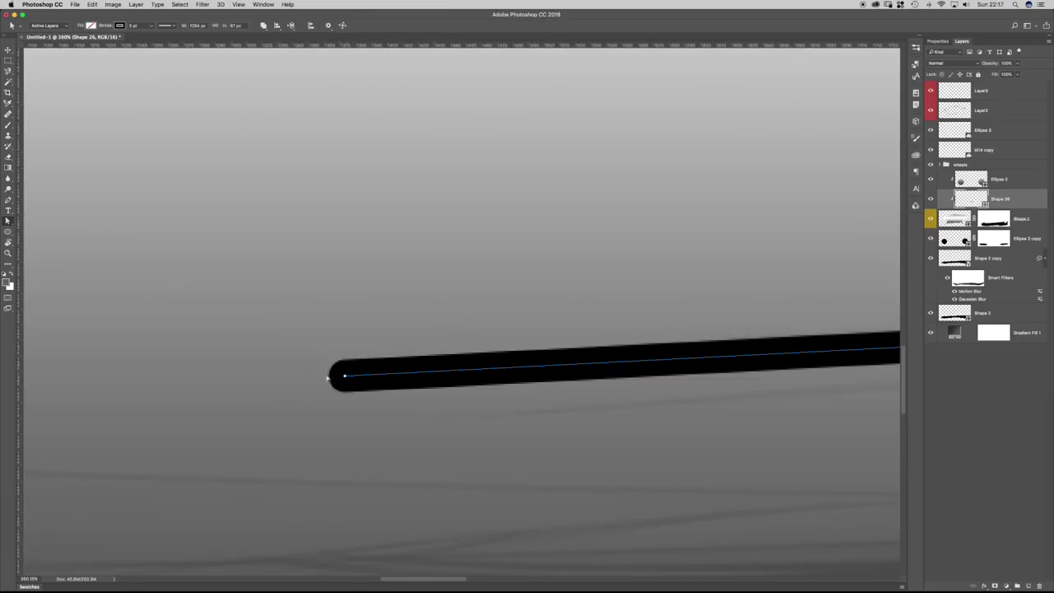
Set the door line's stroke caps back to butt and apply the dashed line preset.
click(165, 25)
click(163, 112)
click(165, 111)
click(163, 113)
click(165, 124)
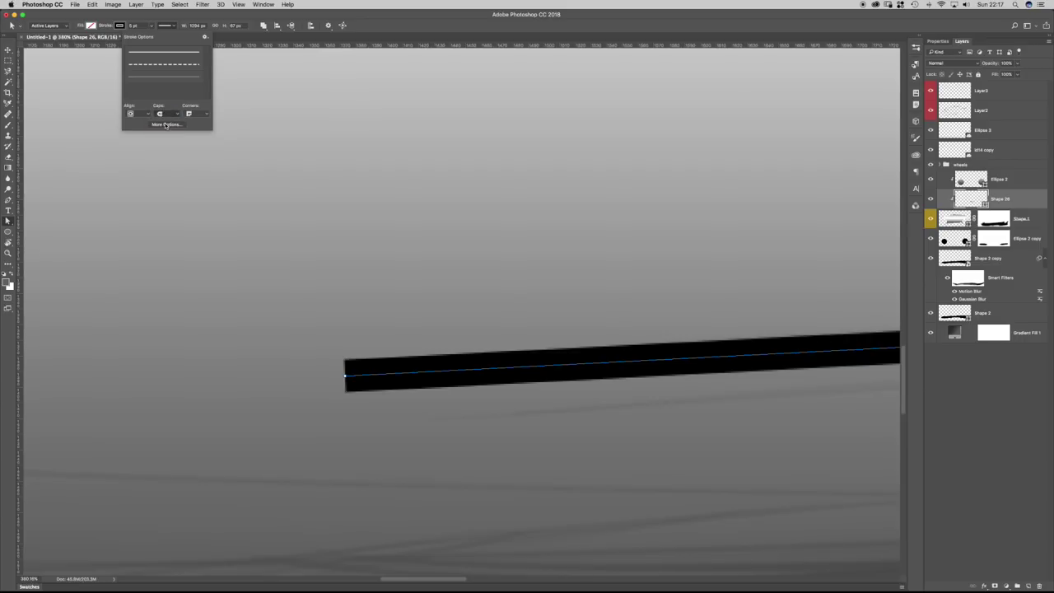
click(153, 65)
scroll(549, 150, down, 5)
drag(565, 158, 218, 252)
Give the dashed door line round stroke caps.
click(164, 25)
click(159, 113)
click(158, 117)
click(159, 114)
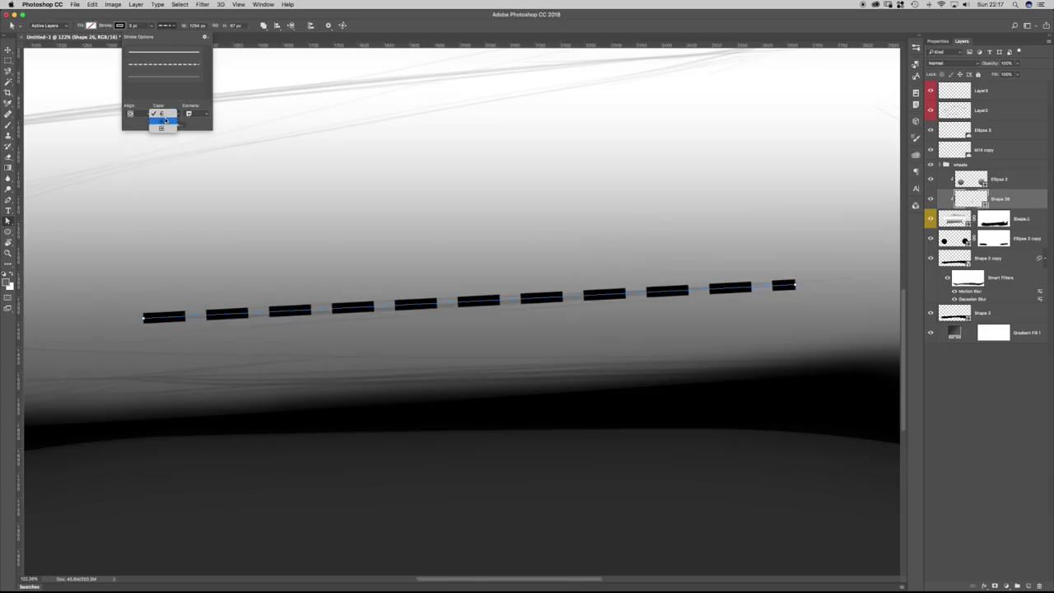
click(162, 123)
Try a dash length of 50 for the door line's stroke, then set it to 30.
click(162, 124)
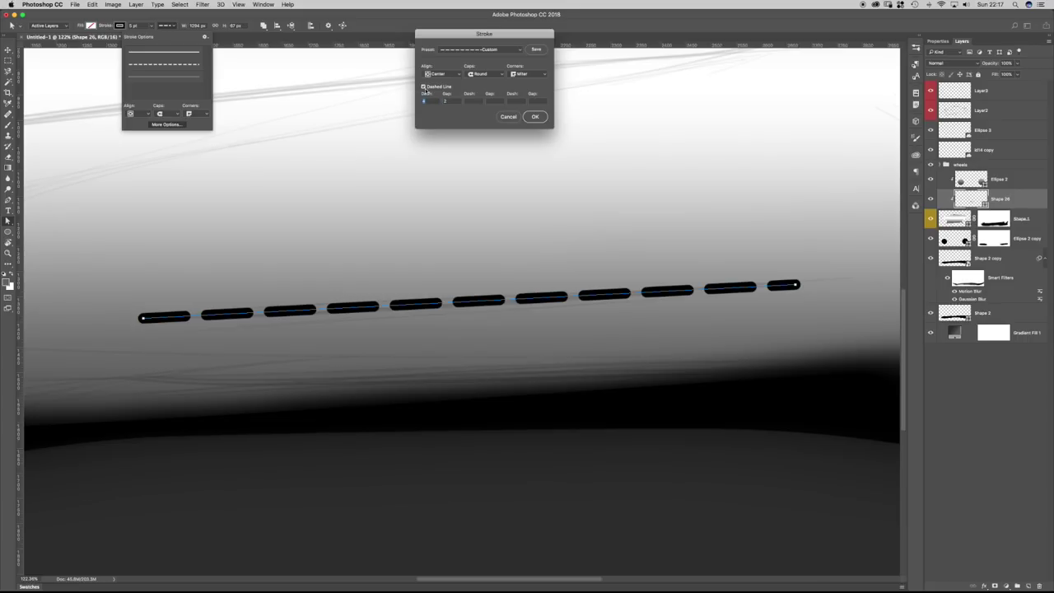
text(50)
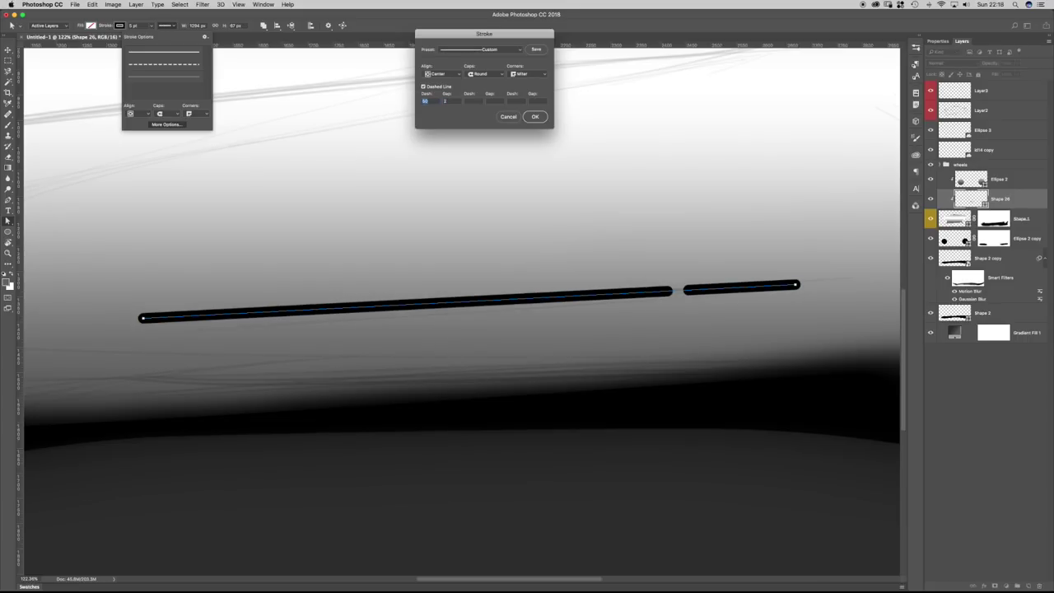
text(302030)
key(Return)
click(166, 124)
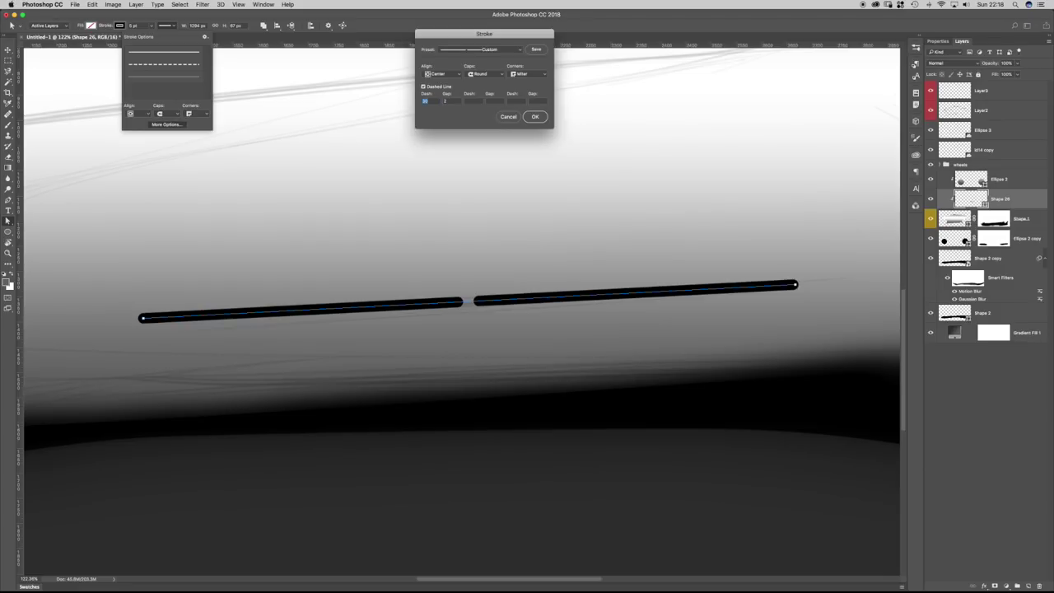
key(Return)
Set the dashed door line's stroke width to 3 pt.
key(super+space)
drag(554, 225, 466, 224)
key(Return)
mouse_move(535, 310)
mouse_down()
mouse_move(494, 310)
mouse_move(577, 310)
mouse_up()
scroll(871, 498, down, 1)
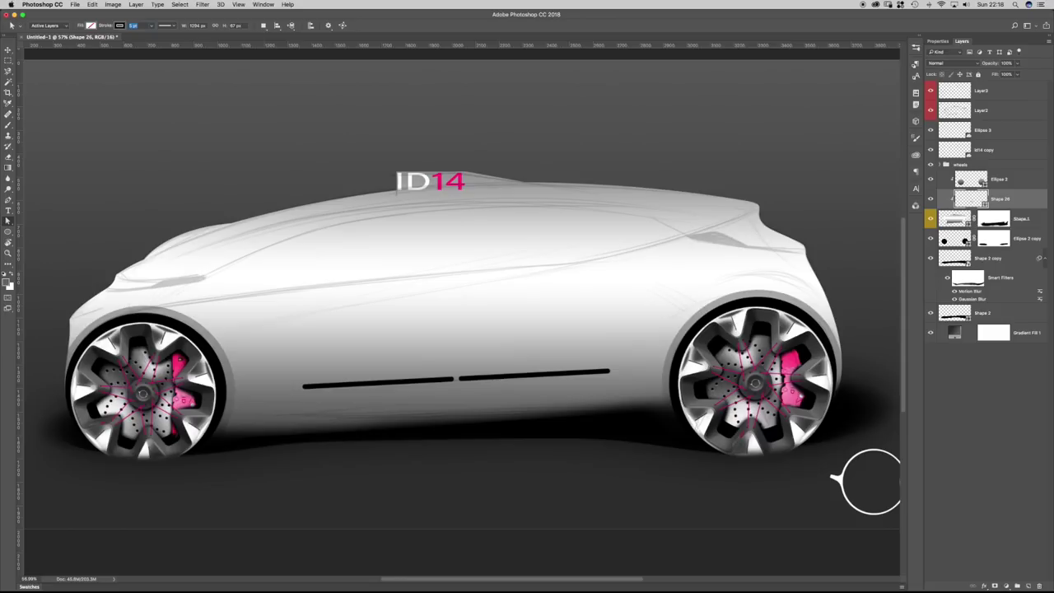
key(Return)
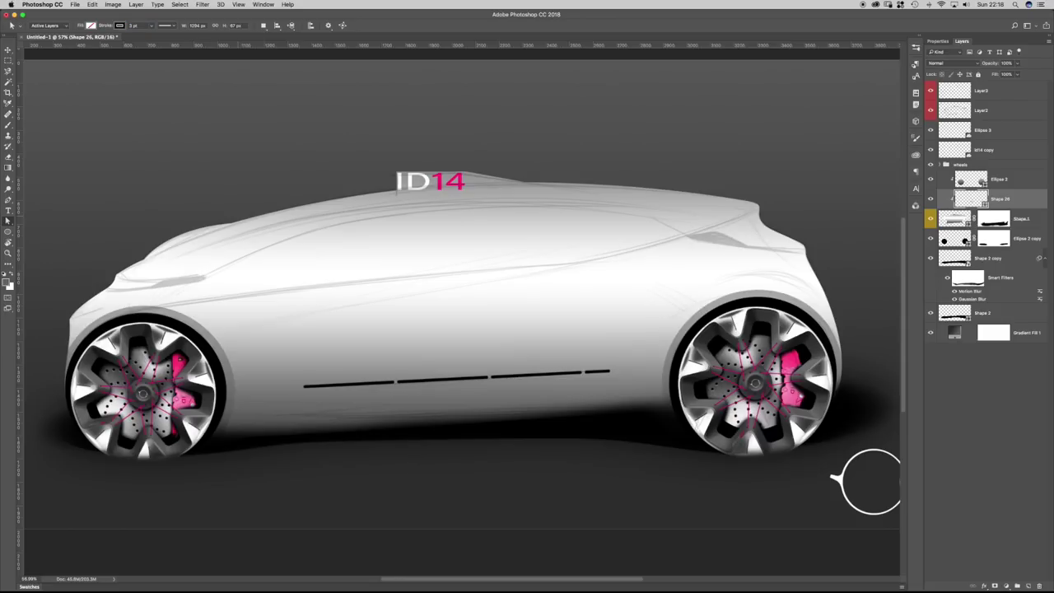
Lengthen the door line's stroke dashes until the line splits into two equal segments with a single gap.
drag(438, 393, 522, 393)
drag(749, 328, 797, 363)
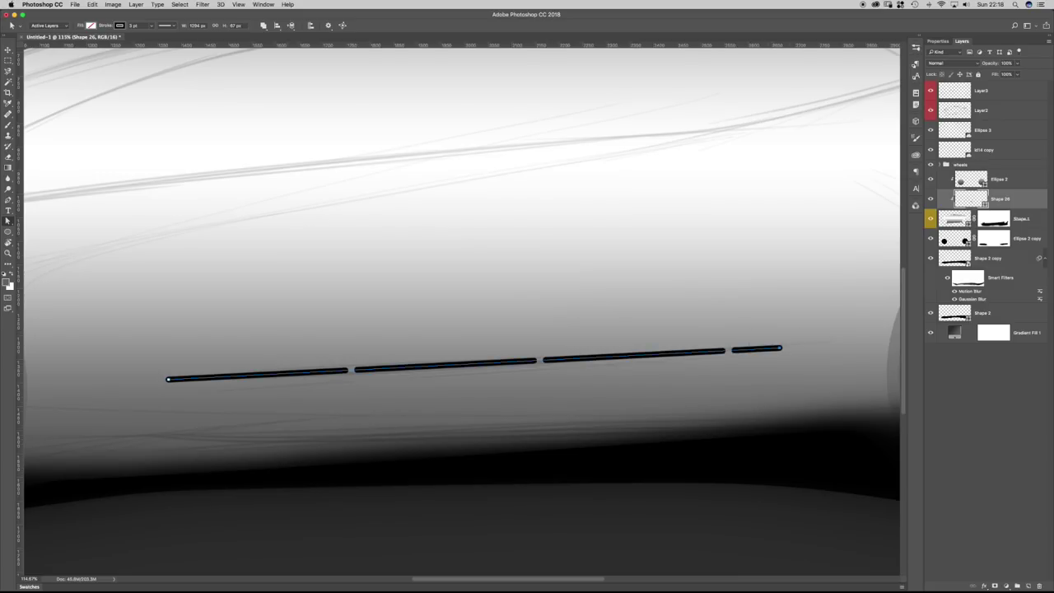
click(167, 26)
click(166, 124)
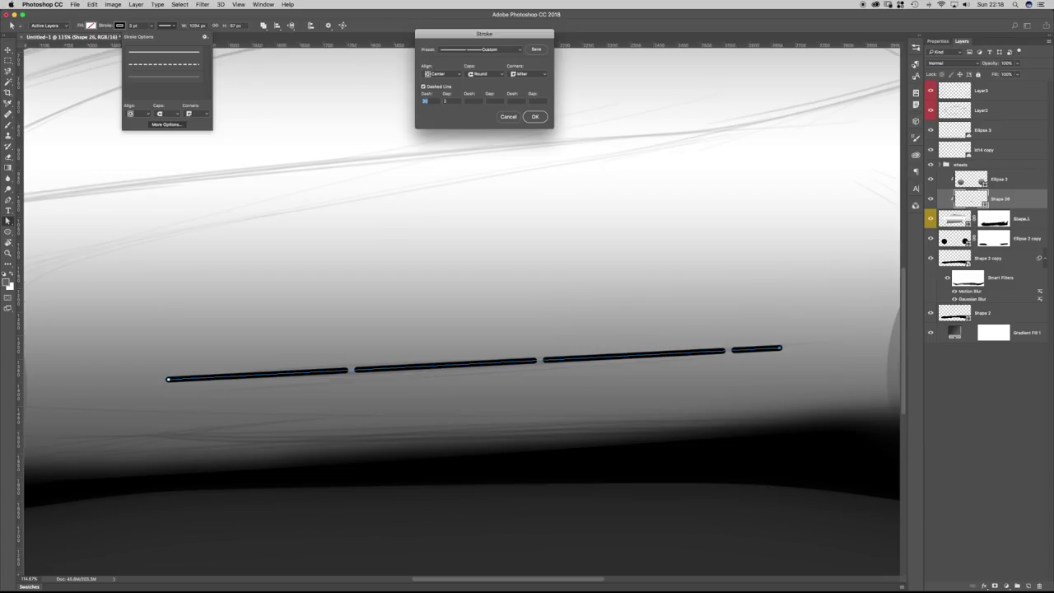
text(40)
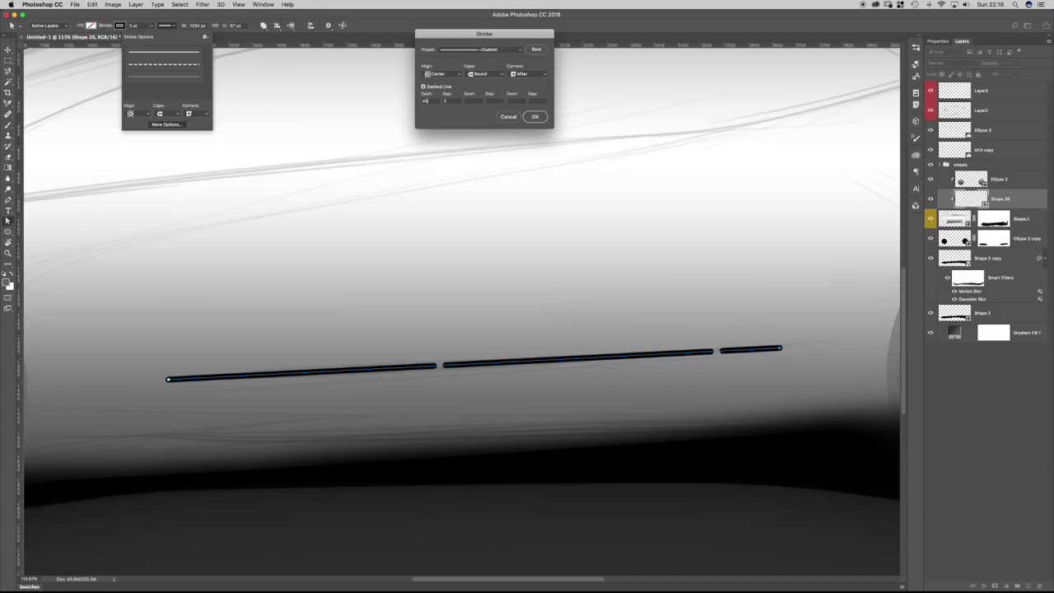
text(45)
key(Return)
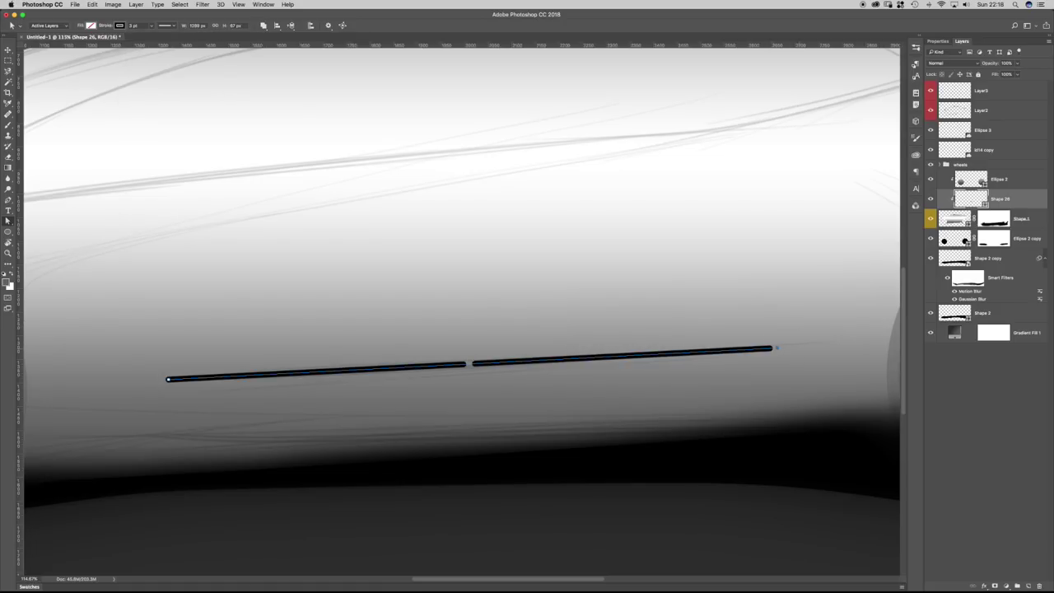
key(Return)
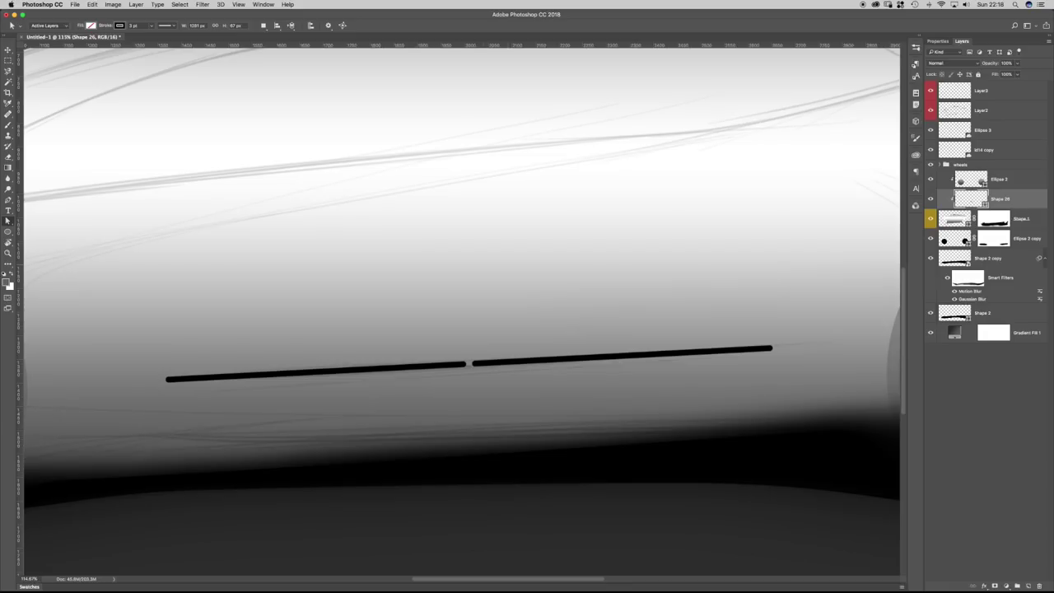
Add an anchor point midway along each of the door line's two segments and shift both slightly downward.
scroll(533, 297, down, 5)
key(s)
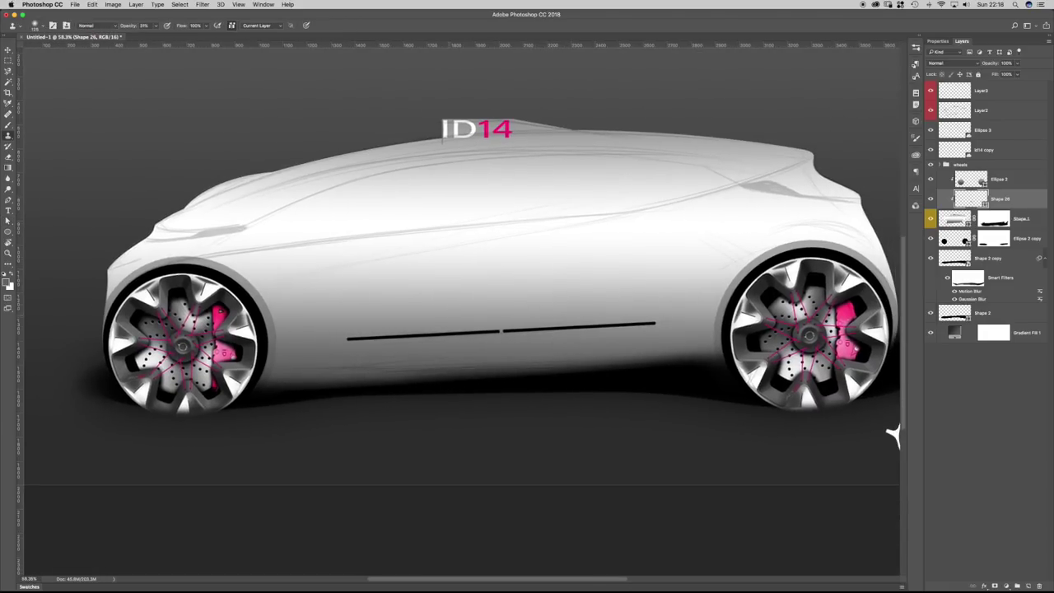
click(893, 437)
key(Return)
key(a)
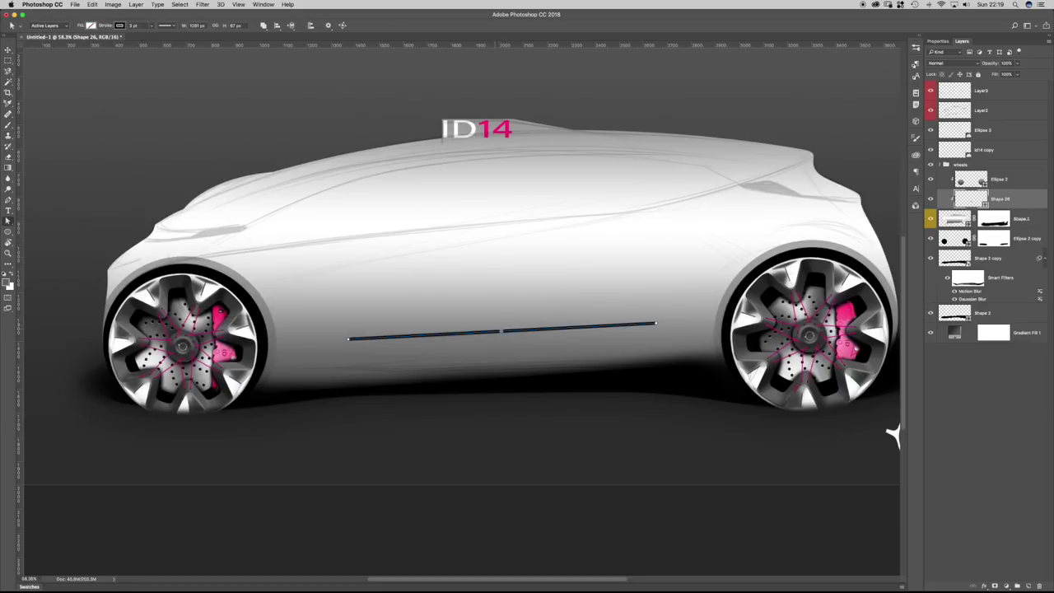
key(p)
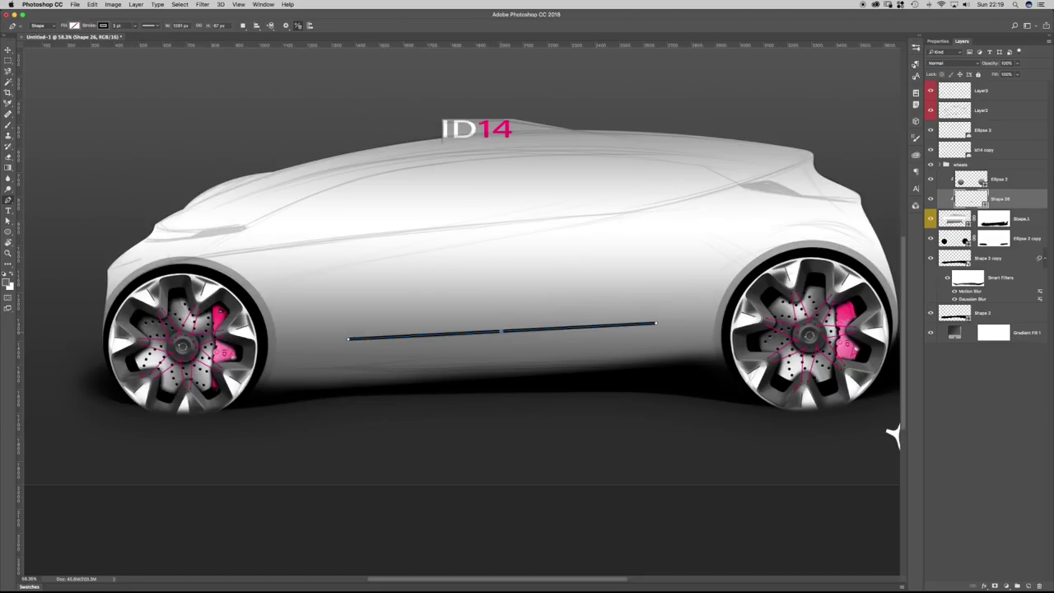
key(a)
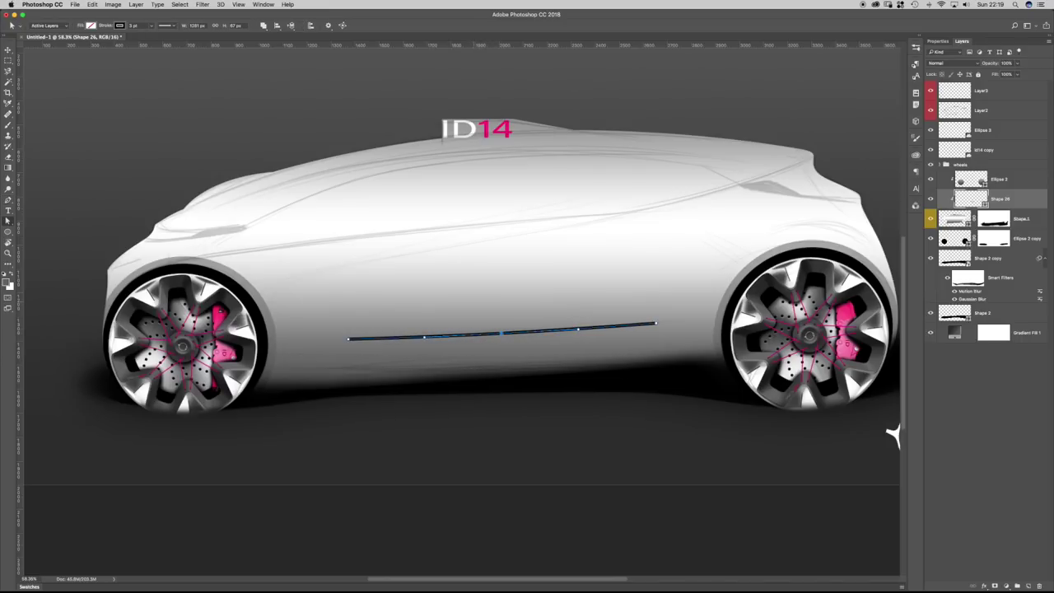
Nudge the door line's front end anchor slightly down and its rear end anchor slightly up.
key(Down)
key(Down)
key(Down)
key(Down)
key(Return)
drag(627, 300, 671, 335)
key(Up)
key(Up)
key(Return)
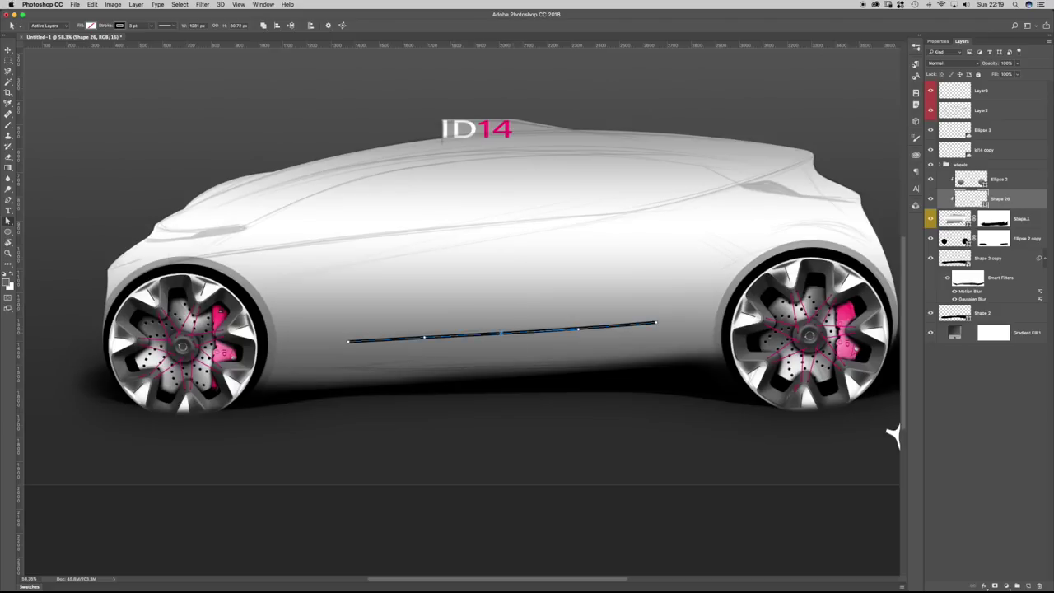
scroll(576, 333, up, 3)
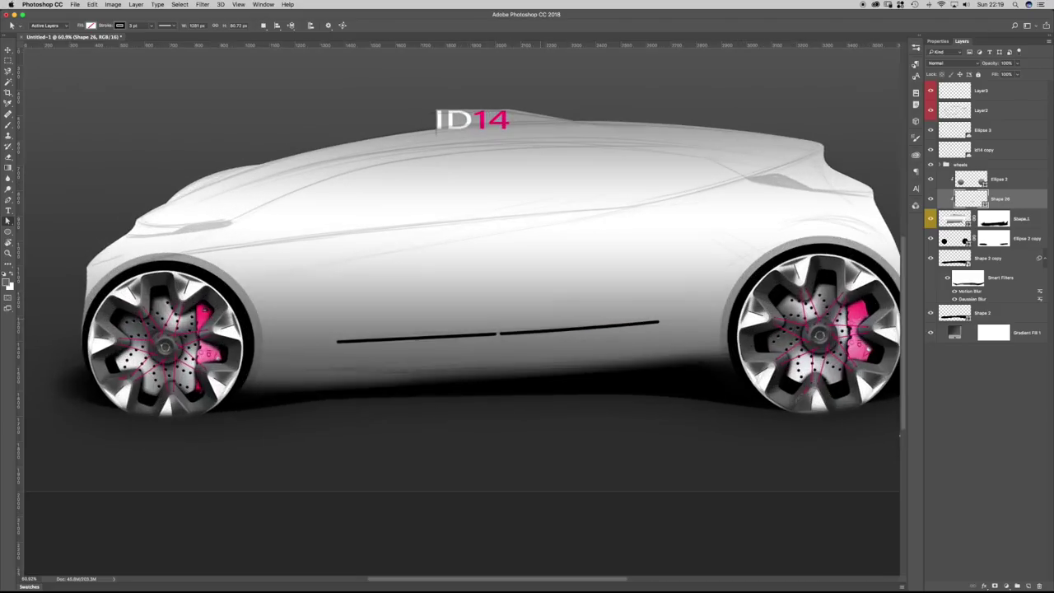
right_click(1030, 198)
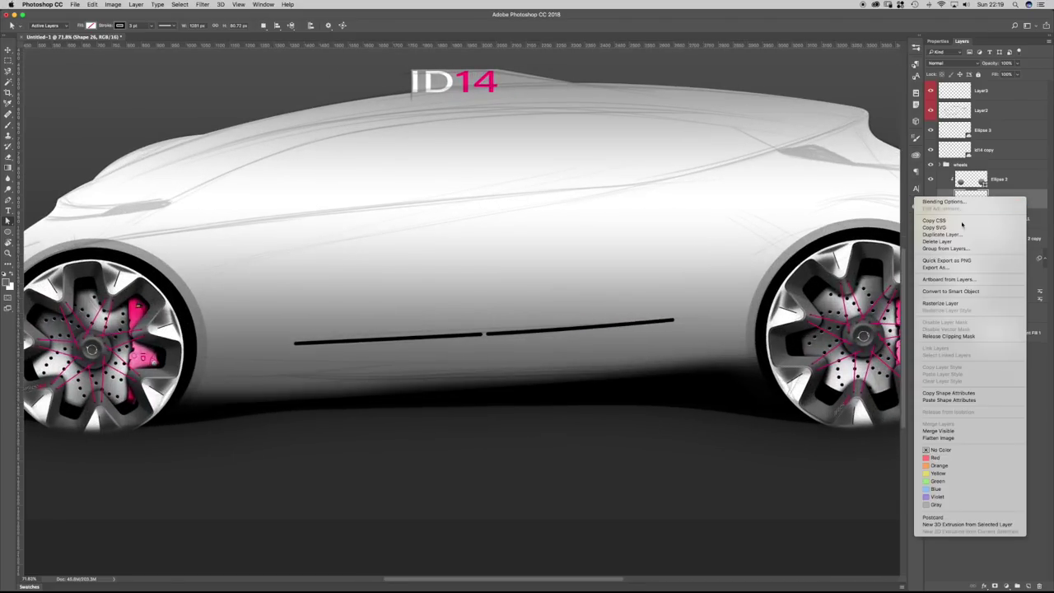
click(1029, 199)
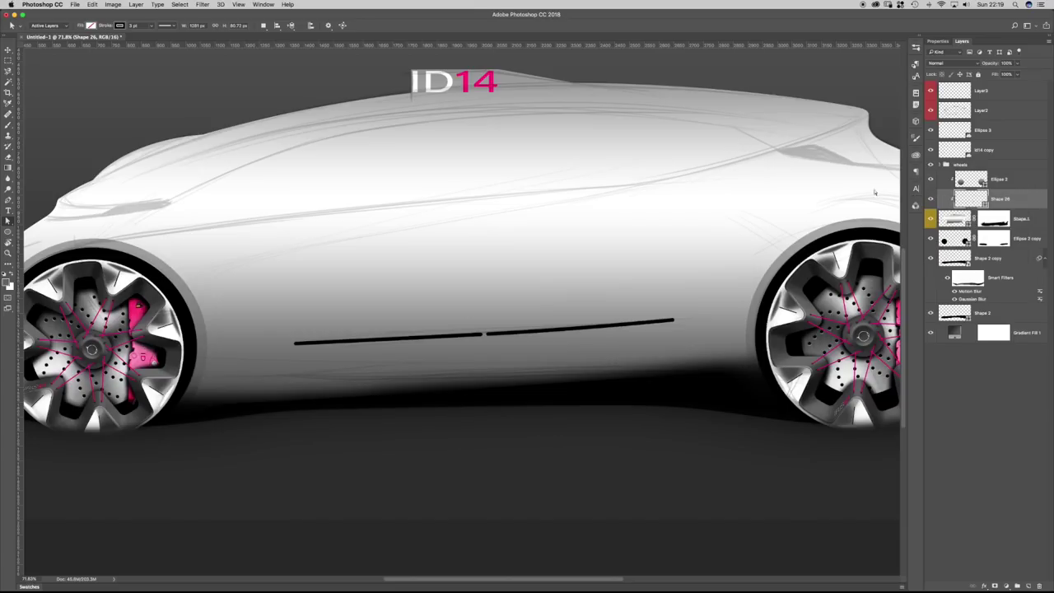
Apply a downward Outer Bevel to the door line layer, reducing the bevel size and setting soften to 1 px.
double_click(1027, 199)
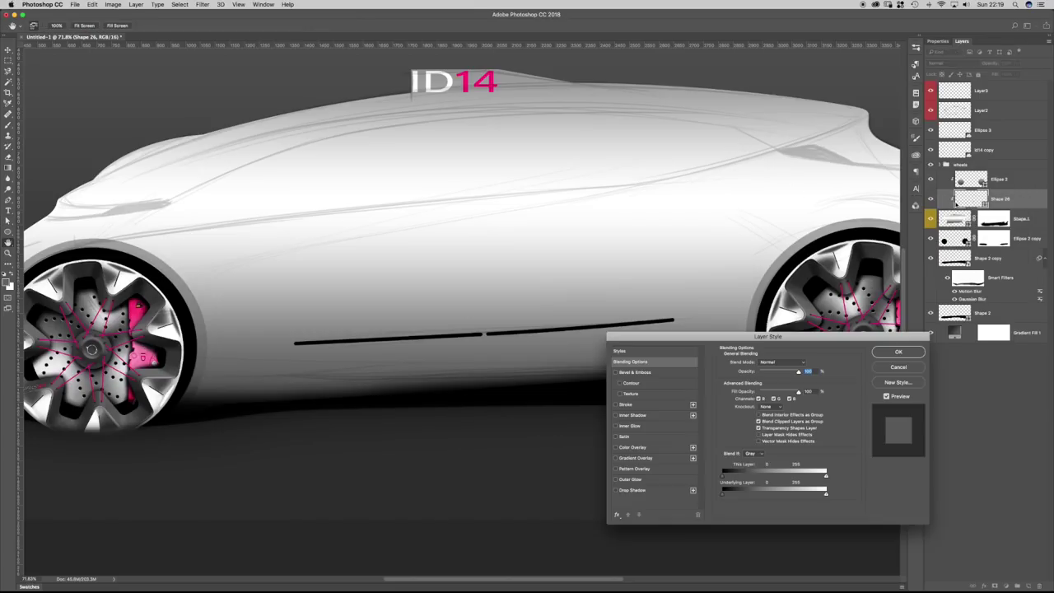
click(616, 373)
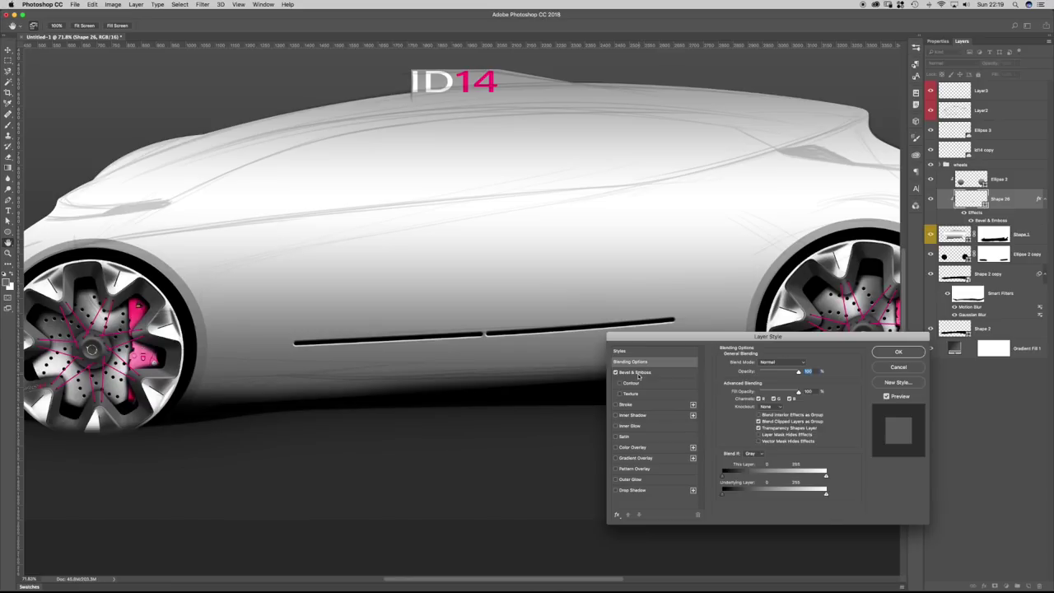
click(641, 372)
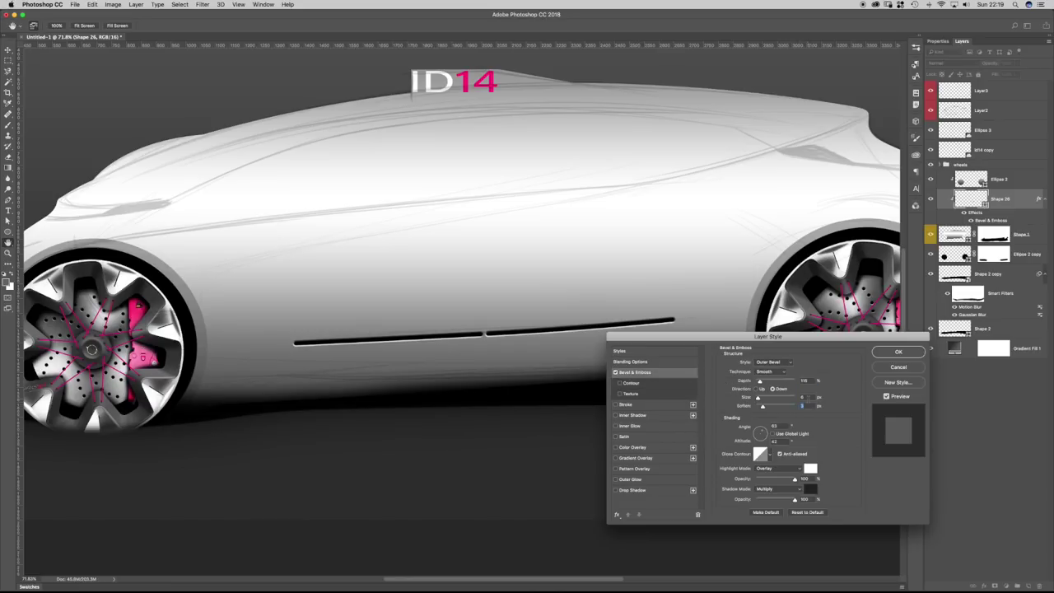
key(Down)
key(Down)
key(Down)
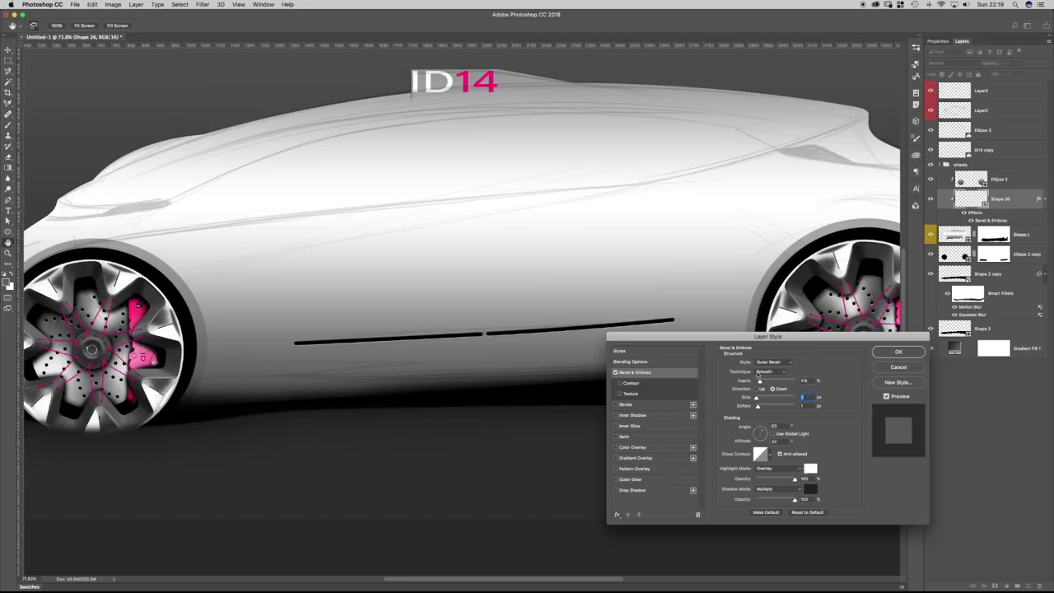
key(Return)
scroll(420, 356, down, 2)
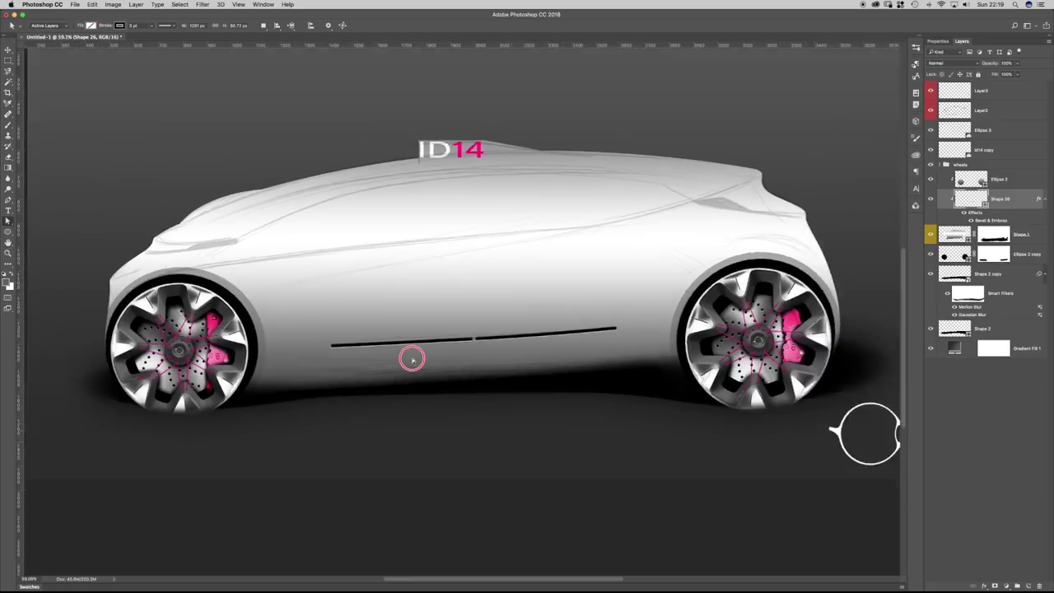
scroll(441, 352, up, 2)
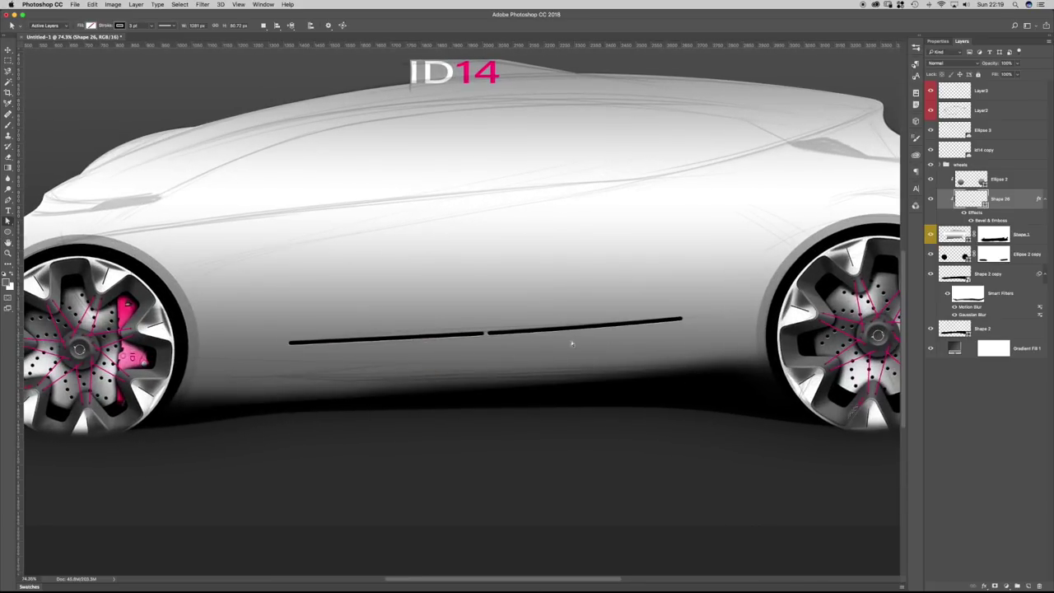
Add a new layer clipped to the body, directly above the body shape and below the door line.
click(1018, 424)
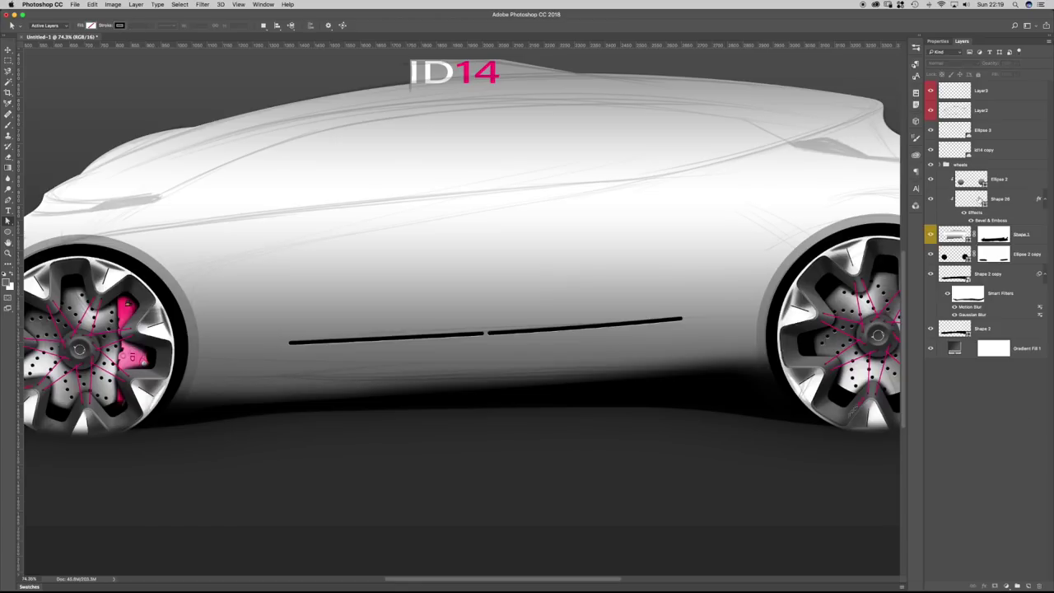
click(972, 204)
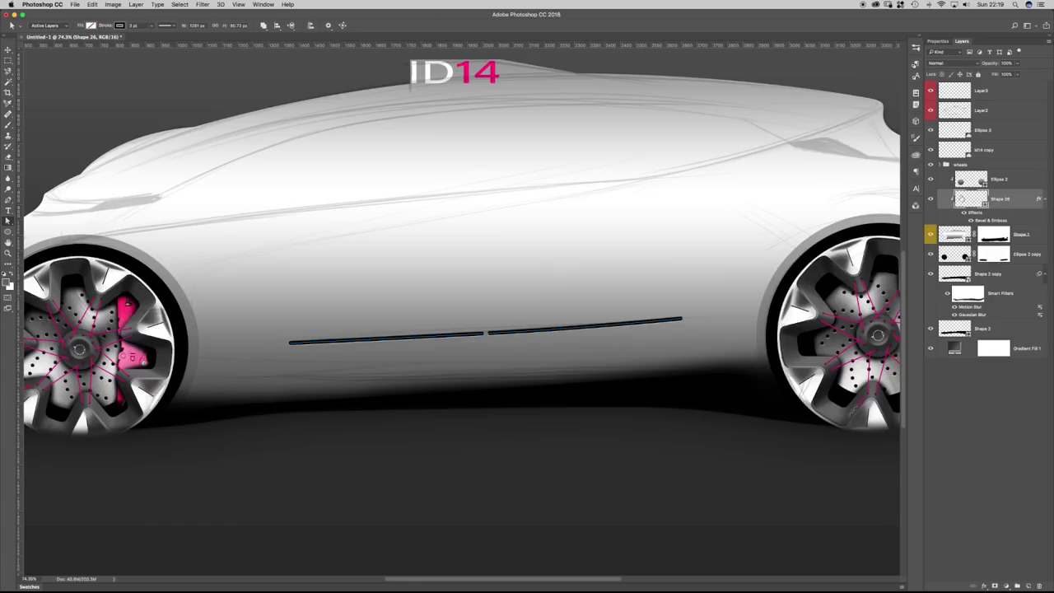
click(968, 177)
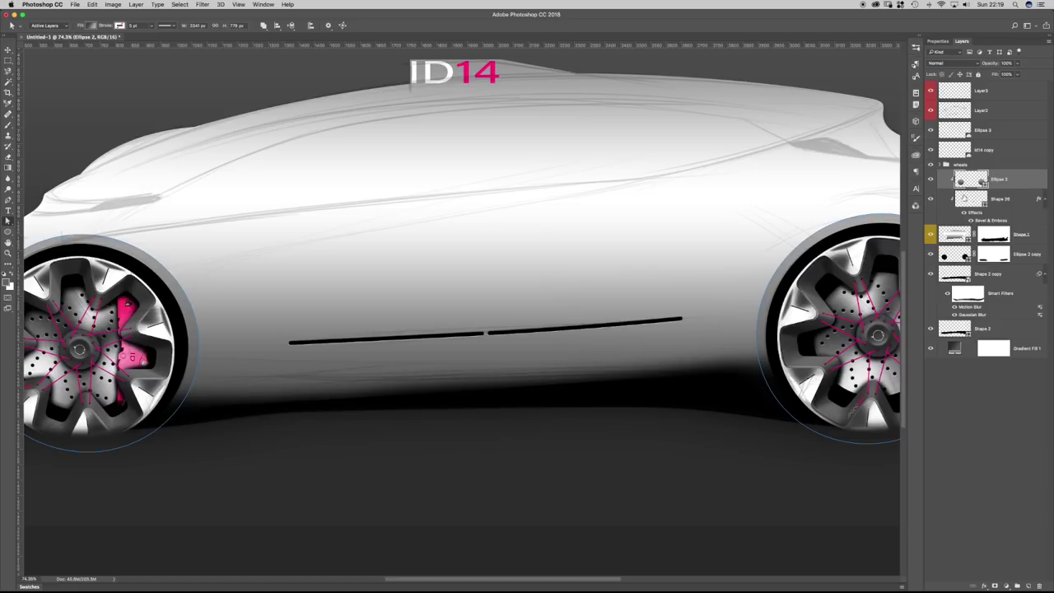
click(961, 205)
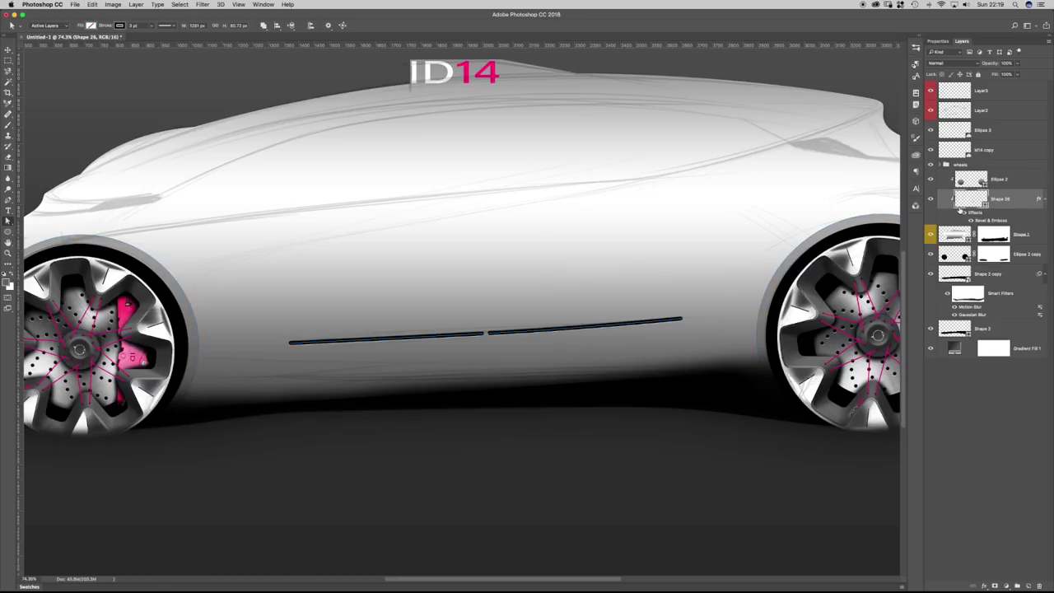
click(953, 235)
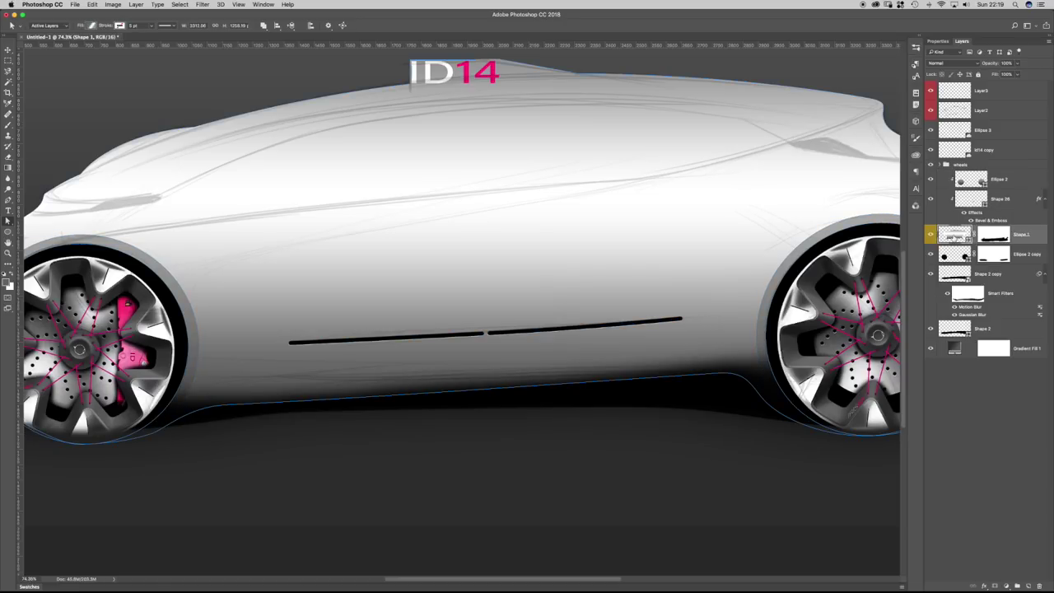
click(1028, 584)
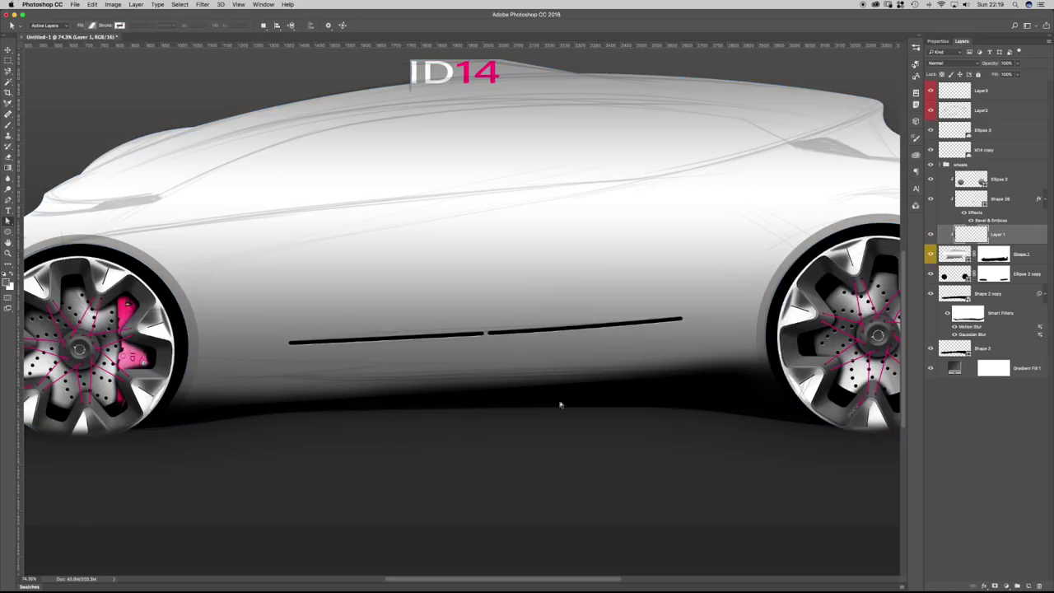
Brush soft gray shading along the body's lower side between the wheels on the new clipped layer.
key(b)
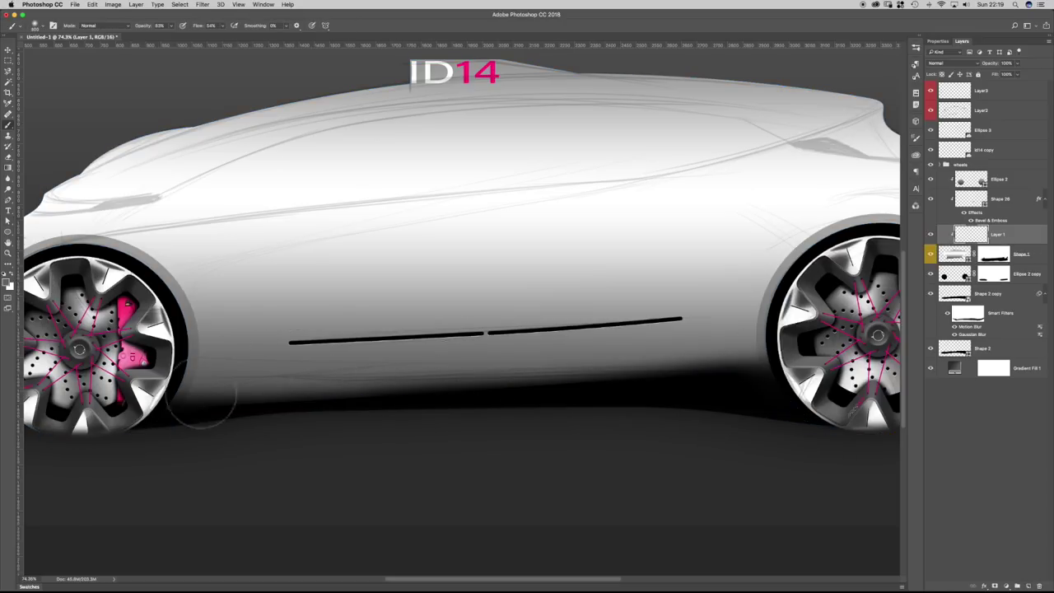
key(bracketleft)
key(bracketright)
key(bracketright)
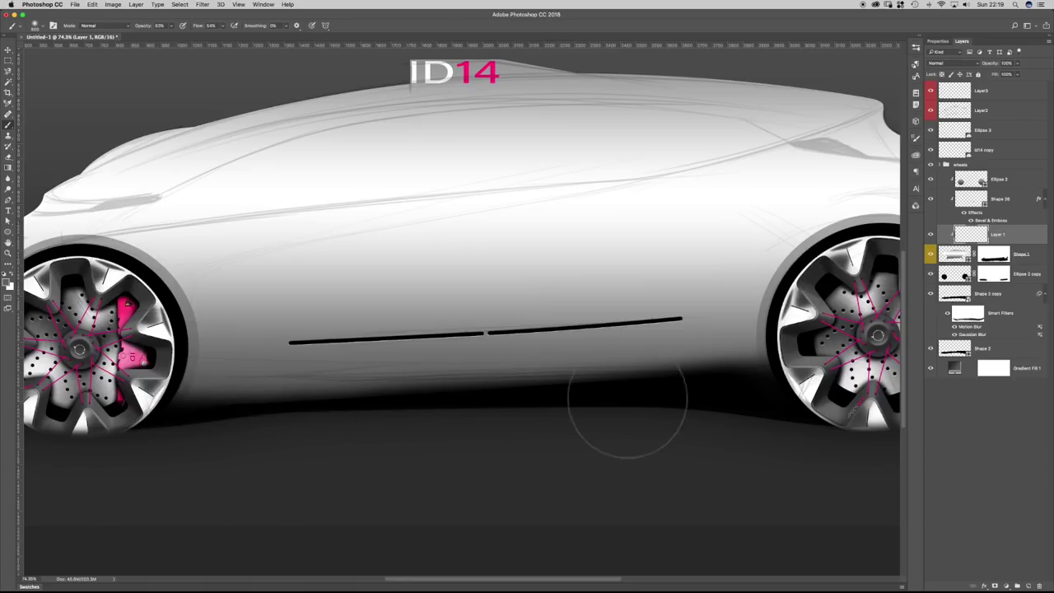
mouse_move(819, 411)
mouse_down()
mouse_move(445, 377)
mouse_move(996, 423)
mouse_move(424, 413)
mouse_up()
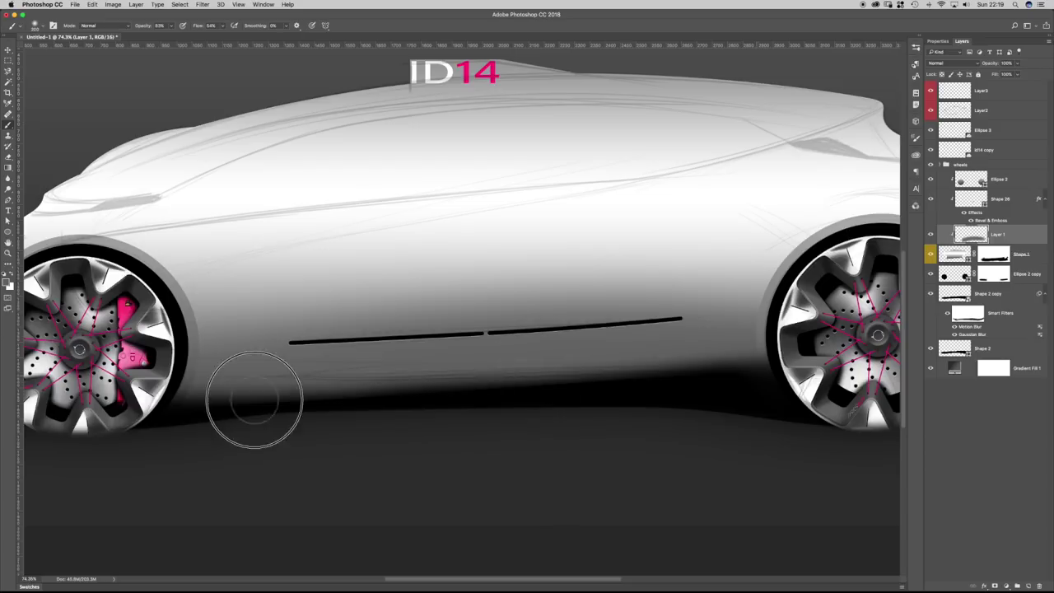
click(958, 253)
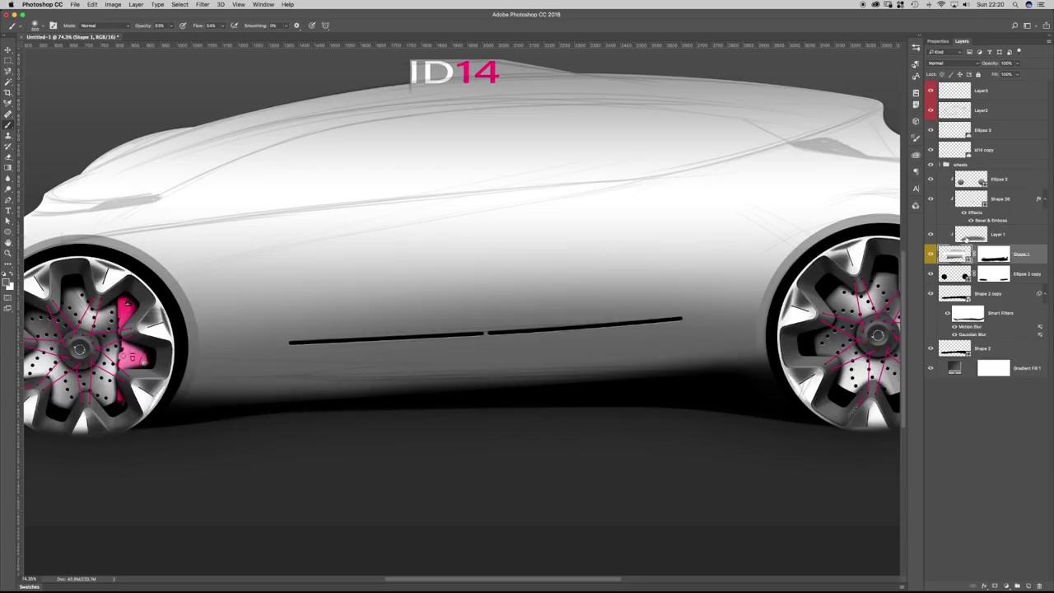
click(973, 236)
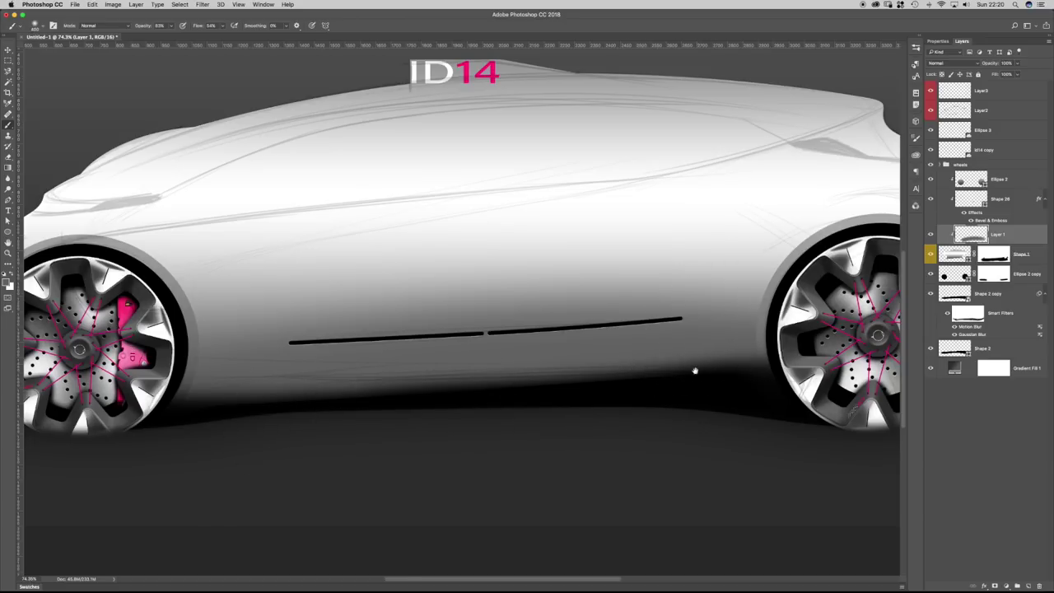
Shade the body's rear end and front end with a larger soft brush.
drag(697, 370, 579, 423)
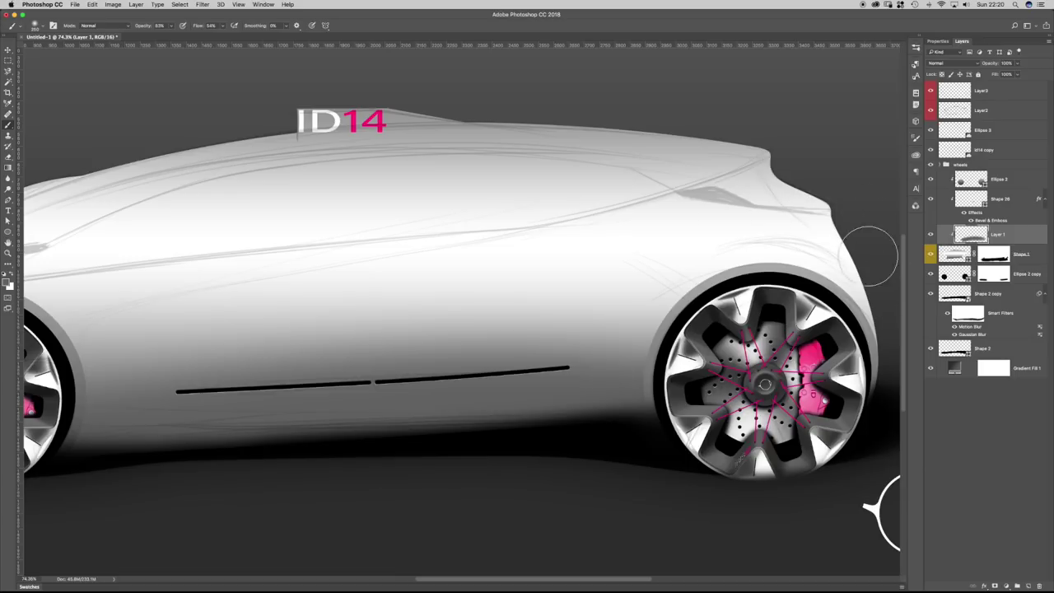
key(bracketright)
key(bracketright)
mouse_move(853, 261)
mouse_down()
mouse_move(840, 275)
mouse_move(770, 274)
mouse_up()
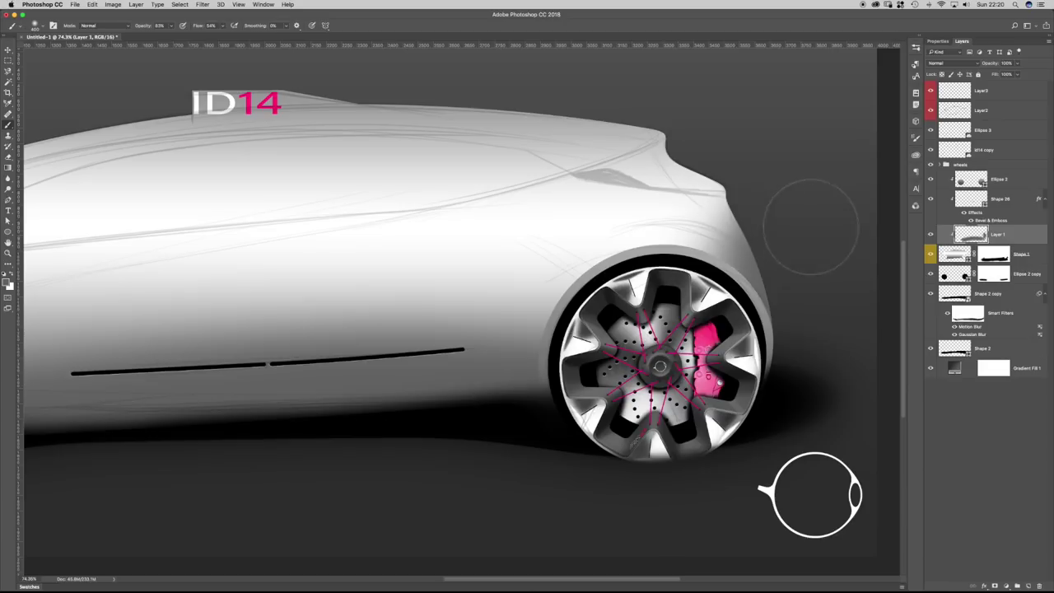
drag(388, 360, 753, 317)
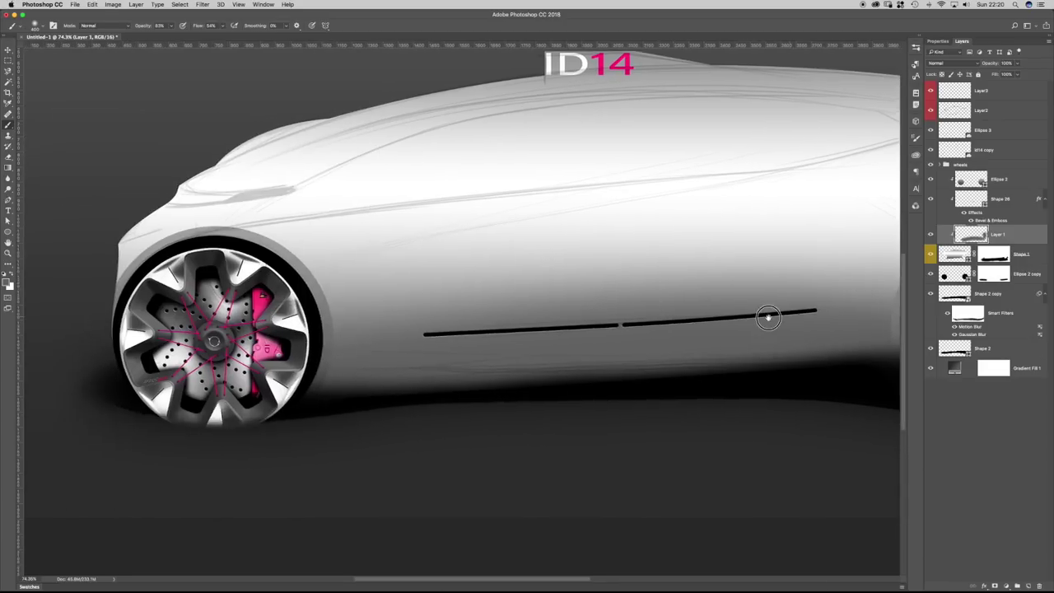
alt+click(174, 334)
mouse_move(100, 290)
mouse_down()
mouse_move(177, 259)
mouse_move(156, 306)
mouse_up()
drag(492, 227, 459, 240)
scroll(614, 224, down, 2)
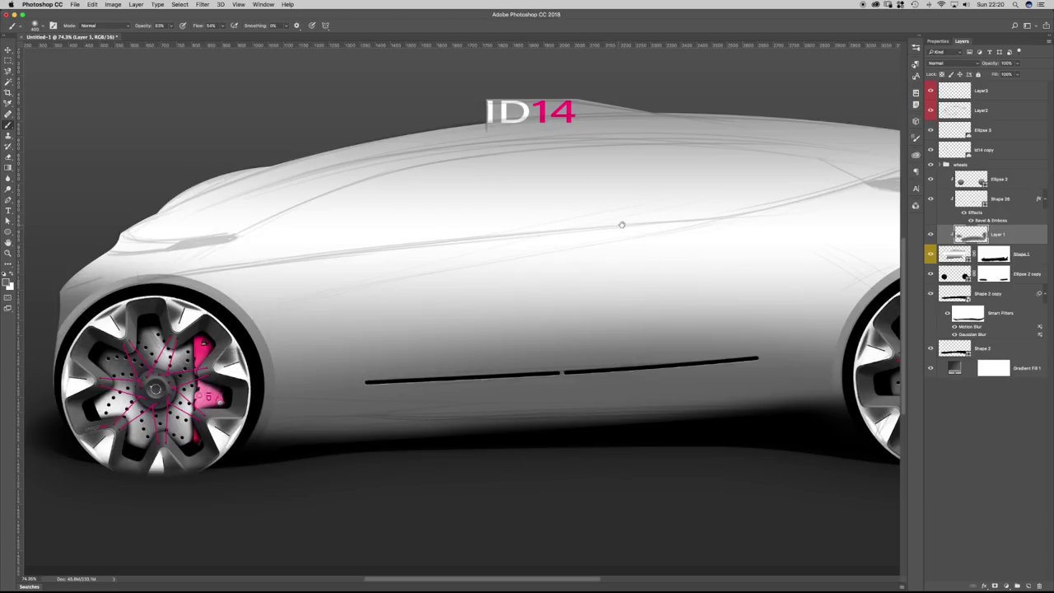
Paint broad soft gray shading over the roof from rear to front and along the body's end contours.
scroll(616, 223, down, 5)
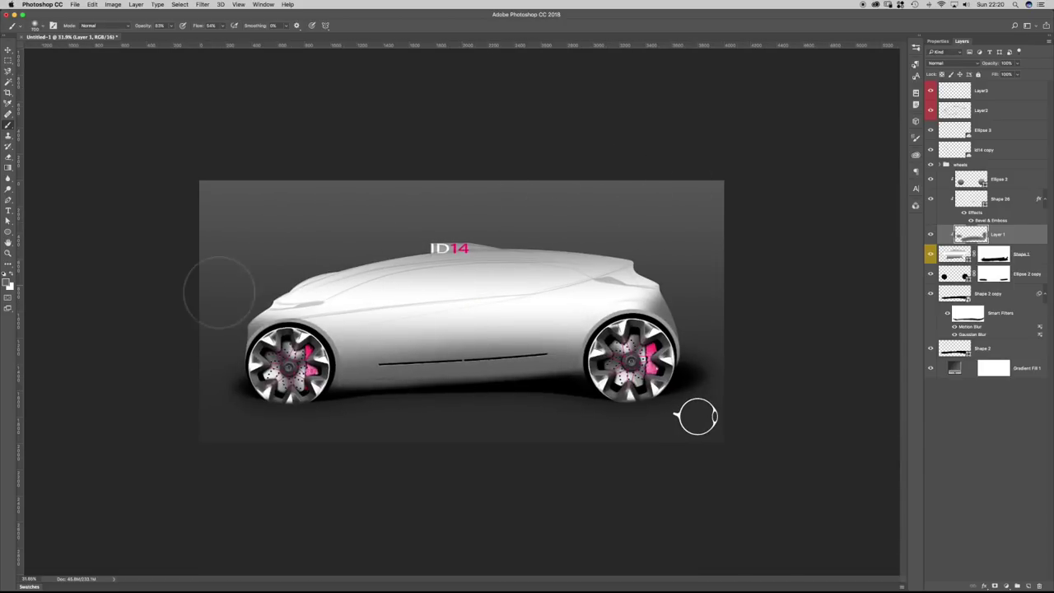
drag(658, 238, 186, 306)
drag(569, 221, 202, 316)
key(bracketleft)
key(bracketleft)
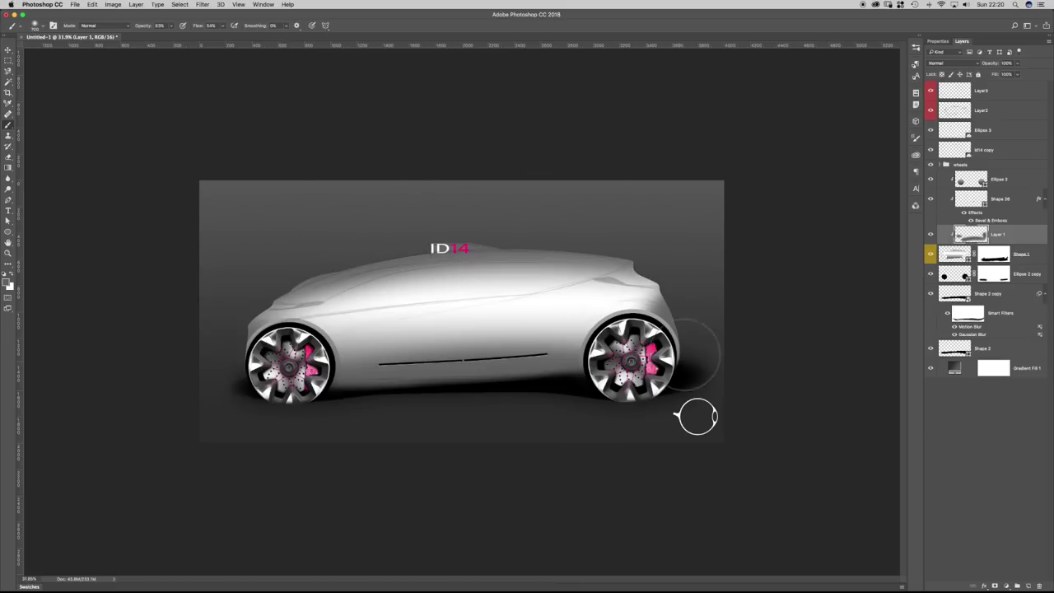
drag(342, 337, 392, 330)
drag(680, 352, 538, 337)
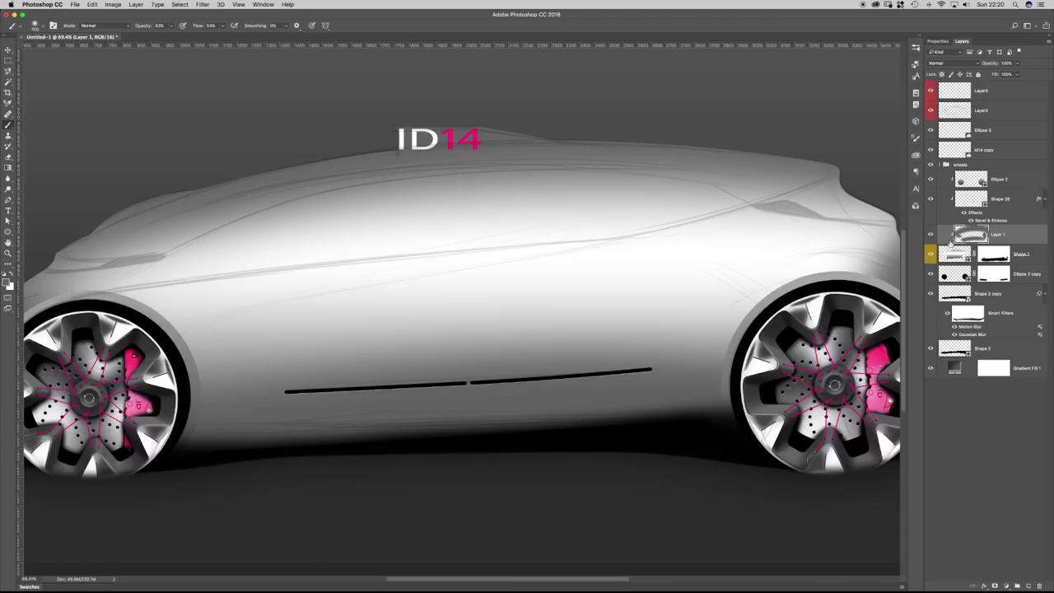
Darken the body shape's gradient fill by sampling darker grays from the gradient ramp for its middle and end color stops.
double_click(955, 255)
click(800, 102)
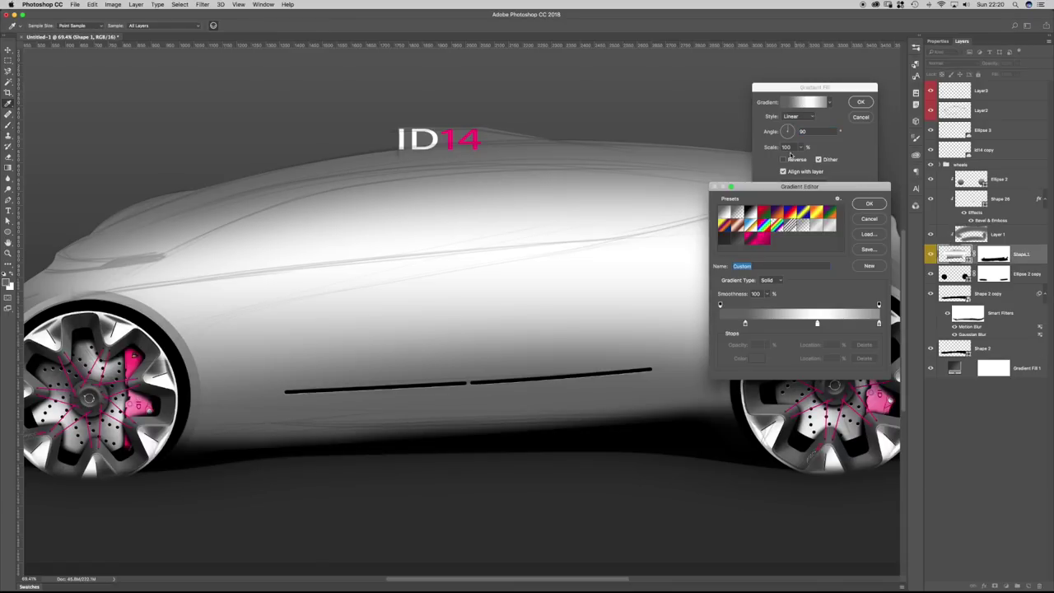
click(817, 322)
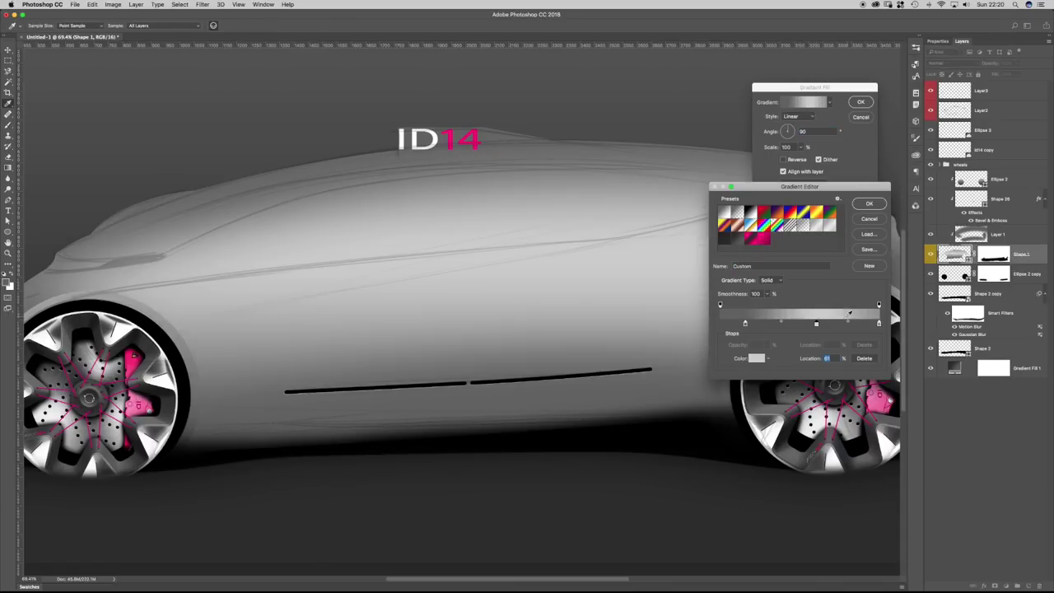
click(852, 313)
click(880, 323)
click(746, 312)
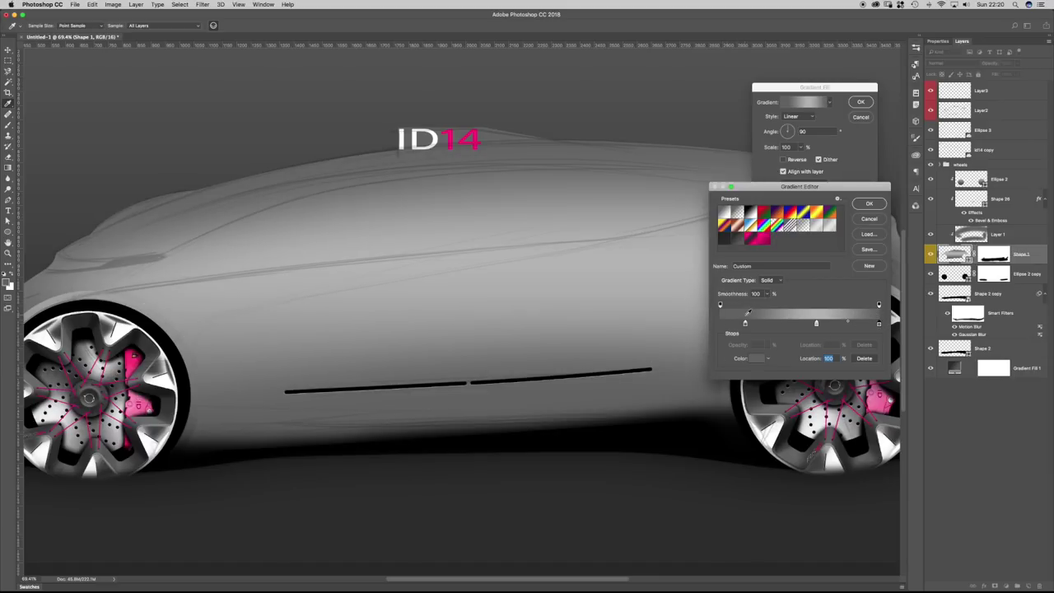
key(Return)
key(Return)
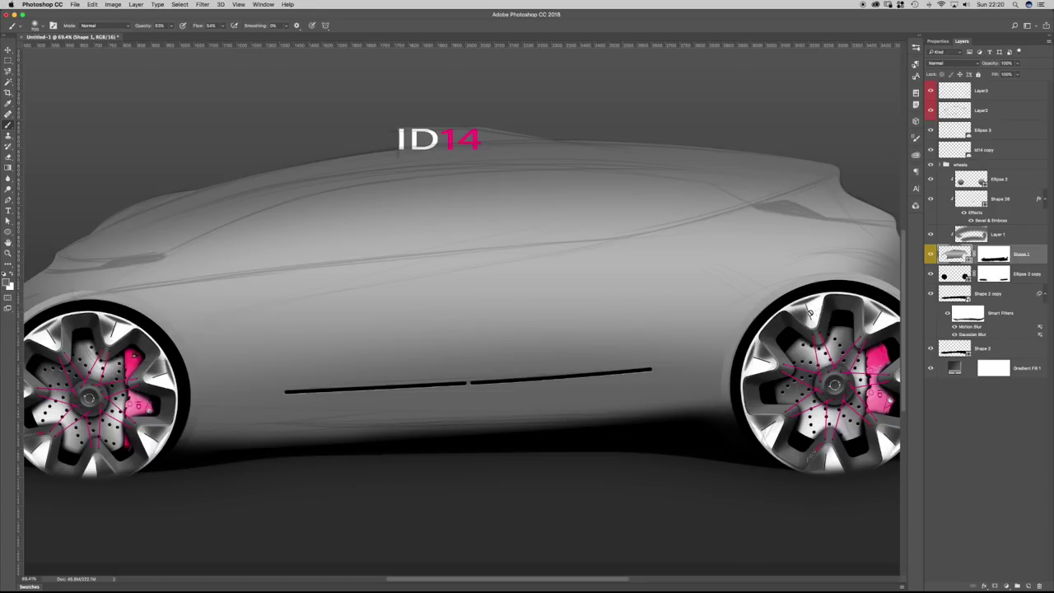
key(a)
click(688, 103)
drag(407, 275, 404, 285)
drag(324, 301, 354, 296)
scroll(353, 297, left, 2)
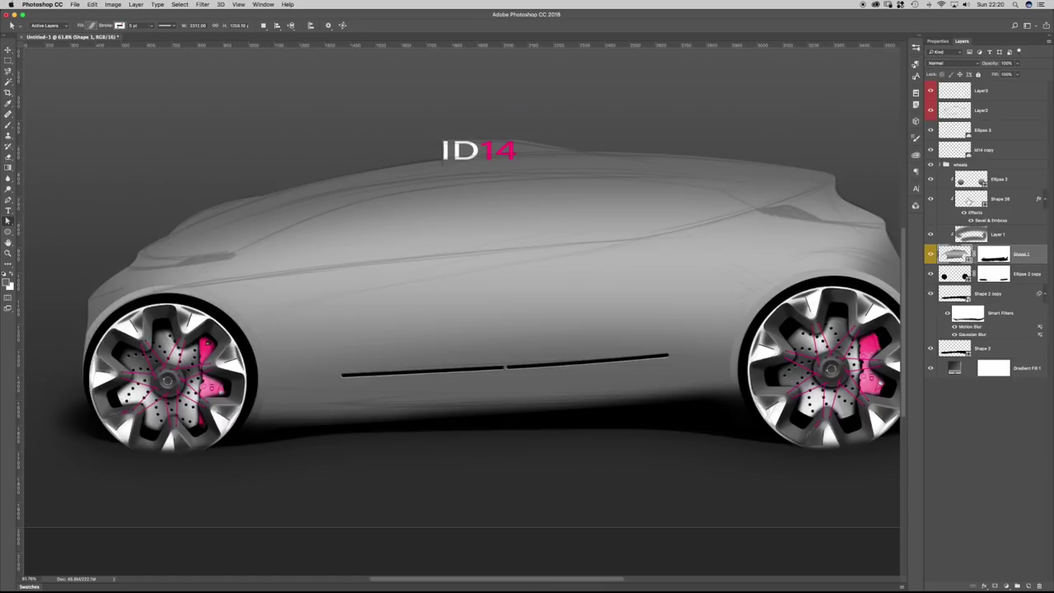
Add another clipped layer above the body shading layer and set the foreground color to dark gray #3d3d3d.
click(969, 199)
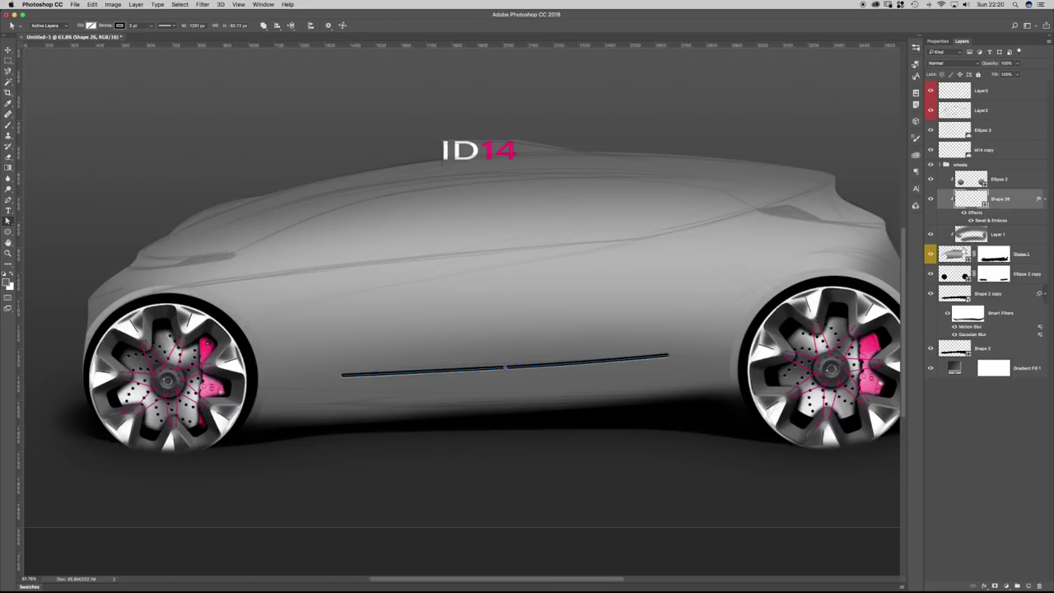
click(971, 235)
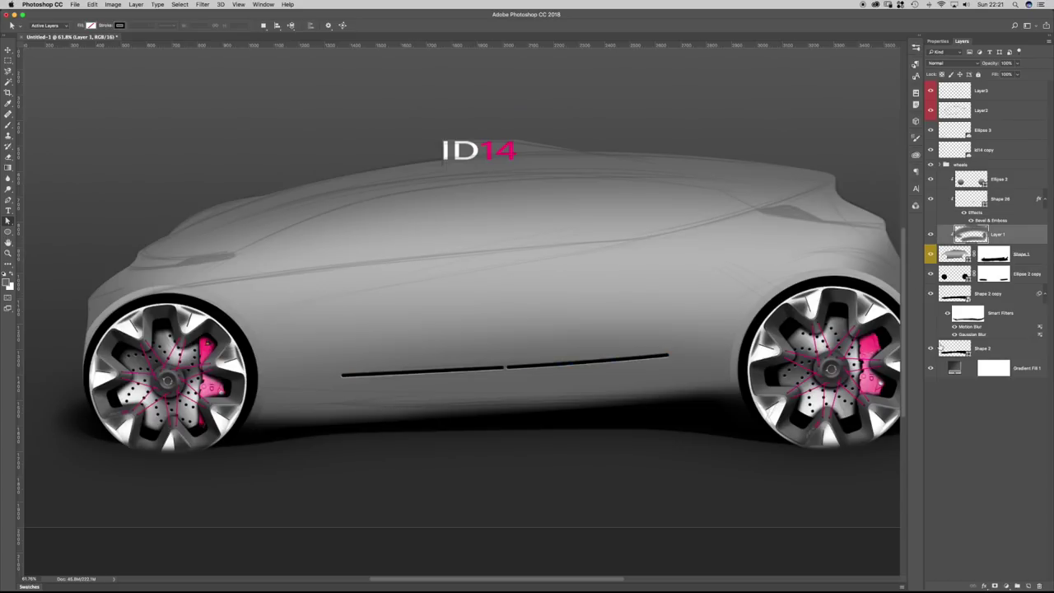
click(1028, 585)
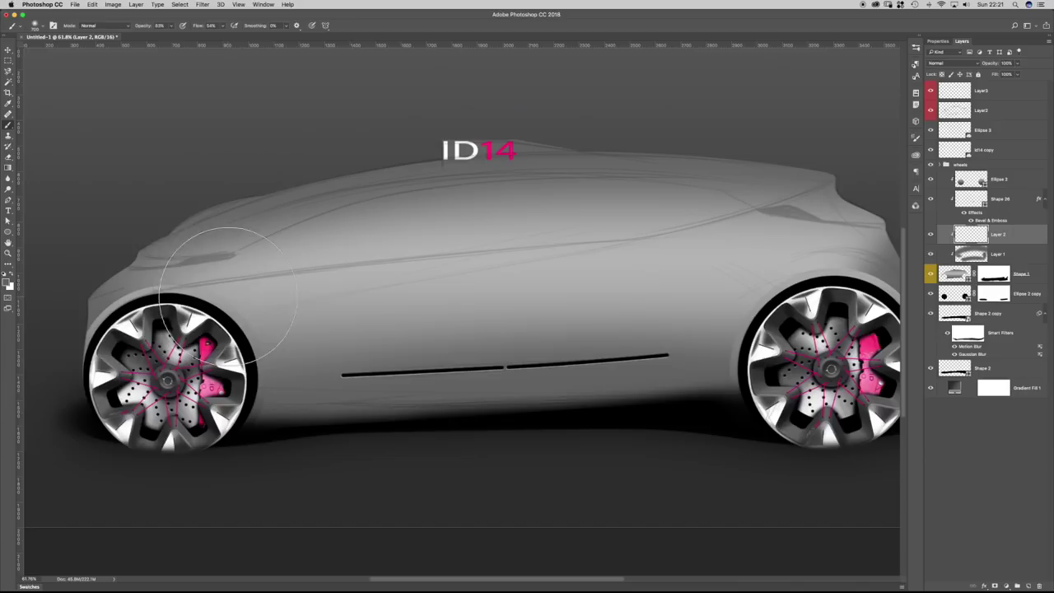
click(7, 283)
click(591, 418)
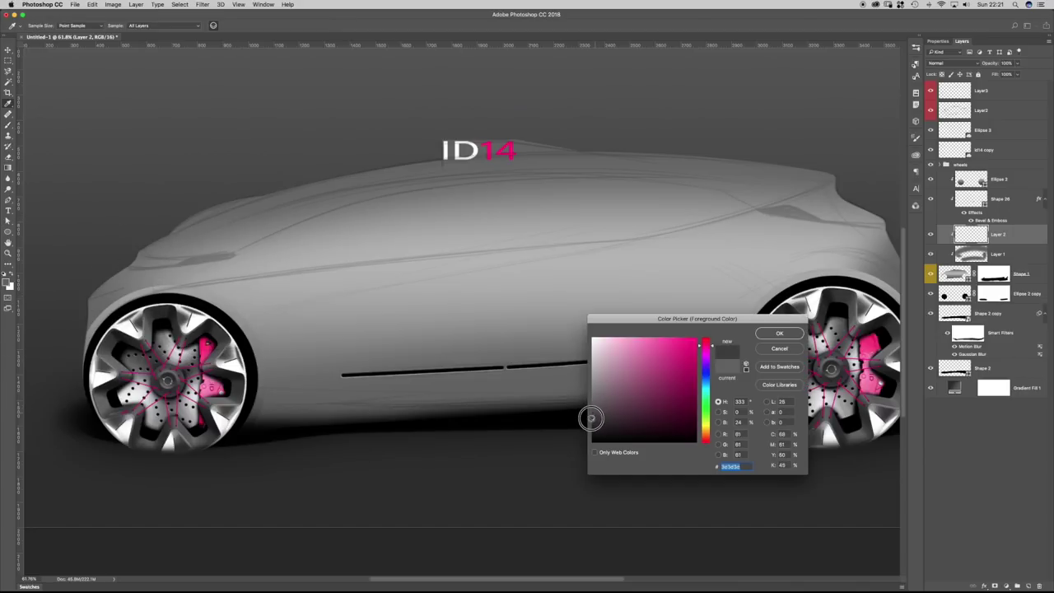
key(Return)
Paint darker gray shading along the body's lower edge and roofline on the new layer with progressively smaller brushes.
key(bracketleft)
key(bracketleft)
mouse_move(477, 455)
mouse_down()
mouse_move(211, 470)
mouse_move(236, 476)
mouse_move(480, 441)
mouse_up()
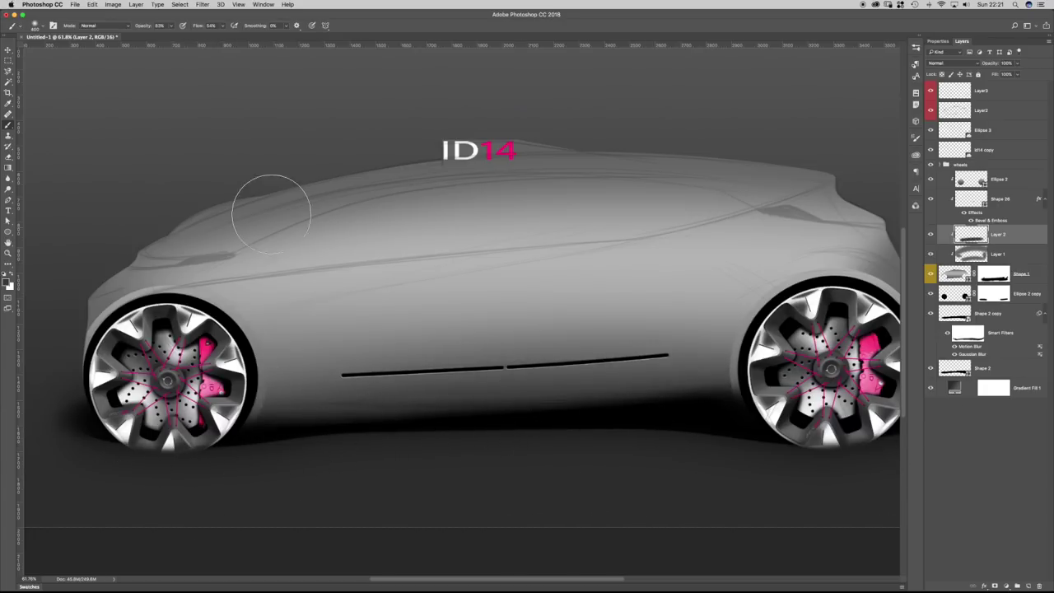
drag(190, 186, 428, 132)
key(bracketleft)
drag(198, 230, 369, 149)
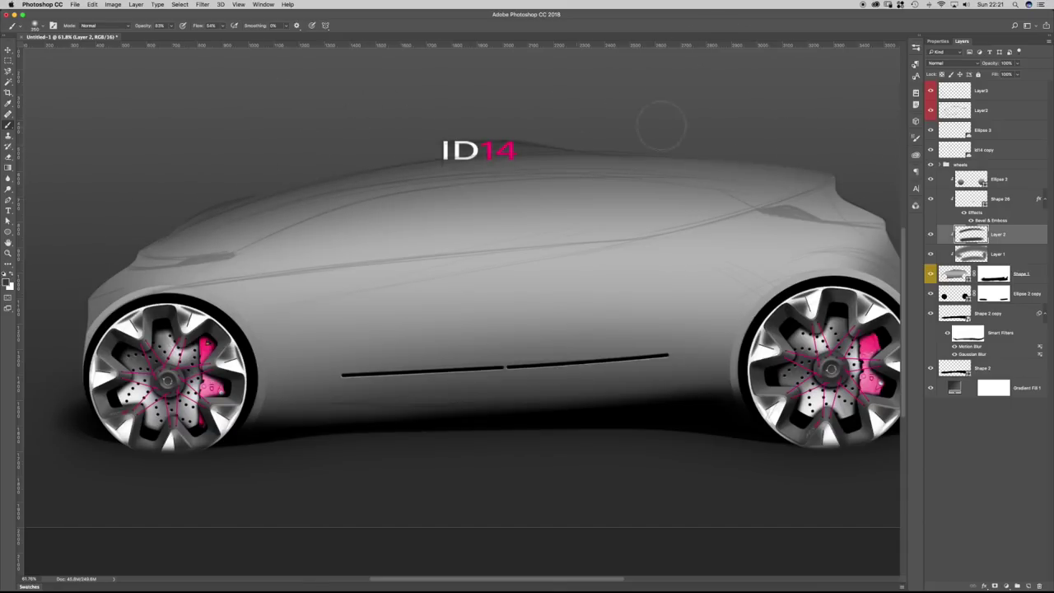
Paint soft dark gray shading over the rear roofline with a larger brush, and over the car's front end with a smaller one.
key(bracketright)
mouse_move(616, 101)
mouse_down()
mouse_move(192, 164)
mouse_move(752, 129)
mouse_up()
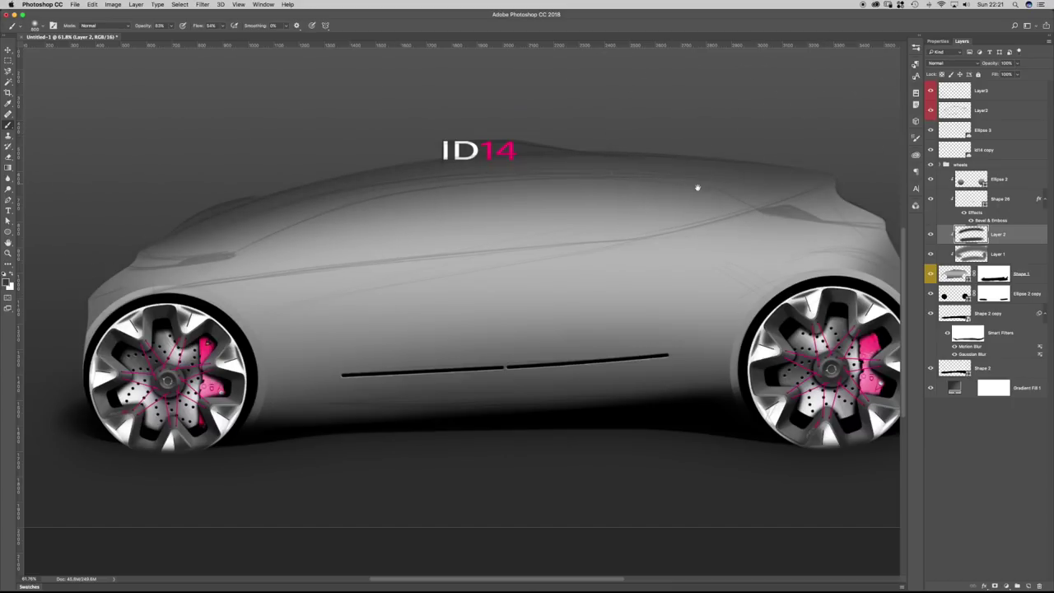
drag(688, 182, 634, 177)
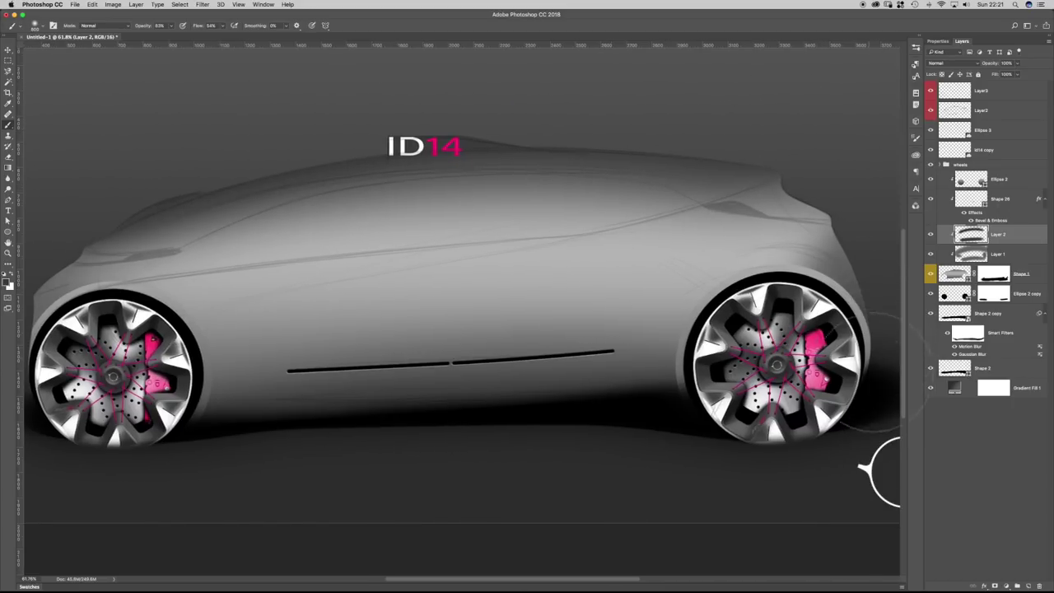
drag(418, 376, 536, 348)
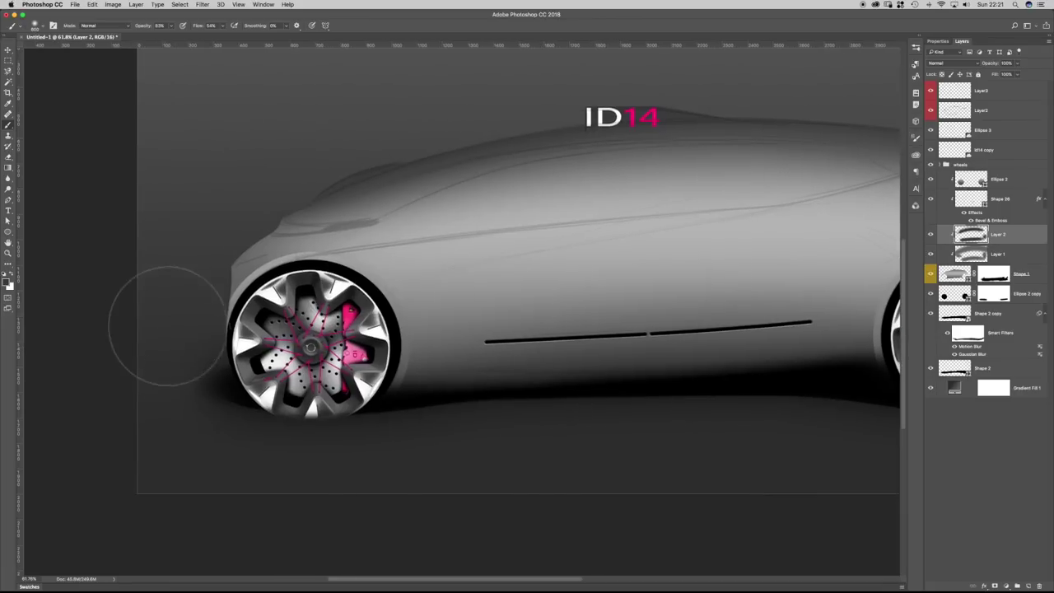
key(bracketleft)
key(bracketleft)
key(bracketleft)
mouse_move(179, 289)
mouse_down()
mouse_move(205, 308)
mouse_move(195, 314)
mouse_up()
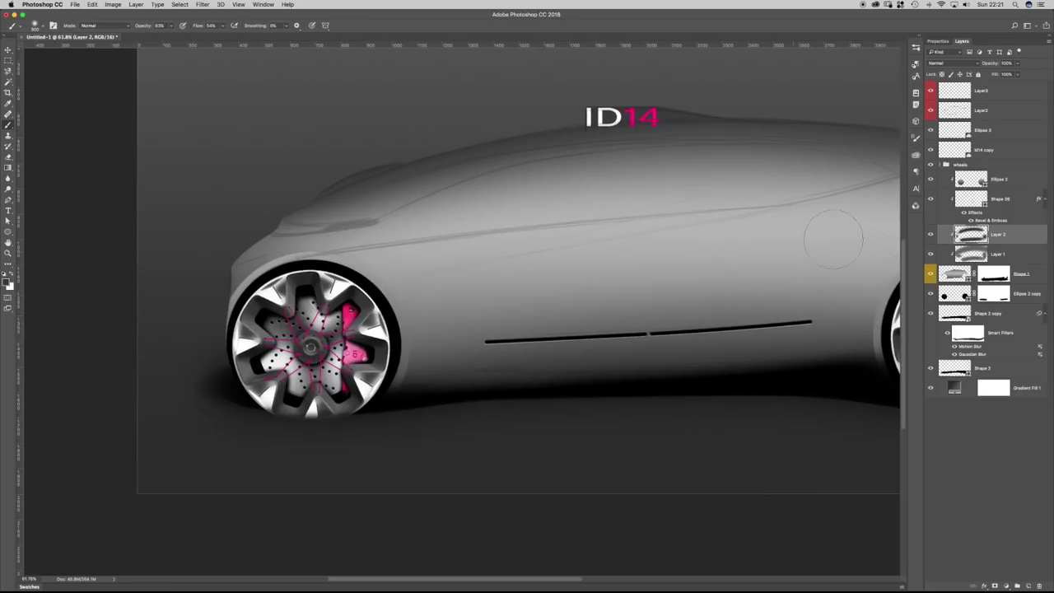
Add a layer mask to the wheel shading ellipse layer and paint black on it around both wheels to soften the shading.
click(969, 180)
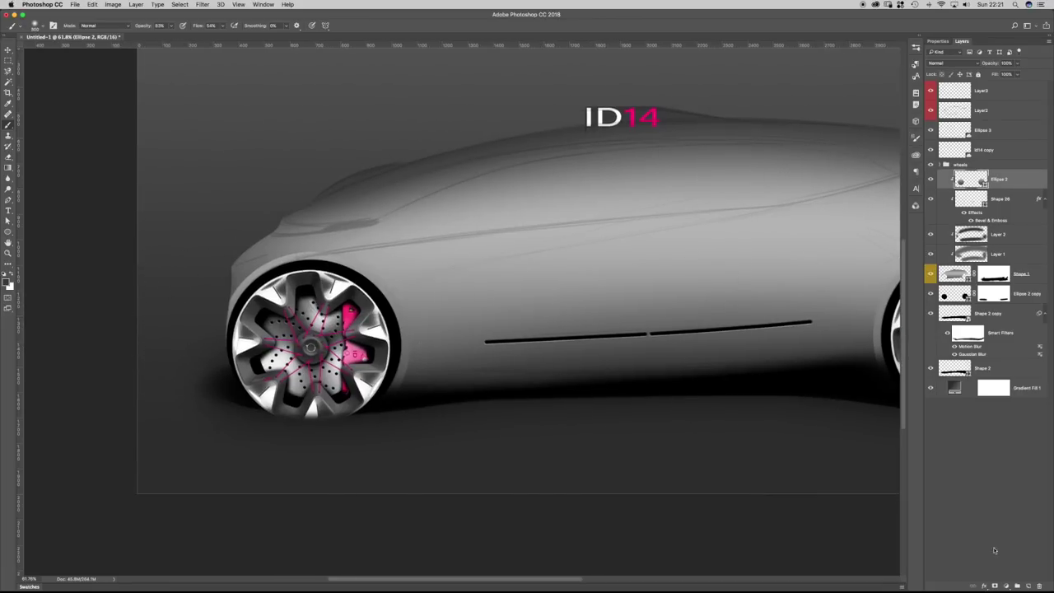
click(995, 585)
key(bracketright)
key(bracketright)
key(bracketright)
key(bracketright)
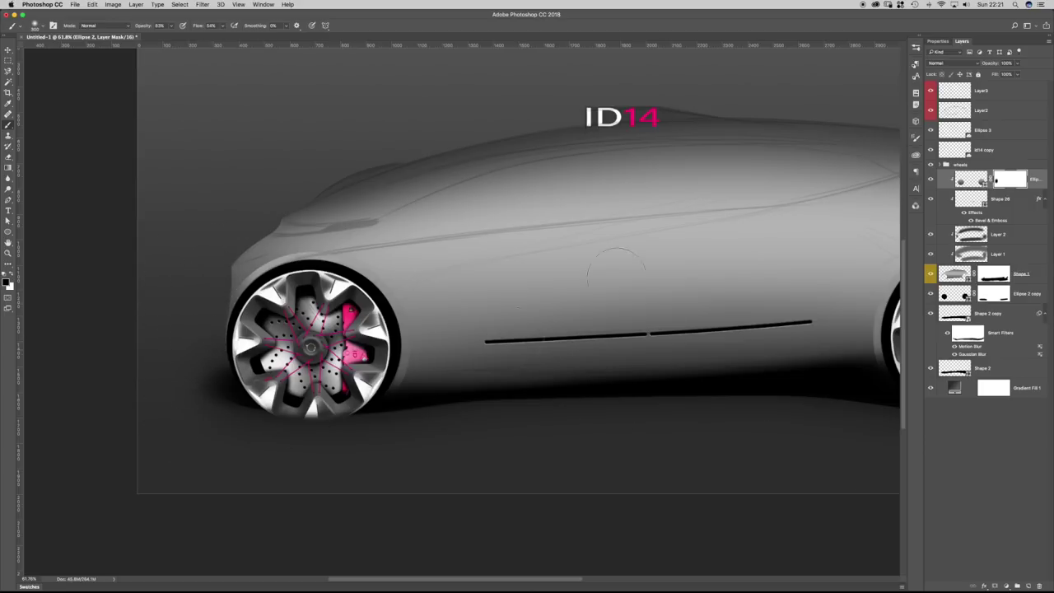
mouse_move(655, 392)
mouse_down()
mouse_move(327, 425)
mouse_move(573, 370)
mouse_up()
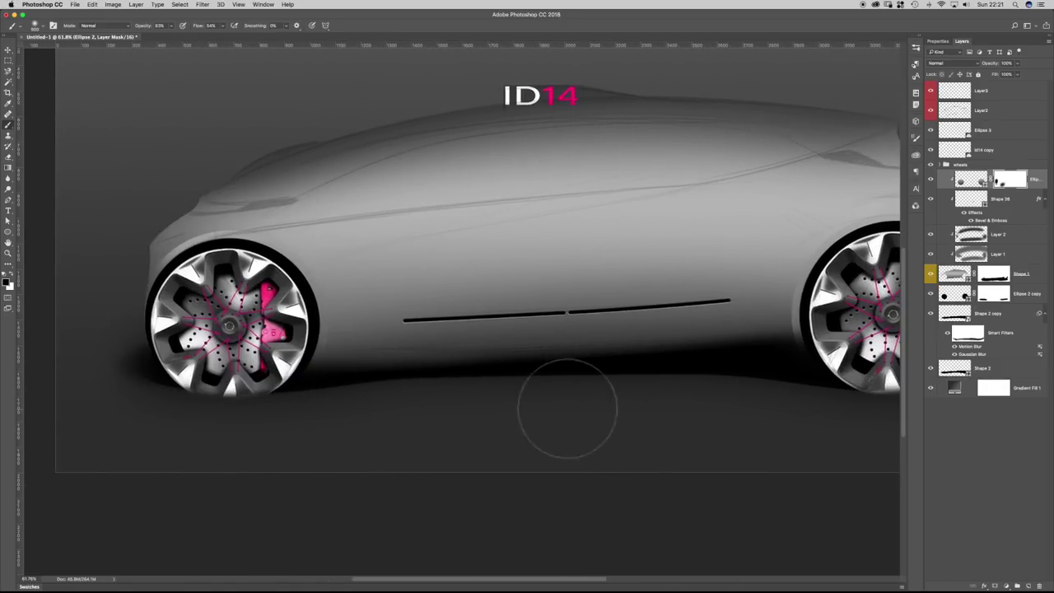
scroll(776, 403, right, 10)
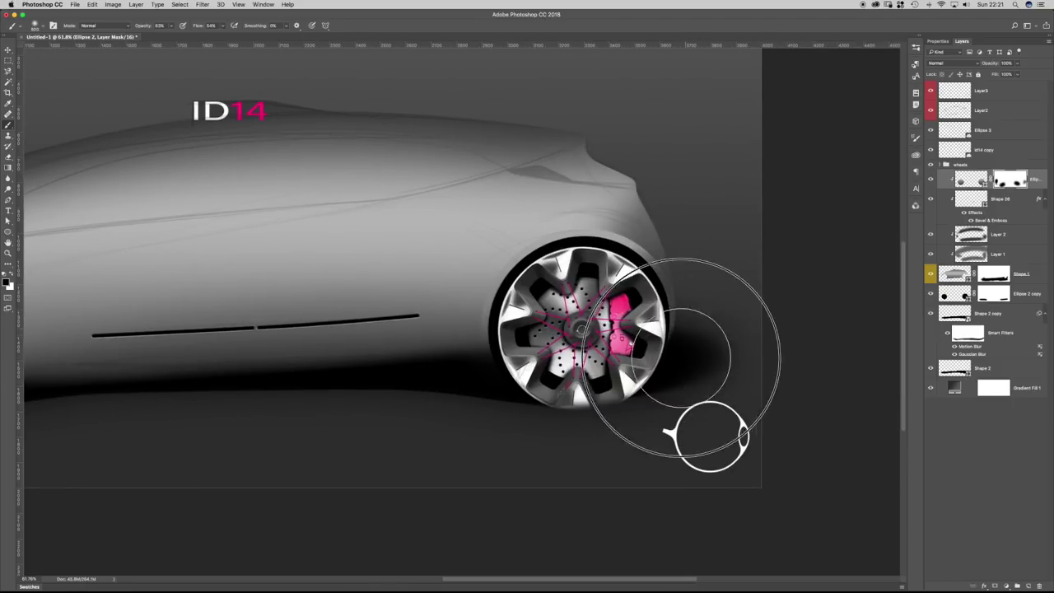
Paint black on the body shape's mask beside the rear wheel to fade the body's lower rear edge.
click(993, 275)
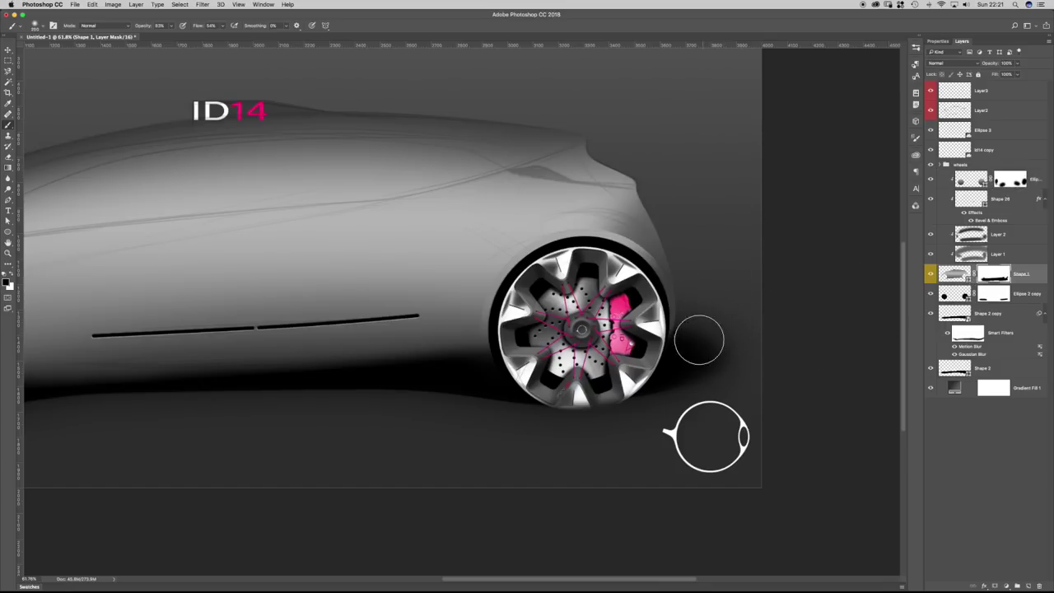
mouse_move(685, 373)
mouse_down()
mouse_move(695, 350)
mouse_move(685, 370)
mouse_up()
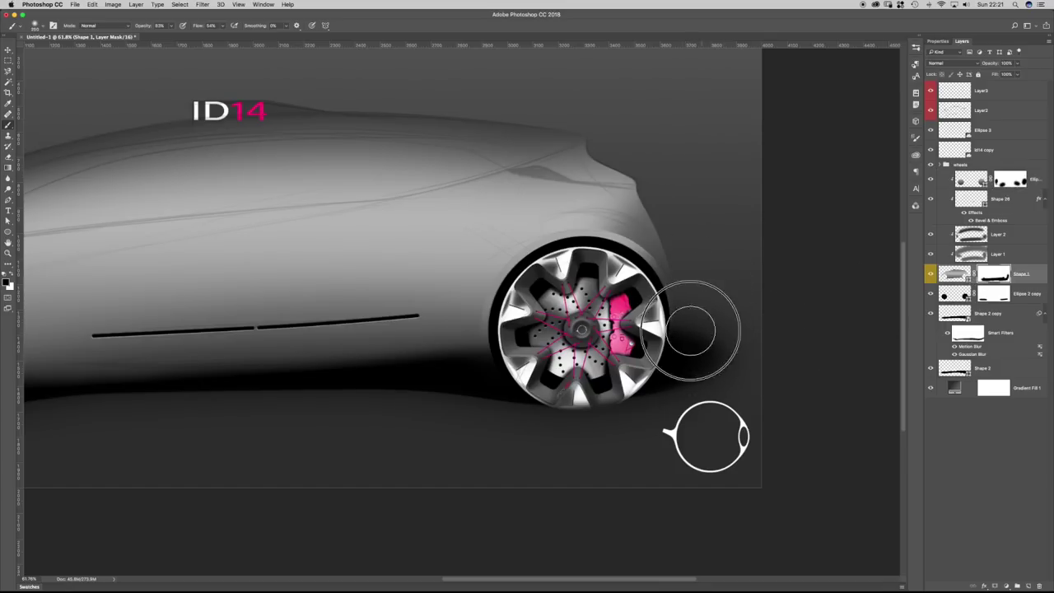
scroll(458, 302, left, 5)
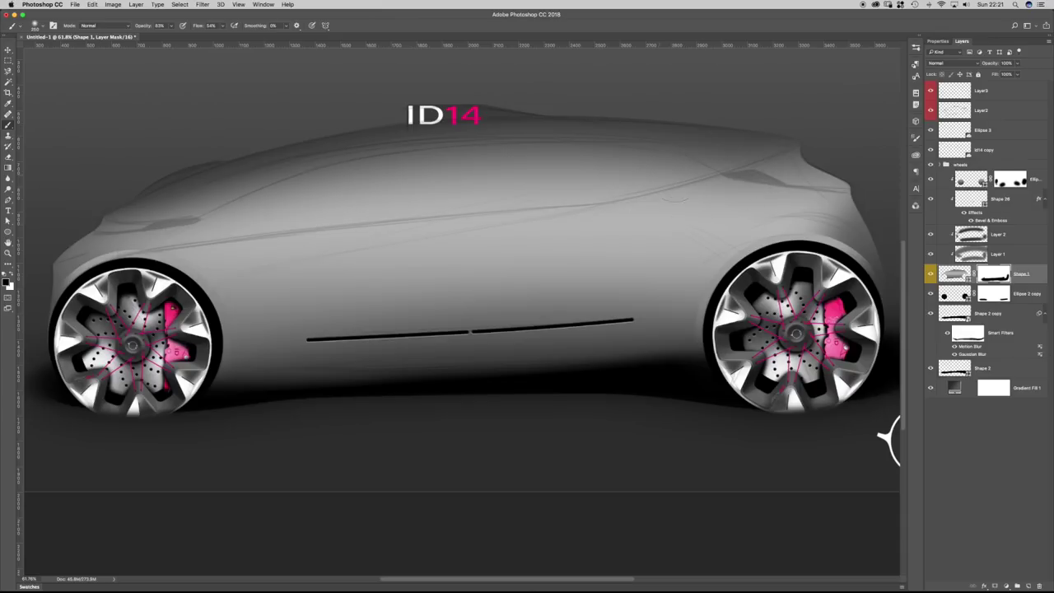
Above the darker body shading layer, draw a Pen shape's lower edge from the front nose along the beltline sketch to the rear.
click(969, 232)
key(a)
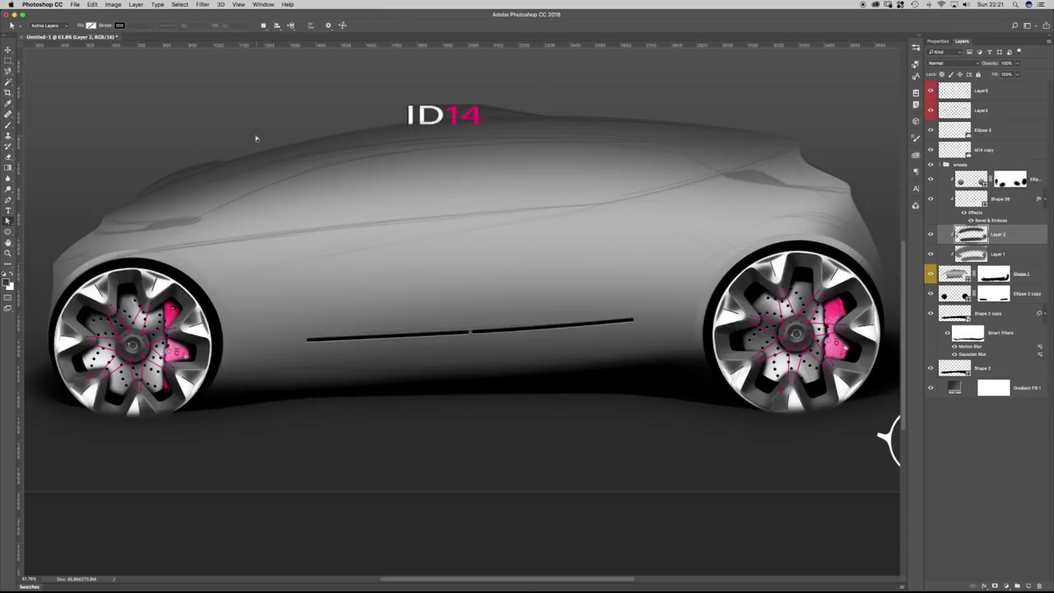
key(p)
drag(230, 282, 294, 315)
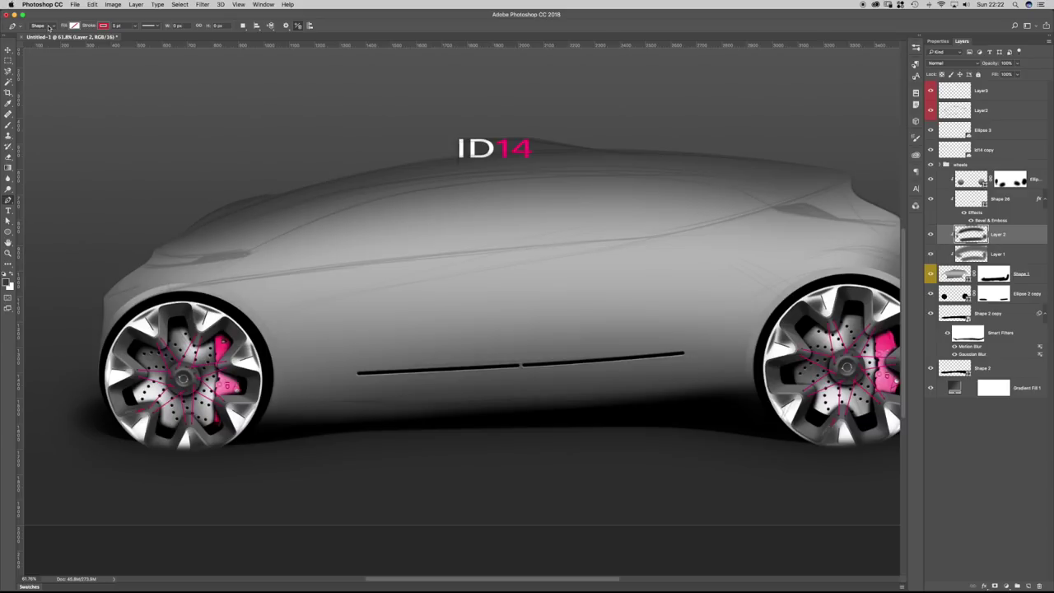
click(91, 300)
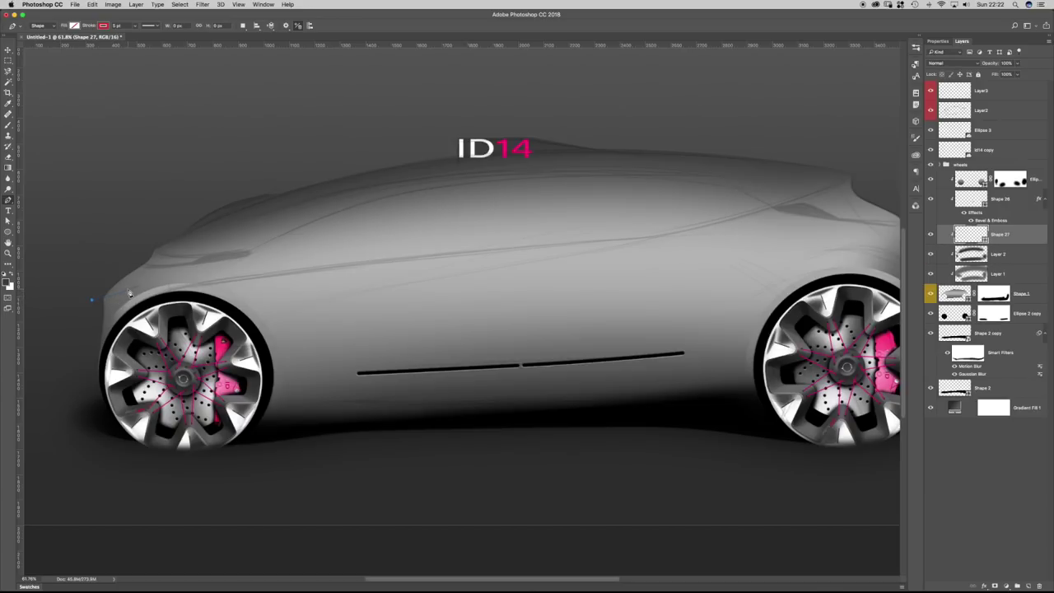
drag(156, 285, 177, 284)
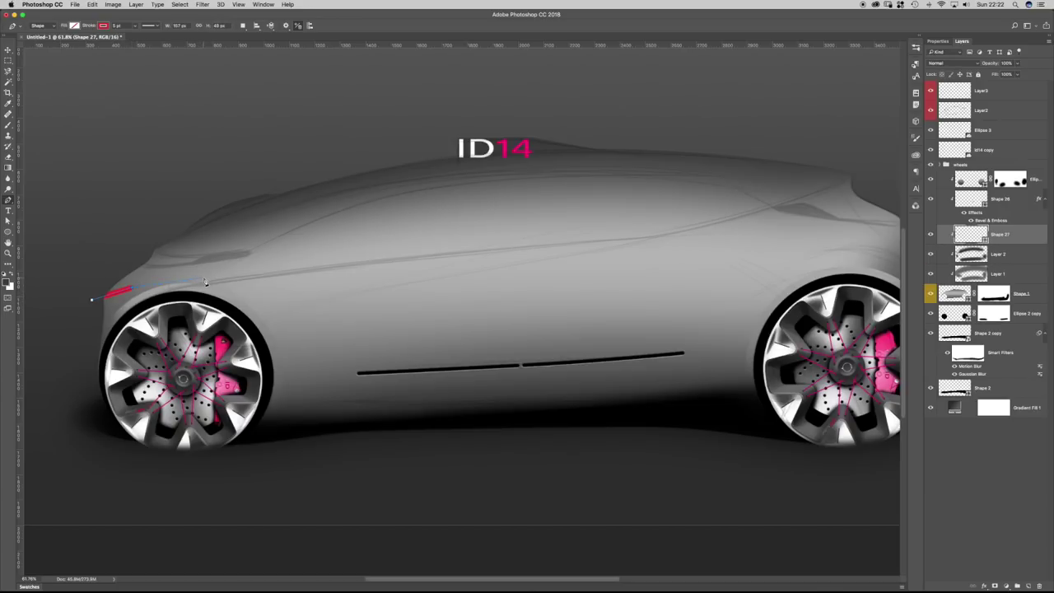
click(207, 282)
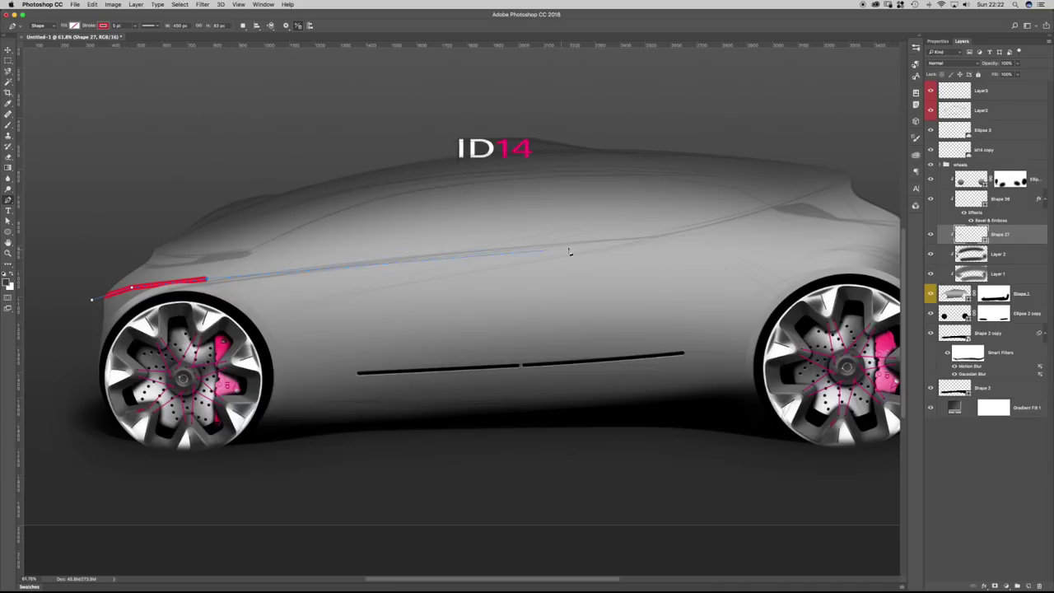
click(596, 242)
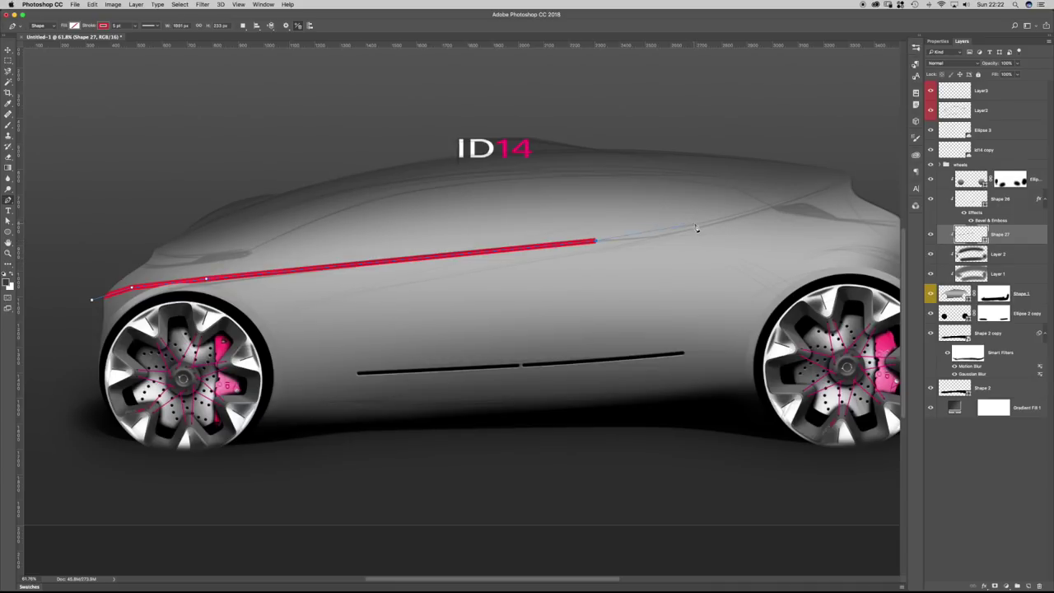
click(705, 226)
click(797, 199)
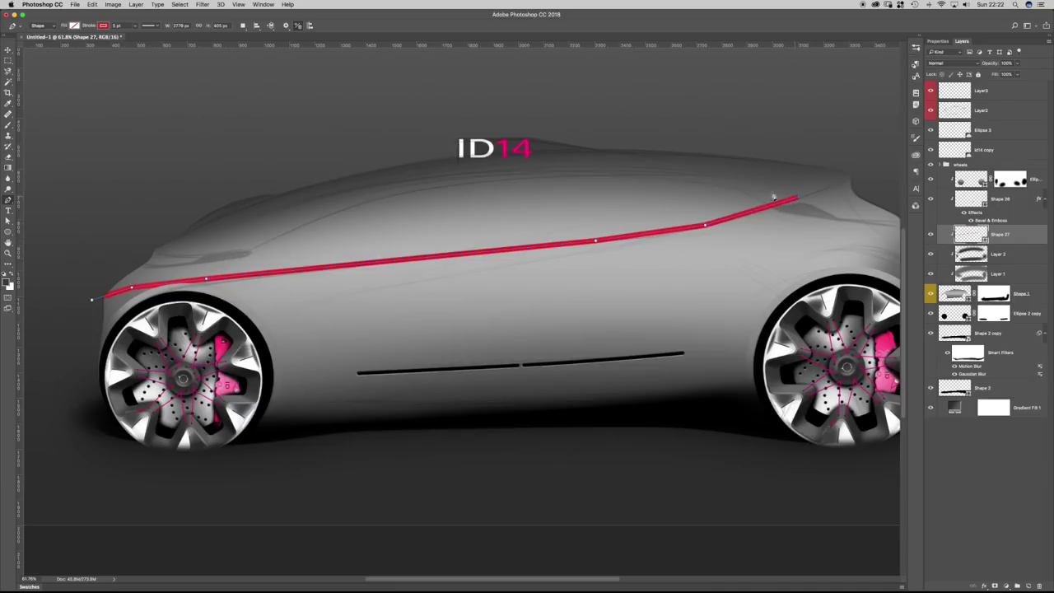
Continue the shape's outline over the roof peak and around the headlight sketch, ending ahead of the nose.
click(505, 172)
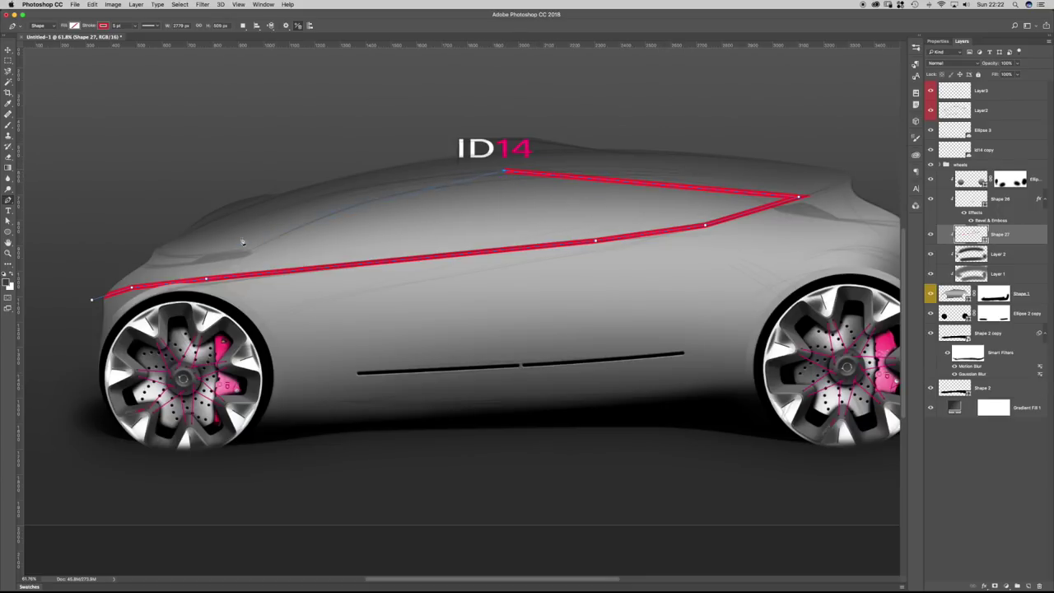
click(192, 247)
click(253, 249)
click(192, 254)
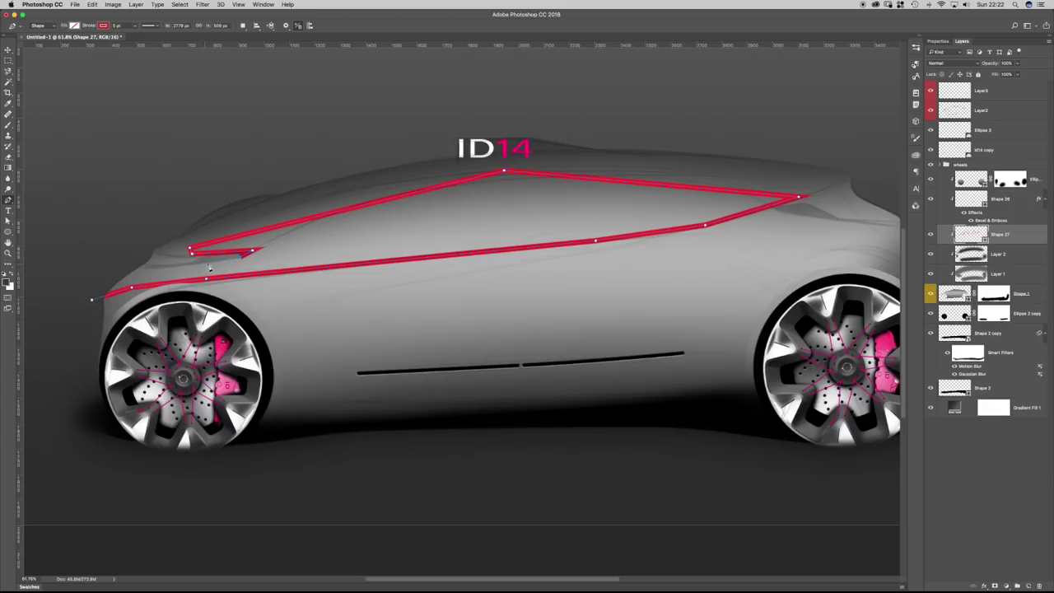
click(150, 268)
click(142, 256)
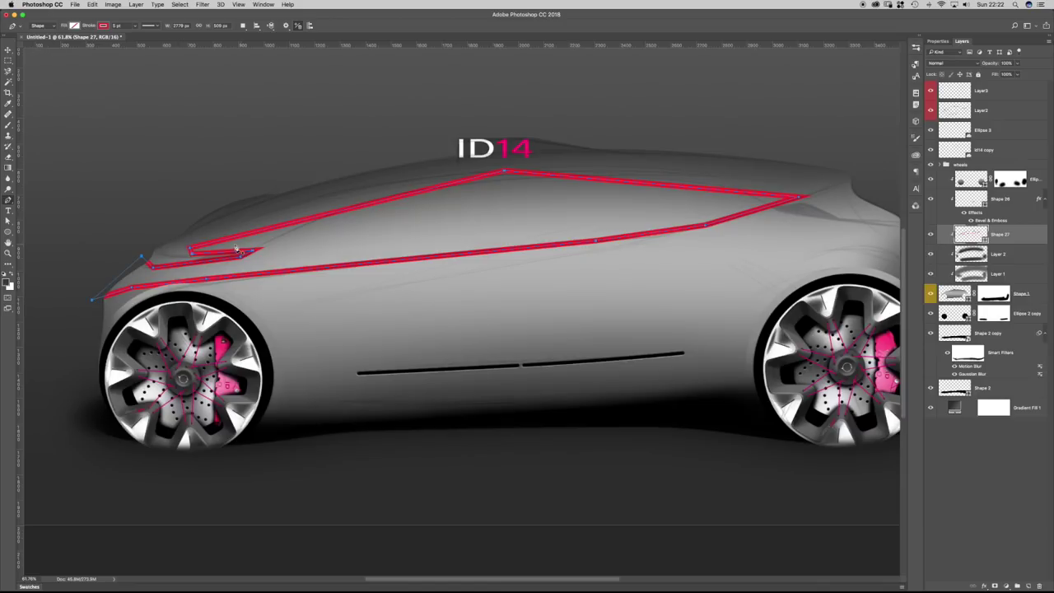
Remove the upper body shape's stroke and fill it with the foreground-to-transparent linear gradient preset.
key(a)
click(90, 25)
click(84, 42)
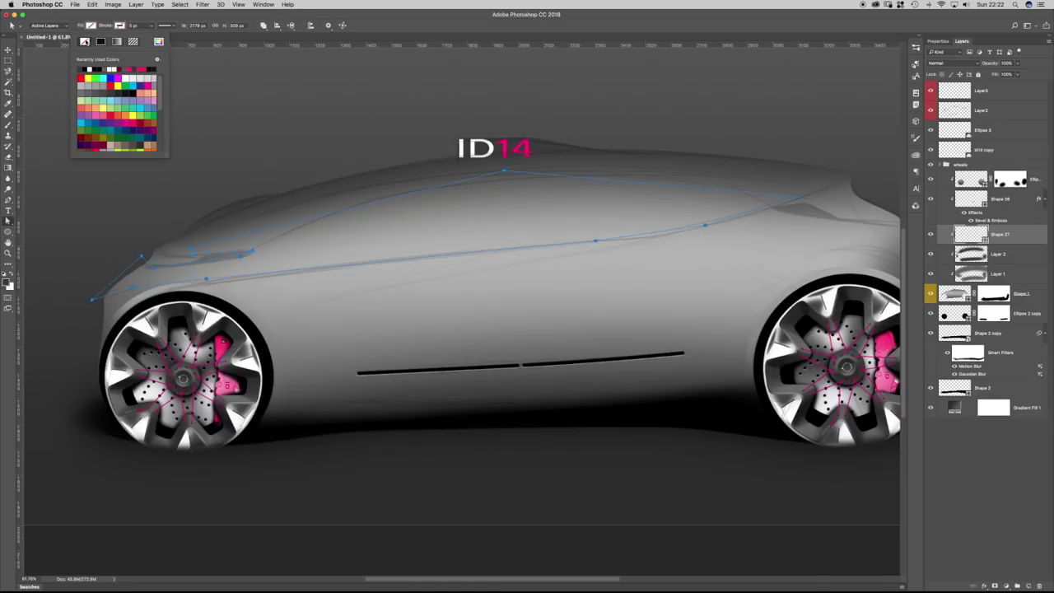
click(90, 25)
click(87, 42)
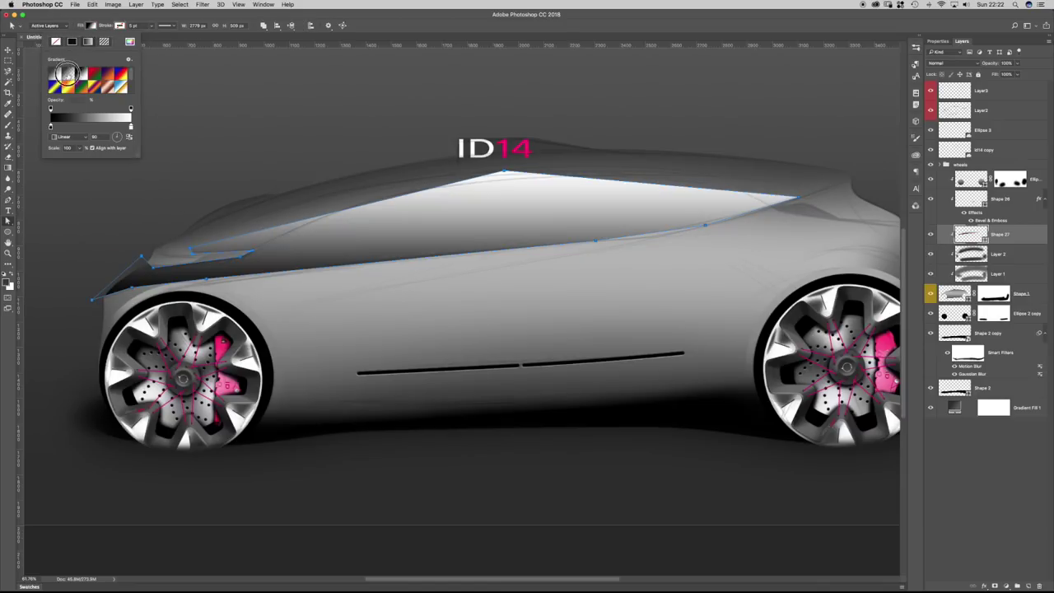
click(68, 74)
Set both color stops of the shape's transparent gradient to white (ffffff) and apply the gradient.
click(97, 124)
click(720, 324)
click(755, 357)
drag(625, 356, 527, 314)
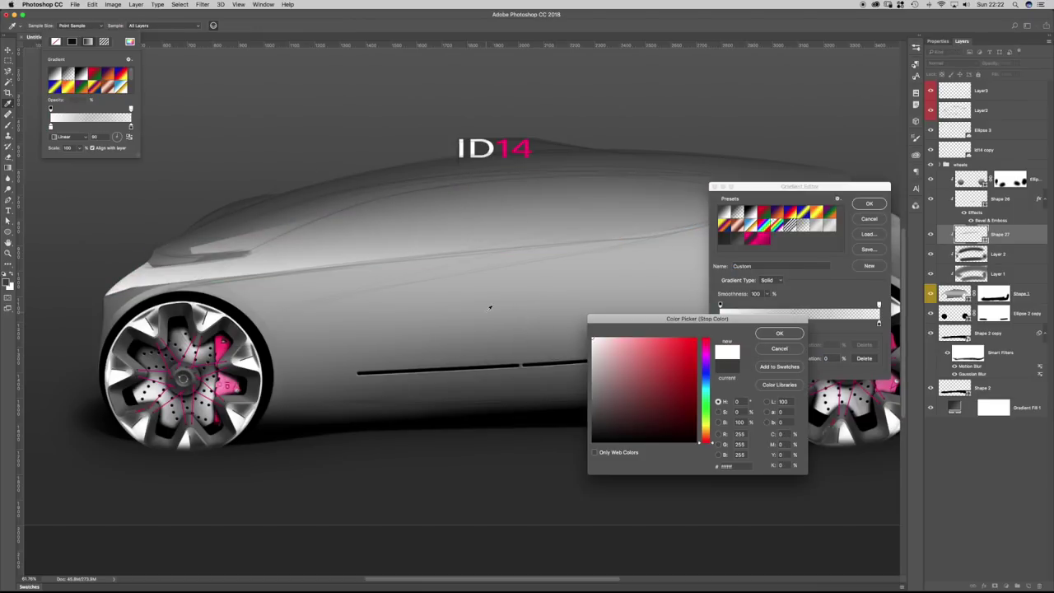
click(779, 332)
click(878, 324)
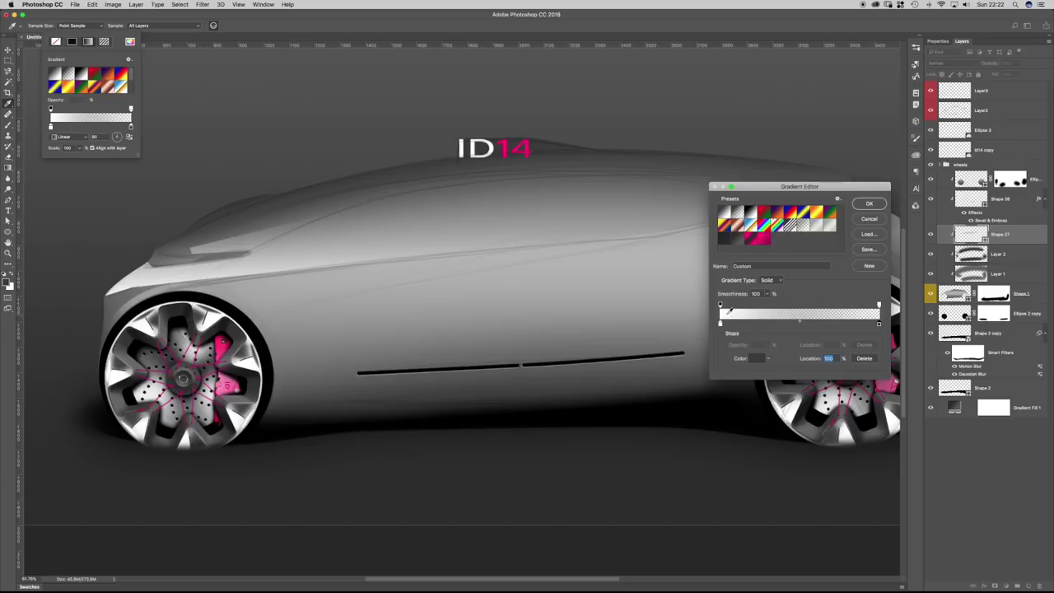
click(772, 310)
click(878, 304)
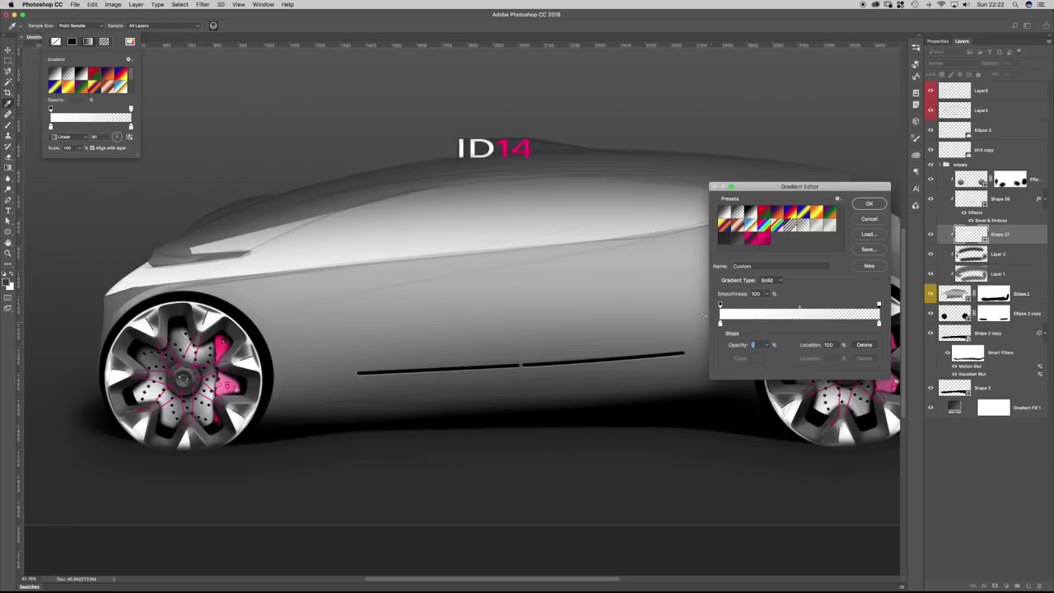
click(721, 304)
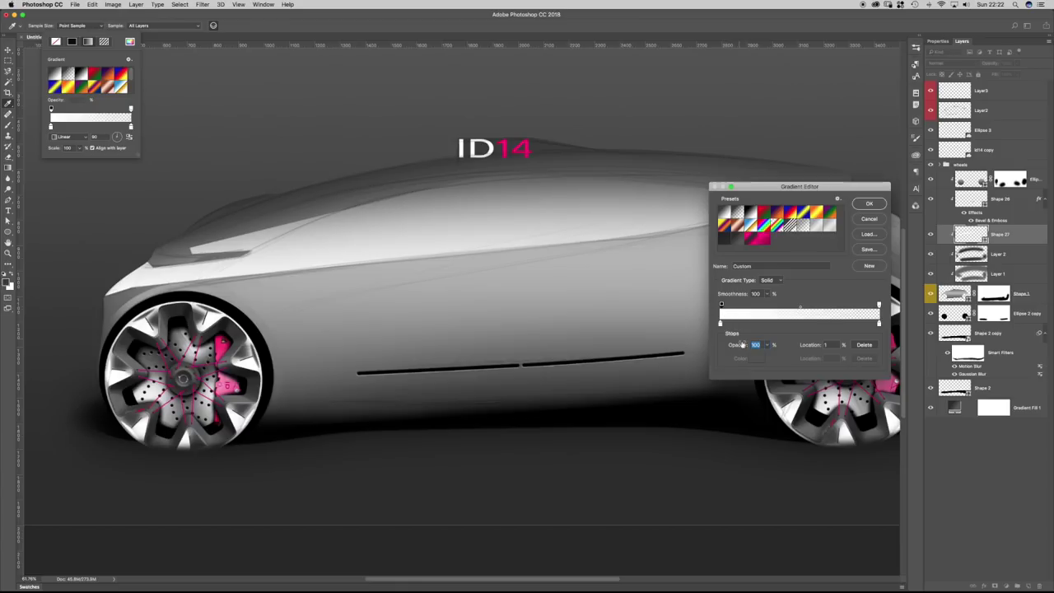
click(869, 204)
key(Return)
Convert the anchor points around the headlight cutout to smooth curves so its corners follow the sketch.
drag(169, 270, 358, 276)
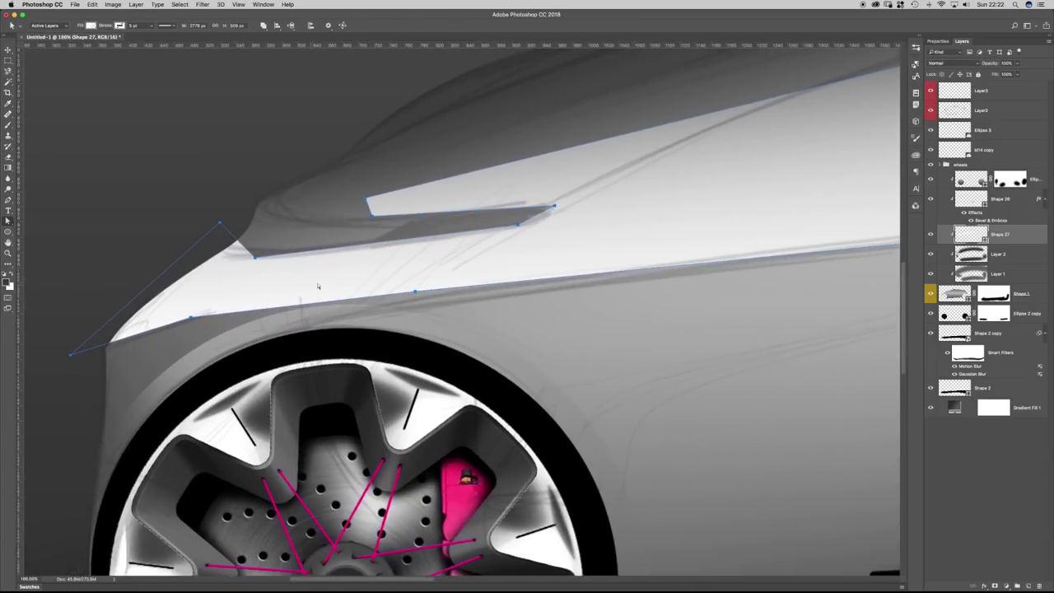
key(shift+p)
mouse_move(519, 225)
mouse_down()
mouse_move(511, 236)
mouse_move(500, 228)
mouse_up()
drag(554, 206, 561, 204)
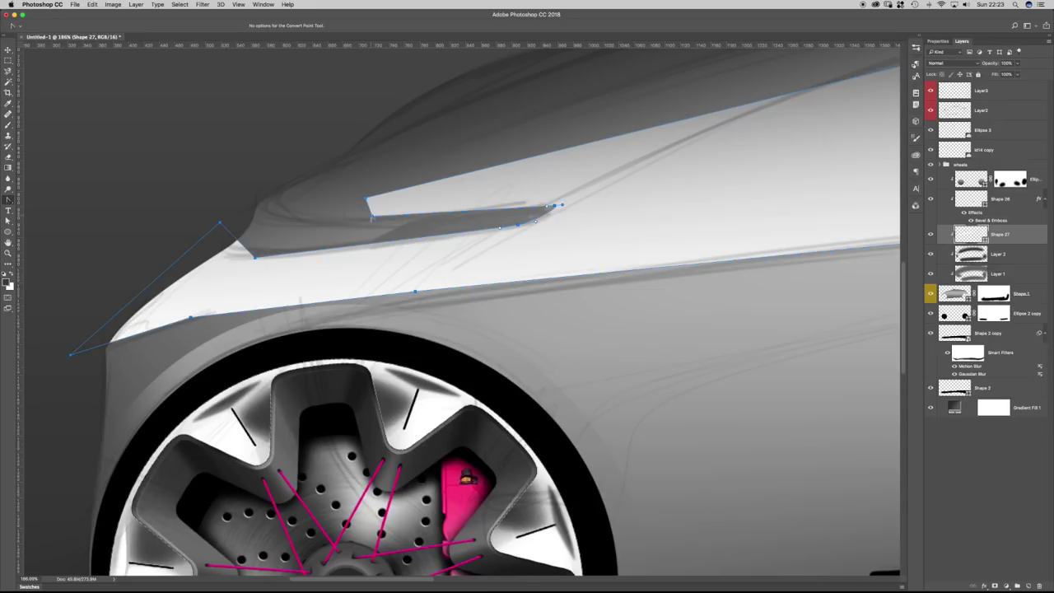
drag(368, 200, 345, 207)
Convert the anchor points below the headlight, at the nose and along the lower front edge to smooth curves.
drag(255, 257, 228, 258)
key(super+z)
drag(222, 222, 234, 199)
key(super+z)
drag(206, 311, 219, 308)
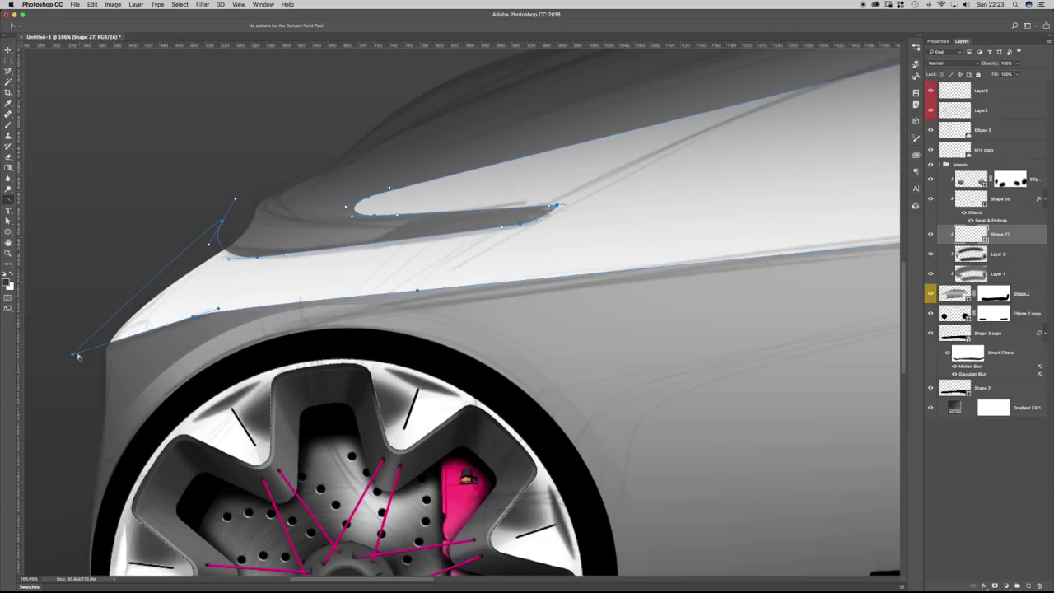
drag(73, 355, 83, 359)
drag(417, 292, 477, 285)
Reposition the anchor points along the shape's lower edge above the front wheel and move the nose point onto the body contour.
key(a)
drag(407, 284, 462, 294)
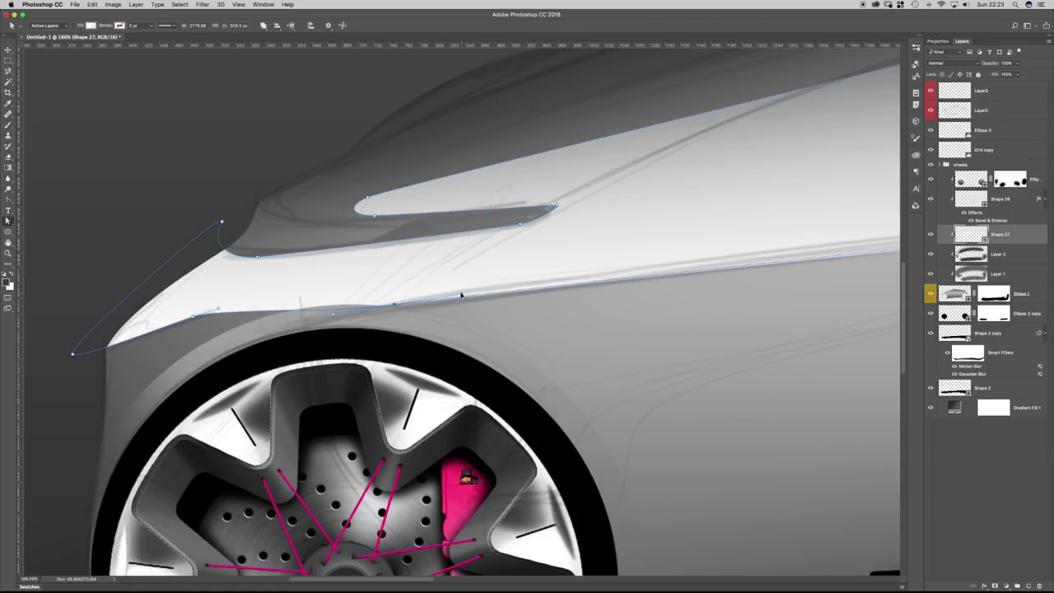
drag(394, 305, 312, 307)
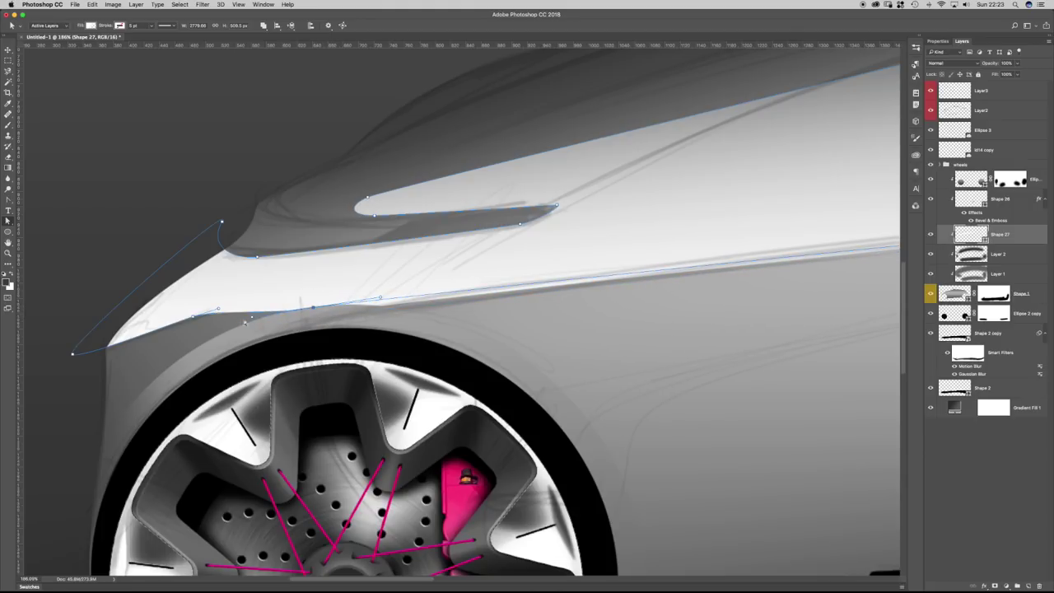
mouse_move(194, 316)
mouse_down()
mouse_move(184, 322)
mouse_move(215, 312)
mouse_move(175, 325)
mouse_up()
drag(73, 355, 163, 339)
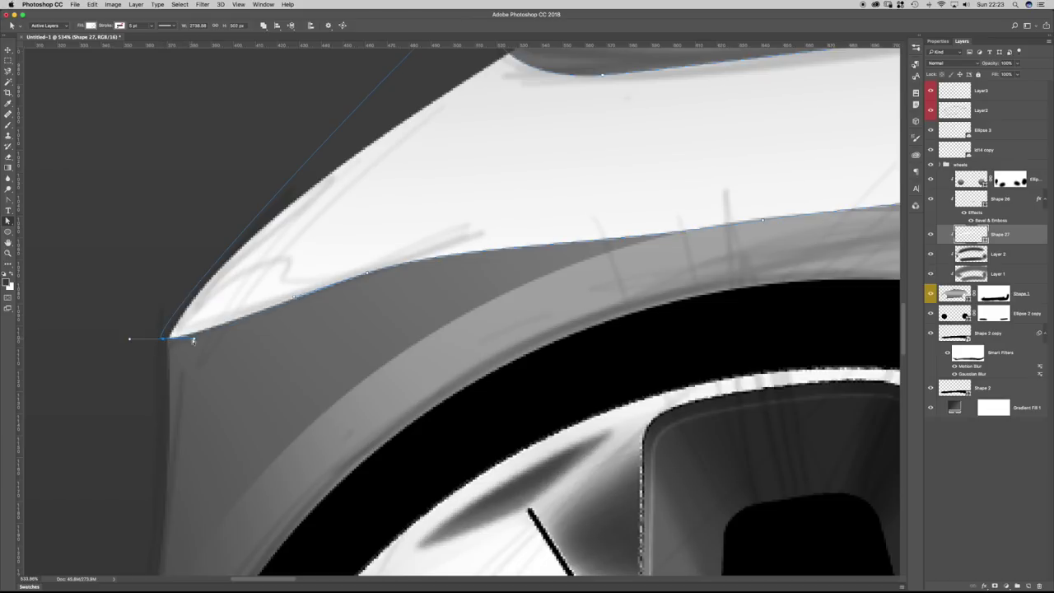
Refine the anchor points and direction handles at the nose and along the lower front edge to match the sketched crease.
click(135, 338)
drag(605, 240, 311, 328)
drag(632, 281, 213, 337)
click(512, 262)
drag(687, 333, 658, 332)
Convert the anchor points along the rear beltline, at the rear tip and at the roof peak to smooth curves.
scroll(658, 331, down, 4)
scroll(612, 329, up, 2)
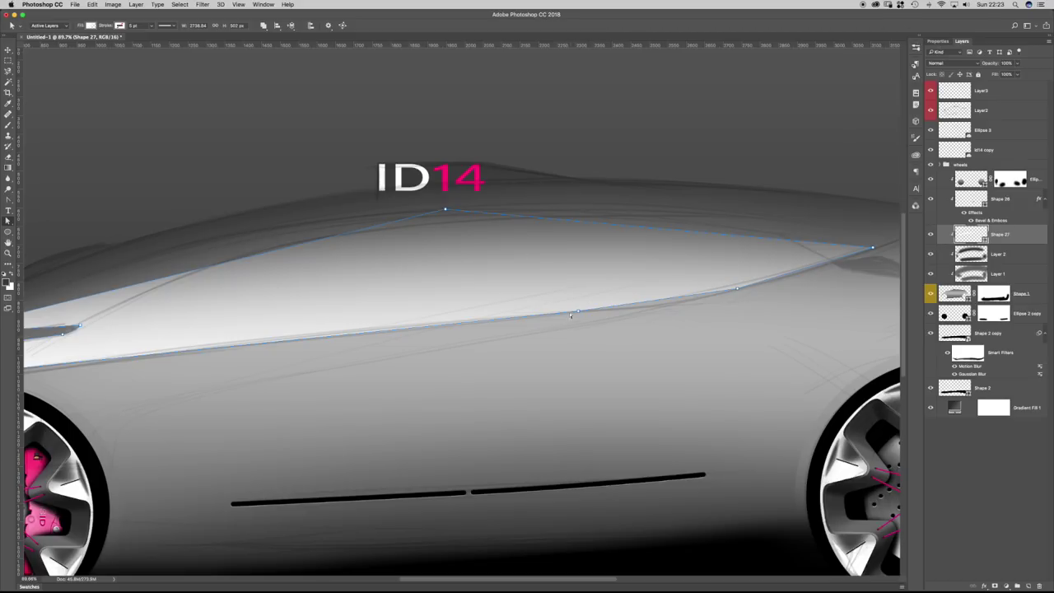
key(p)
drag(578, 311, 627, 306)
drag(738, 289, 772, 276)
drag(872, 248, 894, 240)
drag(442, 213, 248, 225)
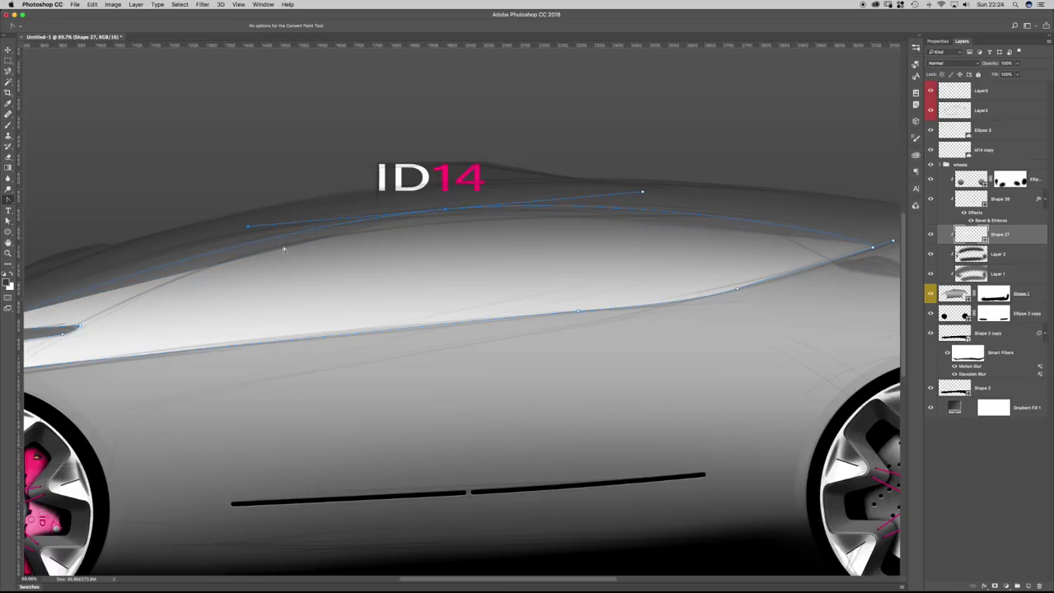
Adjust the direction handles along the highlight shape's upper edge, from the windscreen to the roof peak, to smooth the curve.
scroll(398, 238, left, 10)
key(a)
drag(232, 277, 357, 228)
drag(478, 183, 524, 179)
drag(357, 228, 429, 198)
scroll(536, 226, right, 7)
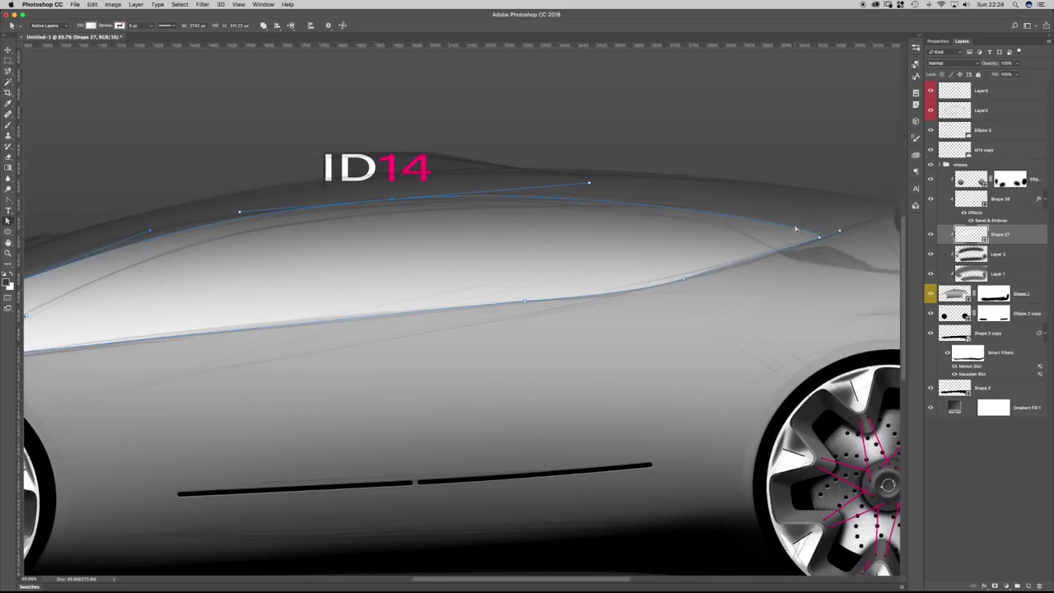
Extend the curve handle at the highlight shape's upper rear point to form a rounded rear tip.
key(p)
key(a)
drag(789, 226, 839, 234)
click(818, 264)
click(515, 195)
drag(526, 249, 500, 255)
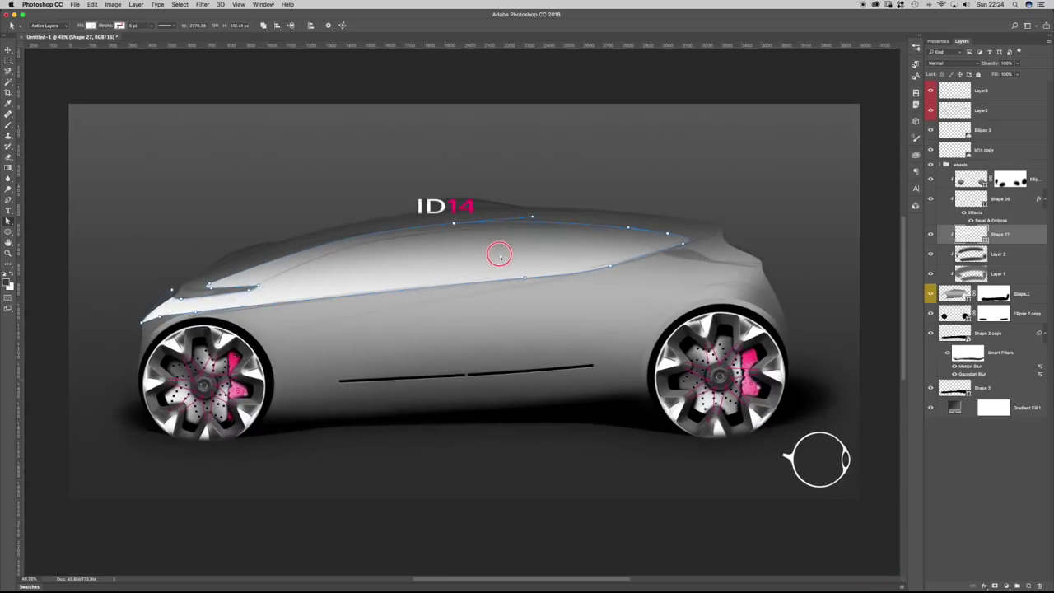
Refine the anchor points and handles along the highlight's lower rear edge to smooth its upward sweep.
click(499, 255)
scroll(538, 284, up, 5)
click(633, 264)
drag(678, 252, 625, 265)
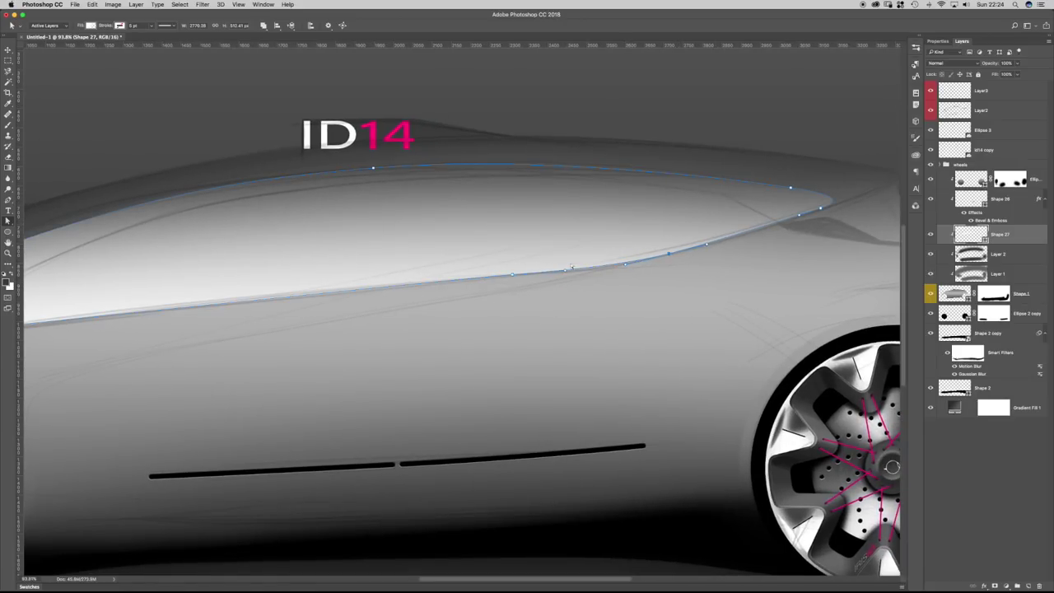
drag(513, 275, 523, 277)
key(Return)
Adjust the lower-edge anchor points and handles from mid-door to the front wheel to follow the sketched crease.
drag(336, 335, 447, 317)
click(548, 237)
drag(571, 264, 411, 277)
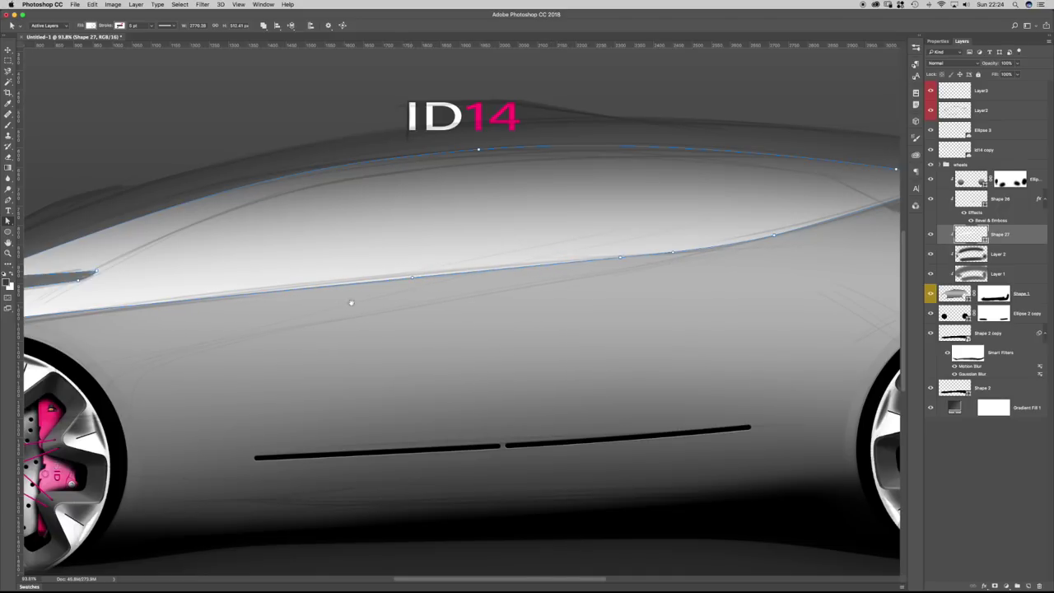
drag(620, 260, 643, 255)
scroll(463, 287, left, 5)
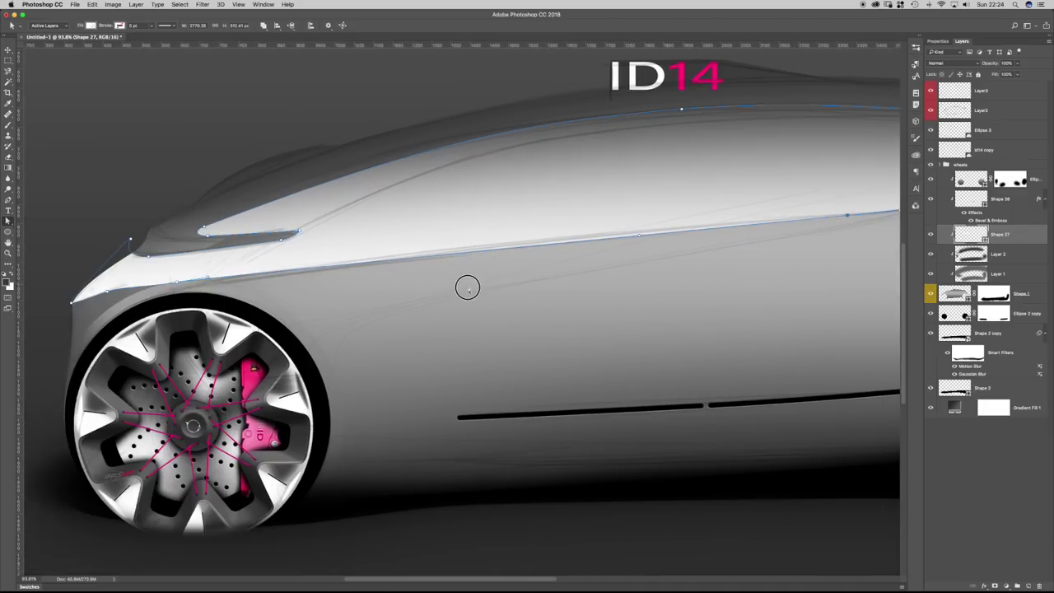
drag(223, 277, 286, 269)
click(447, 272)
scroll(543, 273, down, 3)
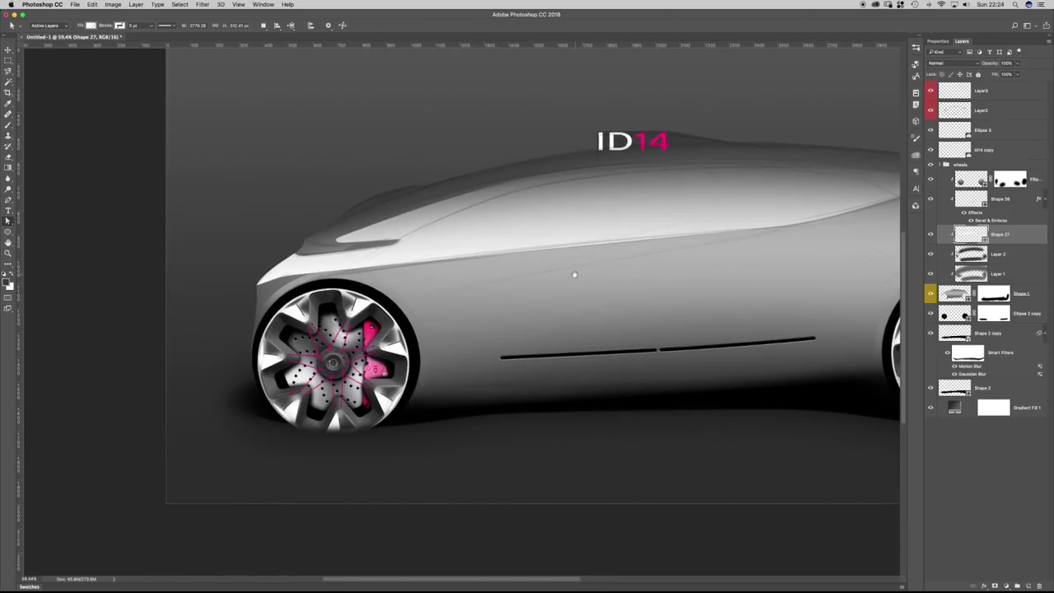
Reshape the pointed rear end of the headlight cutout by adjusting its anchor points and direction handles.
drag(351, 225, 410, 232)
click(511, 281)
key(super+space)
drag(549, 288, 557, 276)
key(p)
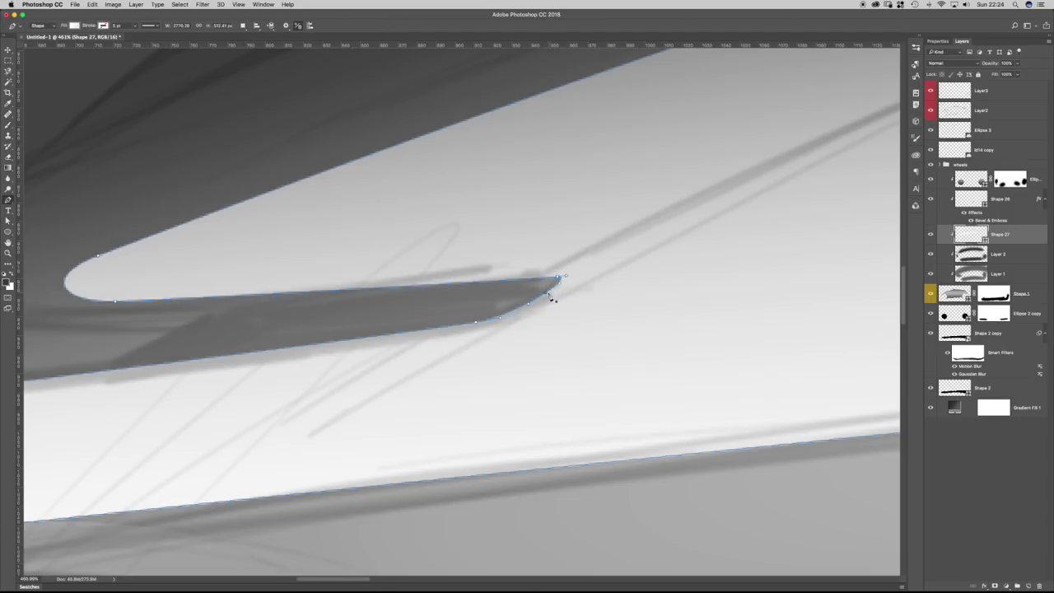
key(a)
drag(546, 291, 570, 276)
click(552, 291)
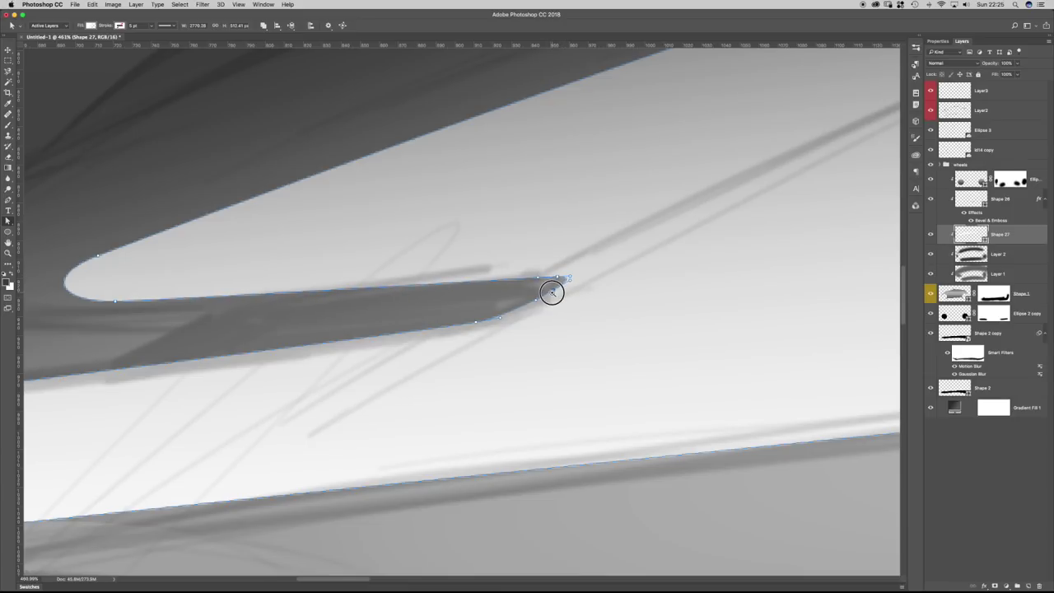
drag(500, 318, 506, 318)
drag(264, 344, 584, 293)
drag(363, 296, 301, 297)
drag(562, 286, 373, 302)
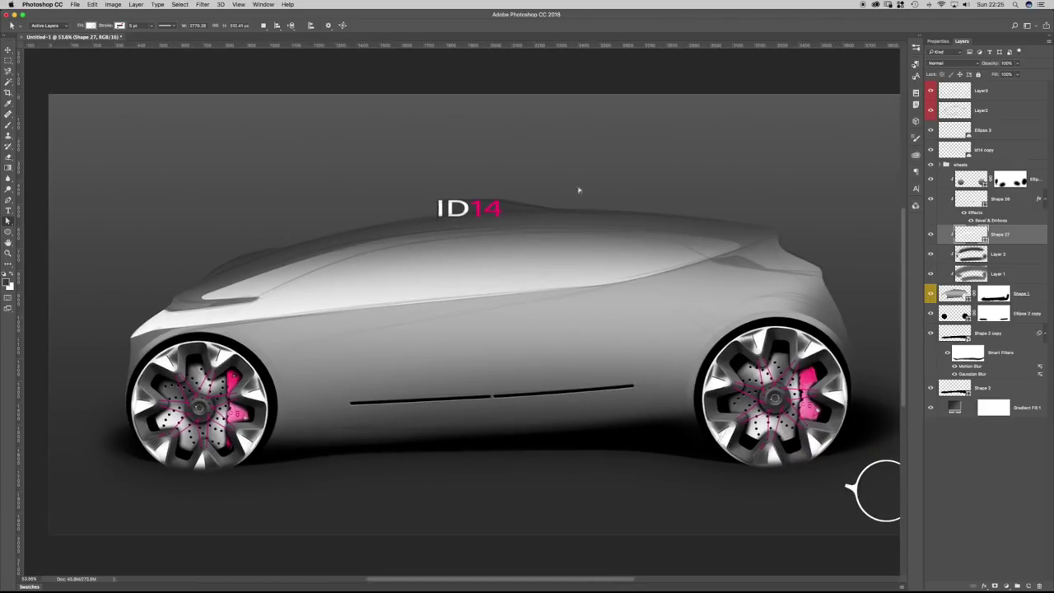
Draw a closed six-point highlight shape with the Pen tool over the tail, between the rear spoiler edge and the taillight crease.
drag(785, 274, 645, 307)
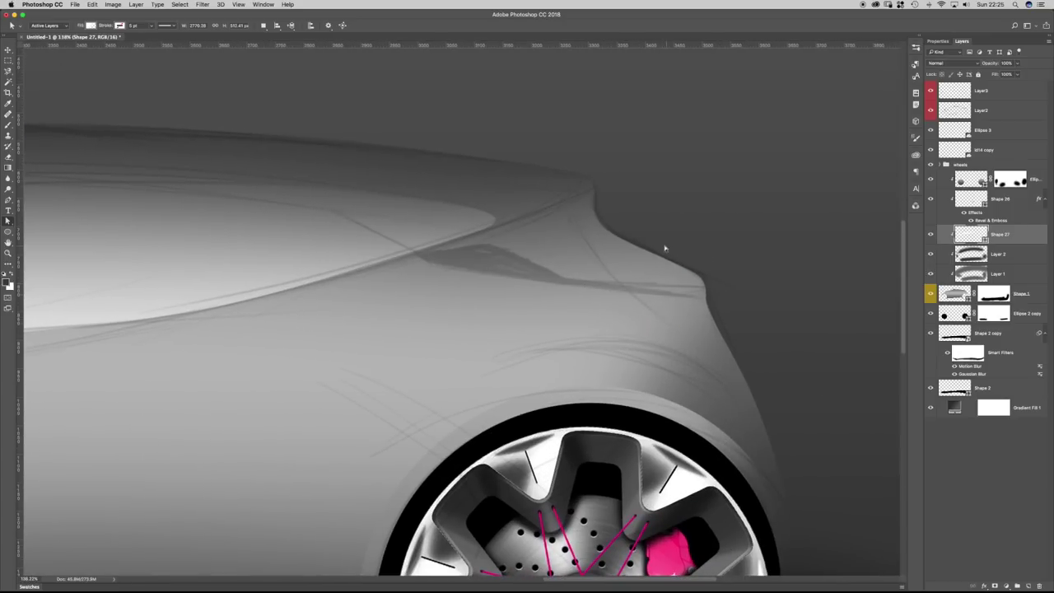
key(p)
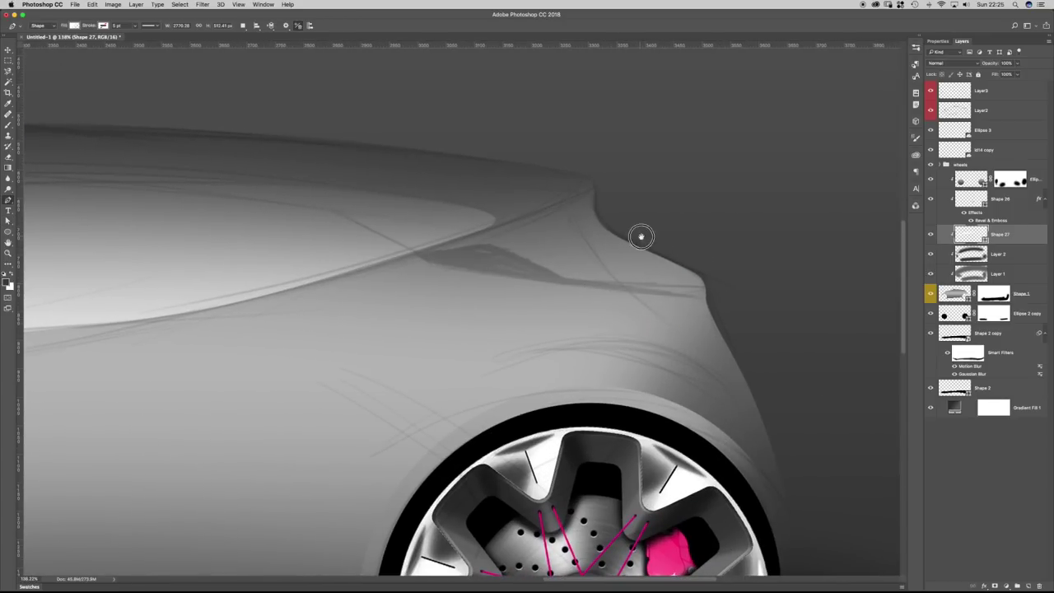
click(638, 236)
click(705, 273)
click(696, 294)
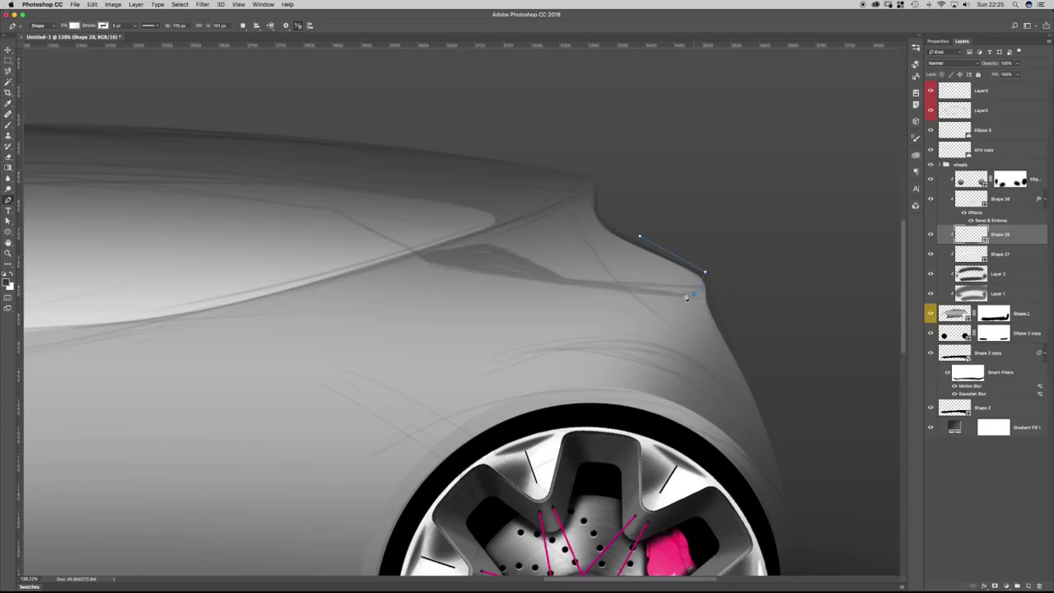
click(526, 282)
click(603, 214)
click(640, 236)
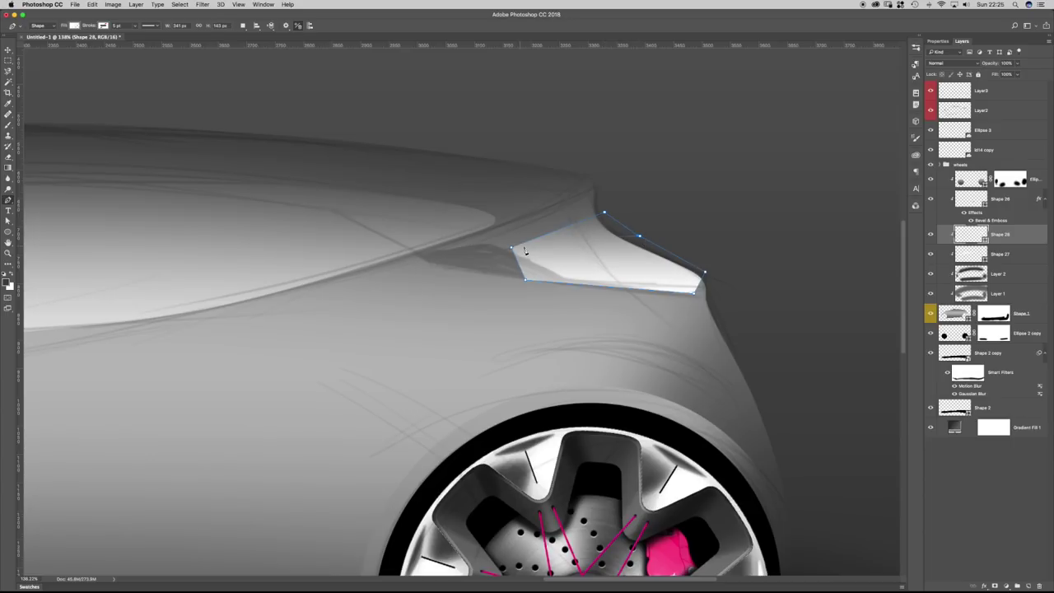
Convert the corner points at the tail highlight's front end and rear tip to smooth curves.
key(alt)
key(alt)
drag(512, 247, 537, 238)
drag(520, 283, 486, 274)
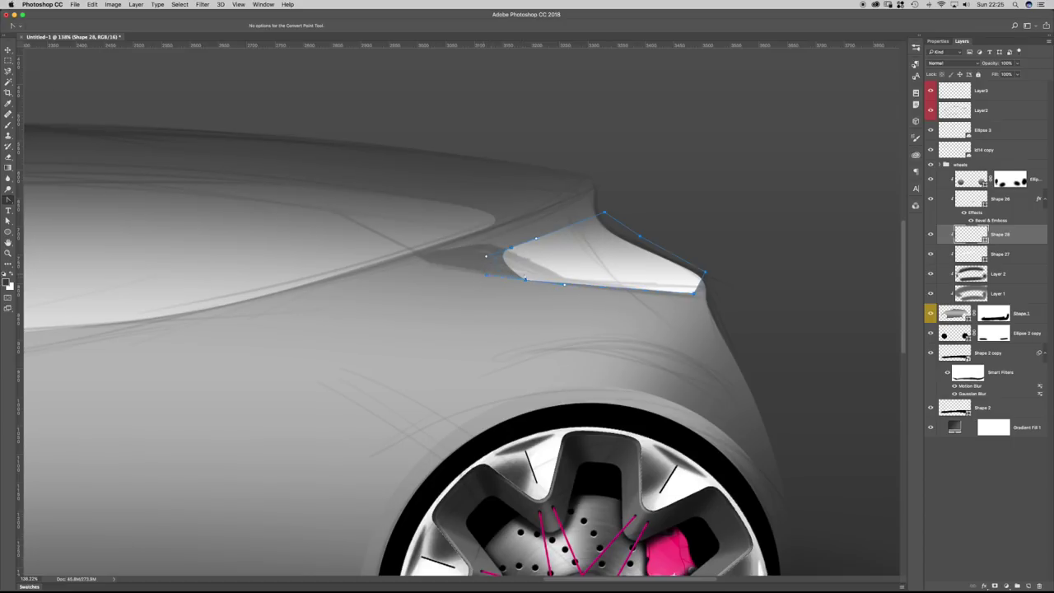
drag(690, 294, 708, 281)
key(a)
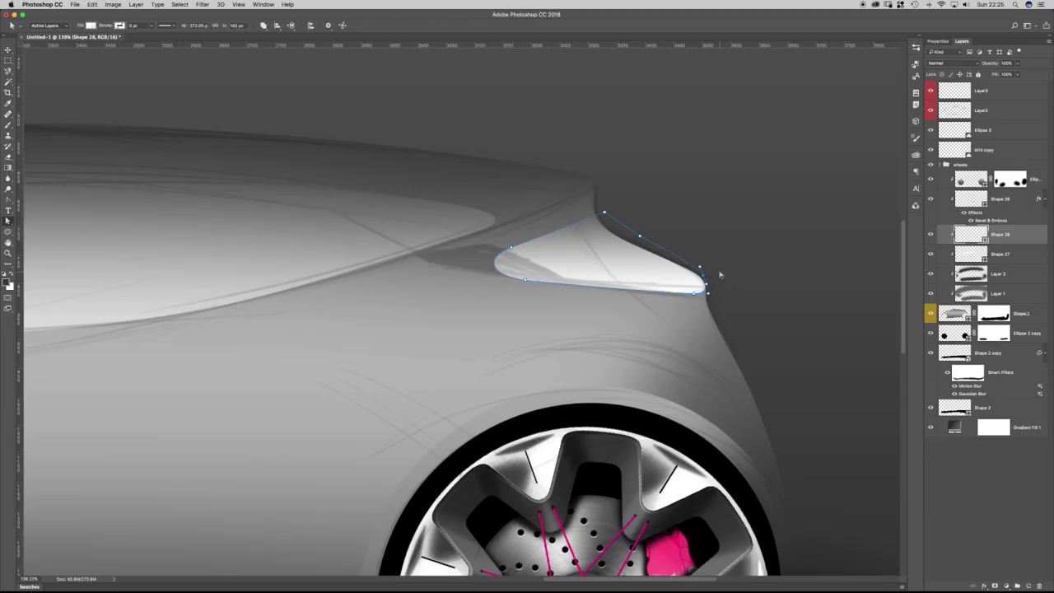
Refine the anchor points and handles at the tail highlight's rear tip to fit the body contour.
click(723, 274)
scroll(703, 290, up, 3)
click(704, 298)
drag(660, 306, 642, 304)
click(657, 305)
drag(723, 279, 715, 252)
key(Return)
click(723, 302)
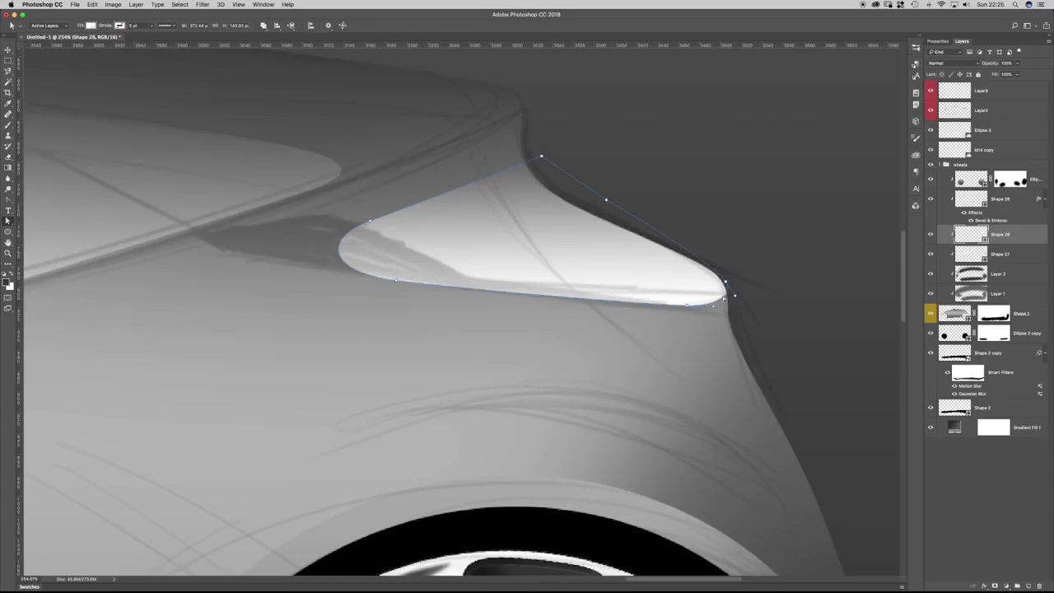
drag(686, 306, 739, 307)
key(Return)
Select the main body shape and adjust the anchor point and handles just below the tail tip to smooth its rear outline.
click(744, 307)
scroll(732, 288, up, 5)
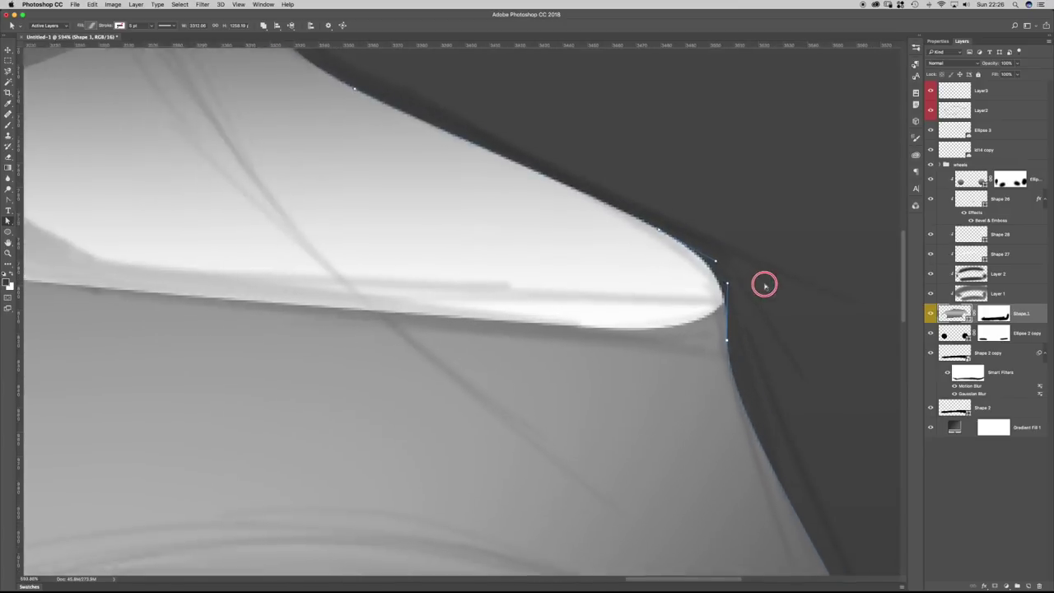
drag(726, 285, 731, 296)
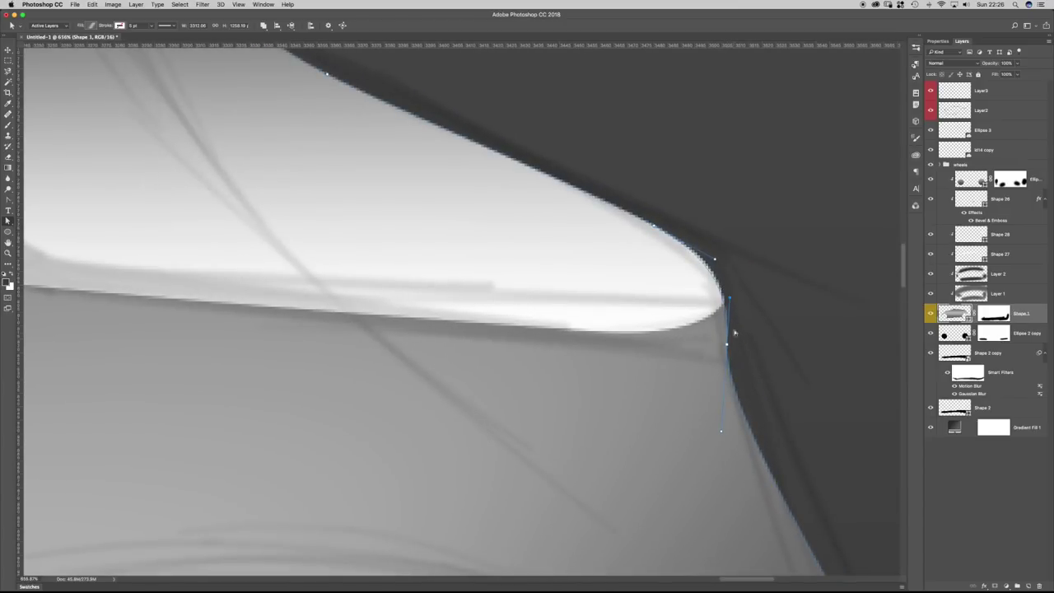
drag(728, 345, 725, 280)
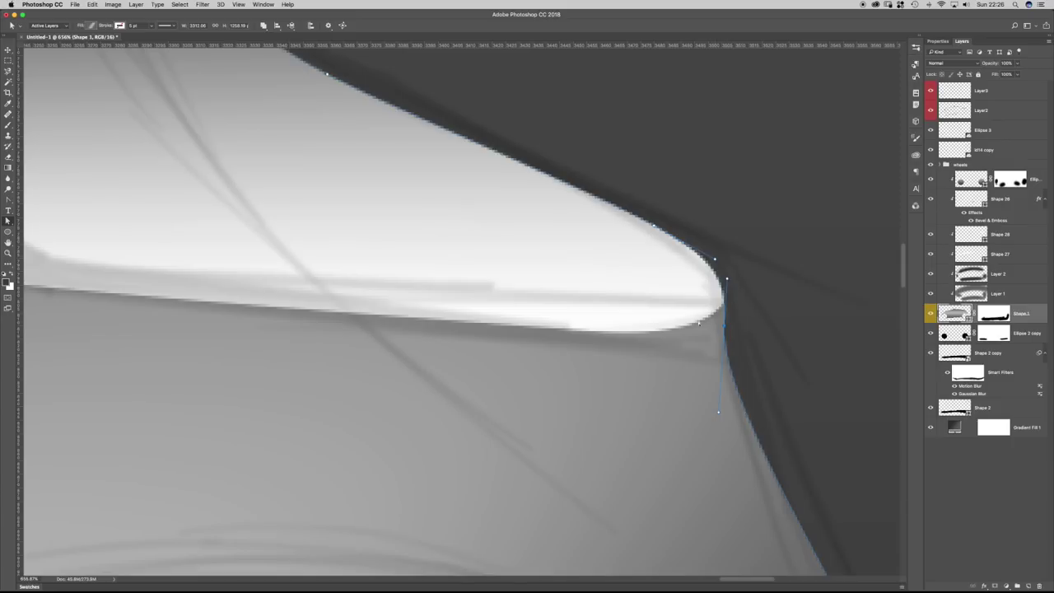
drag(721, 411, 718, 449)
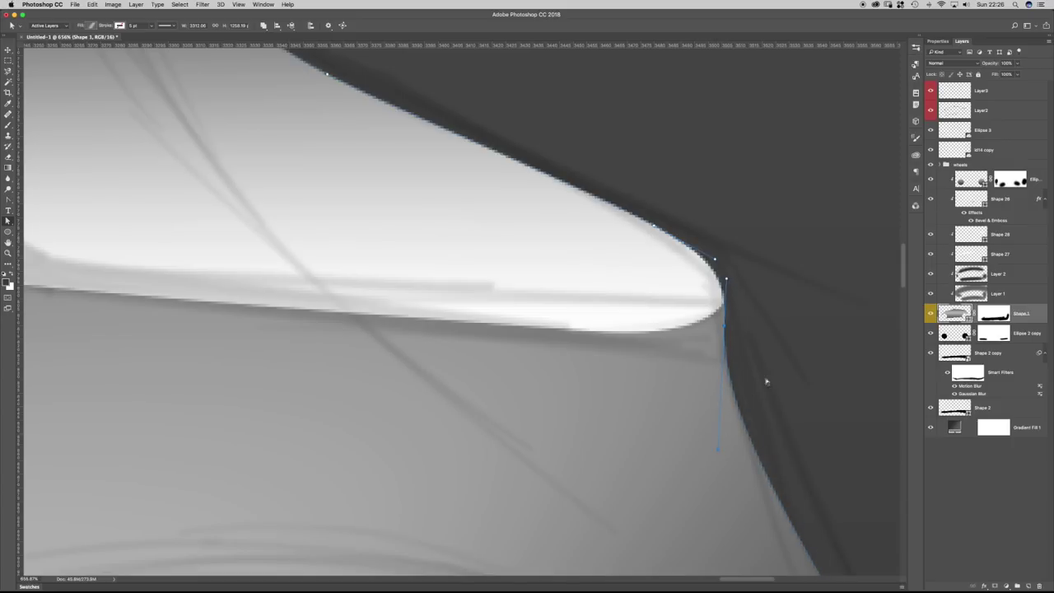
scroll(759, 372, down, 10)
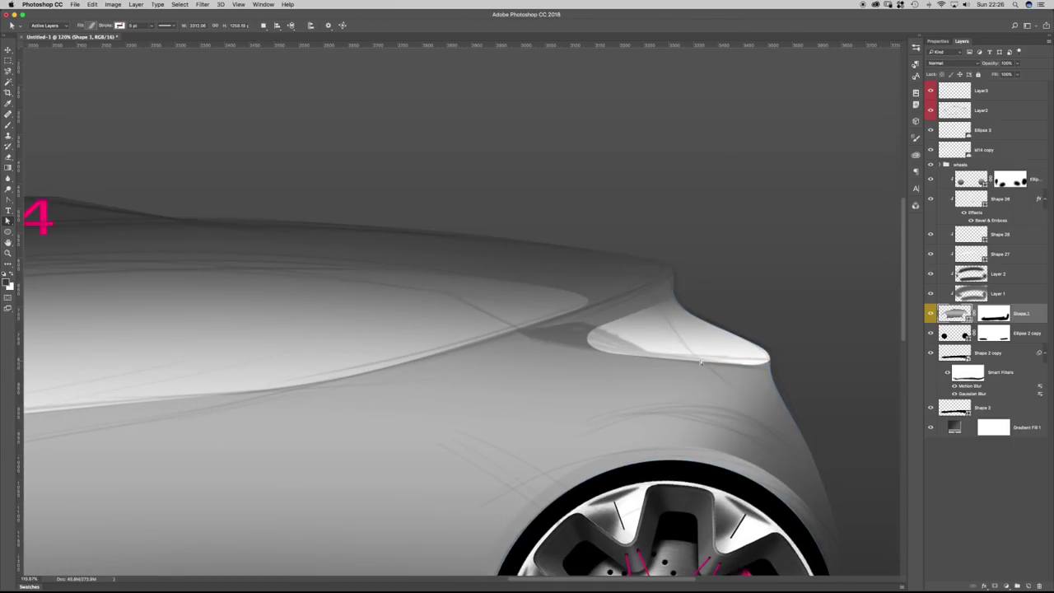
Reshape the rear light on the Shape 28 layer by moving its lower rear anchor forward and refining the rear tip's anchor and handles.
scroll(747, 369, up, 4)
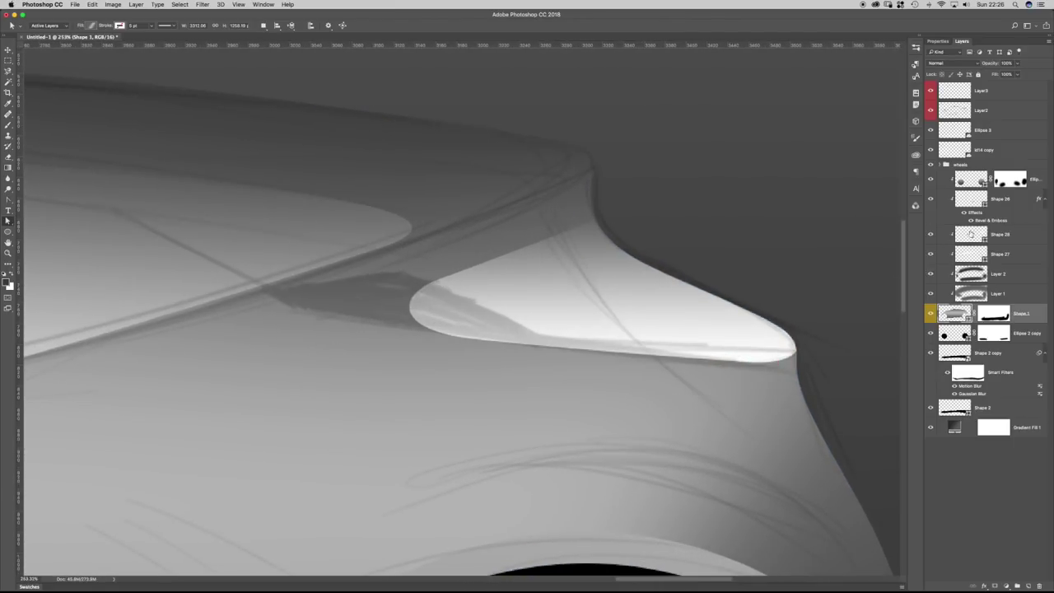
click(970, 234)
scroll(780, 363, up, 5)
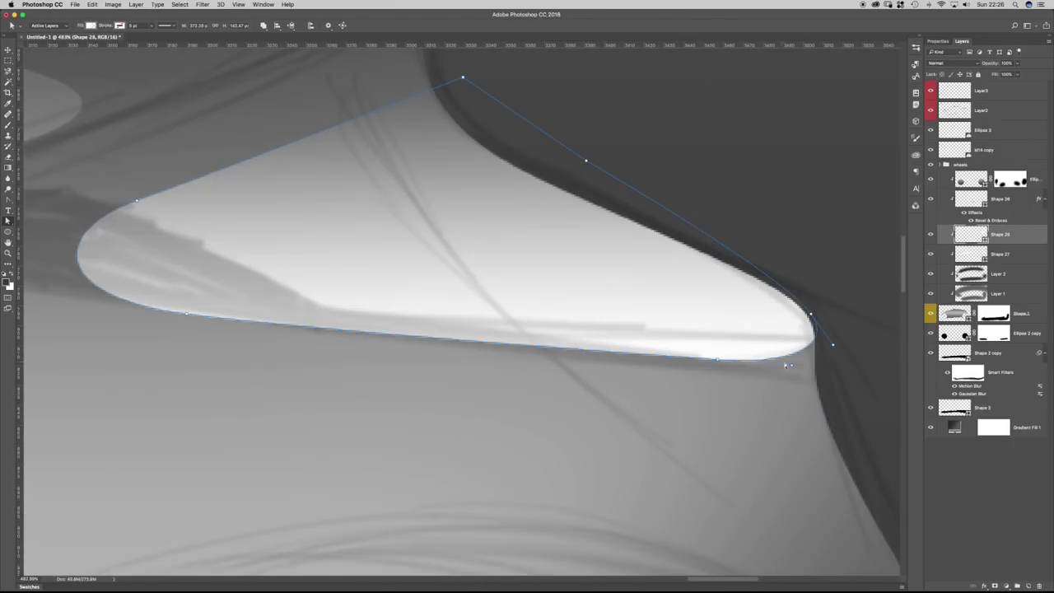
click(717, 360)
drag(717, 359, 668, 355)
click(811, 317)
drag(811, 315, 813, 320)
drag(784, 281, 784, 271)
click(824, 304)
click(812, 321)
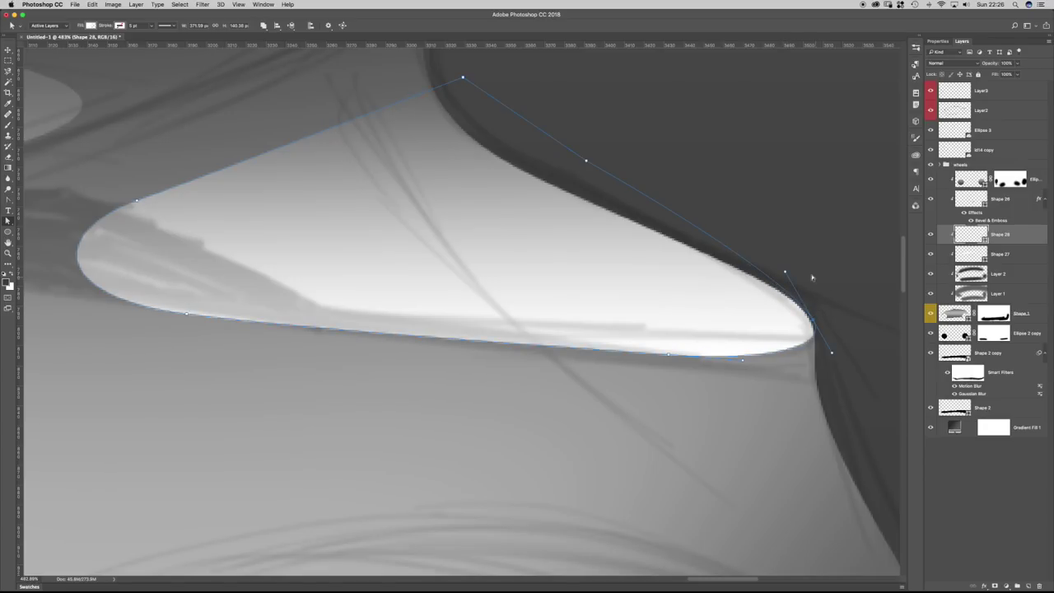
key(Left)
click(832, 308)
Curve the upper front edge of the rear light shape and raise its top corner slightly.
drag(819, 294, 784, 296)
drag(589, 277, 628, 254)
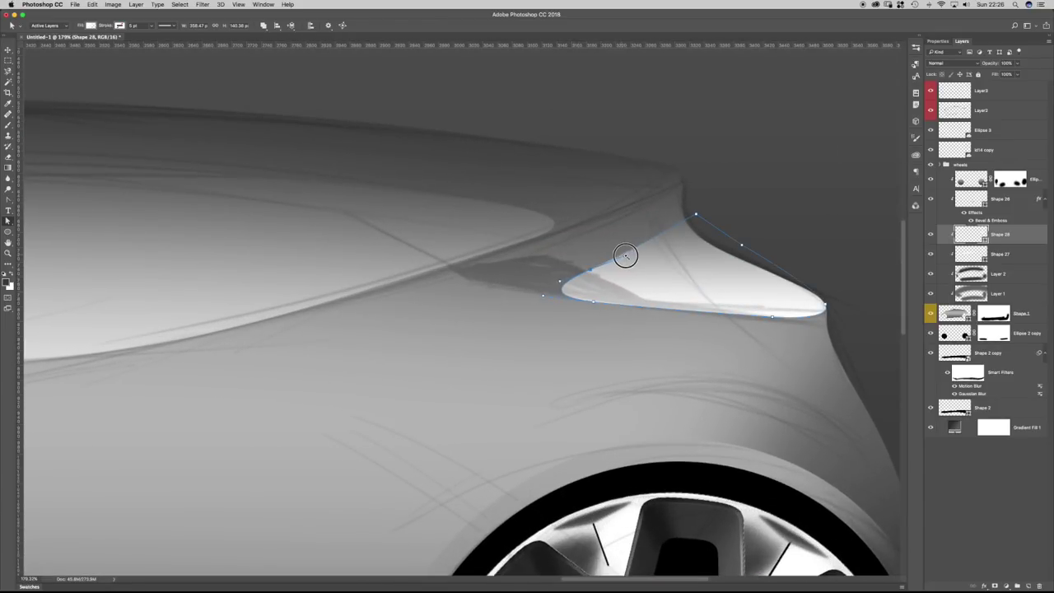
drag(695, 211, 693, 205)
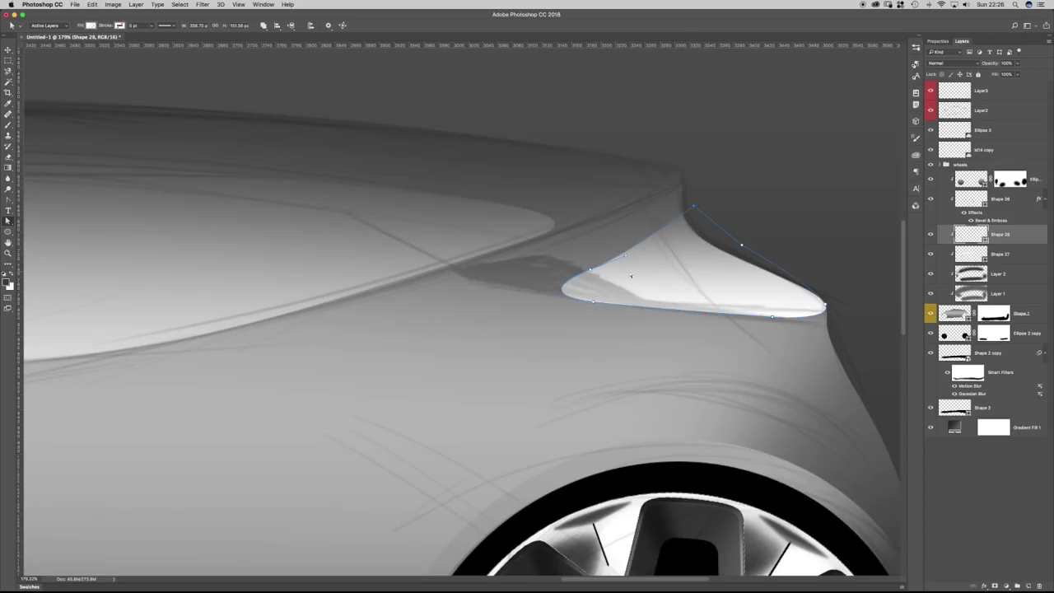
click(651, 227)
drag(637, 245, 332, 325)
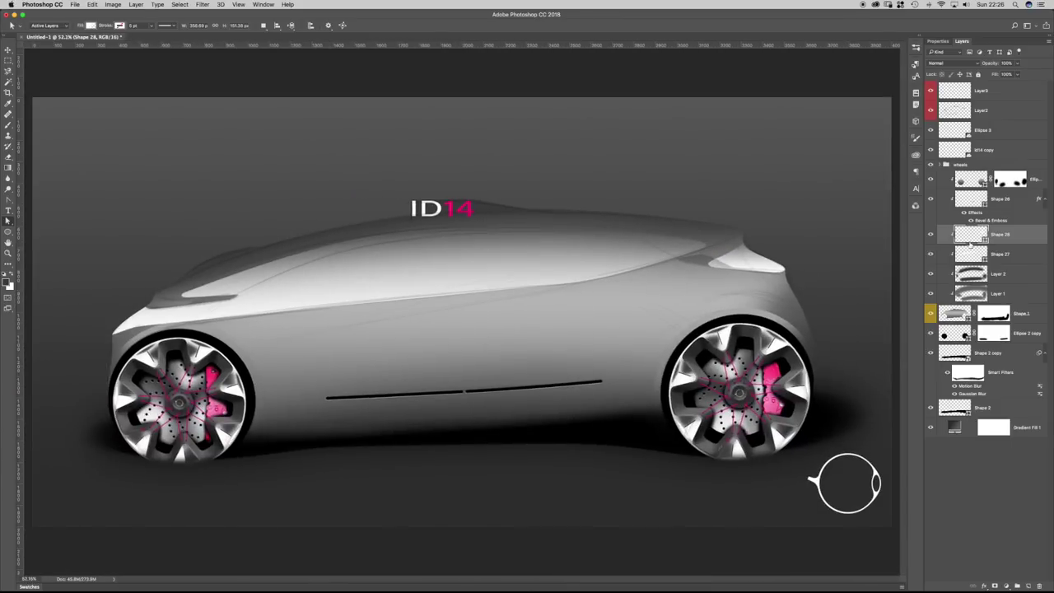
Reposition the gradient fill of the rear light shape and apply it with Reverse turned off.
double_click(968, 237)
click(783, 160)
drag(749, 241, 750, 249)
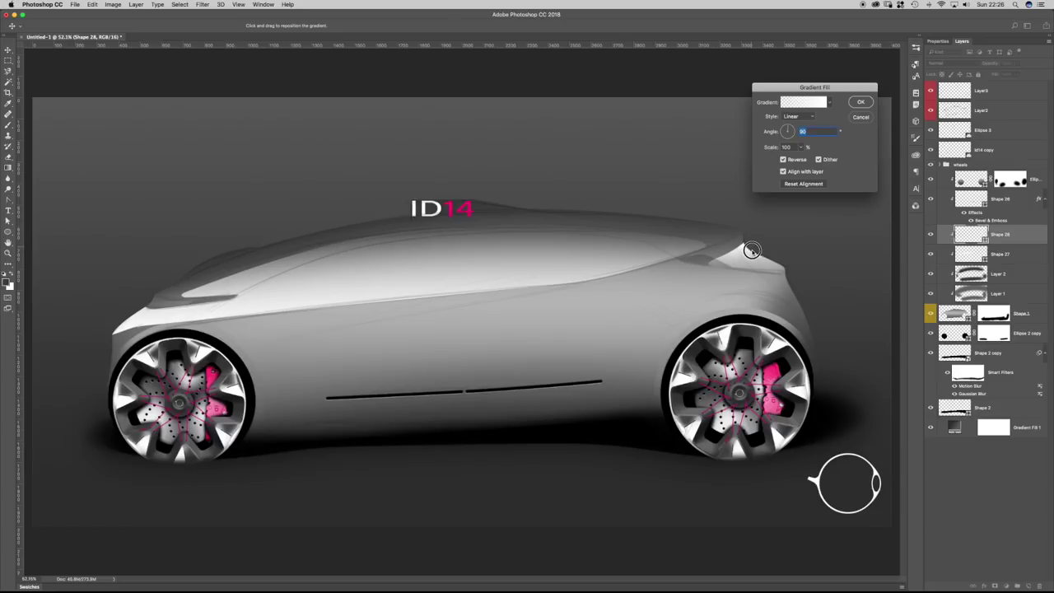
click(784, 160)
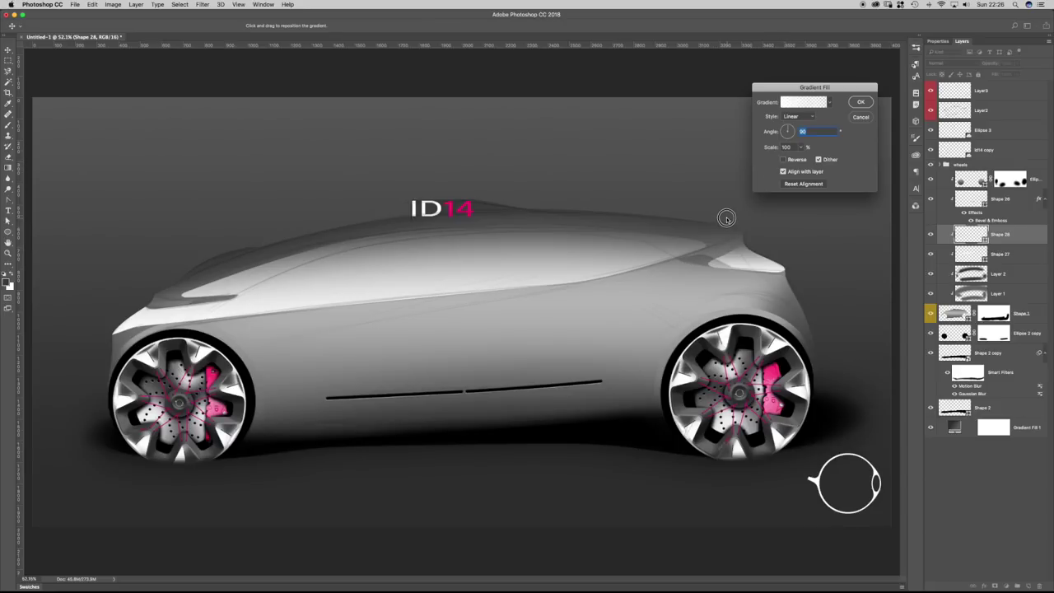
key(Return)
Draw a long, closed four-point Pen shape along the lower body side, just below the black trim line.
key(super+space)
drag(571, 362, 609, 423)
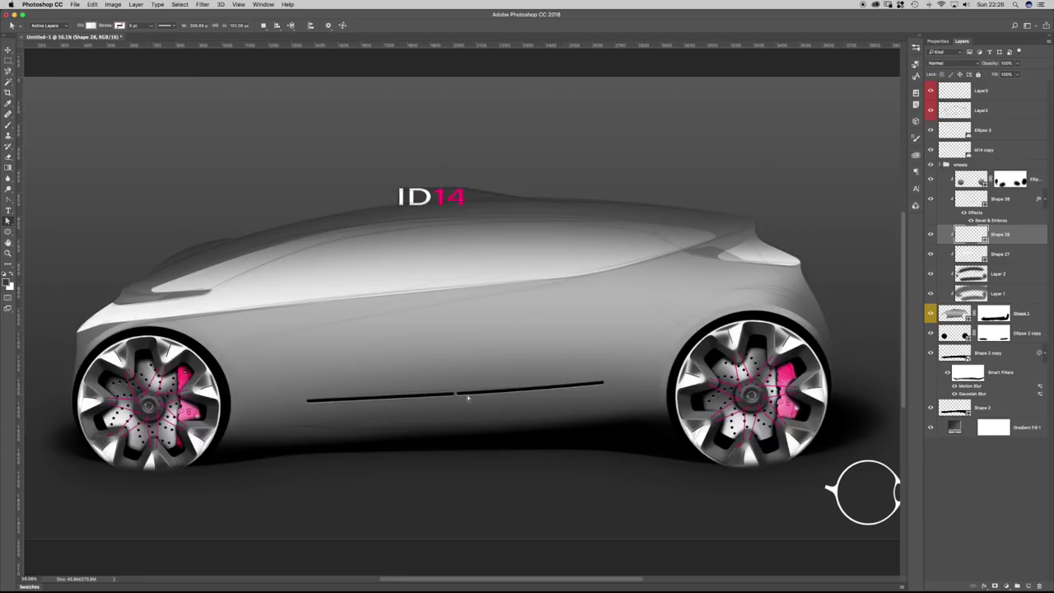
key(p)
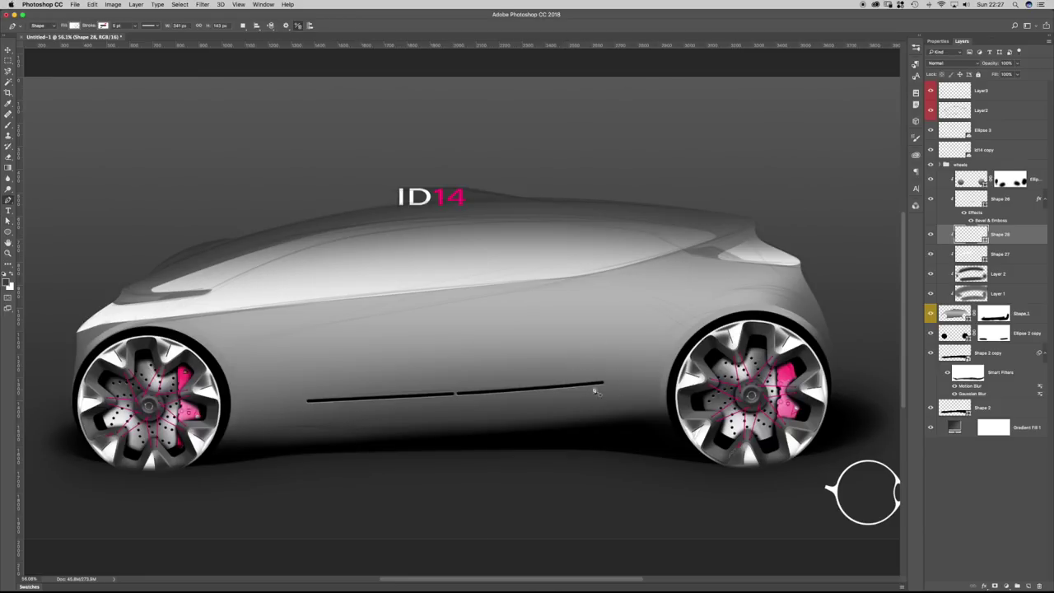
click(292, 430)
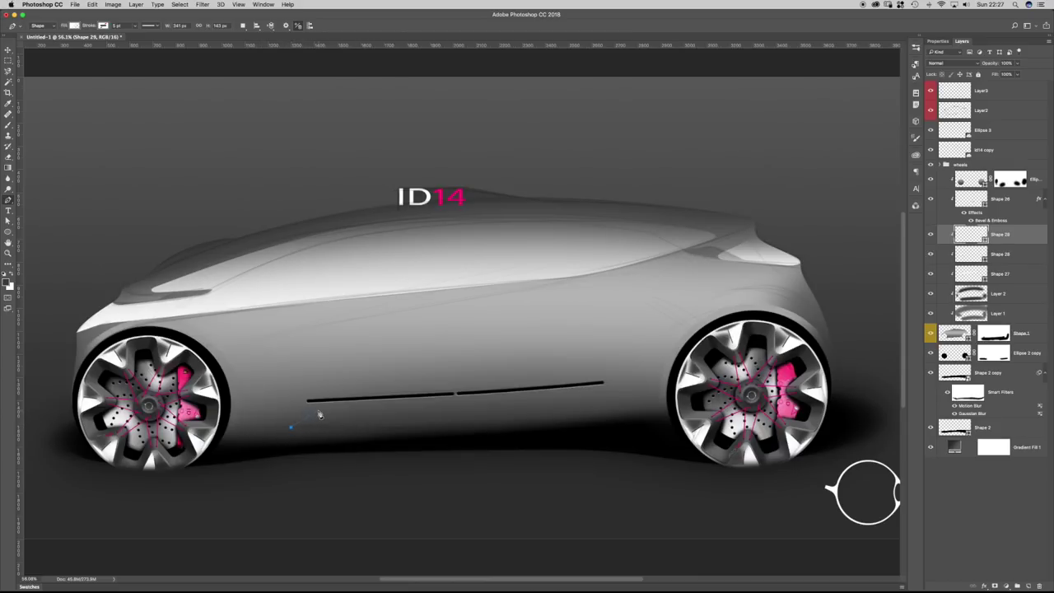
click(574, 395)
click(629, 407)
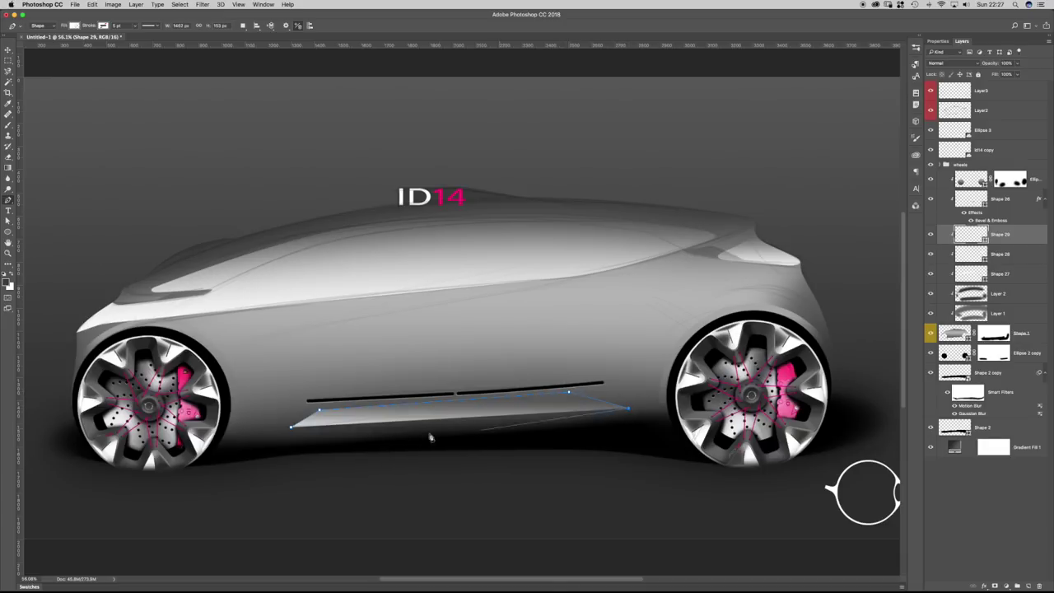
click(291, 427)
Bow the lower edge of the new body-side shape downward and round its front and rear ends.
key(alt)
key(a)
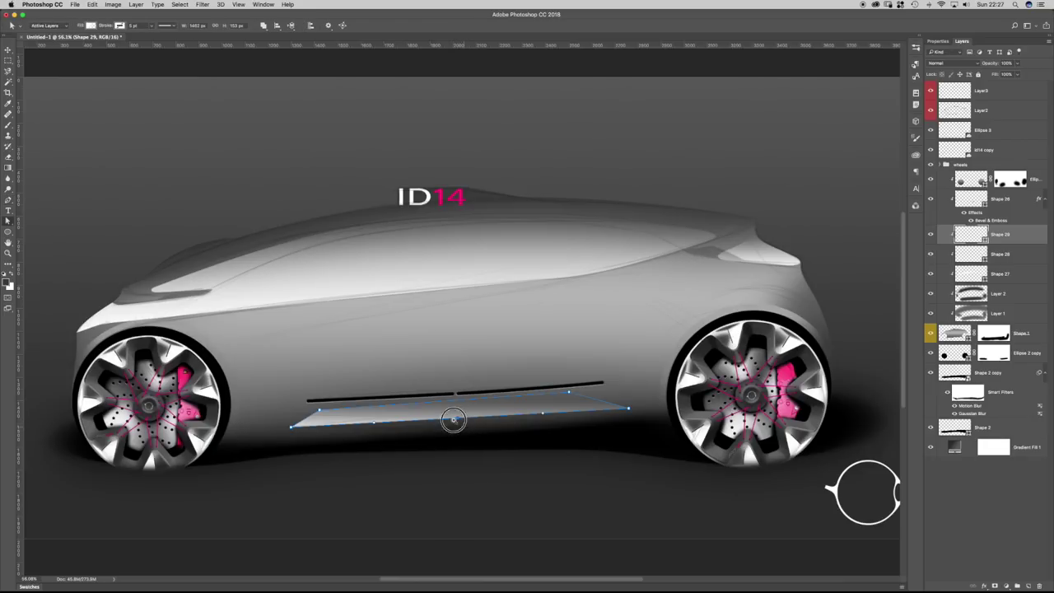
drag(457, 418, 458, 422)
key(alt)
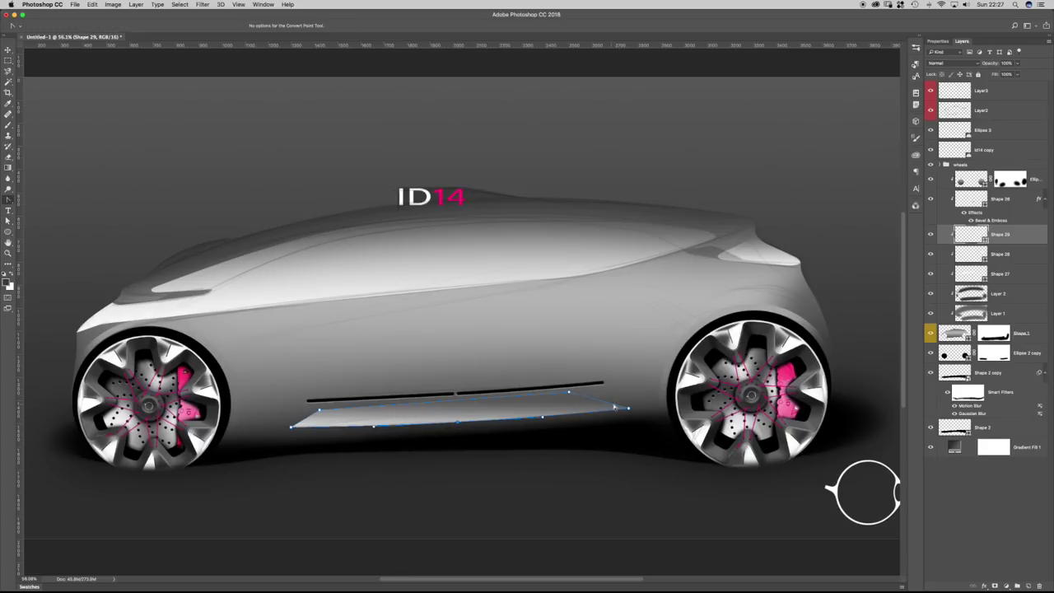
drag(630, 409, 594, 390)
drag(320, 410, 260, 432)
key(a)
Smooth the upper edge of the lower body-side shape by adjusting its upper front anchor and curve handles.
key(super+space)
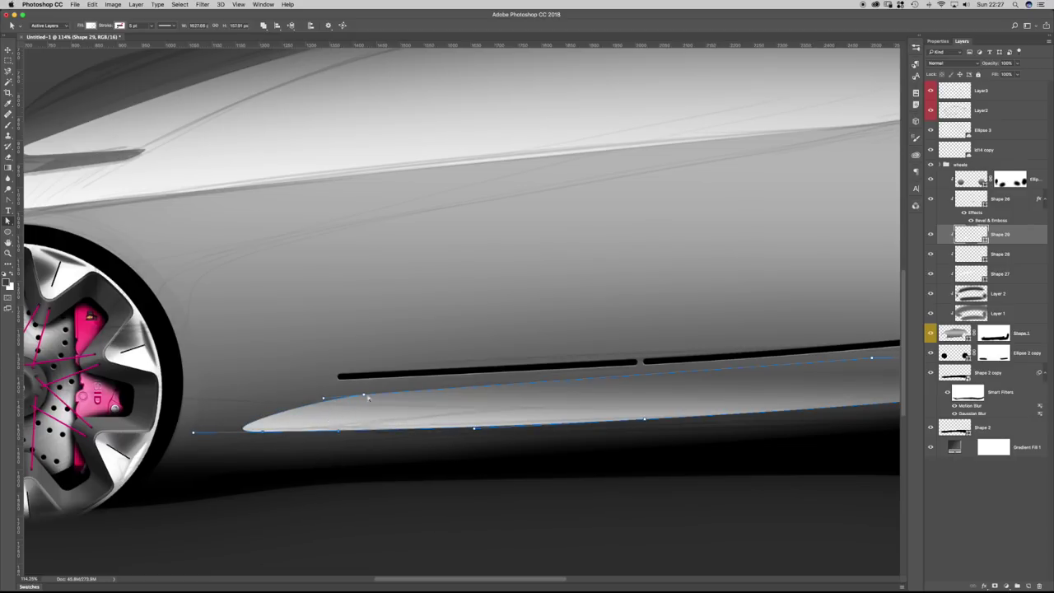
drag(365, 397, 329, 385)
key(super+0)
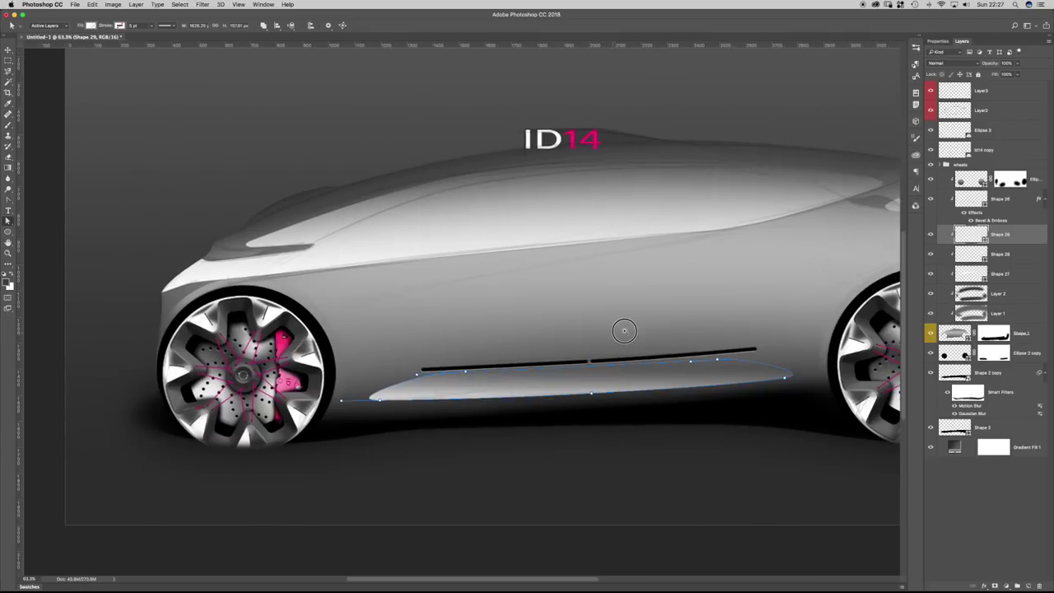
scroll(714, 347, up, 5)
drag(730, 376, 580, 374)
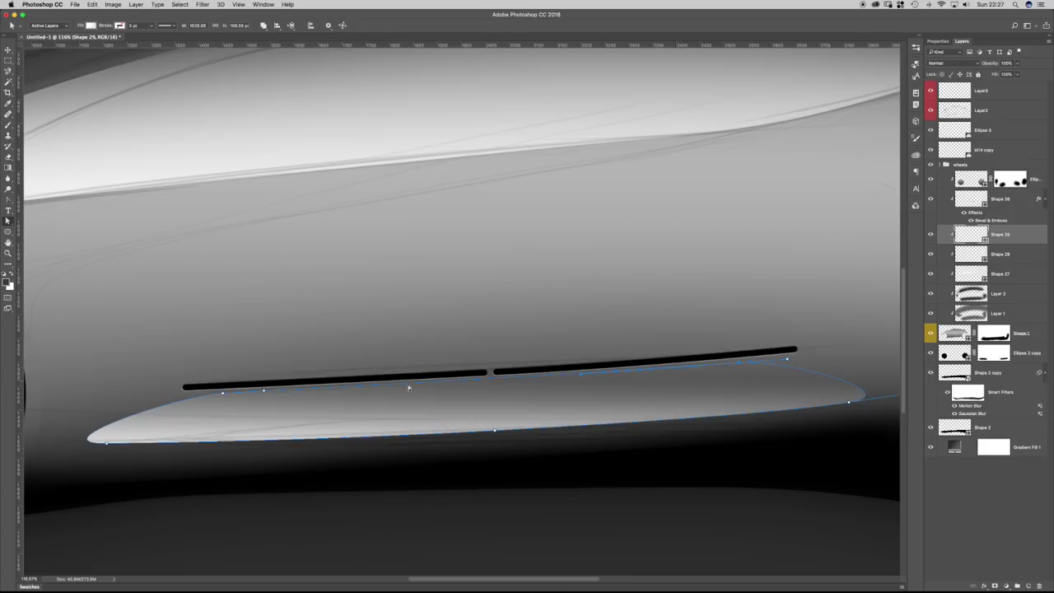
drag(264, 391, 346, 386)
Refine the upper rear curve of the lower body-side shape and move its rear tip anchor farther toward the rear wheel.
scroll(681, 367, right, 3)
mouse_move(661, 356)
mouse_down()
mouse_move(685, 352)
mouse_move(667, 354)
mouse_up()
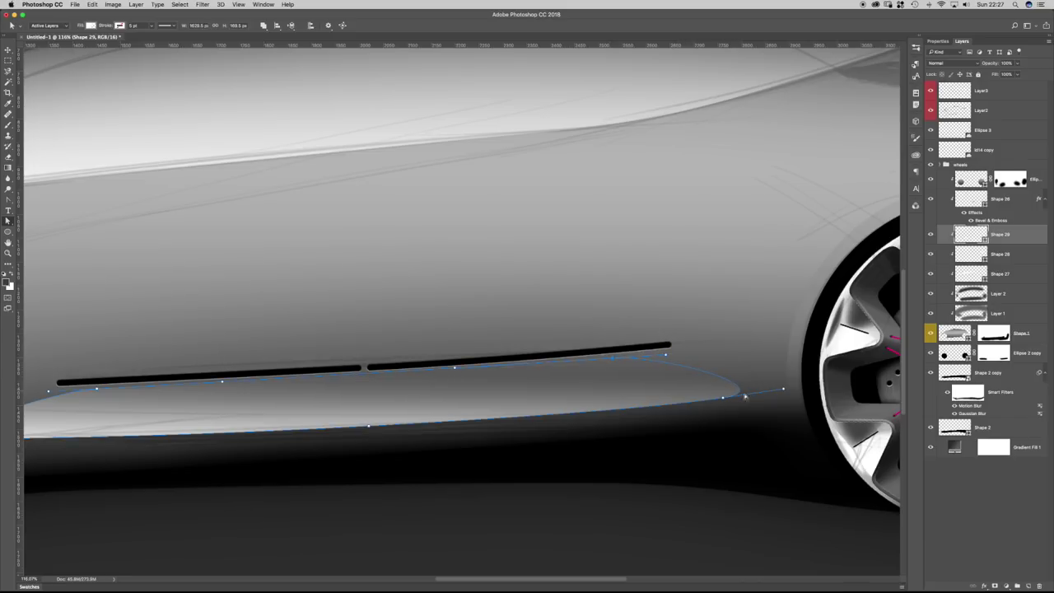
drag(725, 400, 747, 393)
key(Return)
drag(701, 333, 670, 335)
key(super+0)
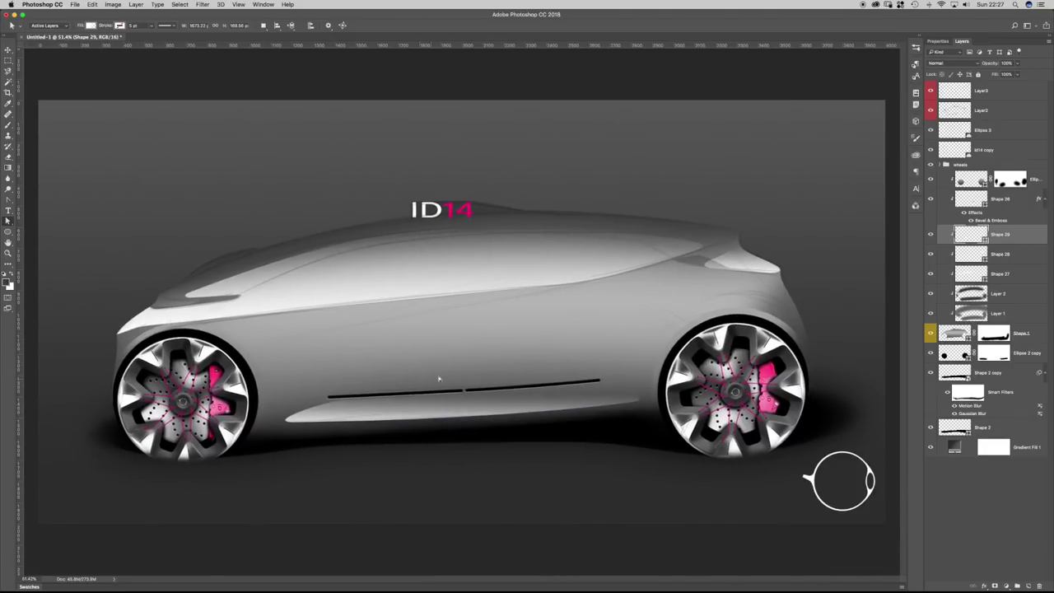
Add a layer mask to the lower body-side shape and brush its upper edge away so the highlight fades into the body.
click(994, 584)
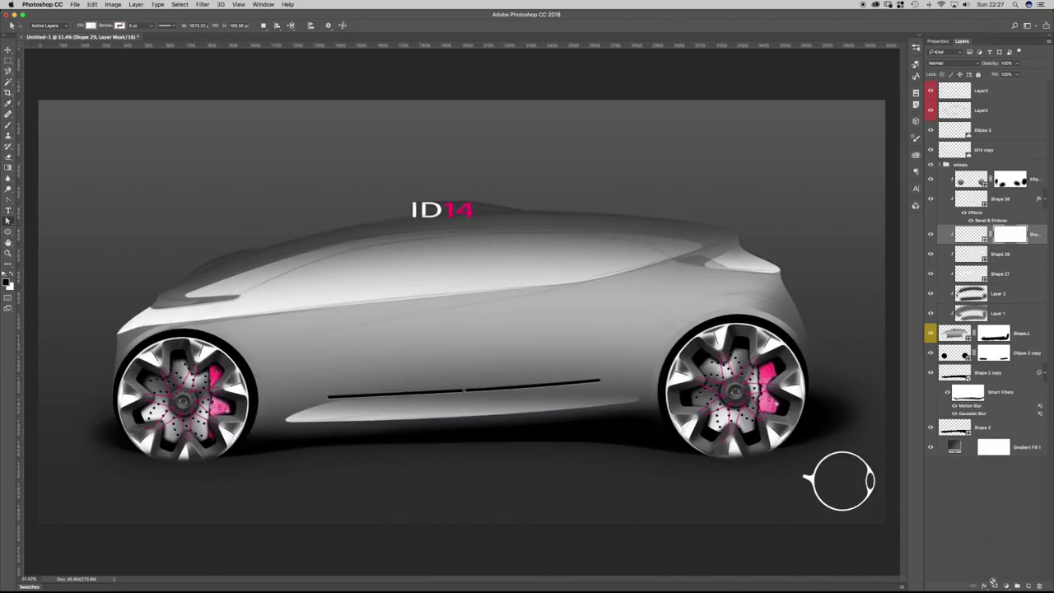
key(b)
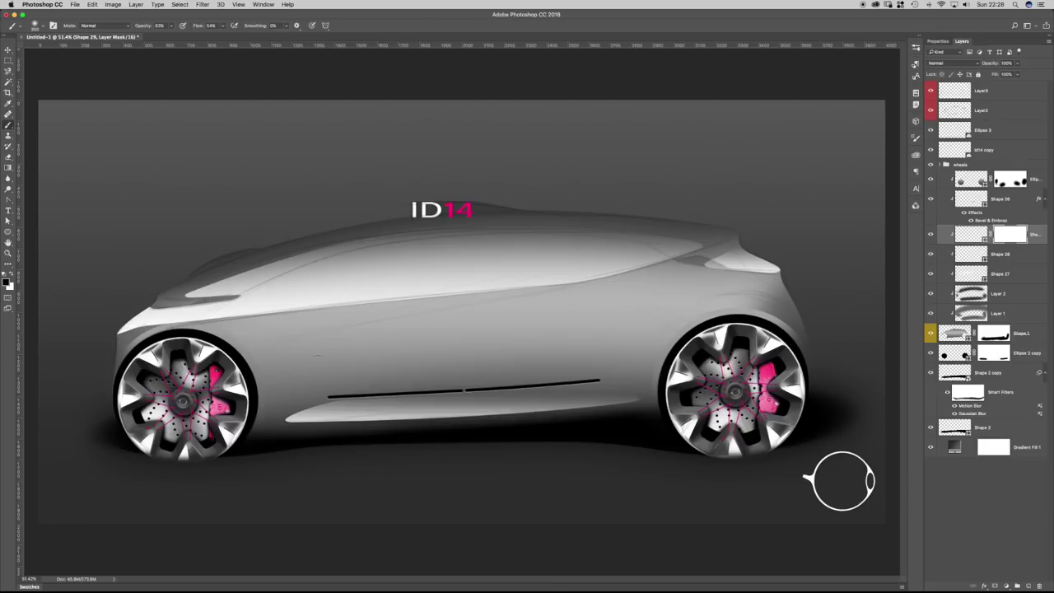
drag(305, 388, 428, 353)
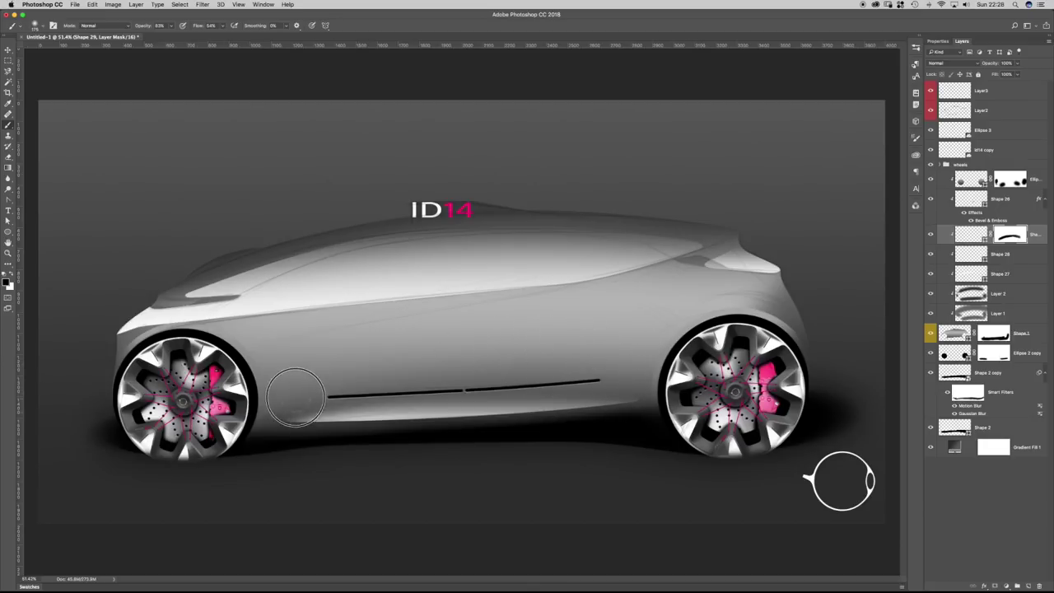
scroll(568, 354, up, 1)
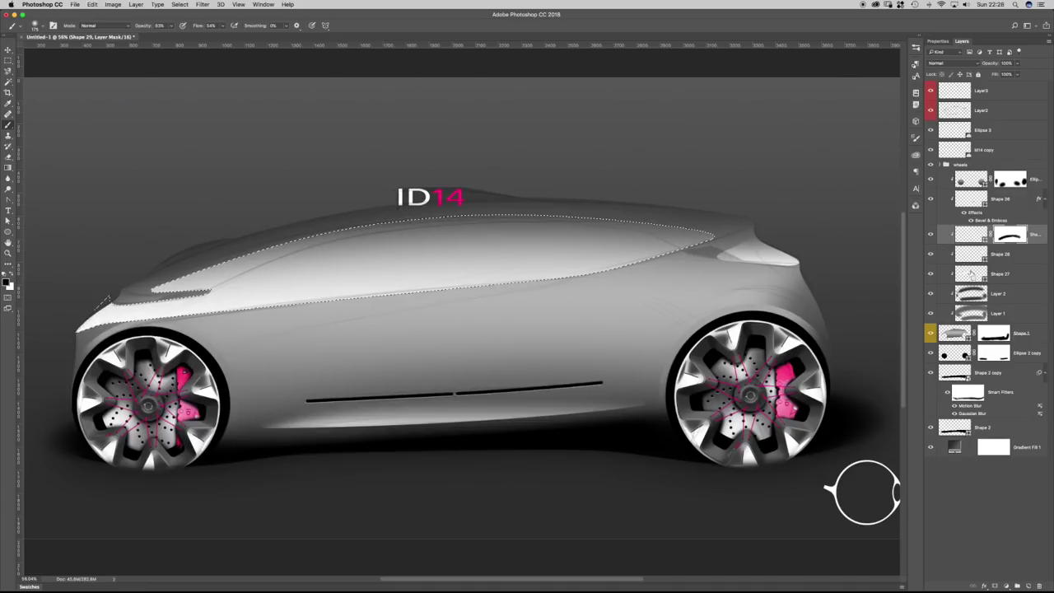
Load the side window shape as a selection, add a new layer above Layer 2 and invert the selection.
super+click(969, 256)
click(972, 293)
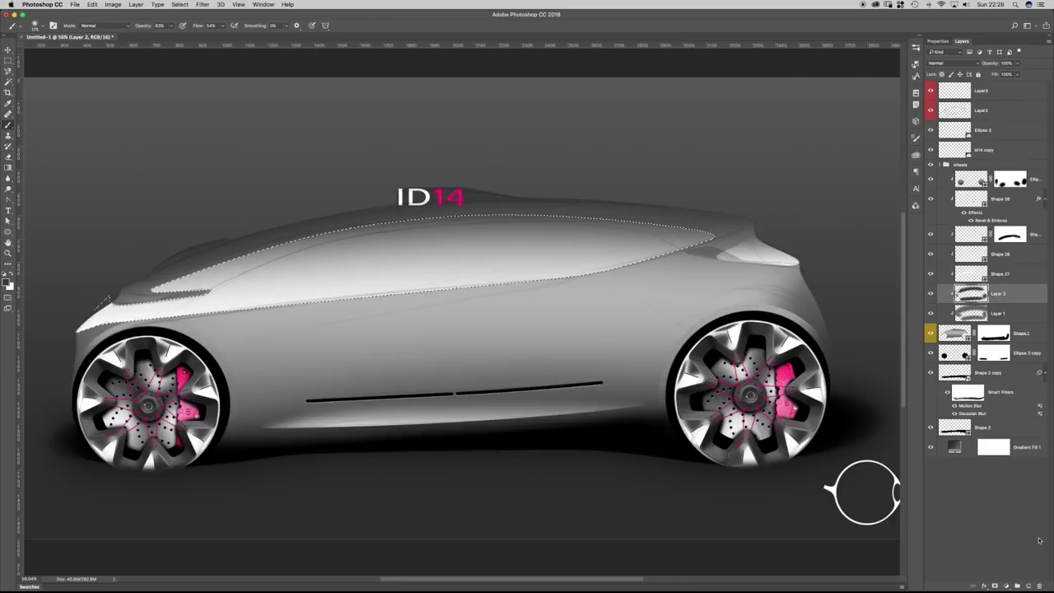
click(1027, 587)
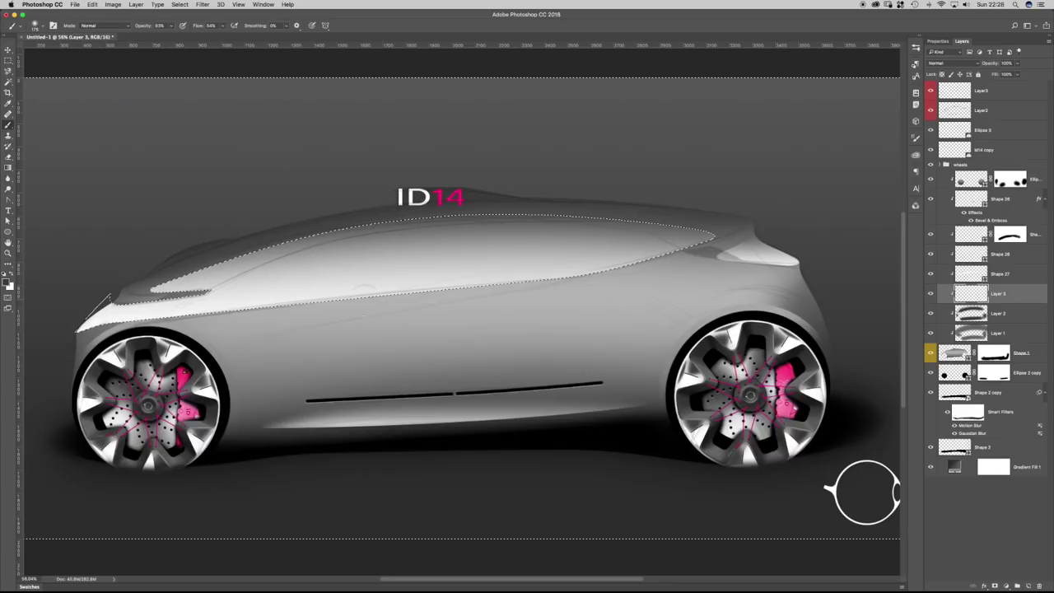
Brush soft dark shading along the body below the window line from the front wheel to the rear roof, and deselect.
mouse_move(187, 342)
mouse_down()
mouse_move(280, 323)
mouse_move(134, 357)
mouse_up()
mouse_move(218, 317)
mouse_down()
mouse_move(154, 338)
mouse_move(344, 298)
mouse_move(576, 280)
mouse_up()
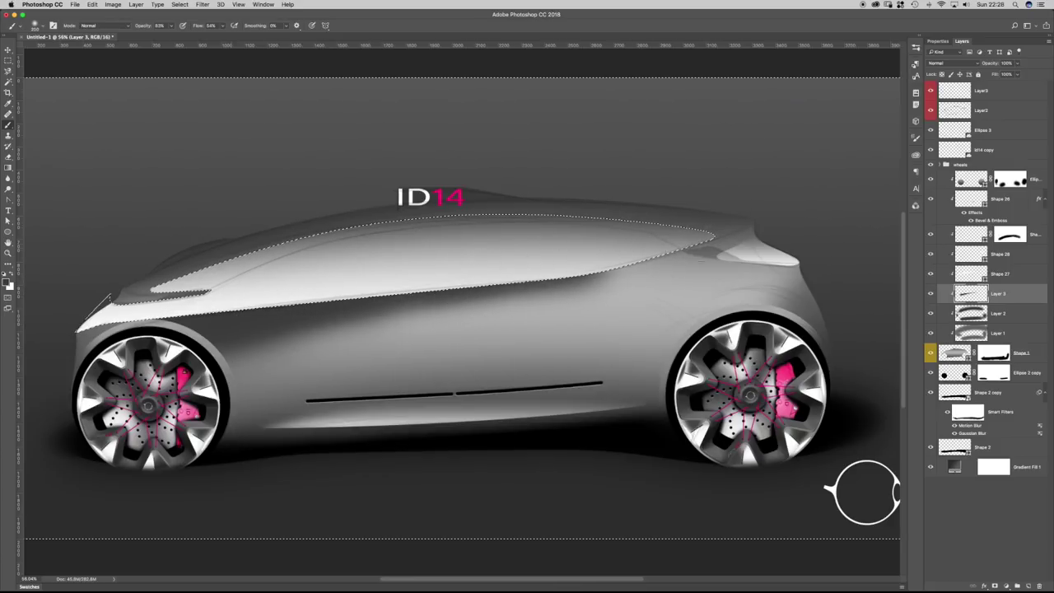
drag(745, 218, 574, 278)
mouse_move(751, 228)
mouse_down()
mouse_move(659, 243)
mouse_move(752, 229)
mouse_move(666, 242)
mouse_move(775, 209)
mouse_move(185, 356)
mouse_up()
key(])
mouse_move(722, 233)
mouse_down()
mouse_move(459, 284)
mouse_move(200, 359)
mouse_move(627, 245)
mouse_up()
drag(752, 211, 586, 238)
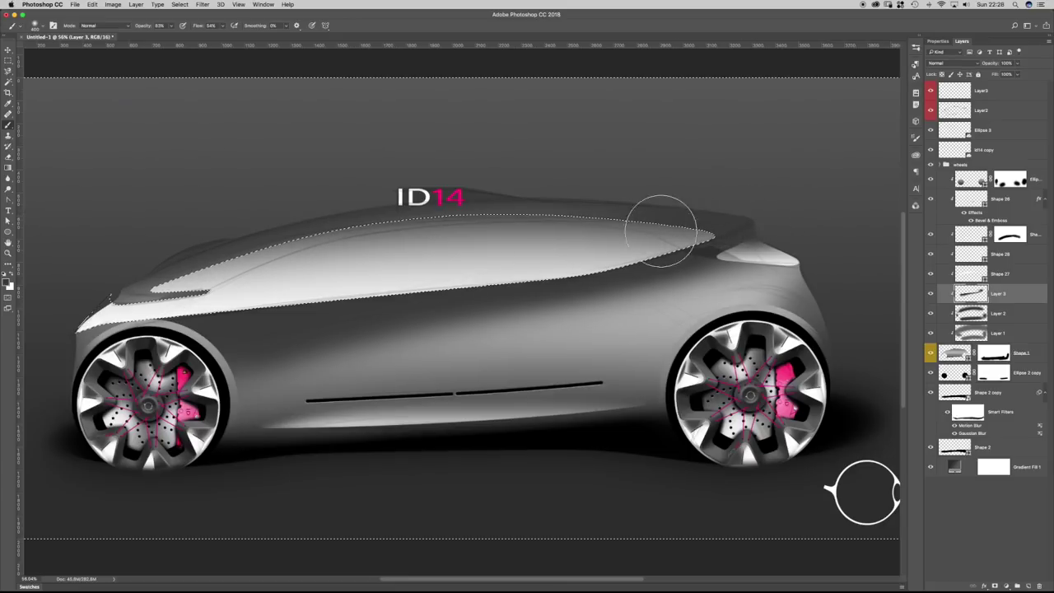
mouse_move(769, 205)
mouse_down()
mouse_move(283, 307)
mouse_move(323, 303)
mouse_move(186, 374)
mouse_up()
drag(572, 254, 262, 346)
key([)
key([)
key([)
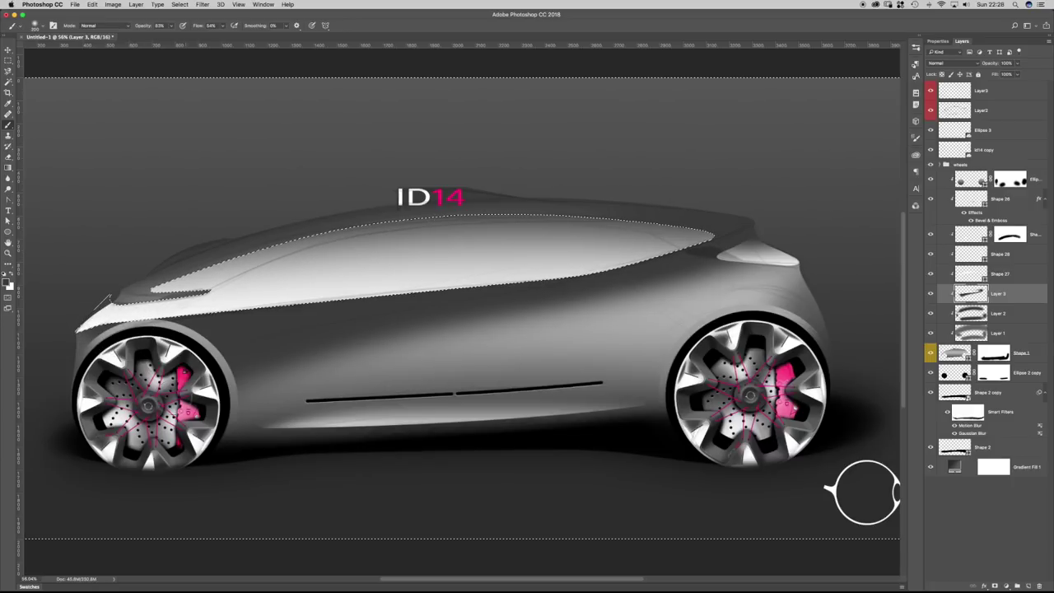
key(super+d)
Add a layer mask to the dark shading layer and brush out the shading on the roof behind the window's rear tip.
click(996, 585)
key(r)
mouse_move(705, 233)
mouse_down()
mouse_move(777, 238)
mouse_move(751, 350)
mouse_move(777, 352)
mouse_move(654, 357)
mouse_up()
key(b)
key([)
key([)
key([)
key([)
key([)
key([)
key([)
key([)
key([)
key([)
key([)
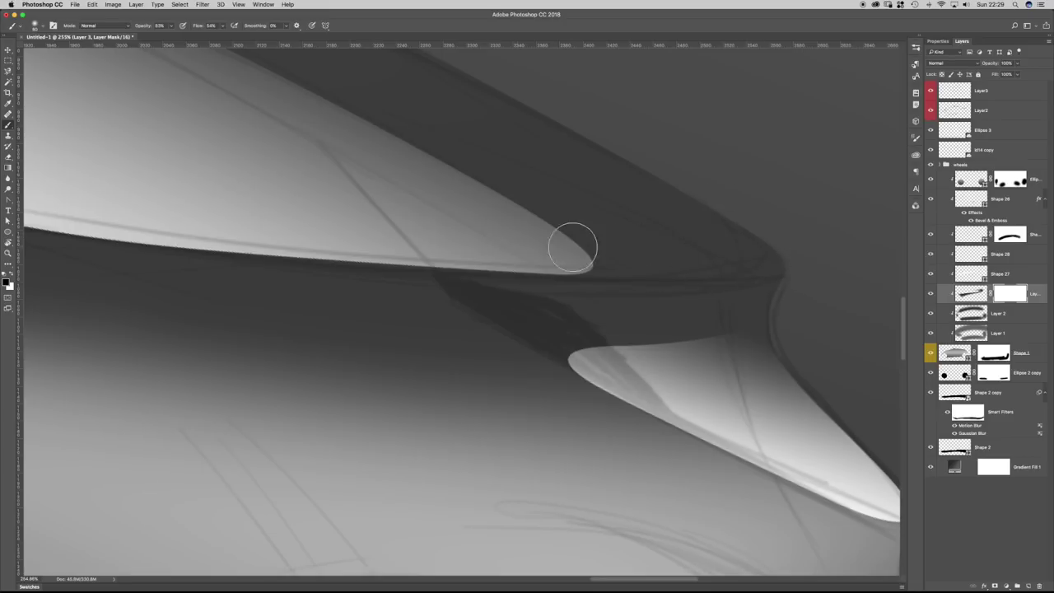
mouse_move(779, 246)
mouse_down()
mouse_move(646, 257)
mouse_move(774, 255)
mouse_move(674, 265)
mouse_move(590, 261)
mouse_move(695, 260)
mouse_move(572, 250)
mouse_move(559, 237)
mouse_move(749, 232)
mouse_move(367, 231)
mouse_move(771, 215)
mouse_move(484, 187)
mouse_move(724, 173)
mouse_up()
Continue masking the dark shading forward along the roof above the window with resized brushes.
key(])
key(])
key([)
key([)
key([)
key(])
key(])
key(])
key(])
key(])
key(])
key(])
key(])
key(])
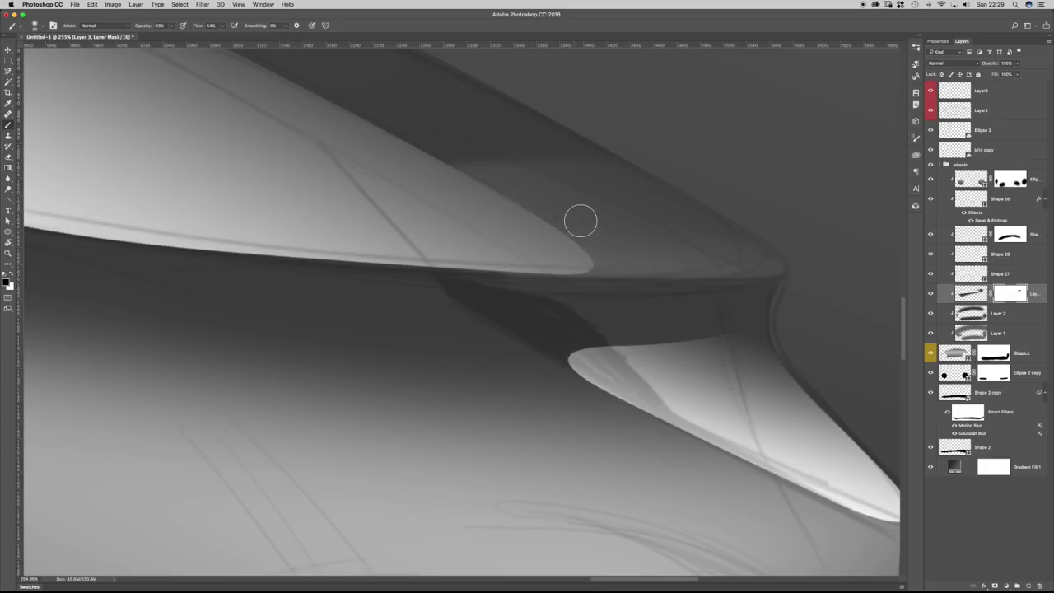
mouse_move(746, 238)
mouse_down()
mouse_move(595, 231)
mouse_move(608, 237)
mouse_move(498, 201)
mouse_move(317, 190)
mouse_move(339, 166)
mouse_move(593, 133)
mouse_move(320, 101)
mouse_up()
drag(600, 160, 653, 321)
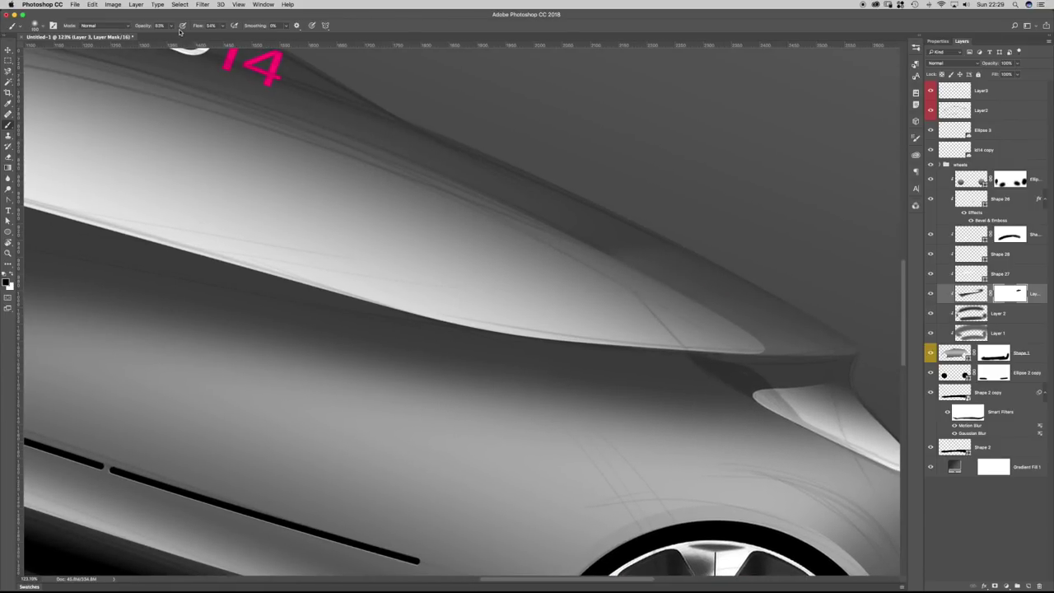
Set the brush opacity to 100%, clean up the shading mask along the rear roof, and undo the stroke over the rear corner.
drag(172, 25, 190, 39)
key(])
key(])
key(])
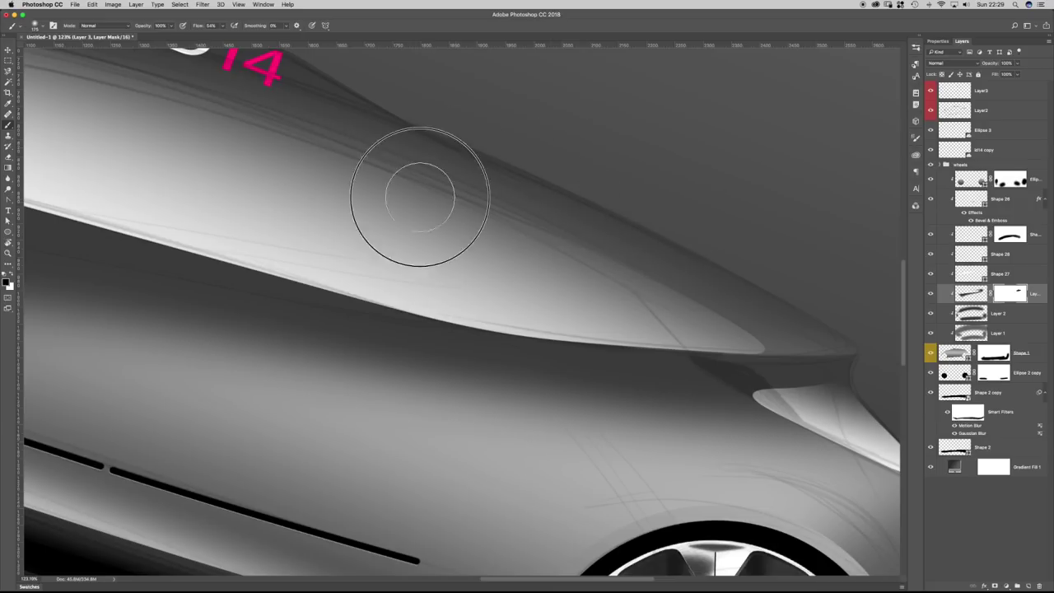
key([)
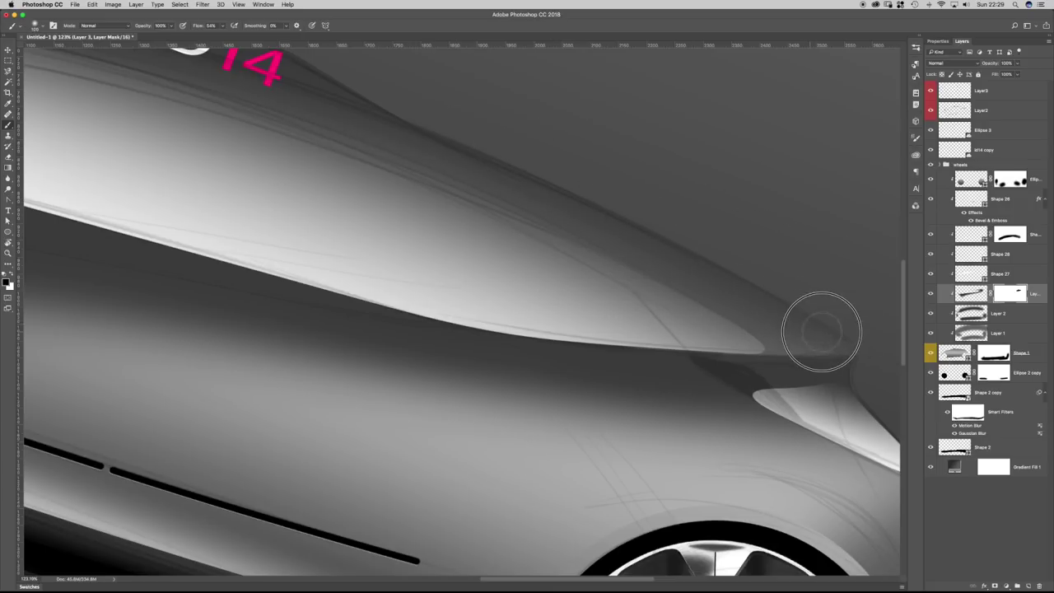
key(super+z)
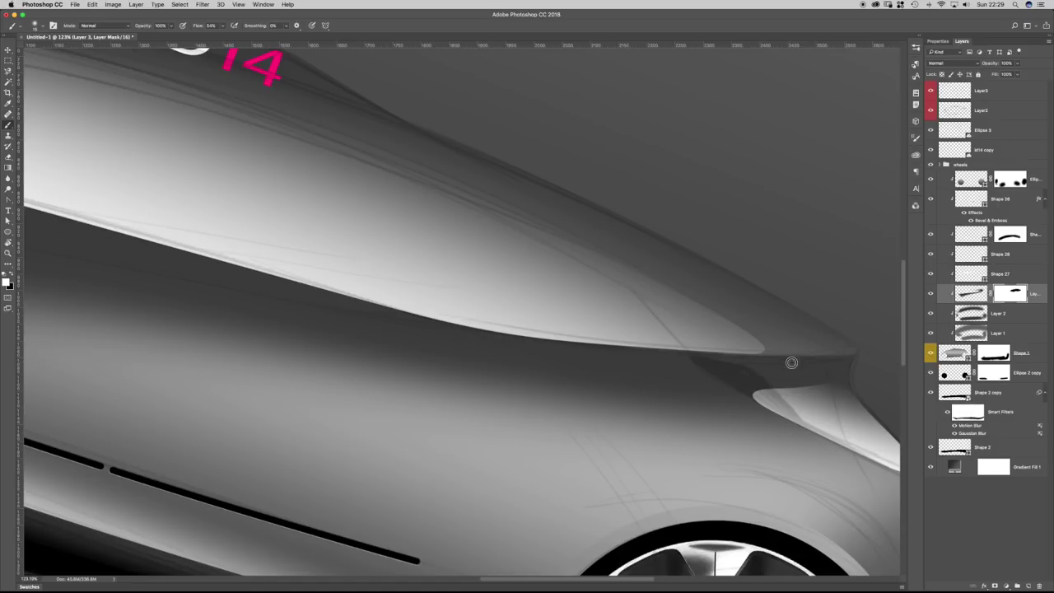
key(super+space)
drag(666, 304, 629, 298)
key(r)
drag(706, 266, 646, 214)
key(b)
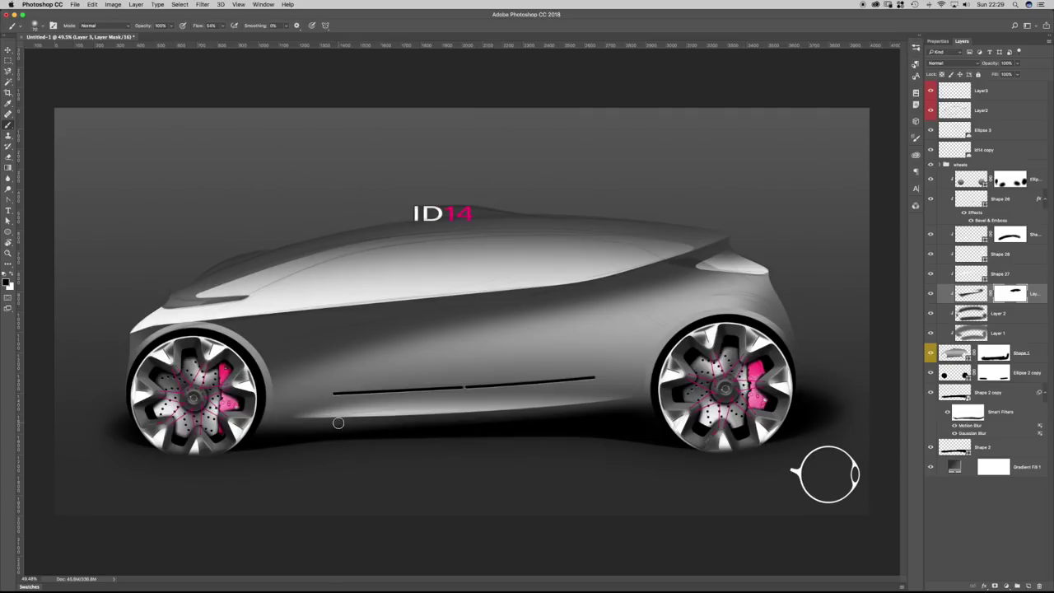
Fade the dark shading's lower edge and rear portion on its mask with a soft 900 px brush at 41% opacity.
key(bracketright)
key(bracketright)
key(bracketright)
key(bracketright)
key(bracketright)
key(bracketright)
key(bracketright)
key(bracketright)
key(bracketright)
key(bracketright)
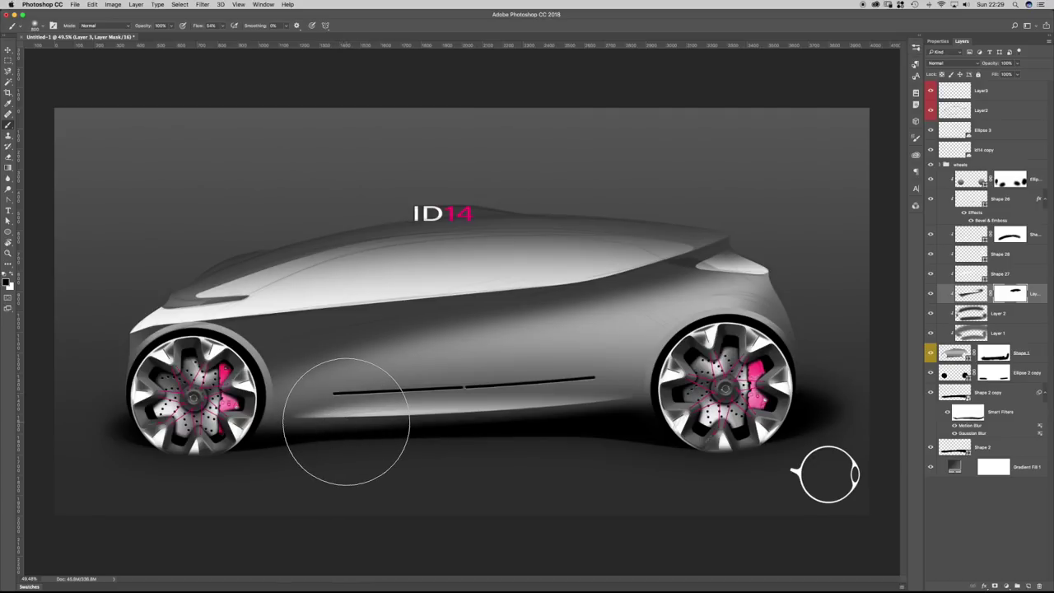
key(bracketright)
right_click(305, 428)
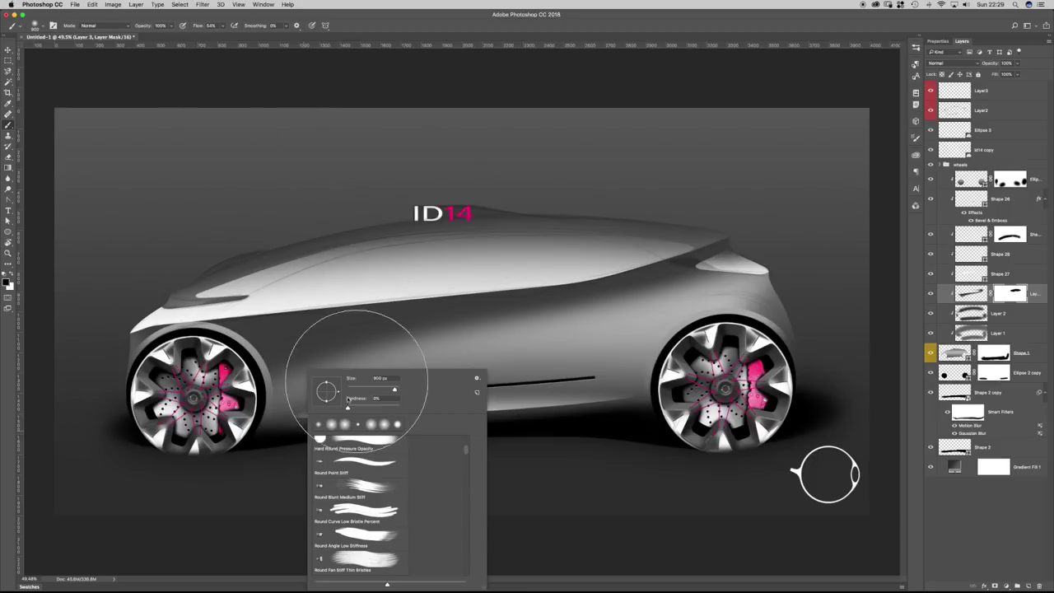
click(168, 29)
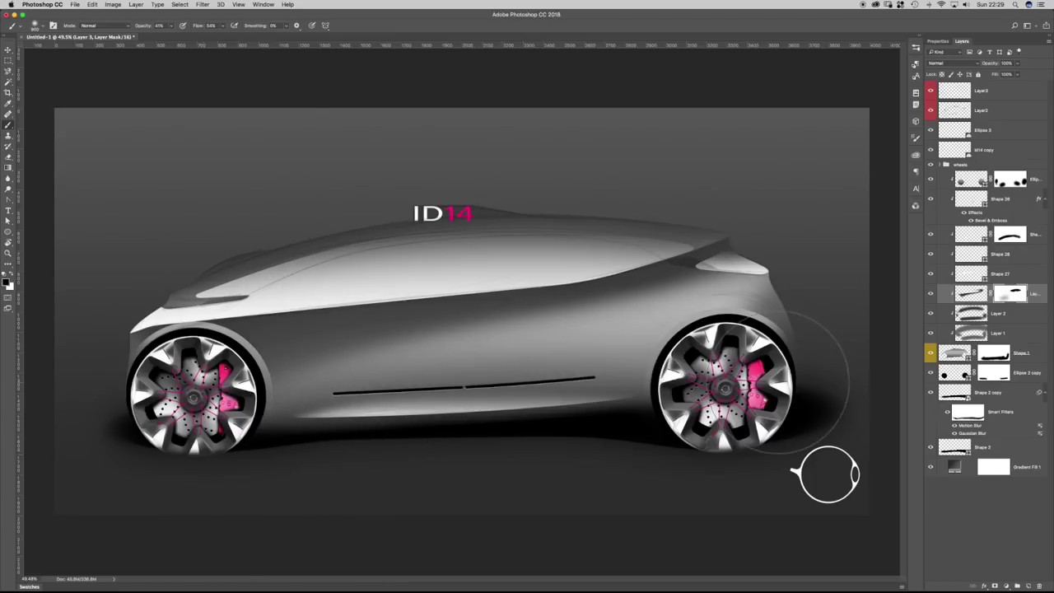
mouse_move(668, 355)
mouse_down()
mouse_move(470, 413)
mouse_move(618, 355)
mouse_move(552, 377)
mouse_up()
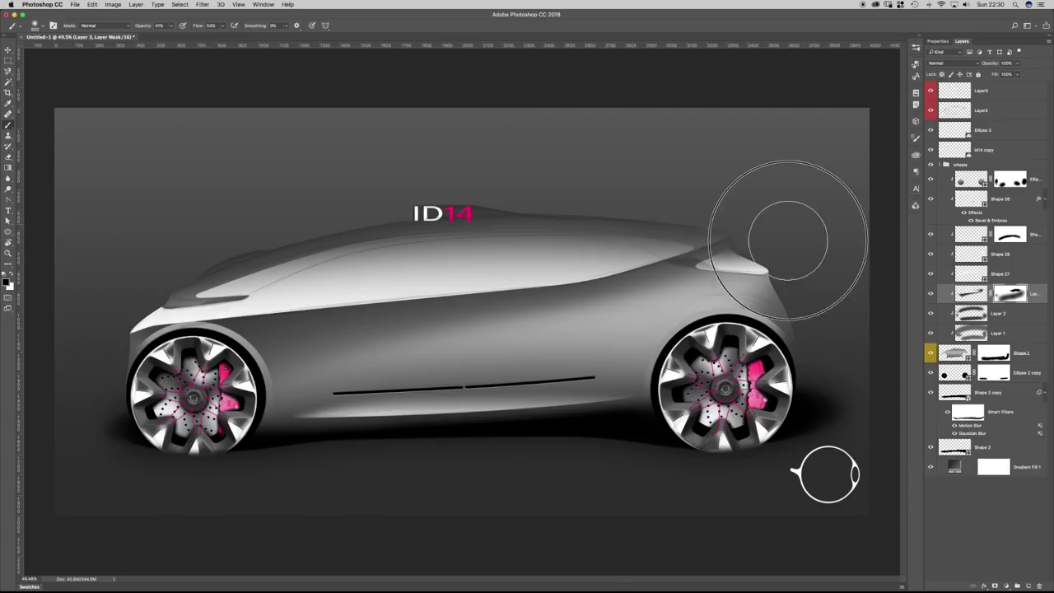
drag(789, 281, 224, 444)
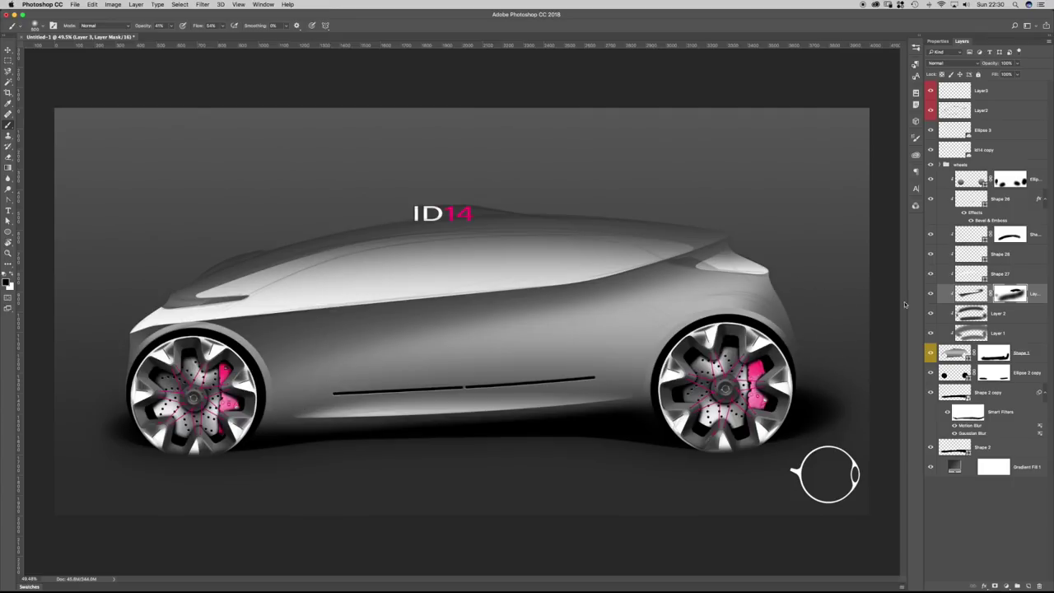
Add a new layer for a white highlight, brush over the rear body, and place the layer beneath the dark shading layer.
click(1027, 585)
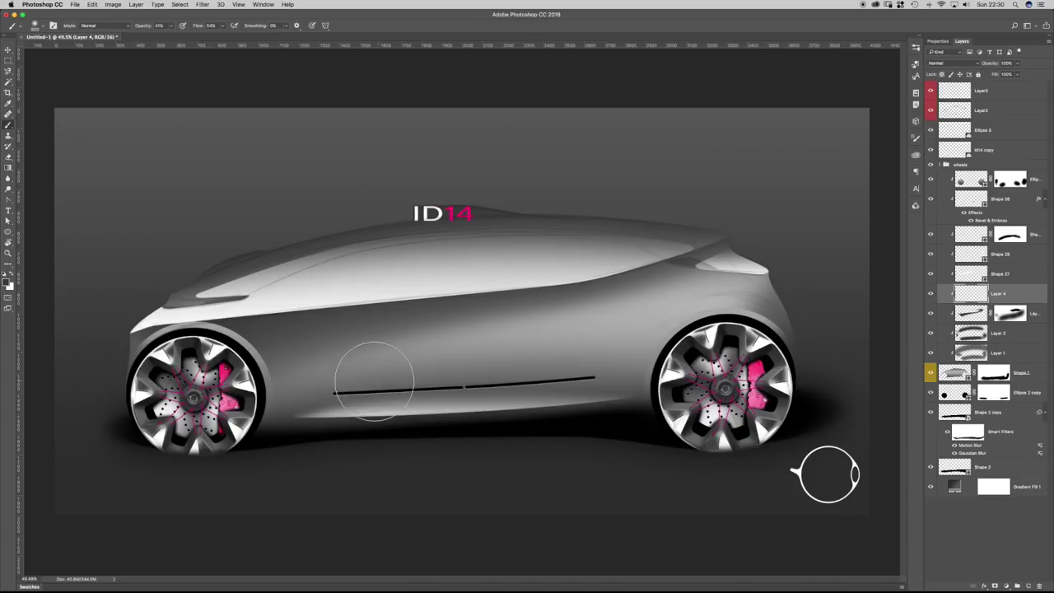
click(13, 277)
mouse_move(736, 284)
mouse_down()
mouse_move(713, 311)
mouse_move(674, 308)
mouse_move(641, 282)
mouse_move(720, 287)
mouse_move(626, 295)
mouse_move(691, 308)
mouse_move(689, 283)
mouse_move(695, 300)
mouse_move(614, 297)
mouse_up()
drag(968, 298, 970, 325)
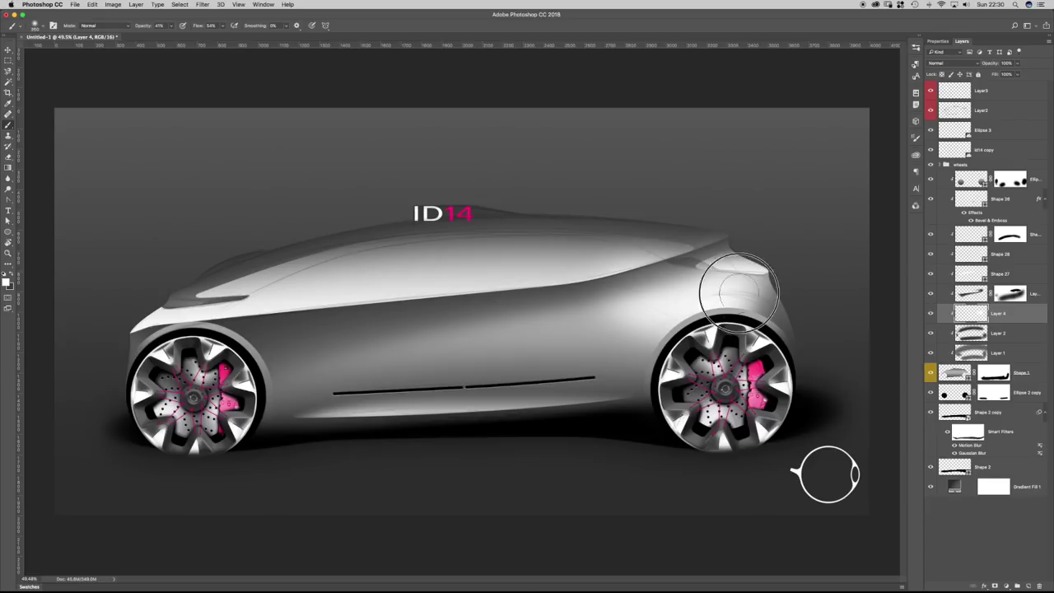
Brush a broad soft white highlight along the body side from the rear wheel arch to the front wheel.
key(bracketleft)
key(bracketleft)
key(bracketleft)
key(bracketright)
key(bracketright)
key(bracketright)
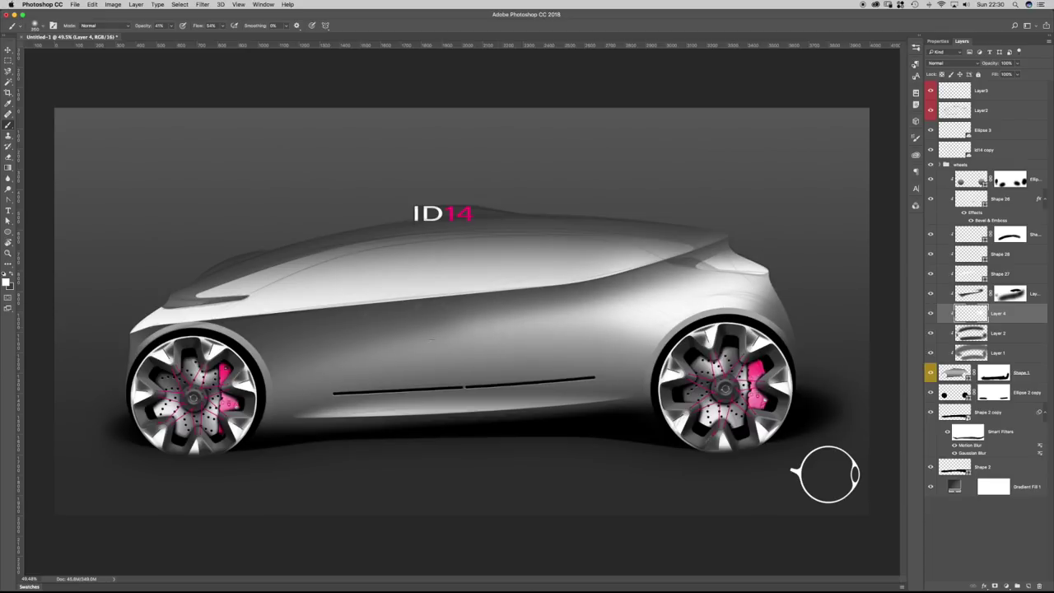
drag(300, 359, 400, 357)
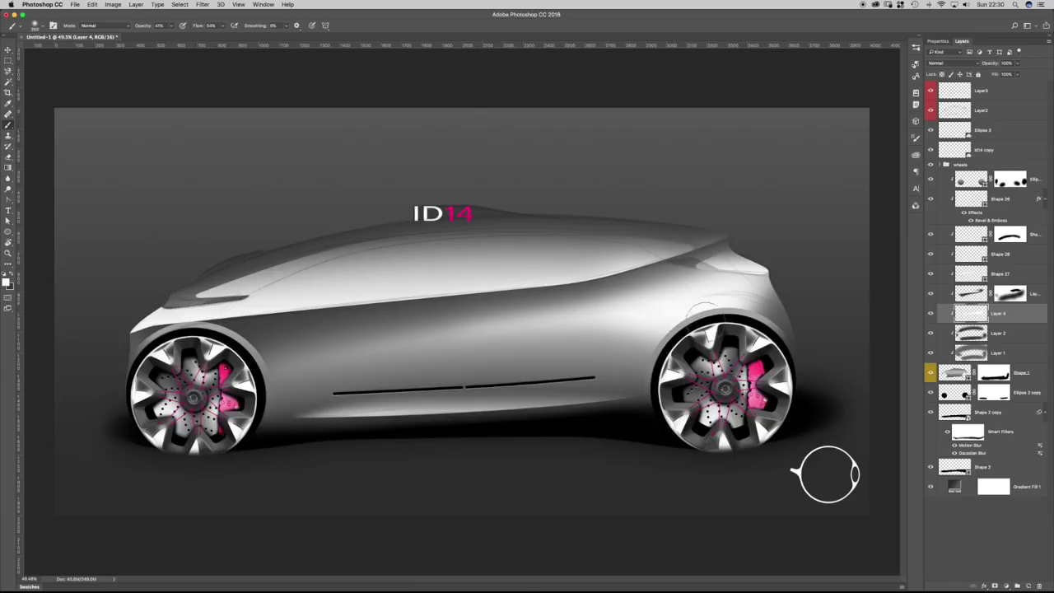
drag(691, 322, 247, 355)
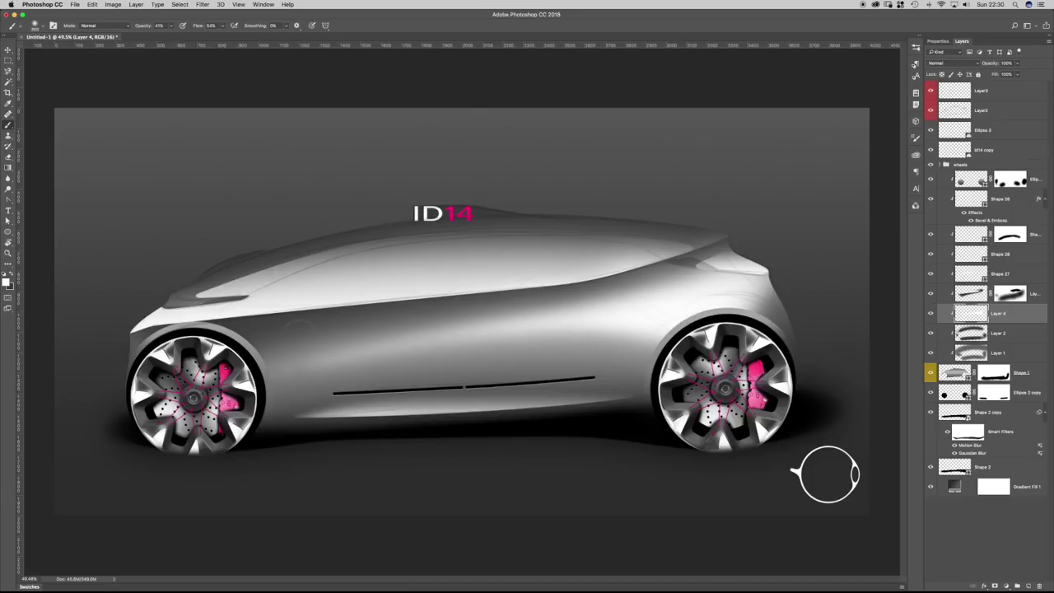
mouse_move(667, 315)
mouse_down()
mouse_move(247, 355)
mouse_move(212, 379)
mouse_up()
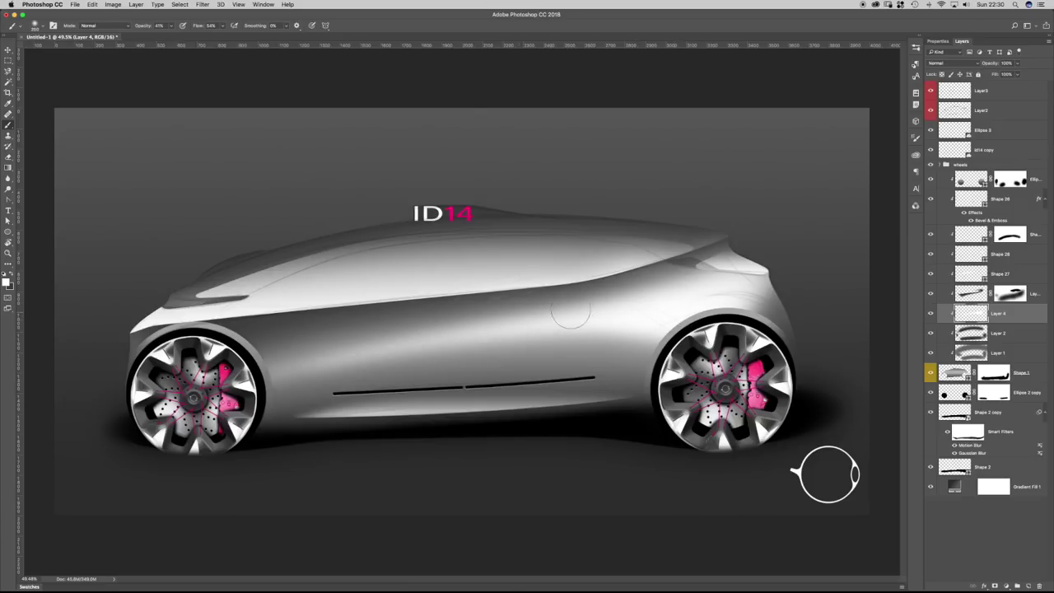
mouse_move(710, 333)
mouse_down()
mouse_move(426, 352)
mouse_move(180, 396)
mouse_up()
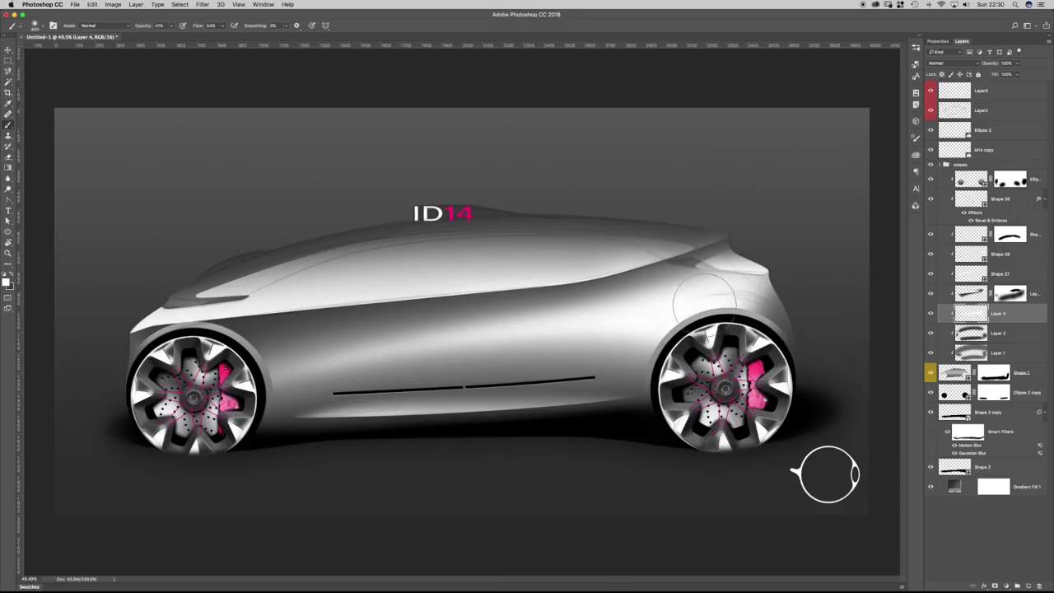
Add a mask to the highlight layer and cut a crisp curved lower edge above the door line with a hard brush at 100% opacity.
key(bracketleft)
key(bracketleft)
key(bracketleft)
key(bracketleft)
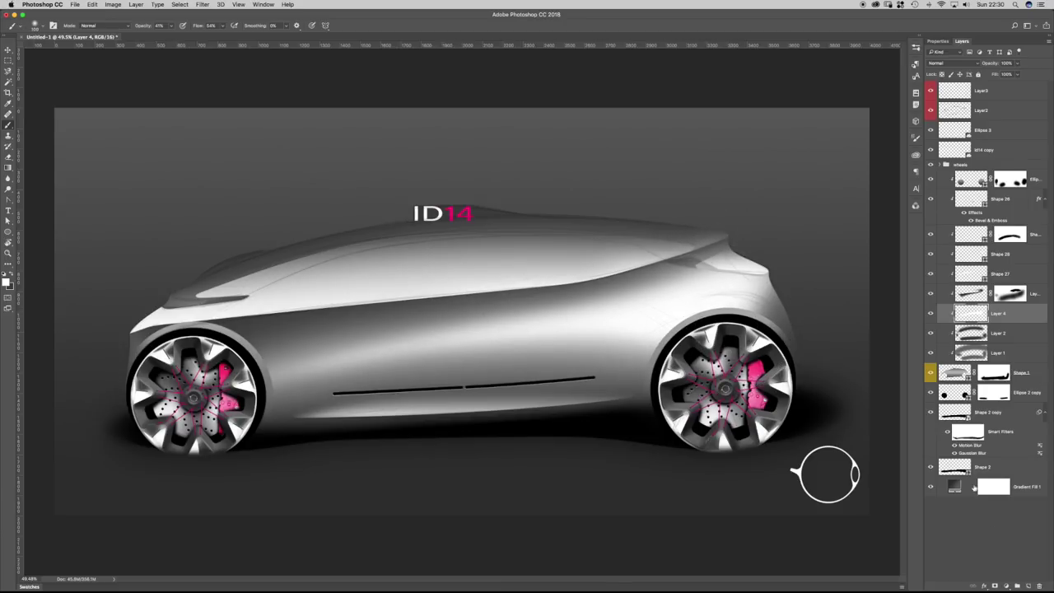
click(991, 585)
right_click(463, 334)
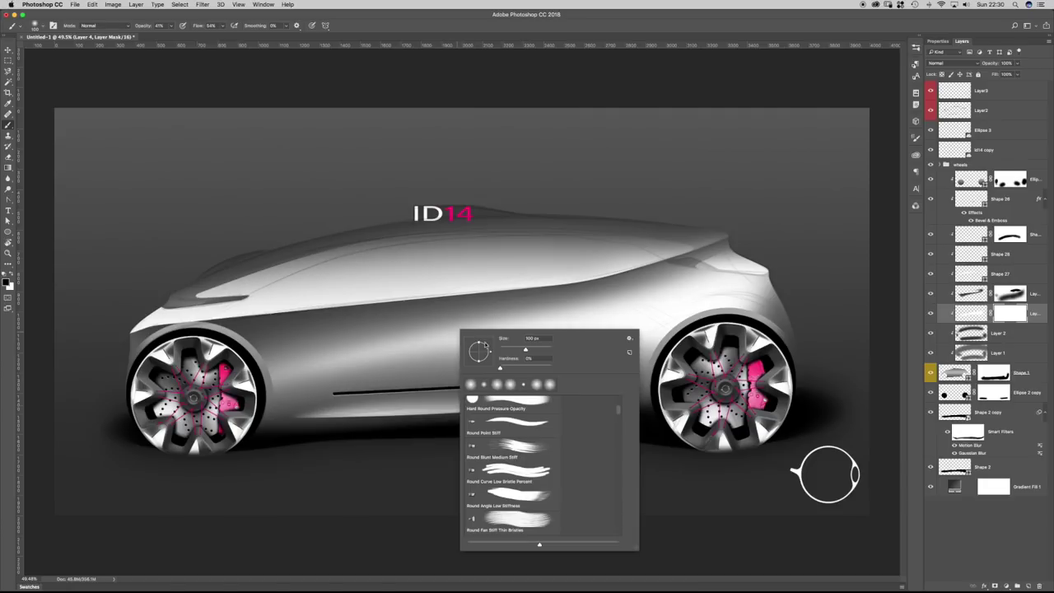
key(Return)
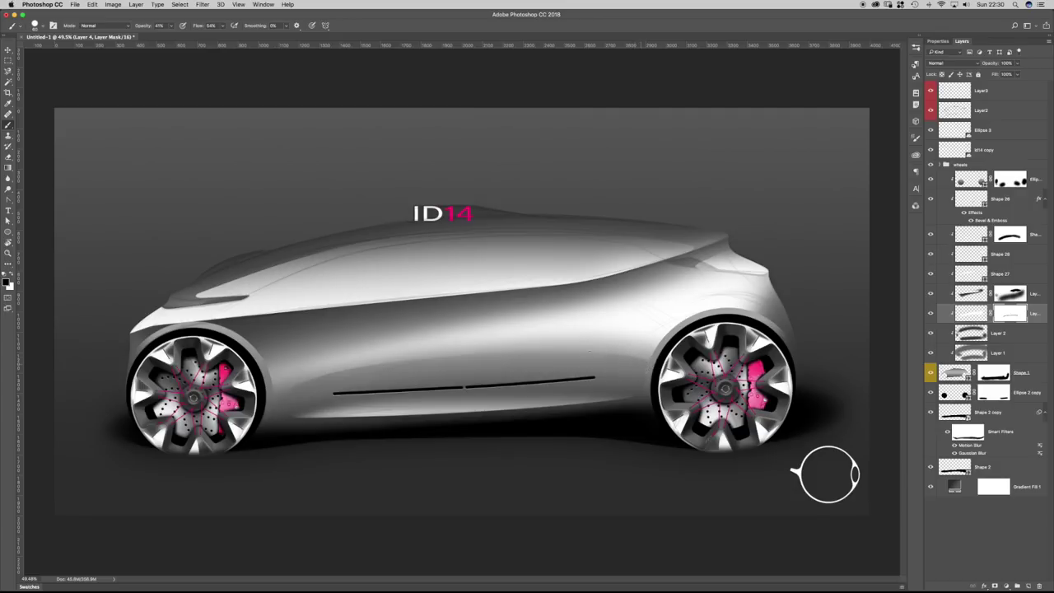
click(173, 26)
drag(657, 357, 644, 363)
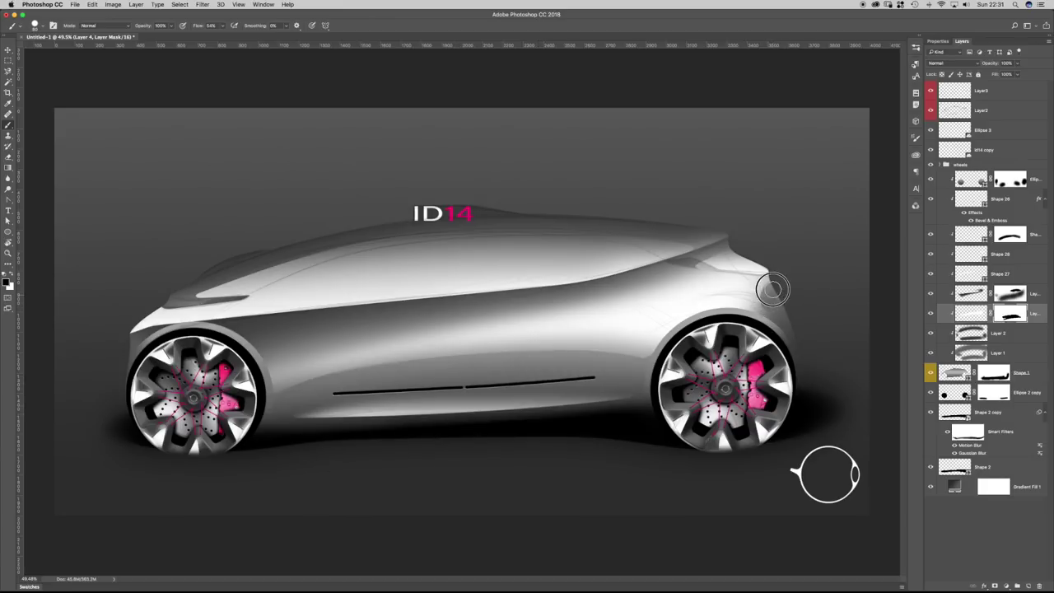
Mask the highlight off the rear bumper corner behind the wheel arch, refining the curved edge with smaller brushes.
drag(773, 310, 750, 329)
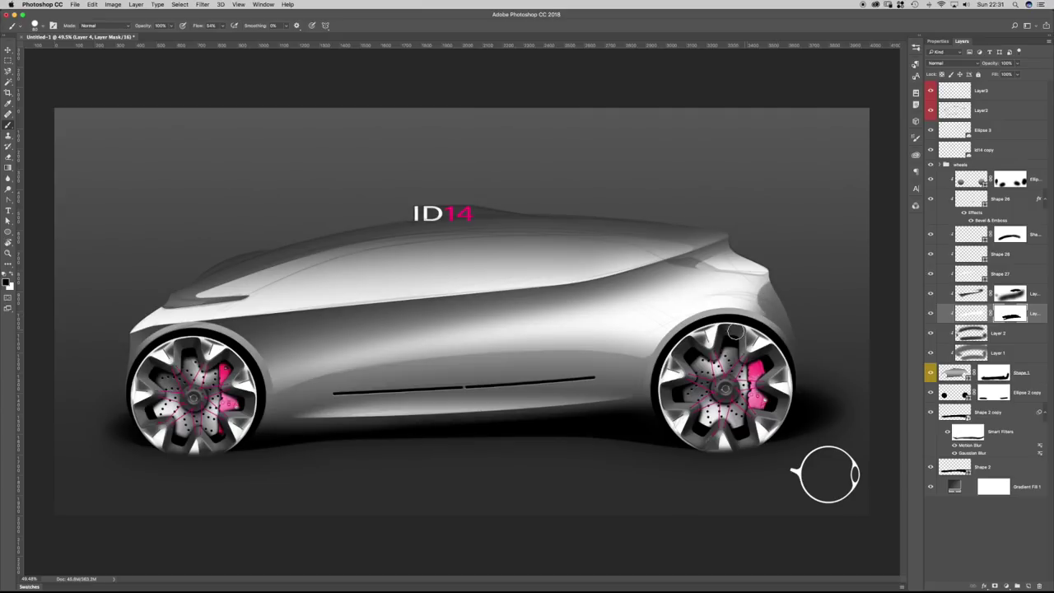
scroll(745, 285, up, 5)
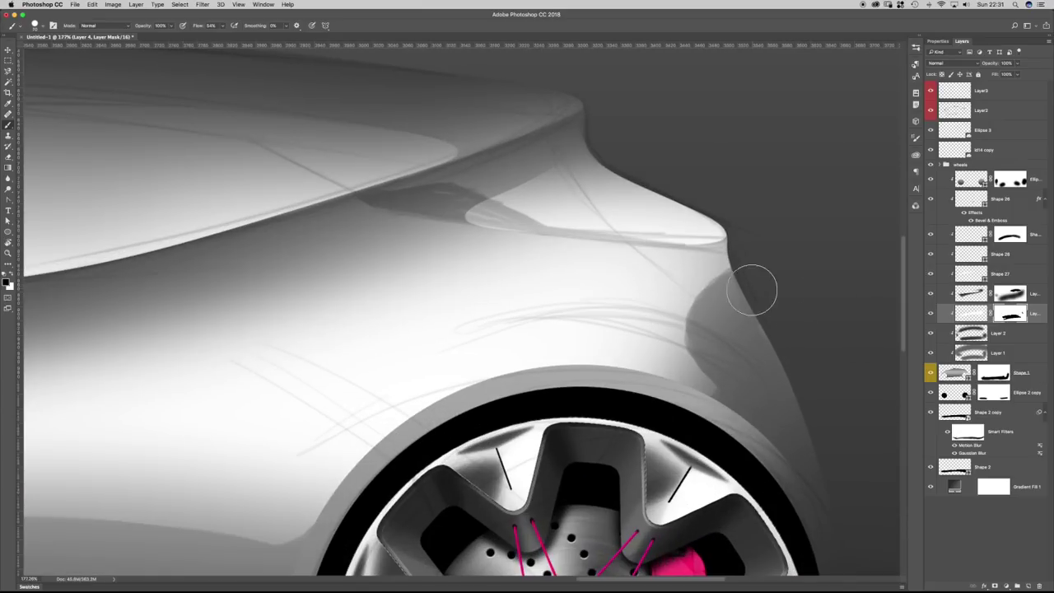
key(bracketleft)
key(bracketleft)
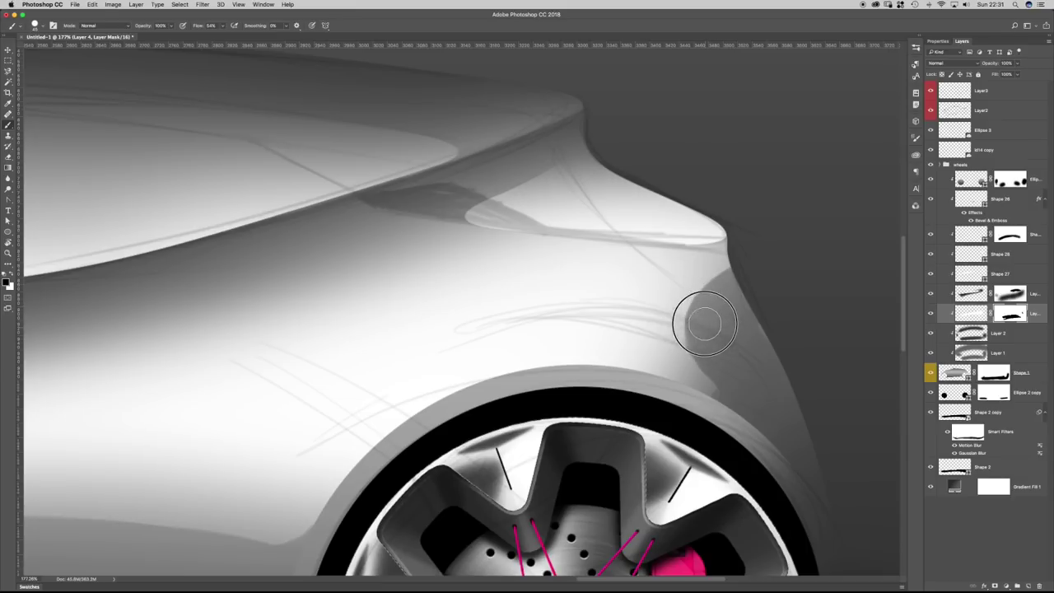
key(bracketleft)
drag(693, 330, 717, 364)
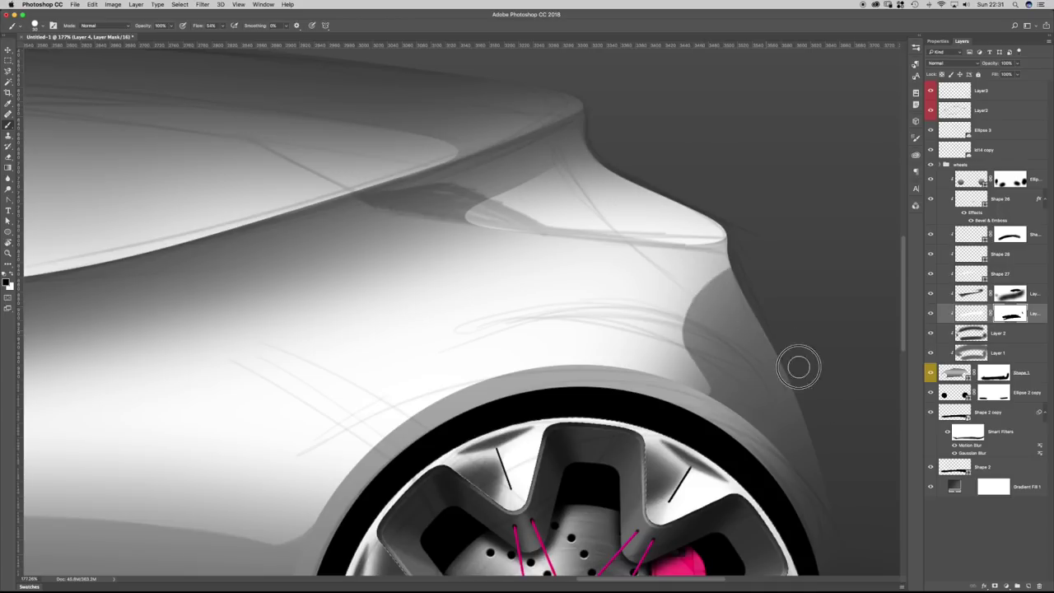
key(bracketleft)
key(bracketleft)
key(r)
drag(774, 330, 654, 518)
scroll(663, 504, up, 3)
key(b)
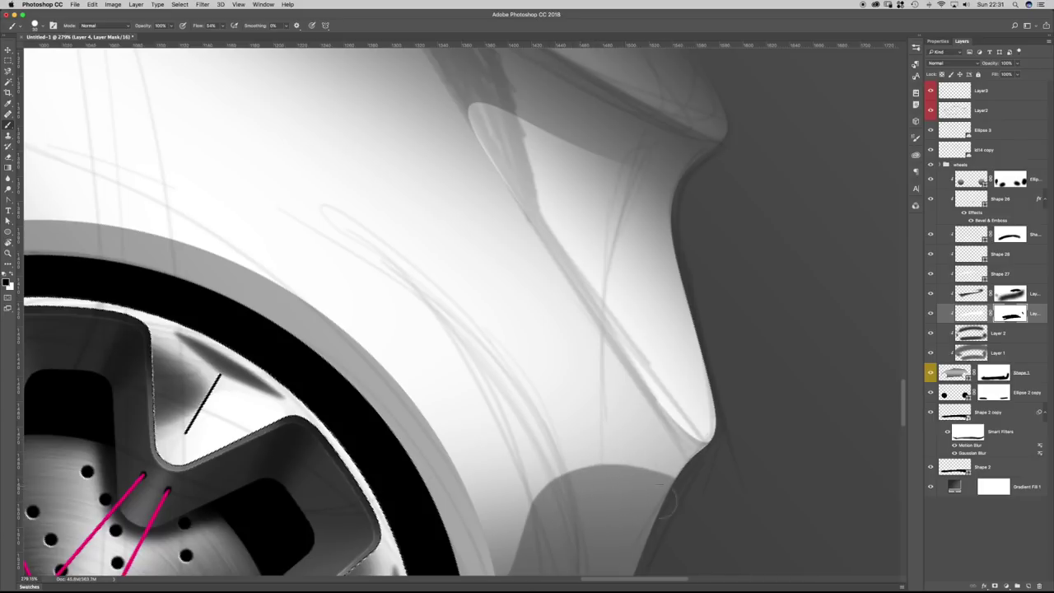
Rotate the canvas and start fading the highlight beside the rear light on its mask with an enlarged soft brush at 42% opacity.
scroll(713, 363, down, 5)
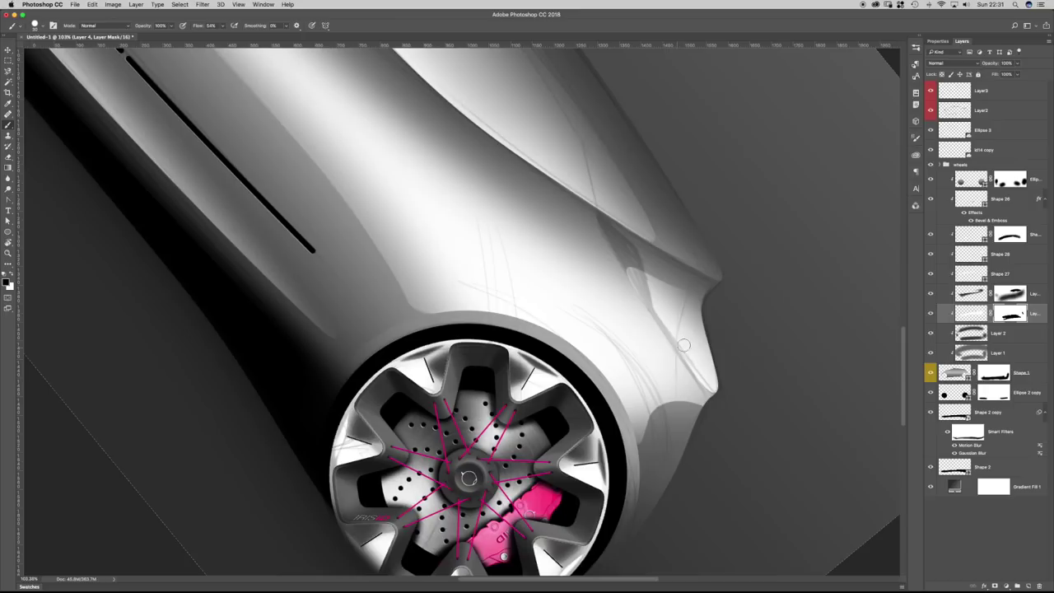
key(r)
mouse_move(767, 363)
mouse_down()
mouse_move(757, 247)
mouse_move(353, 258)
mouse_move(387, 445)
mouse_move(412, 460)
mouse_move(415, 419)
mouse_up()
key(b)
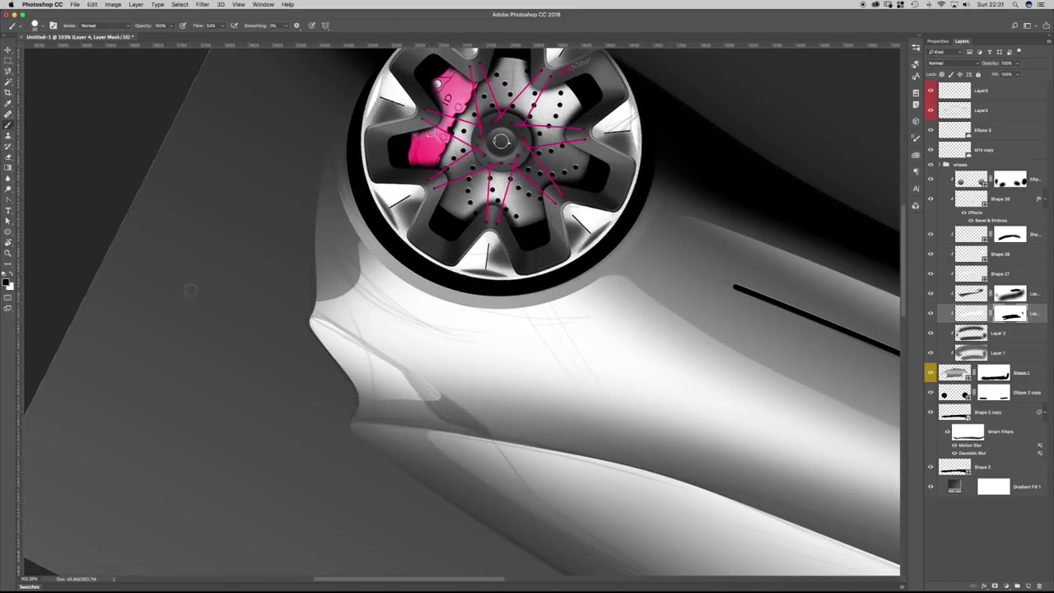
right_click(305, 302)
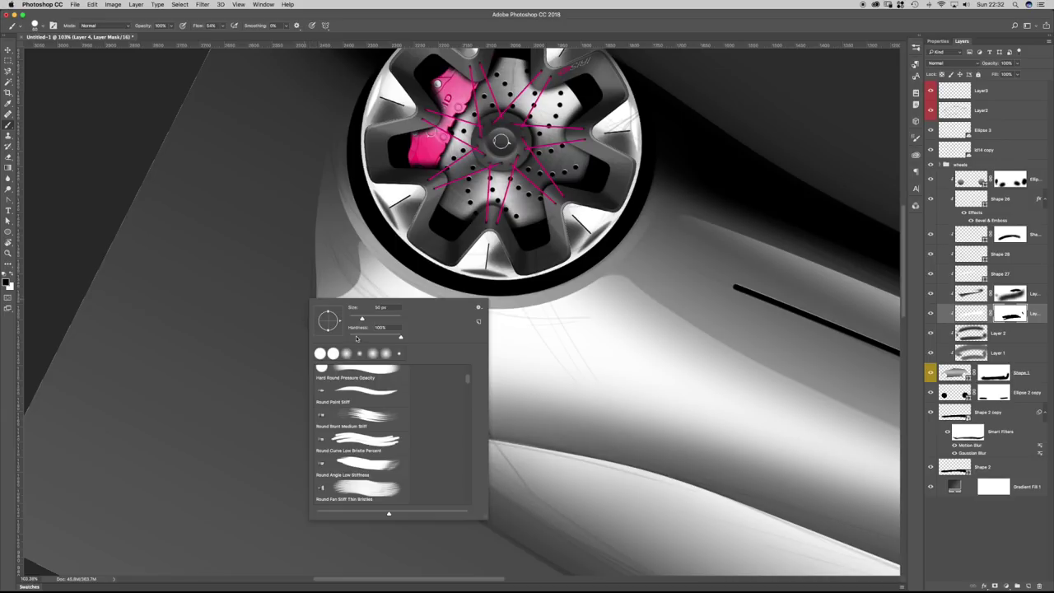
key(Return)
click(172, 27)
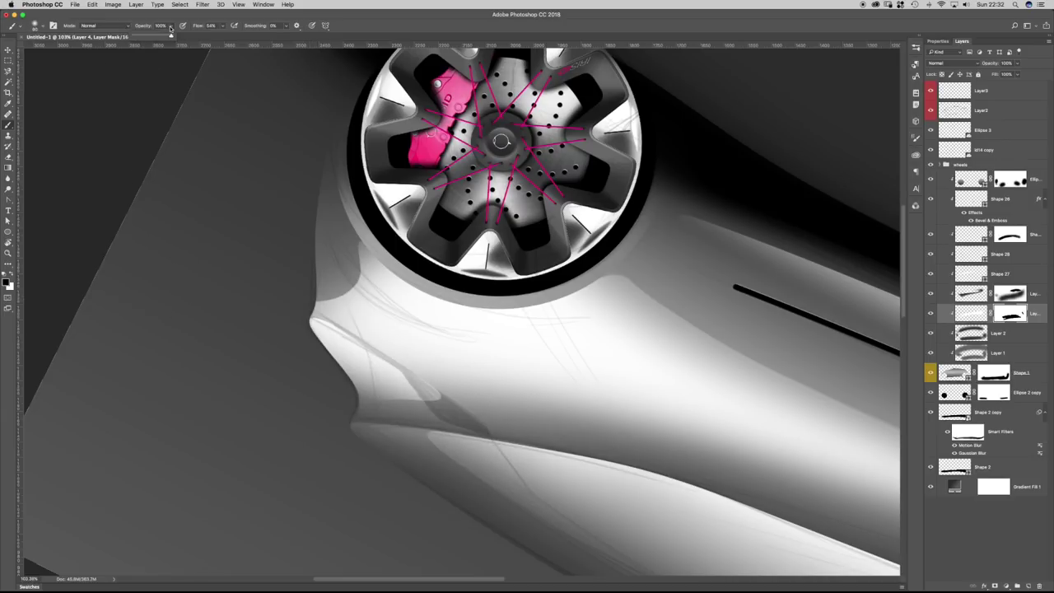
key(Return)
key(])
key(])
key(])
key(])
key(])
key(])
key(])
key(])
key(])
key(])
key(])
key(])
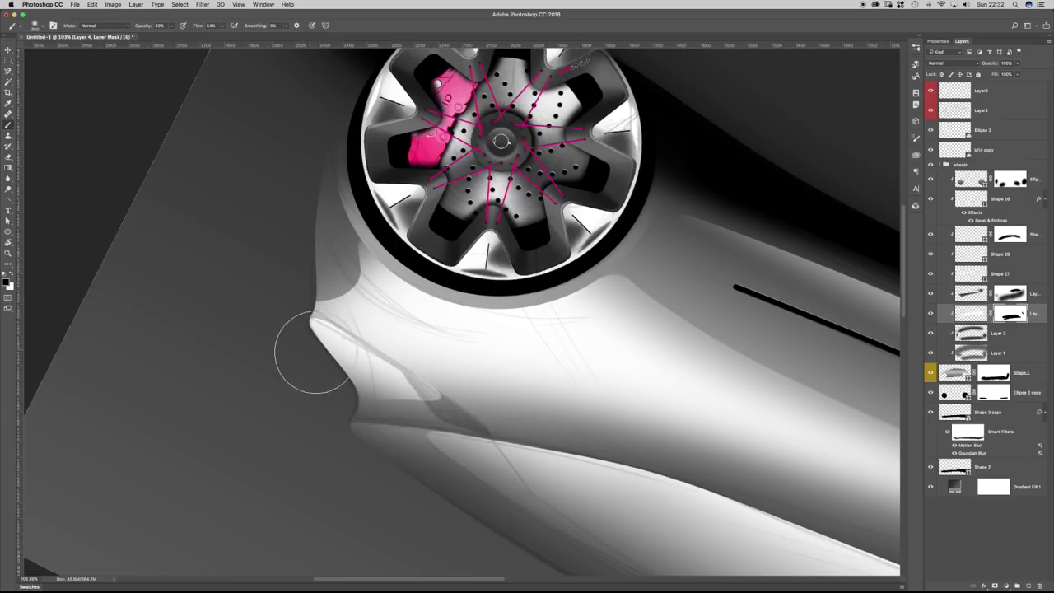
key(bracketleft)
key(bracketleft)
key(bracketleft)
key(bracketleft)
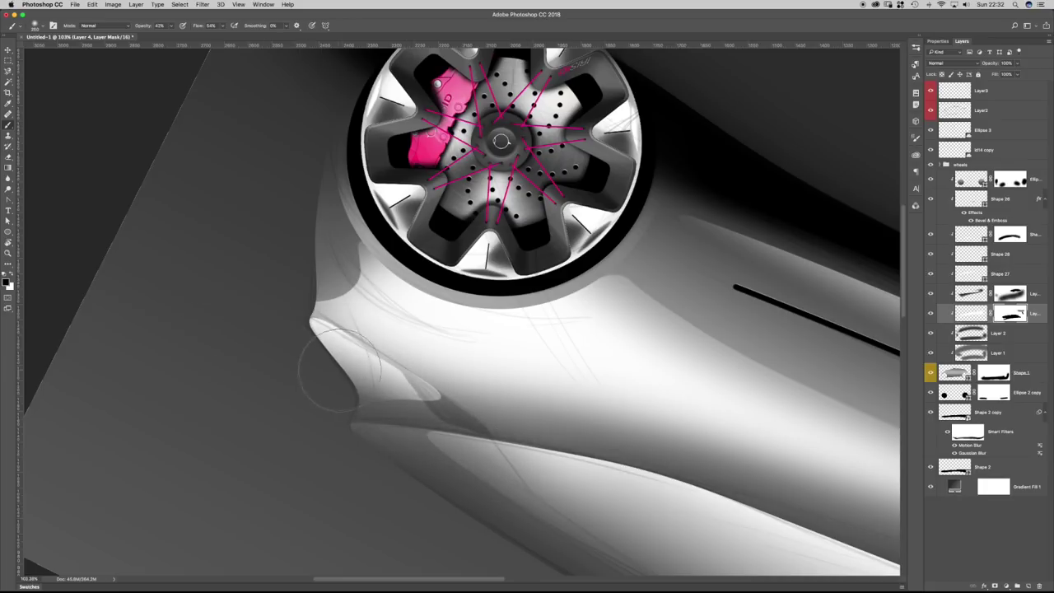
Continue softly masking the highlight between the rear light and the rear tip of the roof with resized brushes.
key(bracketright)
key(bracketright)
key(bracketright)
key(bracketright)
key(bracketleft)
key(bracketleft)
key(bracketleft)
key(bracketleft)
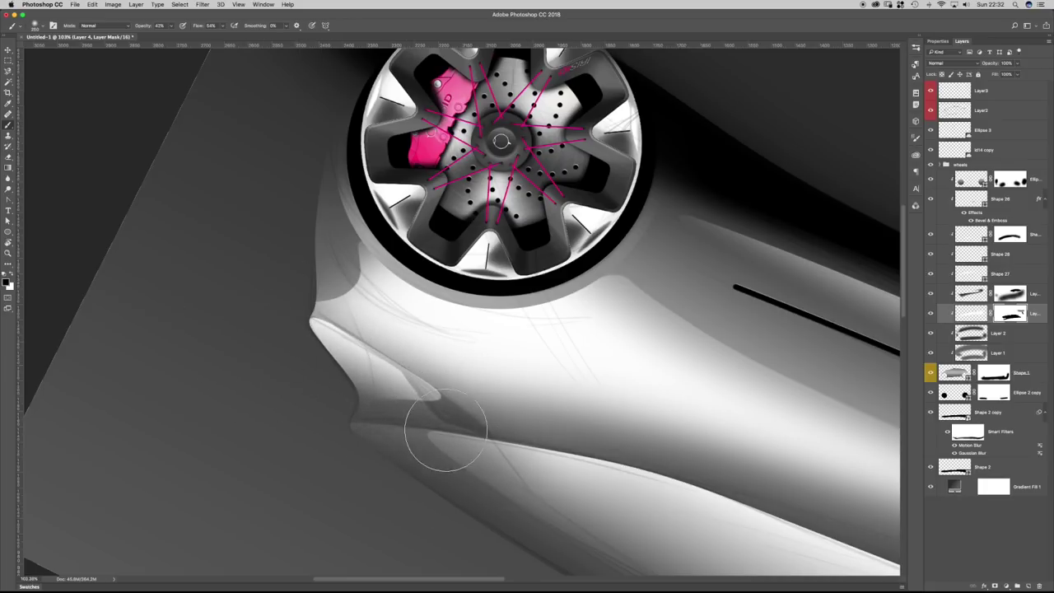
key(bracketright)
key(bracketright)
key(bracketright)
key(bracketright)
key(bracketright)
key(bracketright)
click(354, 386)
key(bracketleft)
key(bracketleft)
key(bracketleft)
key(bracketleft)
key(bracketleft)
key(bracketright)
key(bracketright)
key(bracketright)
key(bracketright)
key(bracketright)
click(344, 395)
key(bracketleft)
key(bracketleft)
key(bracketleft)
key(bracketleft)
key(bracketright)
key(bracketright)
key(bracketright)
key(bracketright)
key(bracketright)
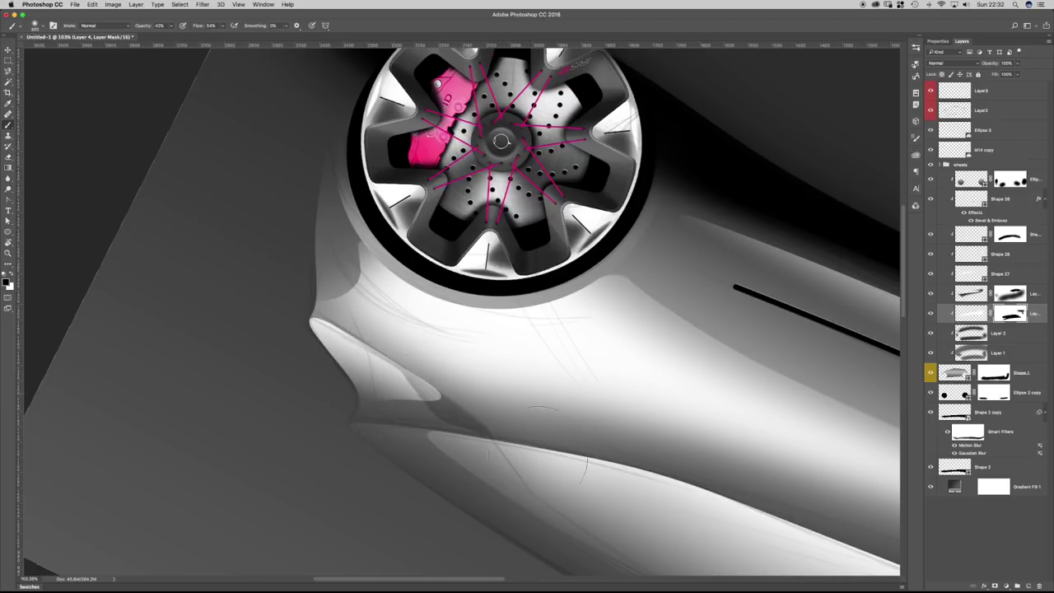
Mask the remaining highlight around the rear light and forward across the side window with resized soft brushes.
key(bracketleft)
key(bracketleft)
key(bracketleft)
key(bracketleft)
key(bracketright)
click(312, 348)
key(bracketleft)
key(bracketleft)
key(bracketleft)
key(bracketleft)
key(bracketright)
key(bracketright)
key(bracketright)
key(bracketright)
key(bracketright)
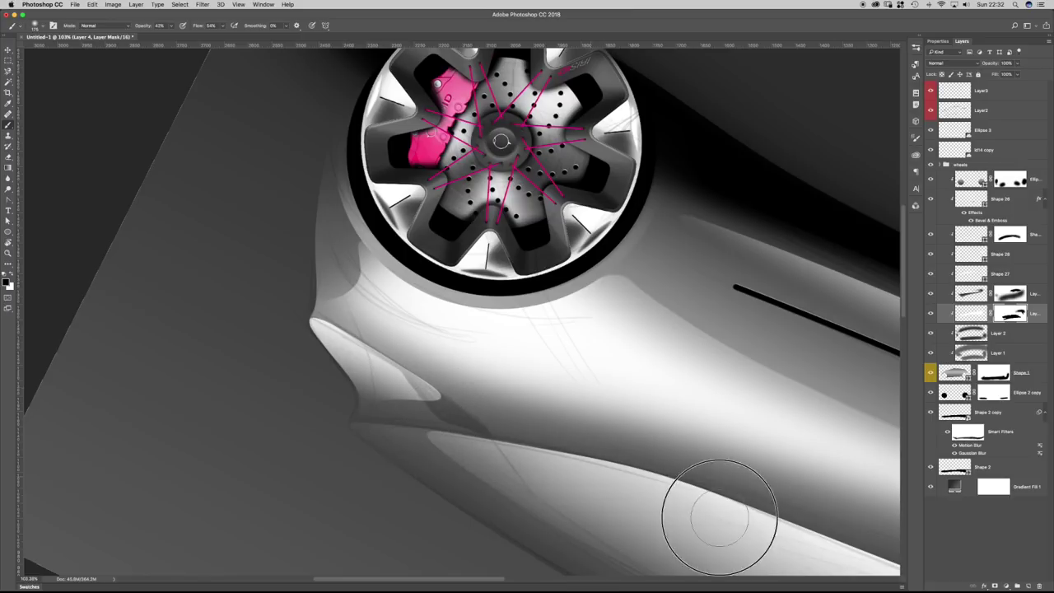
key(bracketleft)
key(bracketleft)
key(bracketleft)
key(bracketleft)
key(bracketleft)
key(bracketleft)
key(bracketleft)
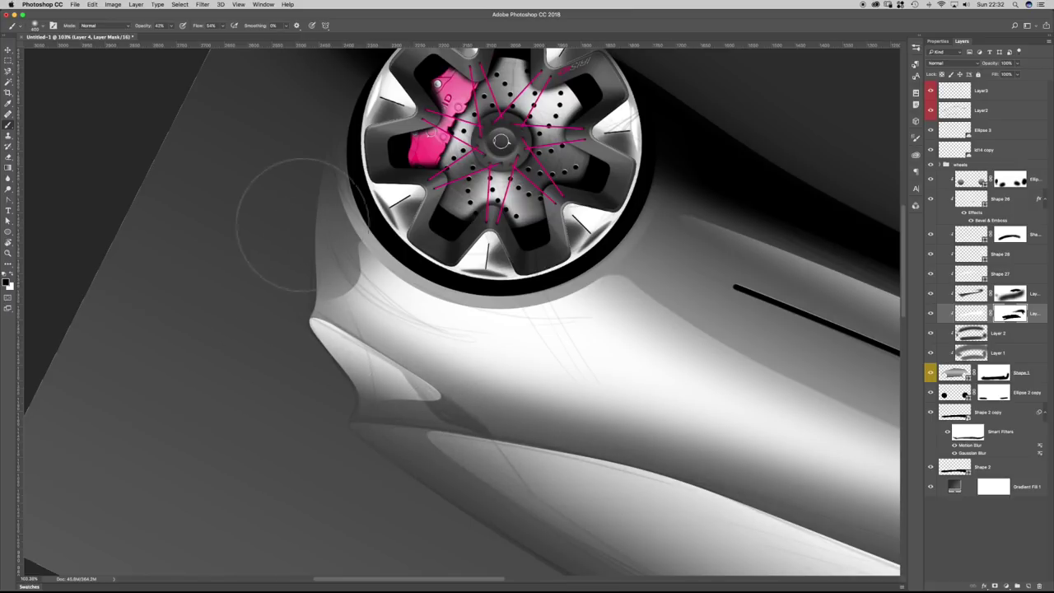
Blend the hard highlight edge on the rear bumper corner into the body with a large soft brush on the mask.
key(bracketright)
key(bracketright)
key(bracketright)
key(bracketright)
key(bracketright)
key(bracketright)
key(bracketright)
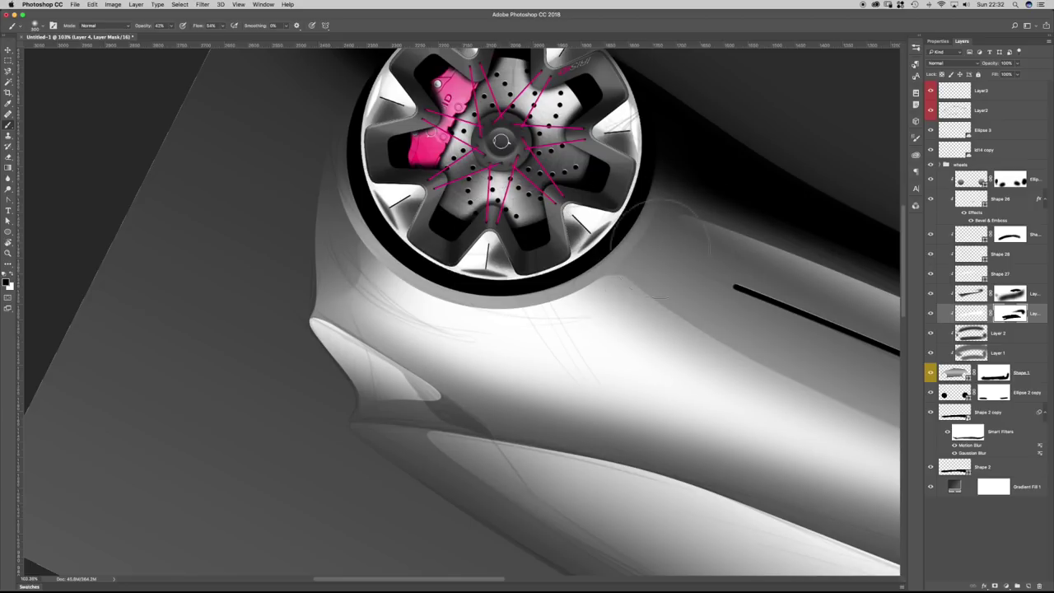
Level the canvas and soften the highlight's lower edge above the door line on the highlight mask.
key(r)
drag(800, 330, 641, 271)
key(b)
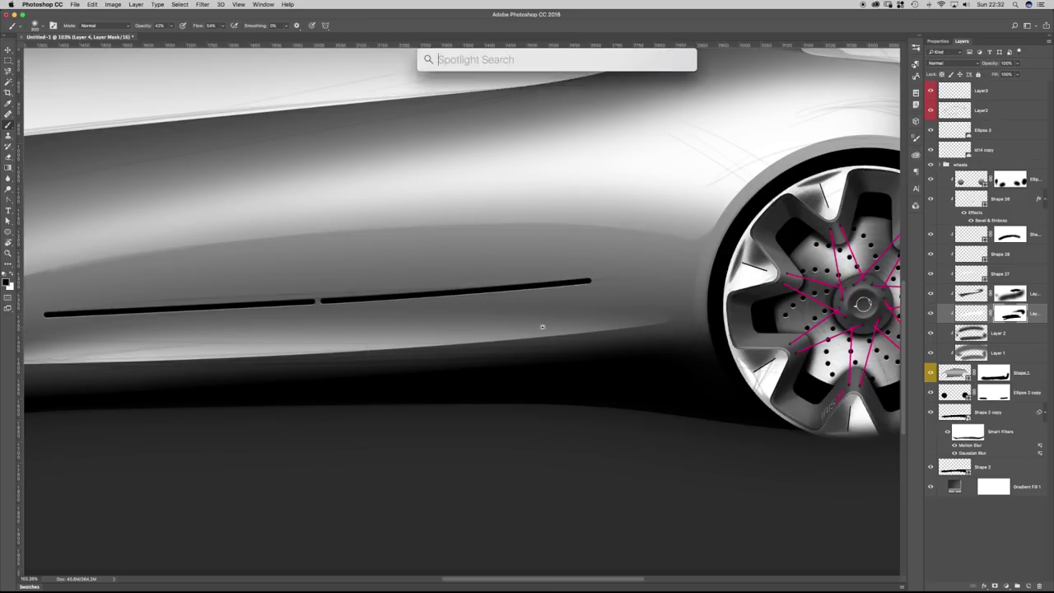
key(super+0)
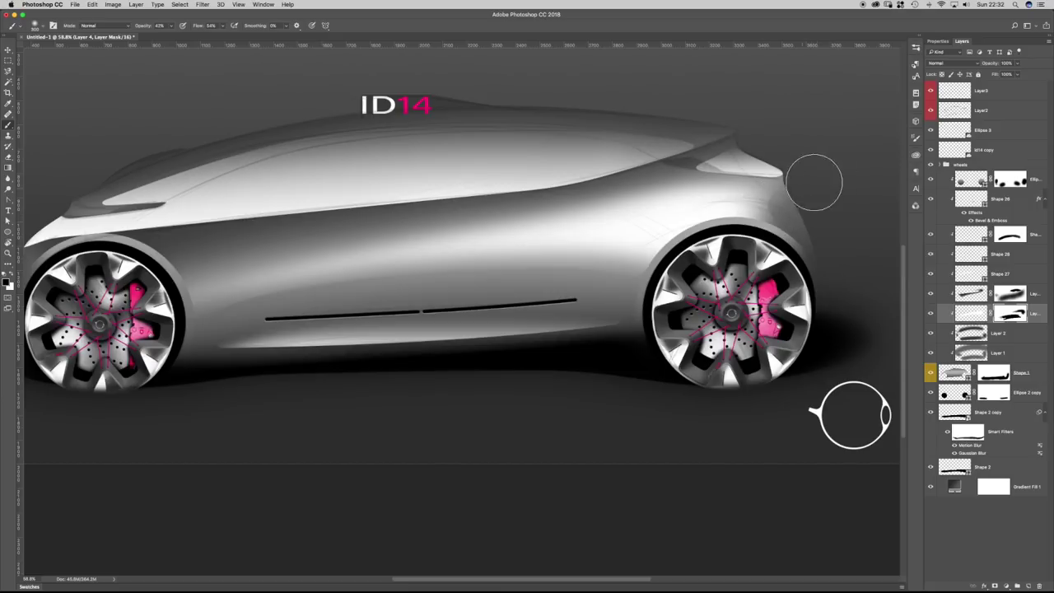
key(p)
key(b)
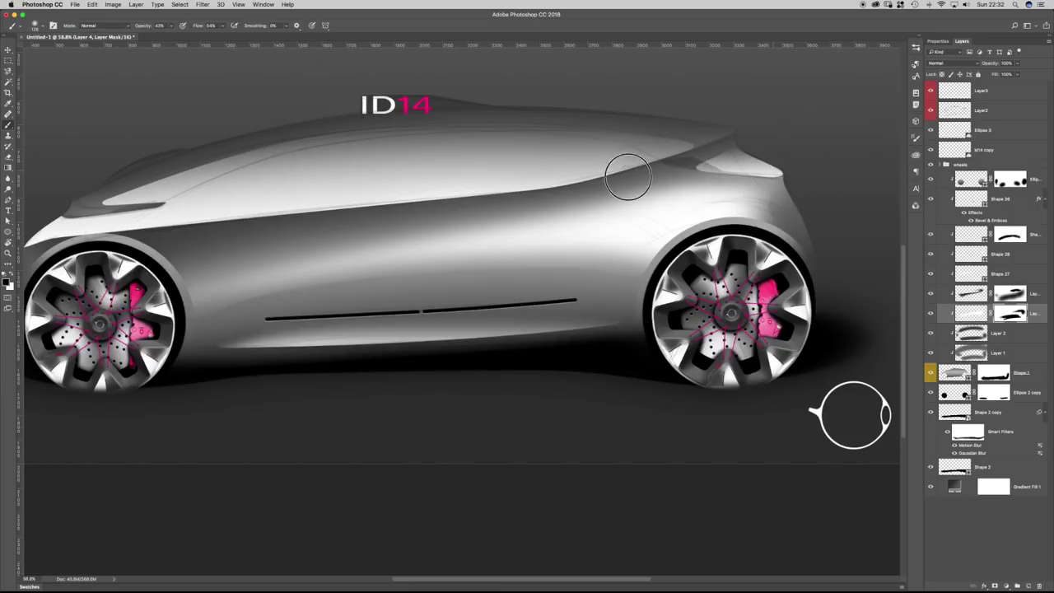
Switch to the Layer 3 mask and soften the body shading above the rear part of the front wheel arch with a brush enlarged to 300.
drag(178, 241, 131, 256)
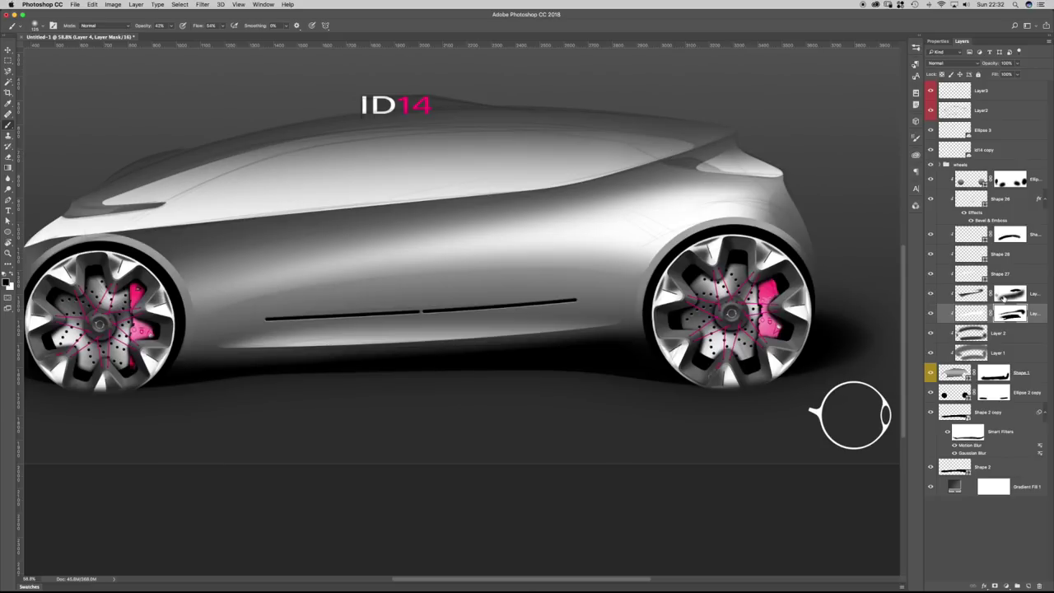
click(1003, 296)
drag(105, 234, 280, 281)
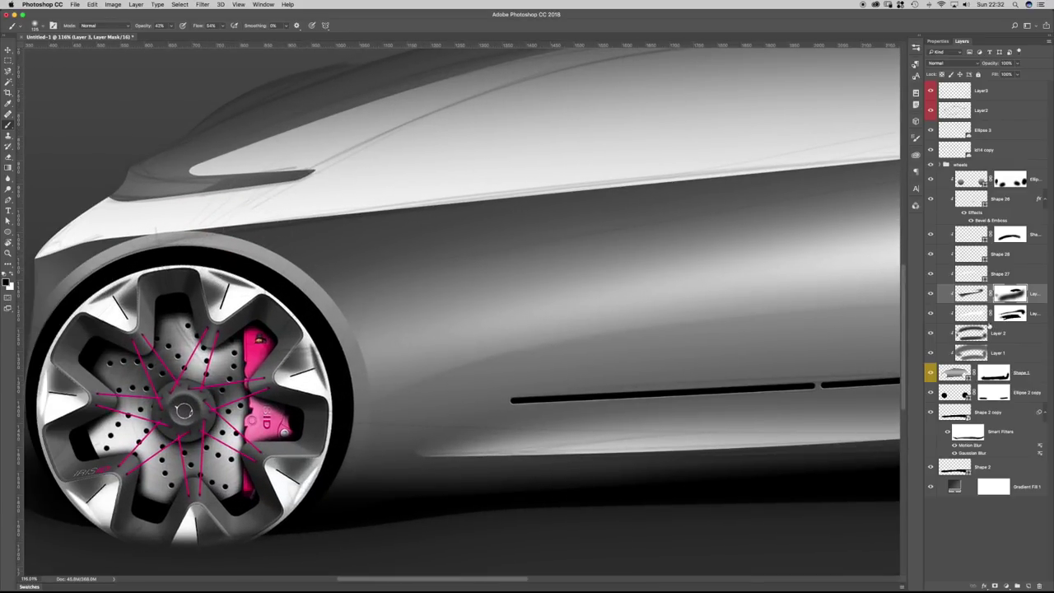
click(932, 294)
click(931, 294)
key(bracketright)
key(bracketright)
key(bracketright)
key(bracketright)
key(bracketright)
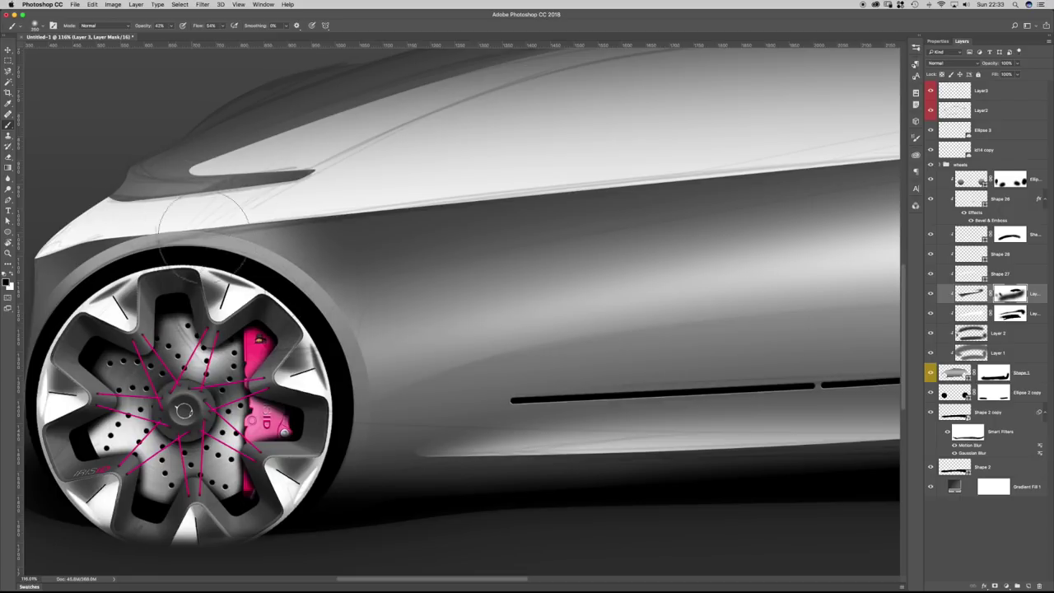
key(bracketright)
key(bracketright)
key(bracketright)
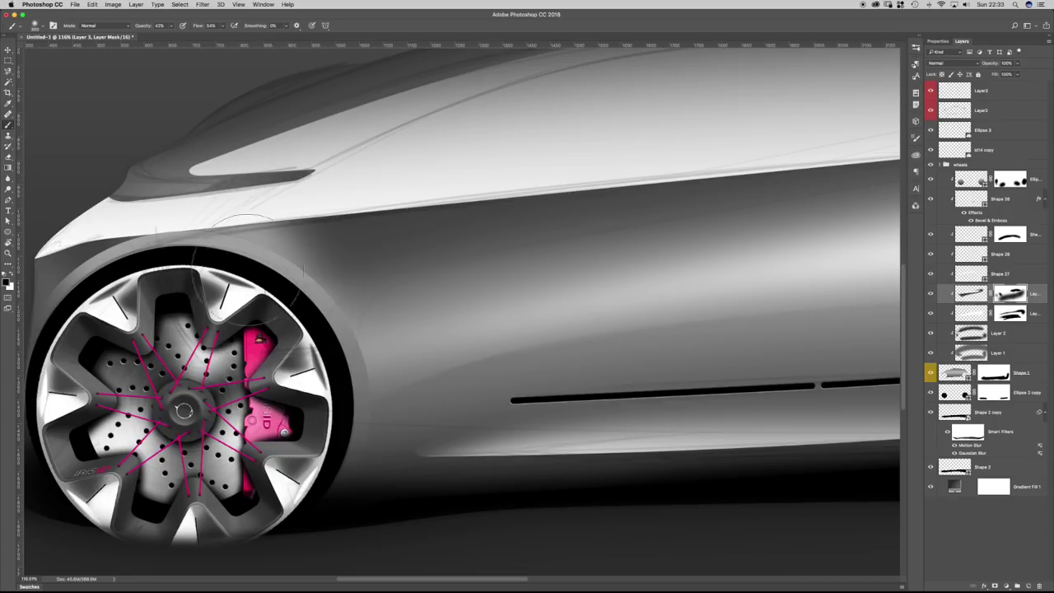
mouse_move(255, 251)
mouse_down()
mouse_move(219, 269)
mouse_move(205, 254)
mouse_up()
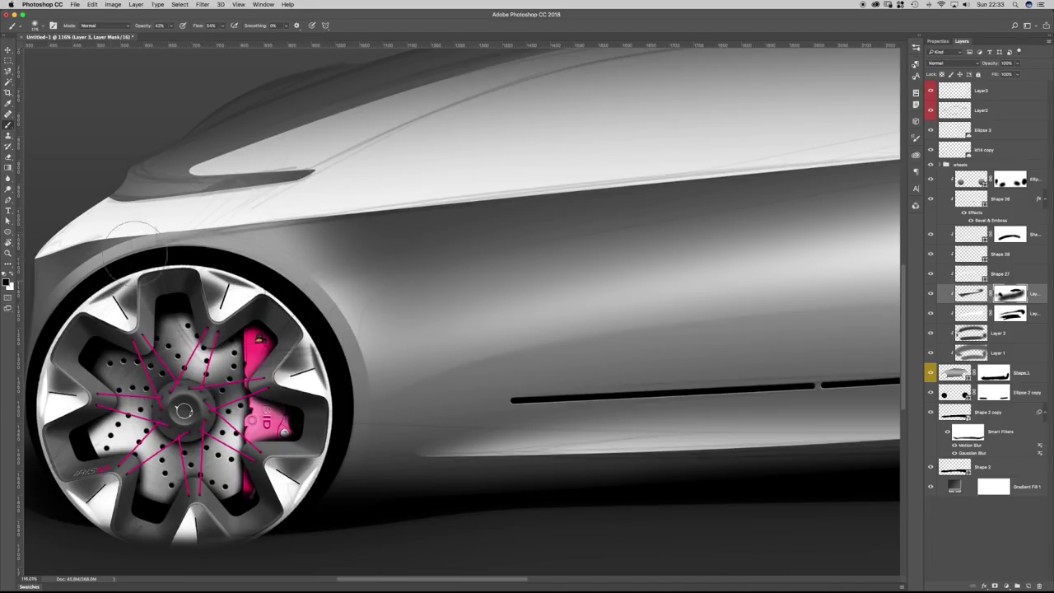
Soften the shading forward along the front fender over the wheel arch with a smaller brush on the mask.
key(bracketleft)
key(bracketleft)
key(bracketleft)
drag(132, 260, 79, 293)
drag(279, 227, 241, 235)
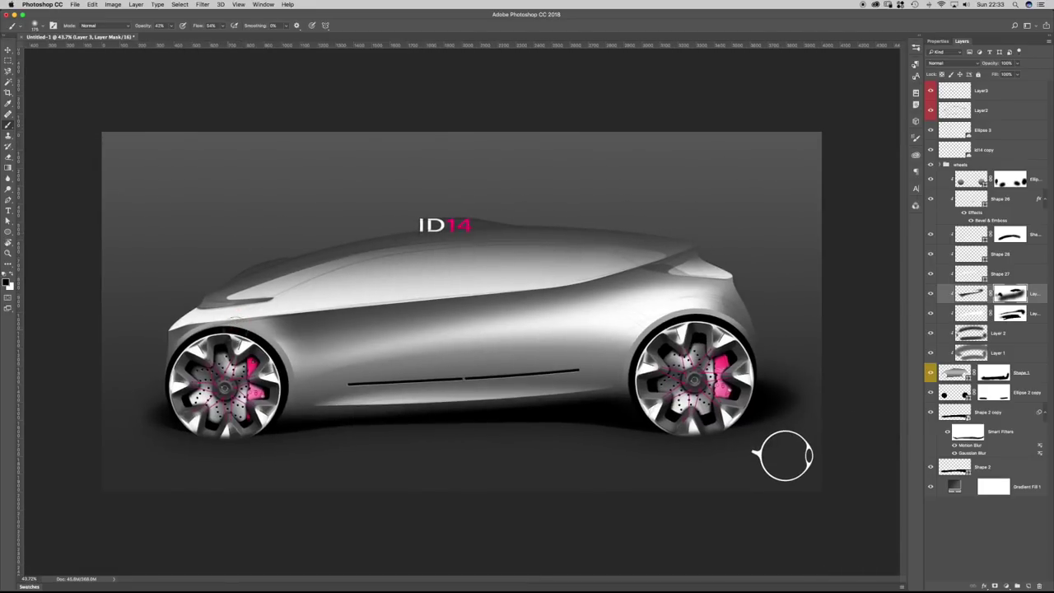
Blend the body shading behind the front wheel arch down toward the lower door with a much larger soft brush.
key(bracketright)
key(bracketright)
key(bracketright)
key(bracketright)
key(bracketright)
mouse_move(310, 335)
mouse_down()
mouse_move(280, 362)
mouse_move(397, 405)
mouse_up()
drag(288, 374, 396, 405)
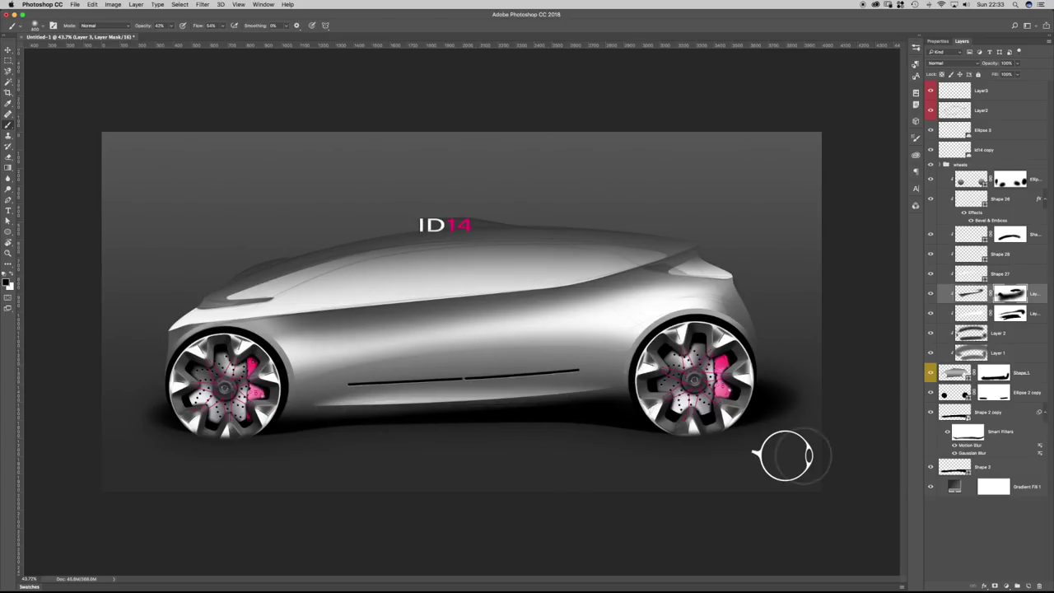
Select the side window shape, Shape 27, and duplicate it.
mouse_move(550, 338)
mouse_down()
mouse_move(519, 337)
mouse_move(559, 337)
mouse_up()
scroll(558, 337, down, 1)
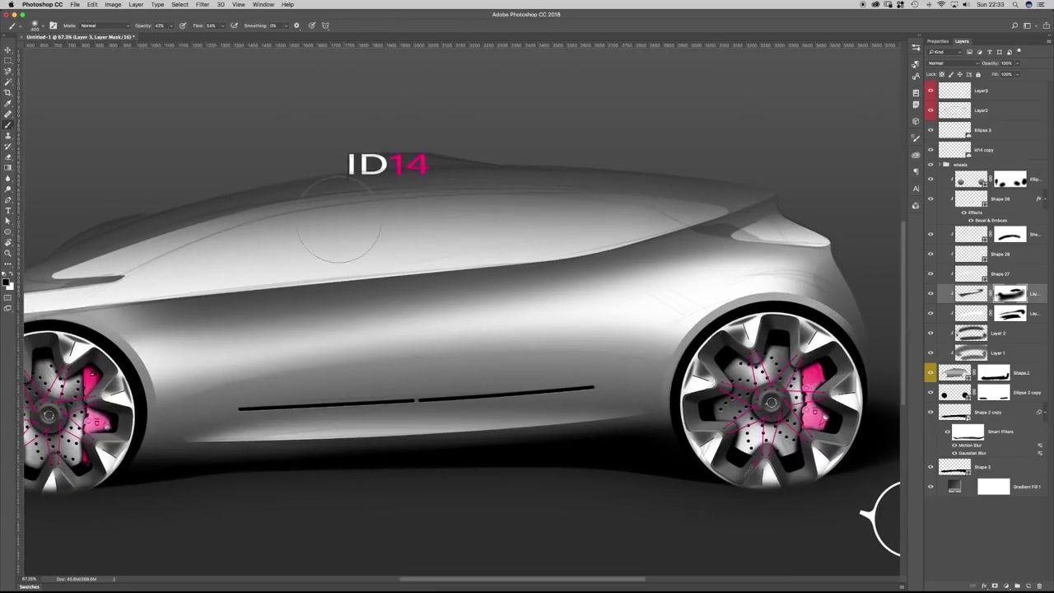
key(p)
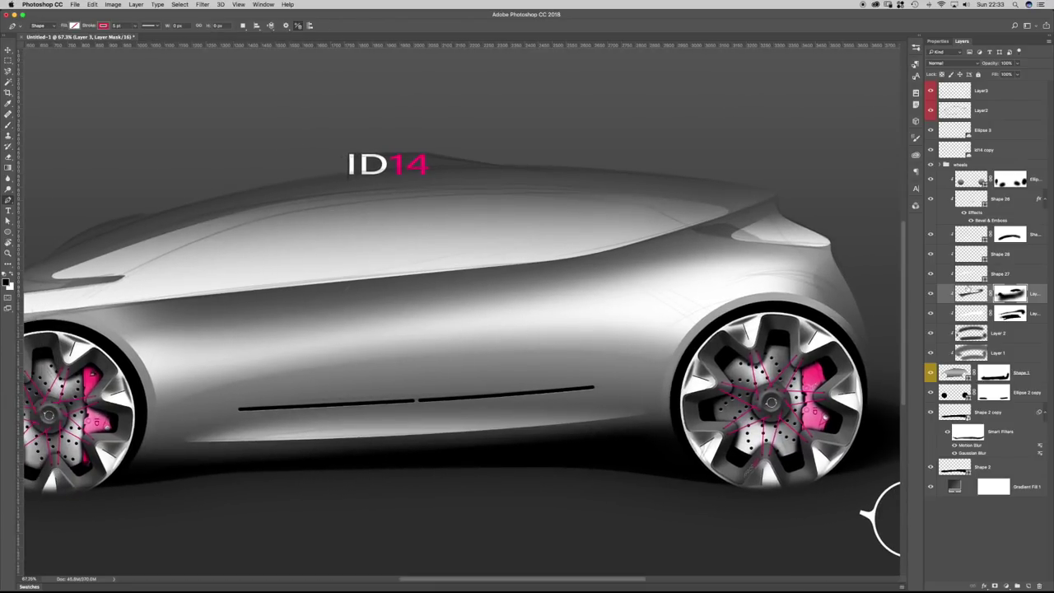
click(969, 276)
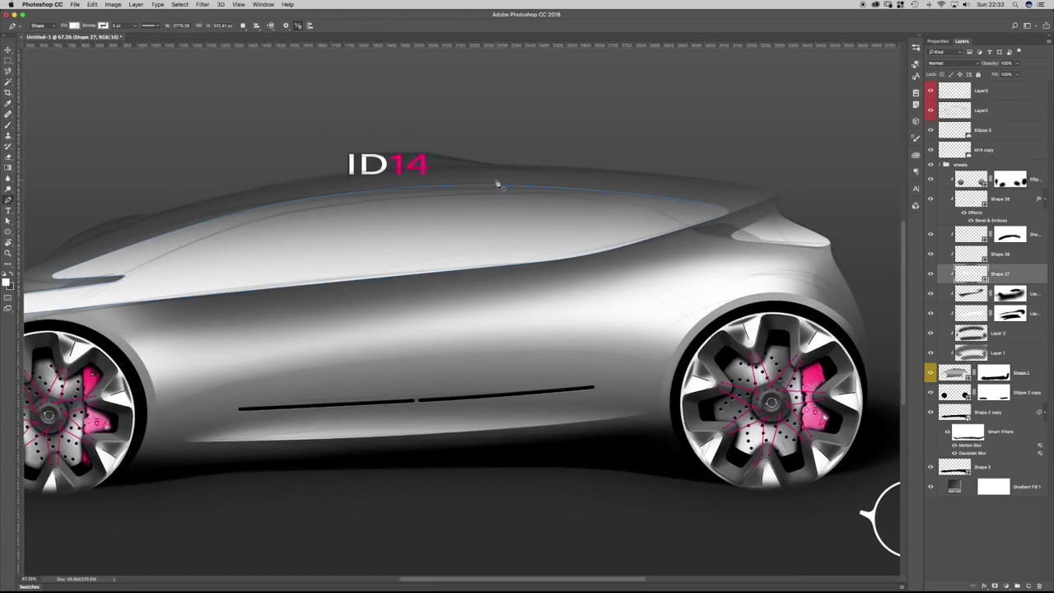
key(a)
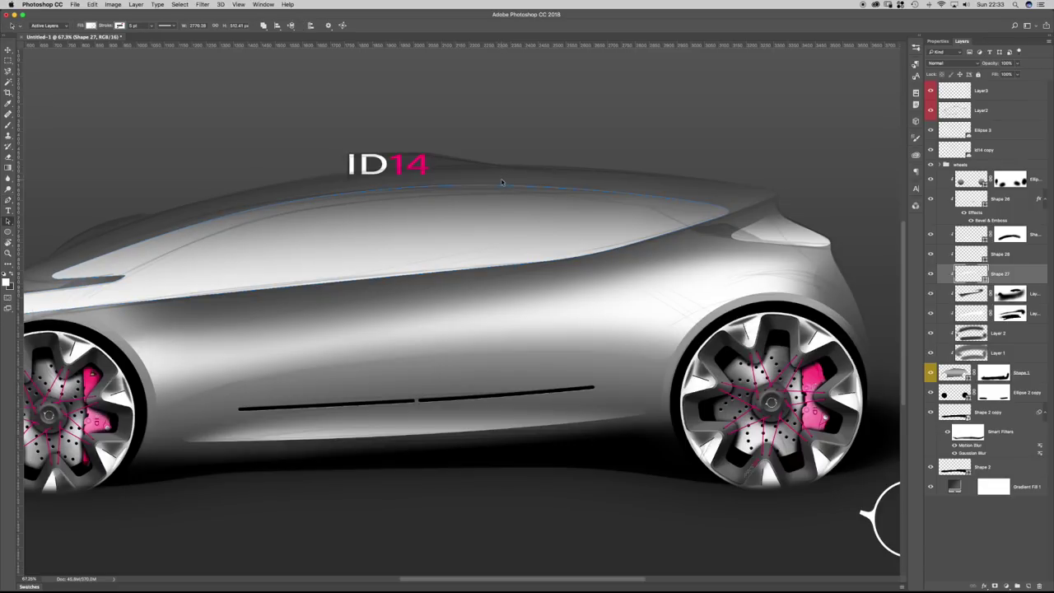
drag(264, 347, 327, 333)
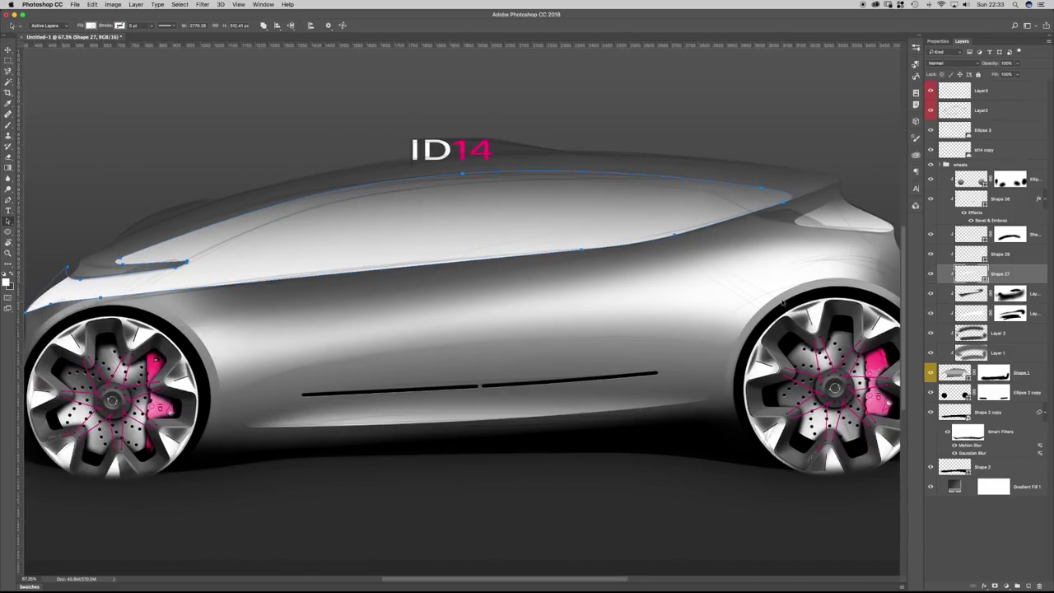
key(super+j)
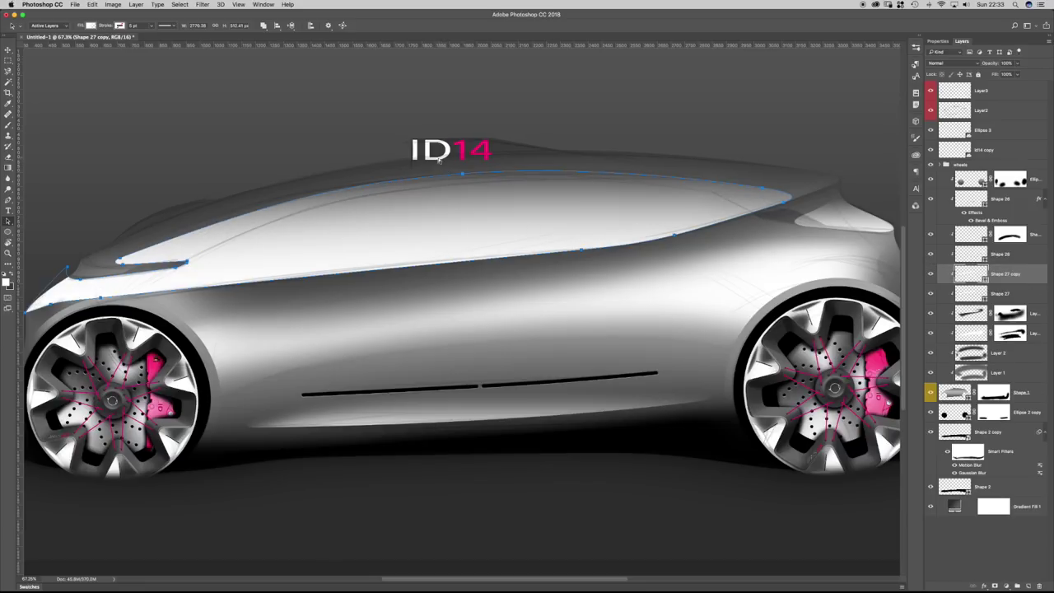
Delete the upper and front anchor points of the duplicated window shape, keeping only the path along its lower edge.
click(493, 180)
drag(58, 252, 200, 276)
key(BackSpace)
click(106, 281)
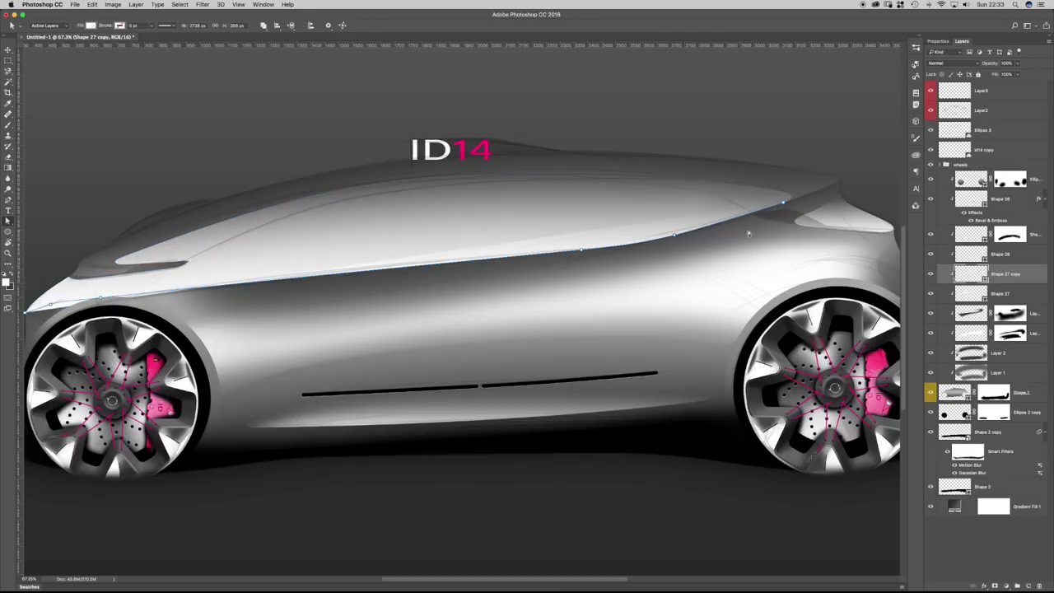
Draw a second edge below the window line to form a strip and remove its anchor points above the front wheel.
key(p)
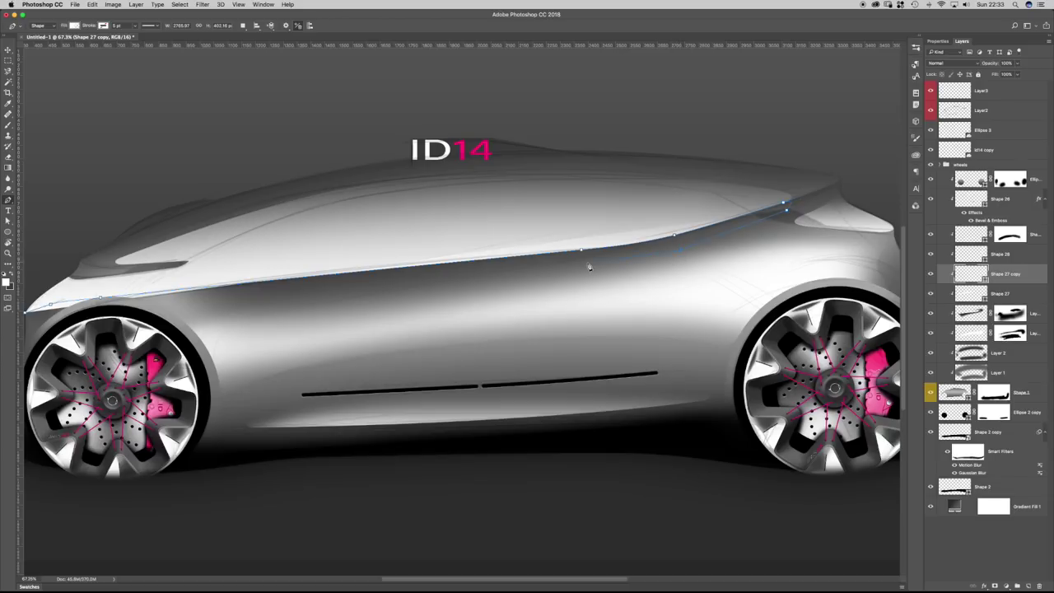
click(581, 267)
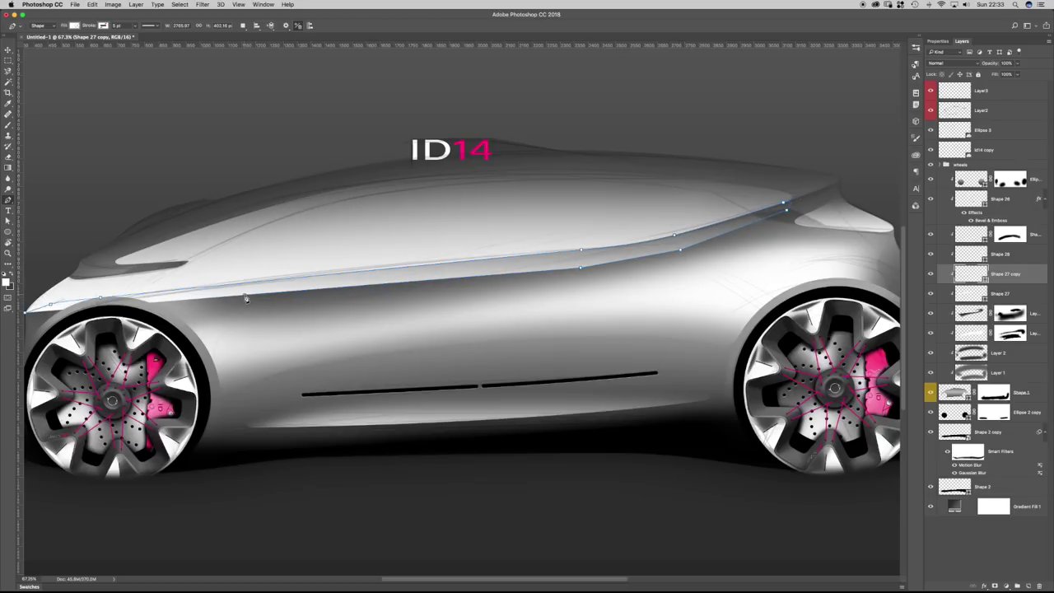
key(a)
scroll(179, 338, left, 3)
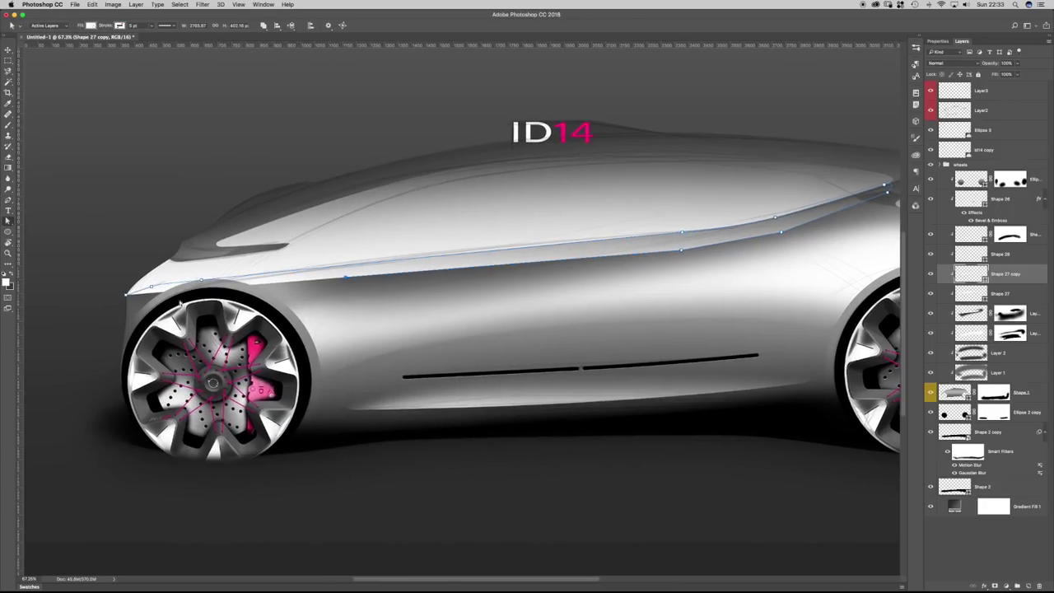
drag(128, 298, 138, 293)
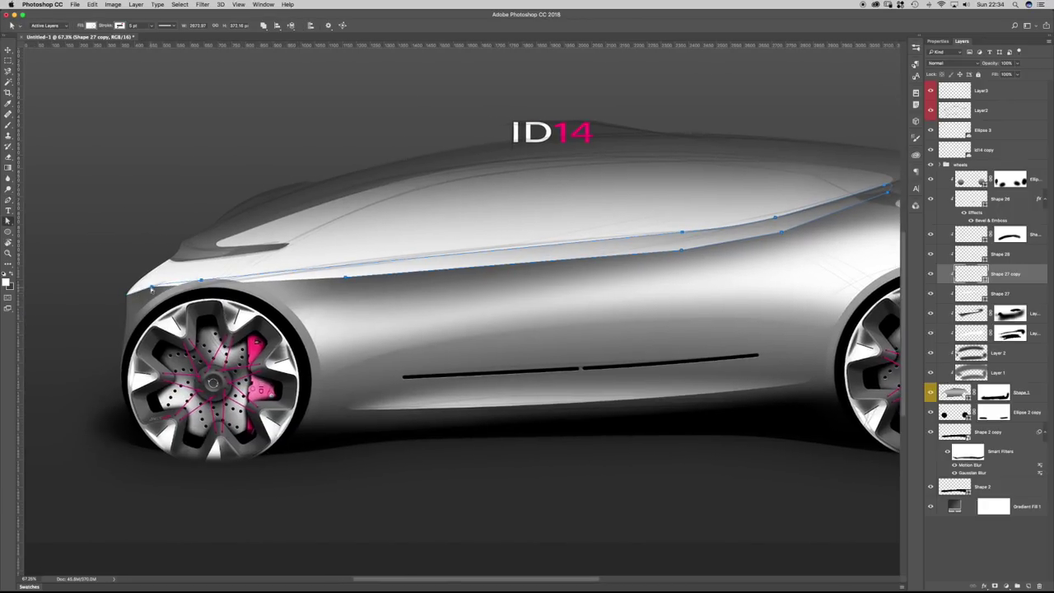
key(BackSpace)
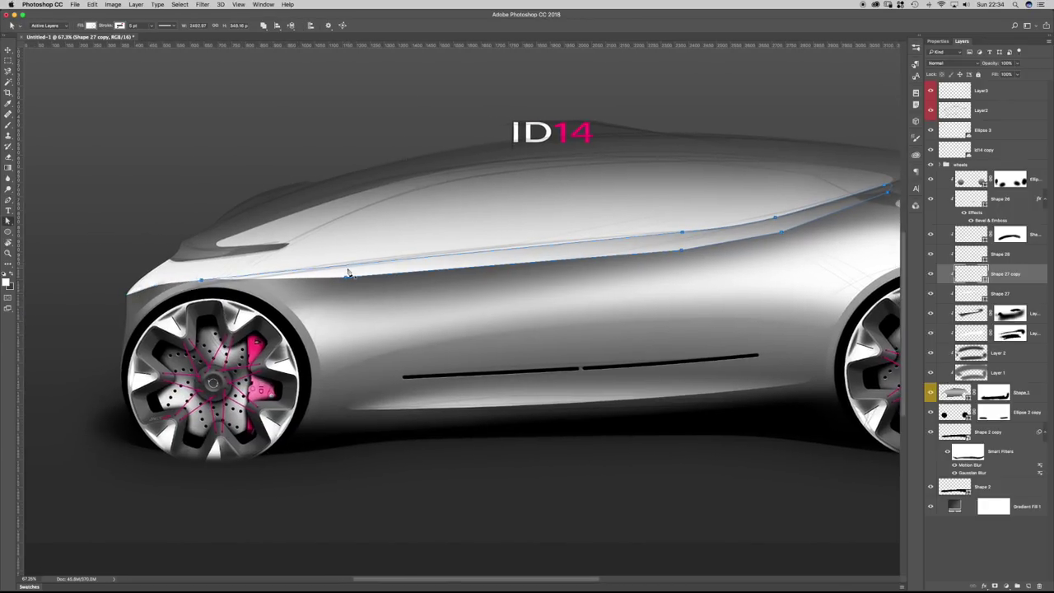
key(p)
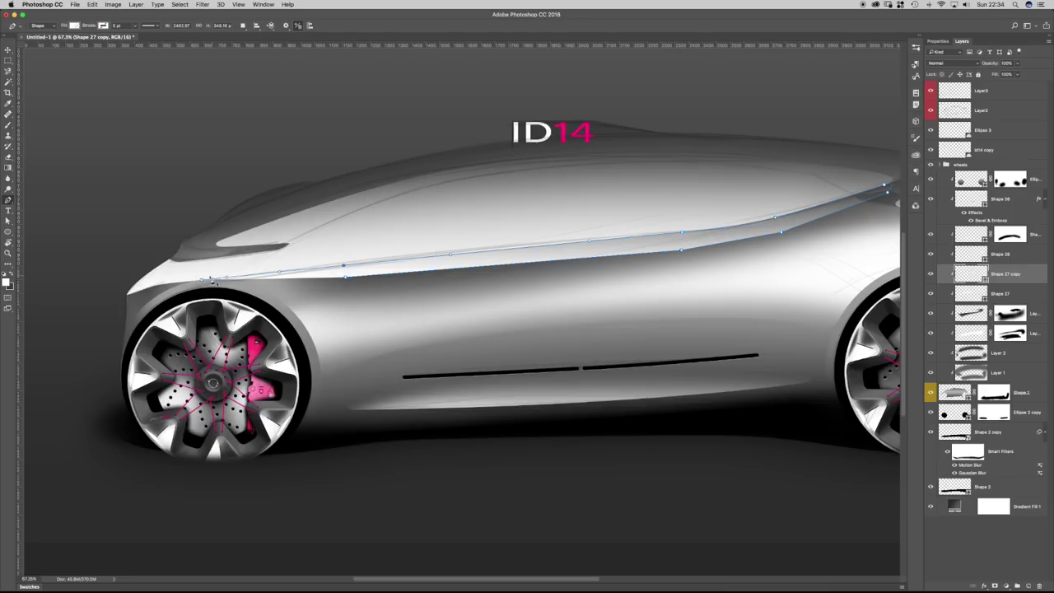
key(a)
drag(190, 271, 211, 289)
key(BackSpace)
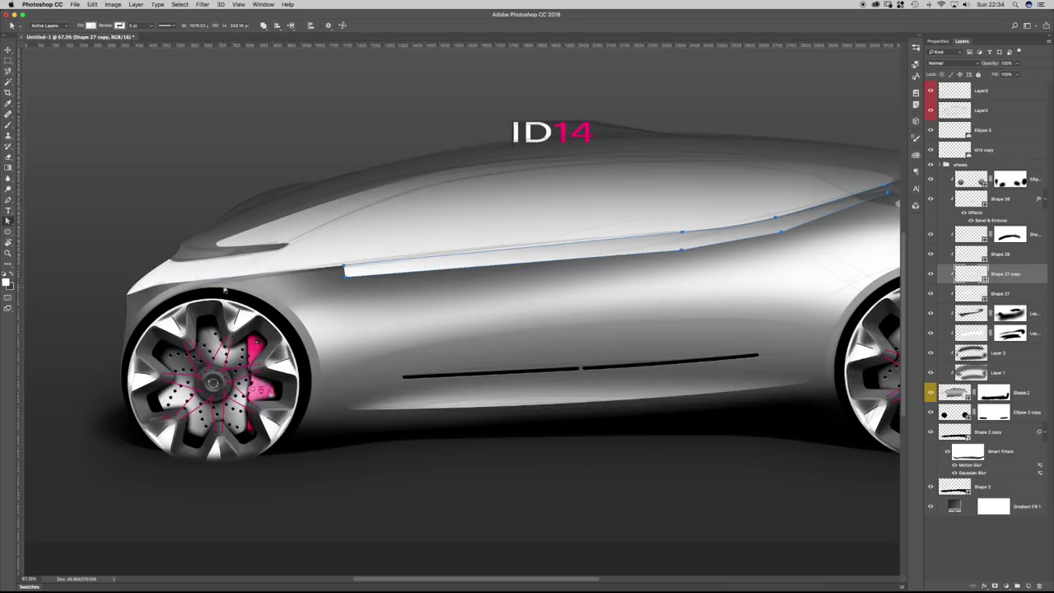
Close the strip's front end with a curve and move the strip slightly below the window line.
key(p)
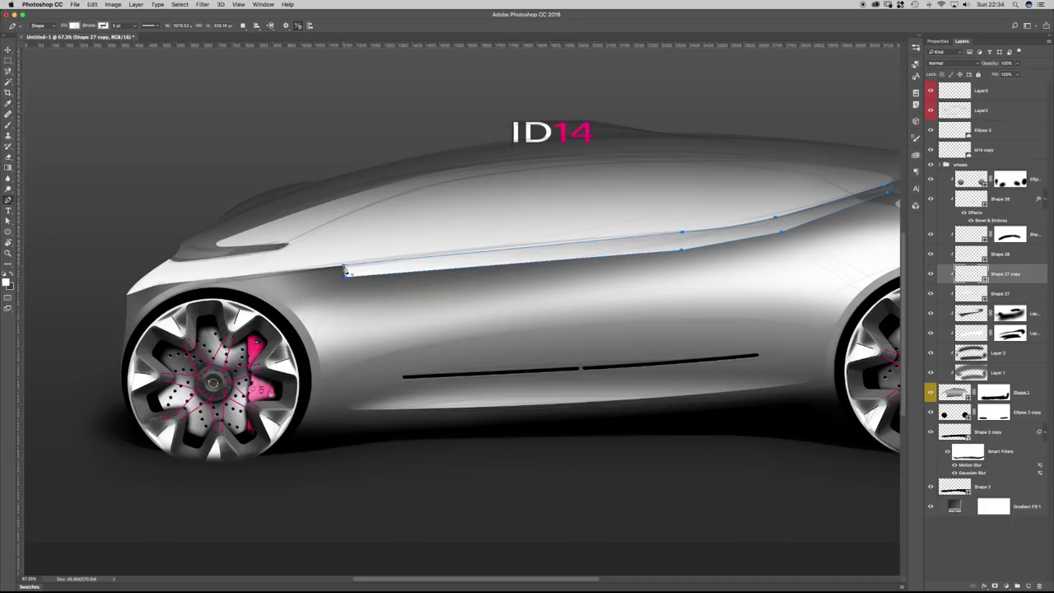
click(345, 277)
key(a)
click(568, 284)
key(v)
drag(566, 264, 564, 257)
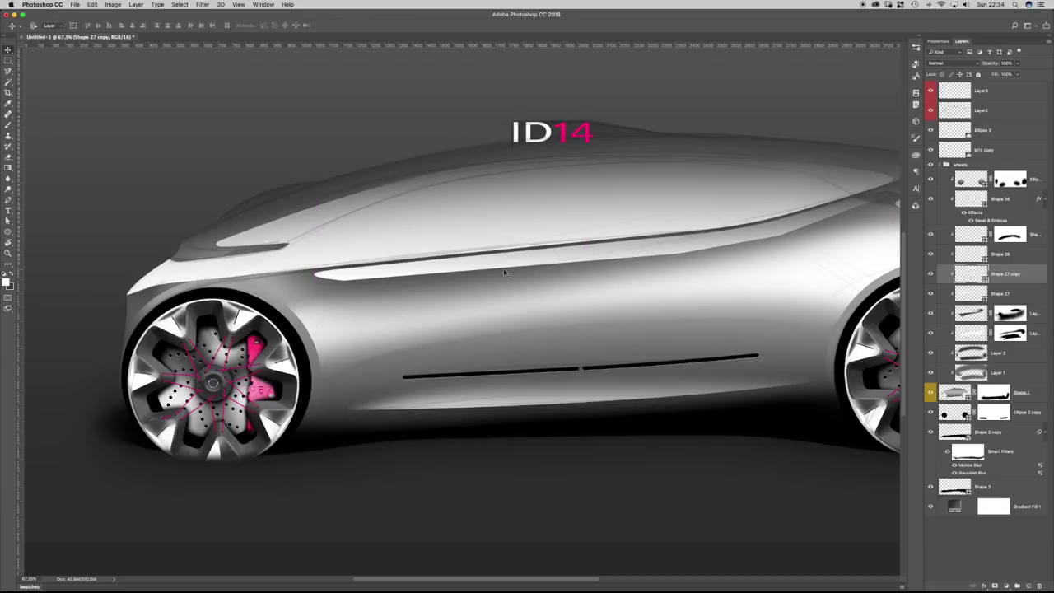
Convert the corner points on the strip's lower edge to smooth curves from the door area to the rear tip.
key(a)
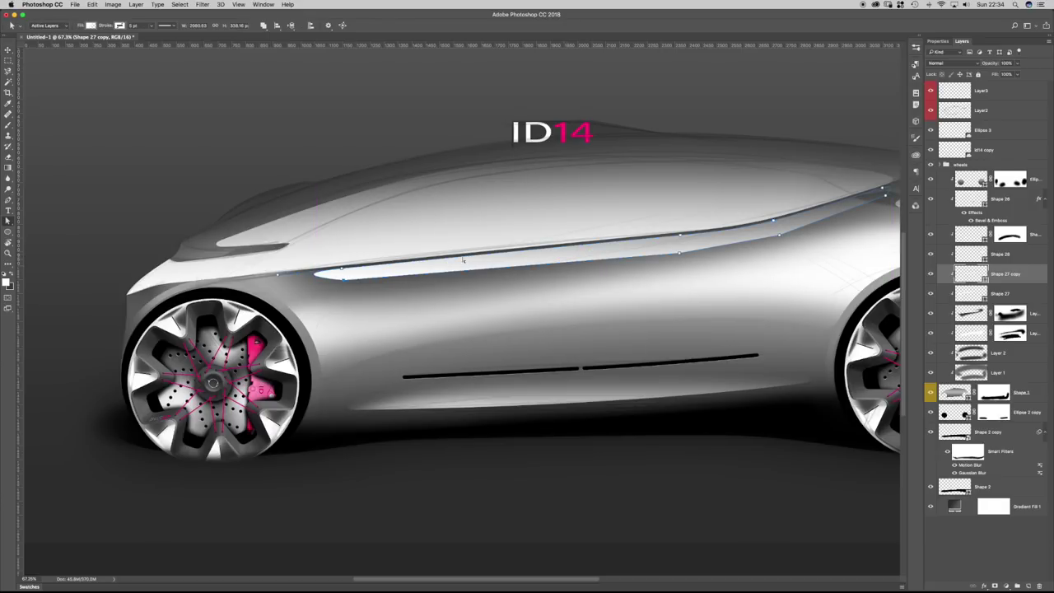
scroll(351, 282, up, 5)
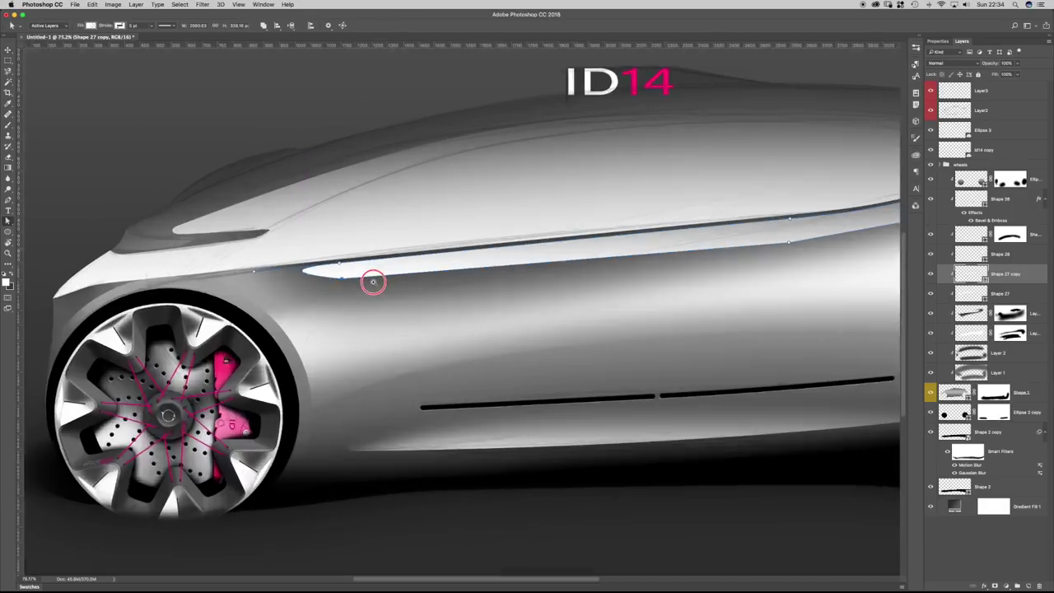
drag(338, 280, 413, 279)
drag(665, 294, 345, 308)
drag(679, 237, 594, 247)
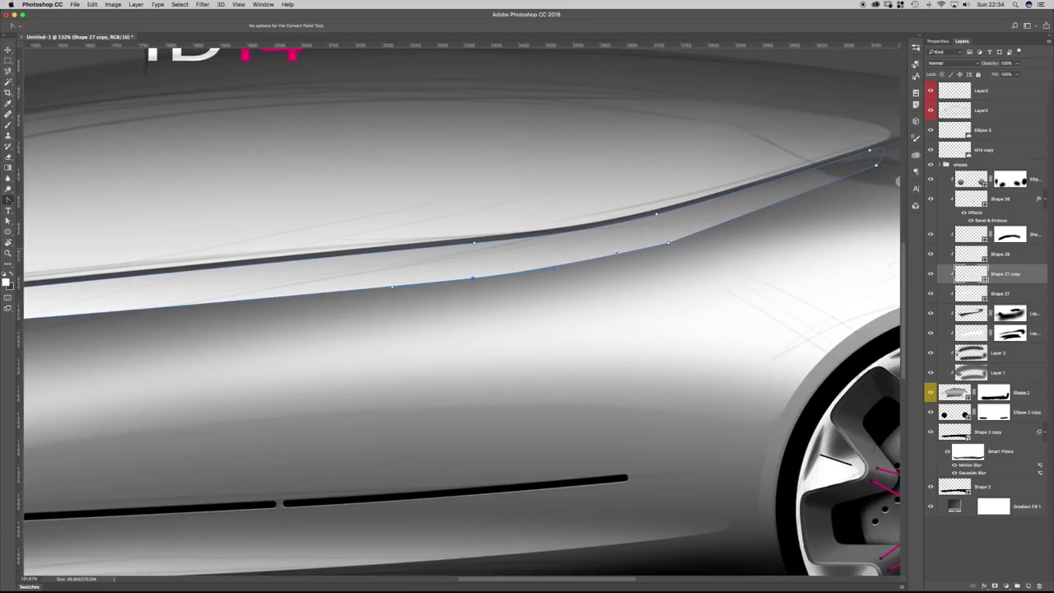
drag(676, 241, 731, 226)
scroll(726, 244, right, 3)
scroll(717, 246, up, 1)
drag(760, 220, 858, 167)
Refine the anchor points and handles on the strip's rear lower edge so it sweeps smoothly up toward the rear light.
key(a)
click(762, 225)
drag(765, 218, 762, 215)
drag(697, 243, 695, 244)
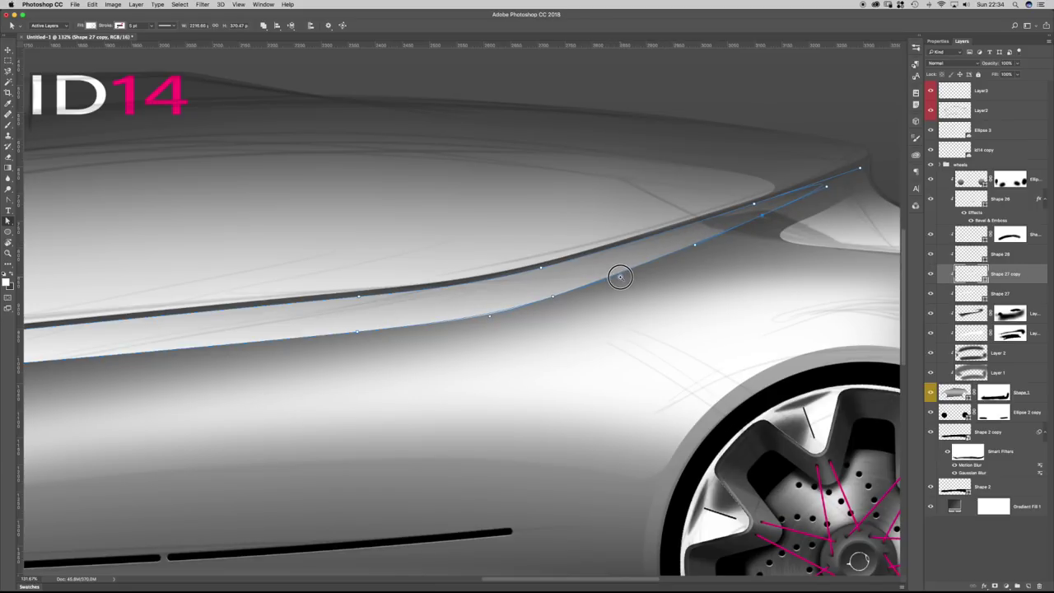
click(548, 296)
click(619, 276)
scroll(453, 340, left, 2)
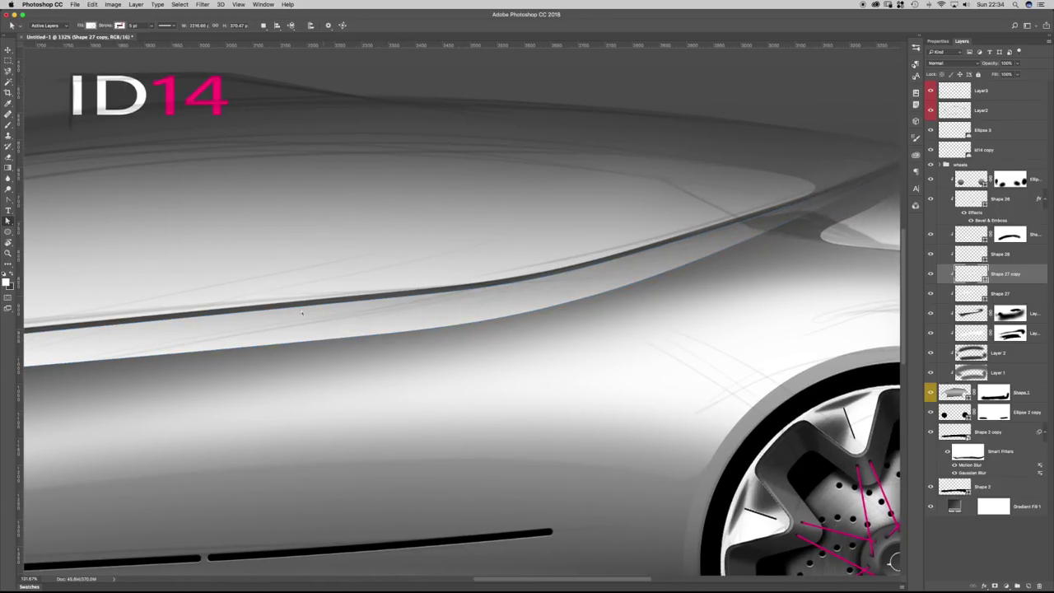
Raise the lower anchor point at the strip's front end to taper it into a thin point.
drag(517, 333, 569, 329)
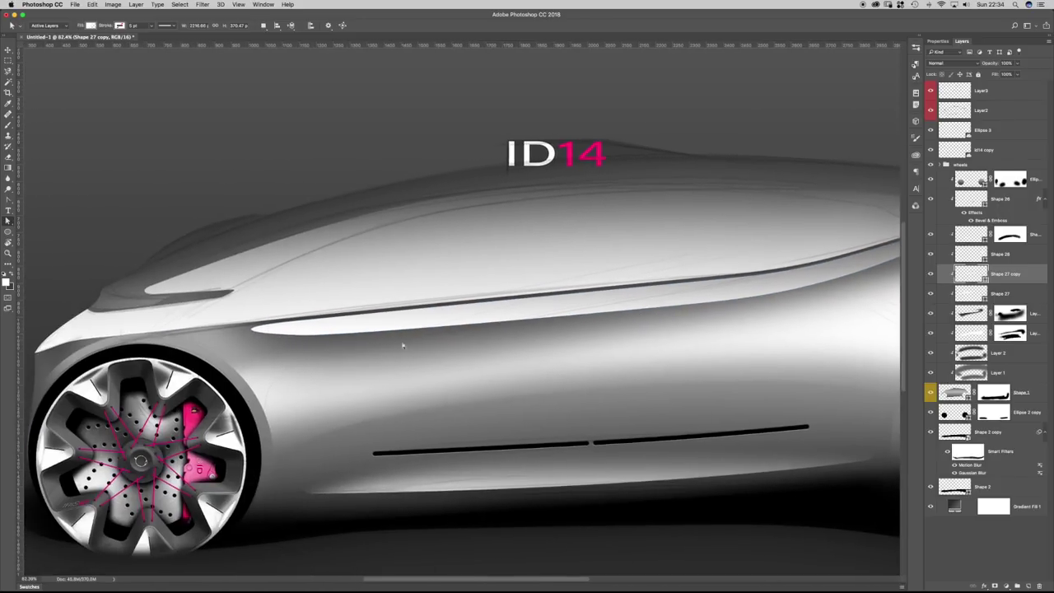
drag(299, 335, 362, 325)
click(663, 310)
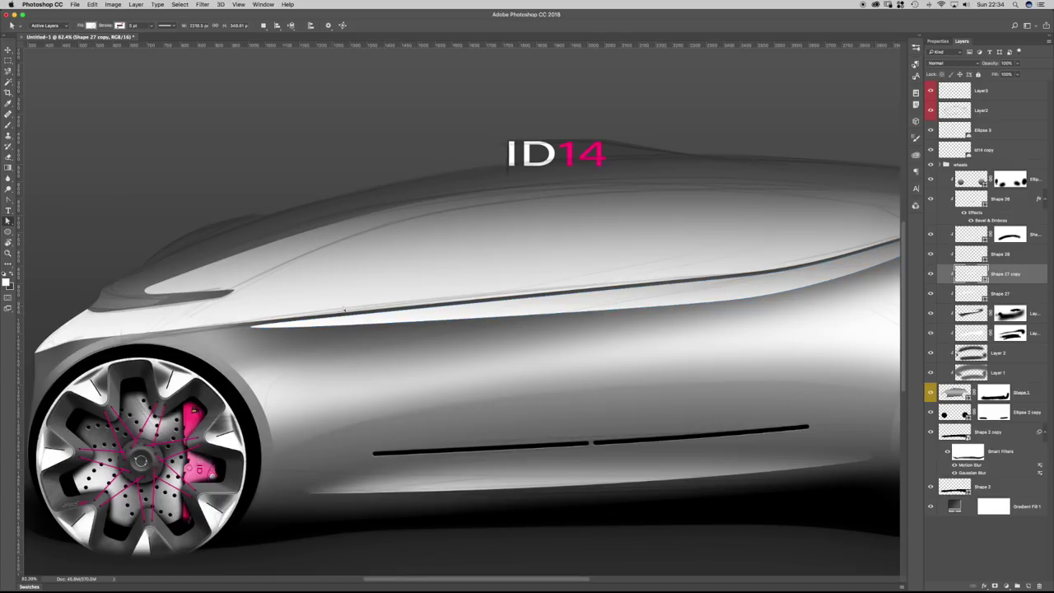
Give the strip below the window line a solid dark grey fill and set its blend mode to Multiply.
drag(602, 274, 592, 274)
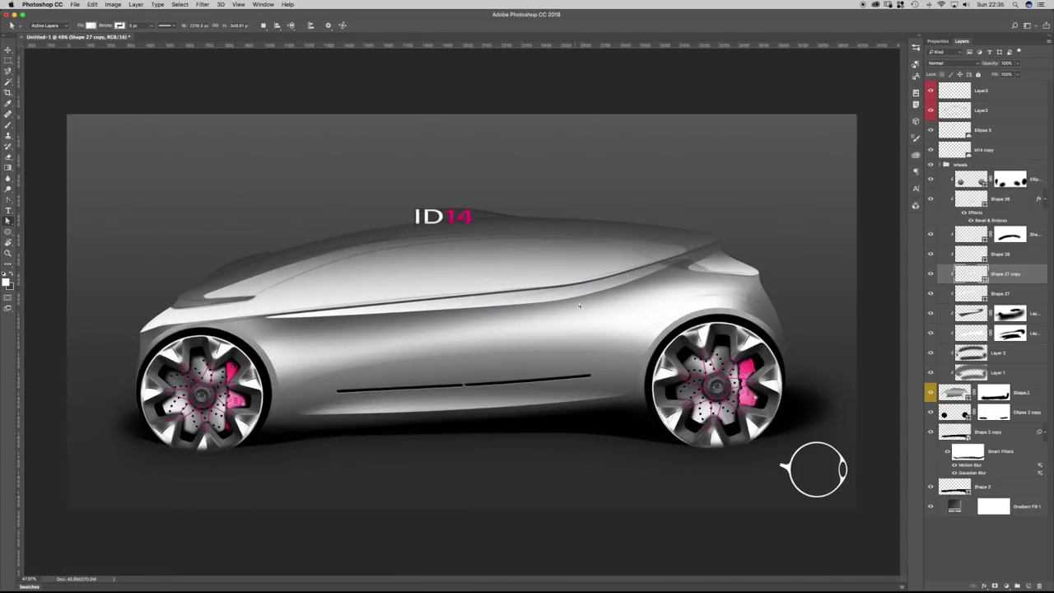
click(91, 26)
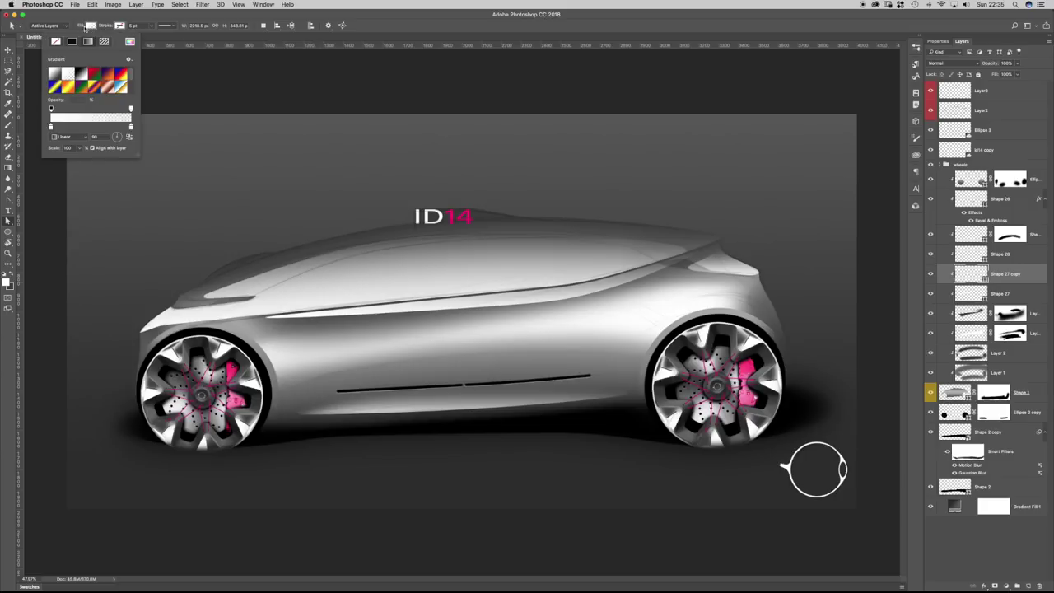
click(73, 42)
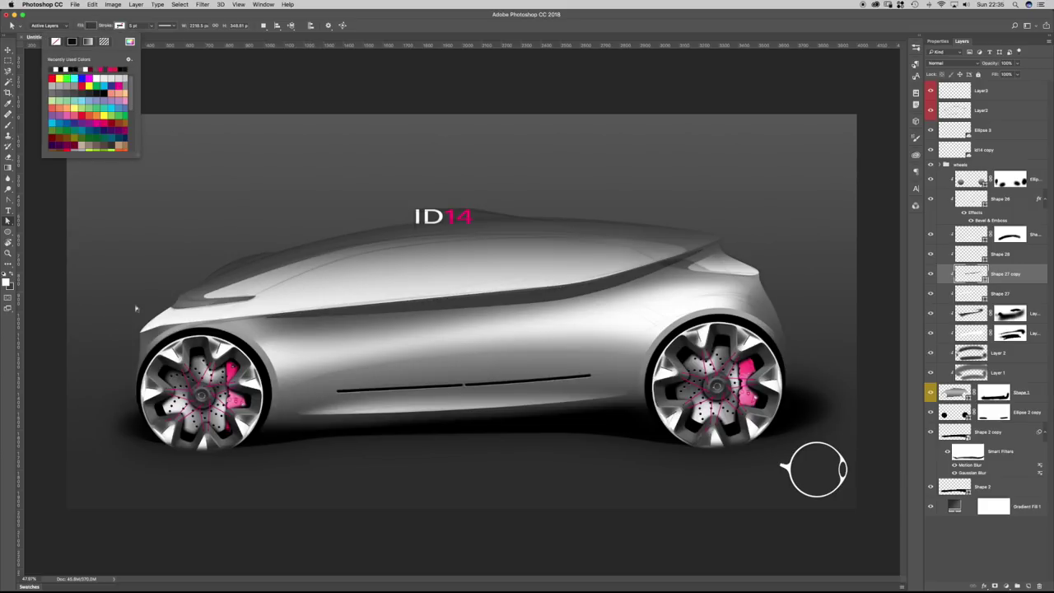
key(Return)
drag(487, 292, 501, 292)
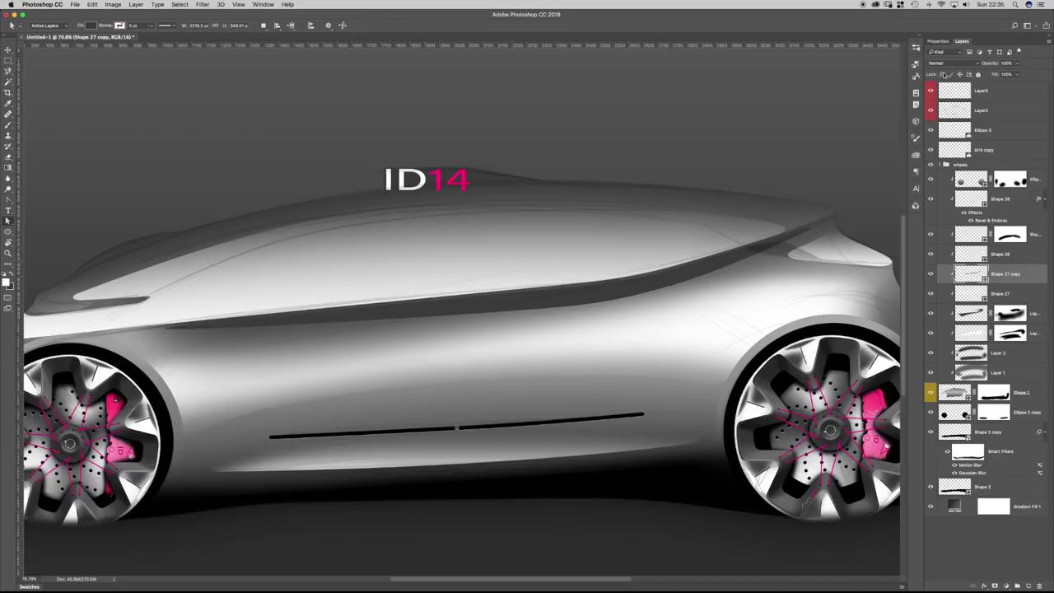
click(941, 66)
click(937, 85)
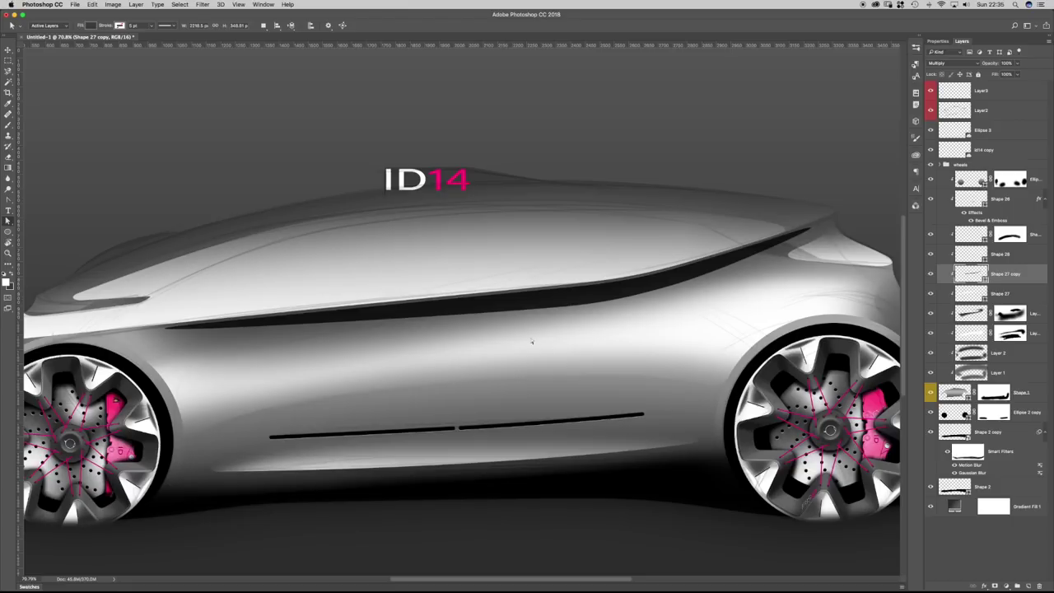
Try the Color Burn blend mode on the dark strip and return it to Multiply.
click(944, 63)
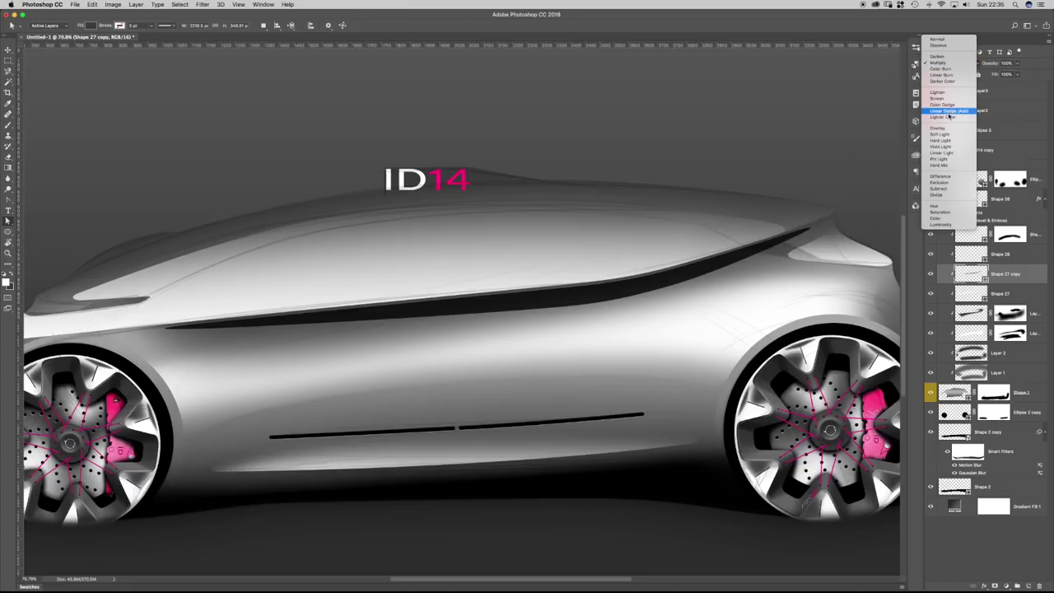
click(943, 68)
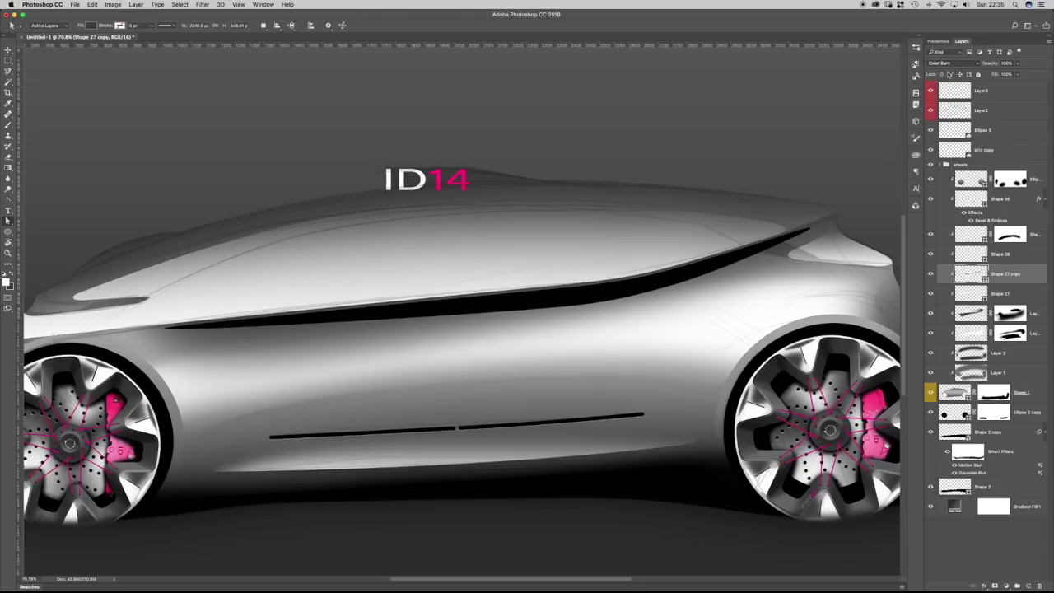
click(945, 65)
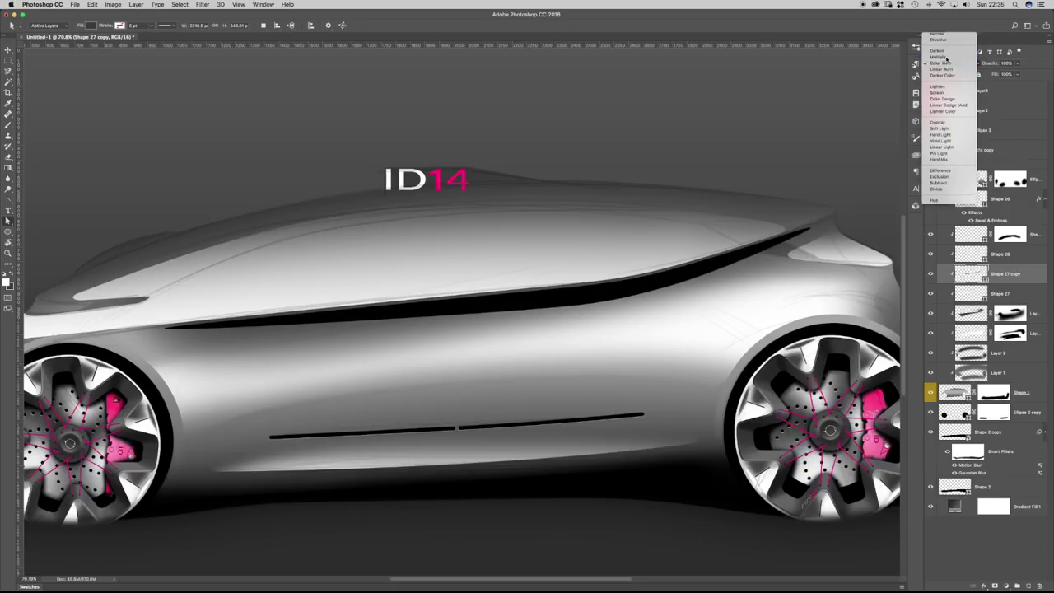
click(945, 57)
Lower the dark strip's opacity to just under 50% and duplicate its layer.
click(1019, 64)
drag(1019, 65, 998, 73)
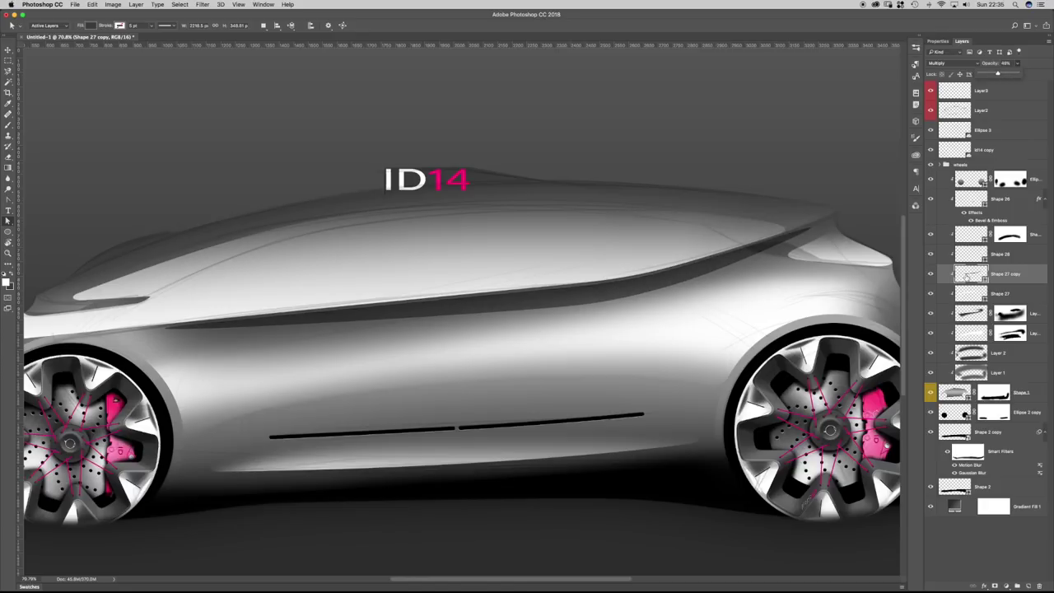
key(super+j)
Feather the duplicated strip's shape edge by about 10 px.
click(939, 41)
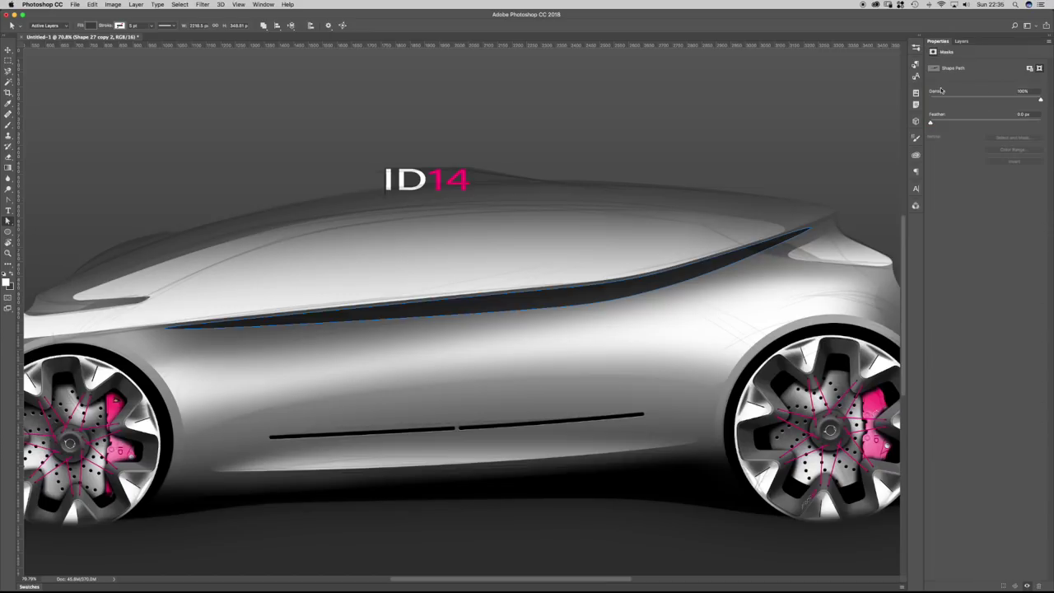
drag(939, 121, 968, 122)
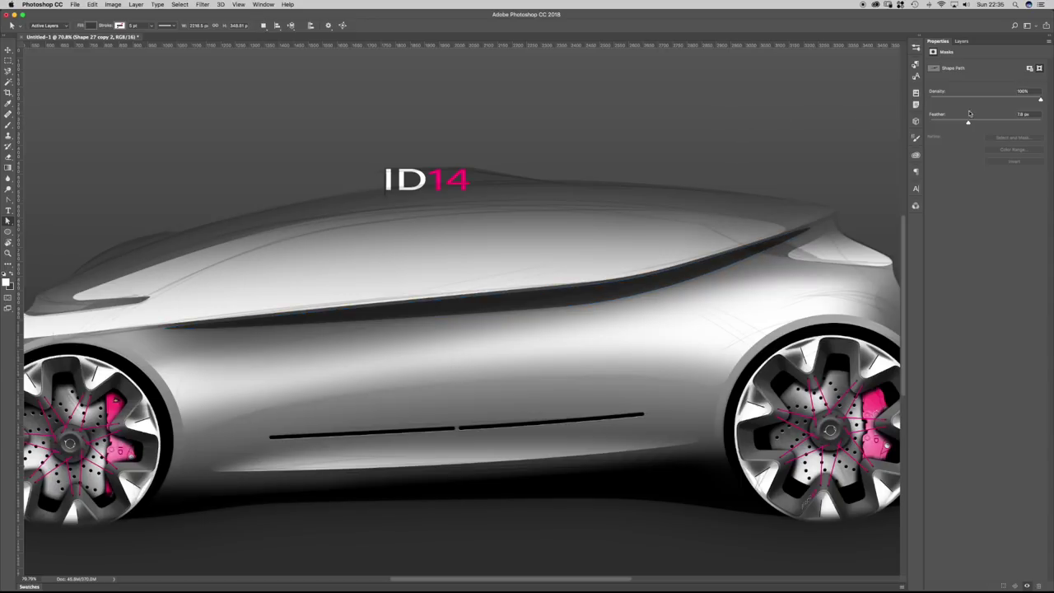
drag(969, 123, 975, 124)
click(960, 41)
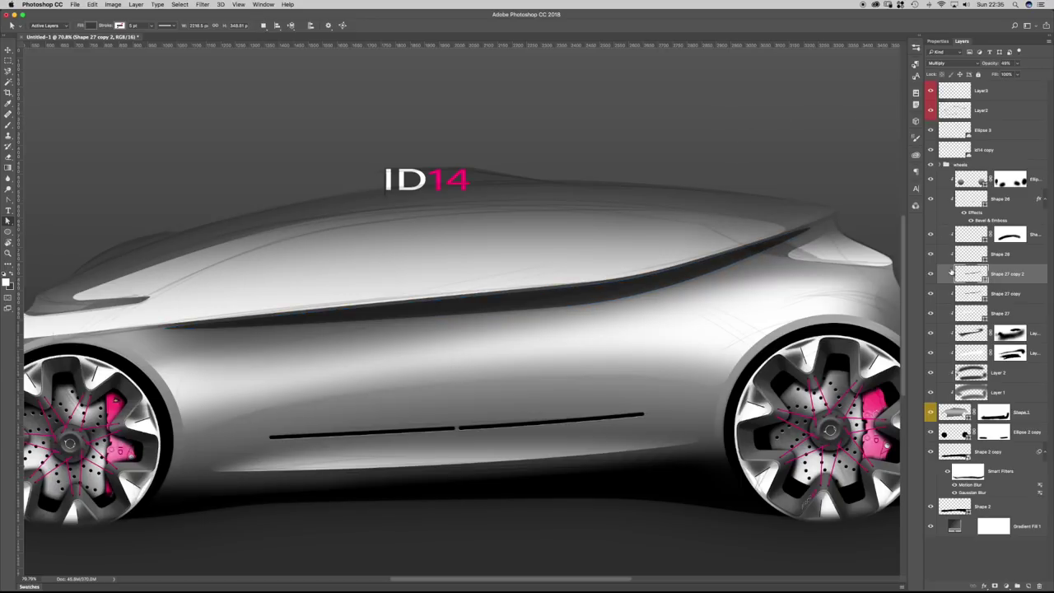
Move both dark strip layers below the Shape 27 window layer.
double_click(969, 294)
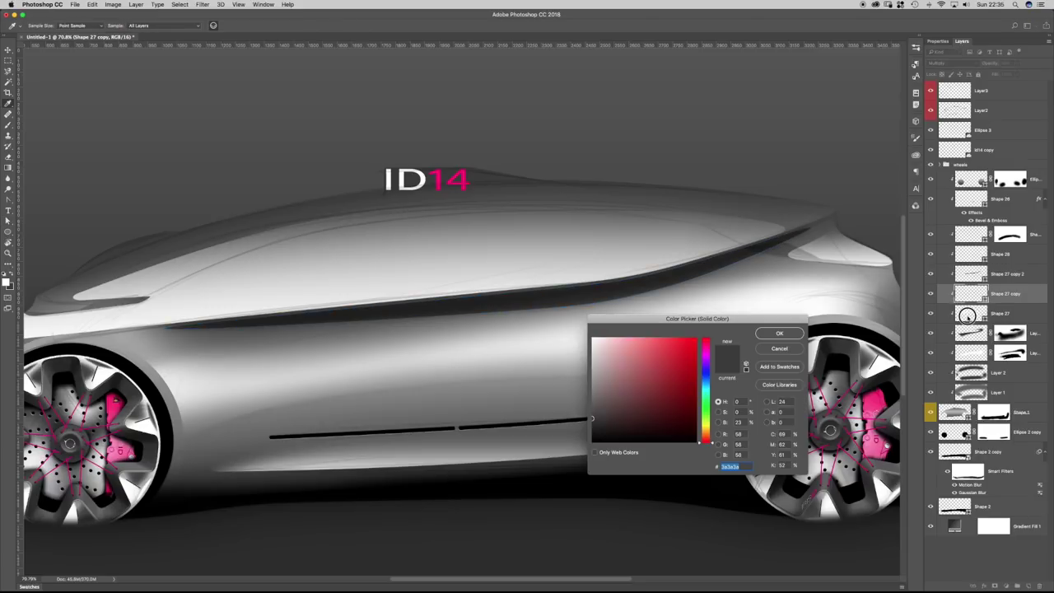
key(Return)
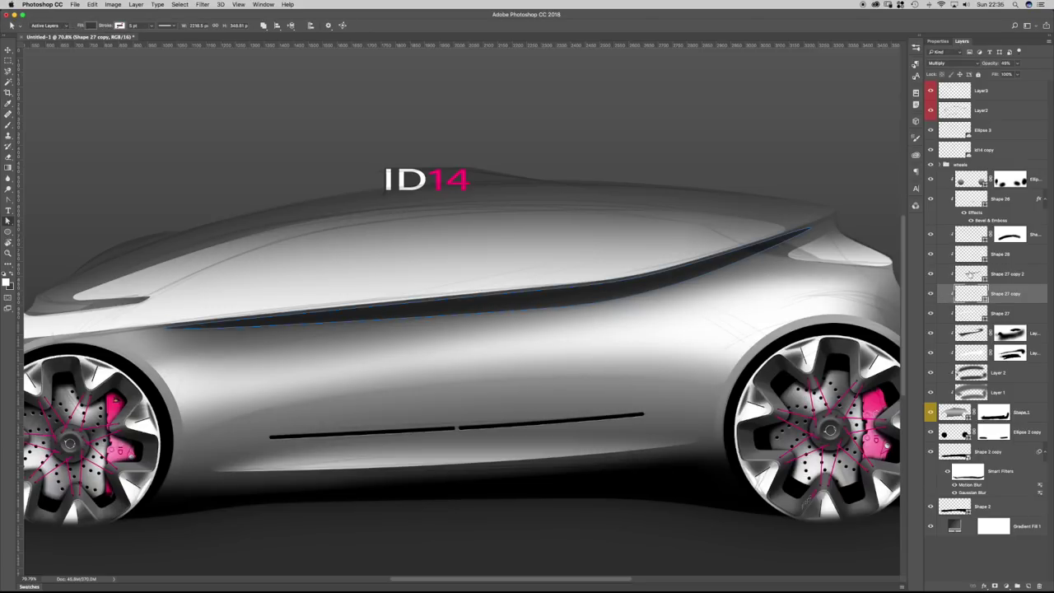
shift+click(969, 275)
key(super+t)
drag(972, 295, 963, 347)
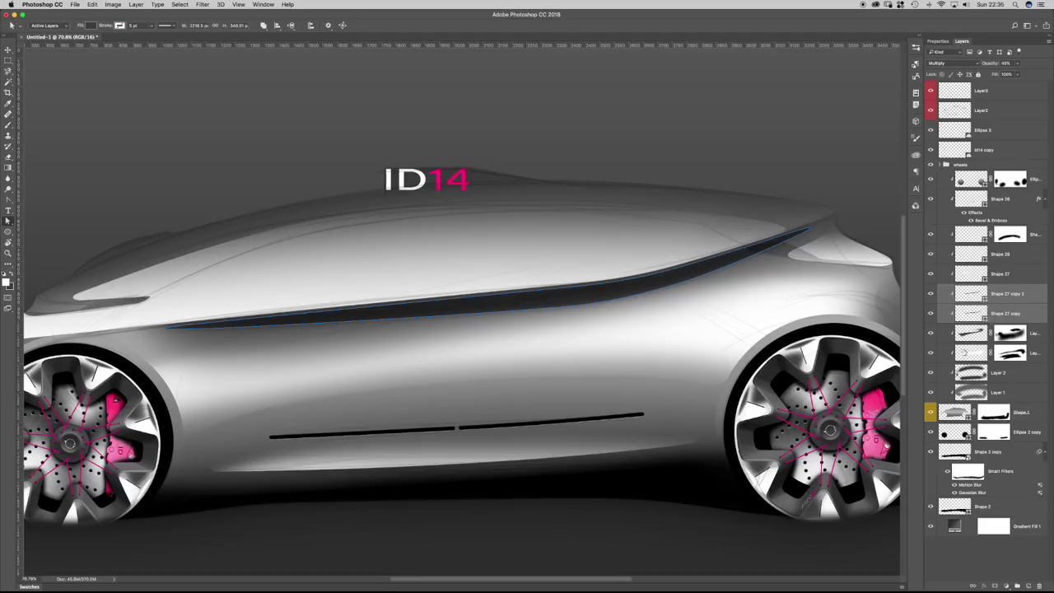
Increase the feather of the duplicated strip, Shape 27 copy 2, to 23.7 px.
click(968, 353)
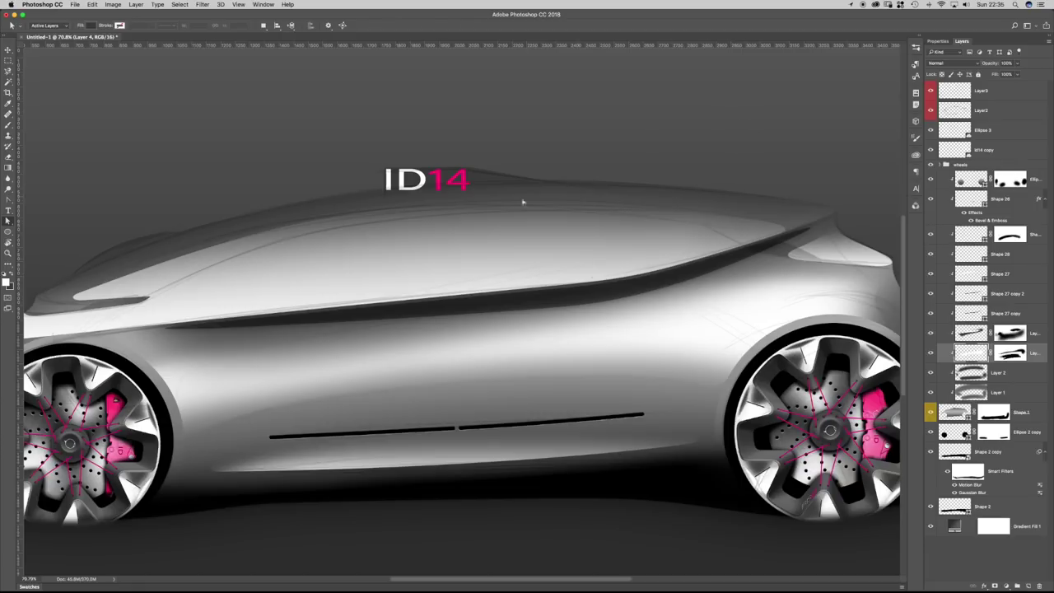
click(966, 296)
click(966, 313)
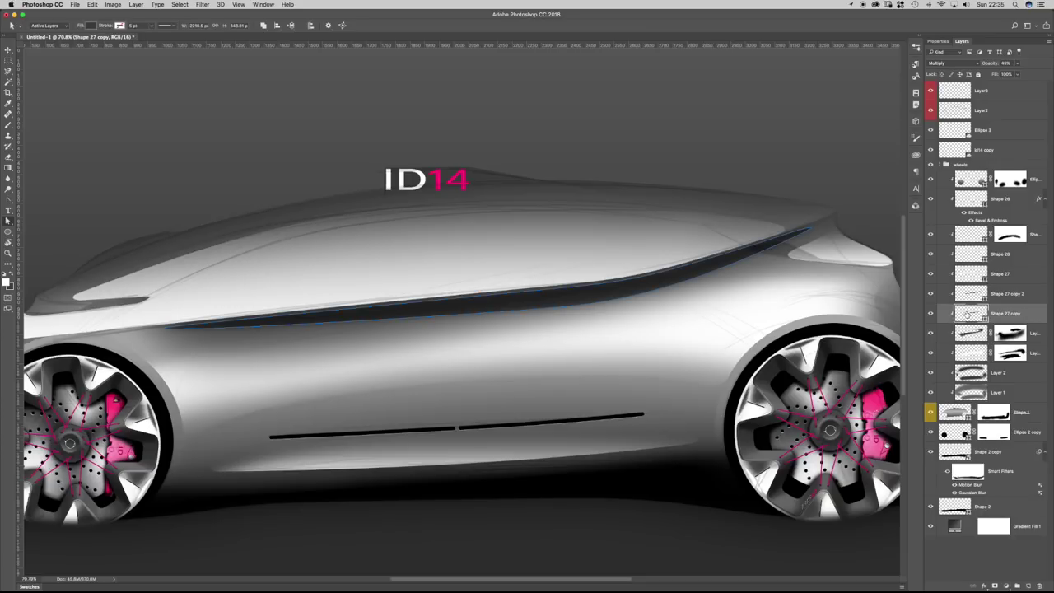
click(938, 42)
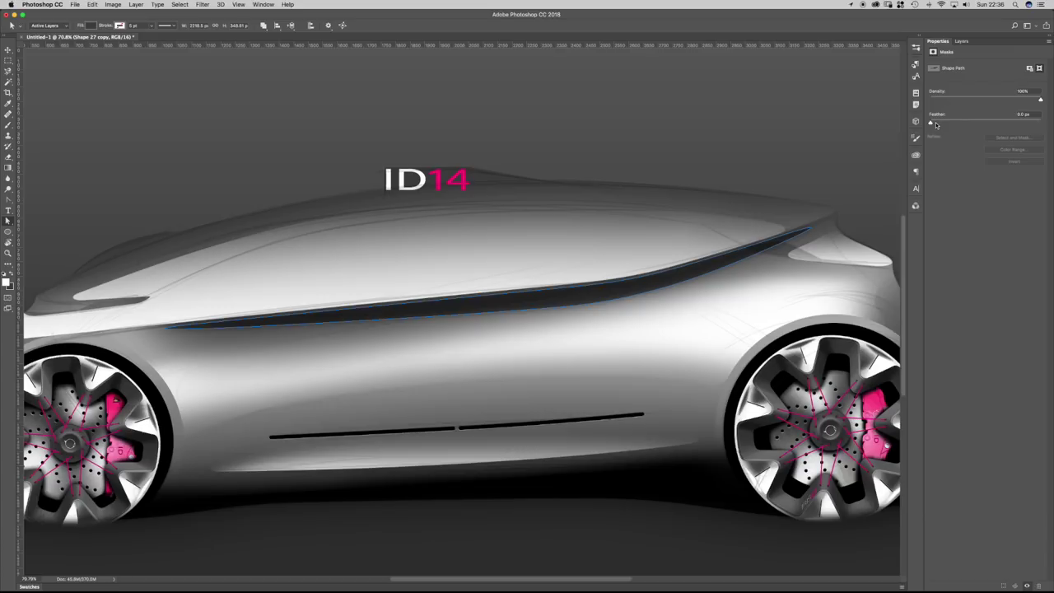
click(961, 41)
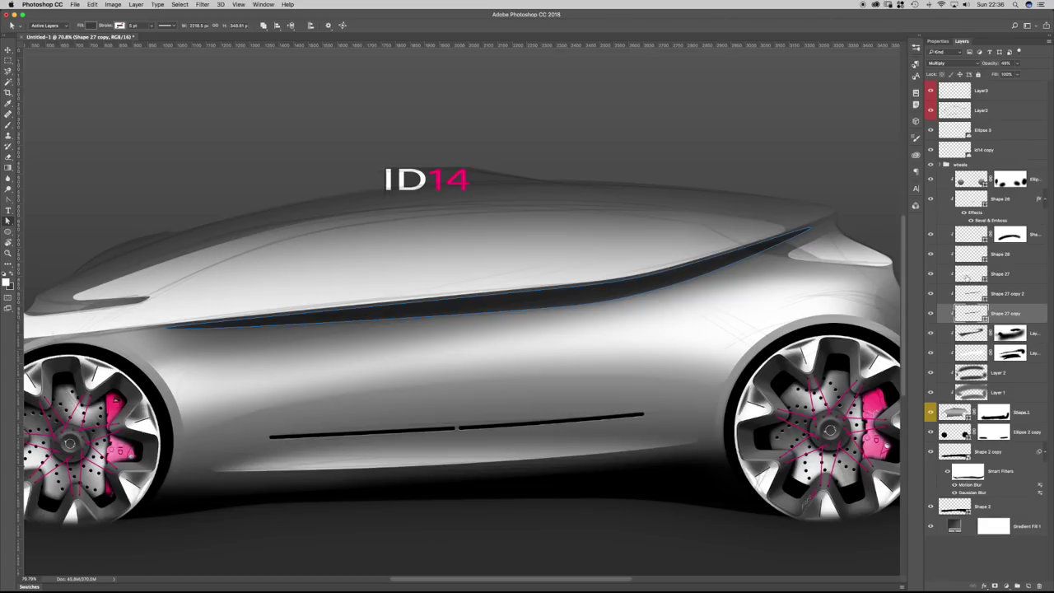
click(972, 293)
click(938, 41)
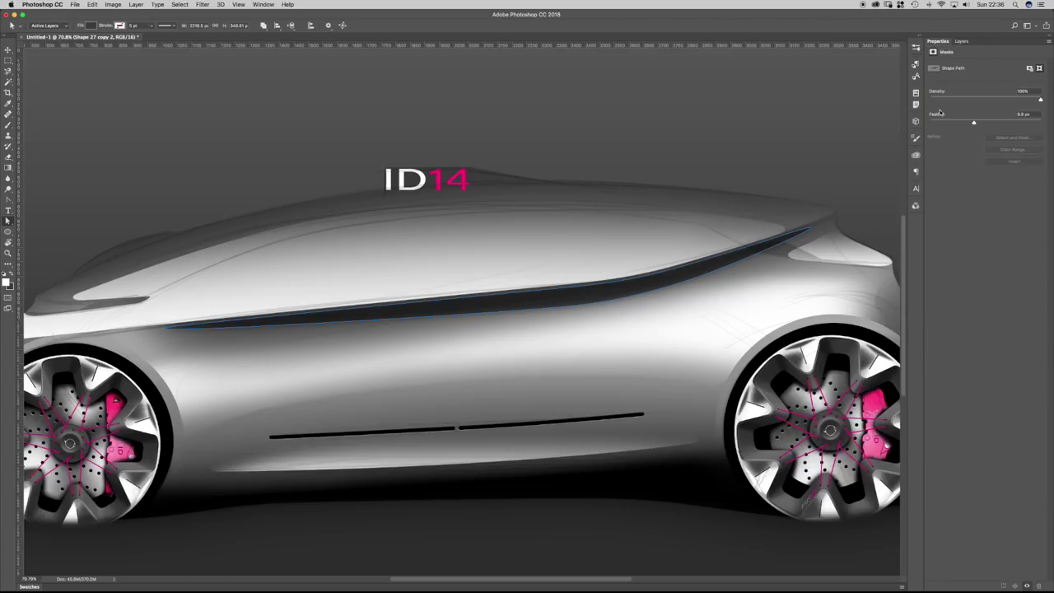
drag(975, 124, 980, 123)
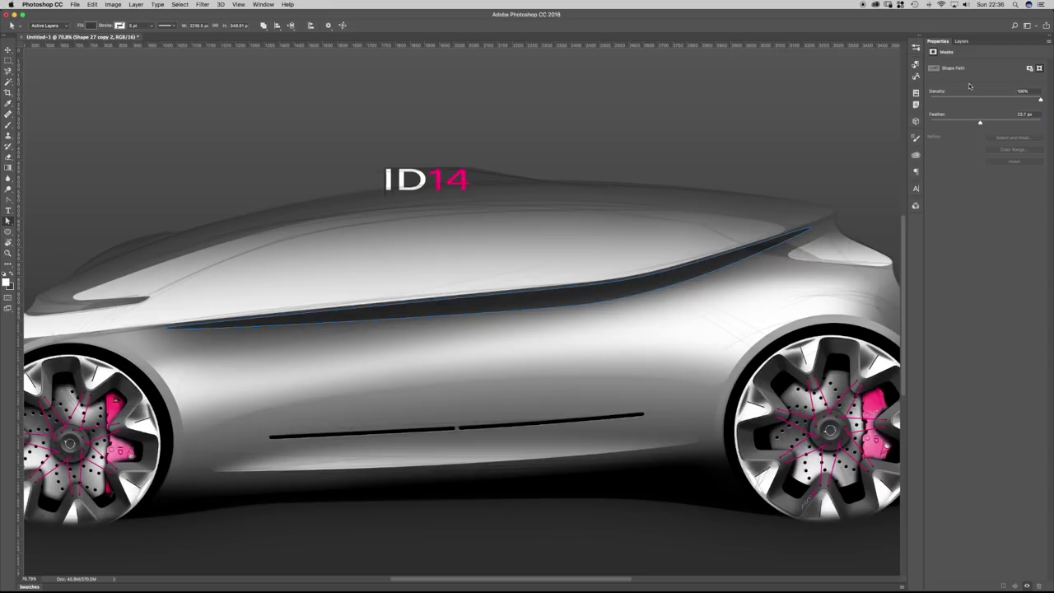
Raise the feathered strip duplicate's opacity to about 78% and compare the car side with it hidden and shown.
click(961, 41)
click(1018, 63)
drag(1018, 73, 1027, 75)
key(Return)
drag(575, 264, 586, 265)
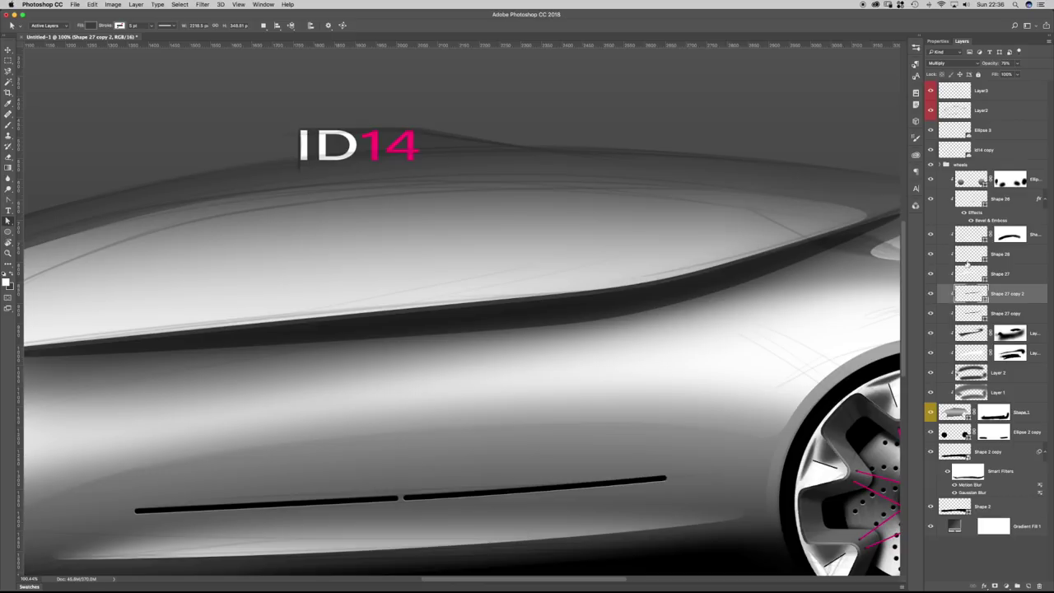
click(930, 294)
click(930, 295)
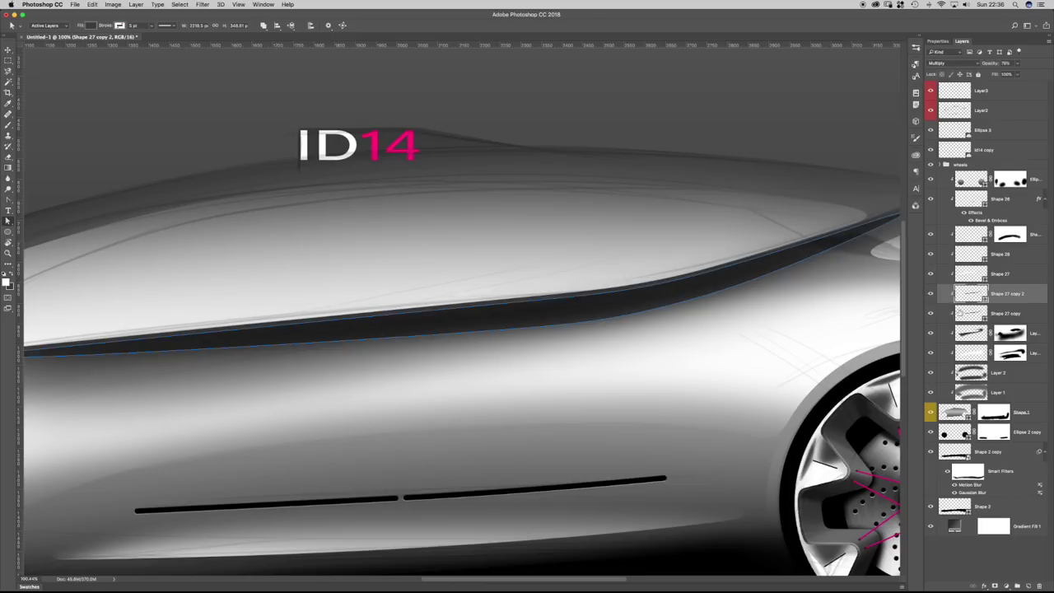
Feather the original dark strip, Shape 27 copy, by 1.7 px.
click(960, 312)
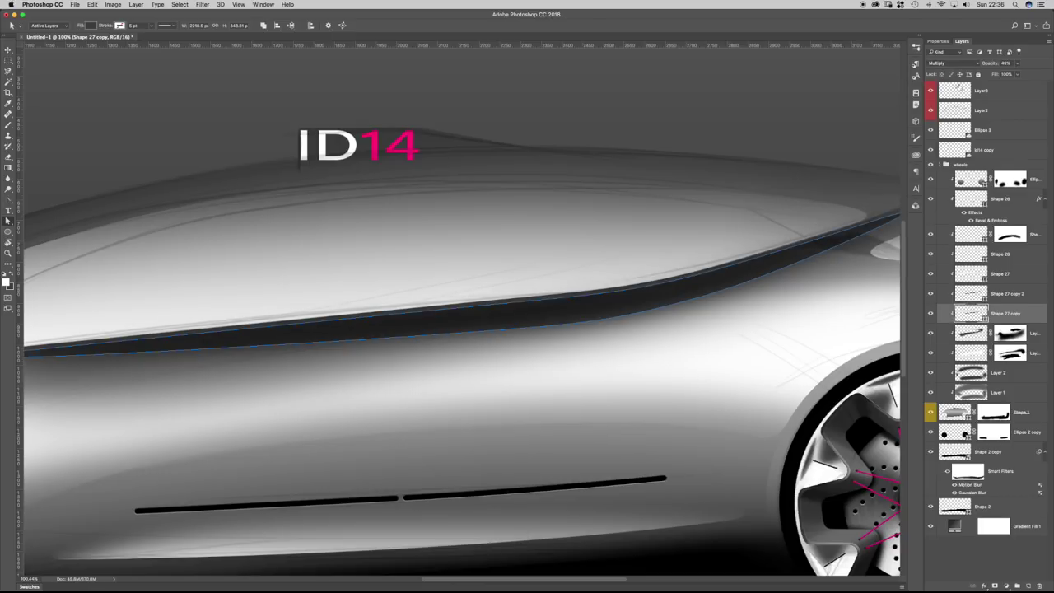
click(940, 41)
drag(931, 123, 941, 123)
scroll(651, 244, down, 2)
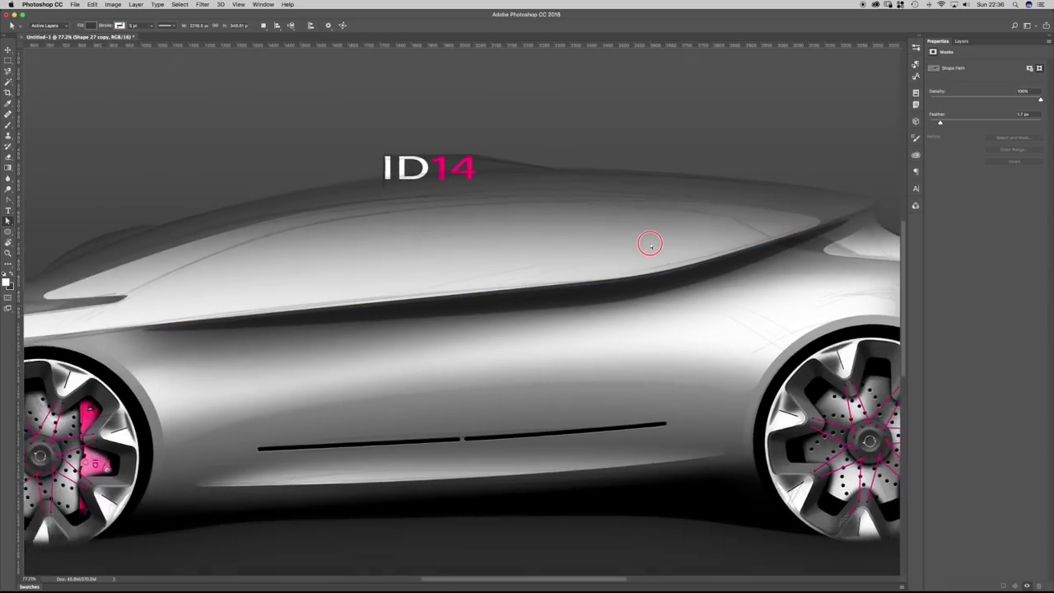
scroll(651, 244, down, 1)
click(960, 41)
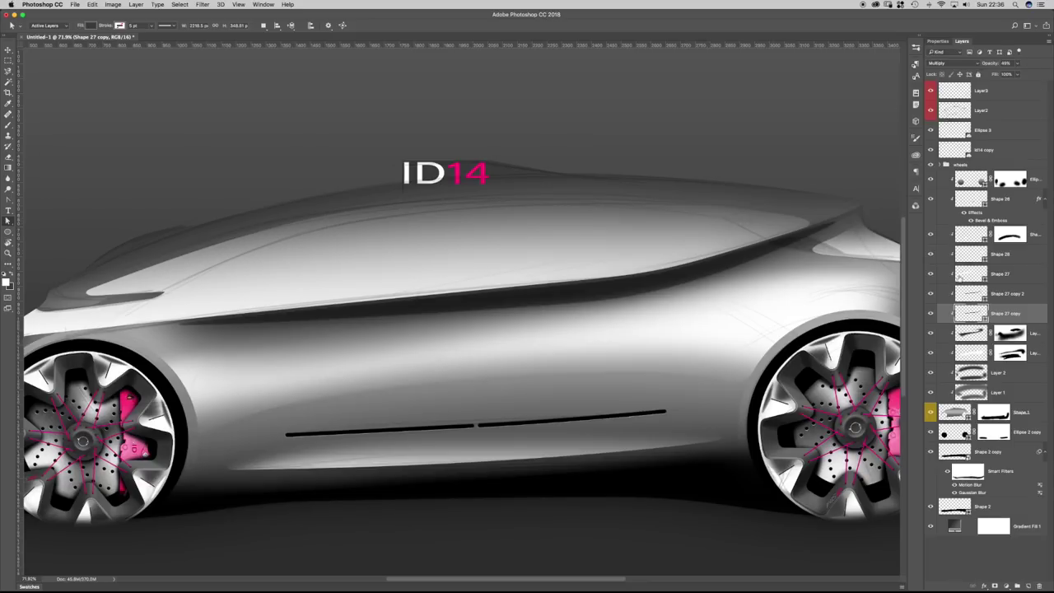
Copy the Shape 27 window outline path into the feathered strip duplicate, Shape 27 copy 2.
click(962, 275)
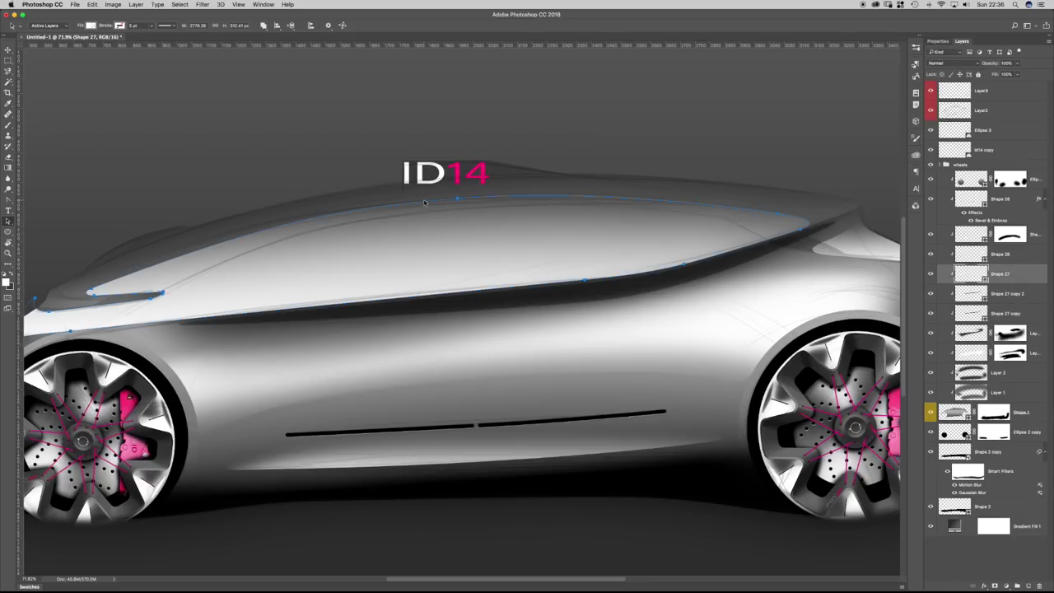
click(973, 314)
click(936, 314)
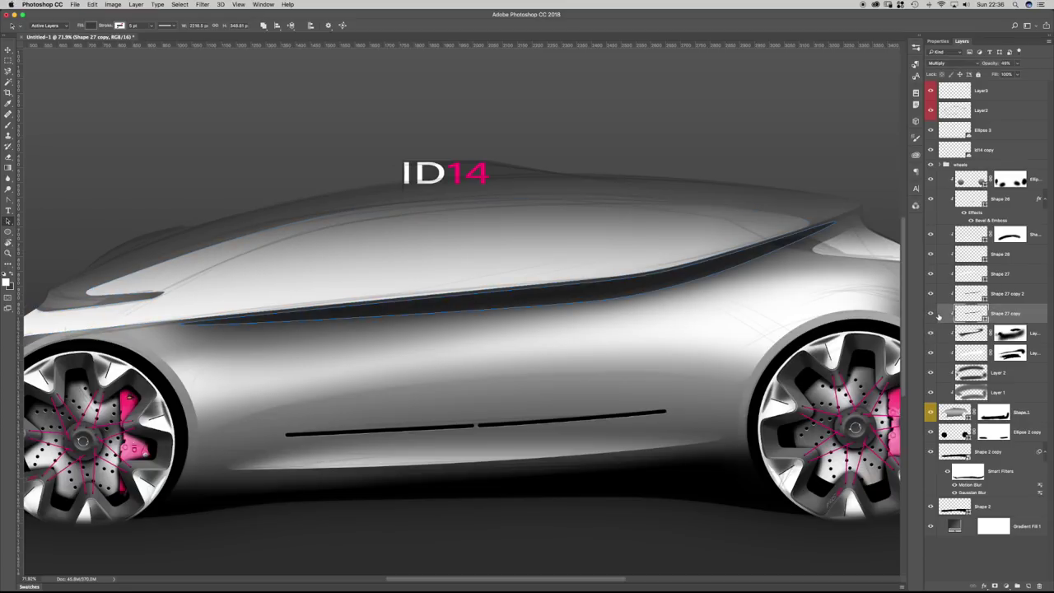
click(931, 294)
click(932, 294)
click(948, 291)
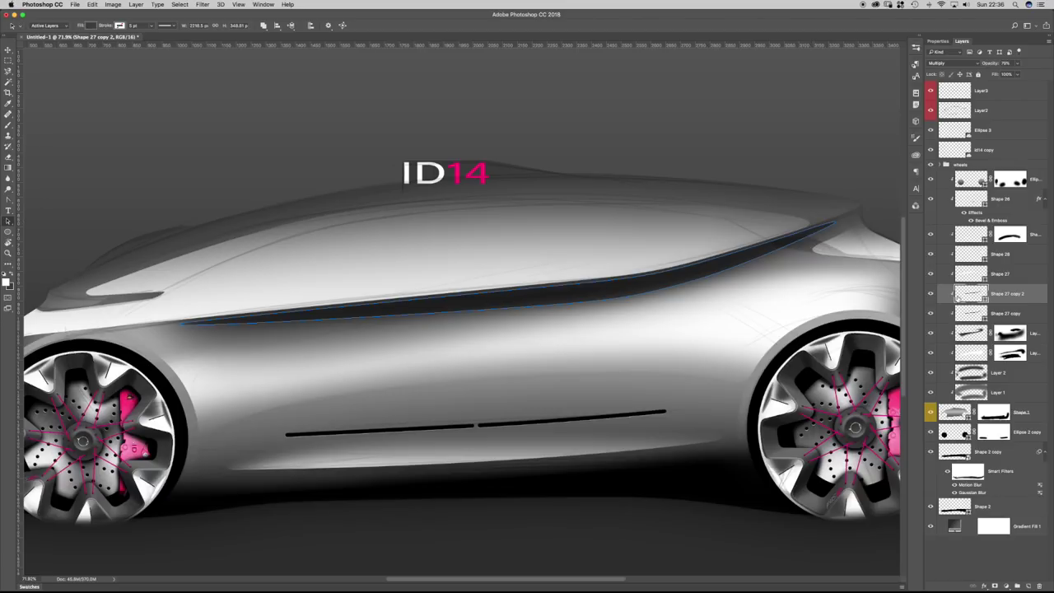
key(super+v)
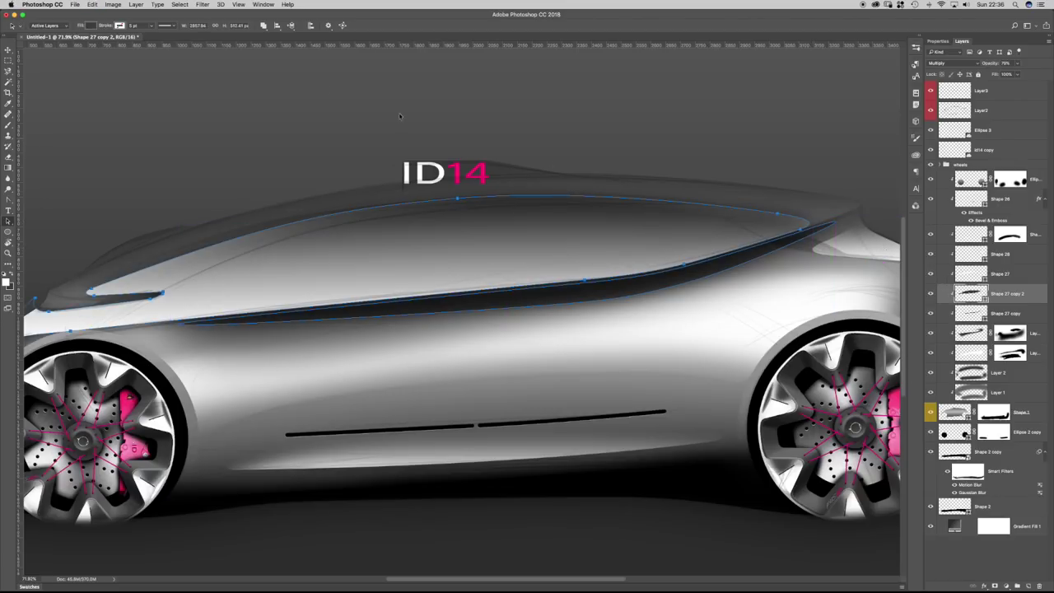
Set the pasted window outline to Subtract Front Shape so it cuts away from the feathered strip.
click(265, 26)
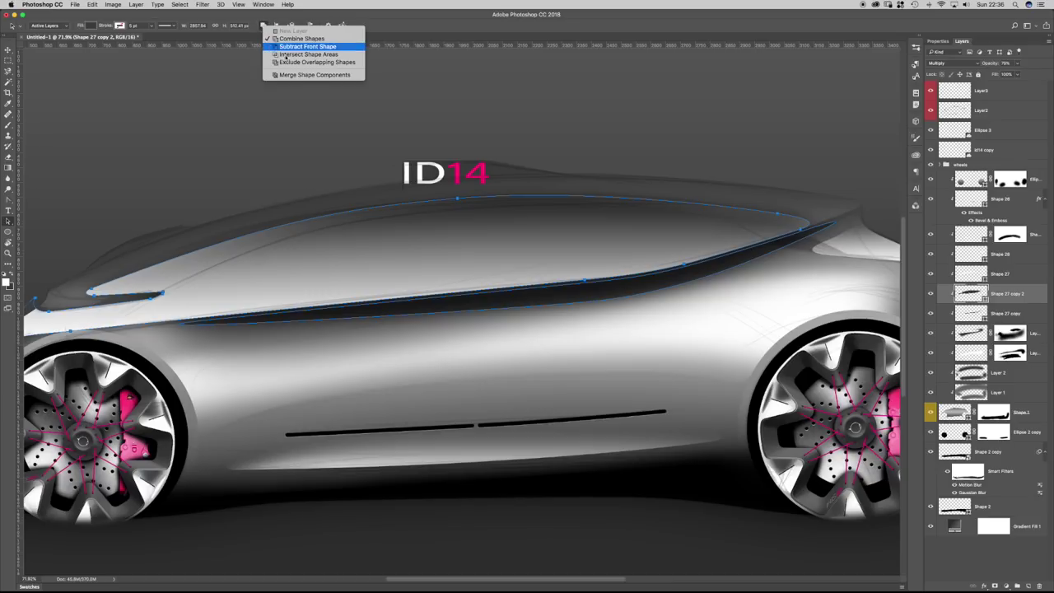
click(285, 48)
click(644, 157)
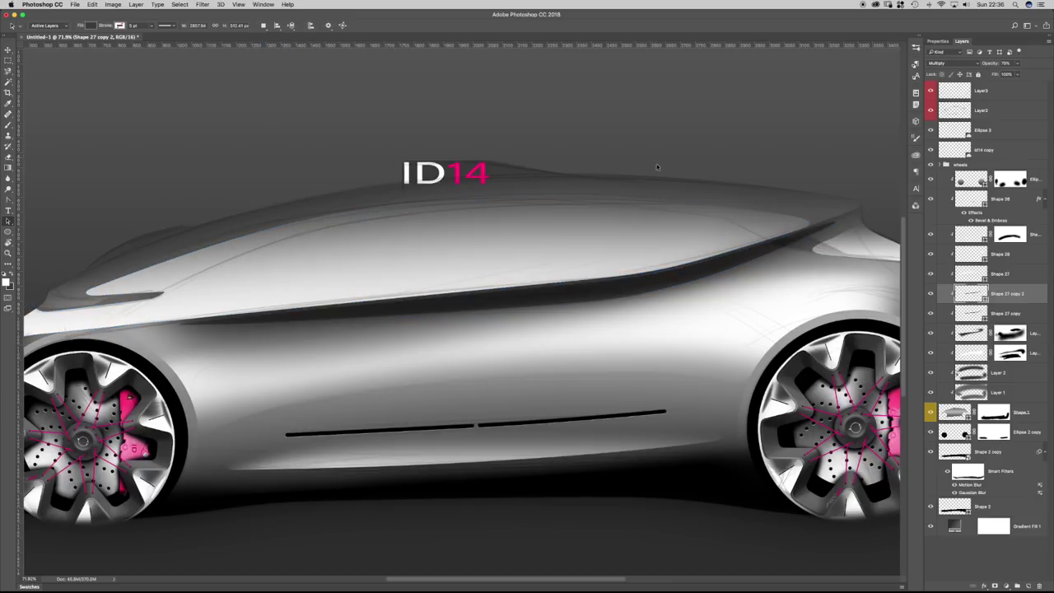
Extend the subtracting outline's rear corner to the strip's rear tip and raise its upper rear anchor point toward the roof edge.
drag(797, 240, 849, 253)
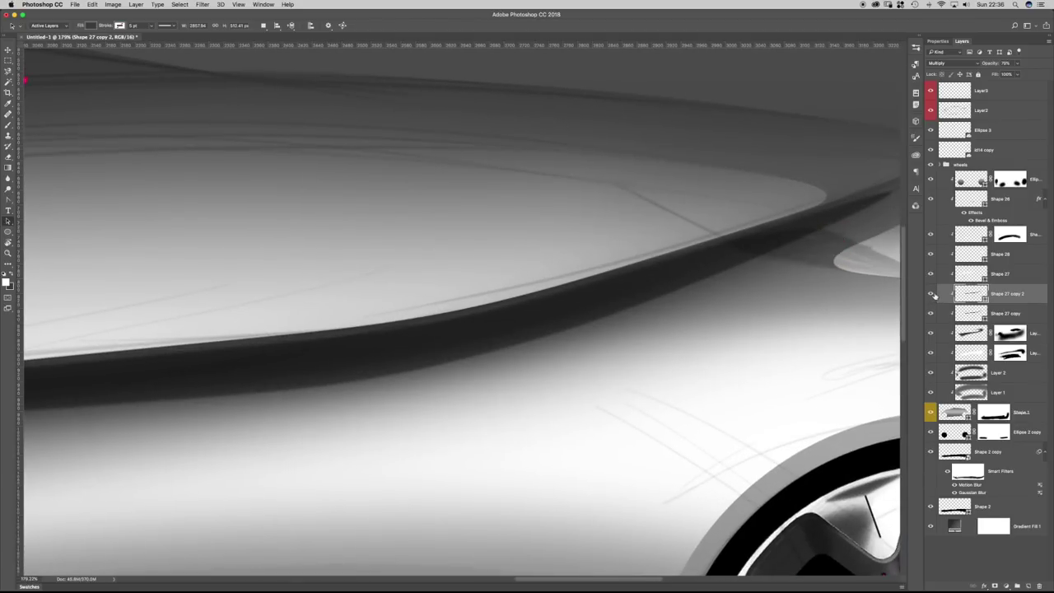
click(931, 294)
click(931, 294)
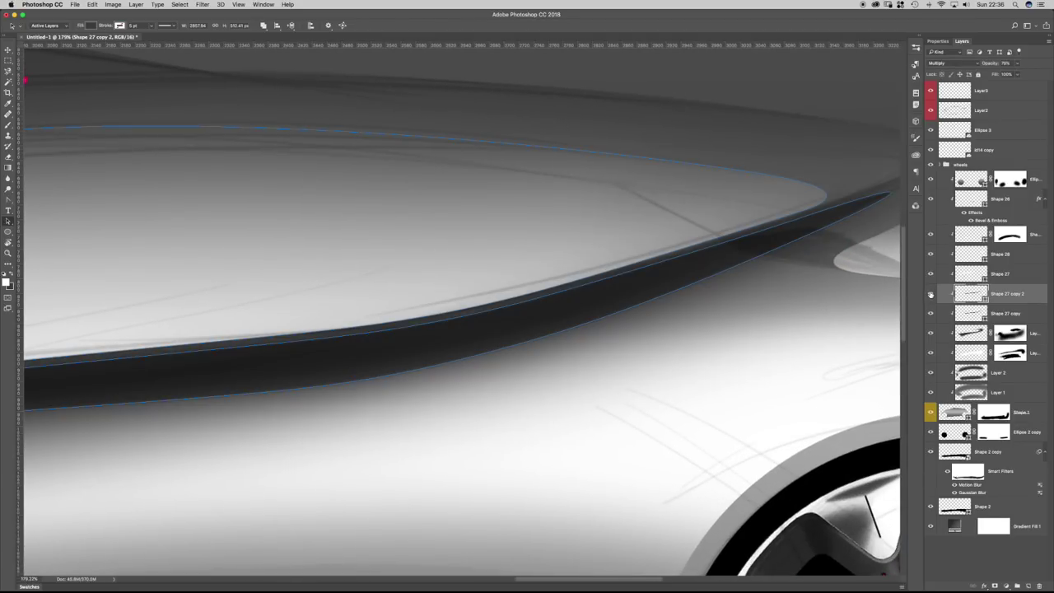
click(930, 294)
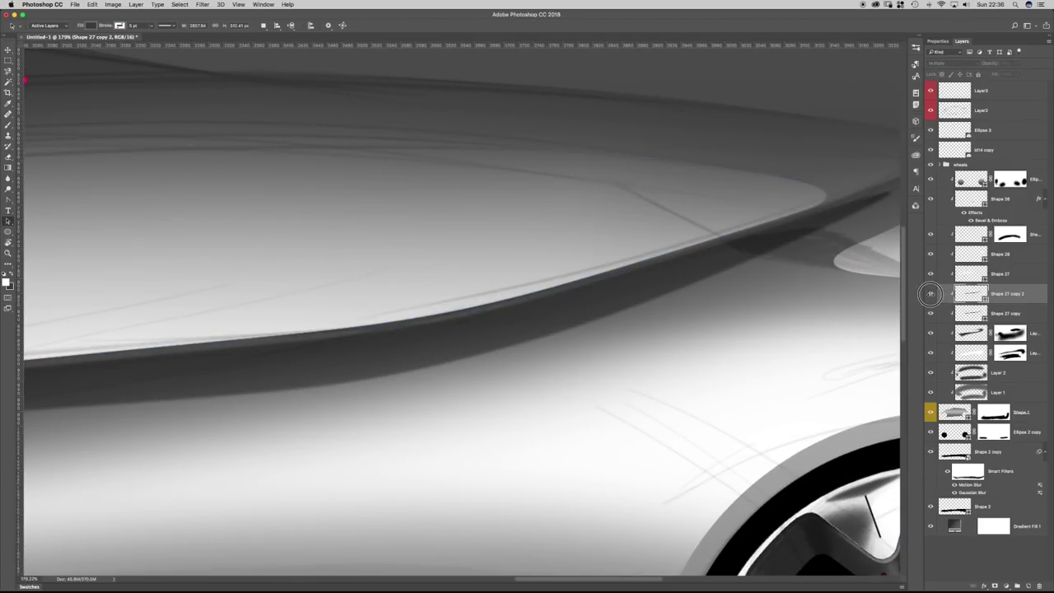
click(930, 294)
click(834, 186)
click(815, 204)
mouse_move(751, 200)
mouse_down()
mouse_move(621, 223)
mouse_move(678, 228)
mouse_move(745, 207)
mouse_up()
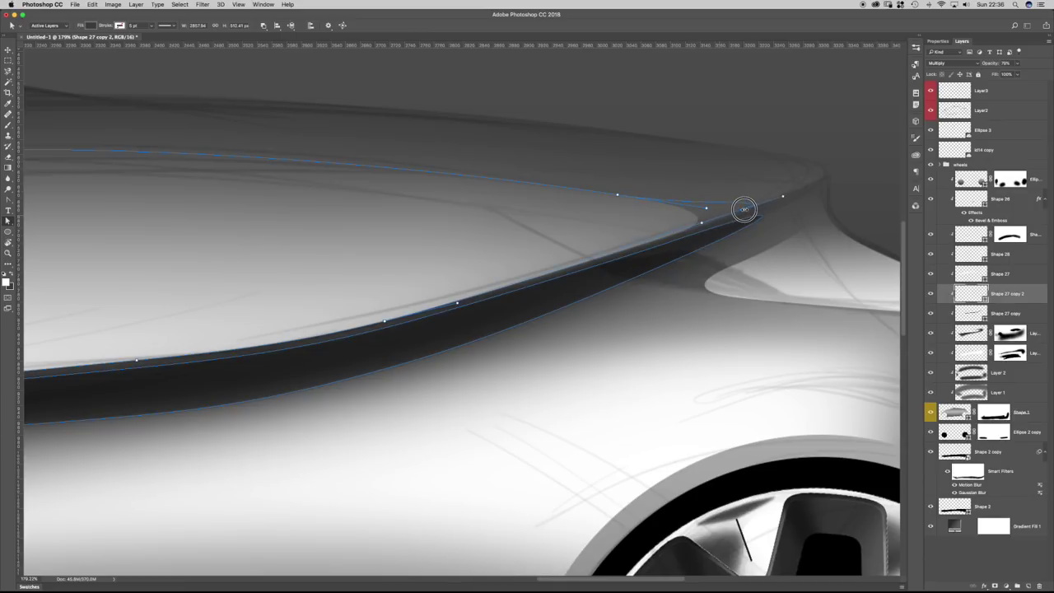
drag(617, 196, 666, 154)
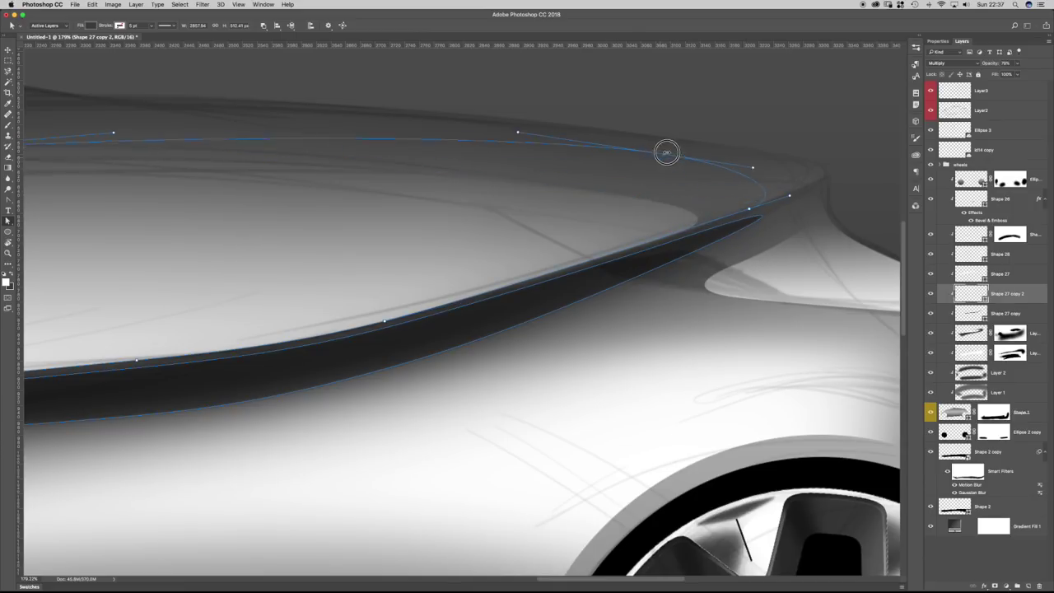
key(Return)
Raise the subtracting outline's top middle anchor point toward the roof line, shifting it slightly rearward.
drag(785, 256, 764, 255)
click(597, 233)
drag(387, 215, 417, 194)
key(Return)
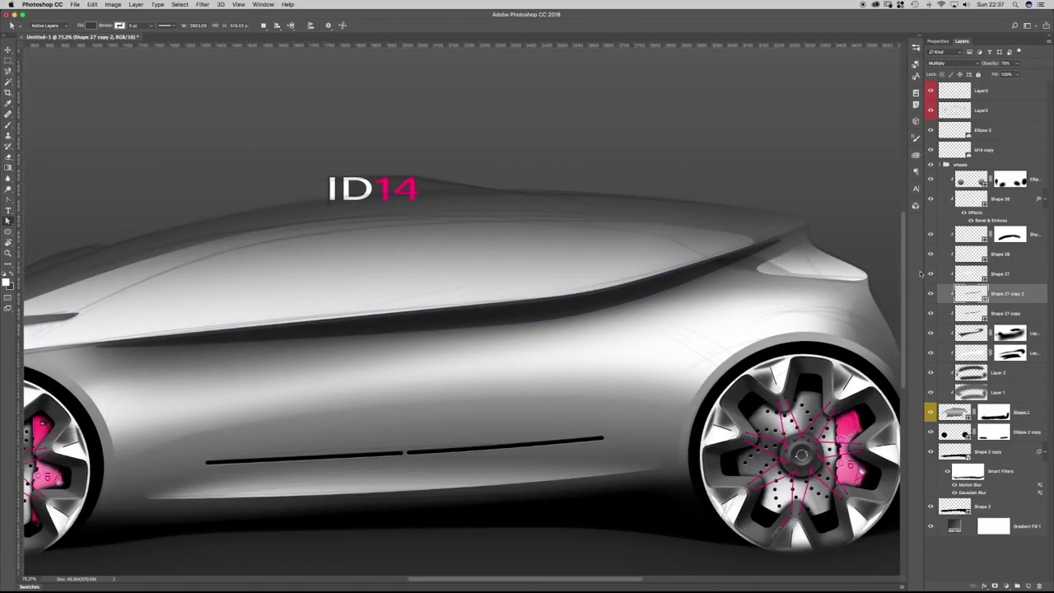
Compare the window line with Shape 27 copy, the shadow layer below it and Shape 27 copy 2 toggled on and off.
click(932, 326)
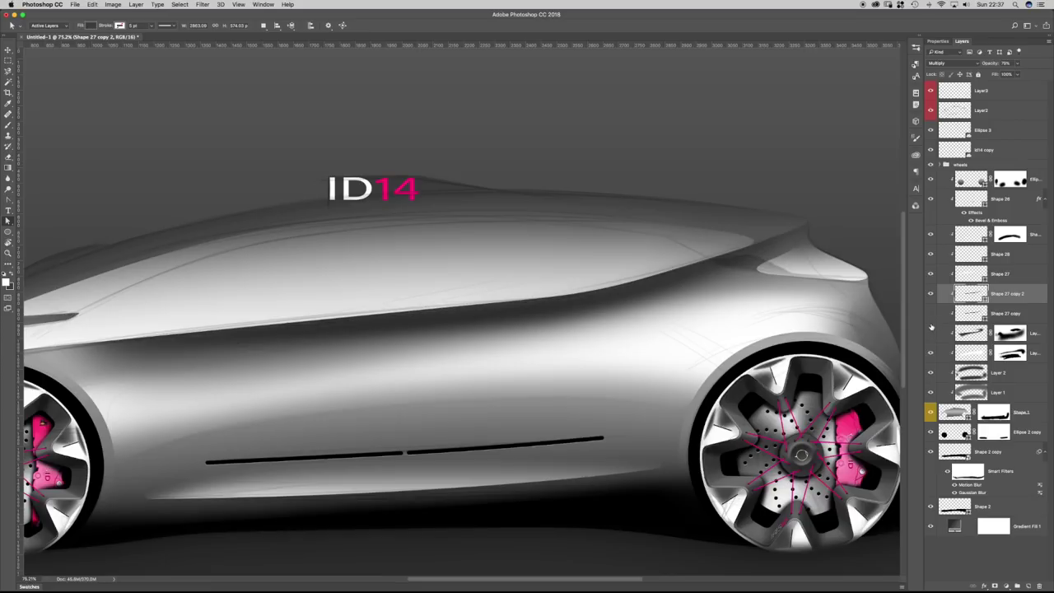
click(931, 329)
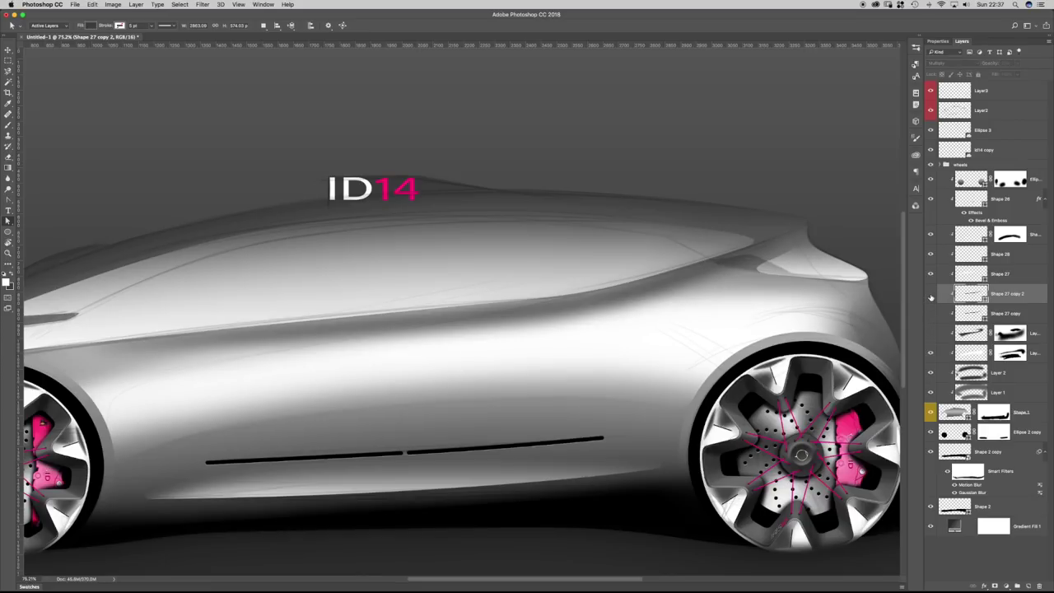
click(931, 297)
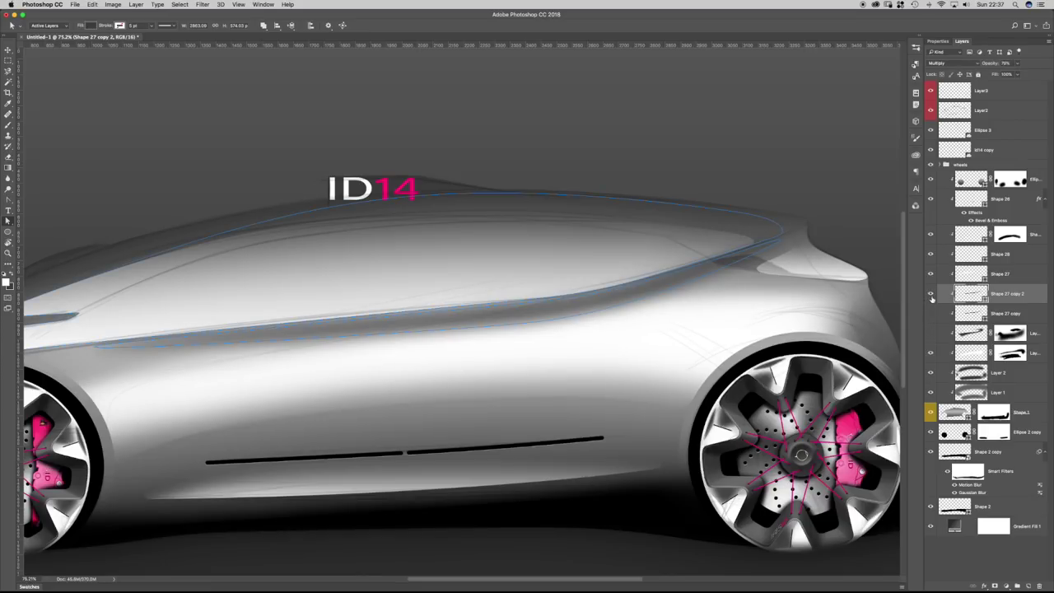
click(931, 332)
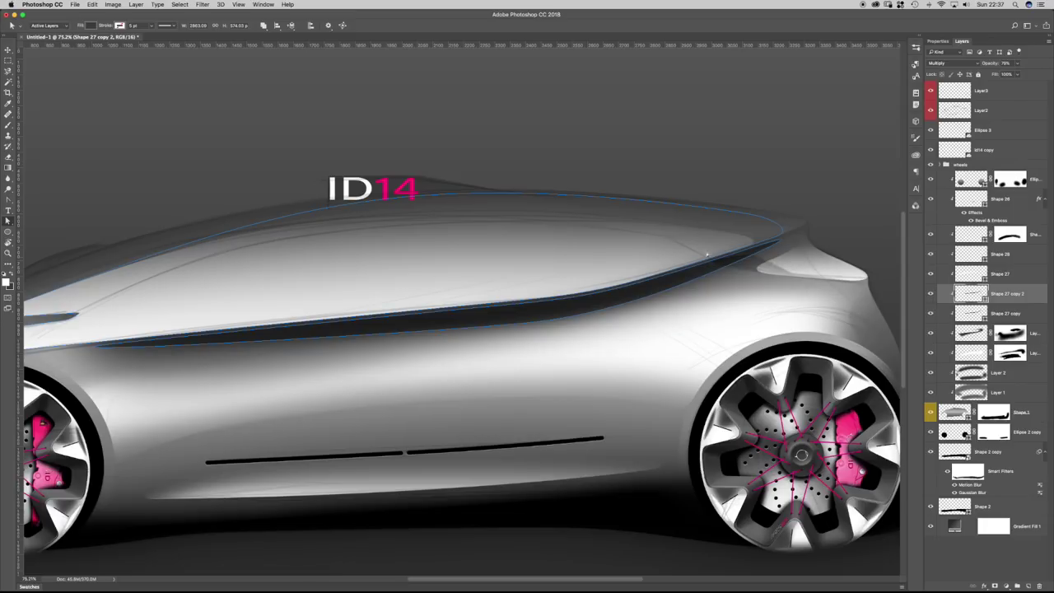
Remove the subtracting window outline from Shape 27 copy 2, leaving only the feathered strip's own path.
drag(711, 247, 752, 228)
click(807, 195)
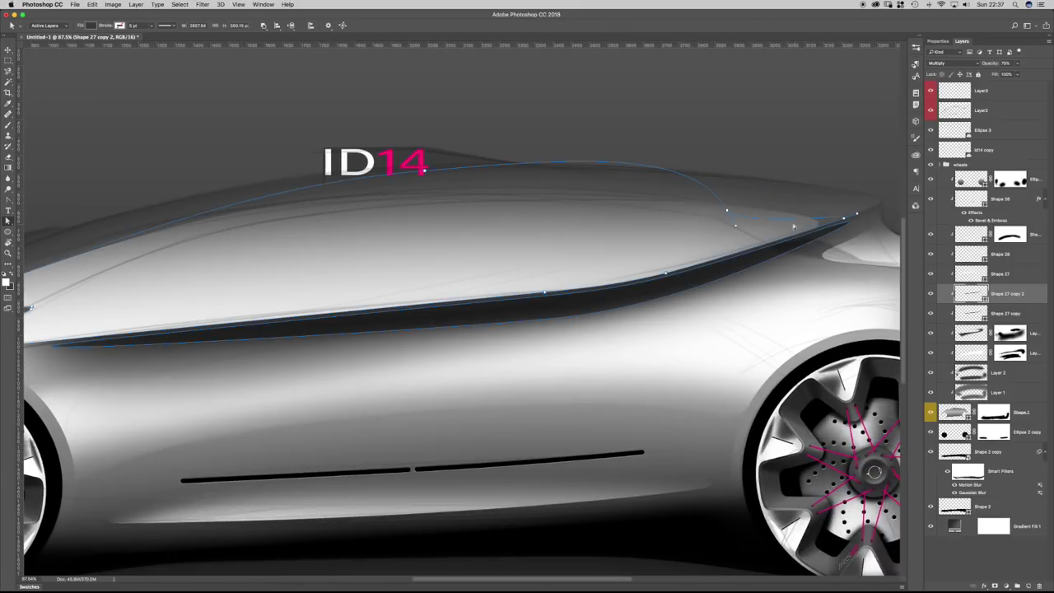
click(730, 174)
click(690, 209)
key(BackSpace)
click(750, 309)
Mask Shape 27 copy 2 with a selection loaded from Shape 27, inverting the mask to hide the strip inside the window.
super+click(969, 280)
click(994, 585)
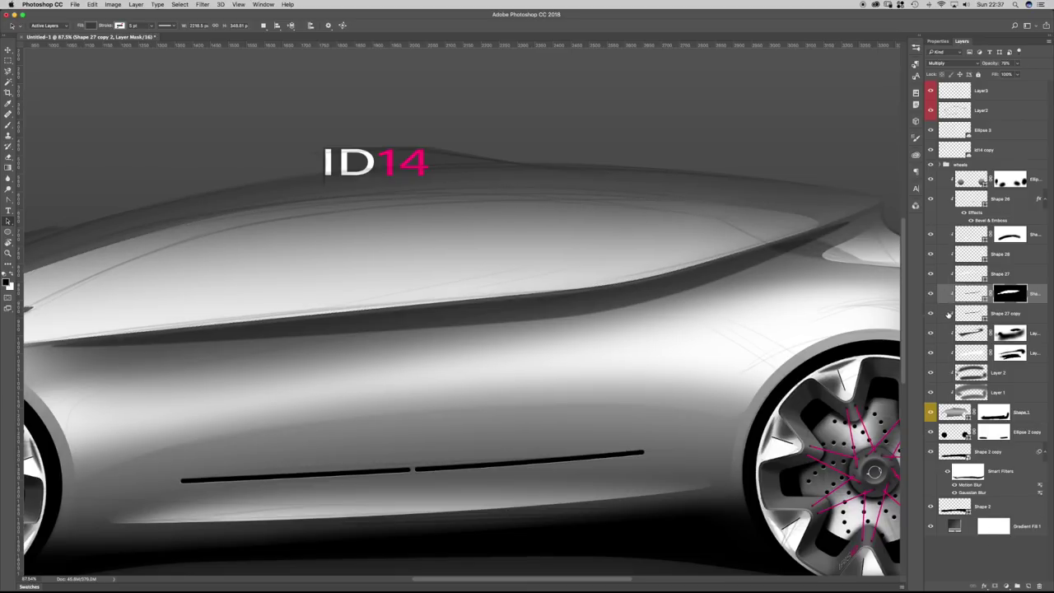
key(super+i)
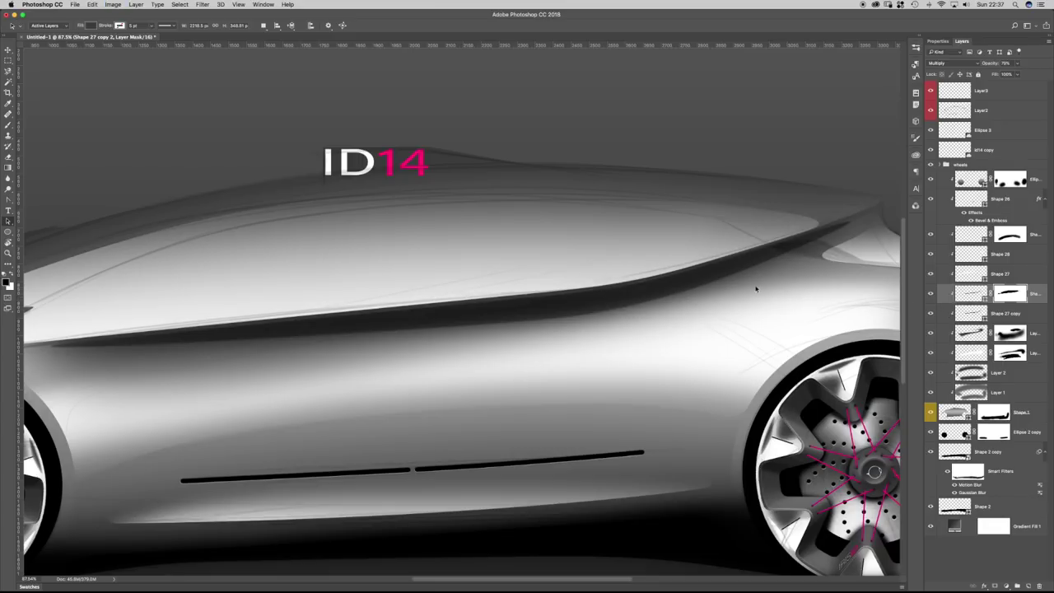
Inspect the masked strip's edge along the window line with the layer hidden and shown, and review the whole car.
scroll(765, 249, up, 5)
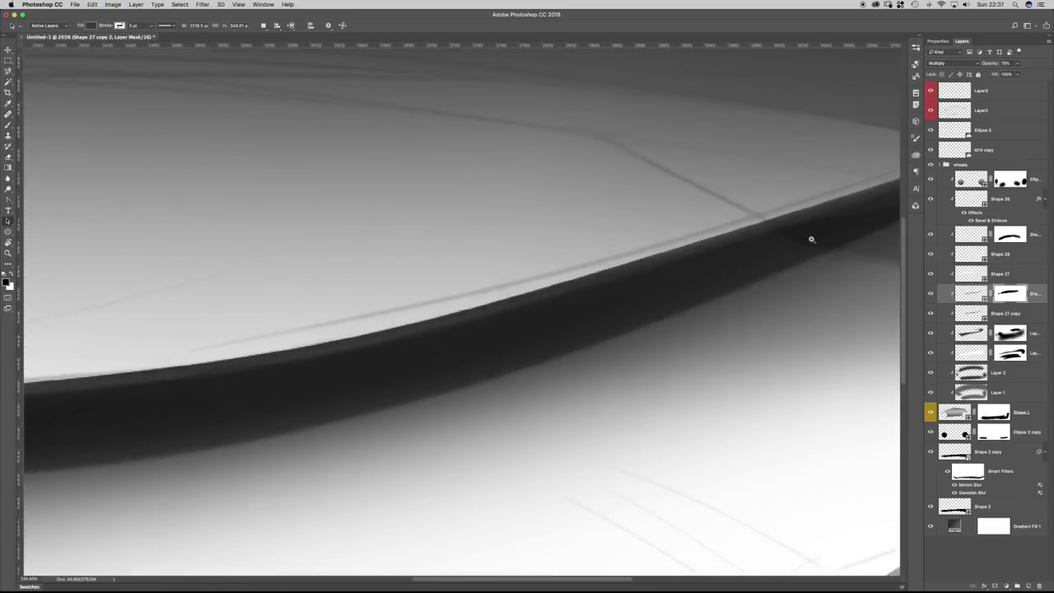
click(930, 293)
click(931, 293)
click(931, 293)
click(930, 293)
click(930, 293)
click(931, 294)
click(930, 294)
click(930, 295)
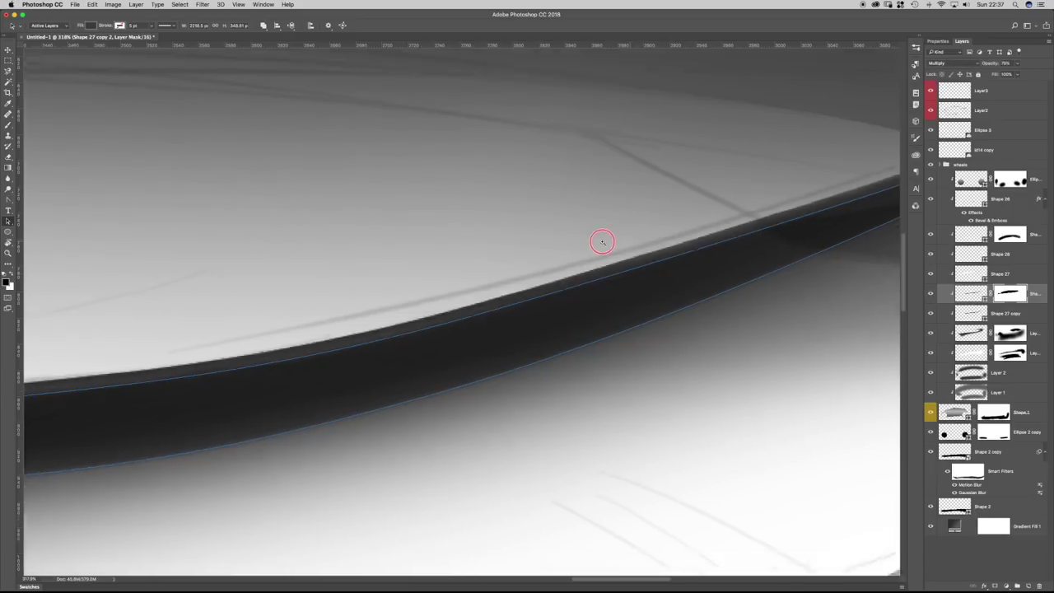
scroll(600, 235, down, 5)
scroll(536, 305, down, 3)
scroll(538, 304, up, 2)
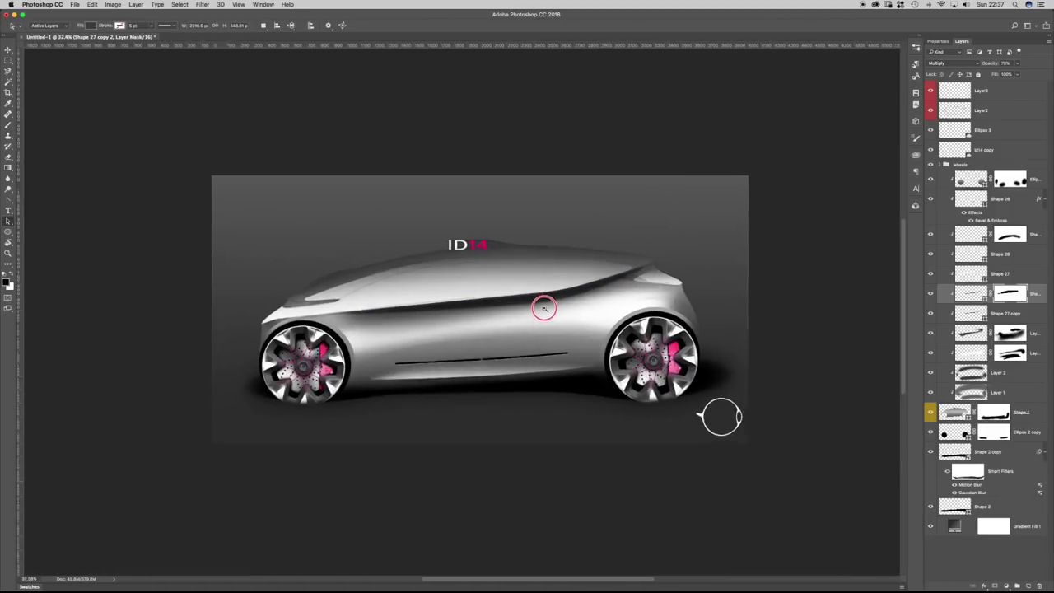
scroll(555, 308, up, 2)
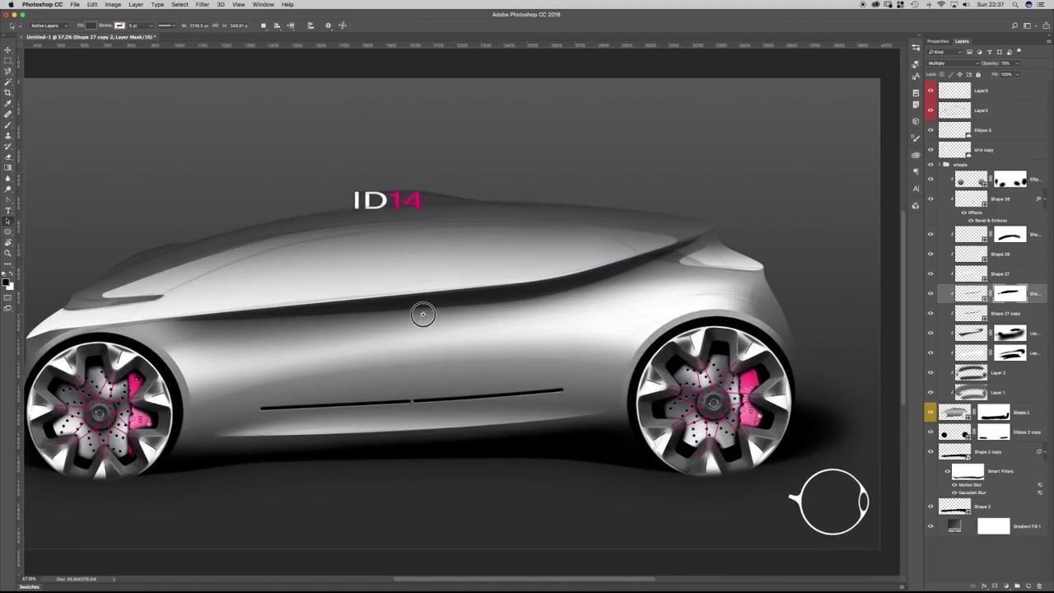
scroll(424, 306, down, 2)
scroll(424, 280, up, 1)
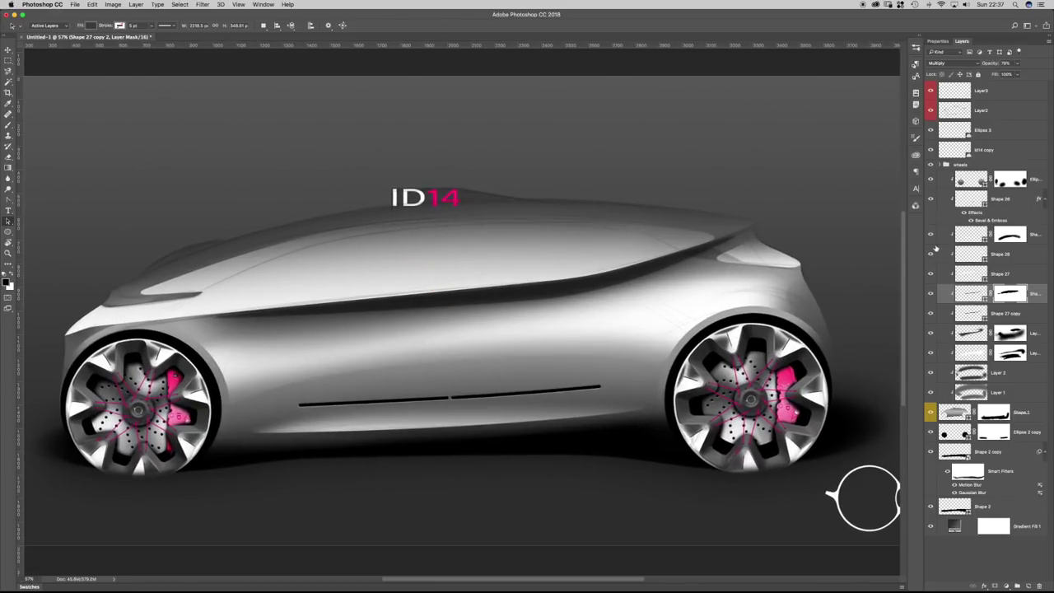
Add a layer mask to Shape 27 and paint it black over the car's nose and front hood to fade the window shape.
click(930, 274)
click(931, 274)
click(977, 273)
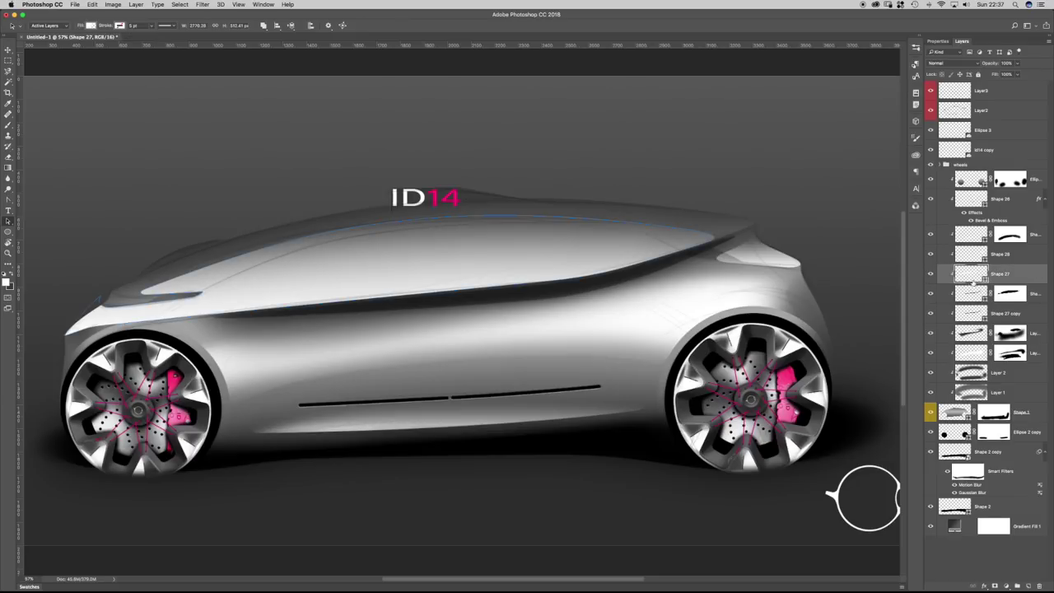
click(994, 586)
key(b)
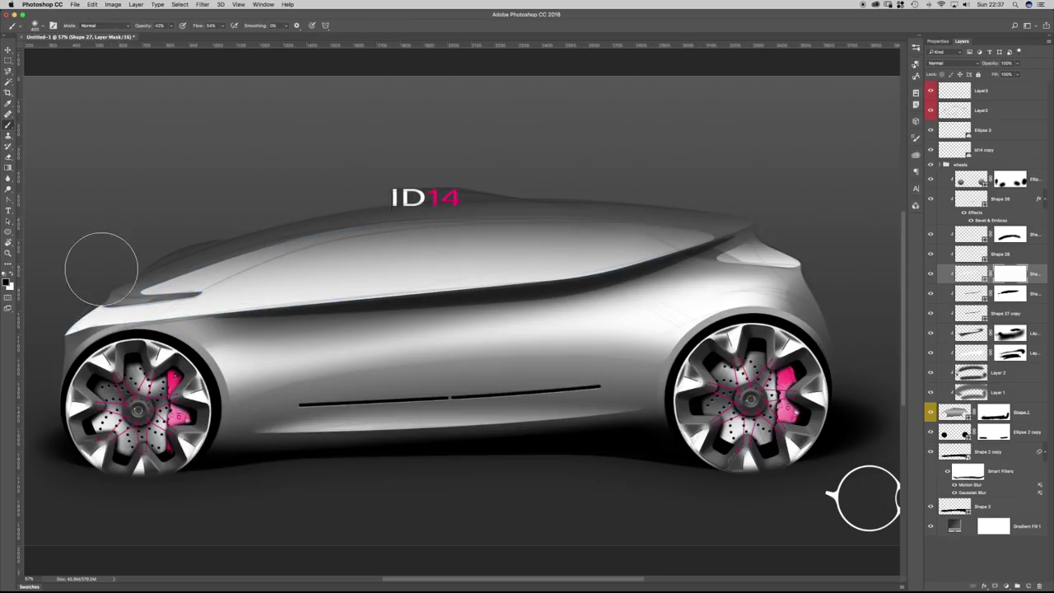
drag(102, 268, 152, 255)
mouse_move(89, 287)
mouse_down()
mouse_move(99, 275)
mouse_move(83, 300)
mouse_up()
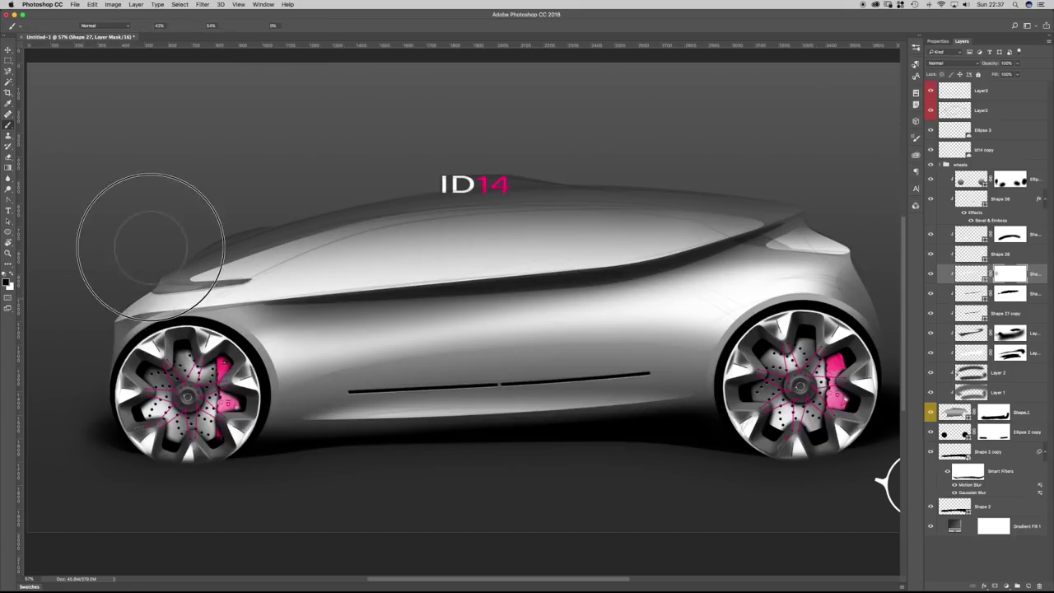
drag(175, 245, 72, 331)
mouse_move(231, 228)
mouse_down()
mouse_move(130, 282)
mouse_move(216, 217)
mouse_move(239, 264)
mouse_up()
Load Shape 27's outline as a selection and create a new clipped layer above it.
scroll(658, 321, up, 2)
ctrl+click(972, 278)
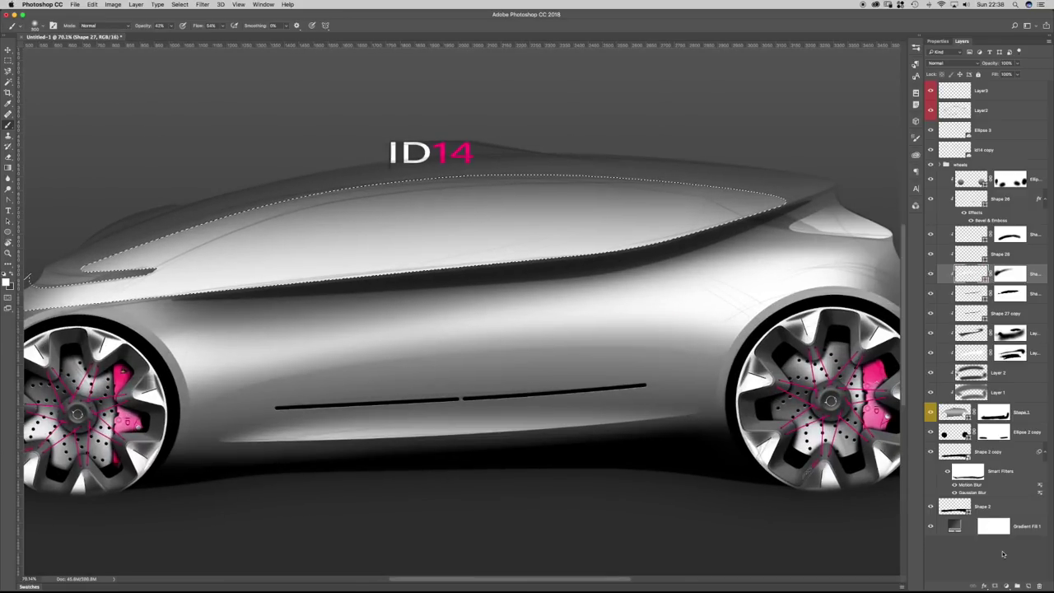
click(1028, 585)
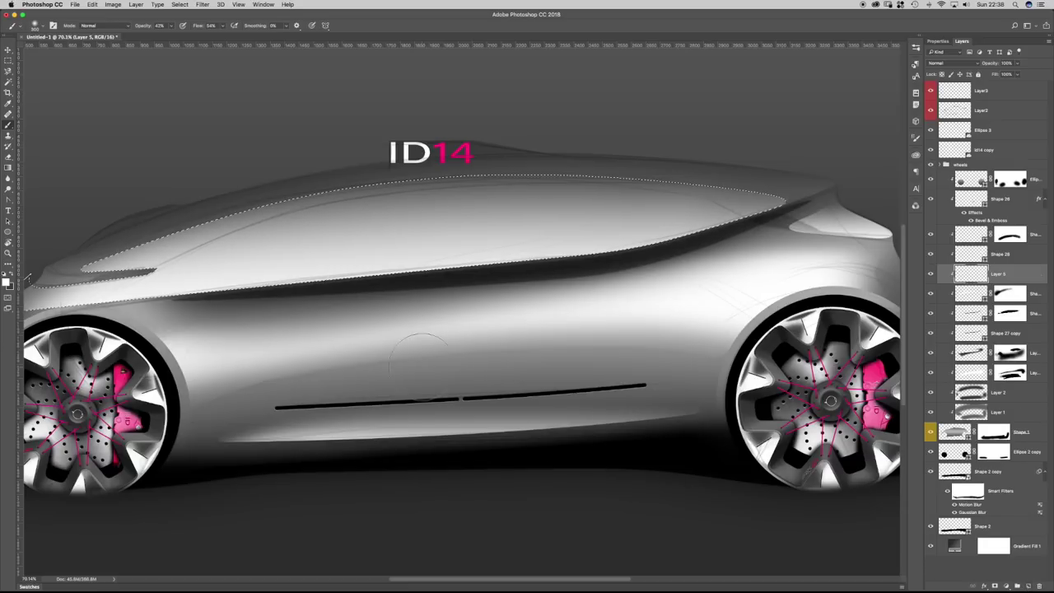
Paint a soft white highlight along the lower window edge inside the selection, using a large brush at 42% opacity.
key(bracketright)
key(bracketright)
key(bracketright)
key(bracketright)
mouse_move(471, 303)
mouse_down()
mouse_move(345, 332)
mouse_move(395, 316)
mouse_move(574, 310)
mouse_move(350, 335)
mouse_up()
key(bracketleft)
key(bracketleft)
drag(486, 306, 595, 294)
mouse_move(259, 330)
mouse_down()
mouse_move(312, 313)
mouse_move(613, 282)
mouse_up()
drag(284, 316, 603, 270)
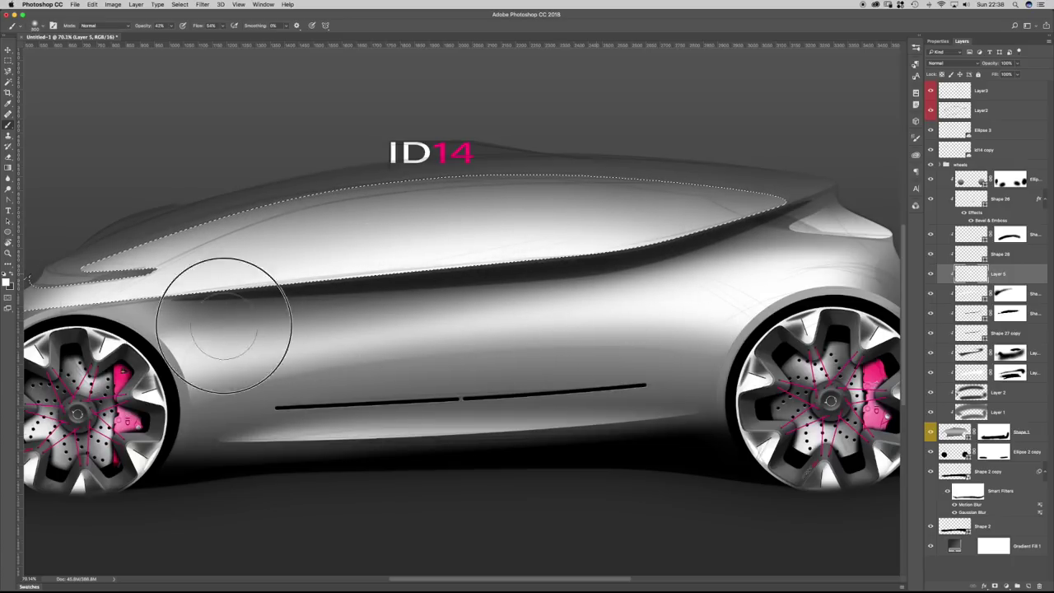
Strengthen the white highlight along the lower window area with a progressively smaller brush.
right_click(531, 279)
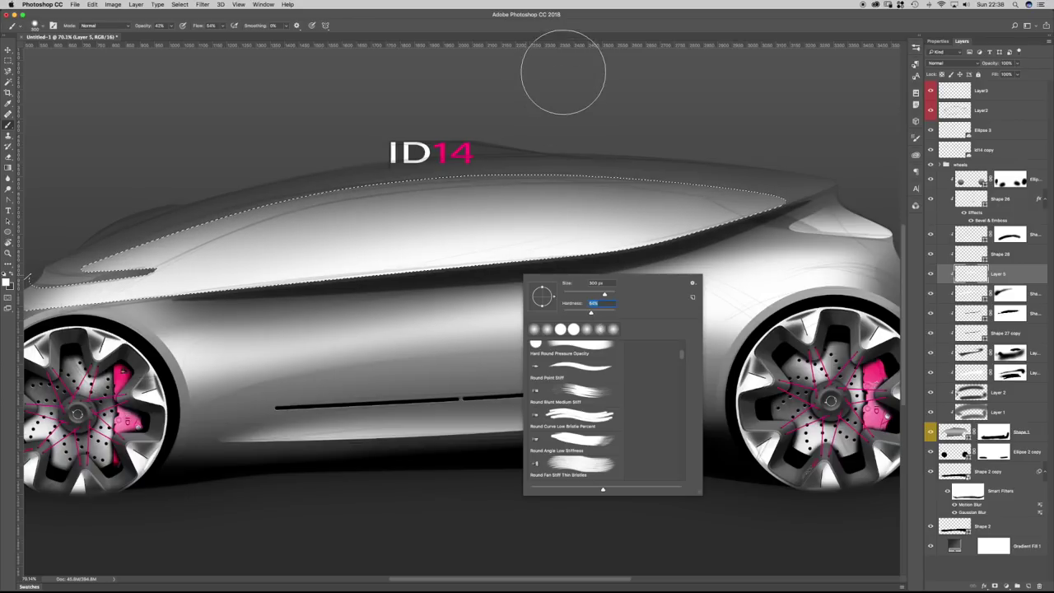
key(Return)
key(bracketleft)
key(bracketleft)
key(bracketleft)
key(bracketleft)
key(bracketleft)
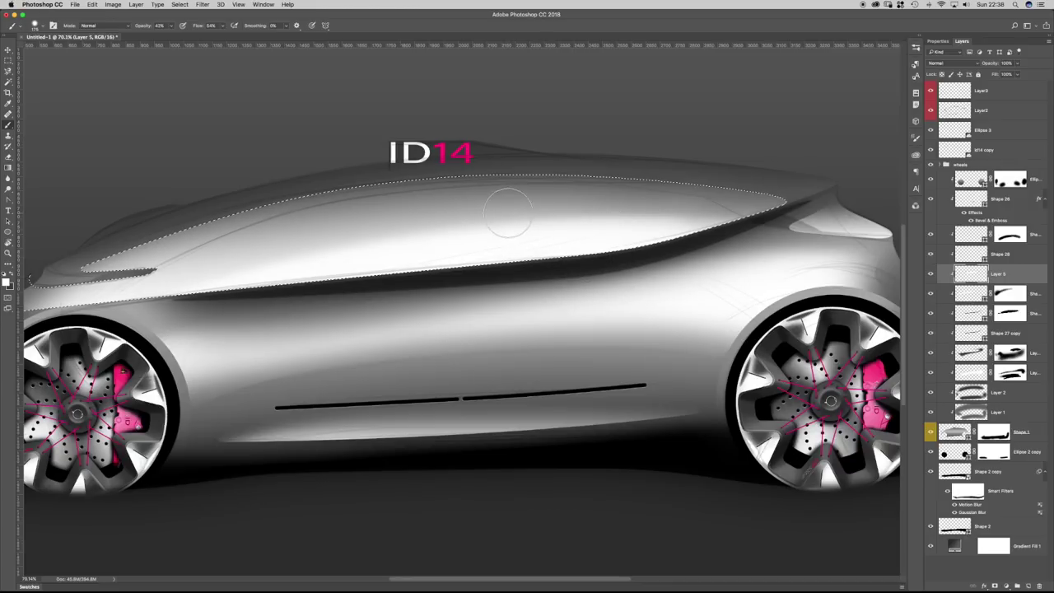
Soften the window highlight with a large eraser at 0% hardness and clear the selection.
key(e)
right_click(584, 218)
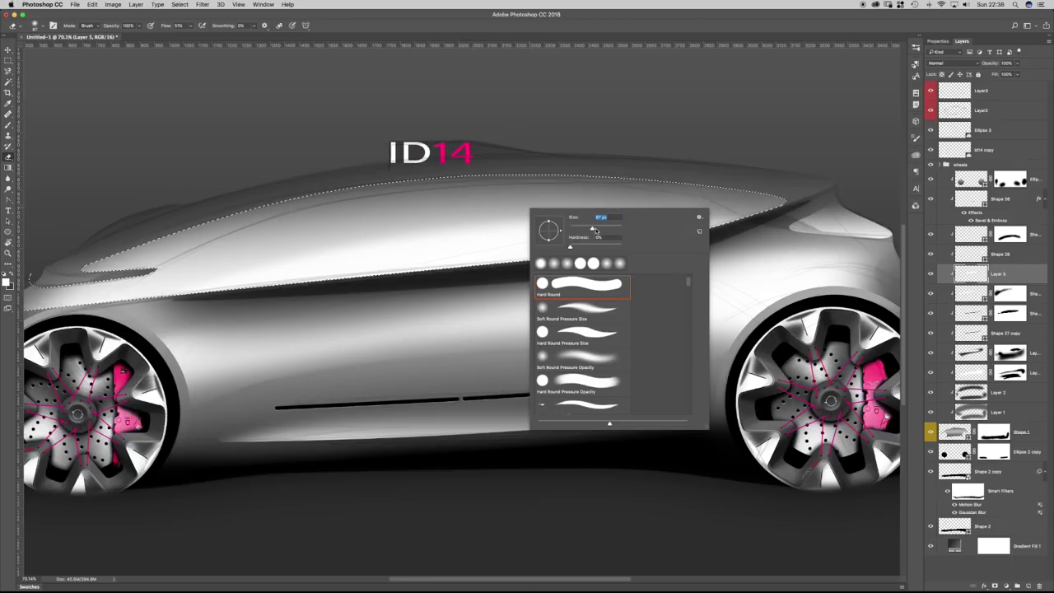
key(Return)
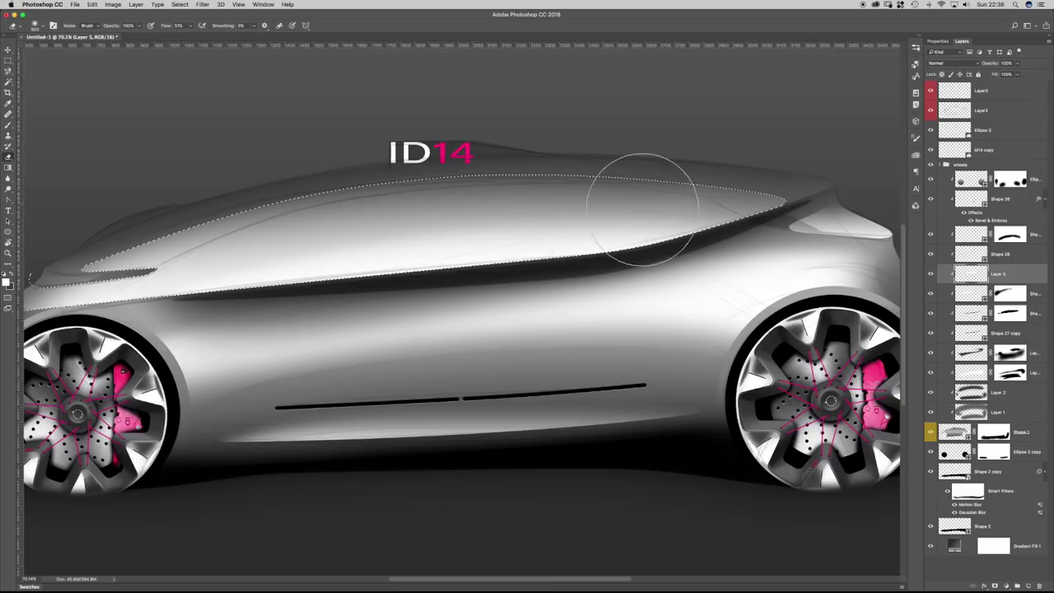
key(b)
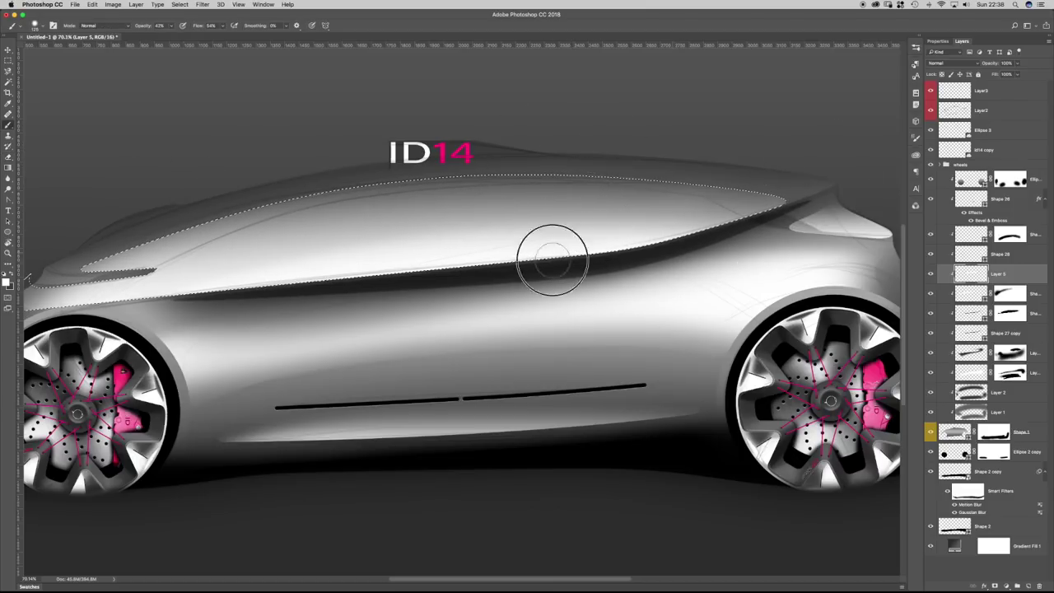
key(super+d)
key(super+space)
drag(547, 307, 527, 309)
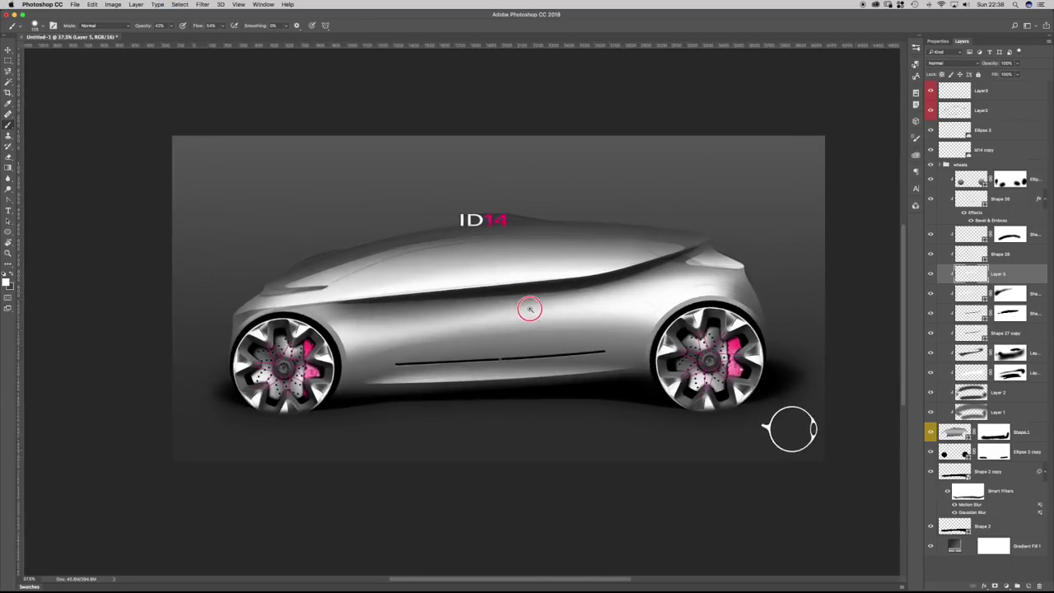
super+click(527, 309)
Create a new clipped layer above Layer 4 and set the brush opacity to 100%.
click(972, 373)
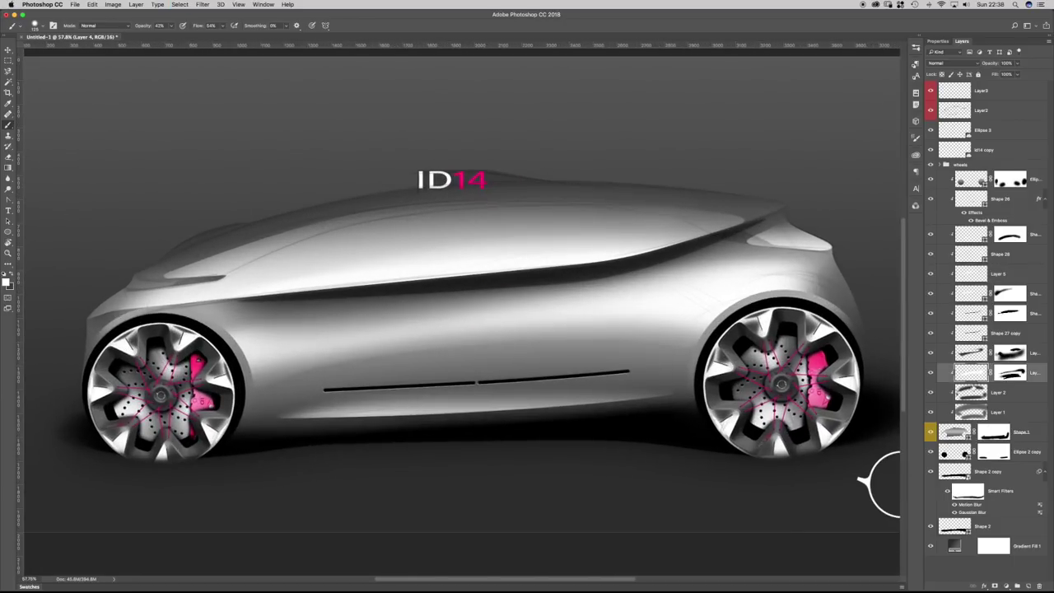
click(1028, 585)
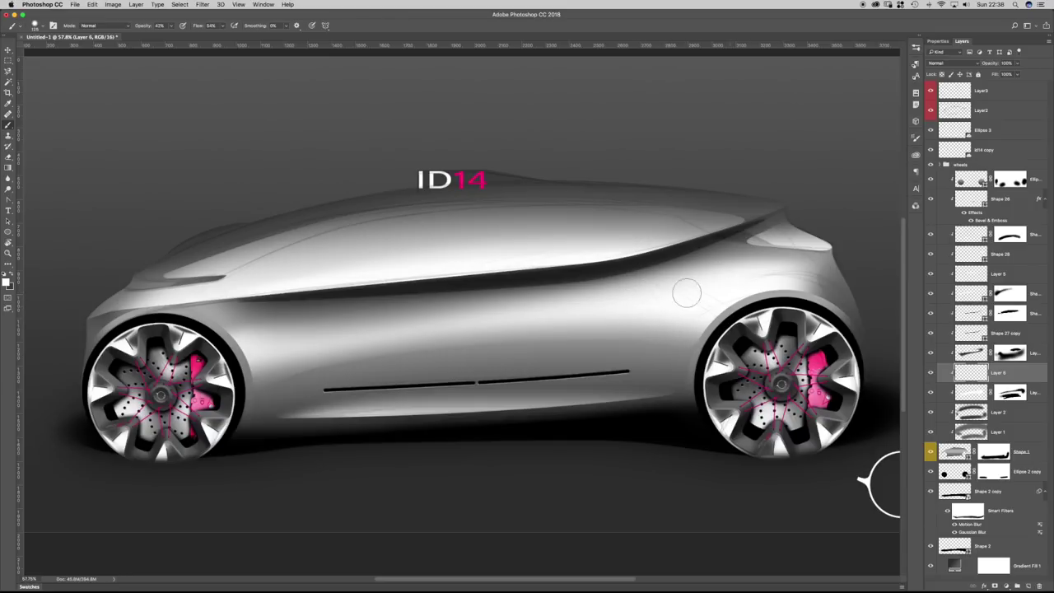
right_click(678, 295)
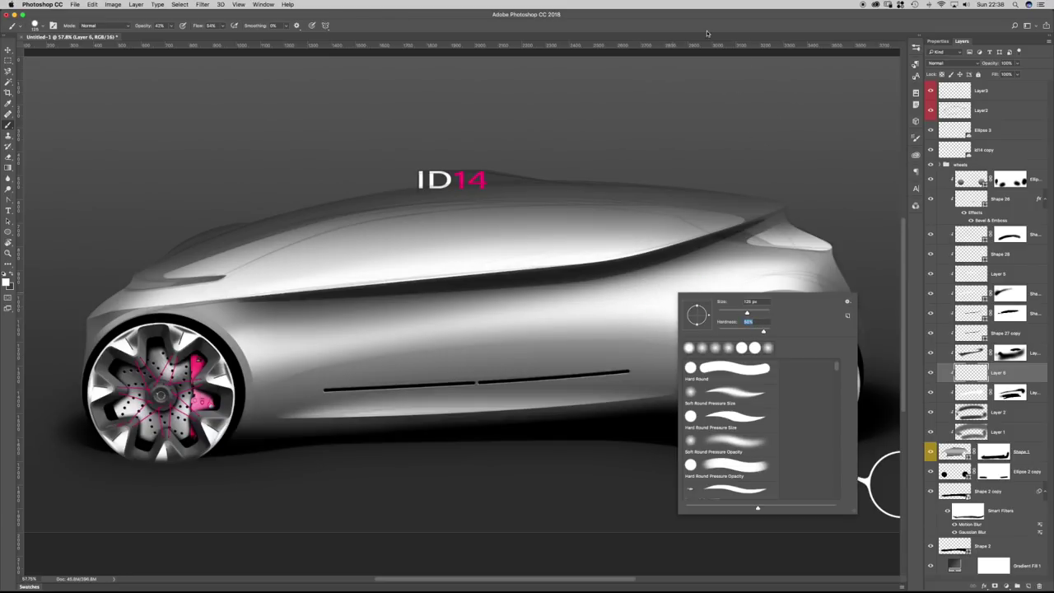
key(Return)
click(170, 26)
drag(344, 22, 407, 17)
Paint white highlights over the rear fender and along the body side toward the front wheel arch.
key(bracketright)
key(bracketright)
key(bracketright)
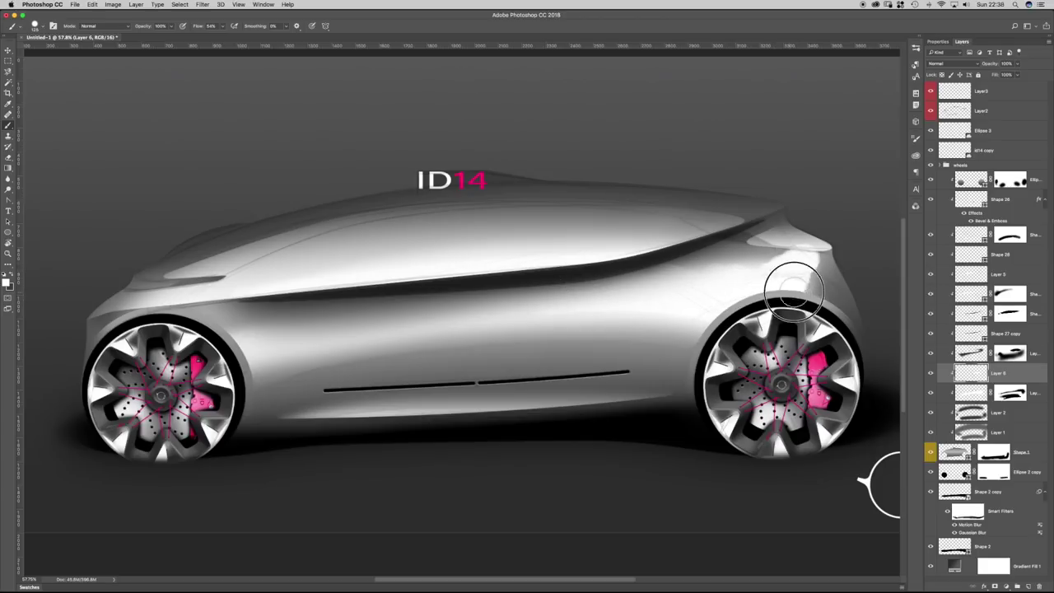
mouse_move(748, 282)
mouse_down()
mouse_move(691, 280)
mouse_move(795, 244)
mouse_move(671, 275)
mouse_move(715, 283)
mouse_move(663, 284)
mouse_up()
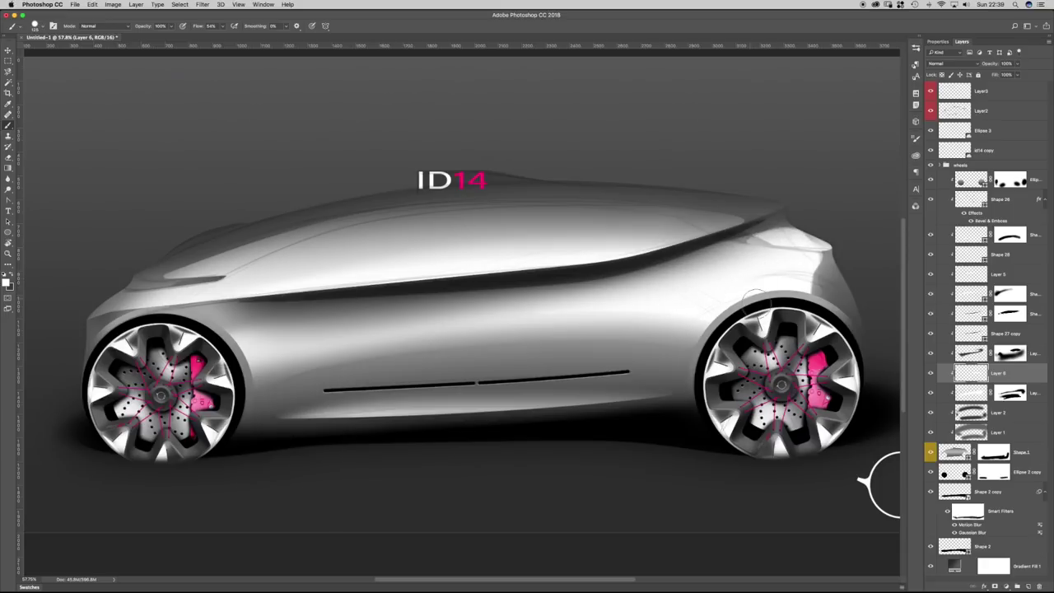
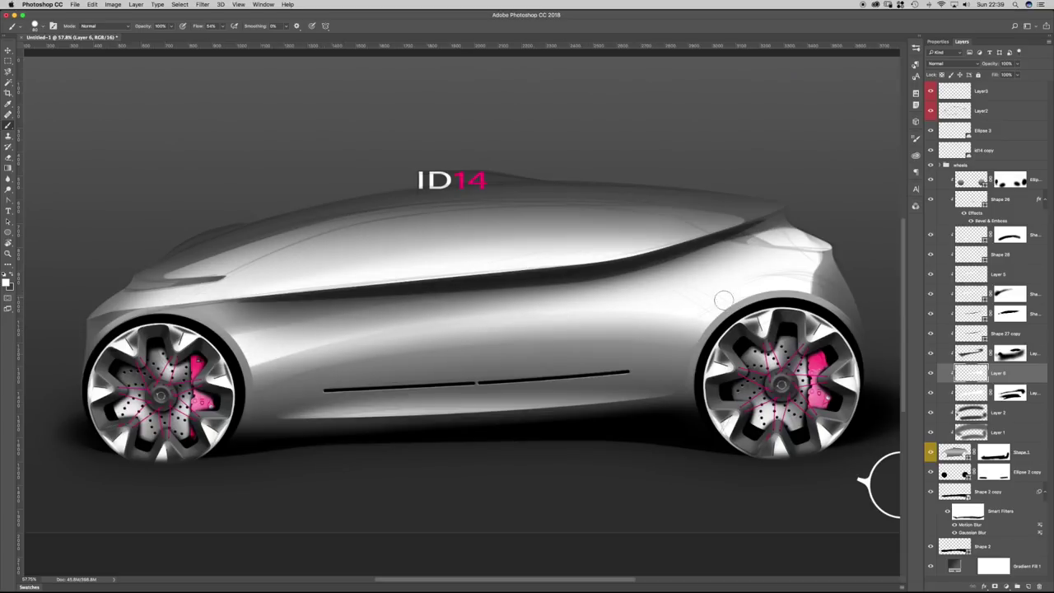
drag(345, 317, 232, 329)
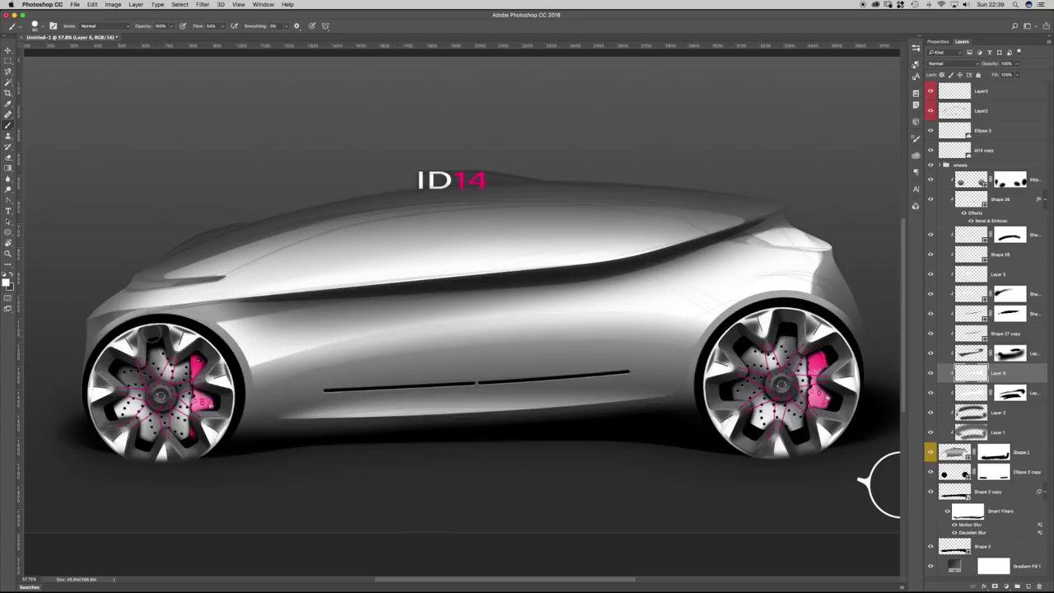
Fade the new body highlights around the front and rear wheel arches with a large soft eraser.
key(e)
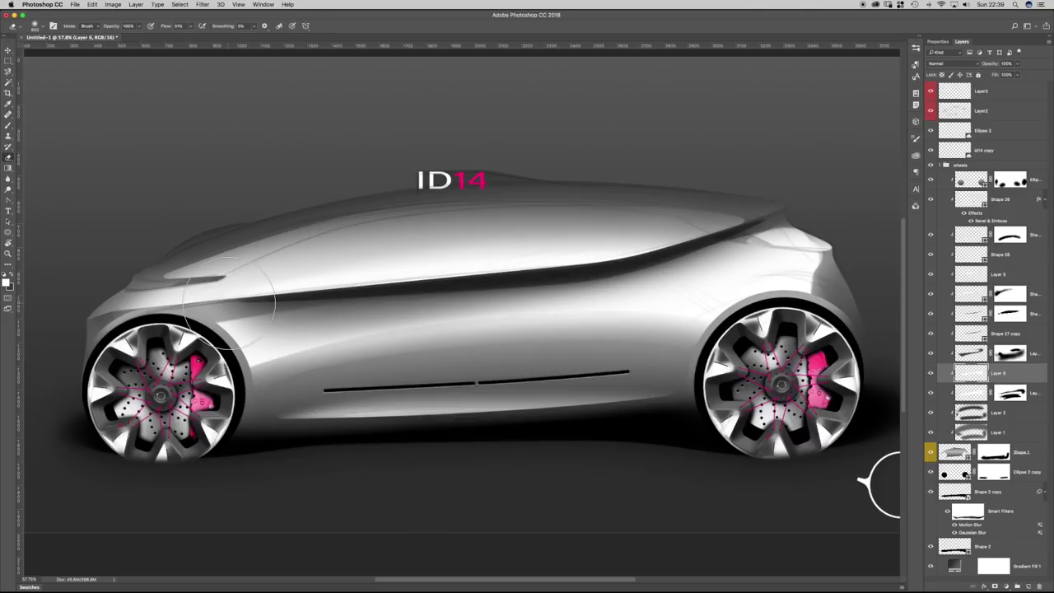
right_click(211, 274)
key(Return)
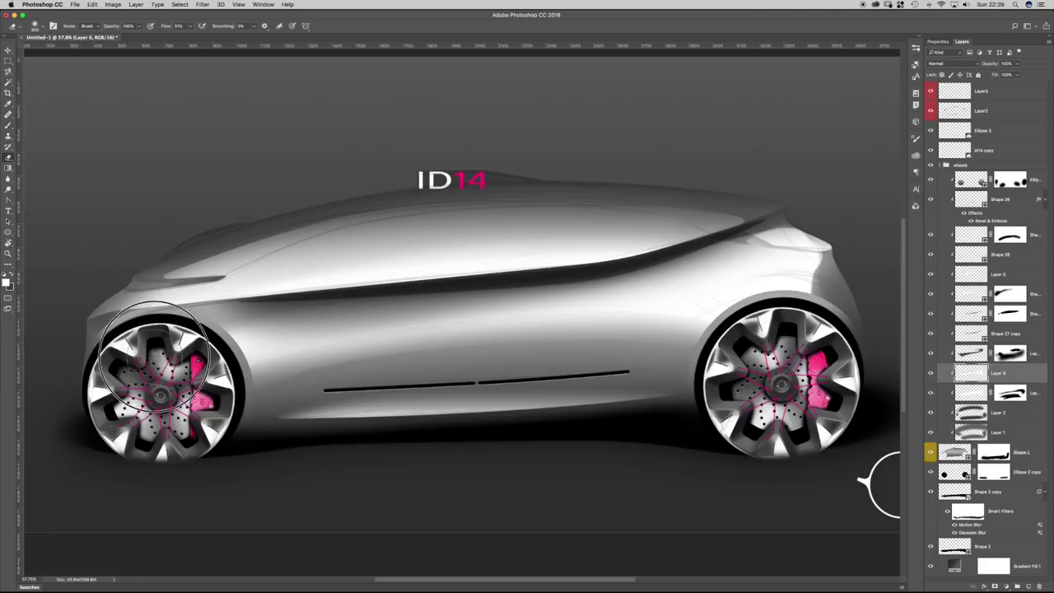
mouse_move(836, 321)
mouse_down()
mouse_move(835, 252)
mouse_move(803, 214)
mouse_move(722, 216)
mouse_up()
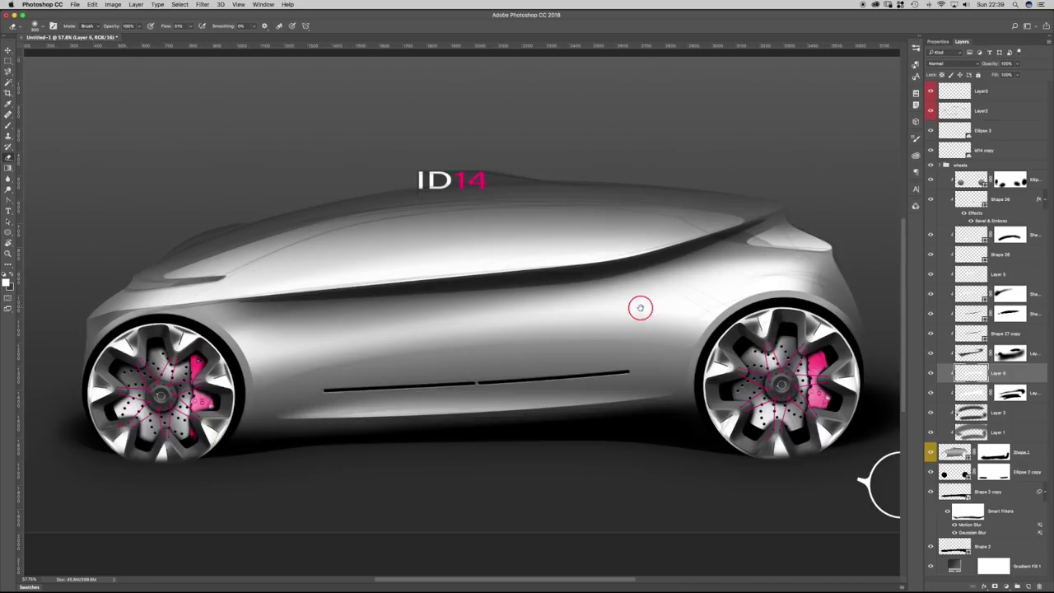
scroll(647, 306, down, 5)
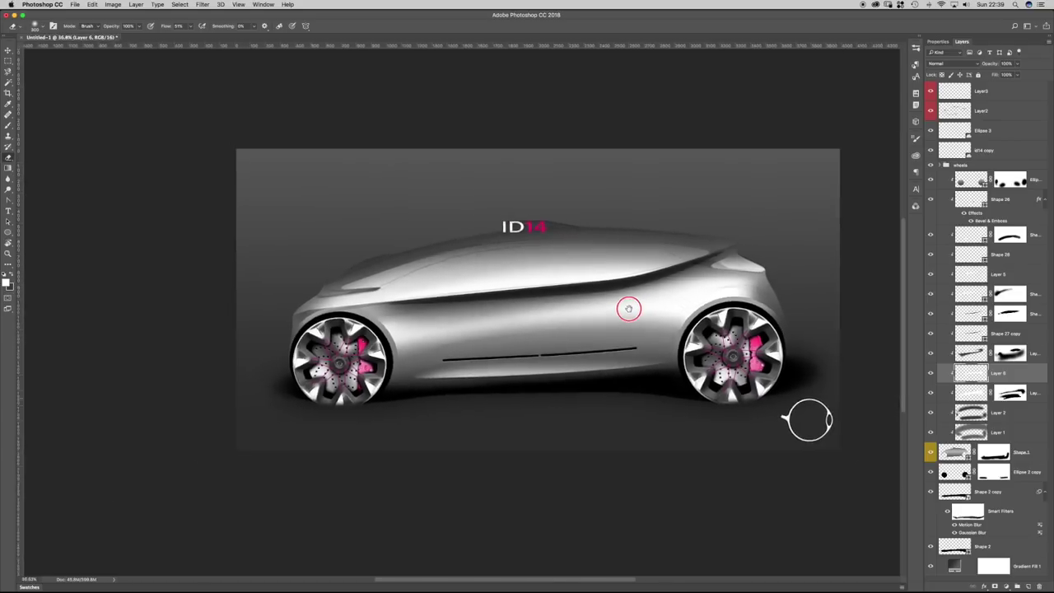
Create a new clipped layer above Shape 29 and brush white along the lower edge inside the sill selection.
scroll(647, 308, up, 3)
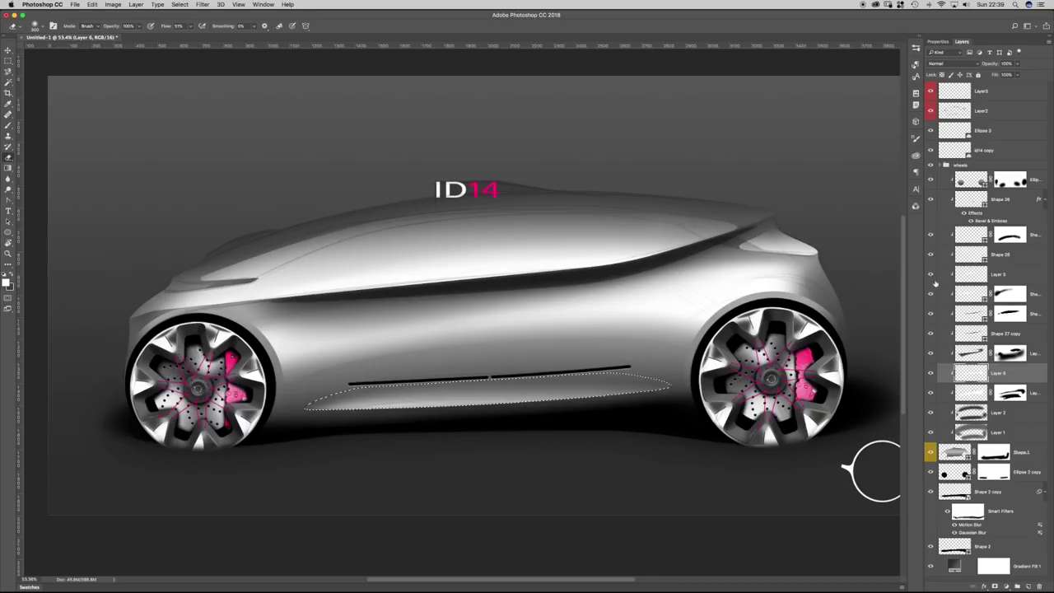
click(976, 230)
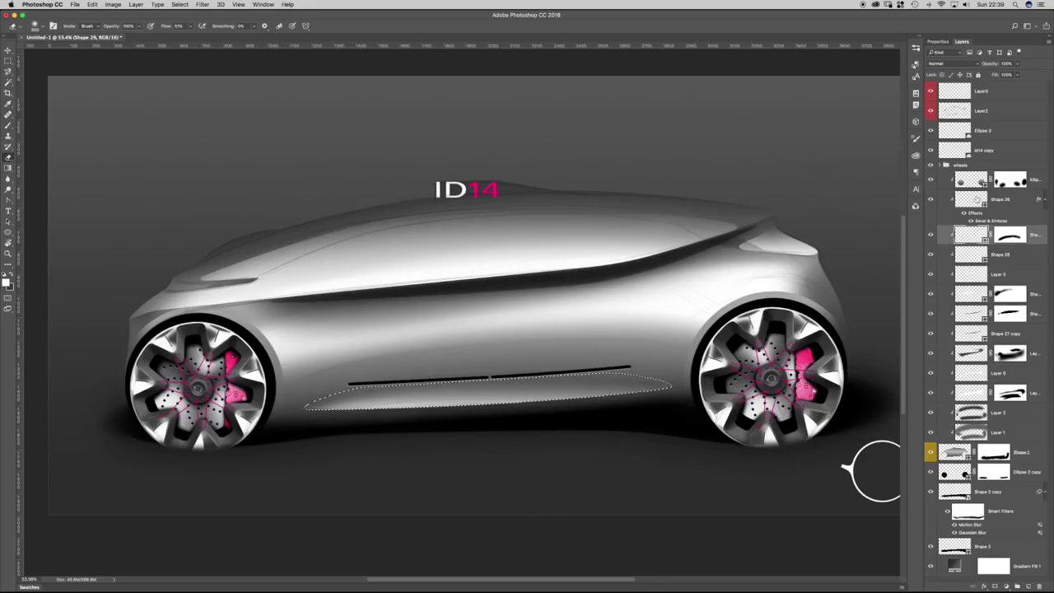
click(1028, 586)
key(b)
key(bracketright)
key(bracketright)
drag(350, 440, 651, 423)
drag(362, 438, 658, 423)
drag(362, 438, 432, 435)
Brush the sill highlight again with a larger, softer brush inside the selection, and clear the selection.
right_click(431, 435)
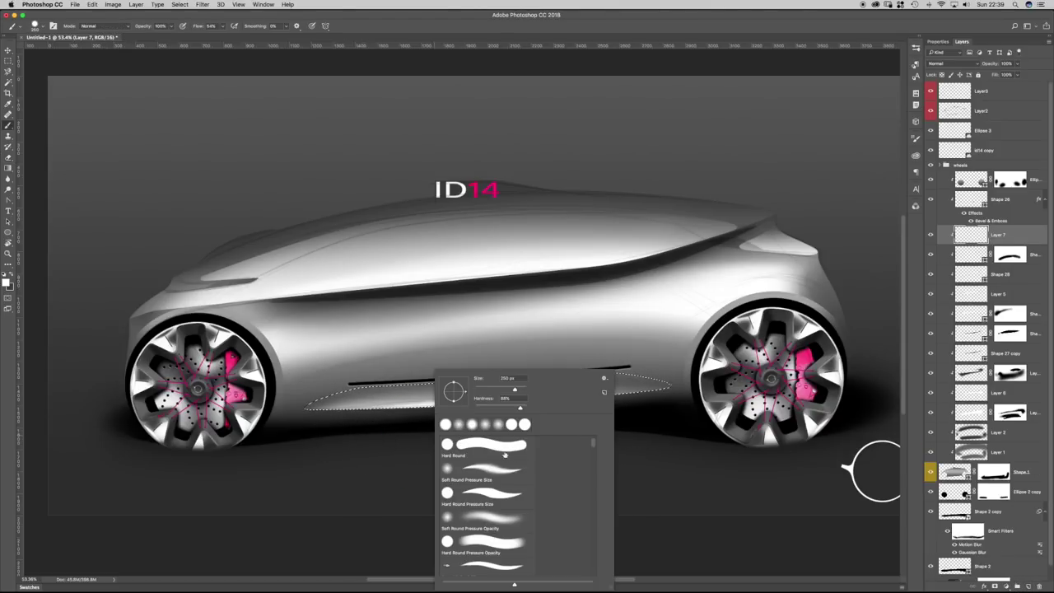
drag(495, 406, 452, 407)
key(Return)
key(bracketright)
mouse_move(349, 433)
mouse_down()
mouse_move(675, 423)
mouse_move(408, 431)
mouse_move(596, 428)
mouse_move(568, 435)
mouse_up()
key(super+d)
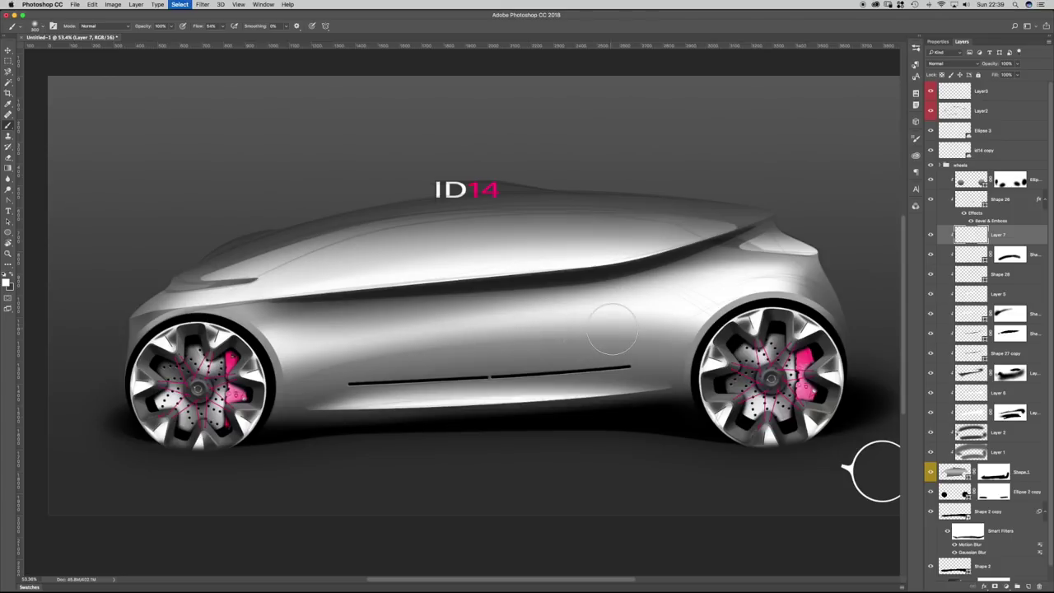
Scale the sill highlight to about 98% and fit it just beneath the black line on the lower body side.
key(e)
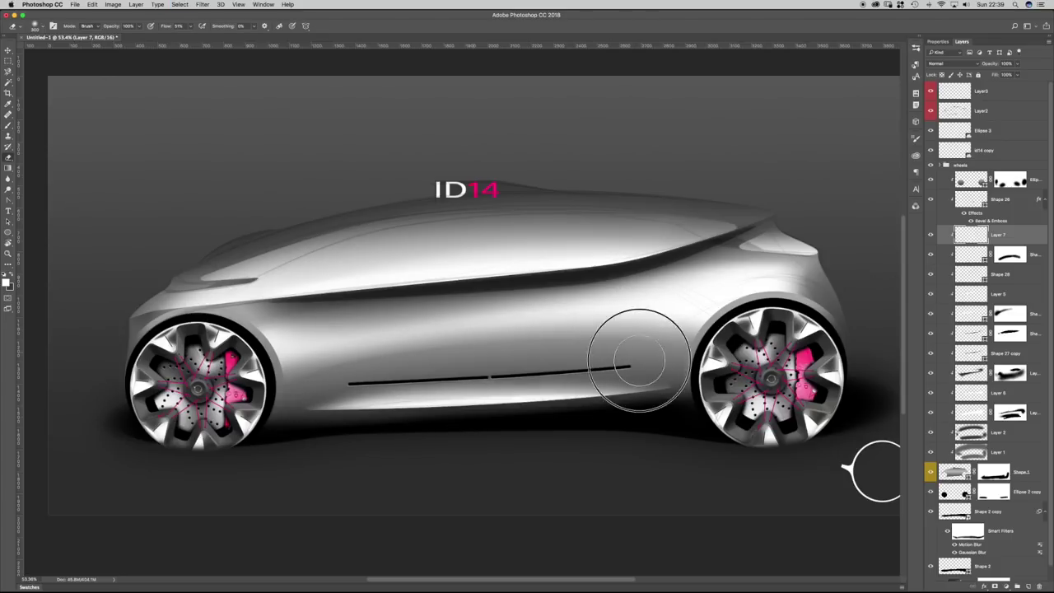
key(super+space)
drag(518, 342, 532, 341)
key(super+t)
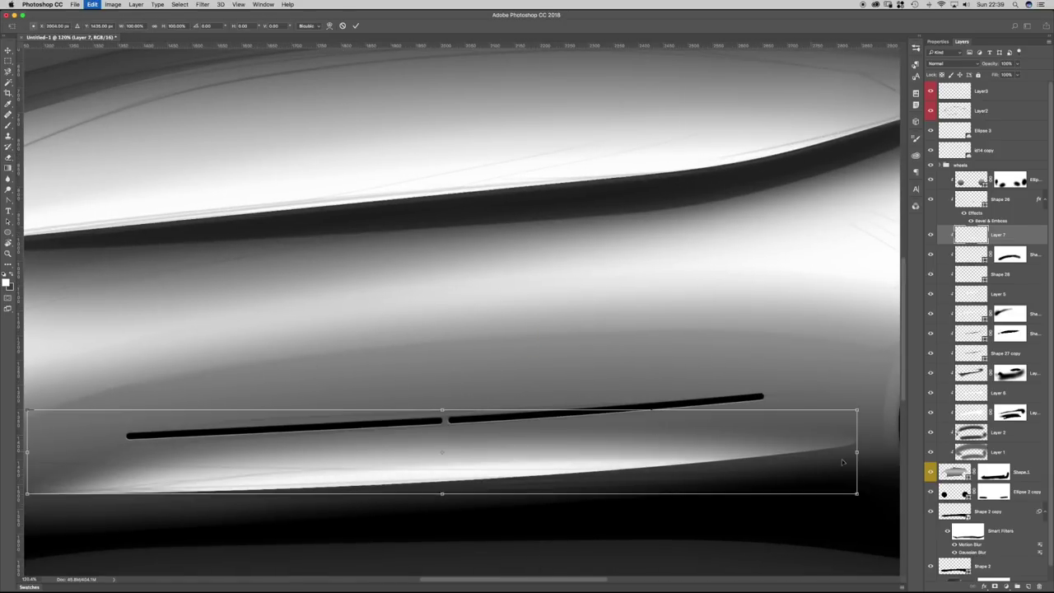
drag(855, 495, 851, 493)
drag(257, 446, 328, 435)
drag(98, 481, 112, 480)
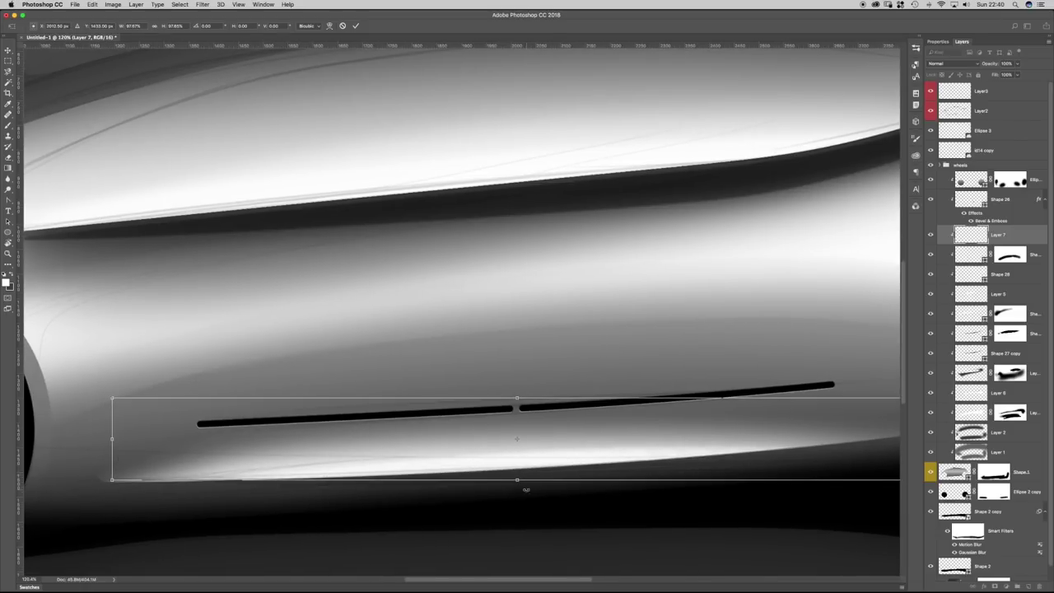
drag(517, 479, 512, 477)
key(Return)
Draw a closed three-point pen shape over the raised bump ahead of the windshield.
drag(548, 382, 521, 383)
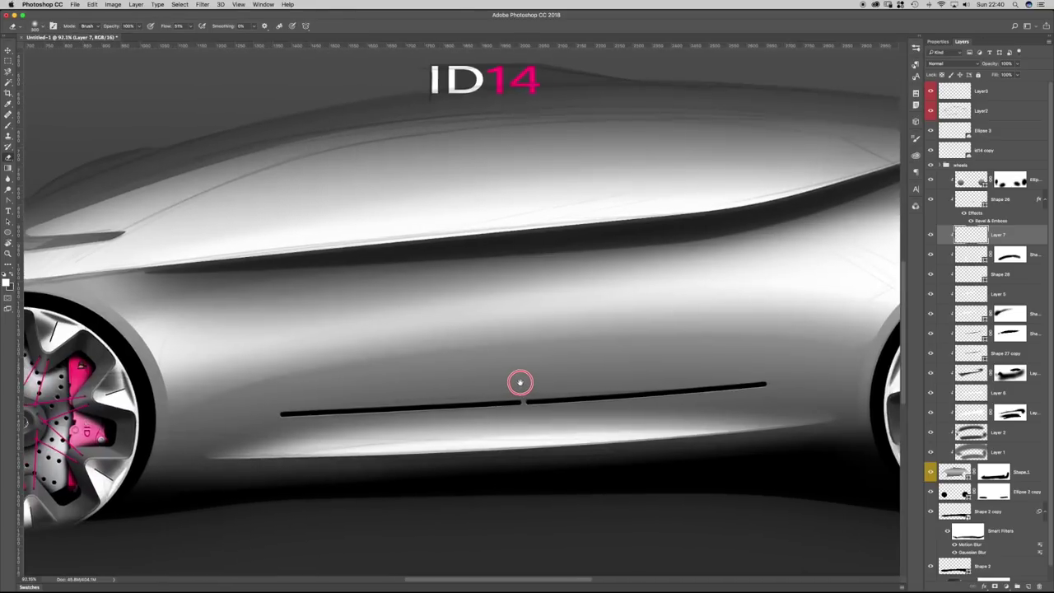
scroll(520, 383, down, 3)
scroll(365, 317, down, 1)
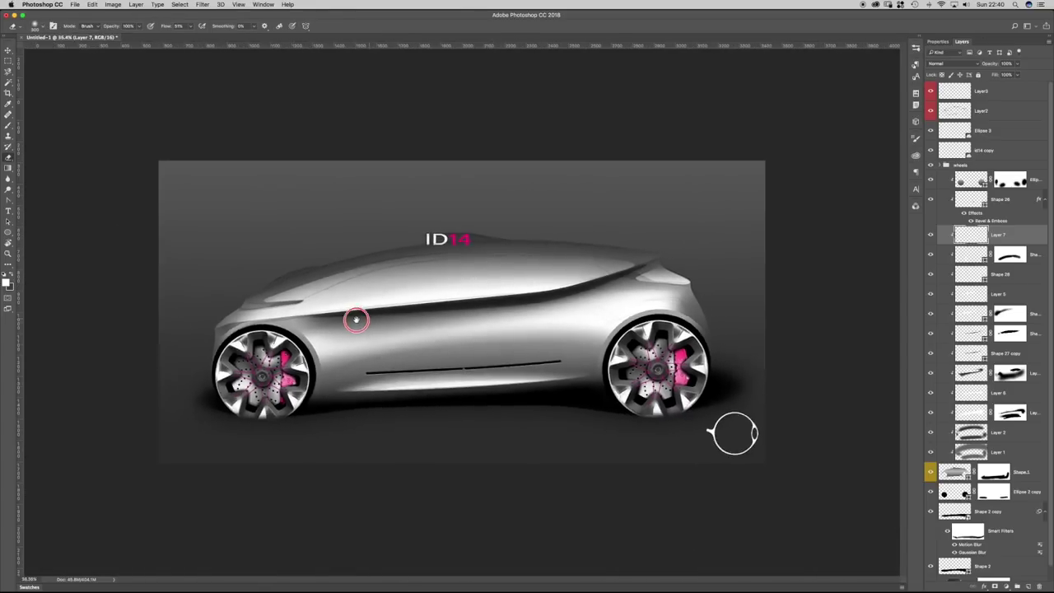
scroll(357, 313, up, 2)
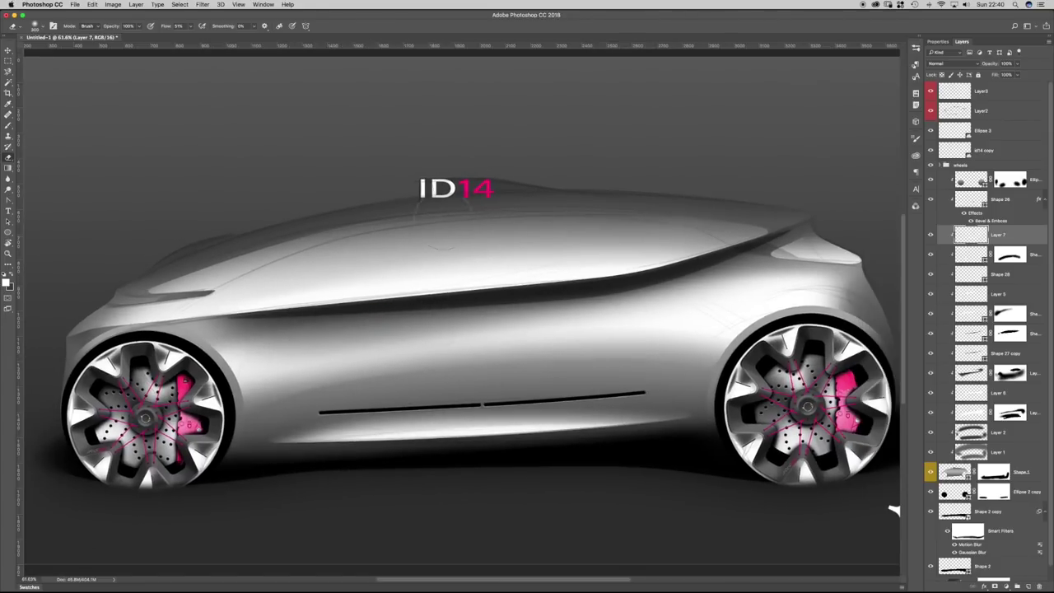
key(p)
scroll(159, 283, up, 4)
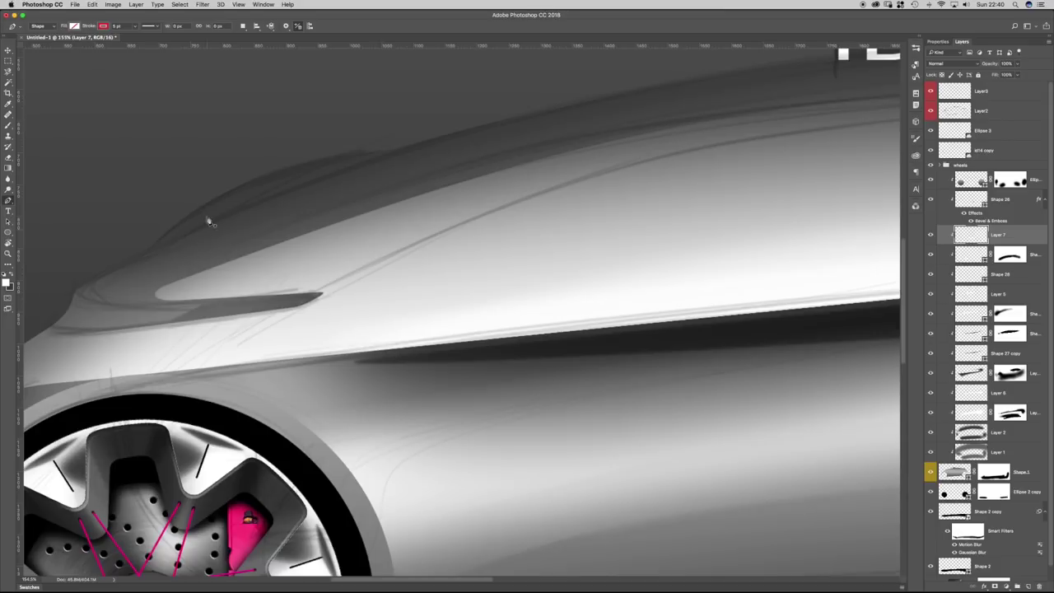
click(165, 244)
click(359, 164)
click(264, 180)
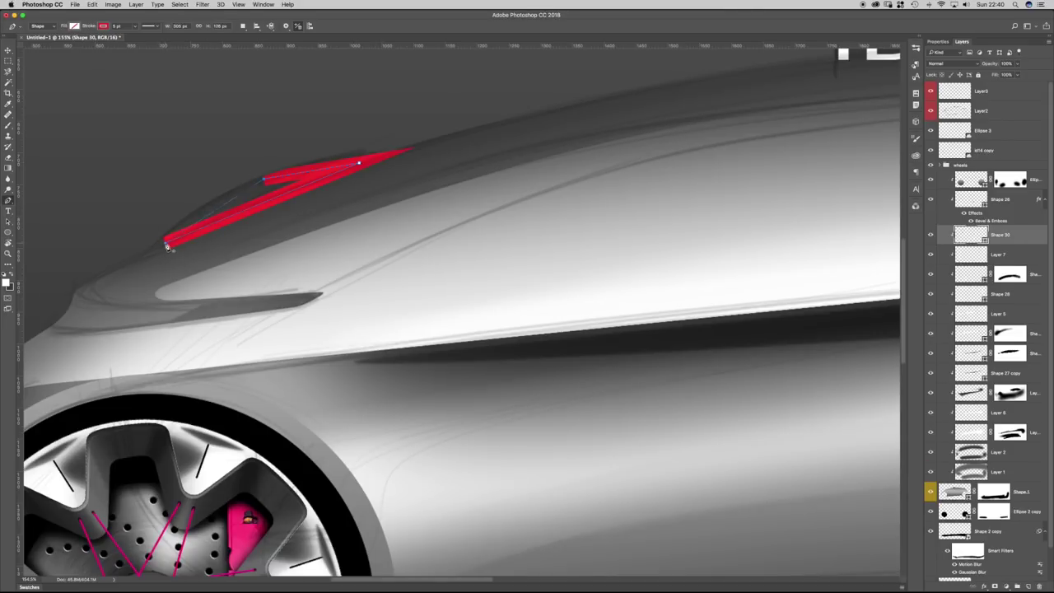
drag(167, 245, 193, 232)
Convert the bump shape's anchor points to smooth curves that follow the sketched outline.
key(alt)
drag(264, 179, 207, 202)
drag(360, 166, 369, 160)
mouse_move(159, 245)
mouse_down()
mouse_move(146, 247)
mouse_move(178, 239)
mouse_up()
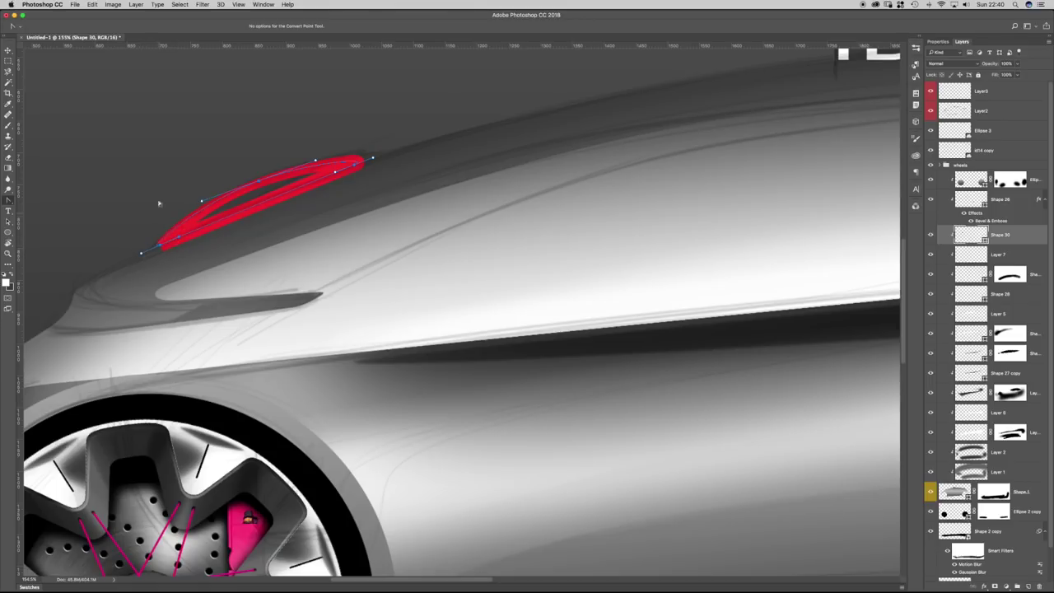
Remove the bump shape's red stroke and fill the shape with white.
key(a)
click(121, 27)
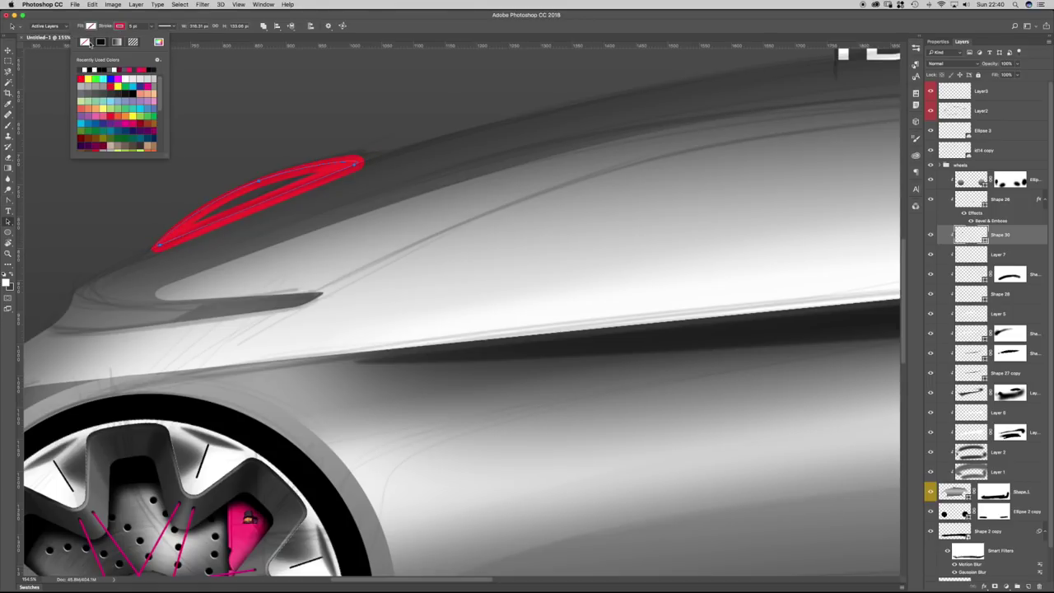
click(85, 41)
click(91, 26)
click(72, 69)
click(243, 104)
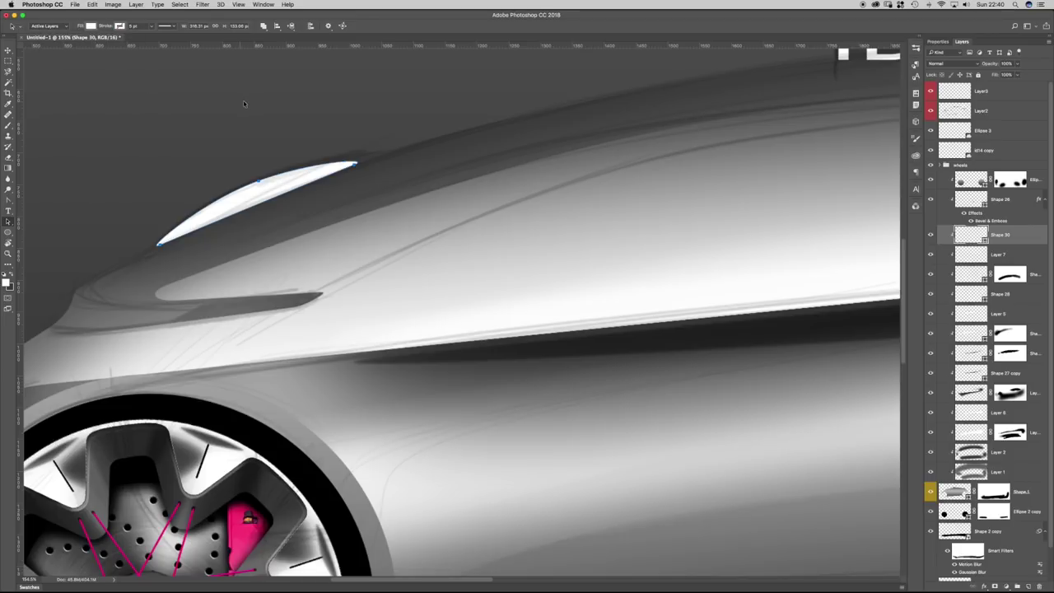
click(229, 168)
click(264, 176)
click(243, 163)
Set the bump shape's layer to Overlay blending and feather its edge by 4.4 px.
click(967, 64)
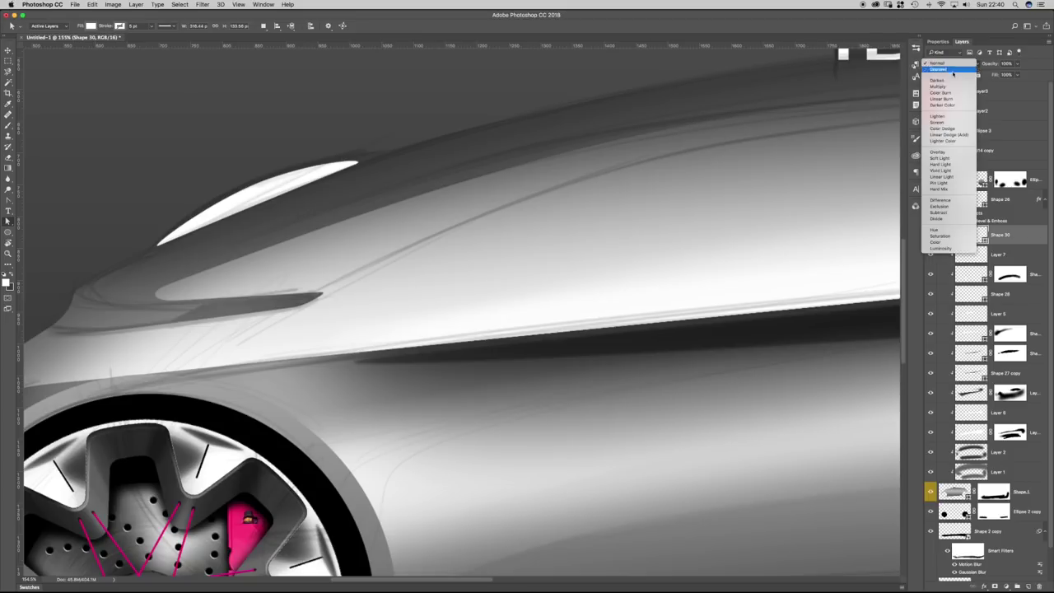
click(932, 152)
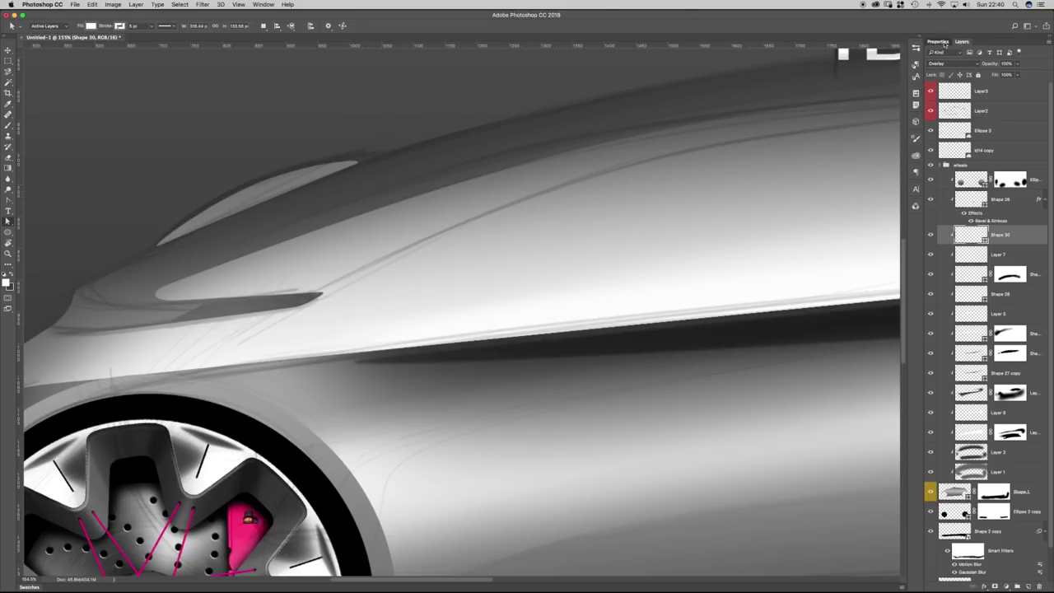
click(944, 42)
drag(944, 122, 956, 124)
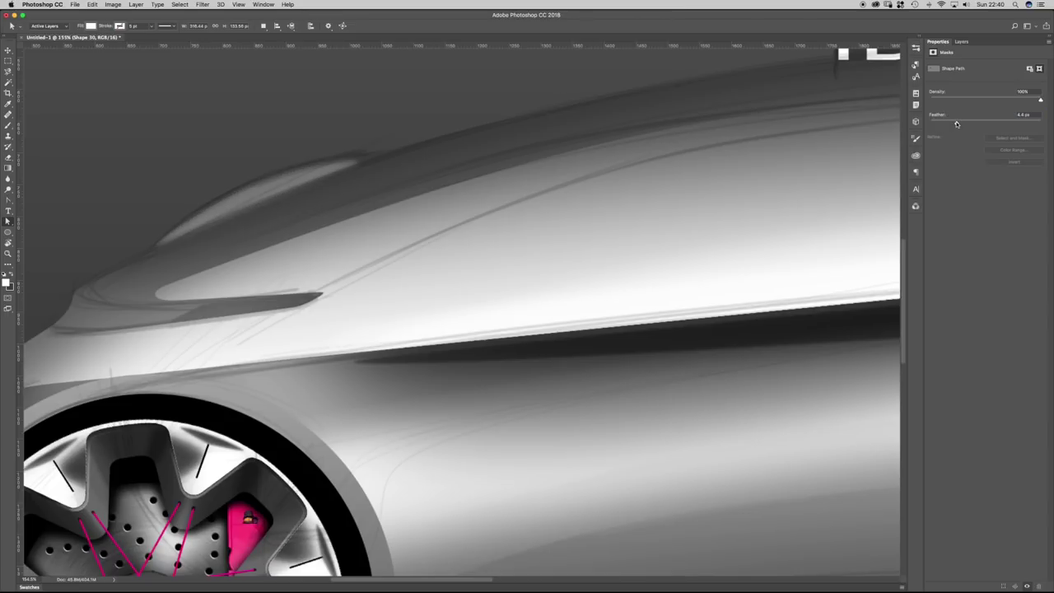
Duplicate the Shape 30 highlight and scale the copy down slightly so it sits inside the original.
click(962, 41)
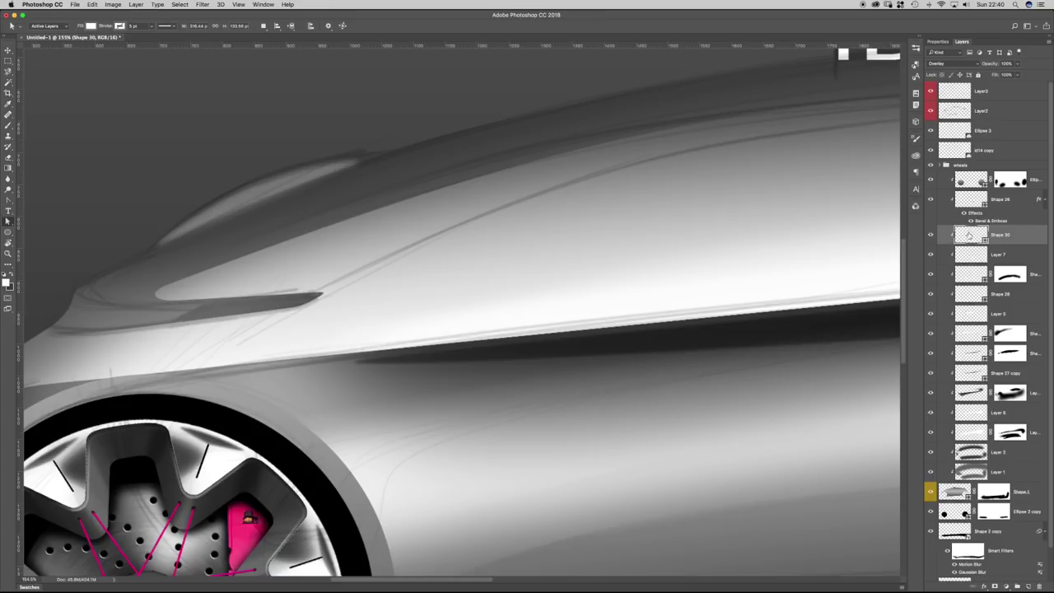
key(super+j)
key(super+t)
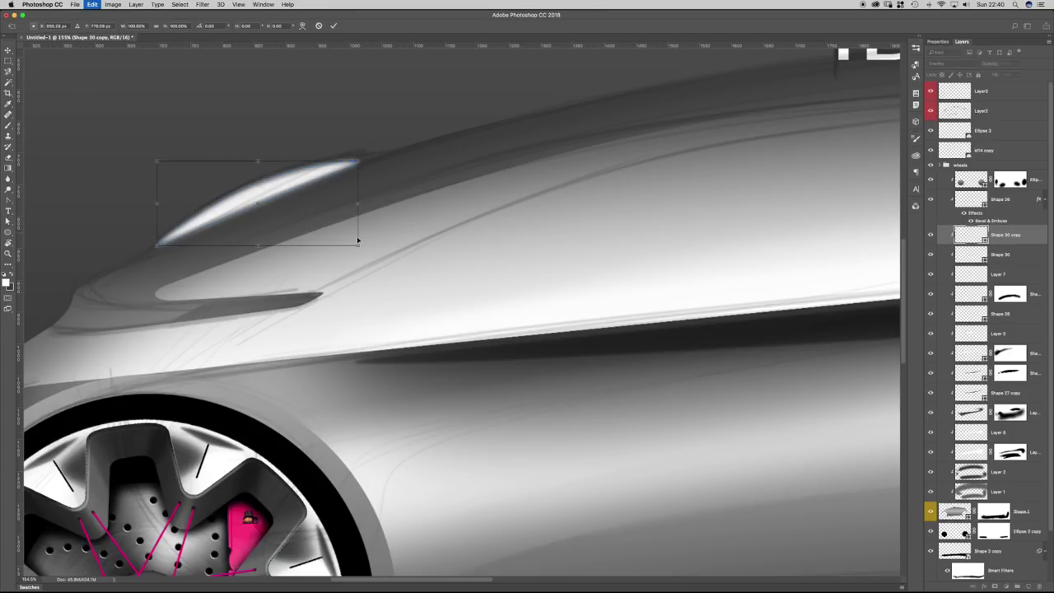
drag(358, 245, 344, 239)
drag(157, 160, 165, 166)
drag(273, 187, 288, 170)
key(Return)
Sharpen the copied bump highlight by reducing its feather to below 1 px.
click(943, 42)
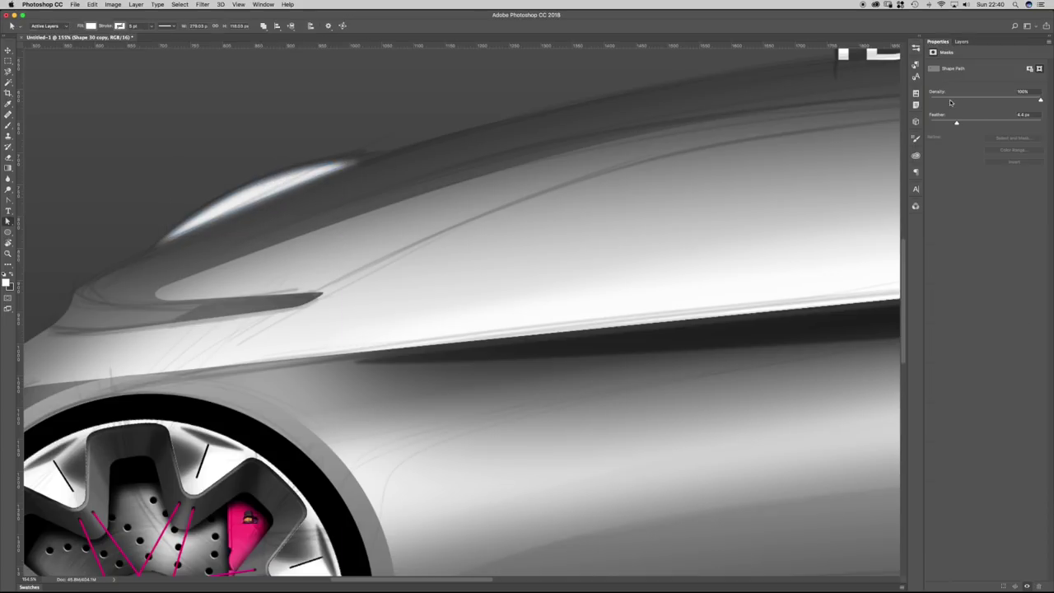
drag(937, 122, 935, 123)
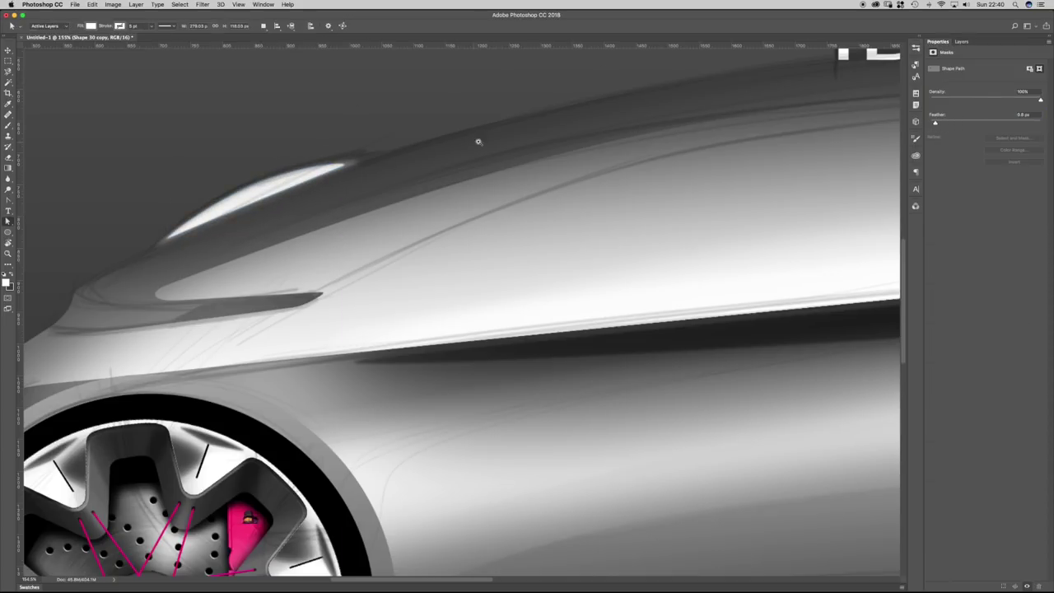
scroll(478, 142, down, 5)
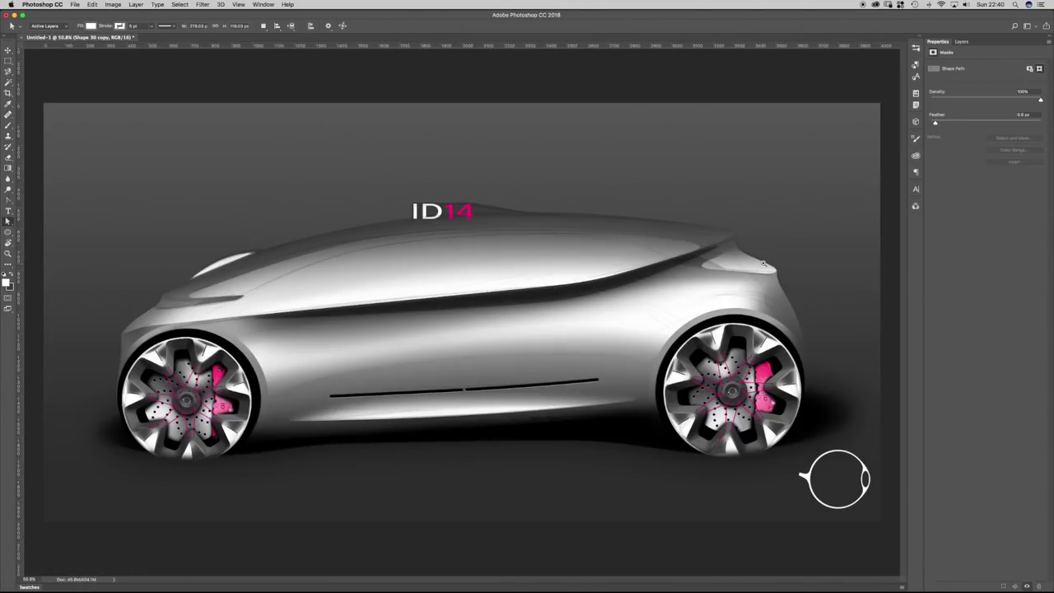
Create a new clipped layer above Layer 2 and brush black along the car's front edge with a smaller brush.
scroll(168, 306, up, 4)
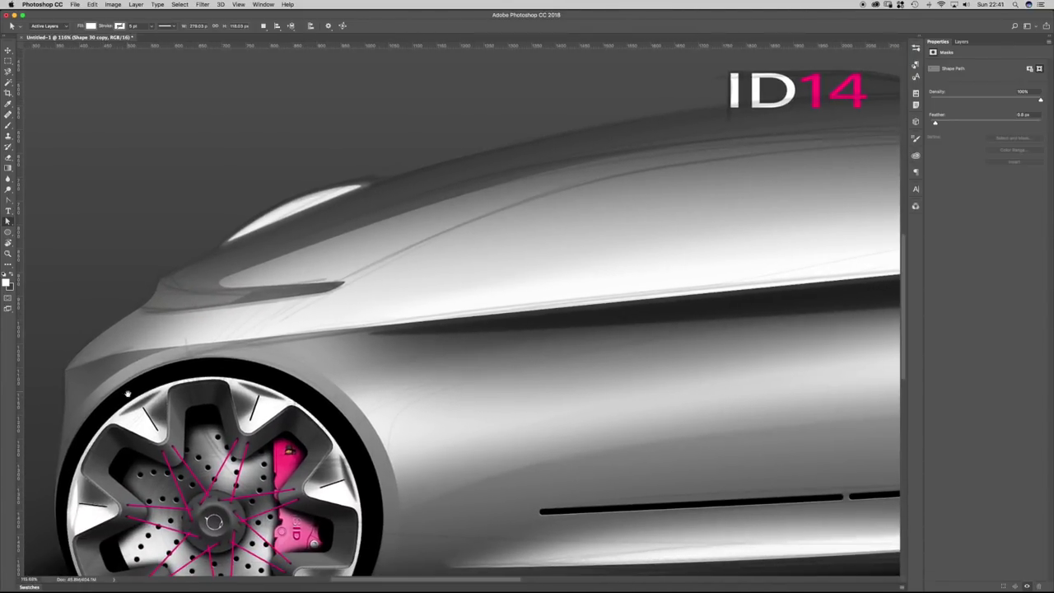
drag(127, 393, 331, 322)
click(961, 42)
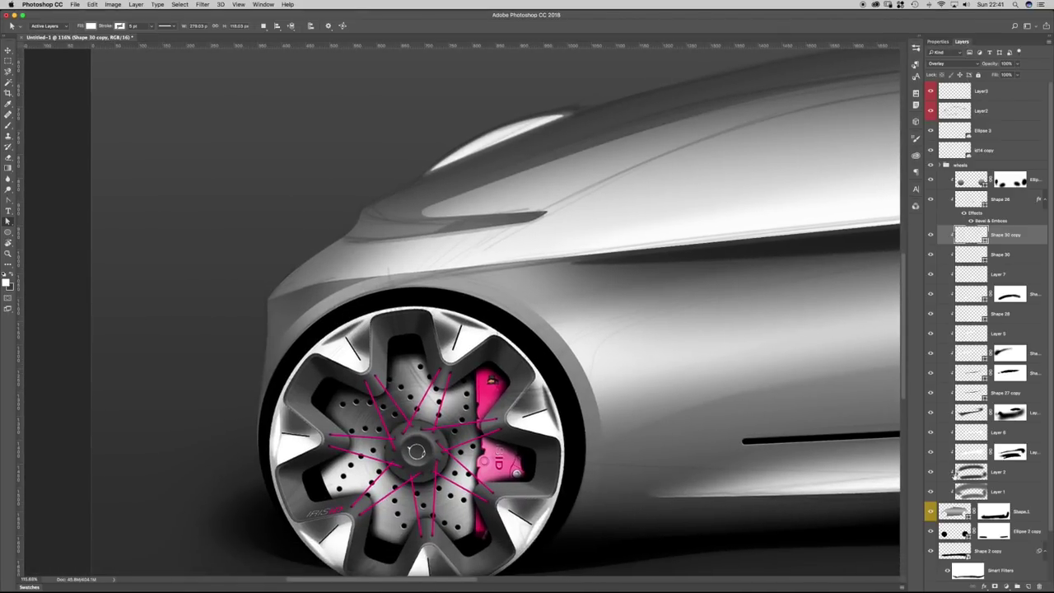
click(968, 476)
click(1028, 585)
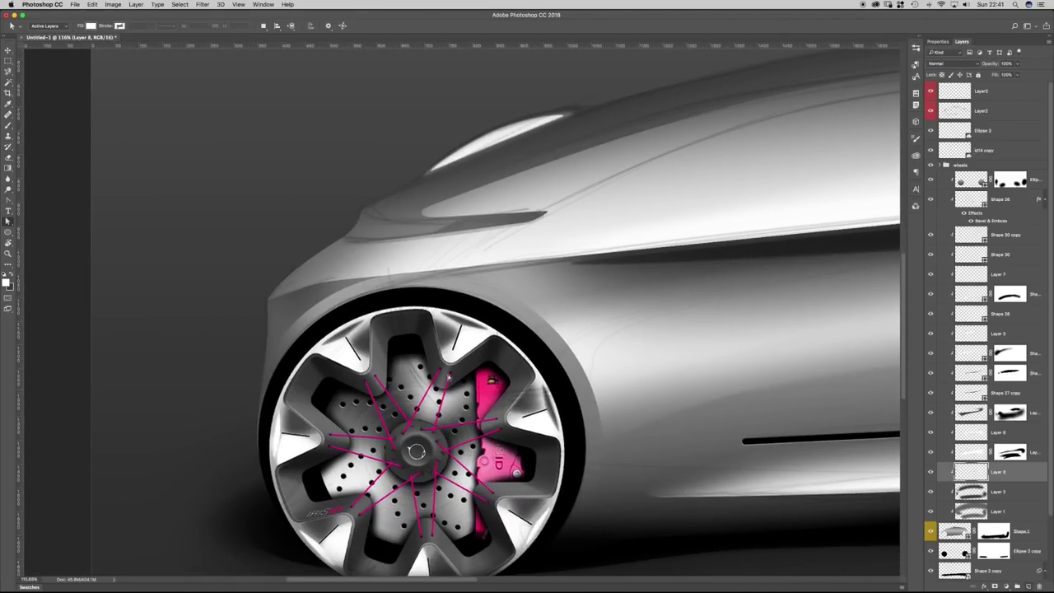
key(b)
key([)
key([)
key([)
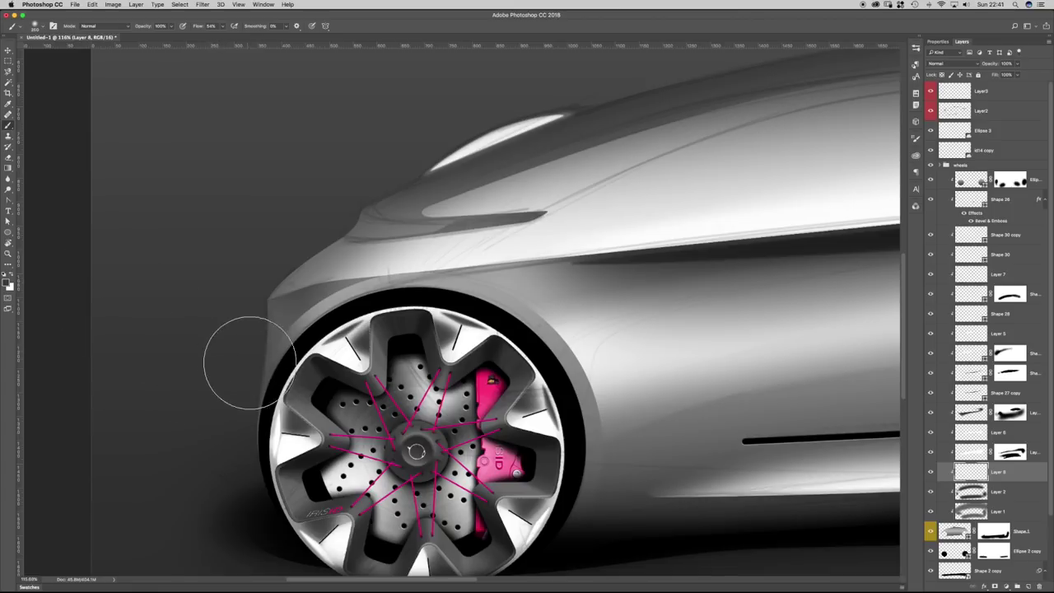
mouse_move(233, 419)
mouse_down()
mouse_move(245, 402)
mouse_move(263, 424)
mouse_move(233, 350)
mouse_up()
key([)
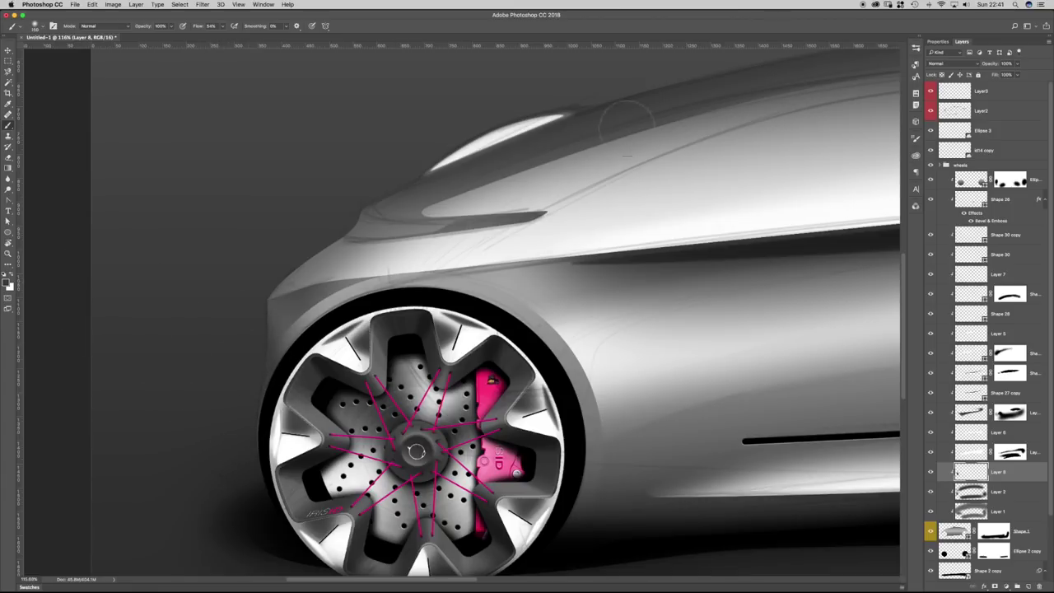
Set Layer 8 to Multiply blending and darken the front edge of the car ahead of the wheel.
click(949, 63)
click(946, 91)
drag(243, 400, 206, 354)
Paint soft dark shading on Layer 8 along the lower body side around the black line, between the wheels.
drag(686, 413, 376, 273)
drag(728, 246, 477, 262)
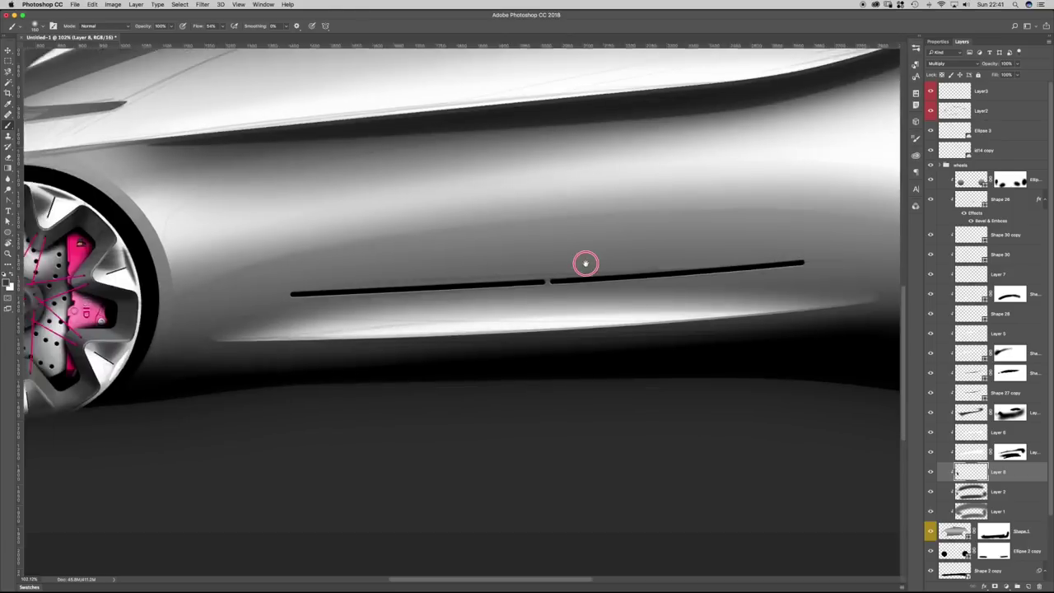
drag(598, 263, 585, 267)
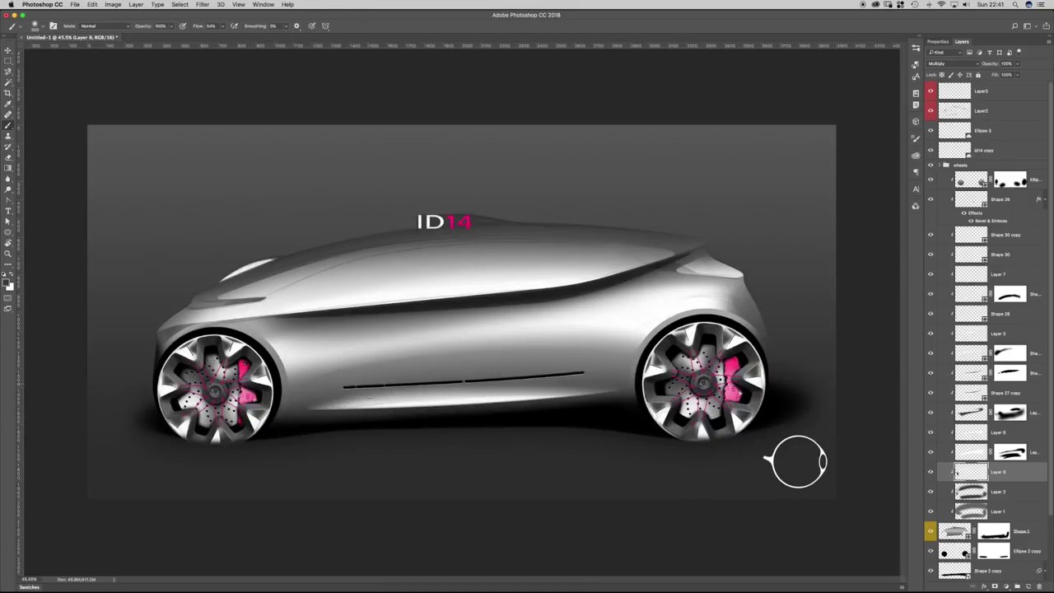
drag(282, 401, 598, 385)
drag(315, 385, 617, 381)
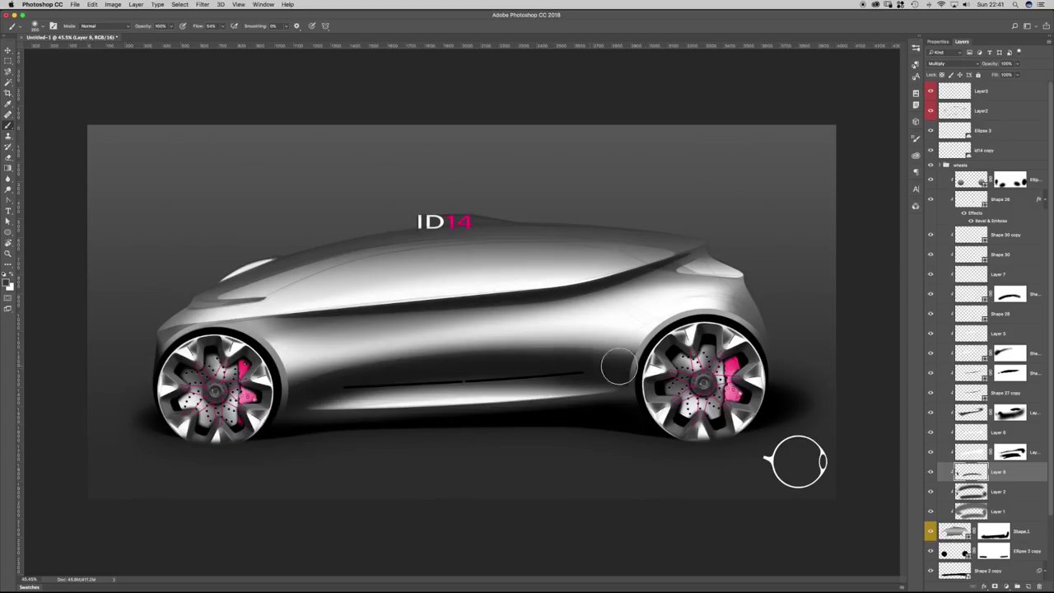
Darken the rear bumper edge and paint soft shading beneath and ahead of the taillight.
drag(779, 302, 769, 375)
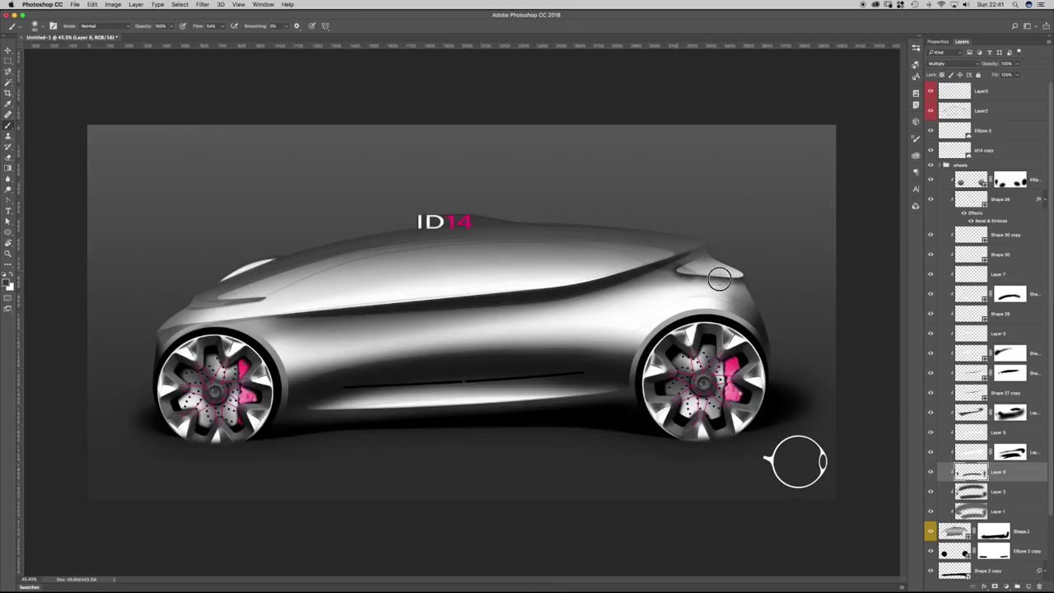
mouse_move(701, 275)
mouse_down()
mouse_move(713, 252)
mouse_move(642, 275)
mouse_move(685, 270)
mouse_move(655, 271)
mouse_up()
scroll(689, 266, up, 3)
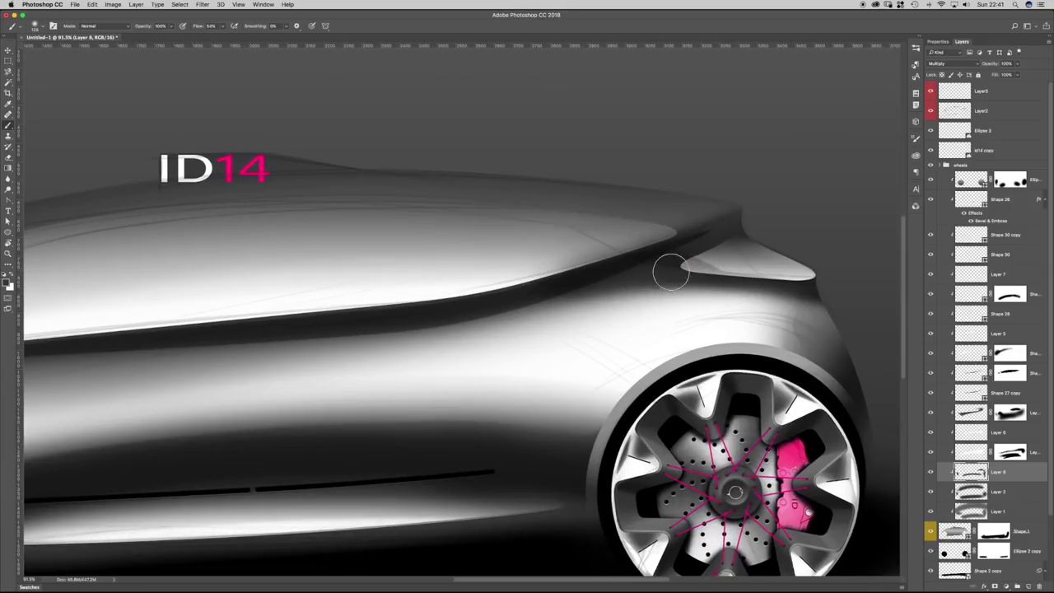
drag(692, 277, 781, 278)
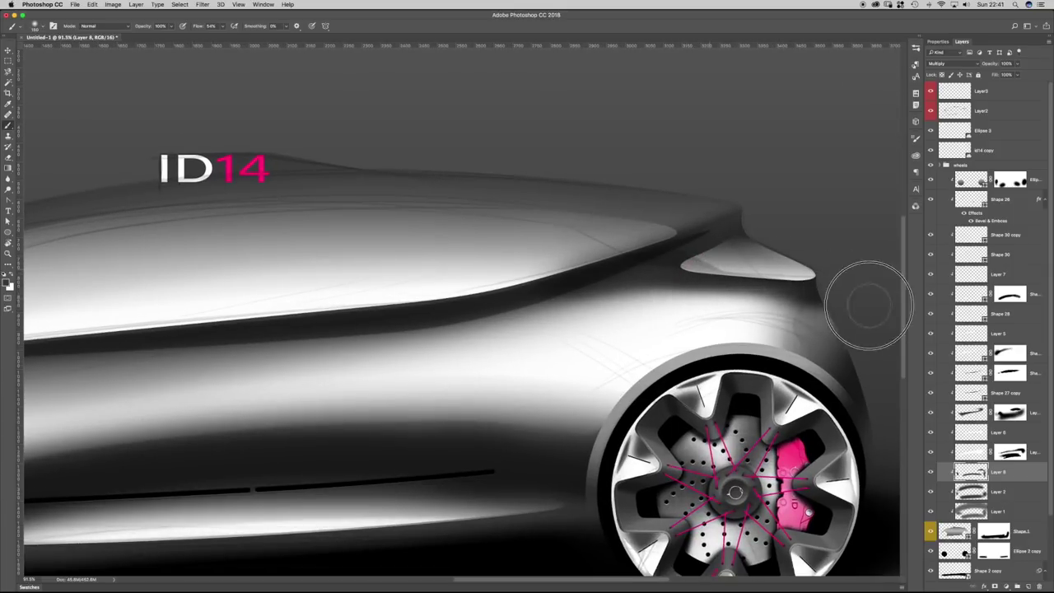
drag(721, 274, 816, 300)
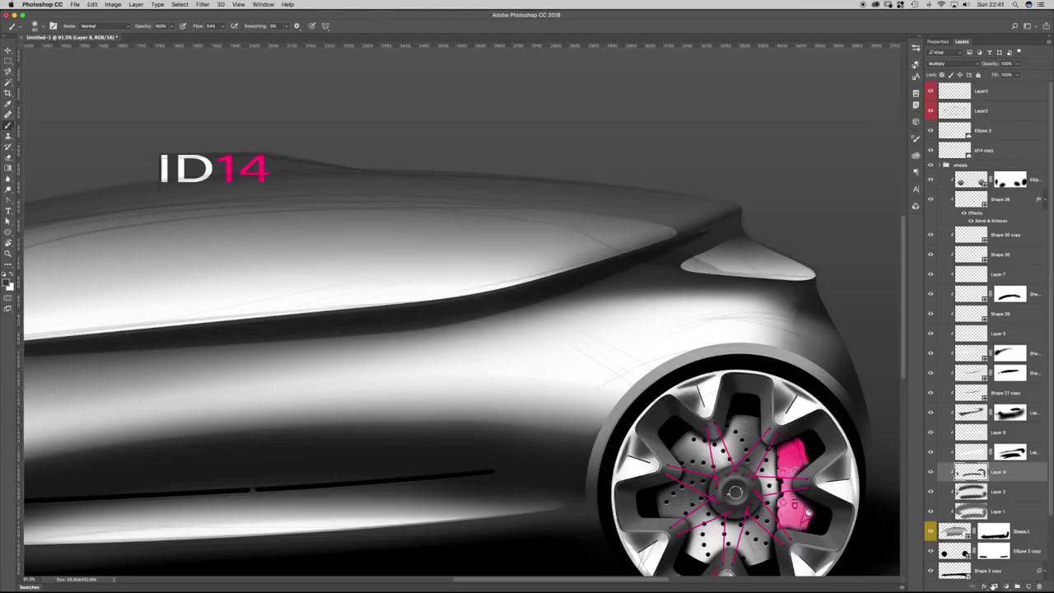
Add a layer mask to Layer 8 and fade its dark shading over the rear haunch with a larger black brush.
click(994, 587)
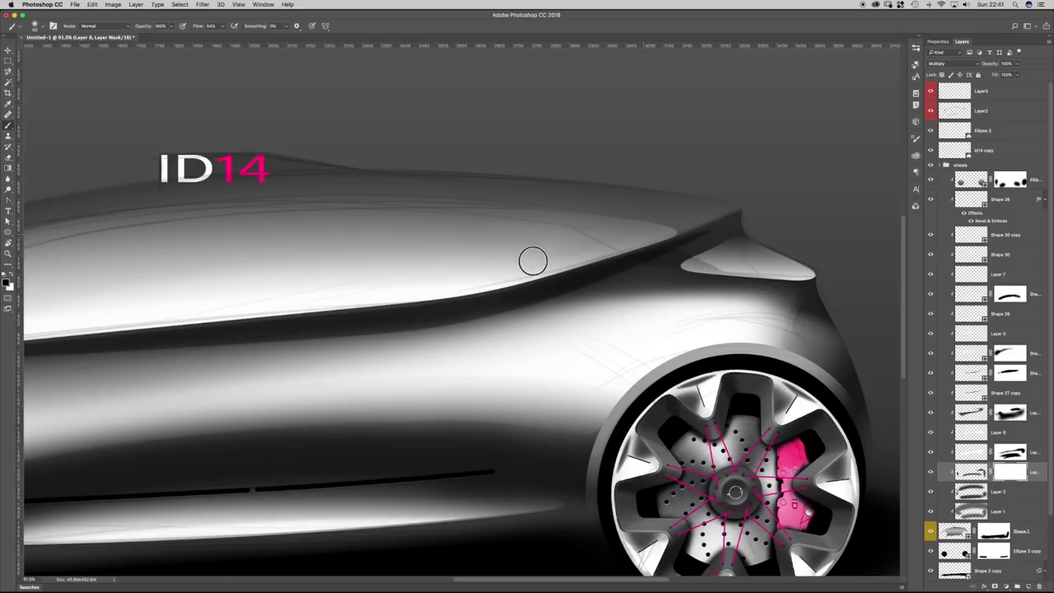
key(bracketright)
key(bracketright)
key(bracketright)
key(bracketright)
right_click(541, 335)
mouse_move(479, 345)
mouse_down()
mouse_move(571, 329)
mouse_move(536, 340)
mouse_up()
drag(628, 324, 725, 321)
mouse_move(589, 320)
mouse_down()
mouse_move(768, 330)
mouse_move(840, 358)
mouse_move(761, 331)
mouse_move(683, 325)
mouse_move(865, 363)
mouse_up()
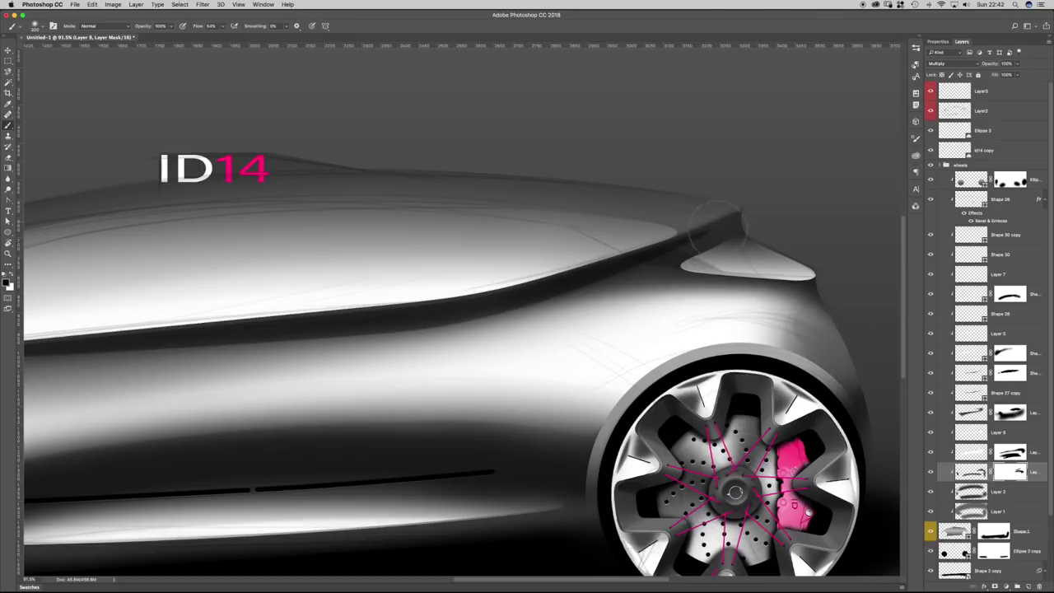
Increase the brush hardness and mask Layer 8's shading along the rear wheel arch and bumper edge.
right_click(787, 314)
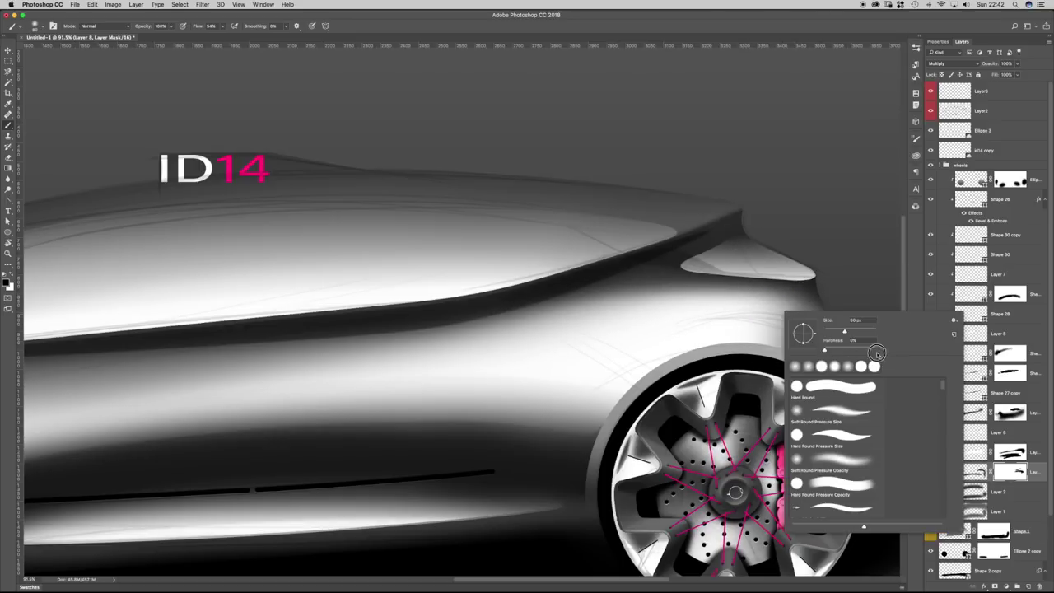
key(Escape)
right_click(838, 352)
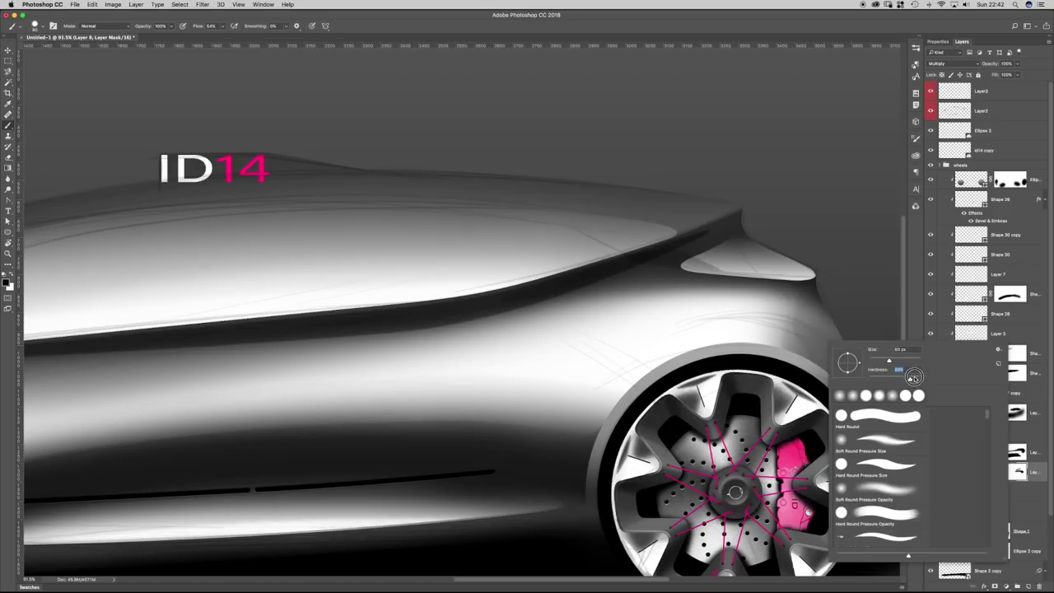
key(Escape)
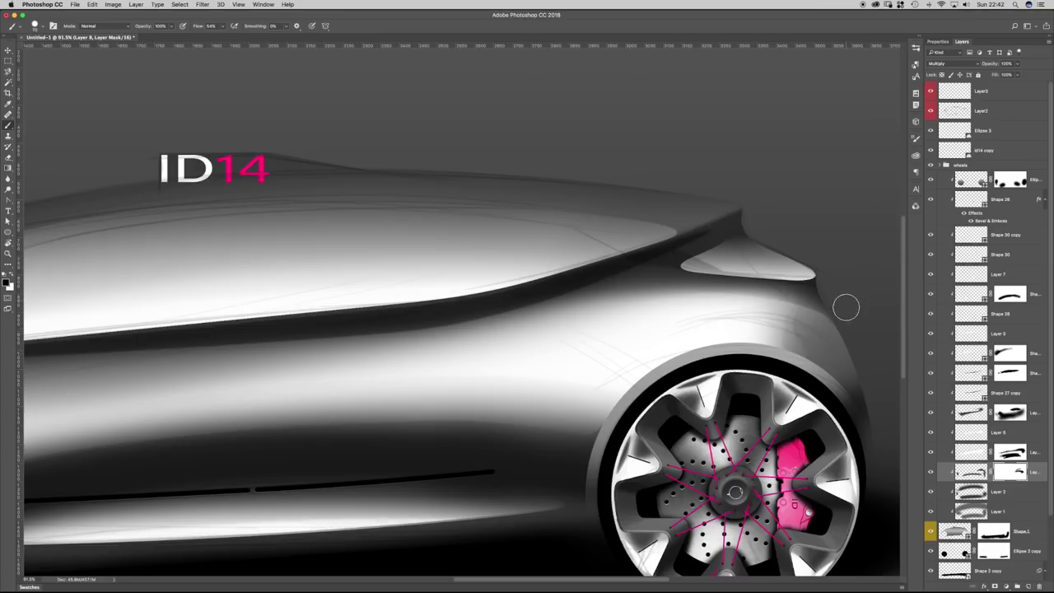
scroll(729, 342, right, 2)
scroll(730, 342, down, 1)
scroll(730, 343, right, 4)
scroll(730, 343, down, 3)
mouse_move(749, 342)
mouse_down()
mouse_move(766, 307)
mouse_move(739, 338)
mouse_up()
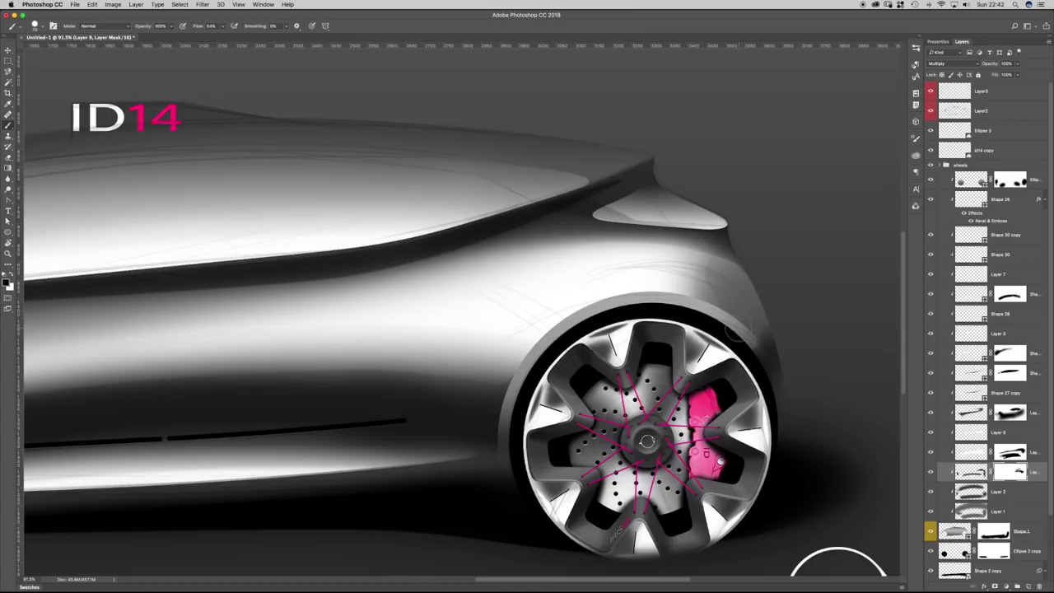
mouse_move(748, 363)
mouse_down()
mouse_move(765, 356)
mouse_move(765, 369)
mouse_up()
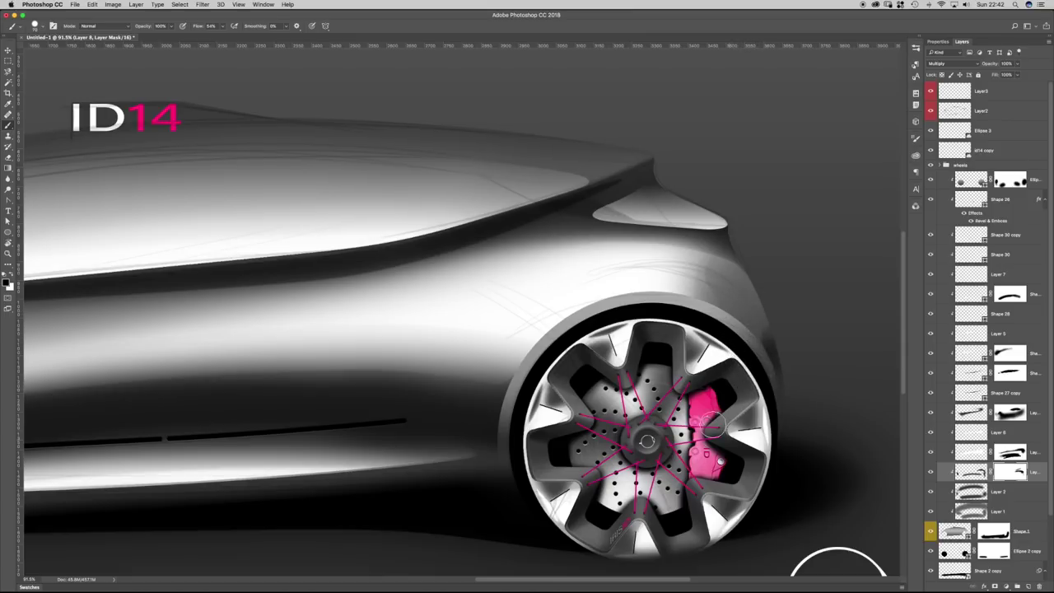
Create a new clipped layer above Layer 8 and paint dark shading along the car's roofline with an enlarged brush.
scroll(647, 315, down, 5)
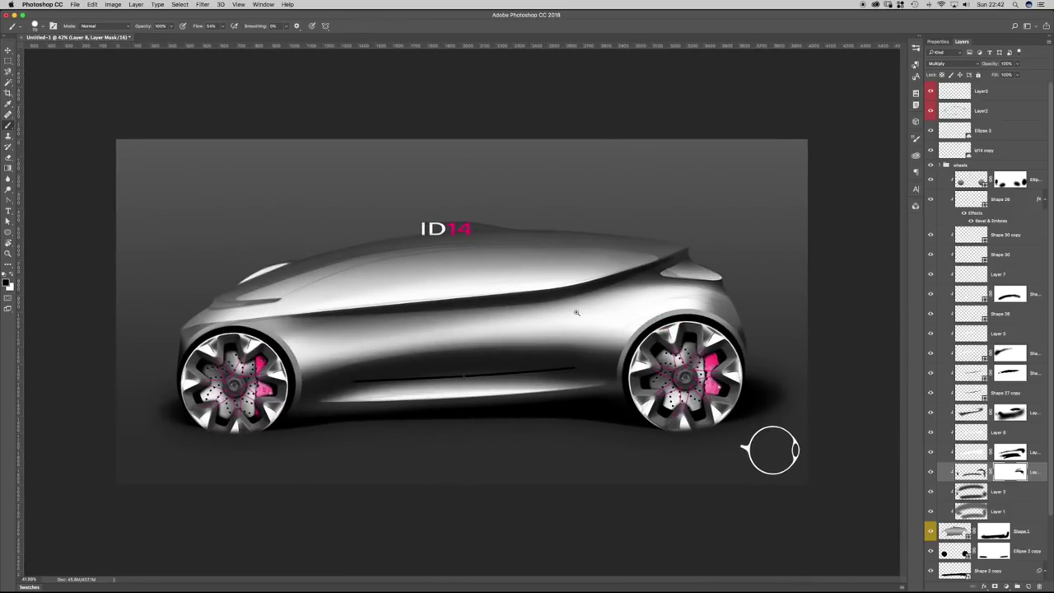
drag(261, 346, 288, 341)
drag(155, 330, 154, 327)
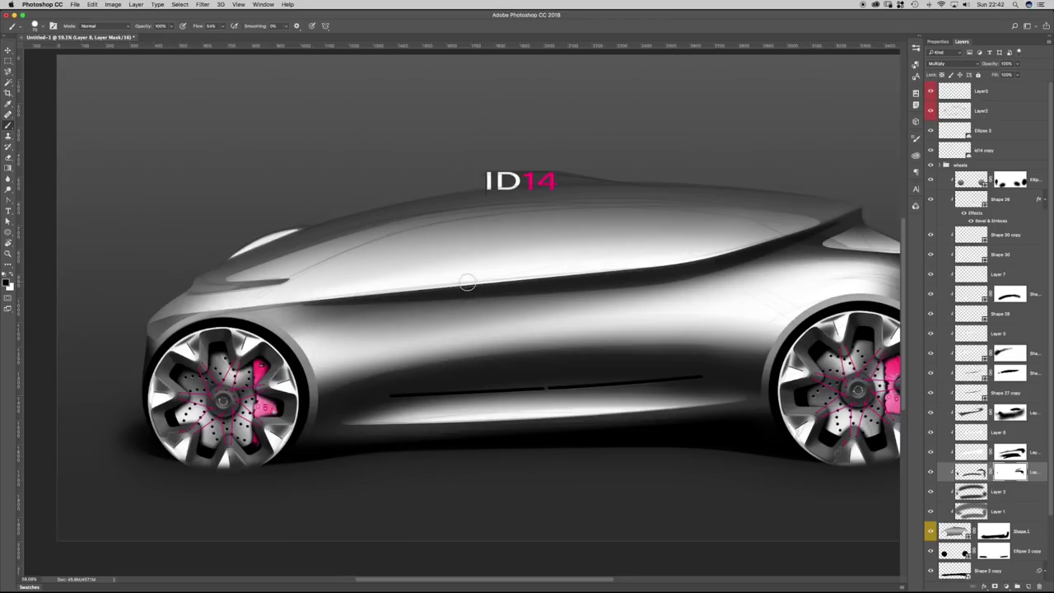
drag(700, 298, 643, 296)
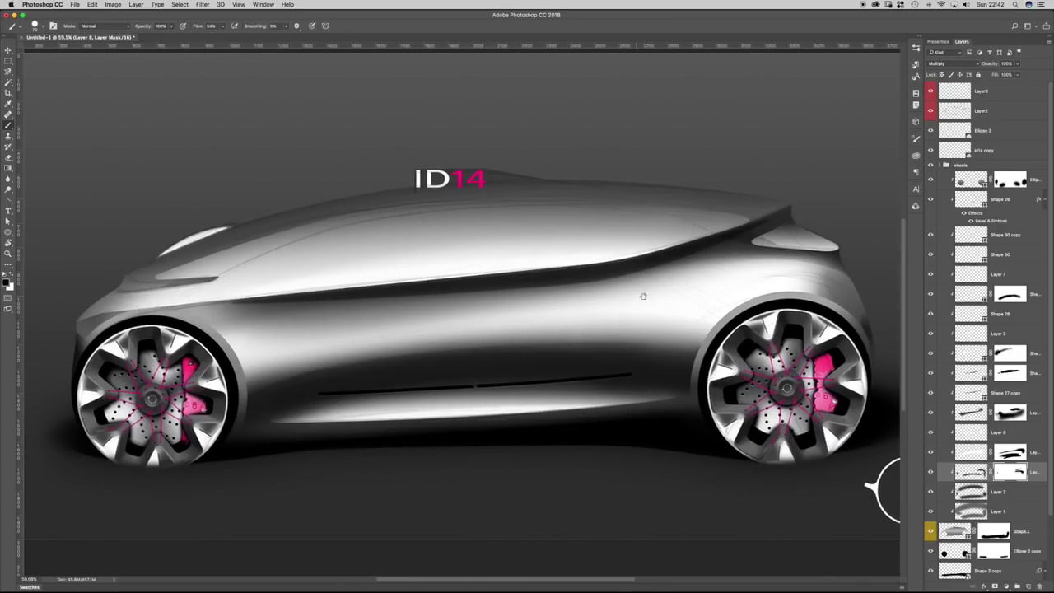
click(1026, 582)
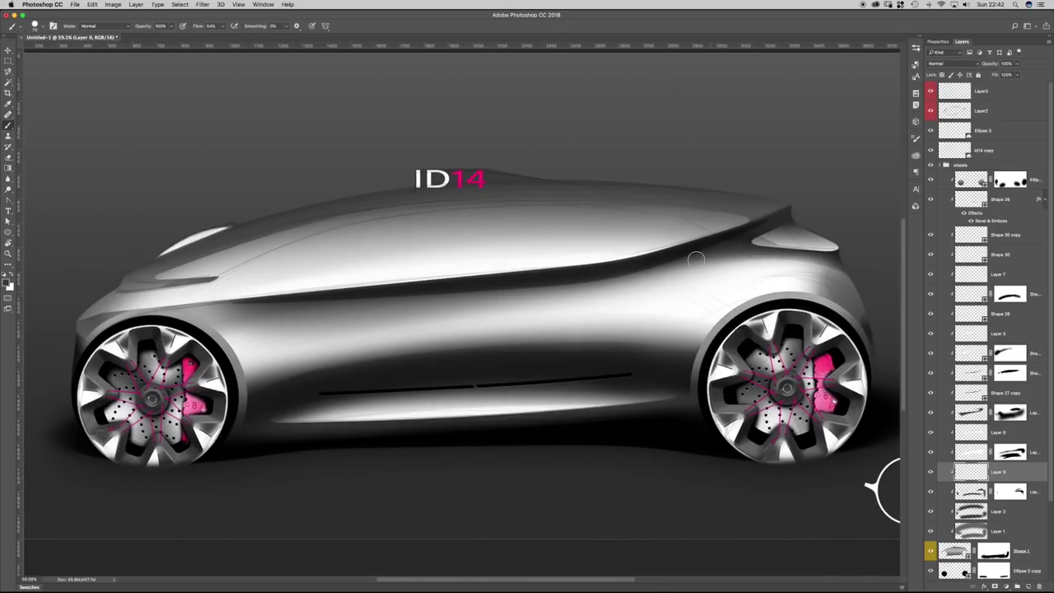
key(])
key(])
key(])
key(])
key(])
key(])
key(])
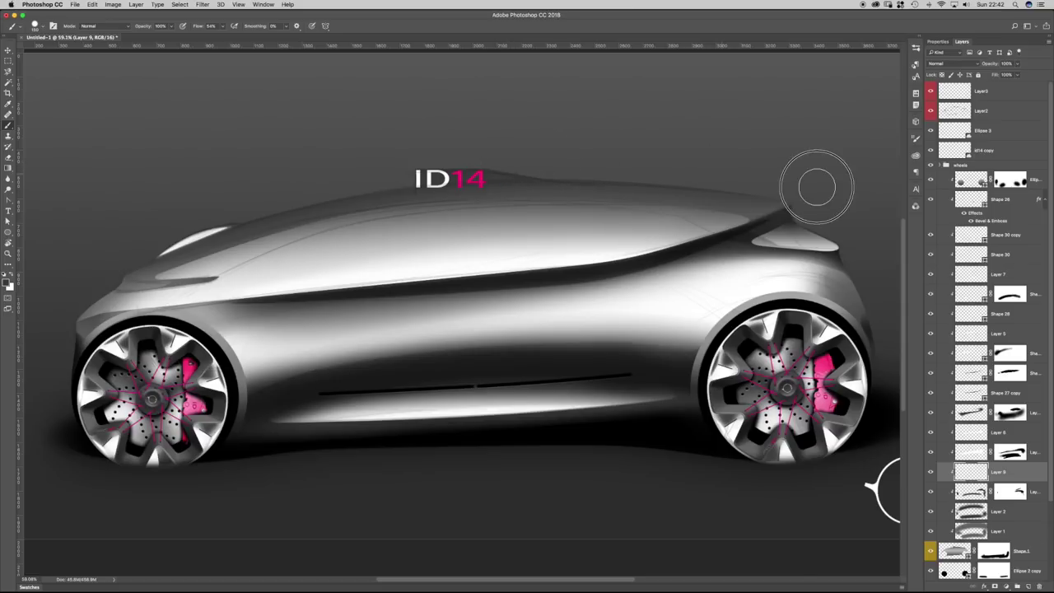
right_click(712, 162)
click(767, 200)
drag(632, 158, 800, 188)
key(bracketleft)
key(bracketleft)
key(bracketleft)
key(bracketleft)
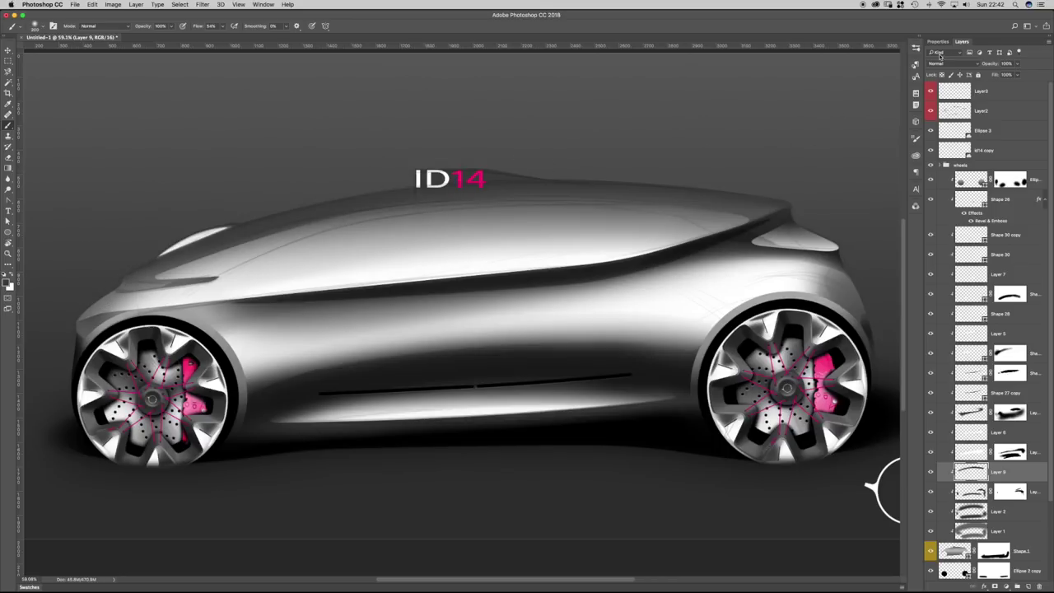
Set Layer 9 to Multiply blending to deepen the roofline shading.
click(942, 62)
click(939, 86)
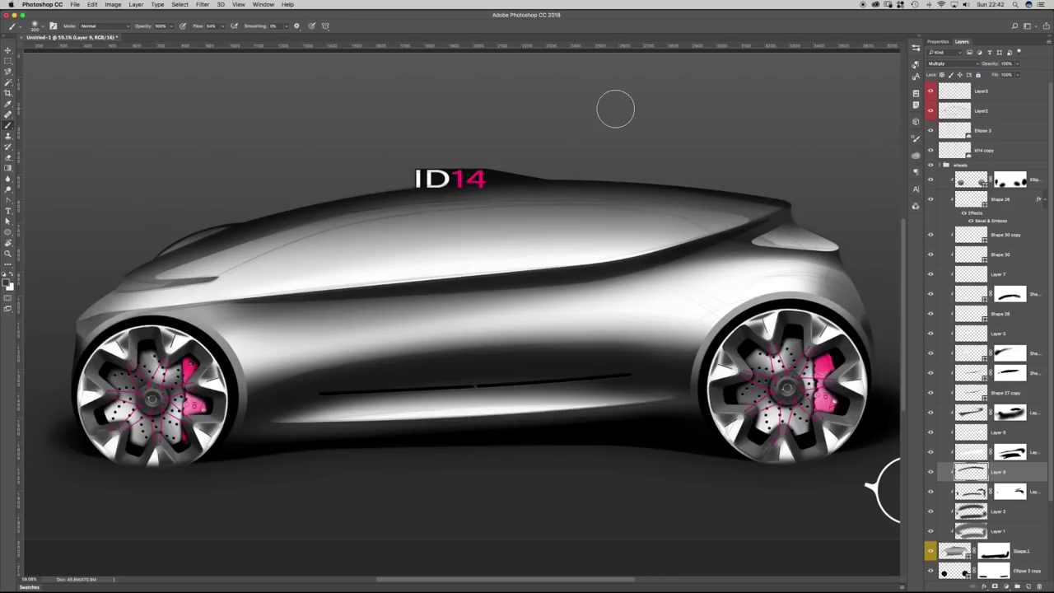
key(Return)
Add a Photo Filter adjustment above the uppermost layer inside the wheels group and switch it to its custom colour.
click(965, 179)
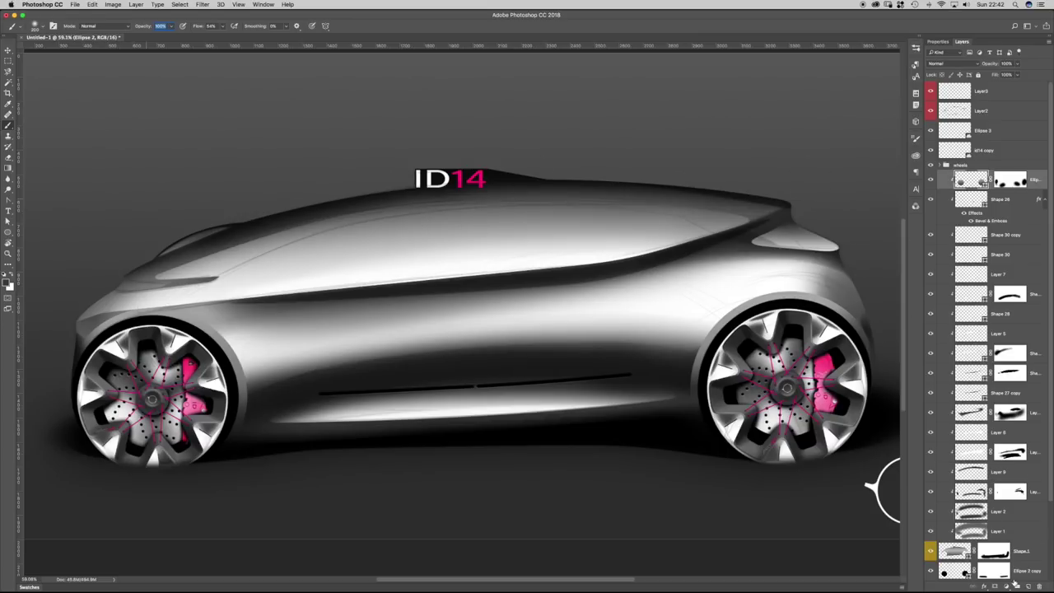
click(1016, 584)
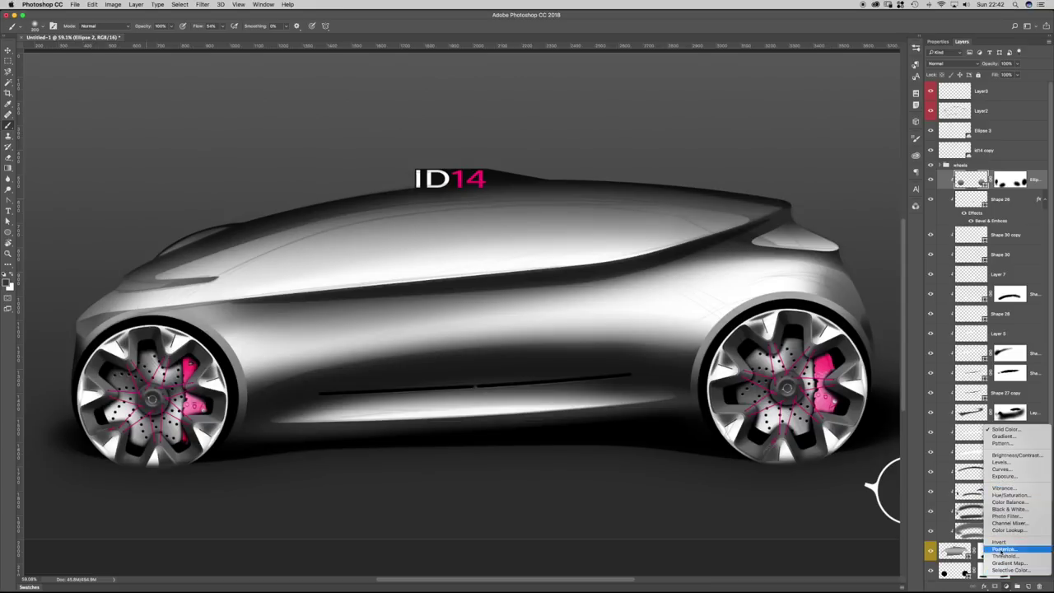
click(1006, 516)
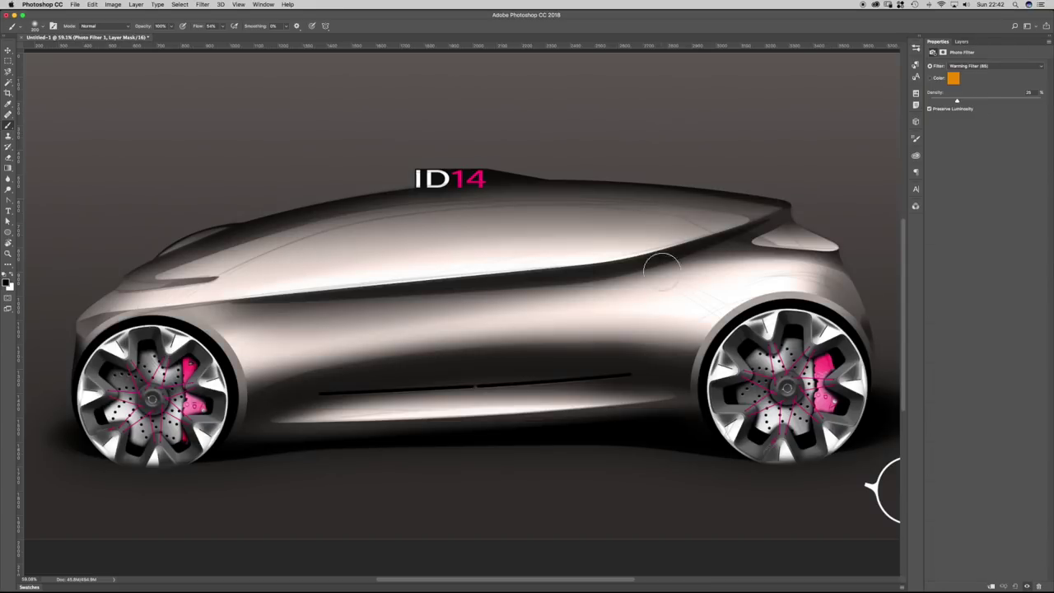
click(952, 78)
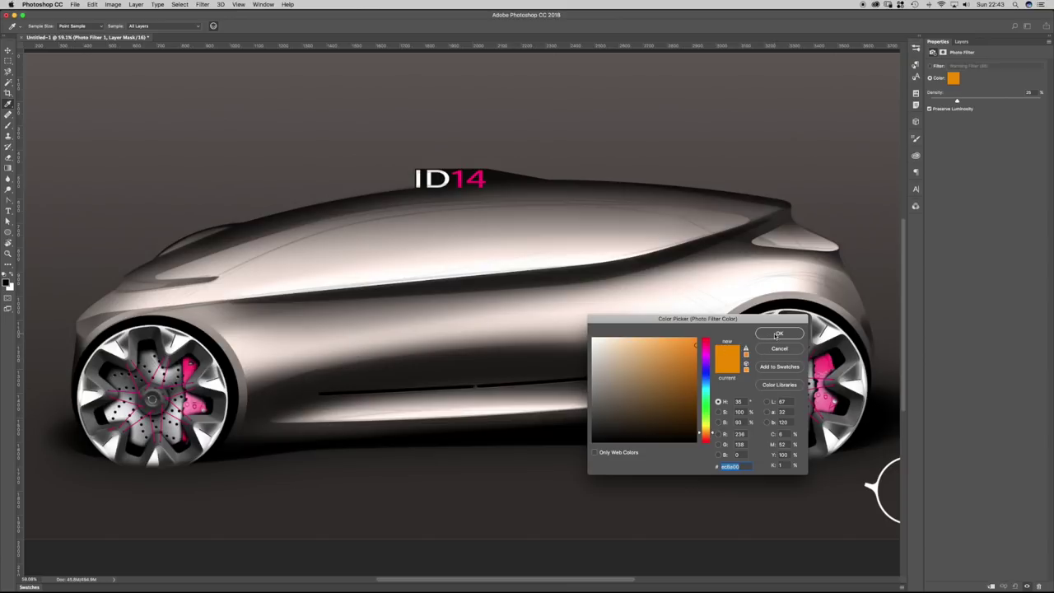
click(776, 335)
Open the saved library and pick the pink #FF0072 swatch as the foreground colour.
click(917, 154)
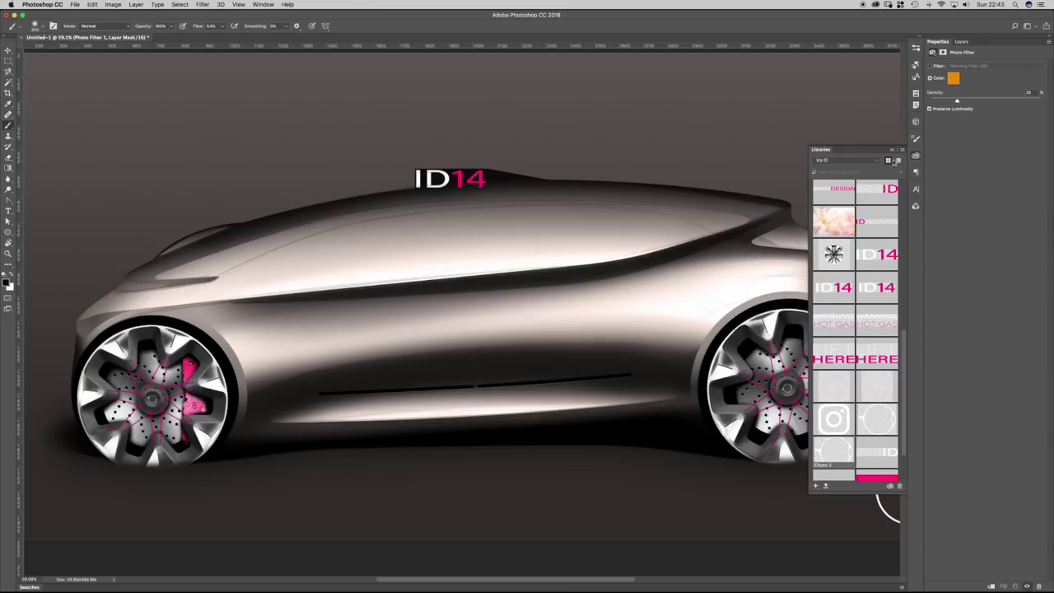
scroll(892, 251, up, 3)
scroll(892, 250, up, 3)
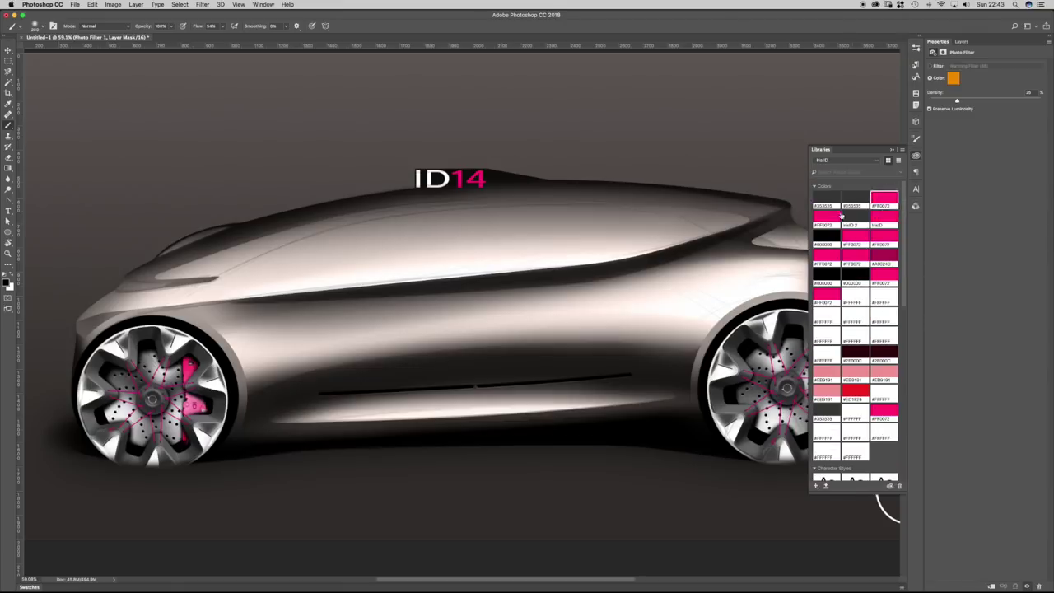
double_click(832, 220)
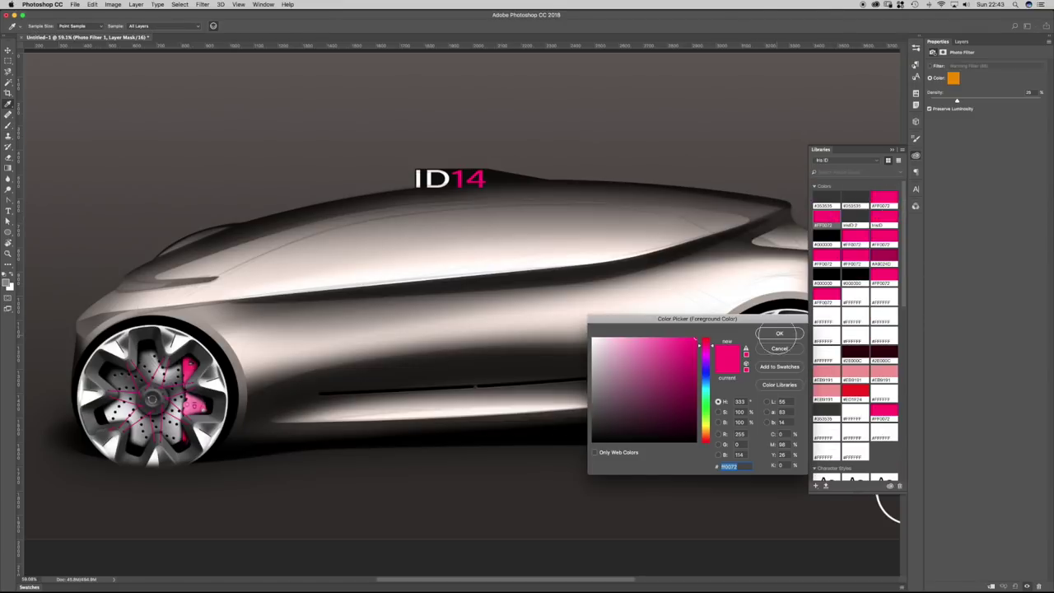
click(779, 333)
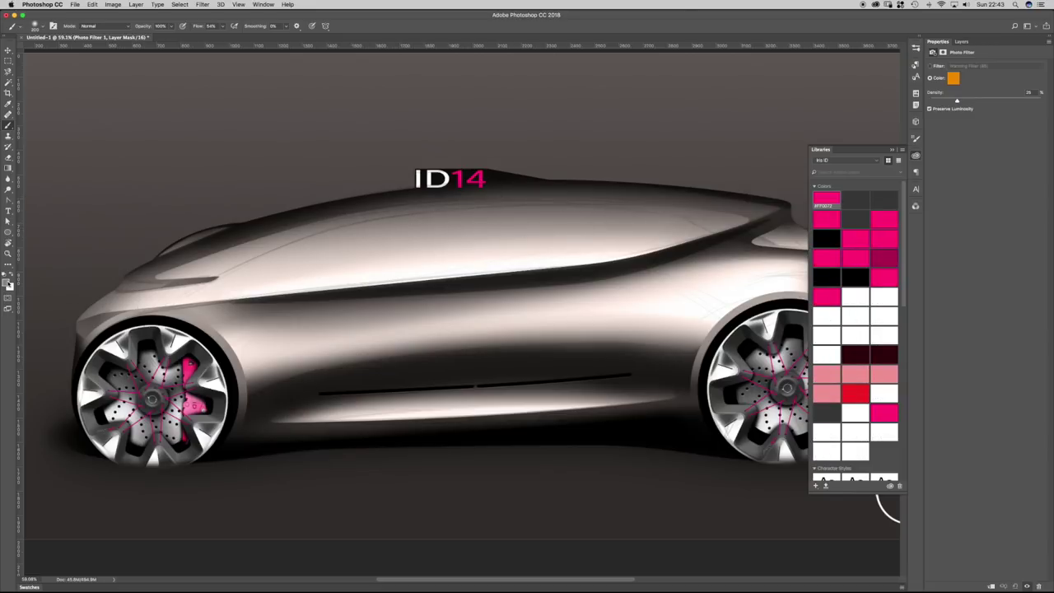
click(7, 283)
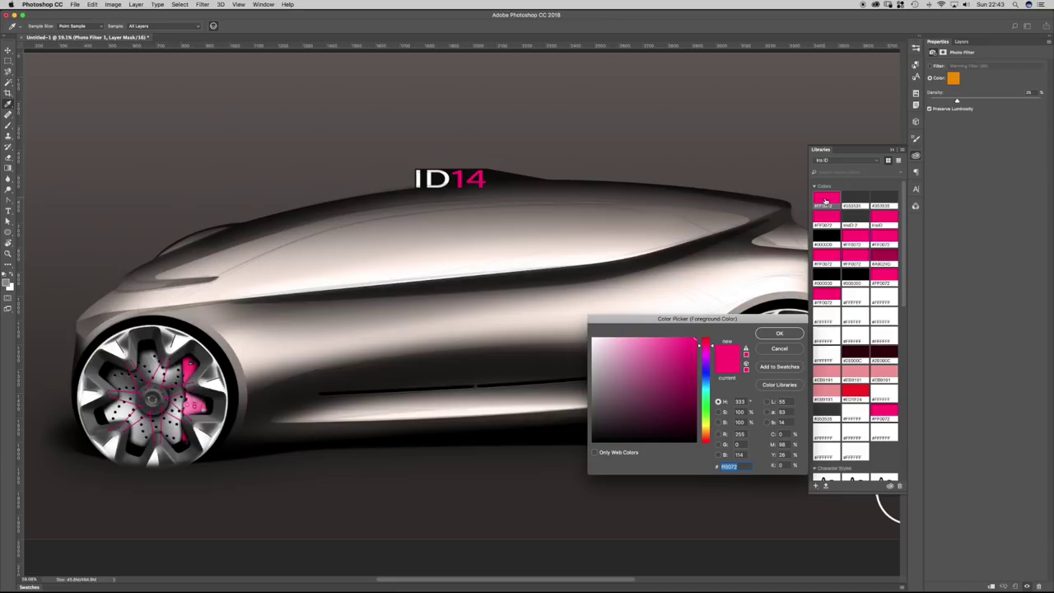
click(765, 334)
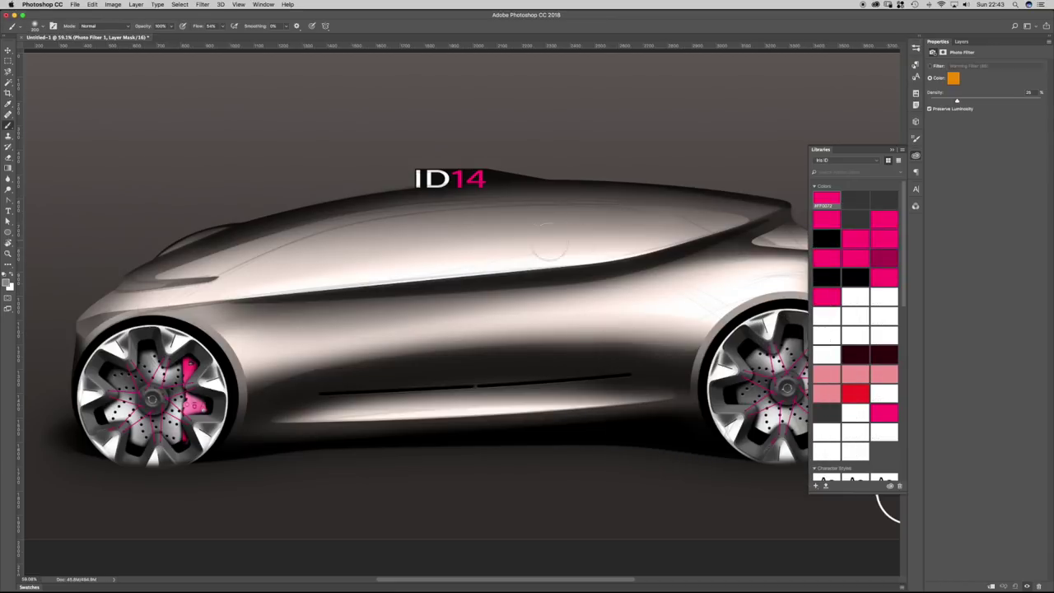
Select the id14 copy layer and load pink #FF0072 from the library as the foreground colour.
click(963, 42)
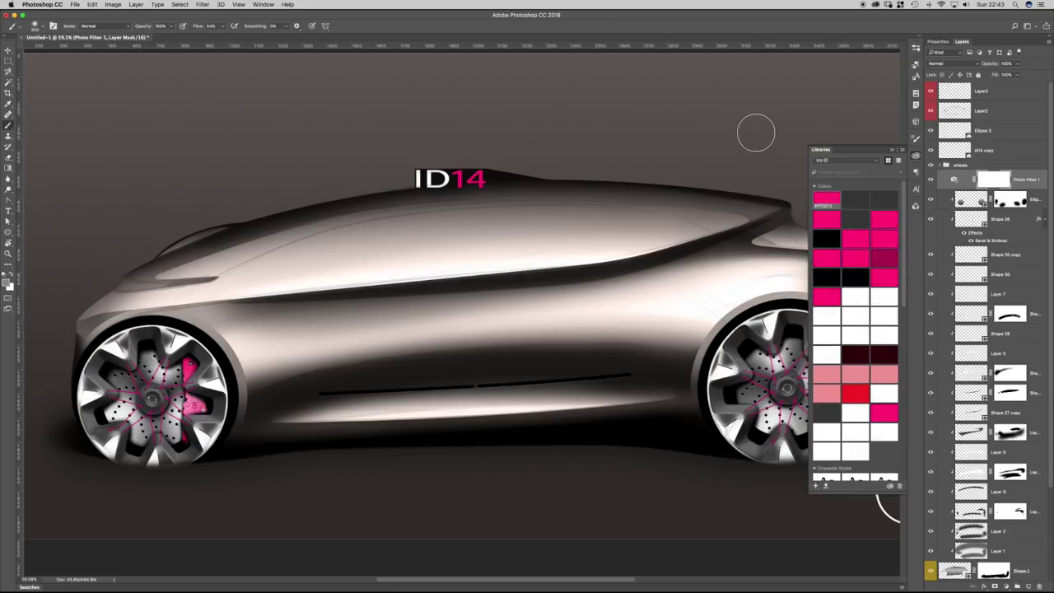
key(a)
key(b)
double_click(824, 199)
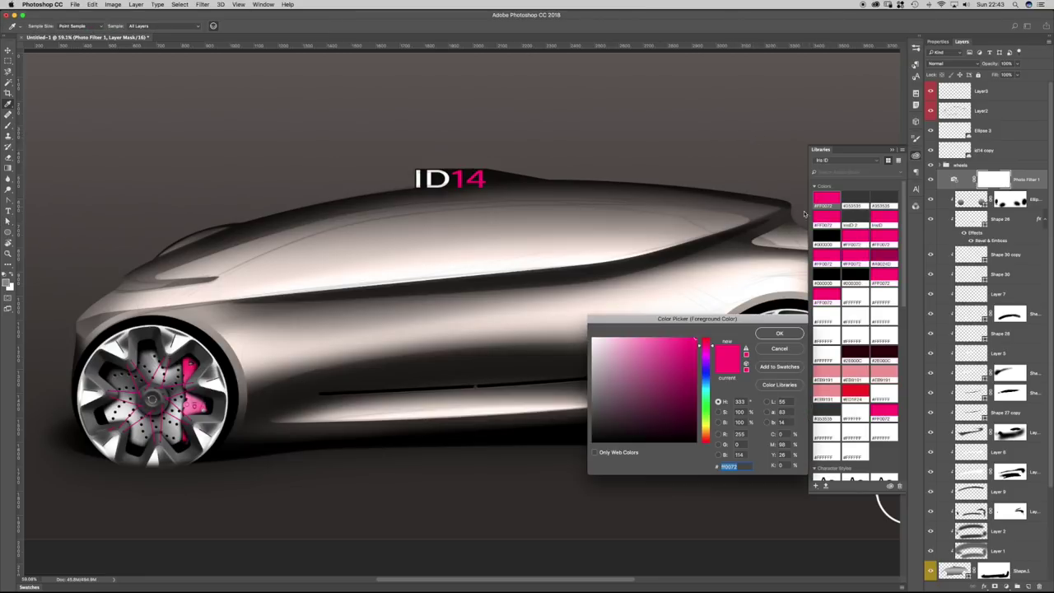
key(Return)
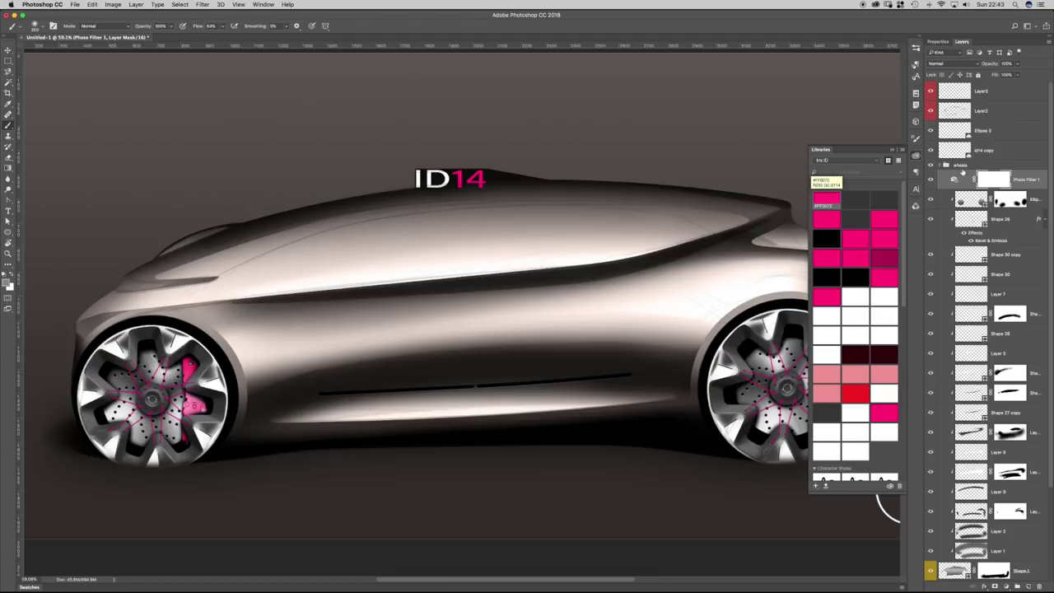
click(954, 155)
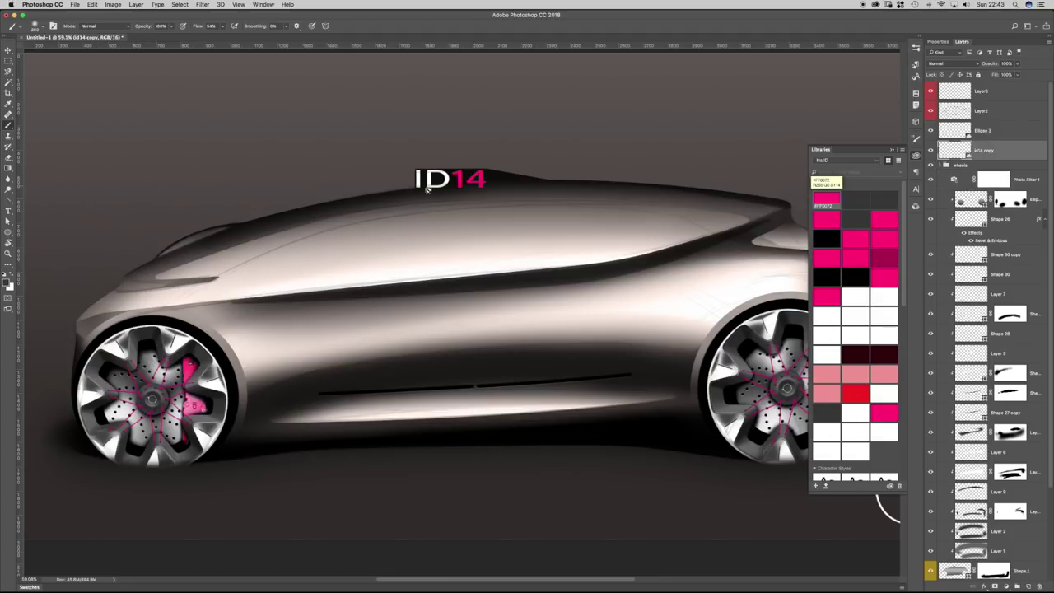
double_click(825, 202)
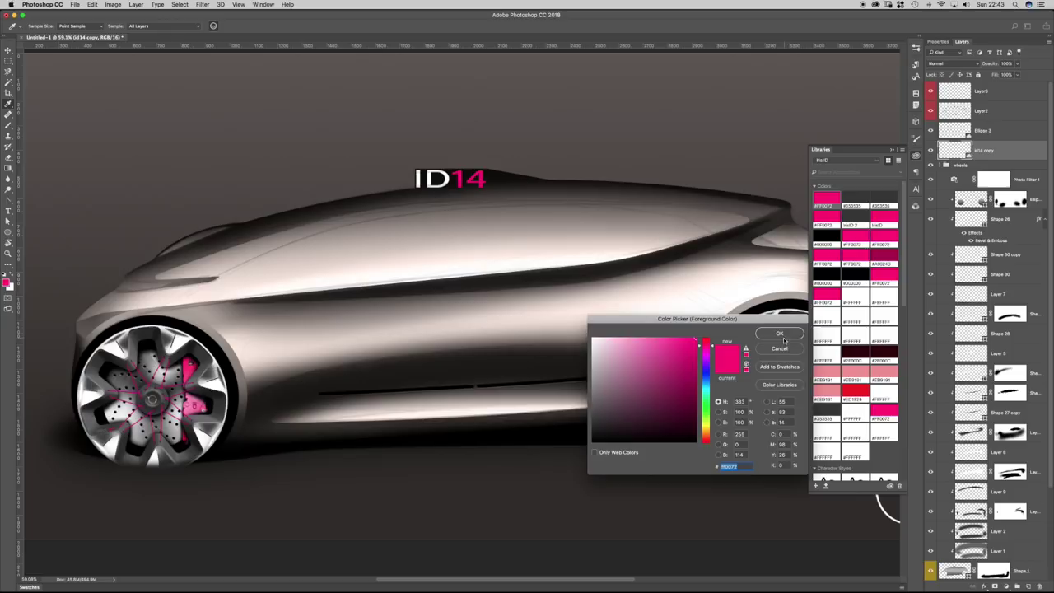
click(779, 333)
Accept the Photo Filter's custom colour and delete the Photo Filter 1 adjustment layer.
click(955, 180)
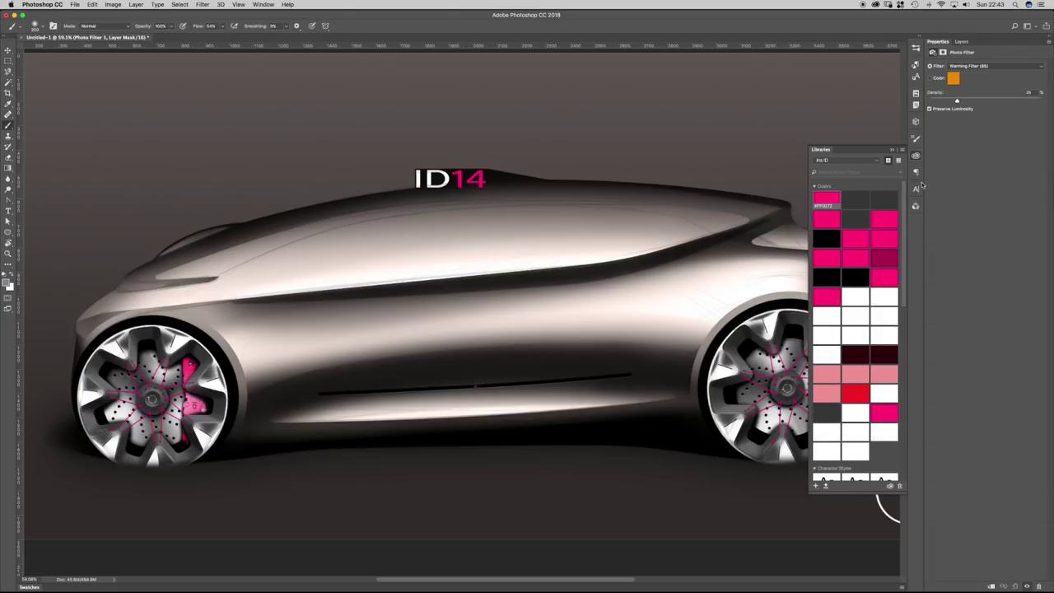
click(953, 79)
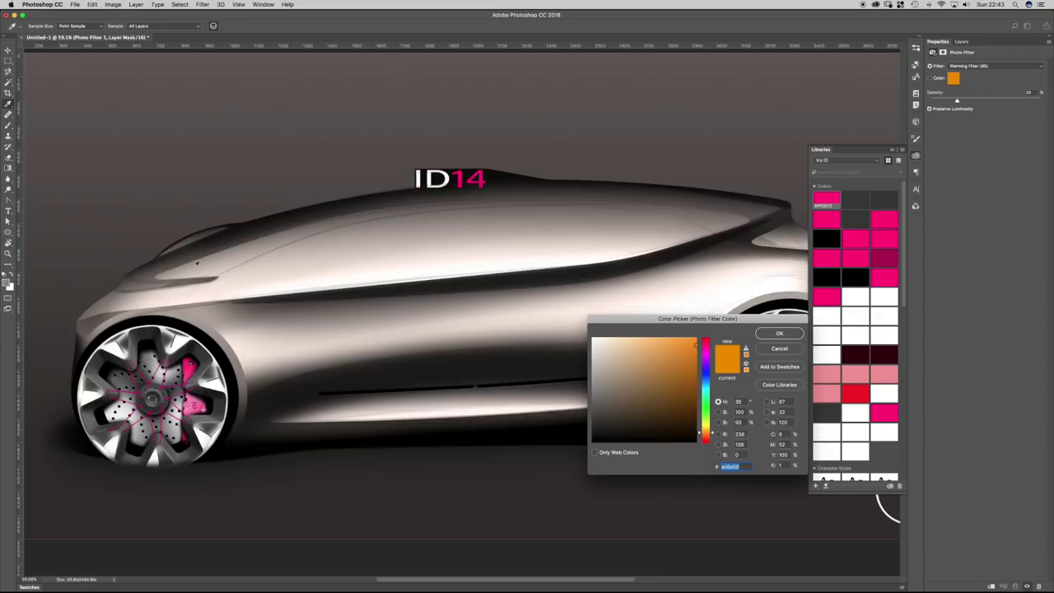
key(Return)
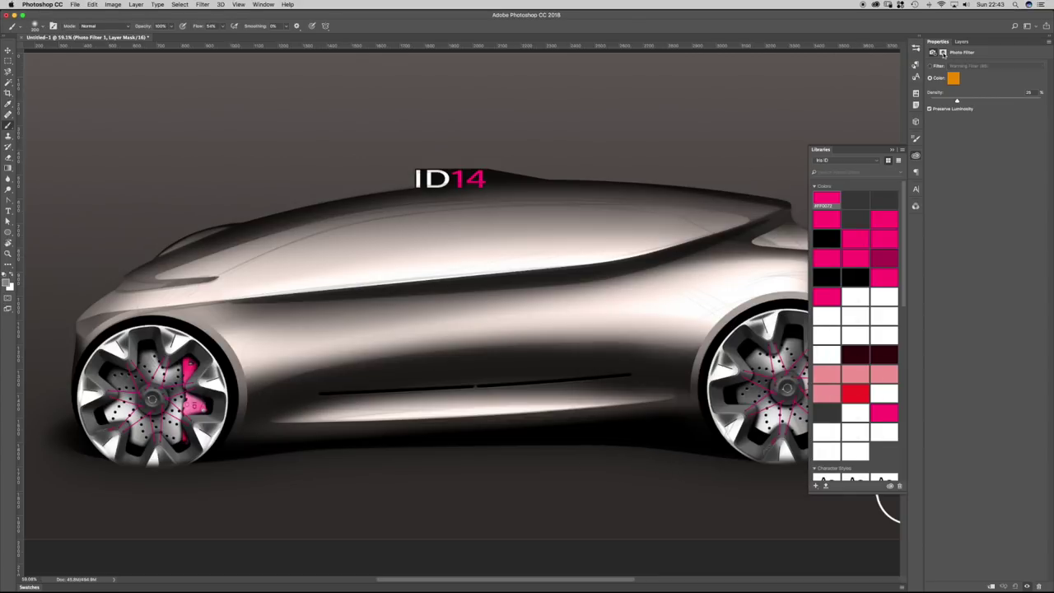
click(943, 52)
click(961, 41)
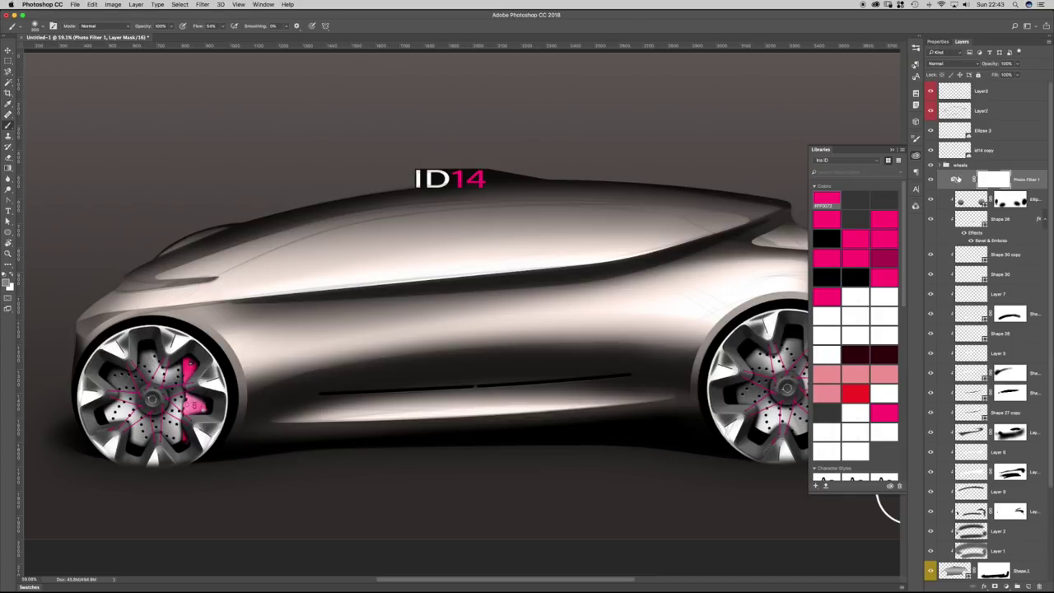
key(Delete)
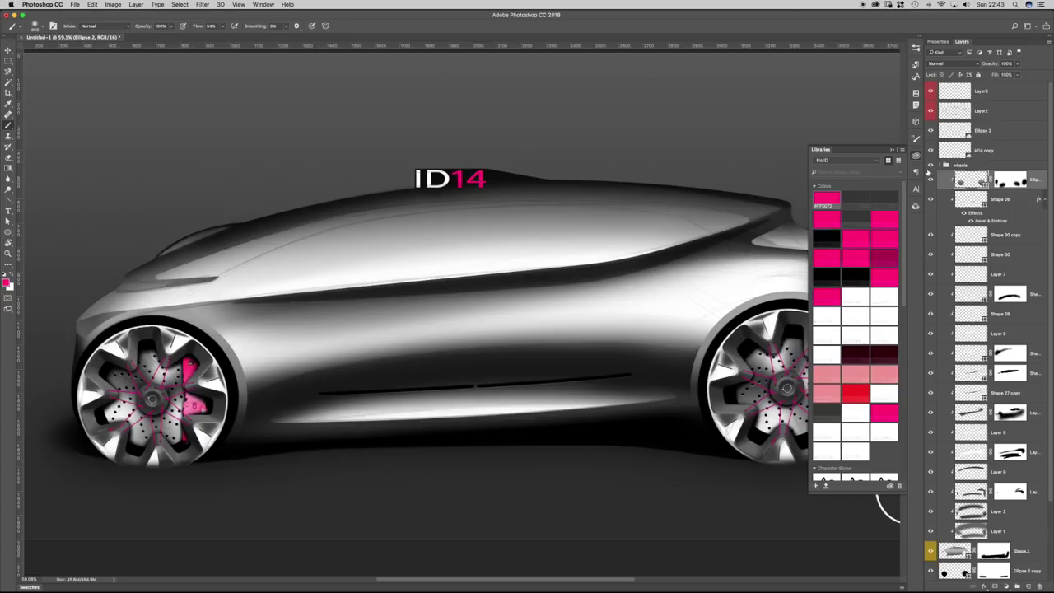
Add a Photo Filter adjustment above the uppermost clipped car layer with a custom bright pink colour and turn off Preserve Luminosity.
click(1007, 586)
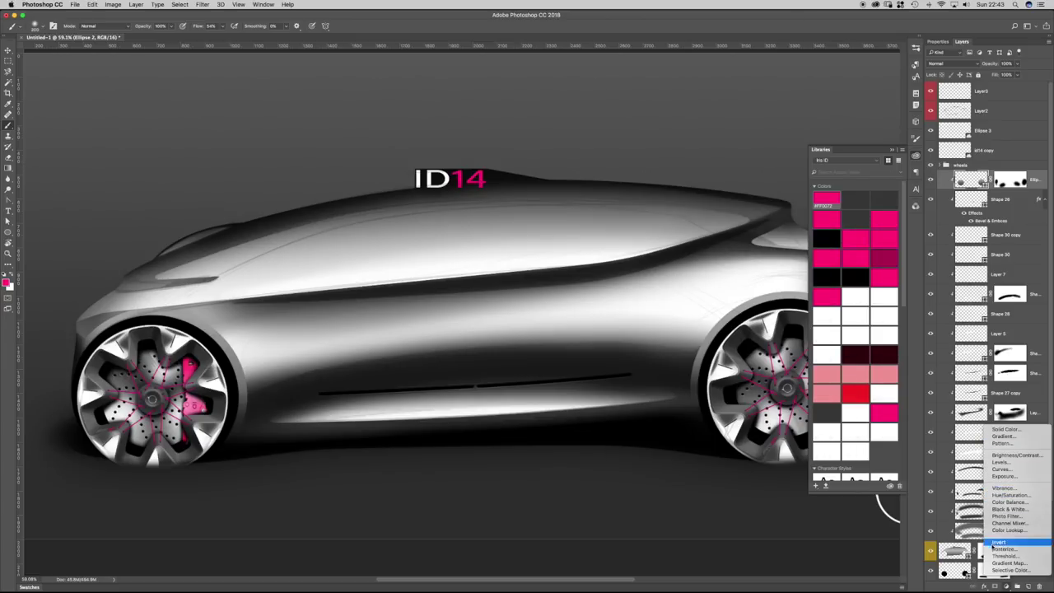
click(998, 516)
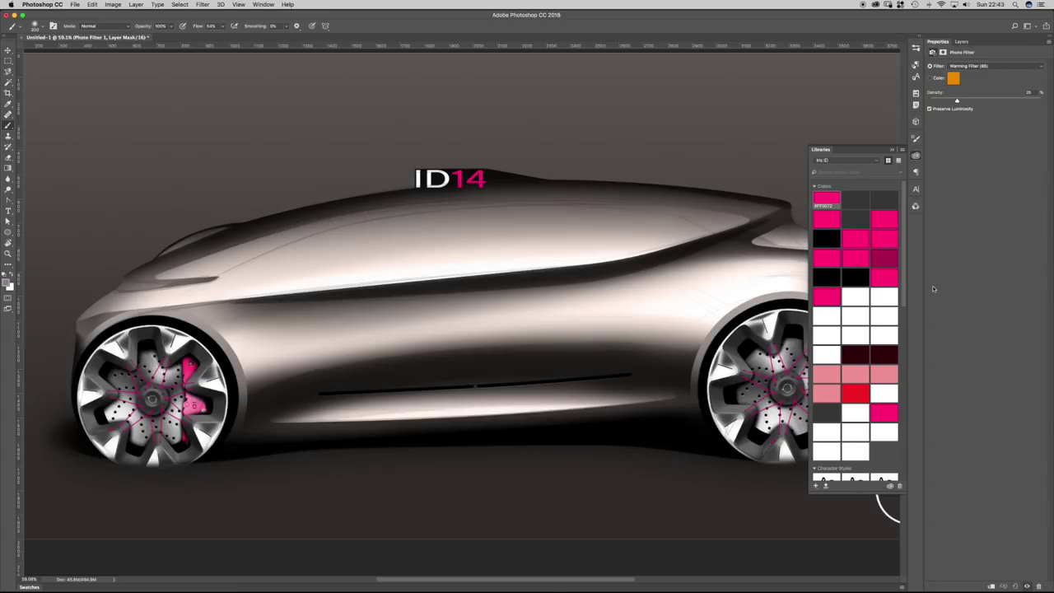
click(940, 78)
click(952, 78)
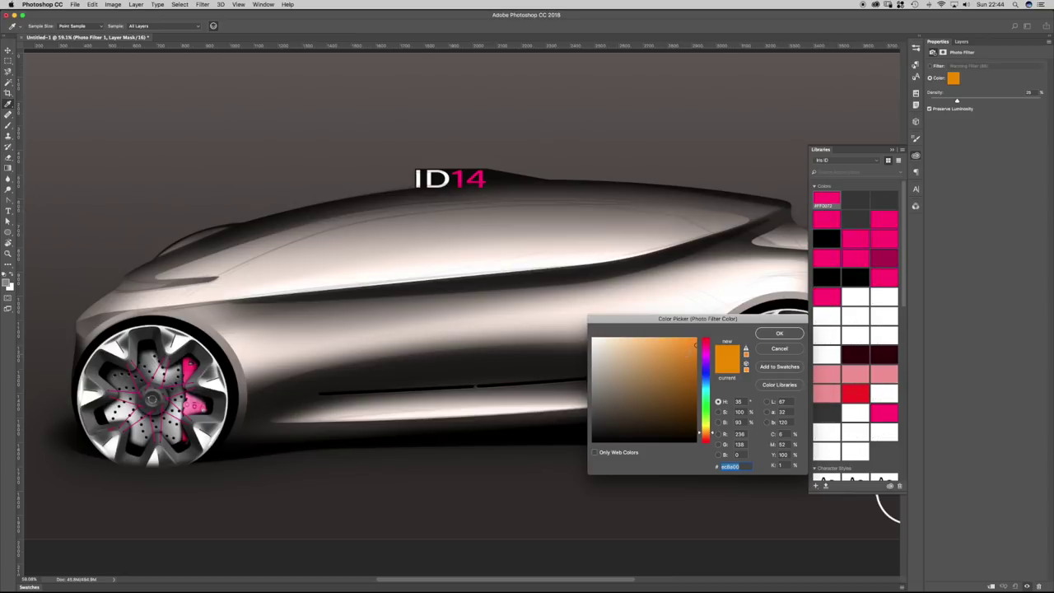
click(707, 349)
drag(692, 344, 698, 336)
key(Return)
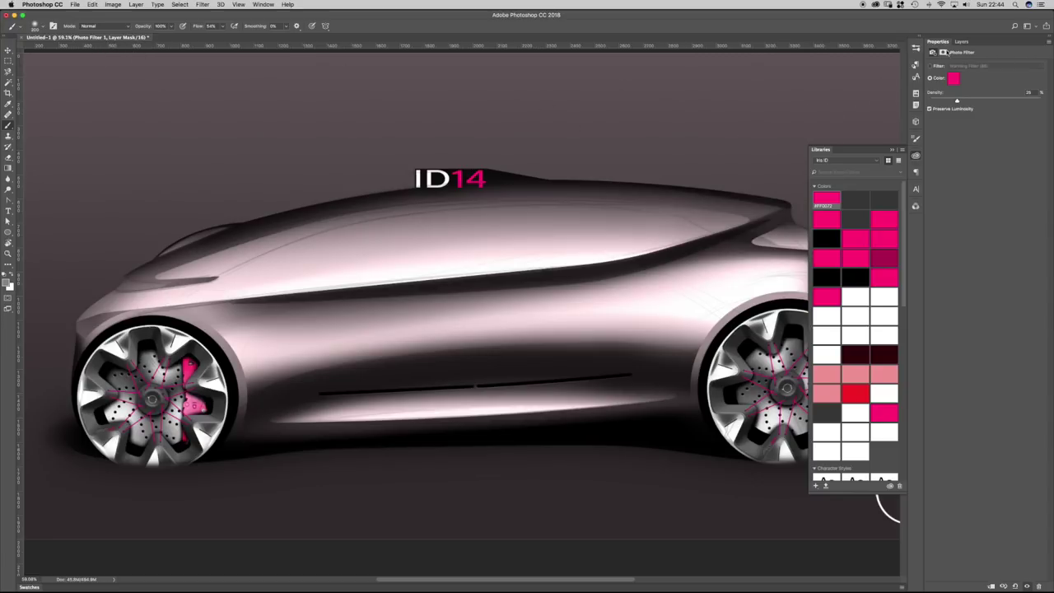
click(930, 110)
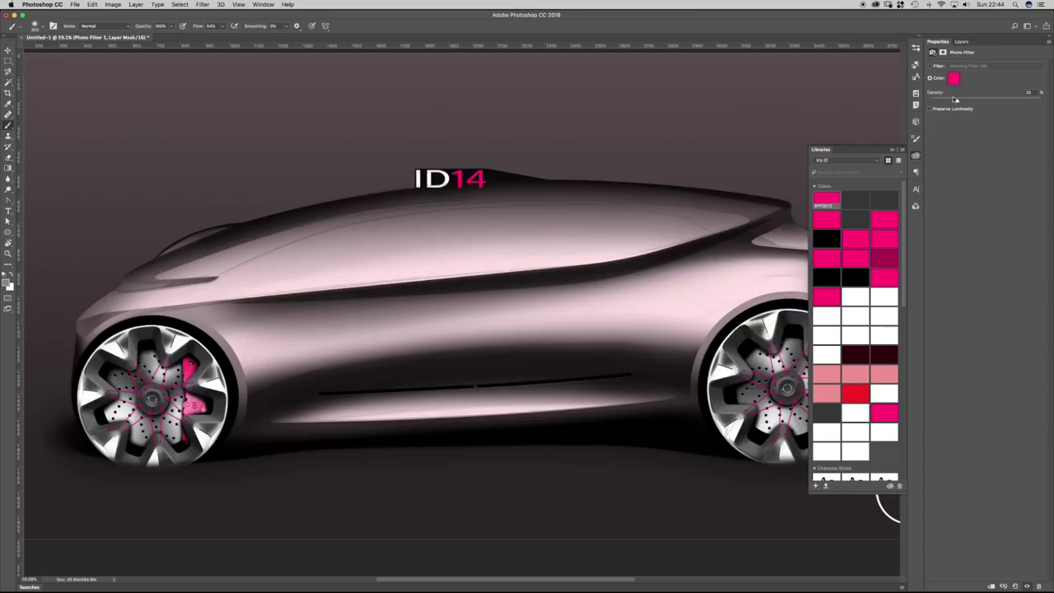
Clip the Photo Filter 1 adjustment to the car body layers, close the libraries and compare the car with and without the tint.
click(962, 42)
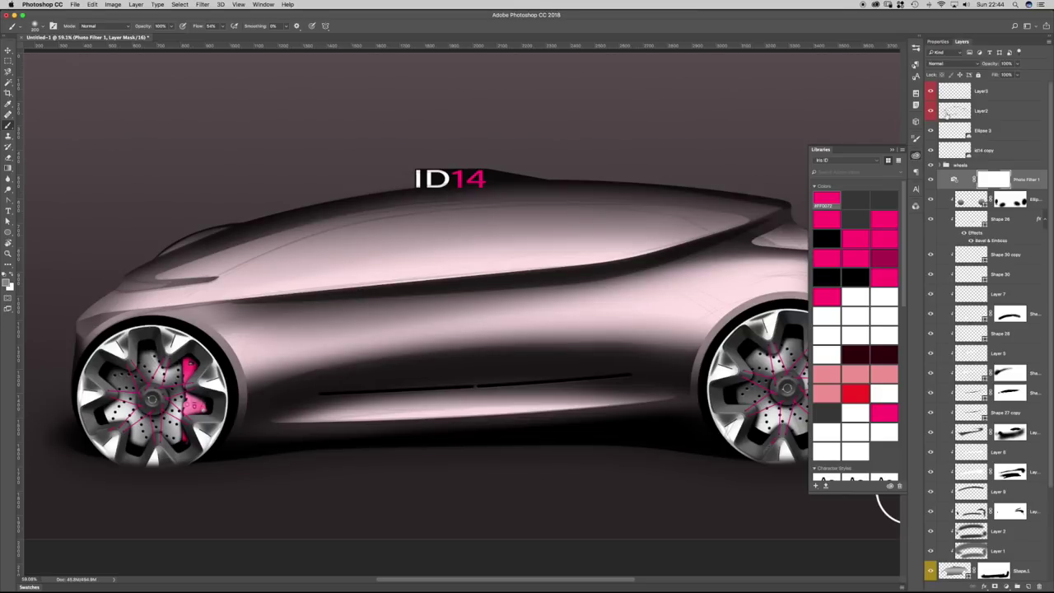
right_click(946, 180)
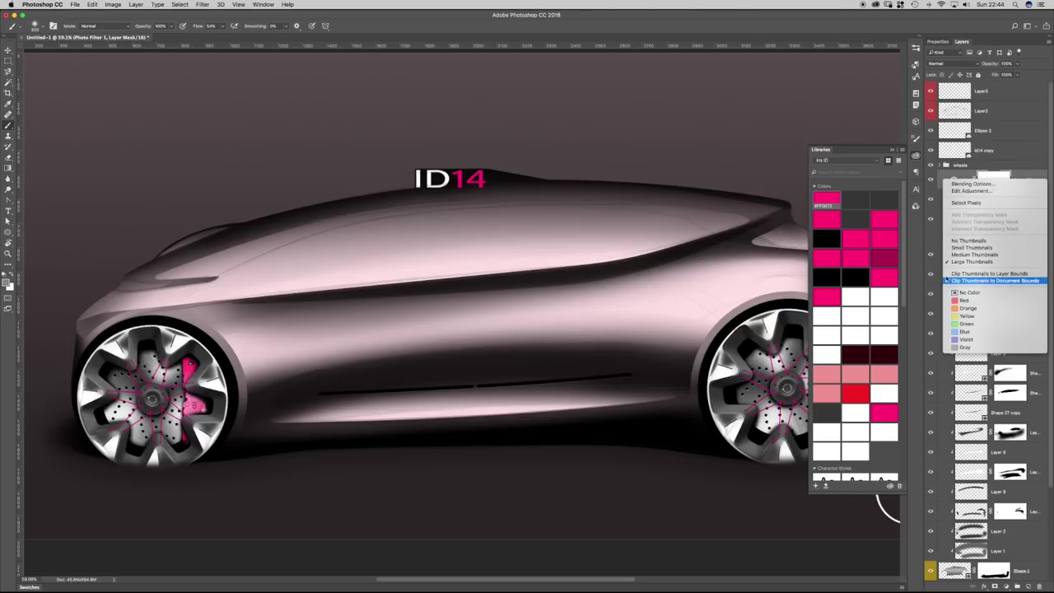
right_click(1031, 178)
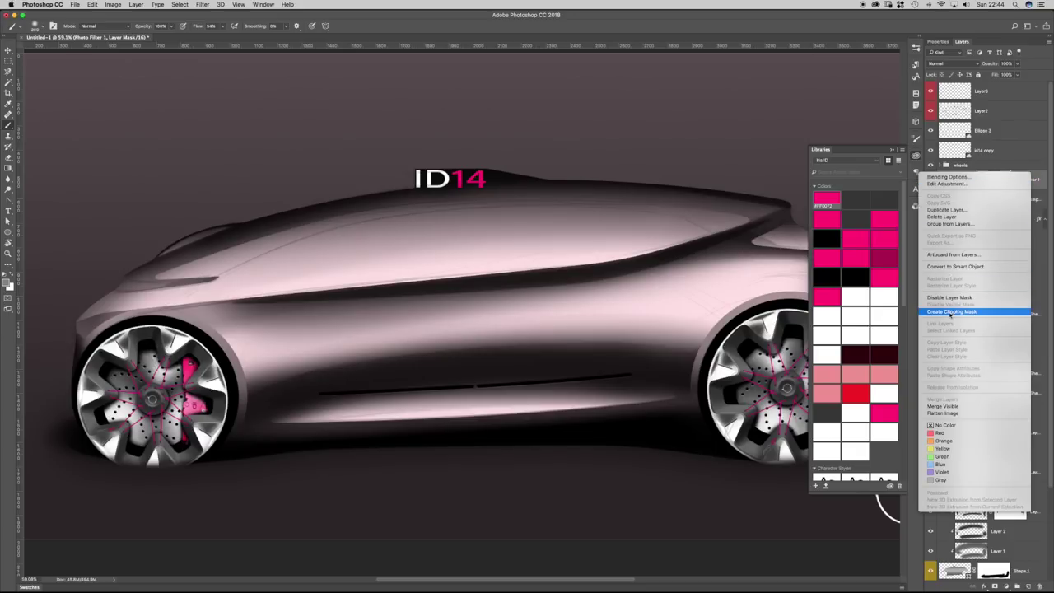
click(948, 312)
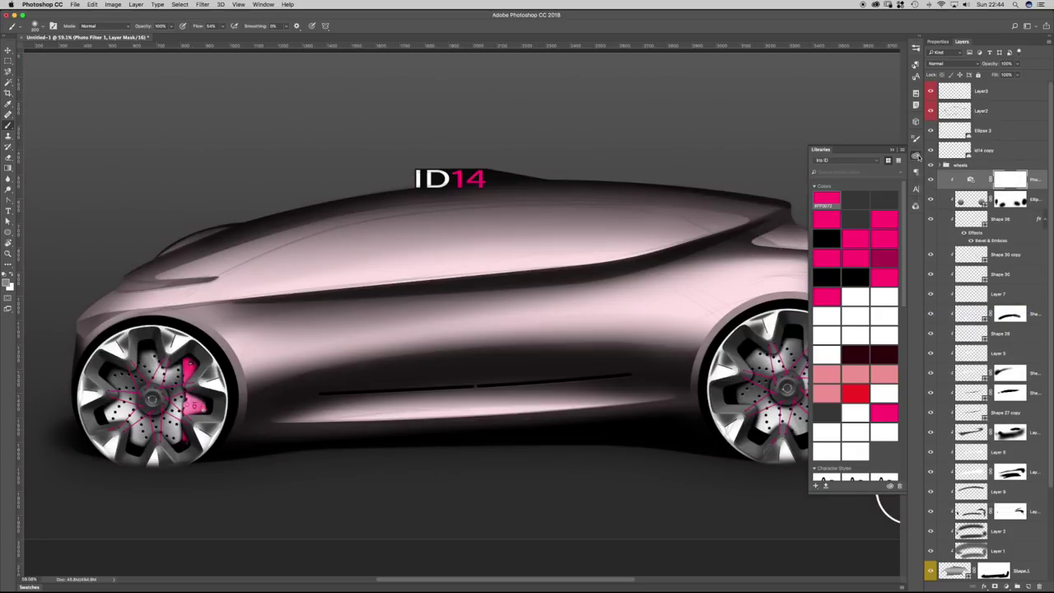
click(917, 155)
scroll(505, 256, down, 3)
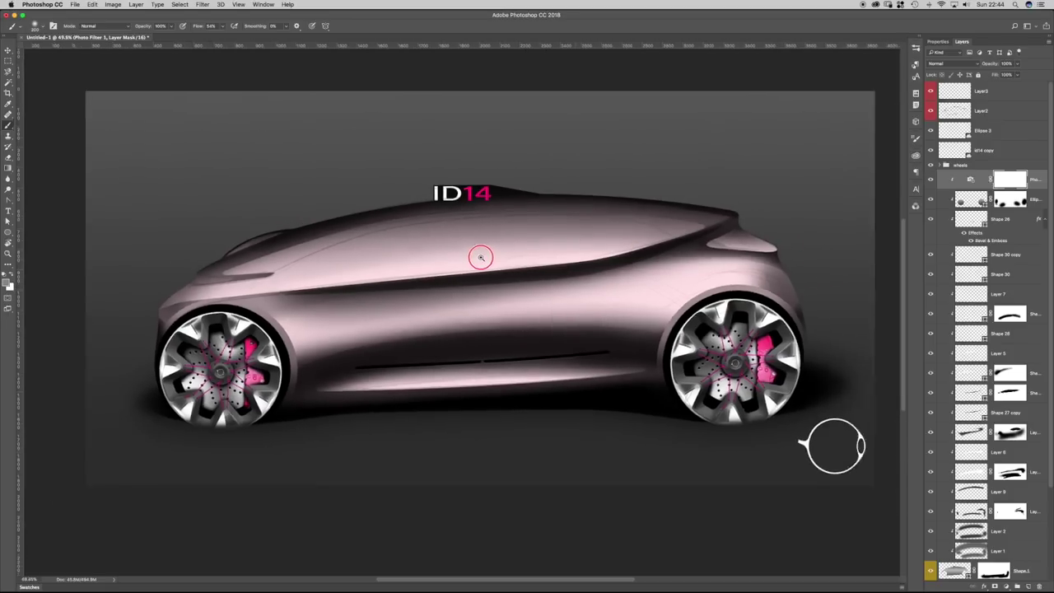
click(930, 180)
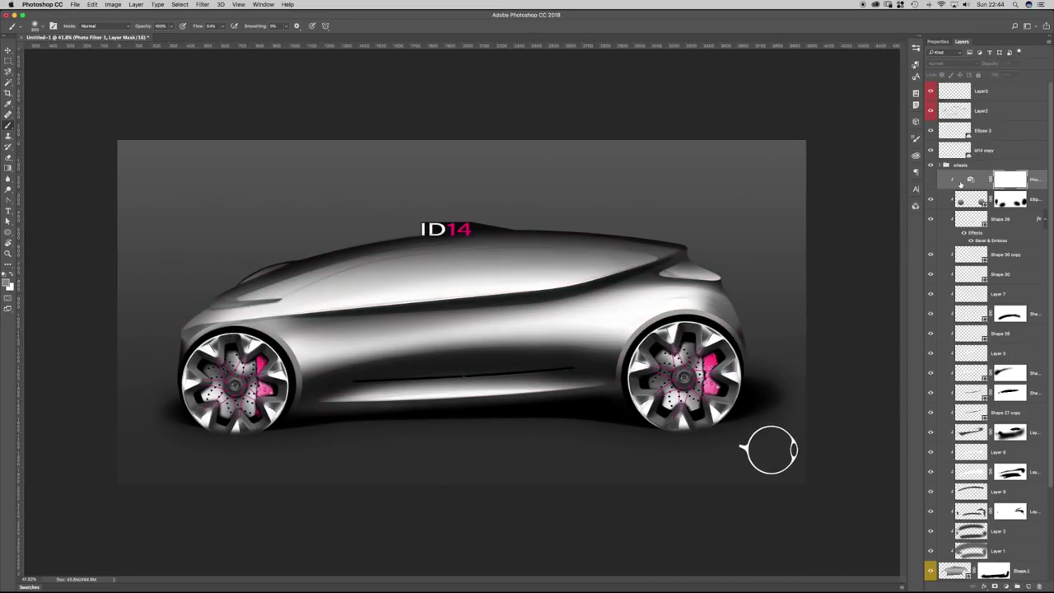
click(930, 179)
Move the Photo Filter 1 adjustment directly below the Shape 1 body layer and hide it.
drag(962, 182, 953, 476)
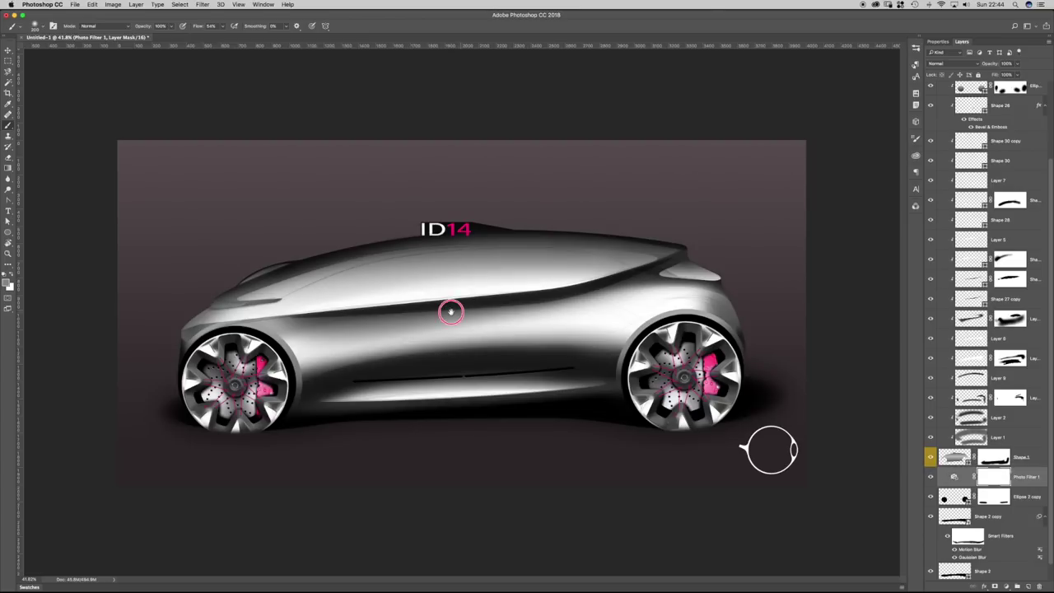
scroll(449, 308, up, 1)
click(931, 477)
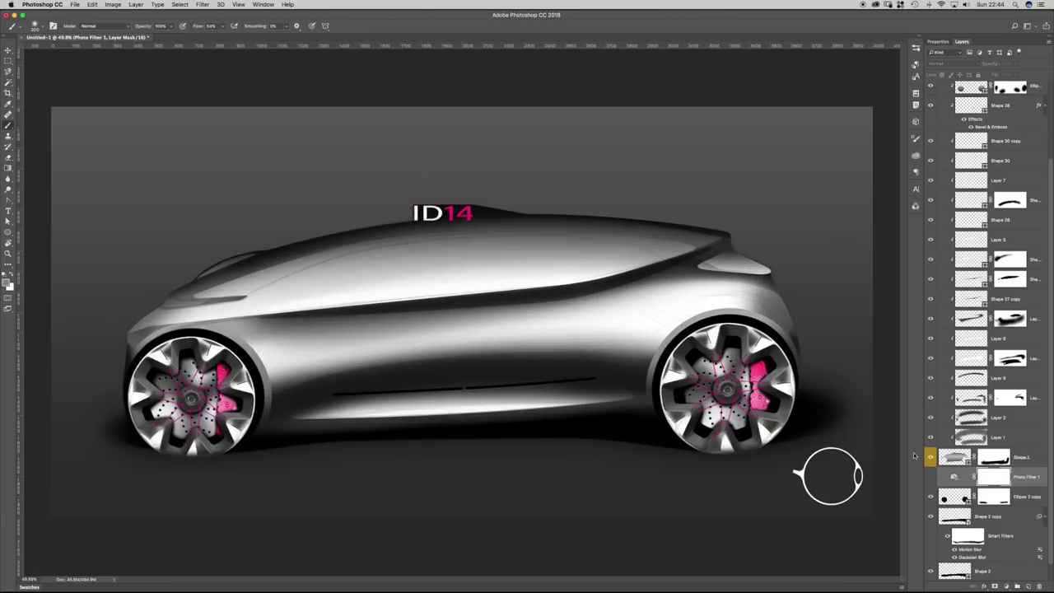
scroll(453, 312, down, 1)
scroll(453, 312, up, 2)
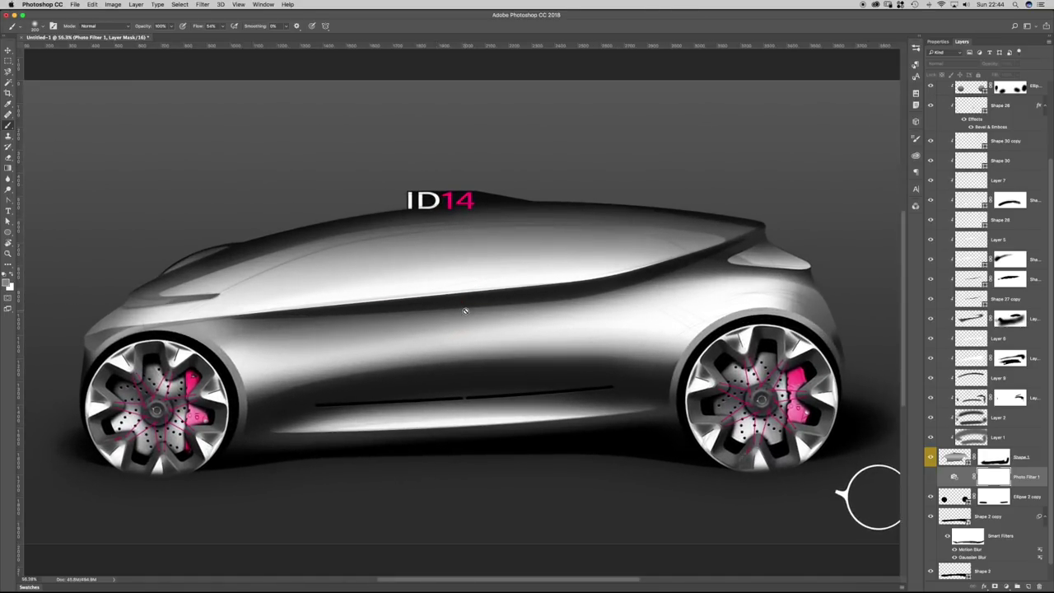
Duplicate the Shape 1 body layer and convert the copy to a smart object.
click(962, 457)
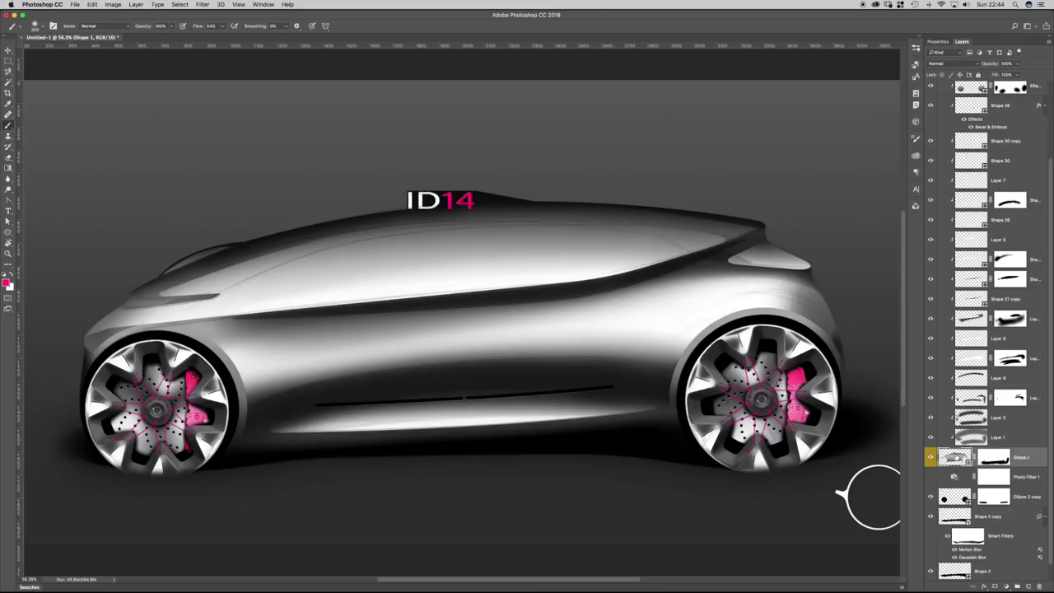
key(ctrl+j)
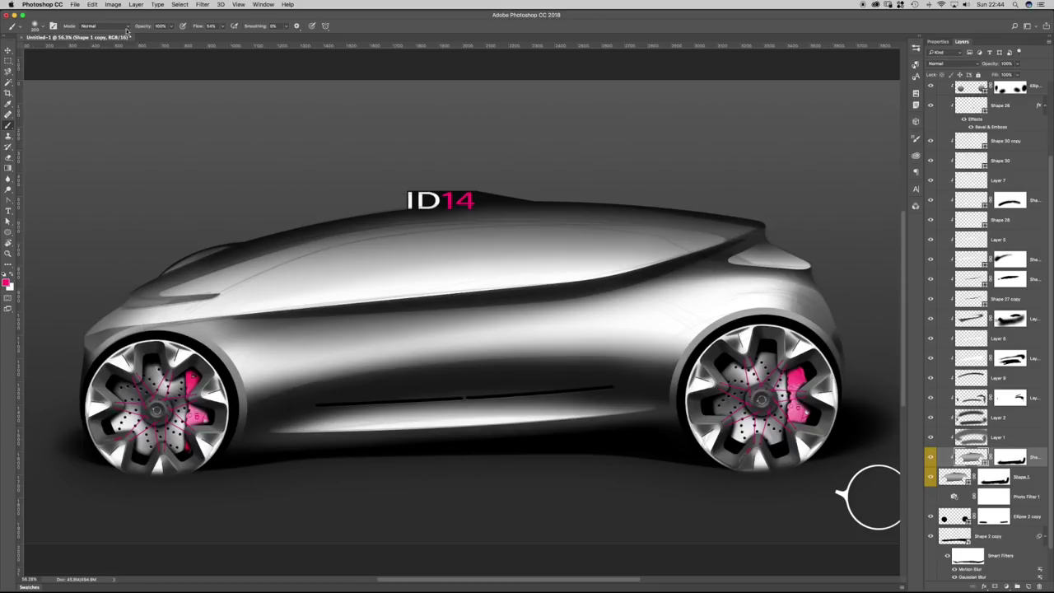
click(203, 5)
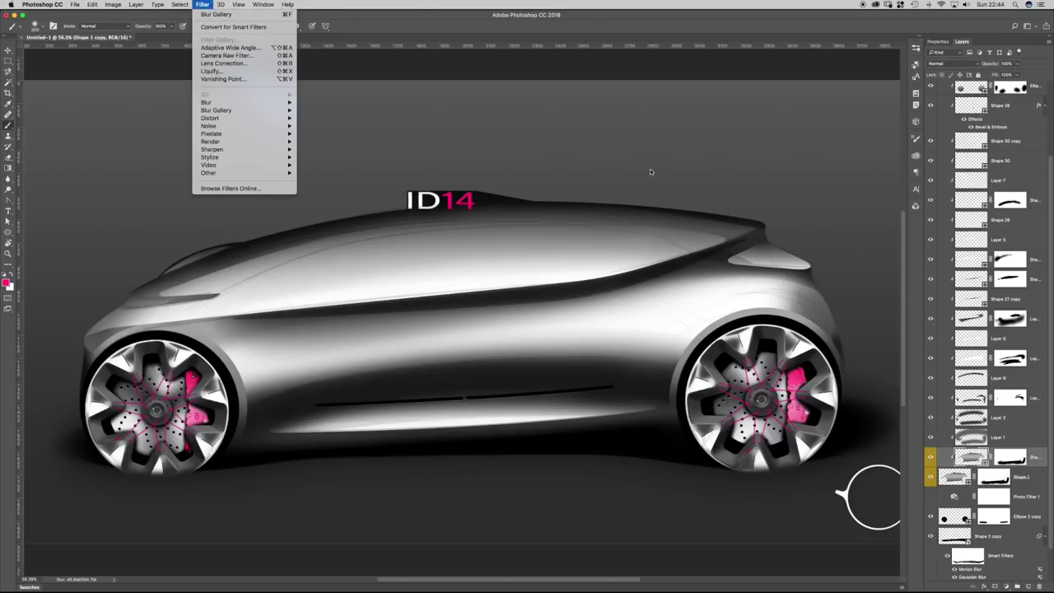
key(super+shift+slash)
click(1004, 465)
right_click(1005, 466)
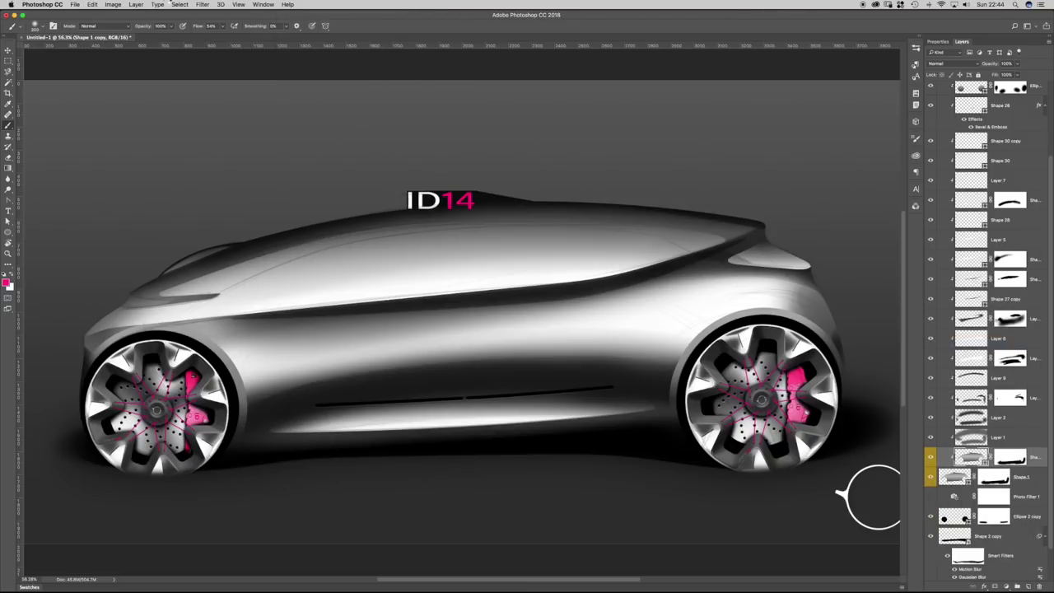
Apply monochromatic Gaussian Add Noise of about 49.5% to the Shape 1 copy layer.
click(203, 4)
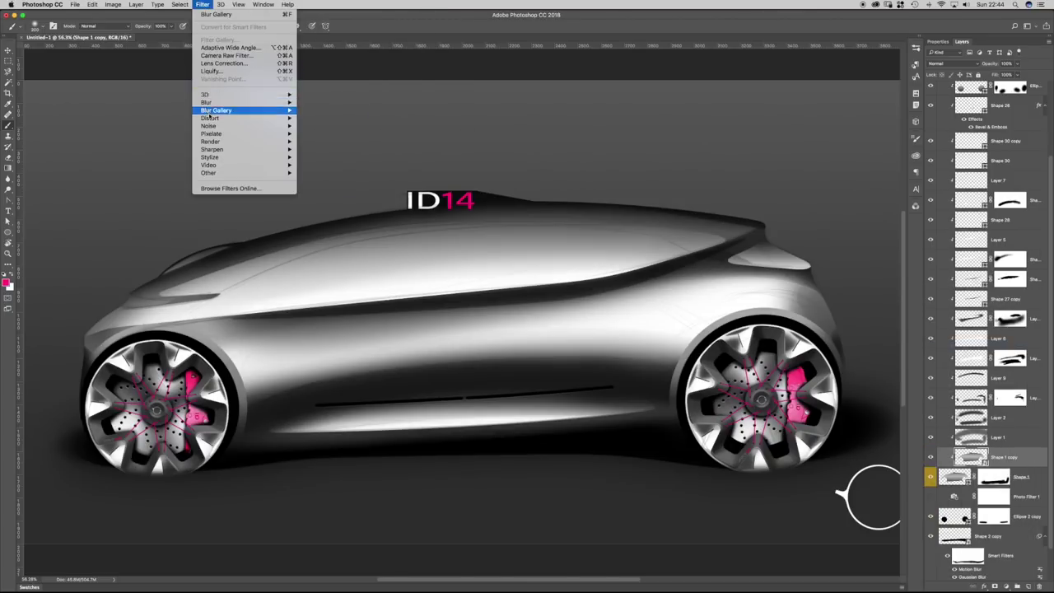
mouse_move(209, 125)
click(325, 128)
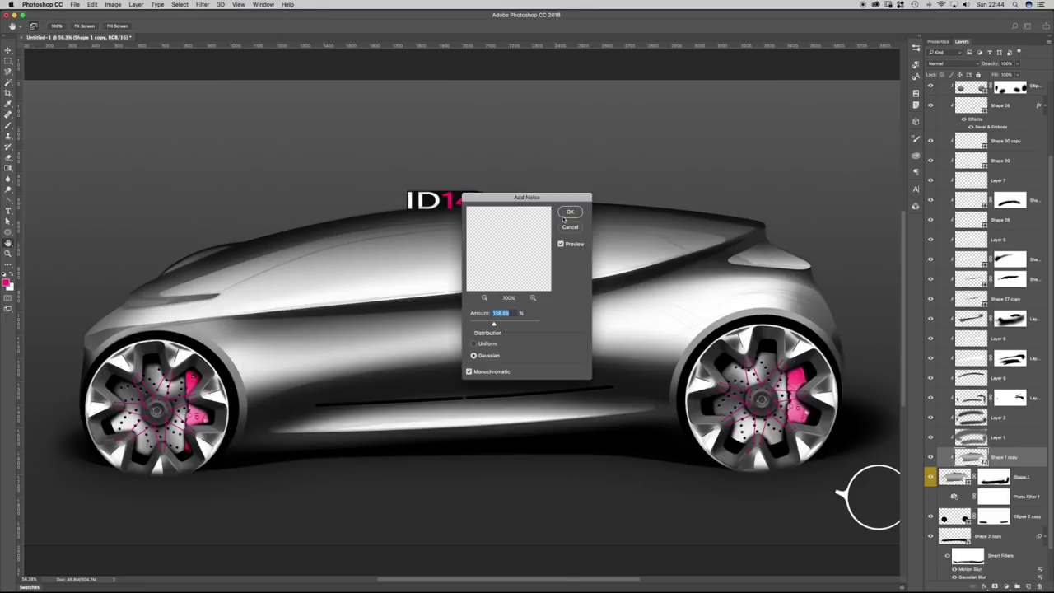
drag(494, 324, 479, 325)
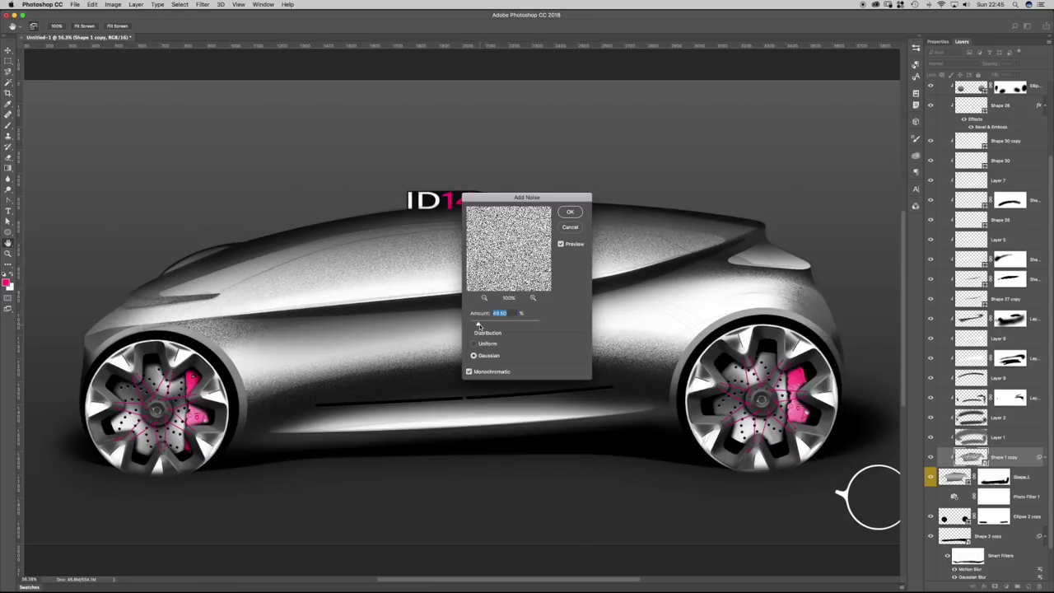
key(Return)
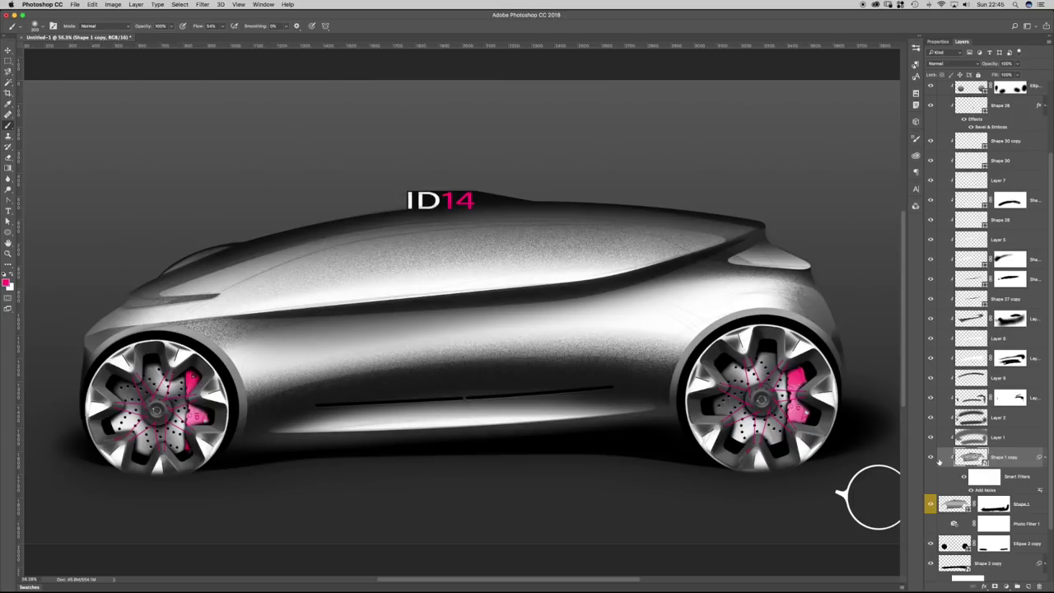
Set the Shape 1 copy layer to Overlay and move it above the clipped Ellipse layer, directly below the wheels group.
click(962, 65)
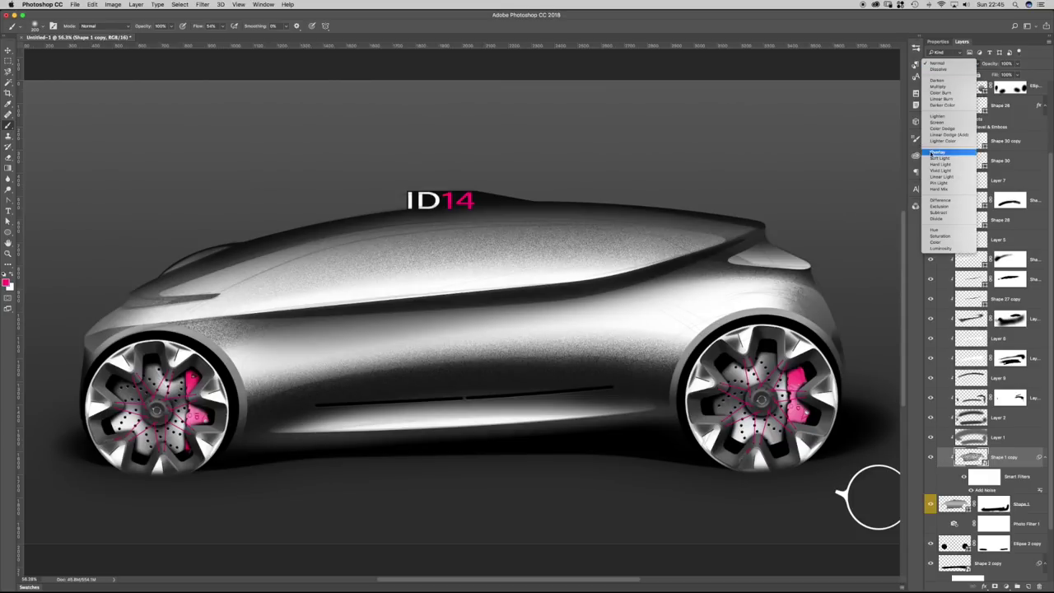
click(947, 153)
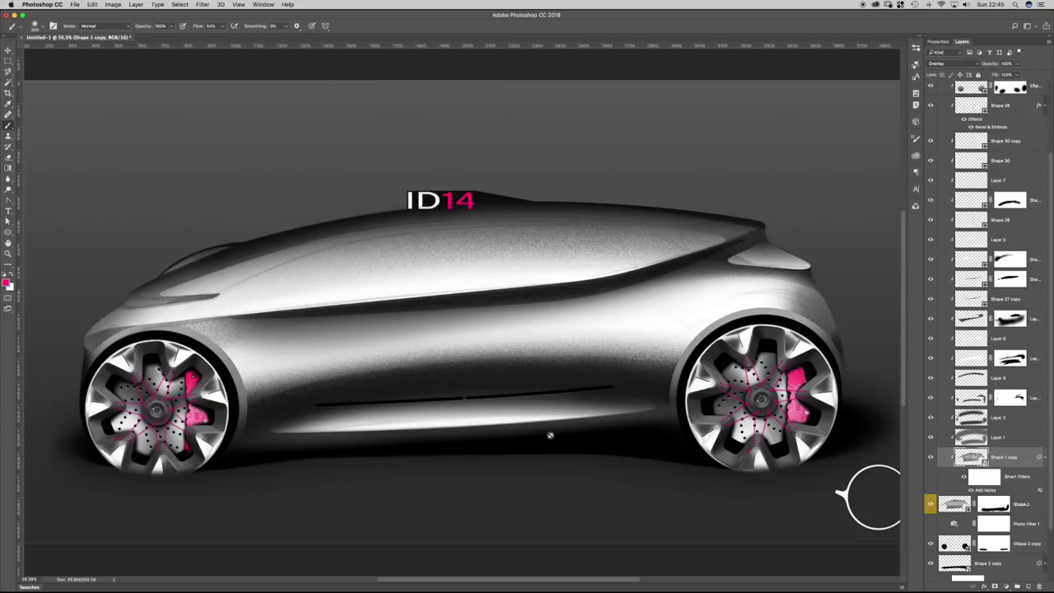
drag(971, 457, 947, 147)
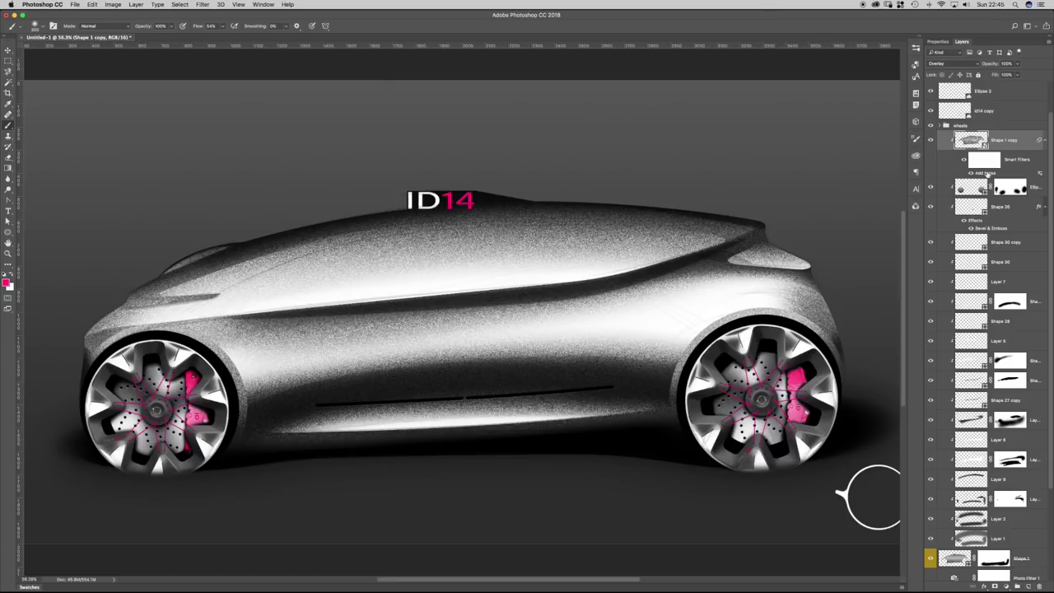
Reopen the Add Noise smart filter on Shape 1 copy and lower its noise amount.
double_click(986, 174)
drag(477, 325, 472, 325)
click(572, 213)
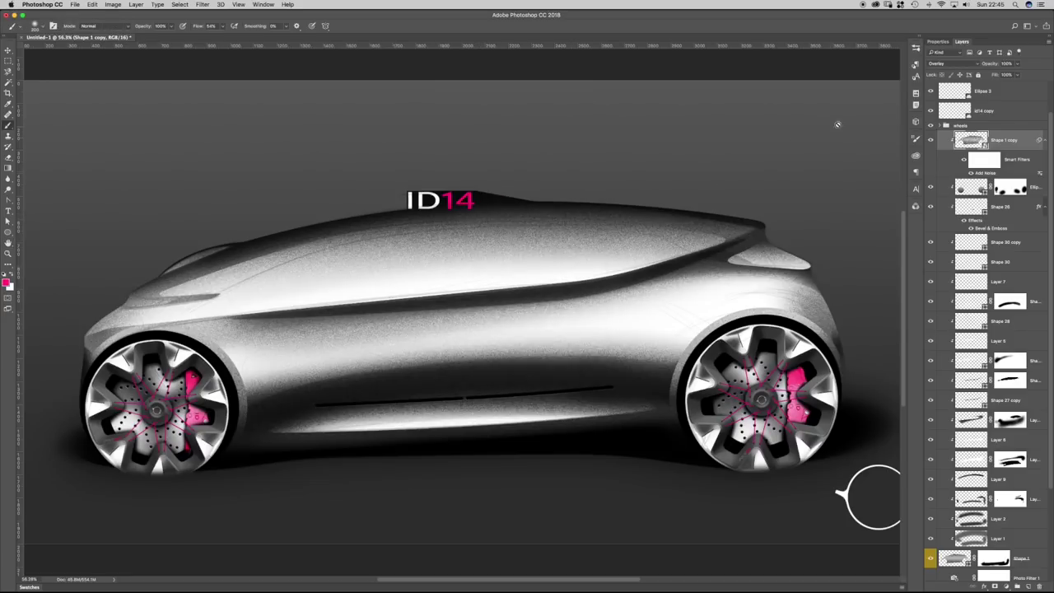
Try Color Dodge, Linear Dodge (Add) and other blend modes on the Shape 1 copy noise layer and settle on Soft Light.
key(v)
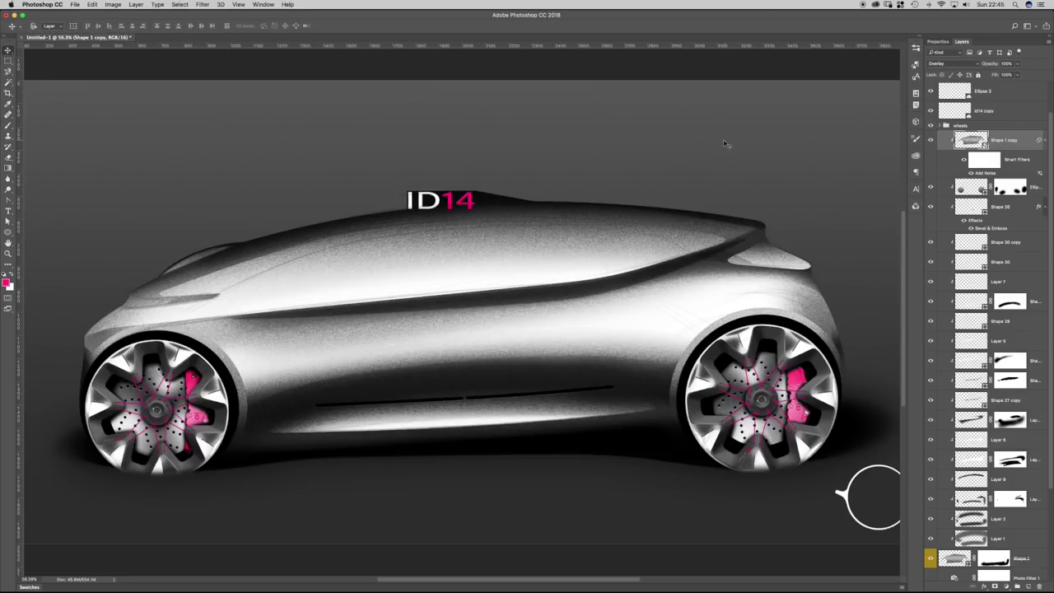
key(shift+alt+w)
key(shift+alt+d)
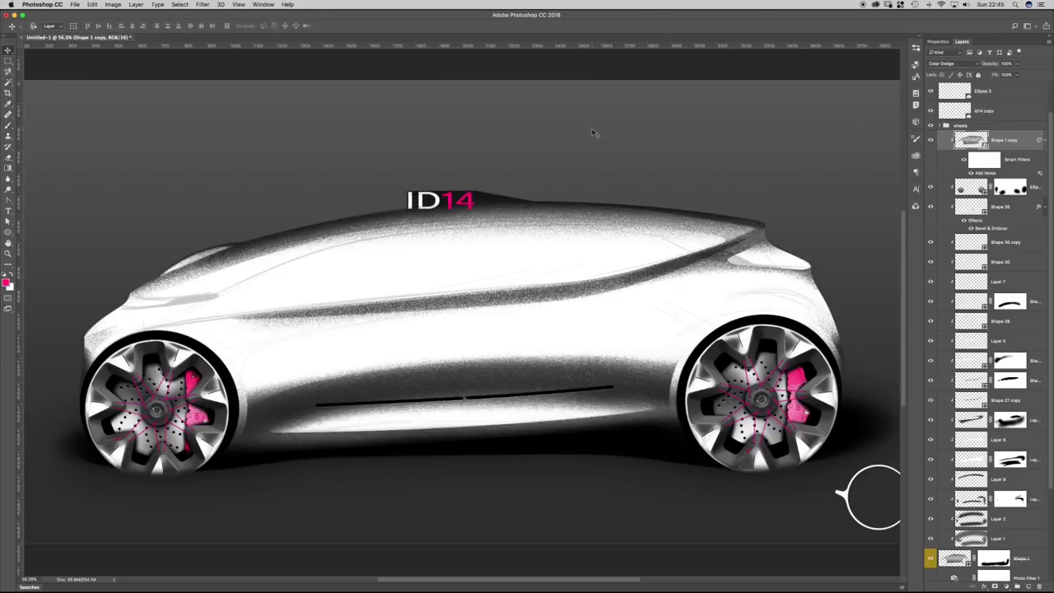
key(shift+alt+s)
key(shift+alt+d)
key(shift+plus)
key(shift+plus)
key(shift+plus)
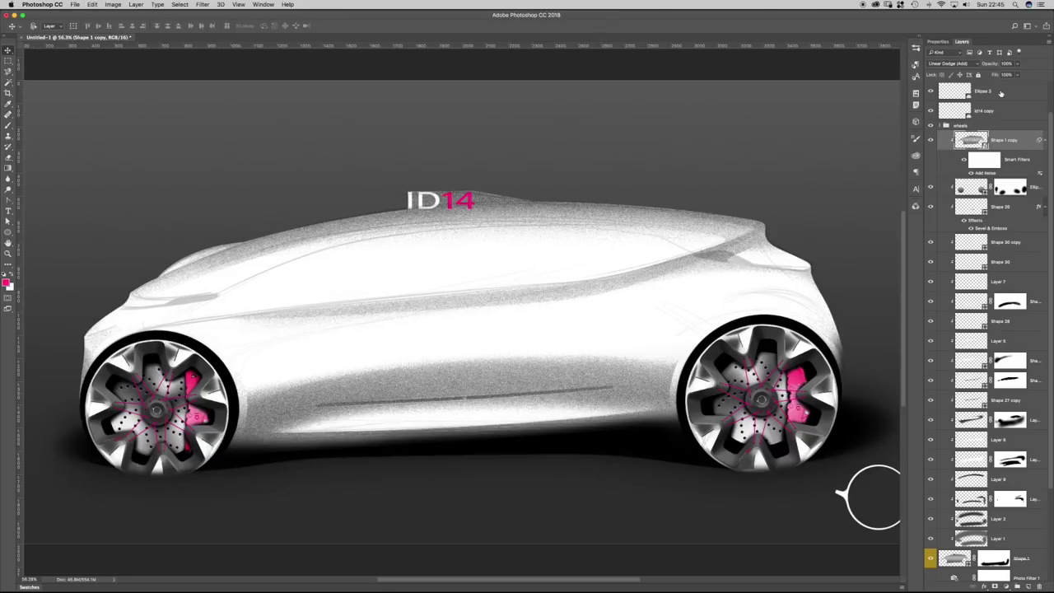
key(shift+plus)
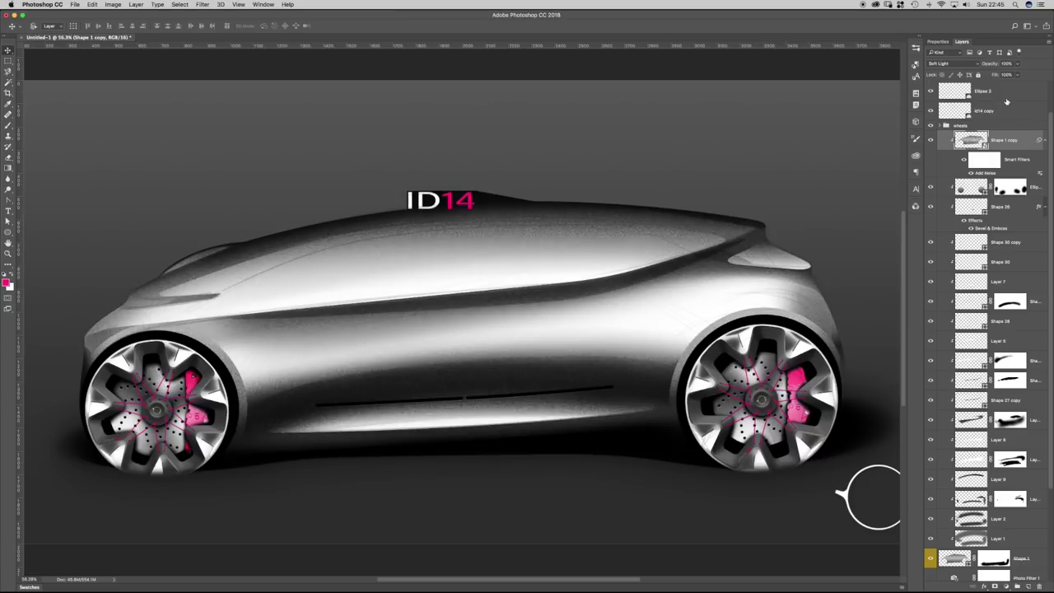
key(shift+minus)
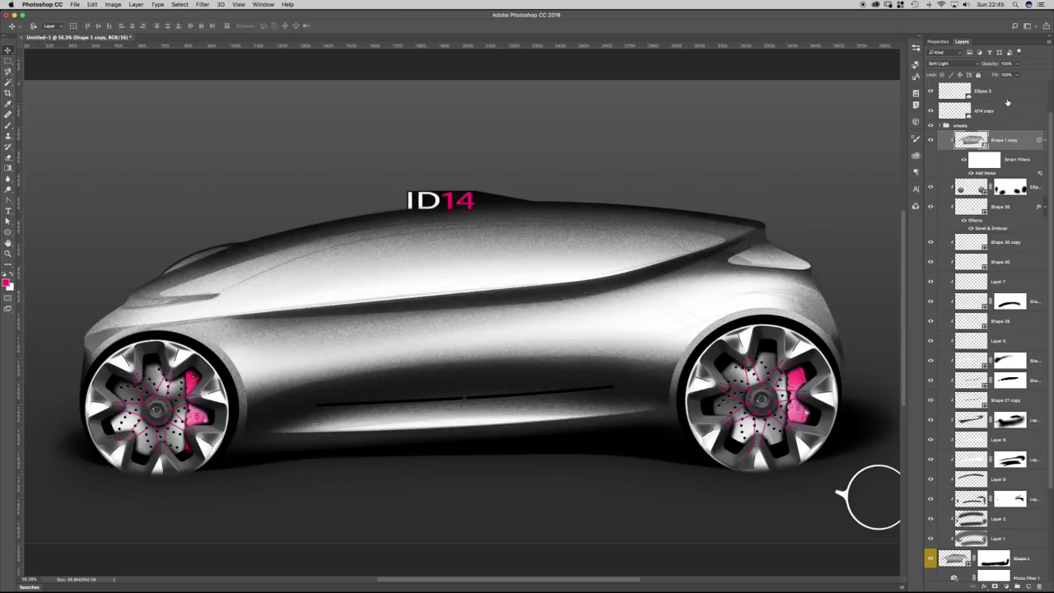
key(shift+plus)
Reduce the Shape 1 copy noise layer's opacity to about 10% while checking the grain on the body.
click(1018, 63)
drag(1018, 73, 982, 75)
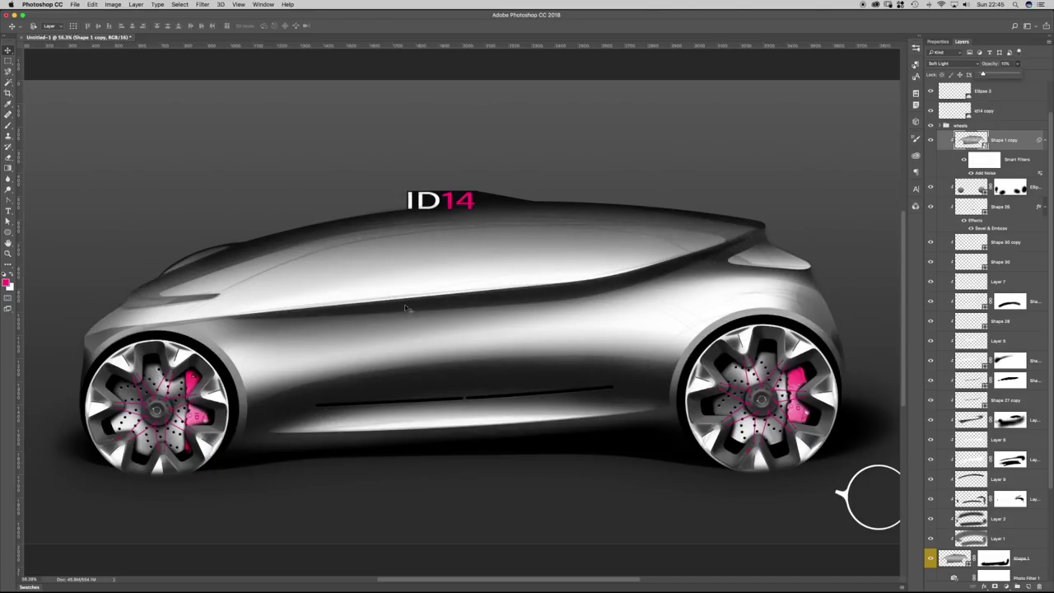
drag(982, 75, 984, 74)
scroll(332, 381, up, 5)
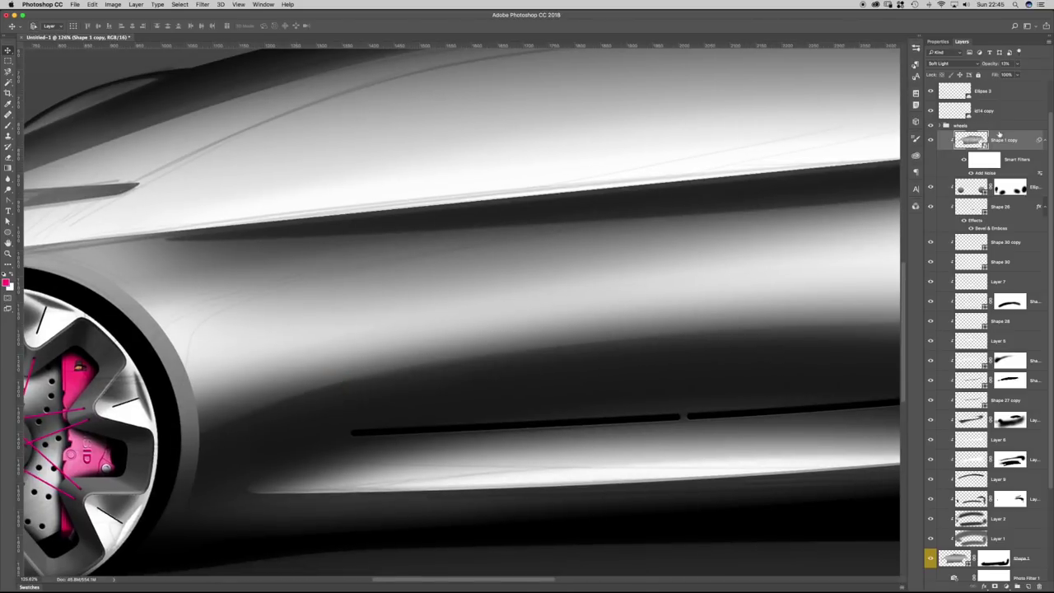
click(1017, 74)
scroll(610, 271, down, 5)
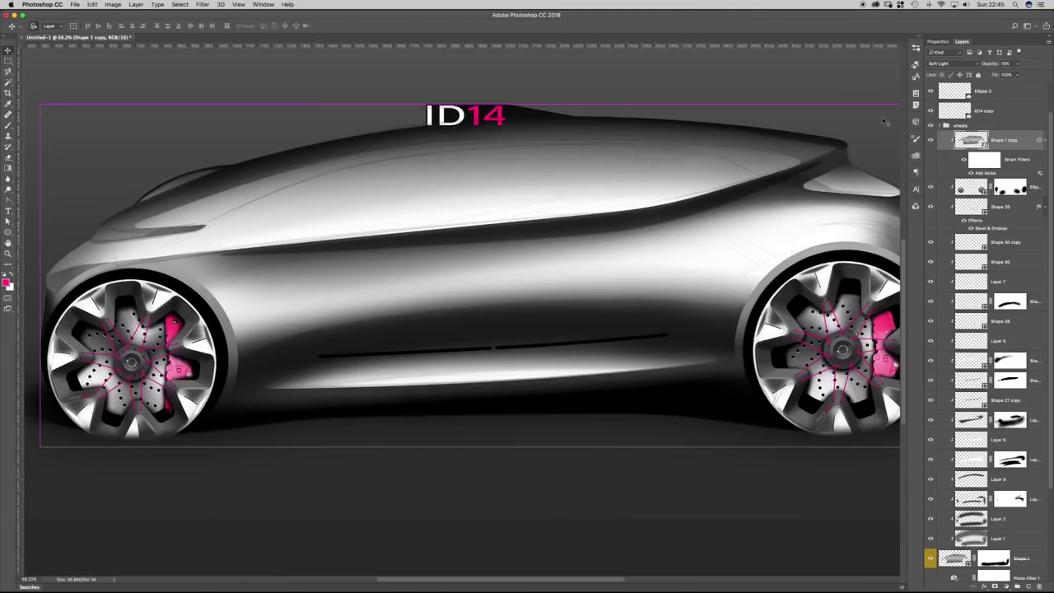
Draw an open Pen path for the door shut line from the front wheel arch, along the roof, and down behind the door to the sill.
key(p)
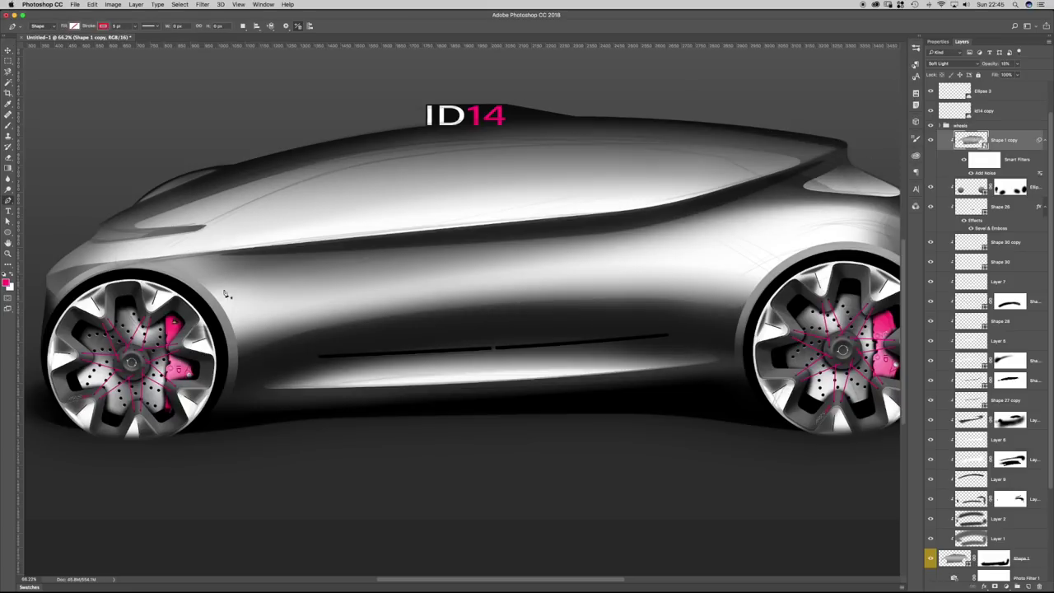
click(141, 270)
click(206, 225)
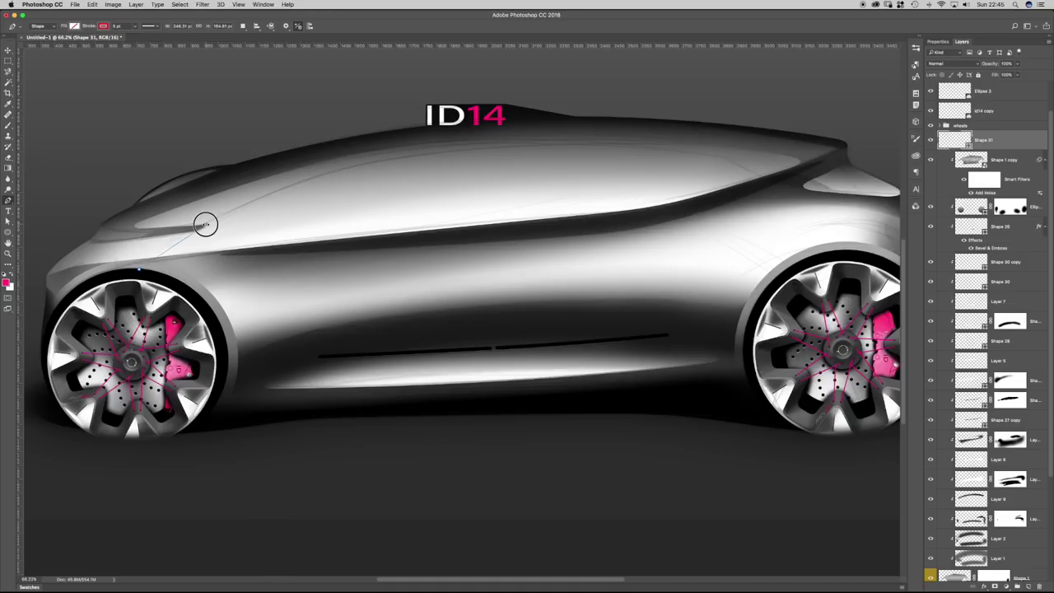
click(401, 156)
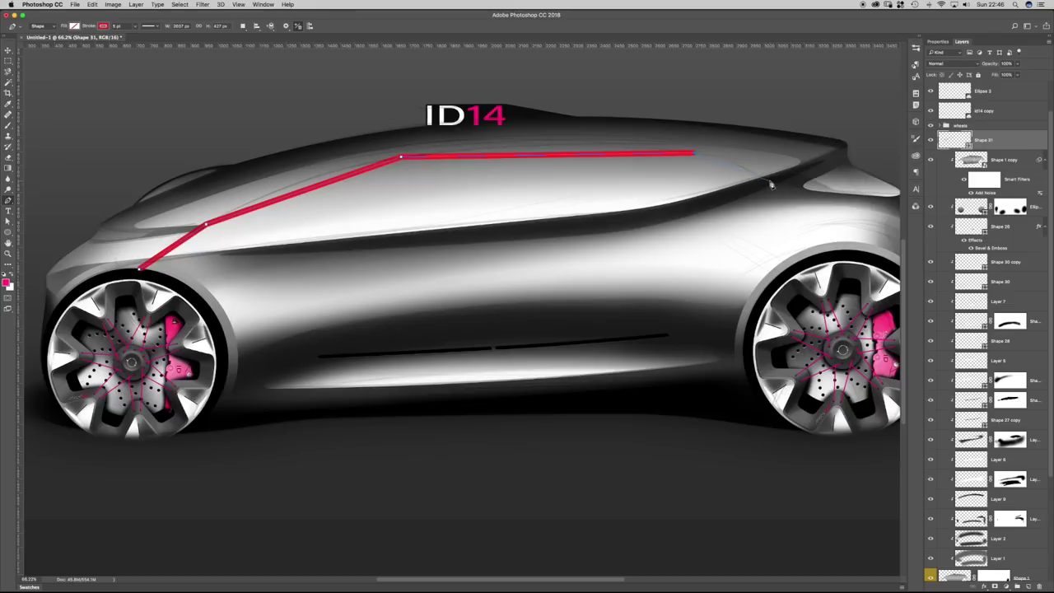
click(740, 167)
click(771, 185)
click(729, 277)
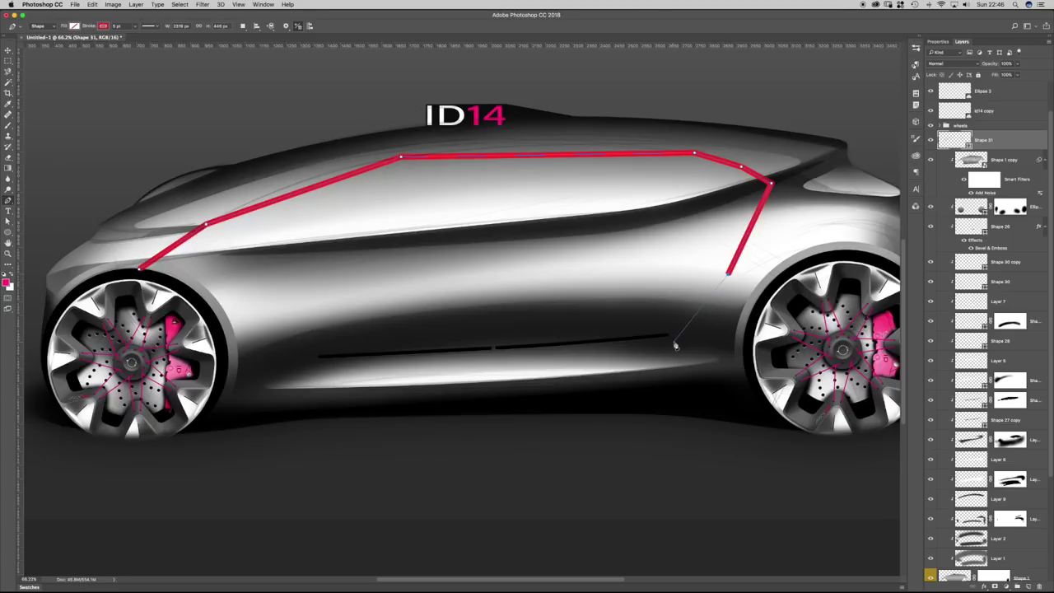
click(672, 350)
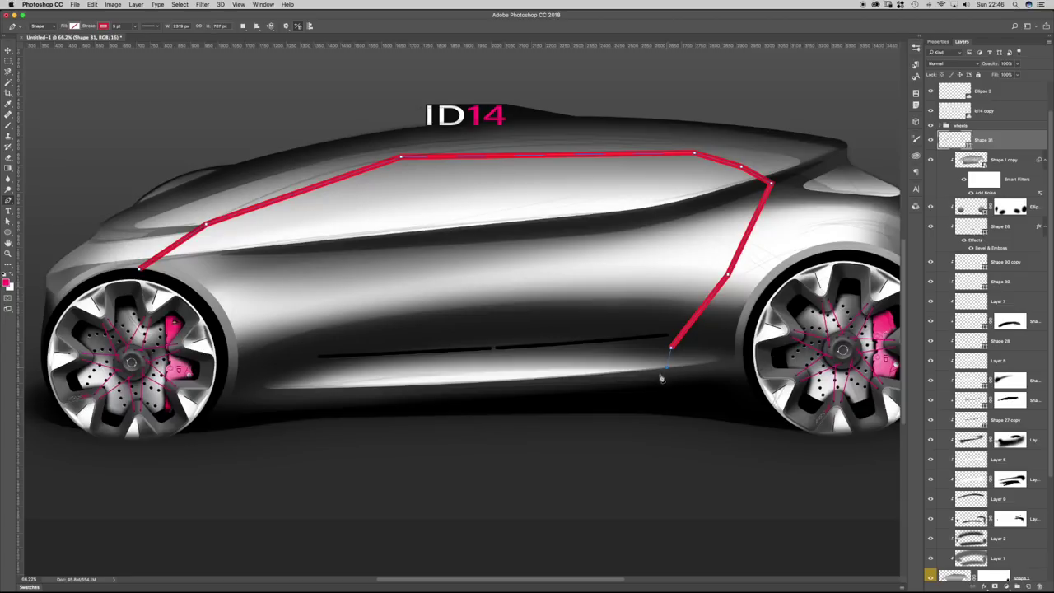
Change the door line's stroke to black and set its width to 0.5 px.
key(a)
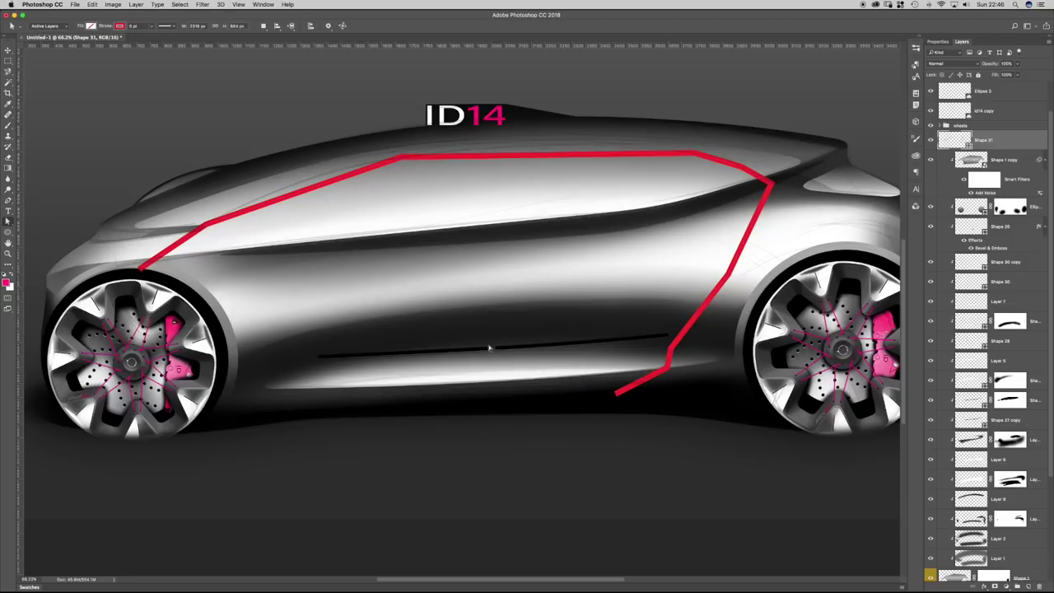
click(119, 26)
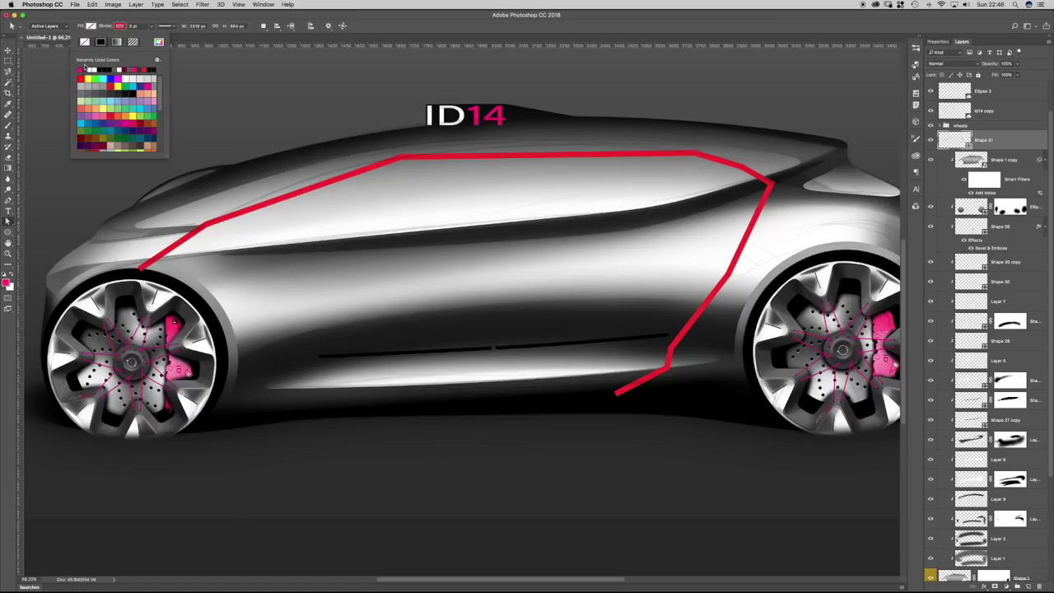
click(158, 44)
click(607, 425)
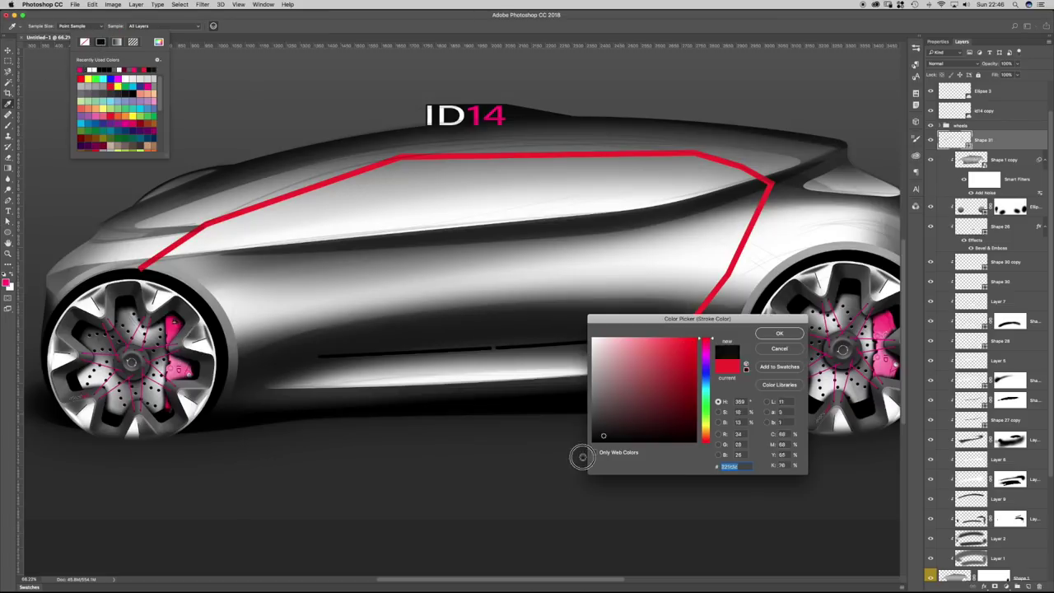
key(Return)
click(136, 27)
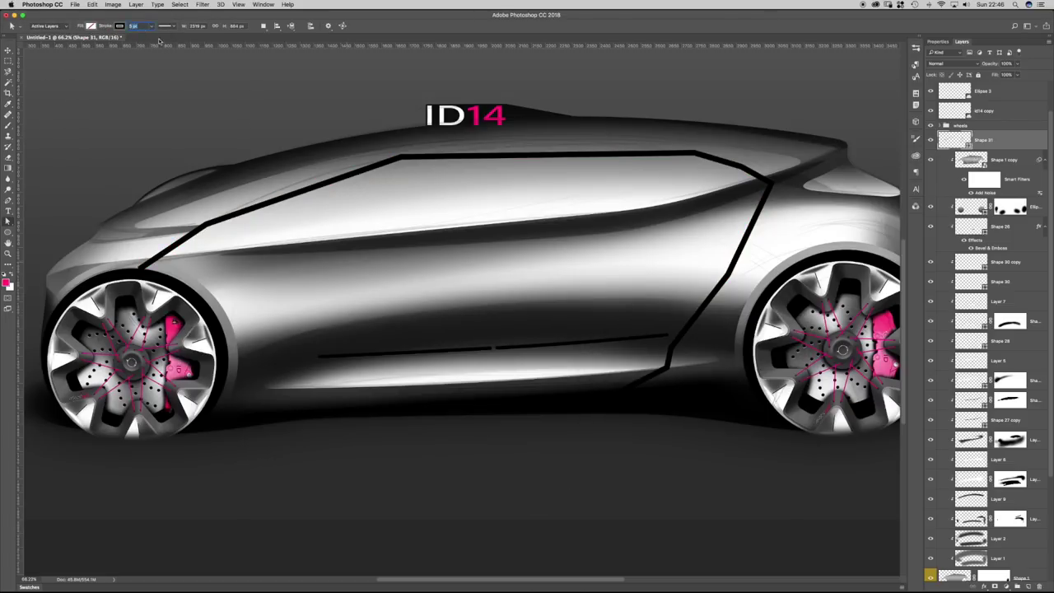
text(1)
key(Return)
click(129, 27)
text(.5)
key(Return)
Curve the door line's corner points along the windscreen, roof and rear edge with the Convert Point tool.
drag(155, 239, 216, 239)
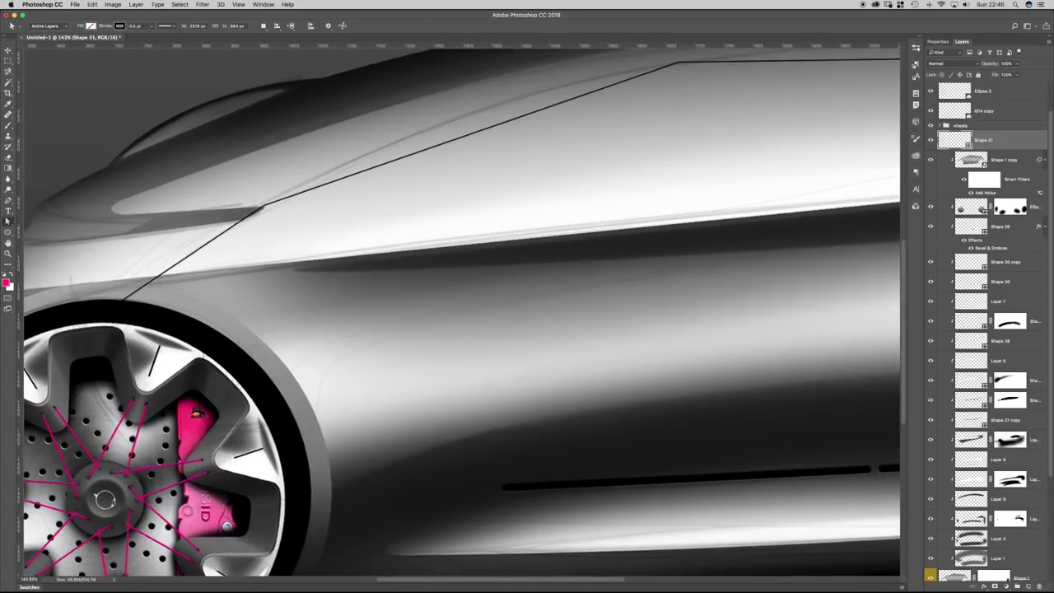
key(shift+p)
click(264, 205)
mouse_move(263, 206)
mouse_down()
mouse_move(335, 158)
mouse_move(152, 217)
mouse_up()
drag(500, 119, 584, 111)
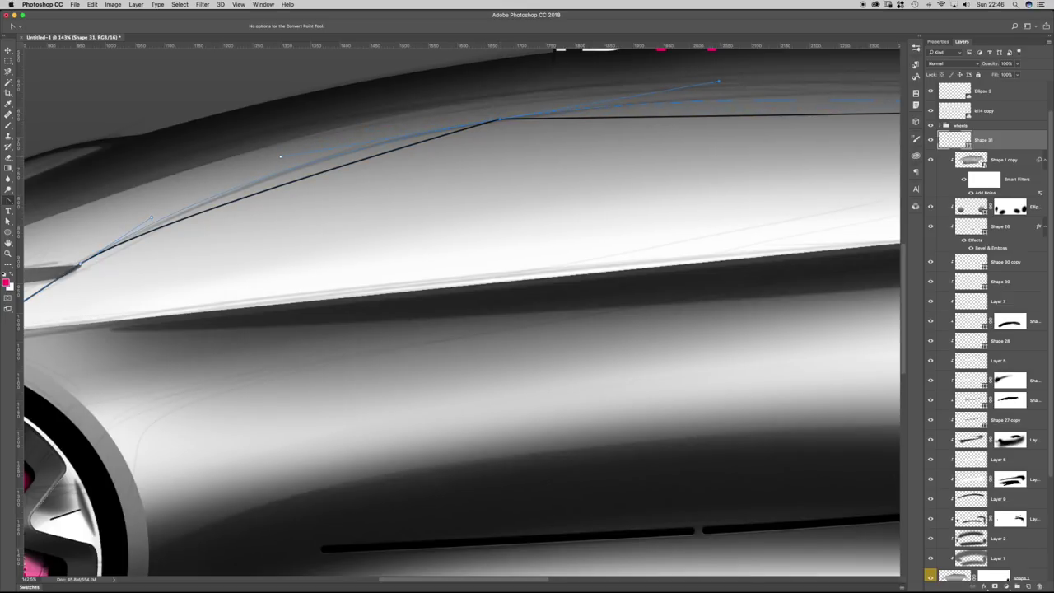
scroll(280, 157, right, 8)
scroll(279, 156, down, 2)
scroll(280, 157, up, 1)
drag(665, 111, 717, 118)
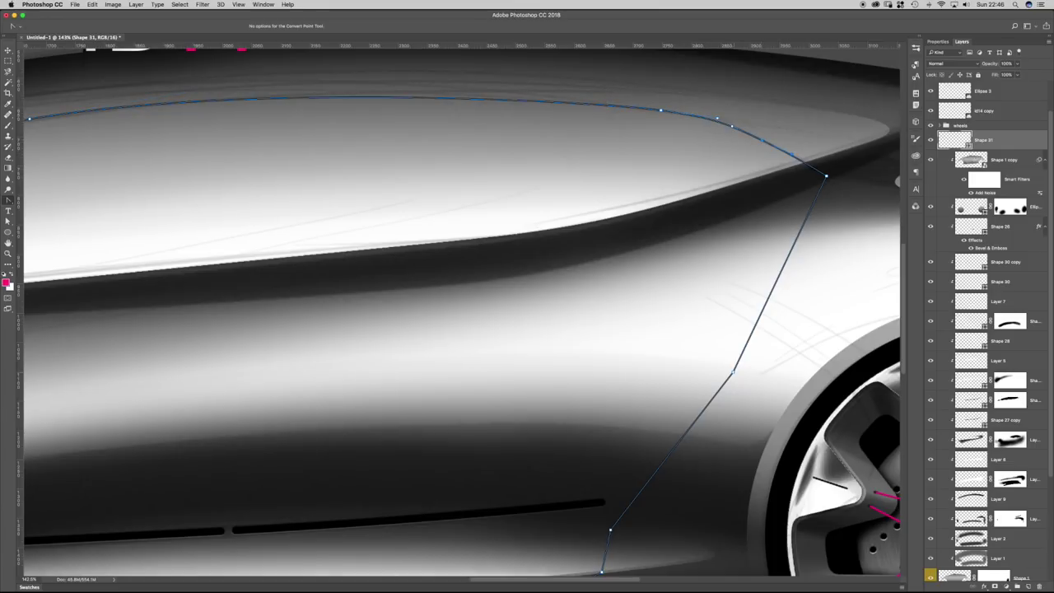
drag(732, 373, 698, 425)
scroll(461, 313, down, 3)
drag(615, 461, 579, 534)
key(Escape)
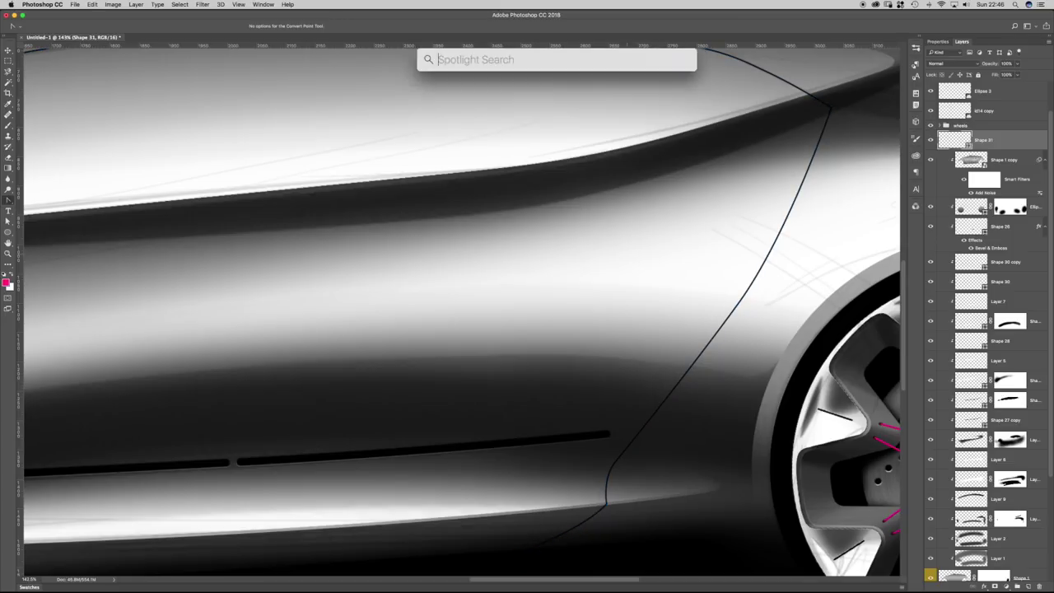
Duplicate the door line beneath the original and give the copy a white stroke, offset slightly as an edge highlight.
scroll(632, 252, down, 5)
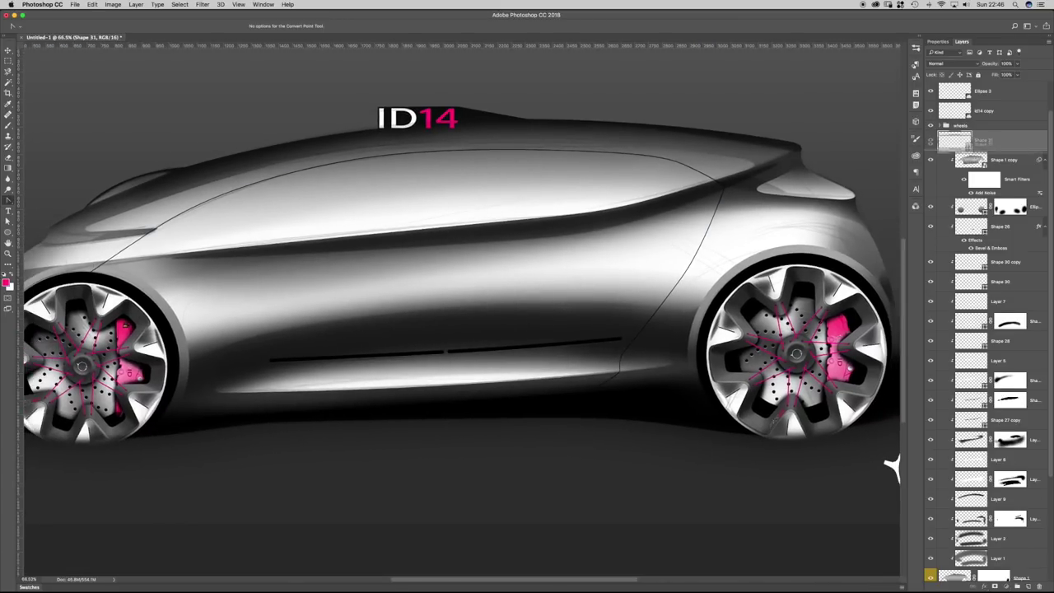
key(ctrl+j)
key(a)
click(120, 25)
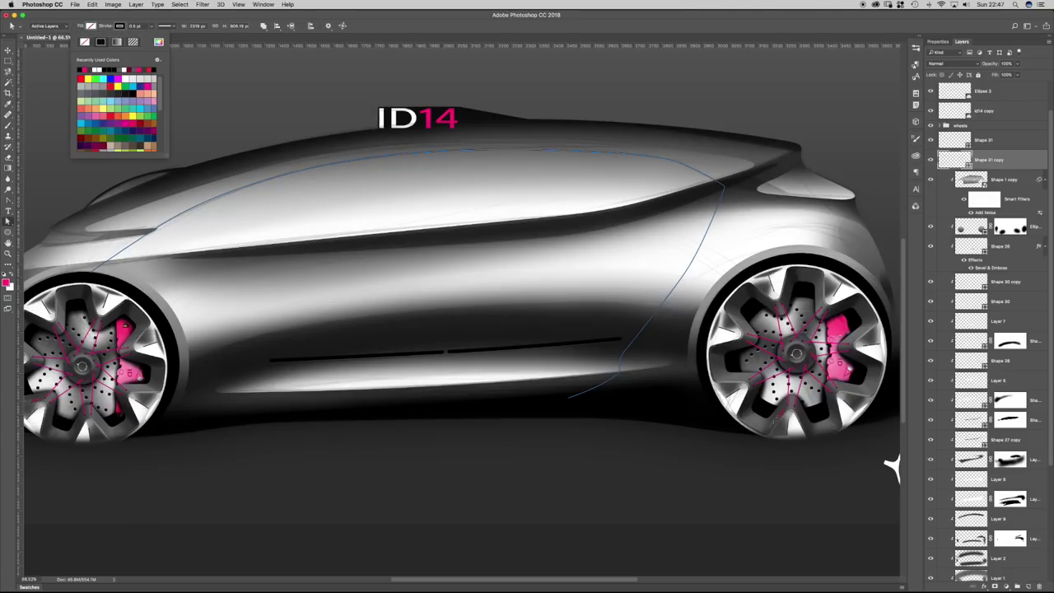
key(Escape)
key(v)
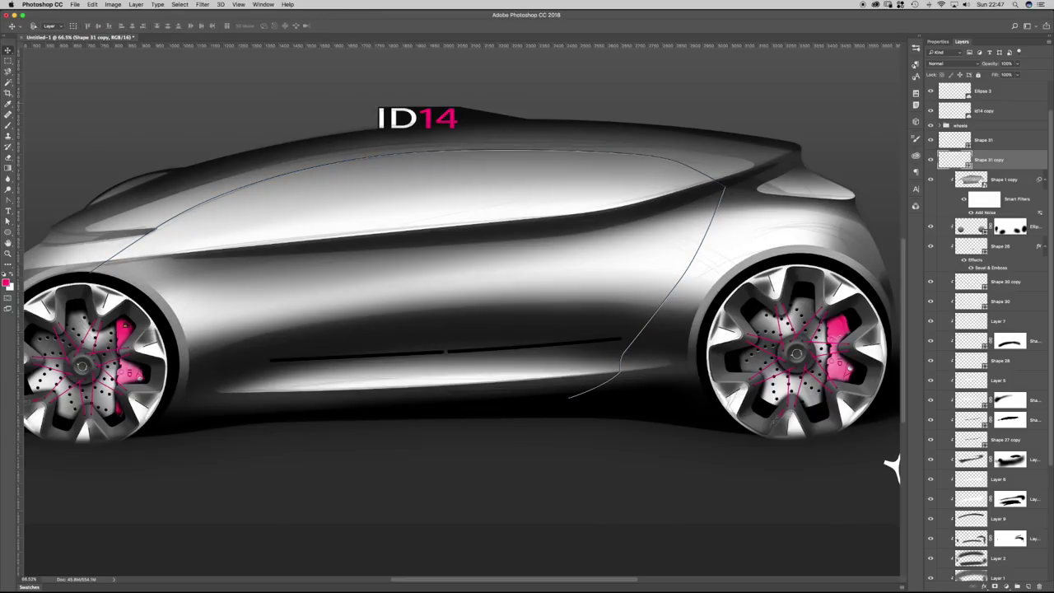
Select the original black door line layer, Shape 31, and add a layer mask to it.
click(940, 63)
click(932, 154)
click(956, 142)
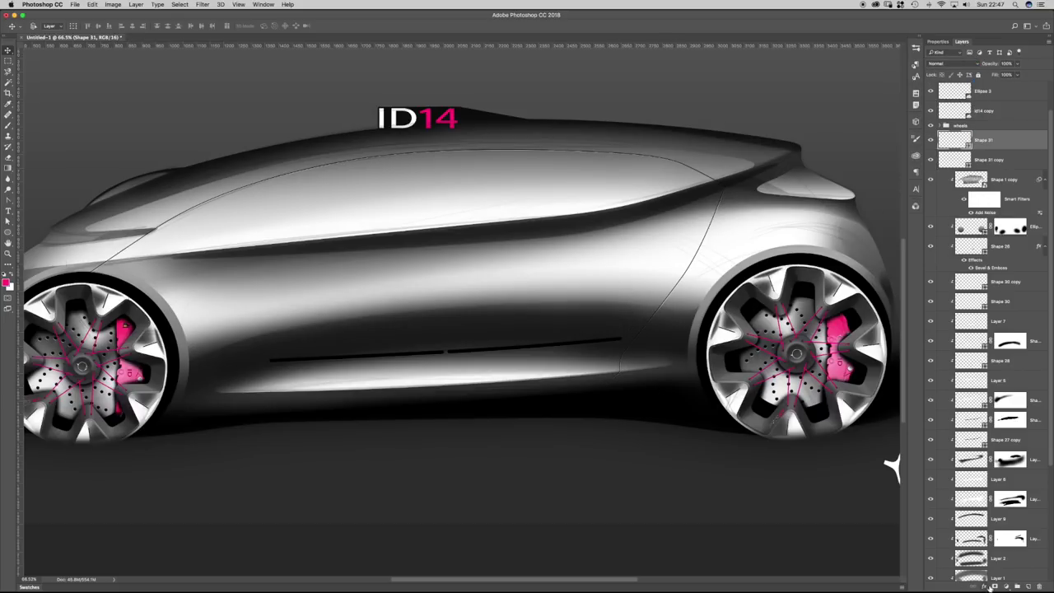
click(993, 586)
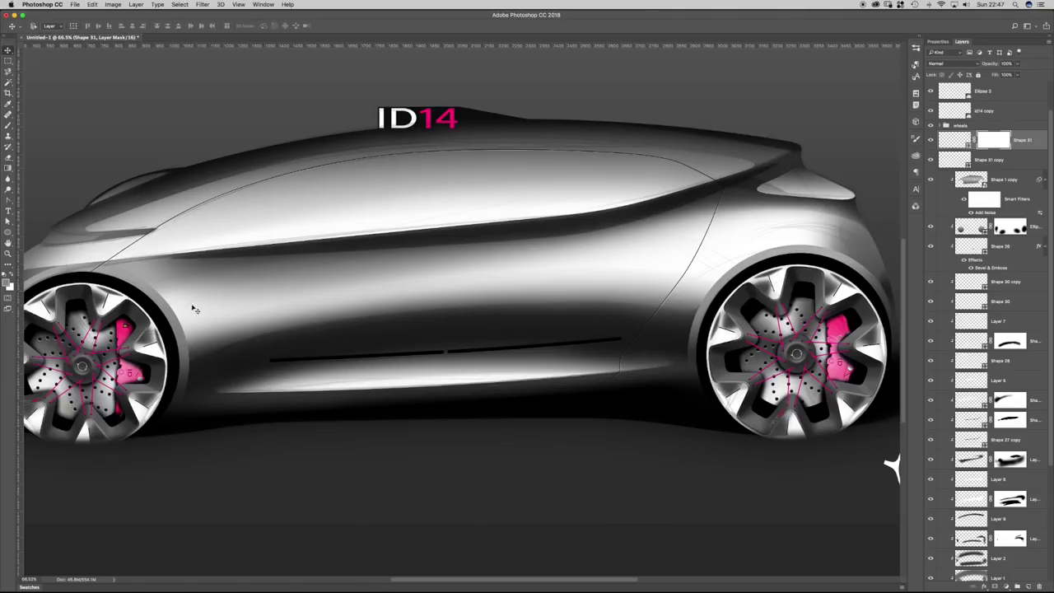
Draw a closed headlight outline above the front wheel, tapering from the door line to a thin point at the nose.
scroll(417, 214, down, 3)
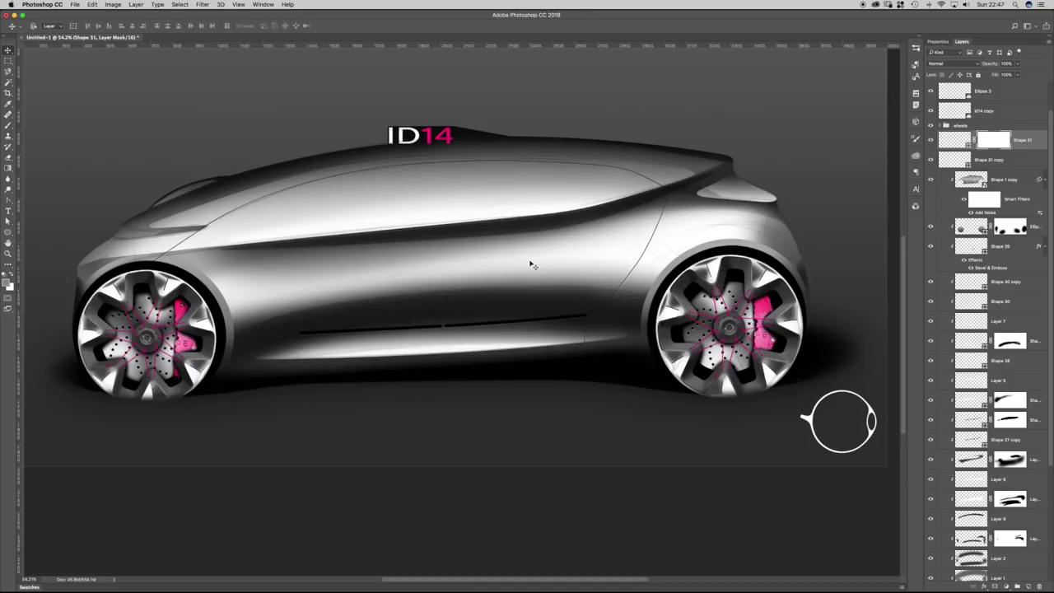
drag(130, 226, 186, 238)
key(p)
key(super+space)
drag(142, 268, 162, 265)
key(a)
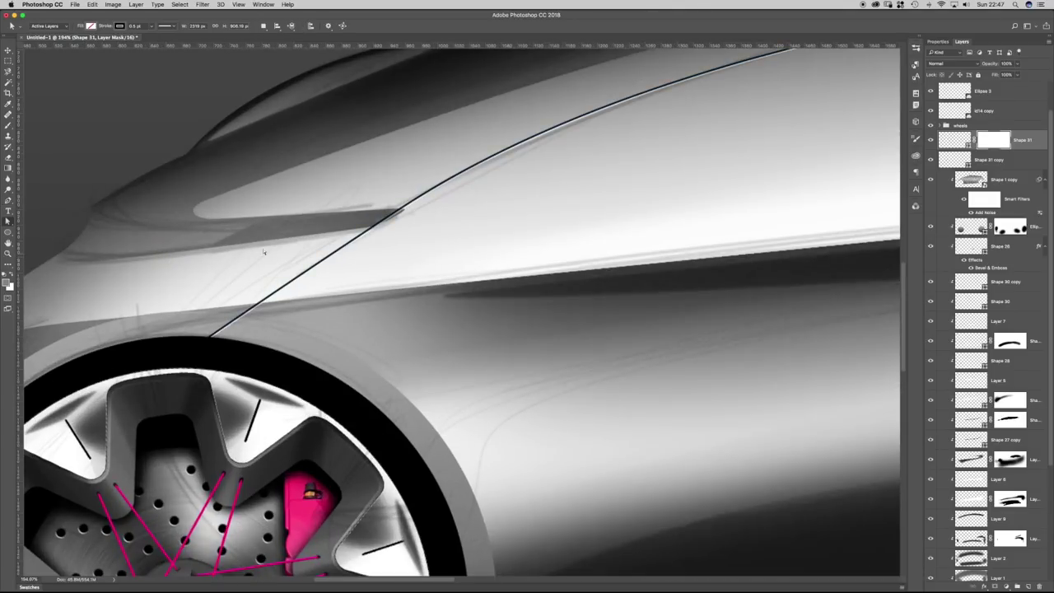
key(p)
click(392, 215)
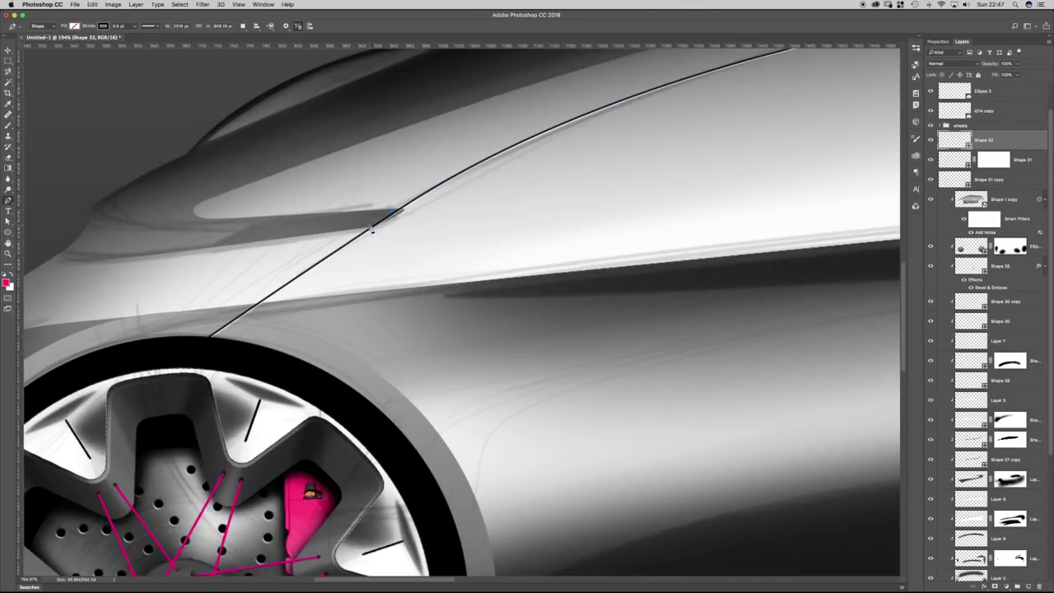
click(371, 226)
click(212, 245)
click(72, 252)
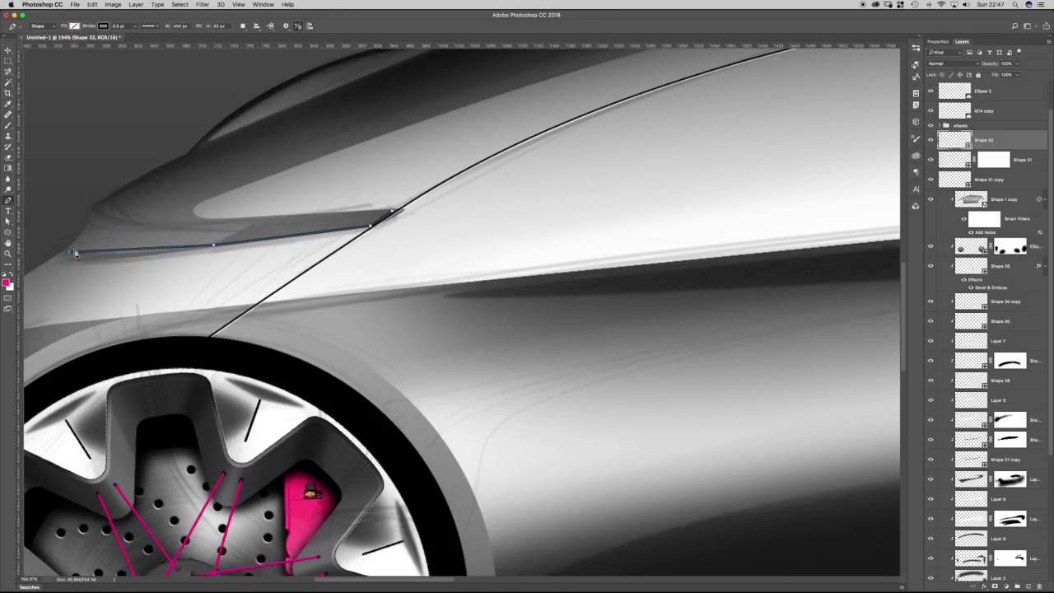
click(216, 243)
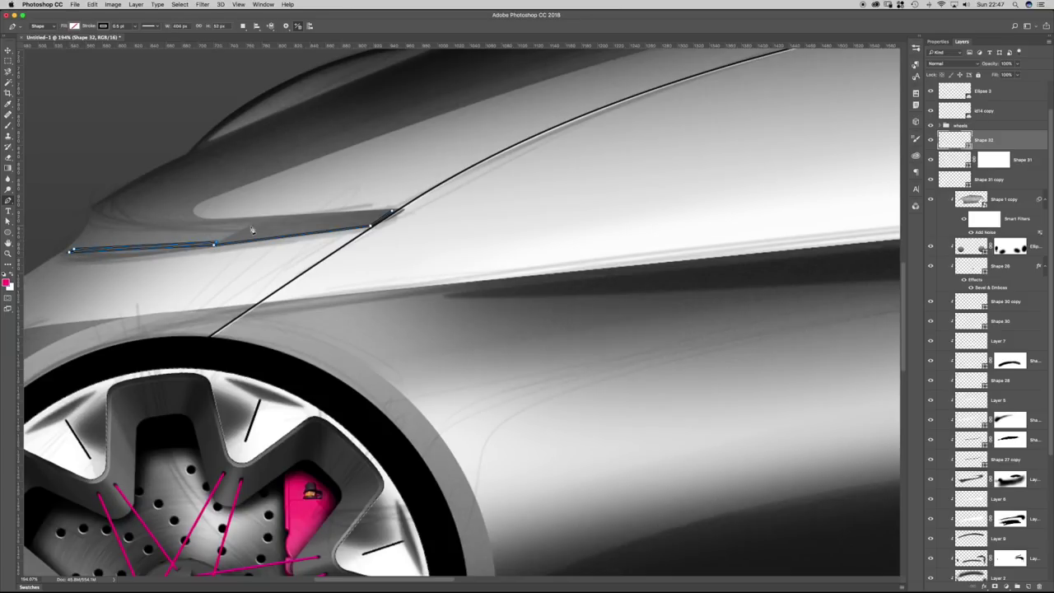
click(270, 222)
click(394, 214)
Remove the headlight shape's stroke and give it a white fill.
key(a)
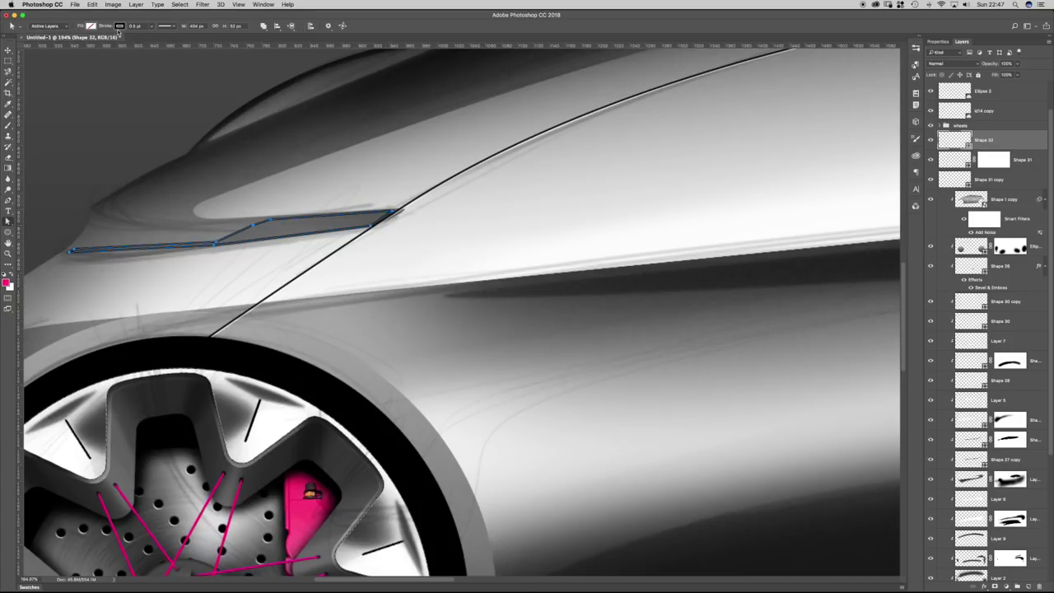
click(119, 26)
click(87, 41)
click(91, 27)
click(50, 70)
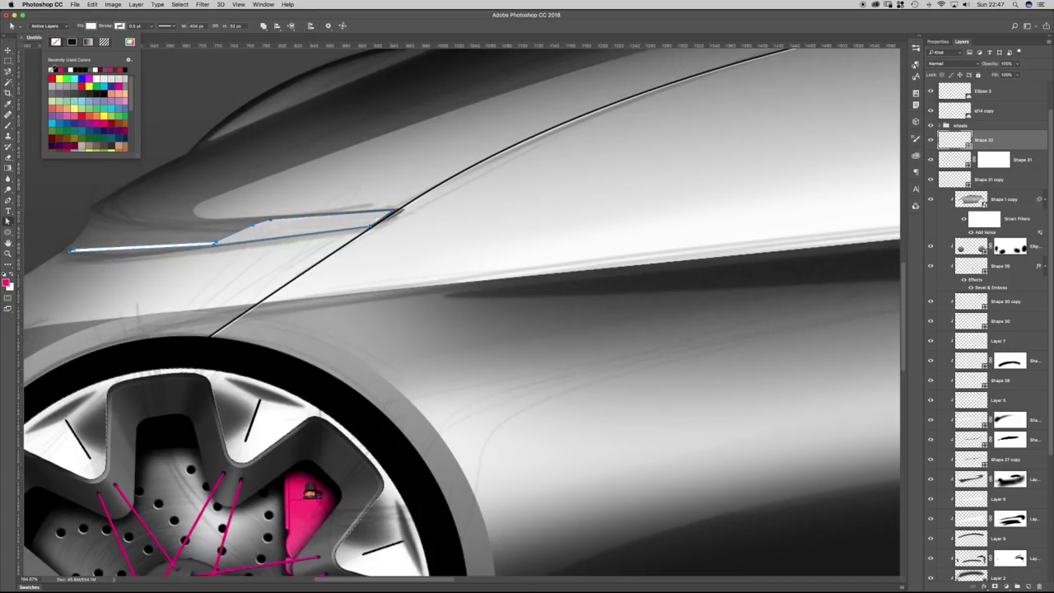
Smooth the headlight's step into the thin strip with the Convert Point tool and reshape the strip's front points.
key(super+space)
drag(179, 247, 206, 278)
key(shift+p)
drag(349, 236, 435, 202)
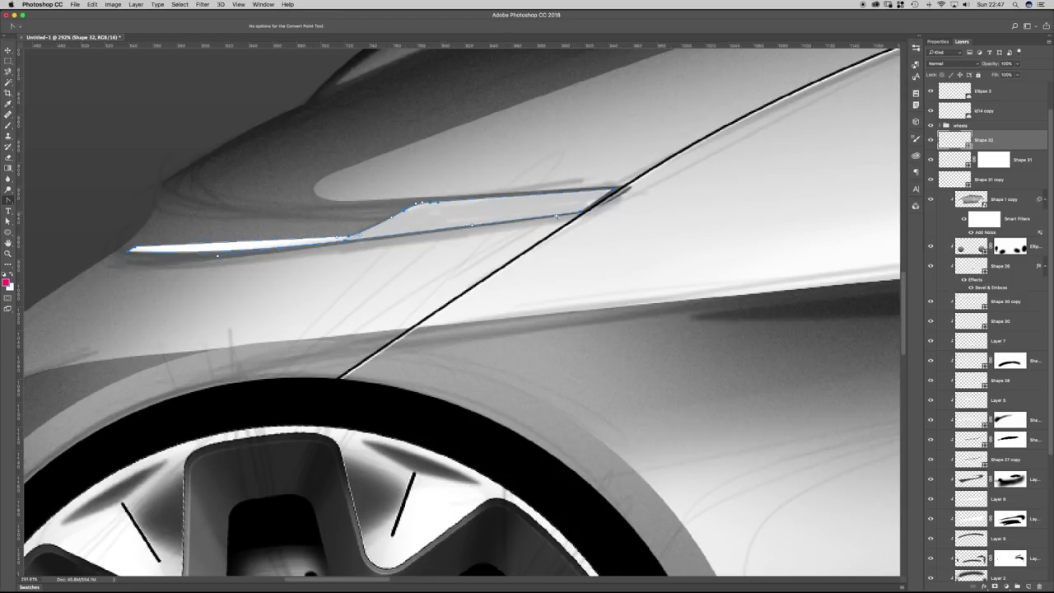
key(a)
drag(337, 240, 185, 249)
click(130, 254)
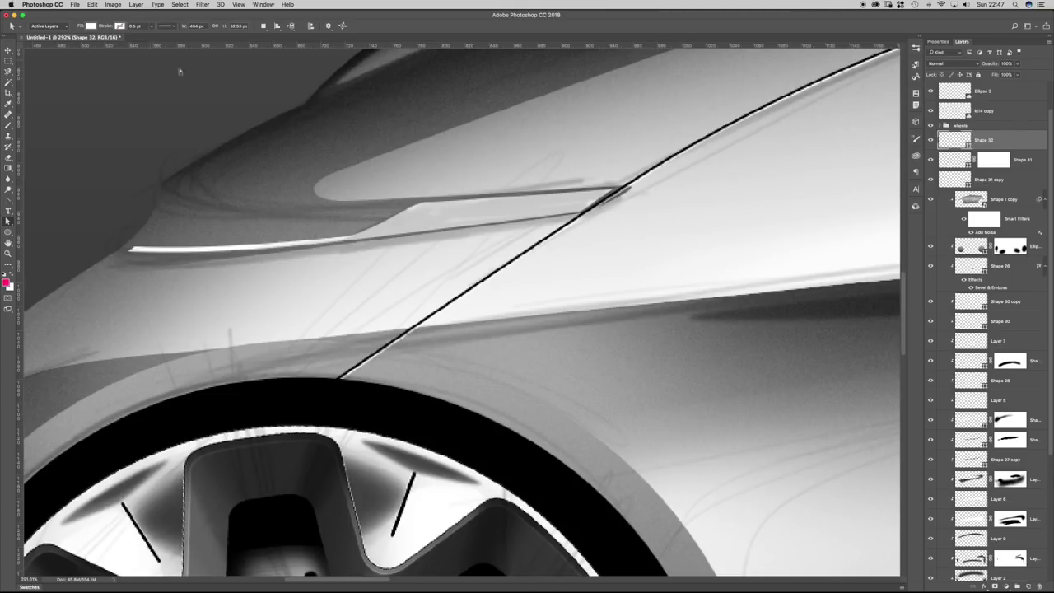
Move the Shape 32 headlight layer to the top of the layer stack, above Layer3.
drag(954, 137, 953, 86)
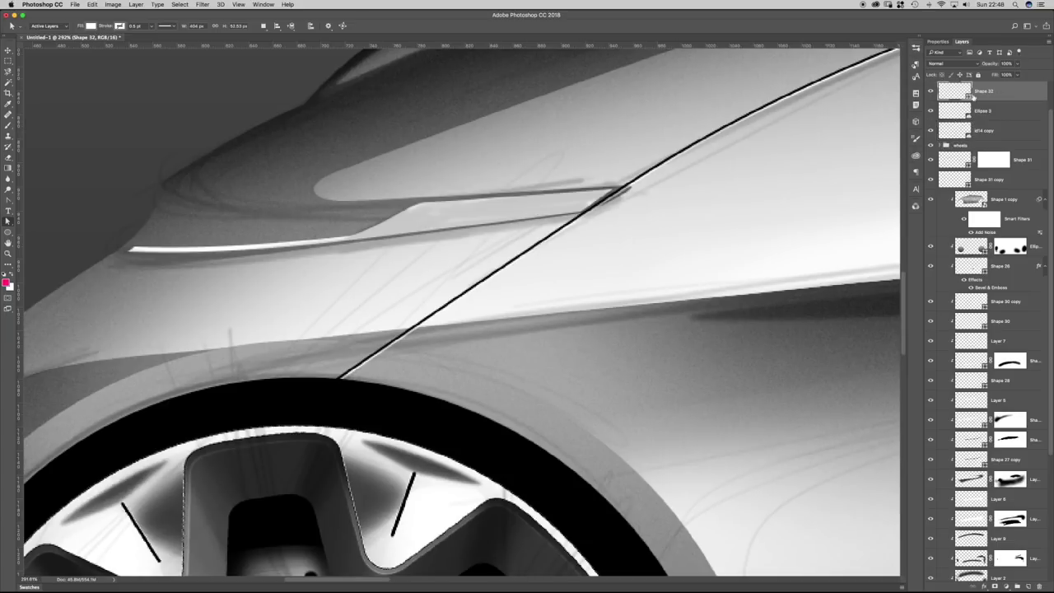
scroll(1049, 92, up, 2)
drag(952, 125, 943, 92)
Nudge the thin front end of the headlight shape slightly downward to fit the body's crease line.
drag(639, 137, 540, 184)
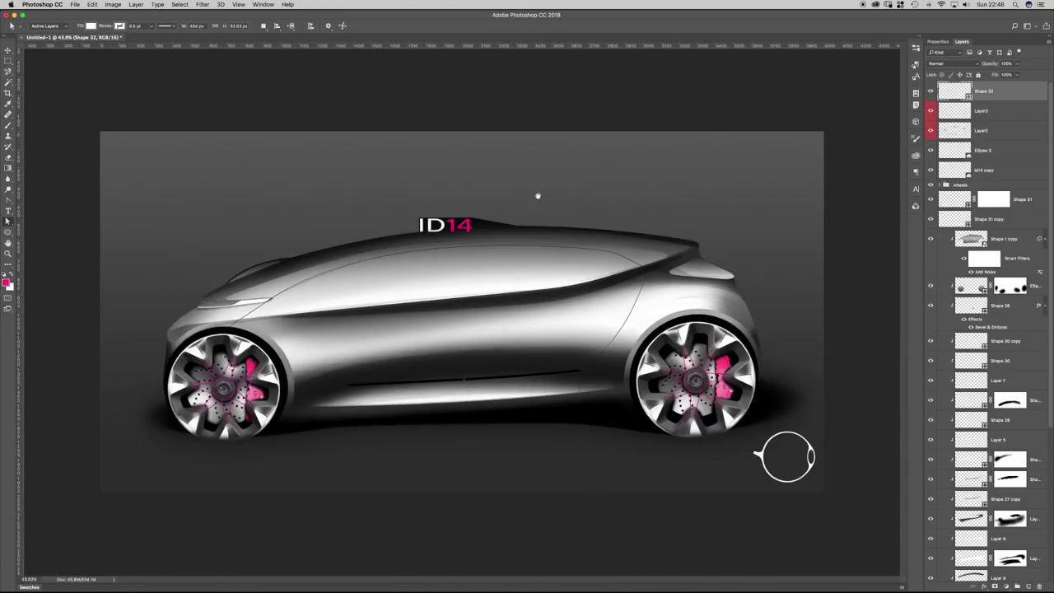
drag(190, 306, 221, 302)
drag(252, 301, 352, 313)
key(Down)
key(Down)
key(Down)
key(Down)
key(Down)
click(327, 294)
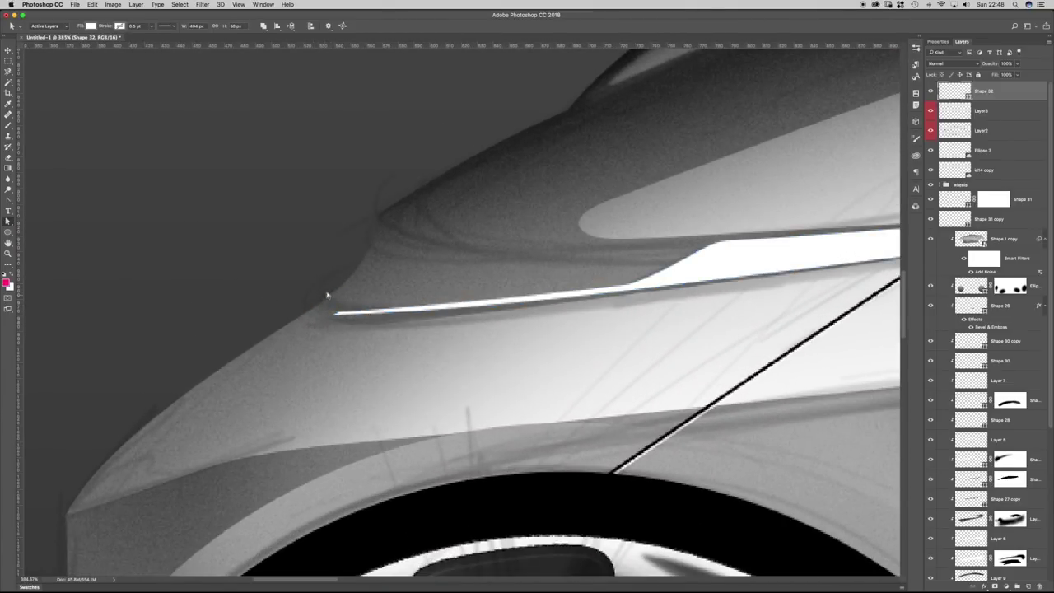
Duplicate the Shape 32 headlight layer beneath the original and set the copy's feather to 4.6 px.
click(586, 275)
drag(586, 275, 388, 282)
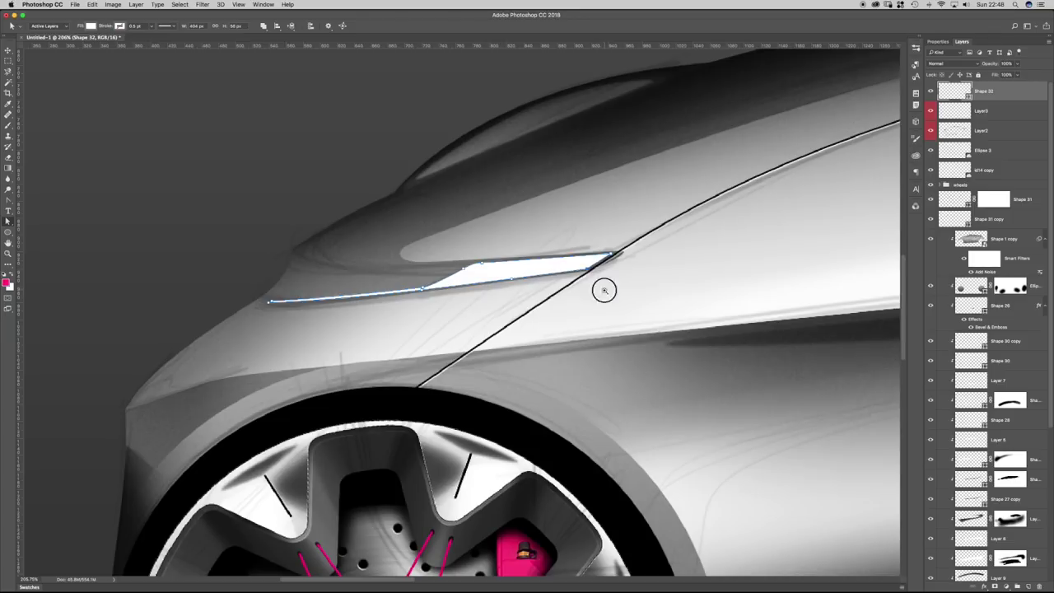
drag(593, 279, 554, 281)
drag(553, 288, 374, 247)
drag(598, 221, 542, 215)
drag(470, 214, 499, 211)
drag(958, 93, 957, 122)
click(937, 42)
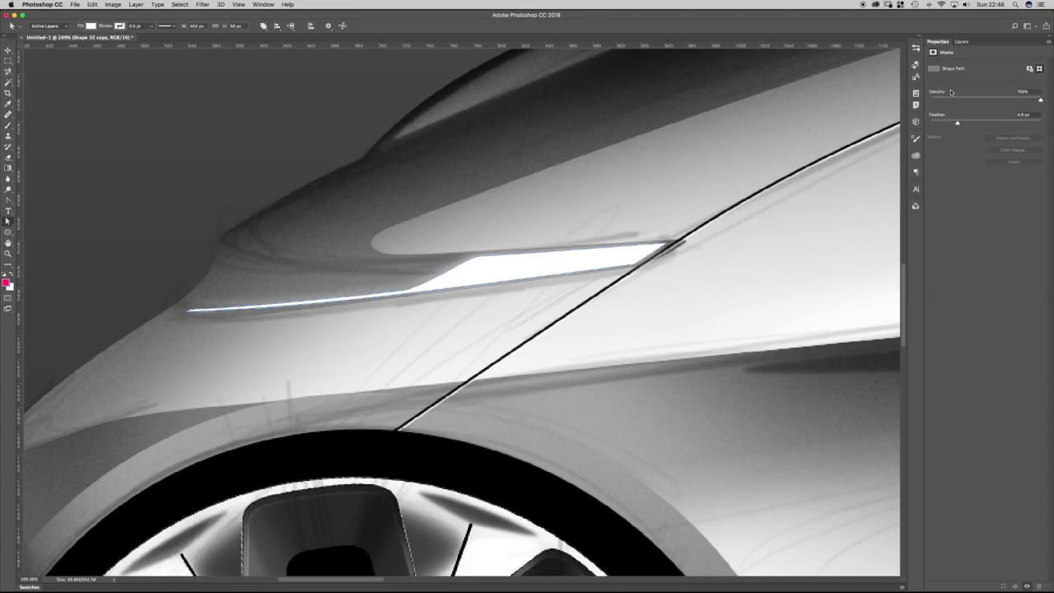
click(961, 41)
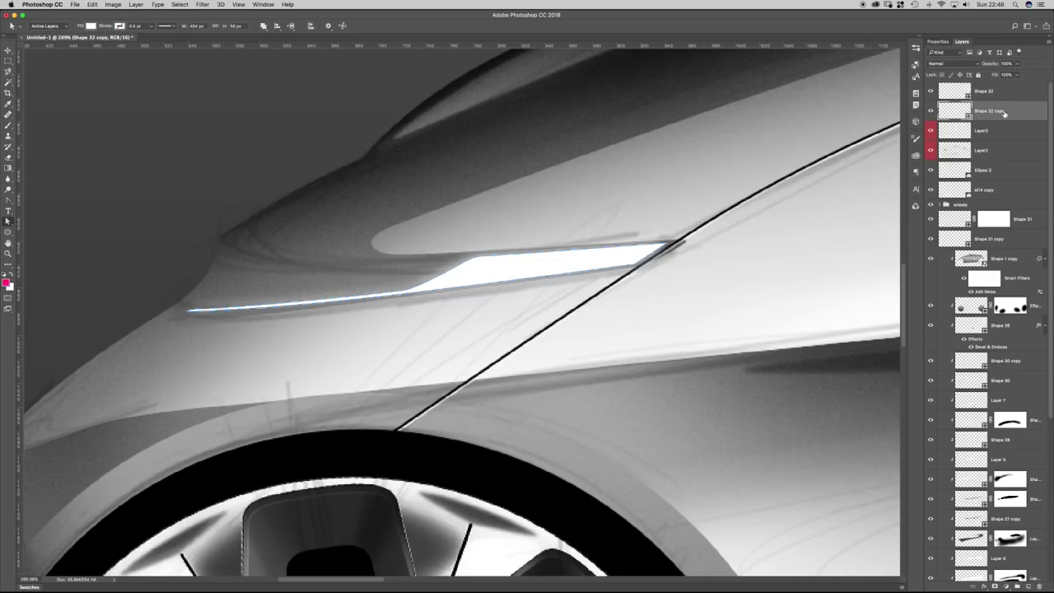
Add an Outer Glow to the Shape 32 copy headlight layer and set its colour to blue 0096ff.
double_click(1024, 112)
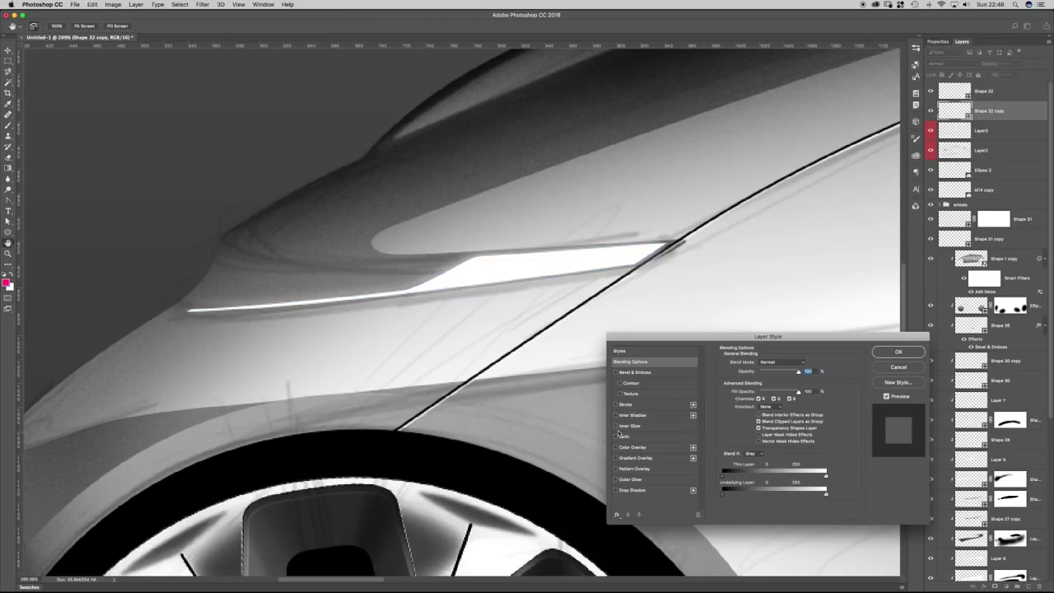
click(617, 480)
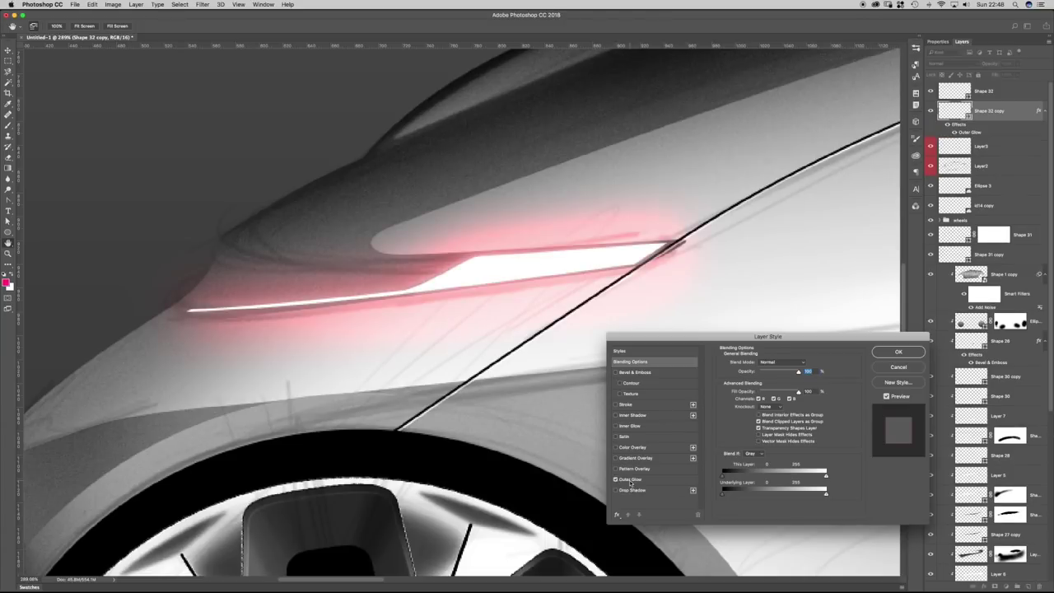
click(631, 479)
click(735, 393)
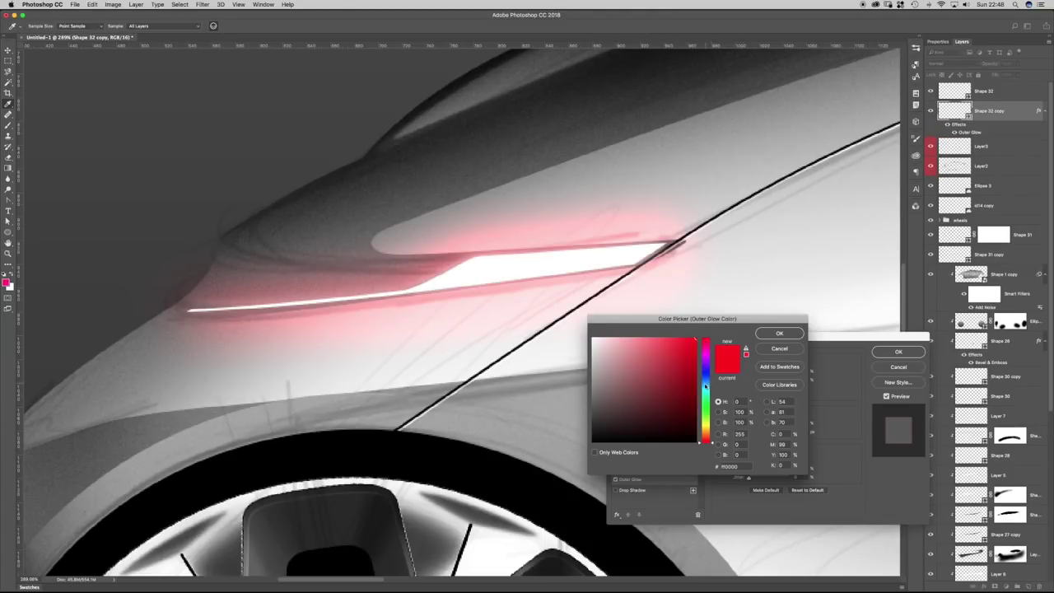
click(705, 384)
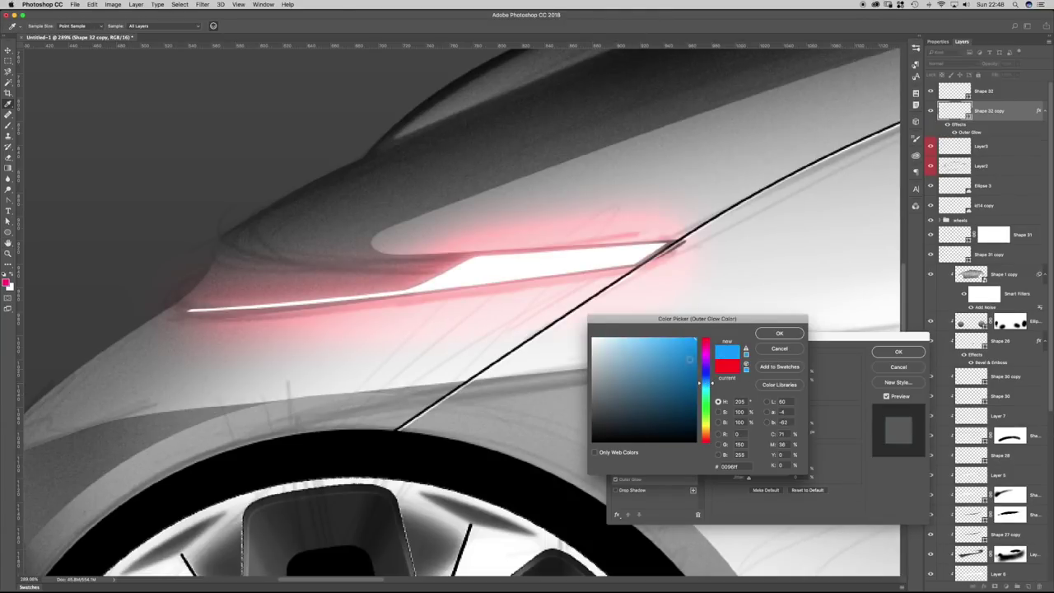
click(778, 334)
Tune the headlight's outer glow by setting spread to 4%, enlarging its size slightly and raising opacity to 100%.
drag(759, 432, 762, 432)
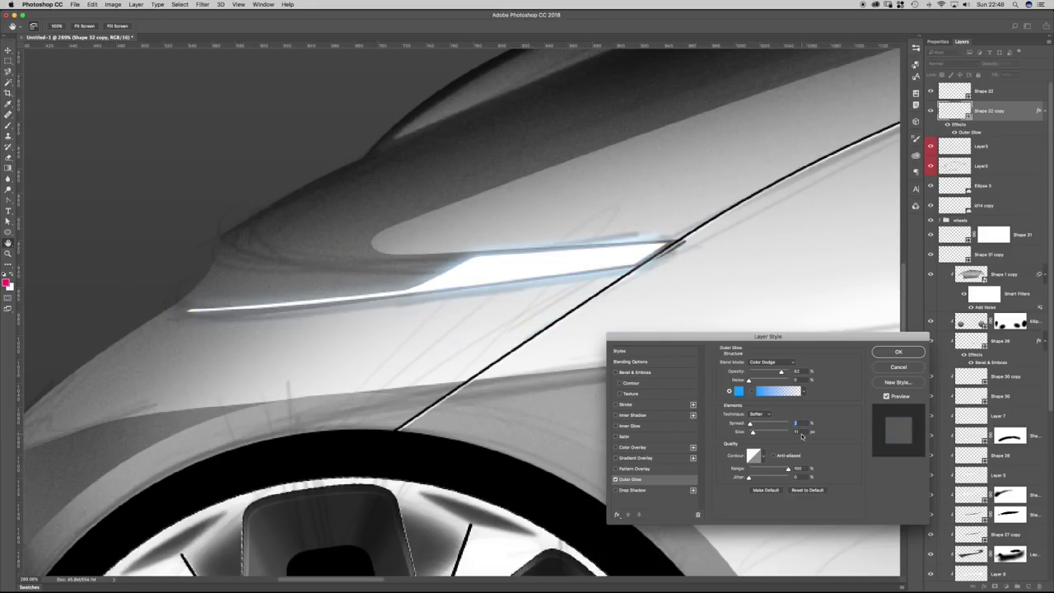
drag(794, 433, 815, 436)
key(Up)
key(Up)
key(Up)
key(Up)
key(Up)
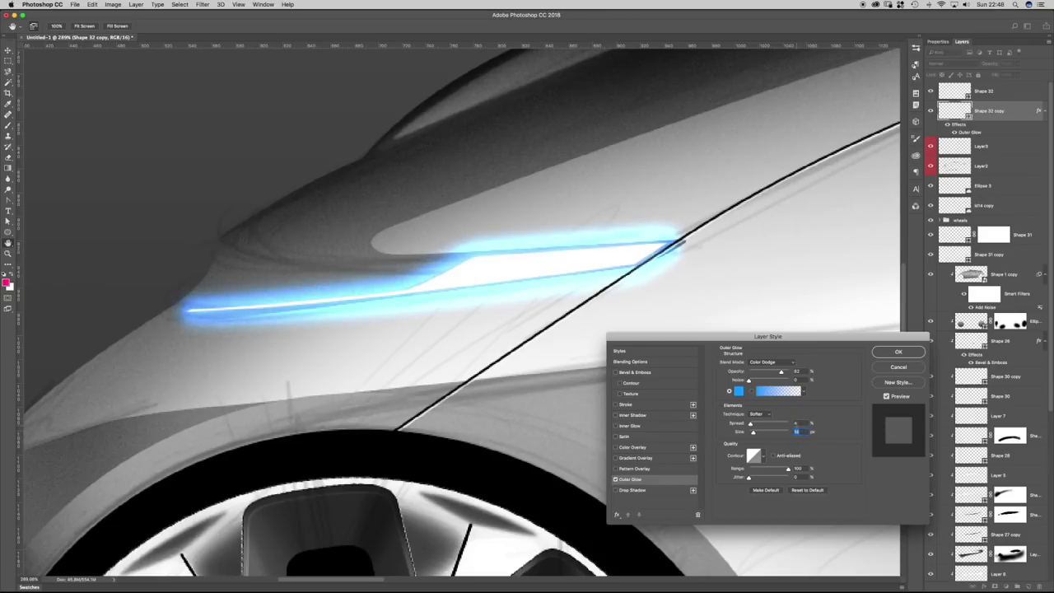
key(shift+Down)
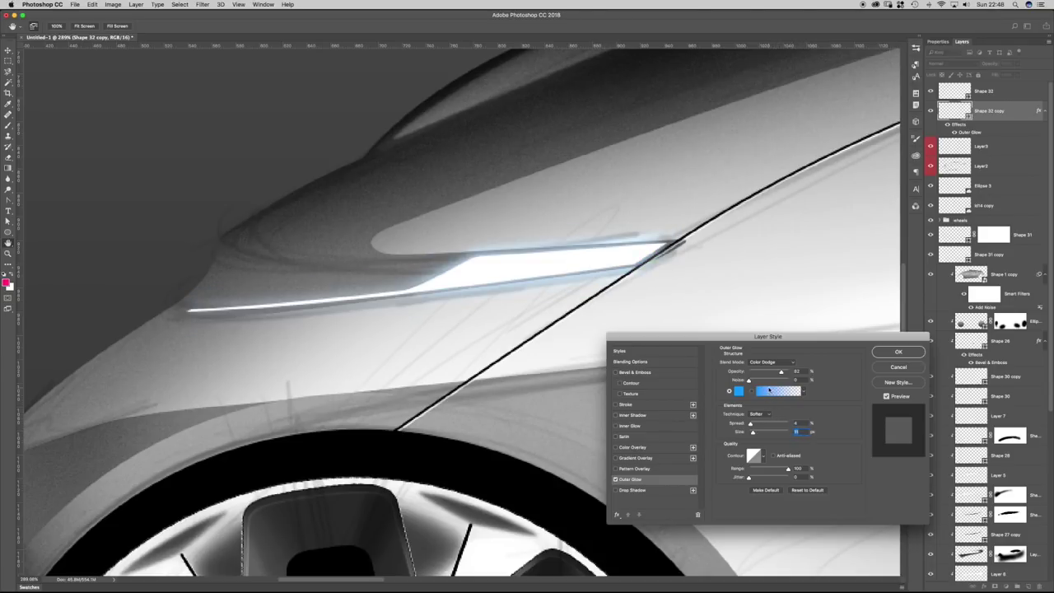
key(shift+Up)
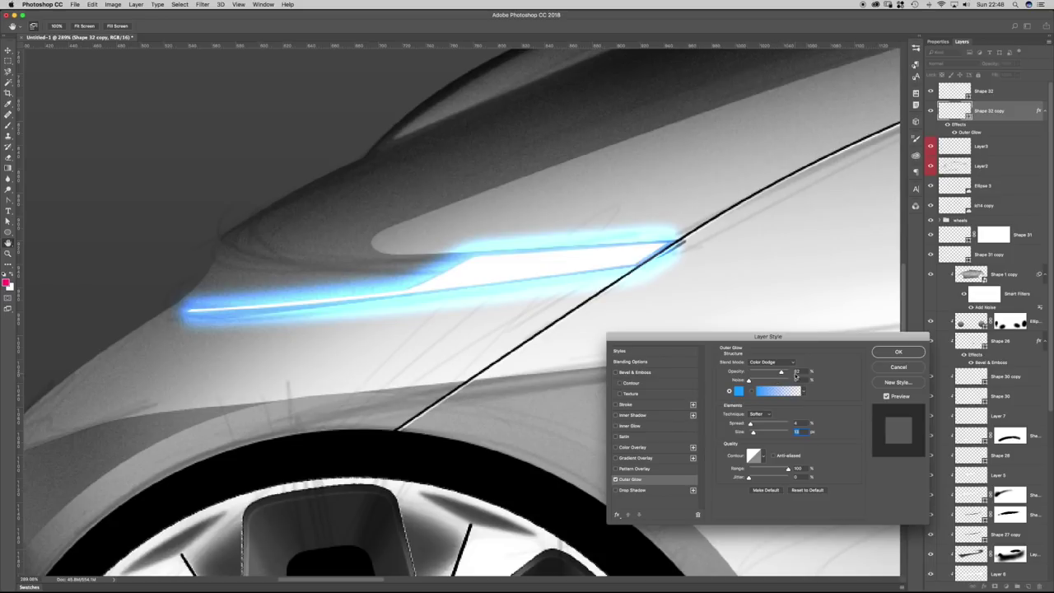
drag(783, 375, 788, 372)
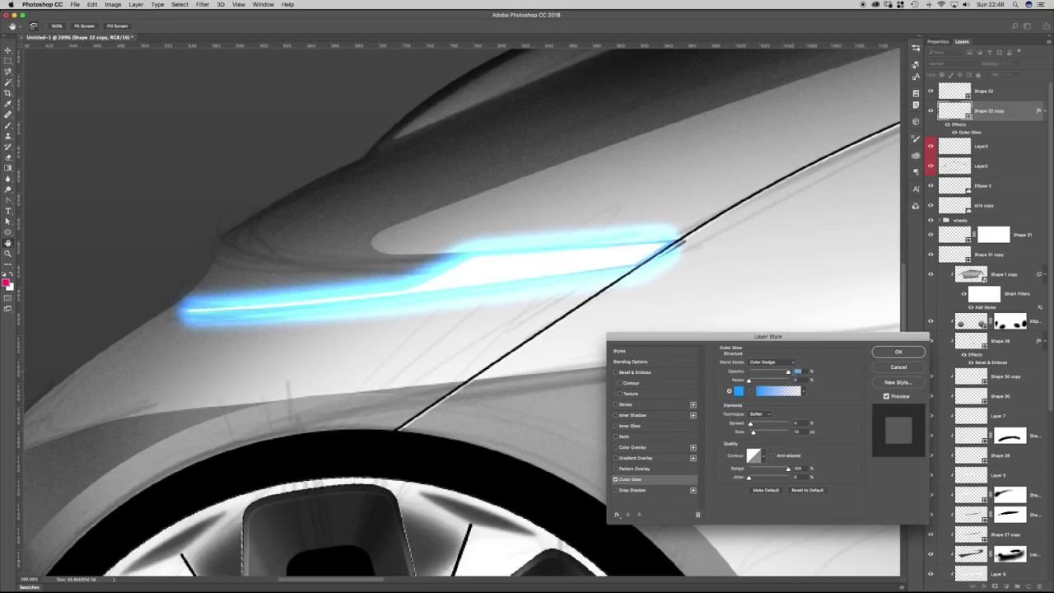
Switch the outer glow's blend mode to Screen, set its size to 21 px and apply the layer style.
click(770, 363)
click(774, 360)
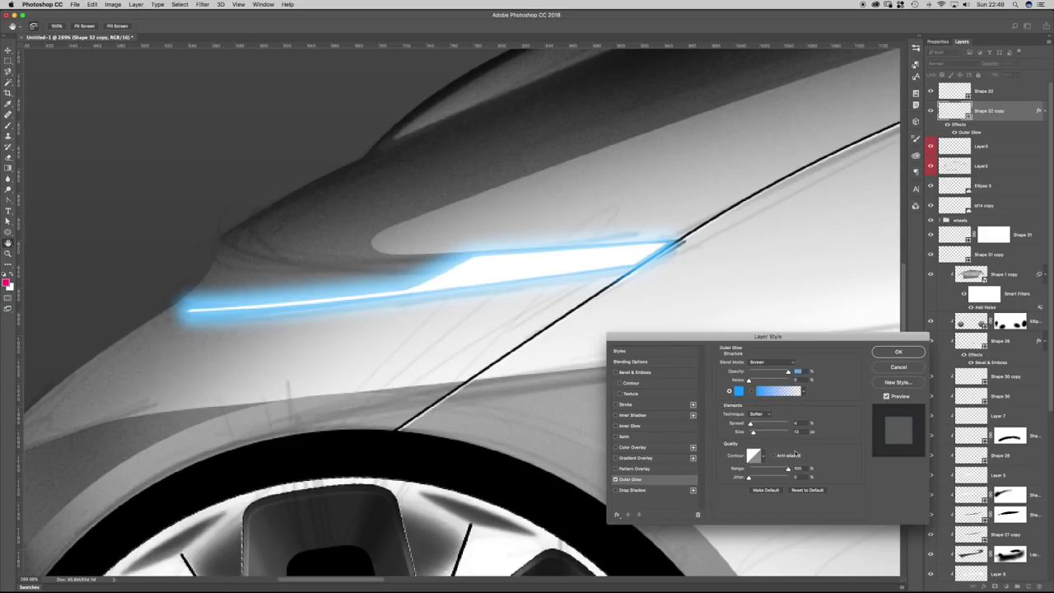
click(754, 432)
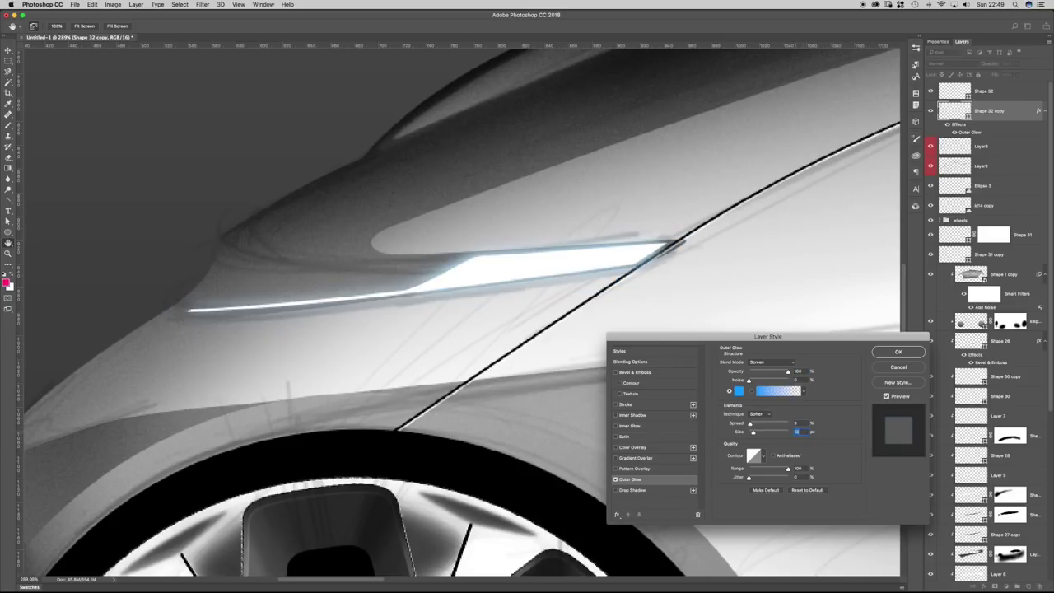
text(15)
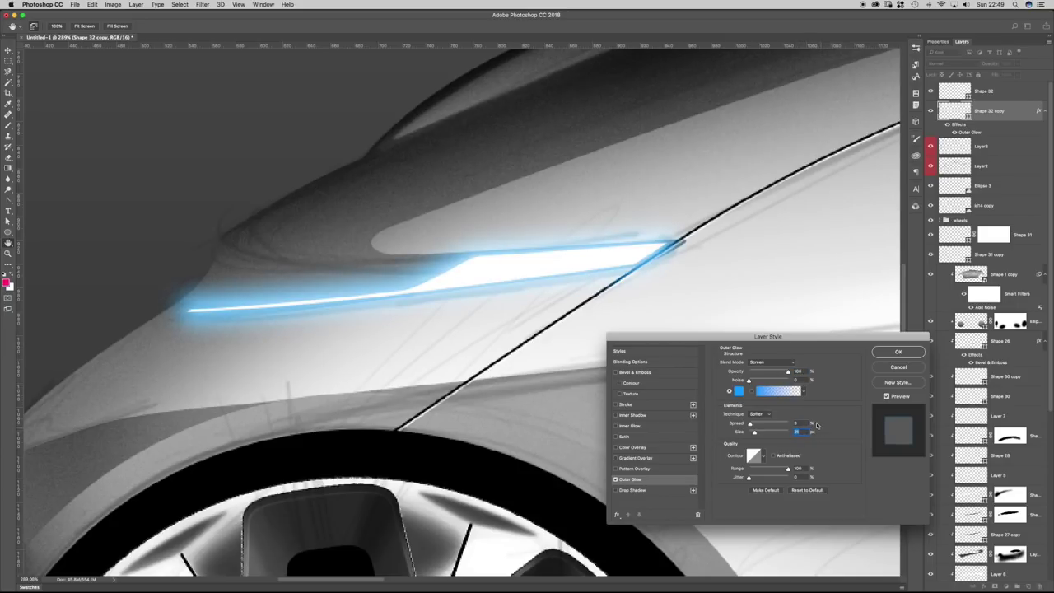
key(Return)
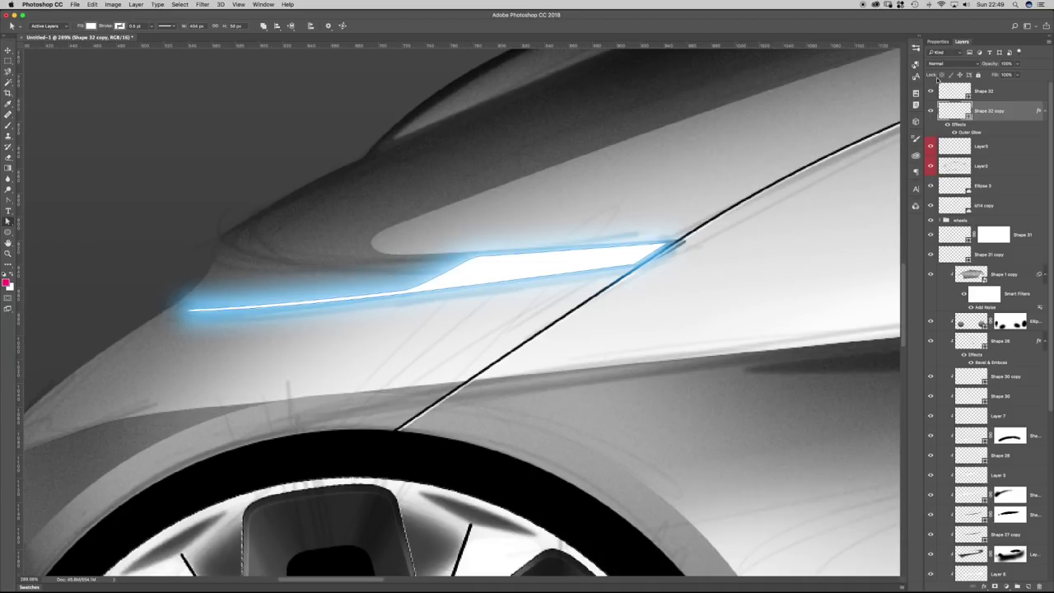
Slightly reduce the mask feather of the Shape 32 copy headlight layer.
click(937, 42)
click(962, 123)
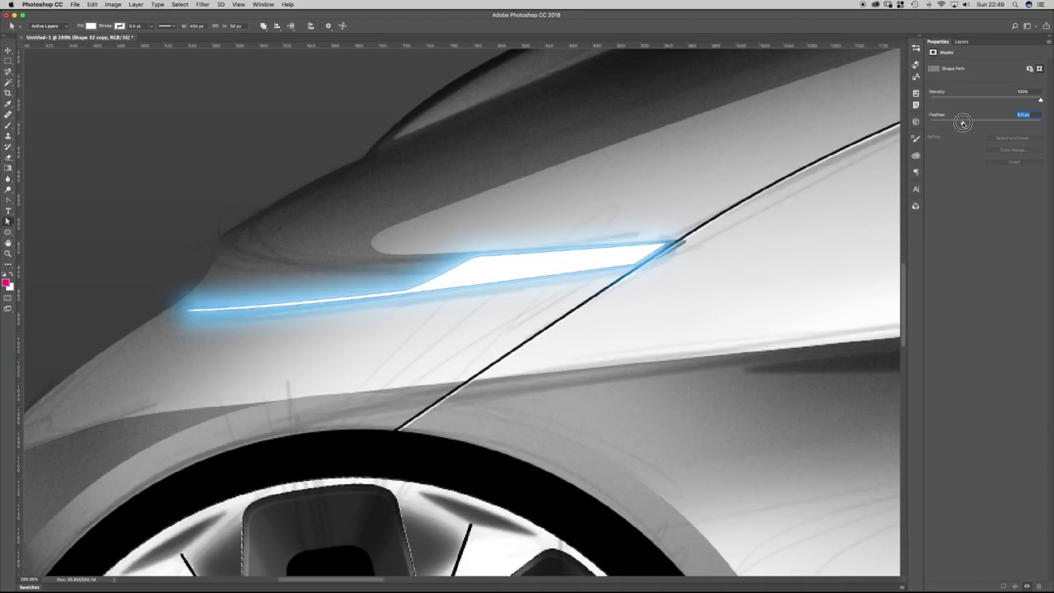
drag(964, 124, 956, 122)
click(960, 42)
Reshape the sharp Shape 32 headlight by pulling its rear corner and step anchor points slightly inside the glow.
click(947, 92)
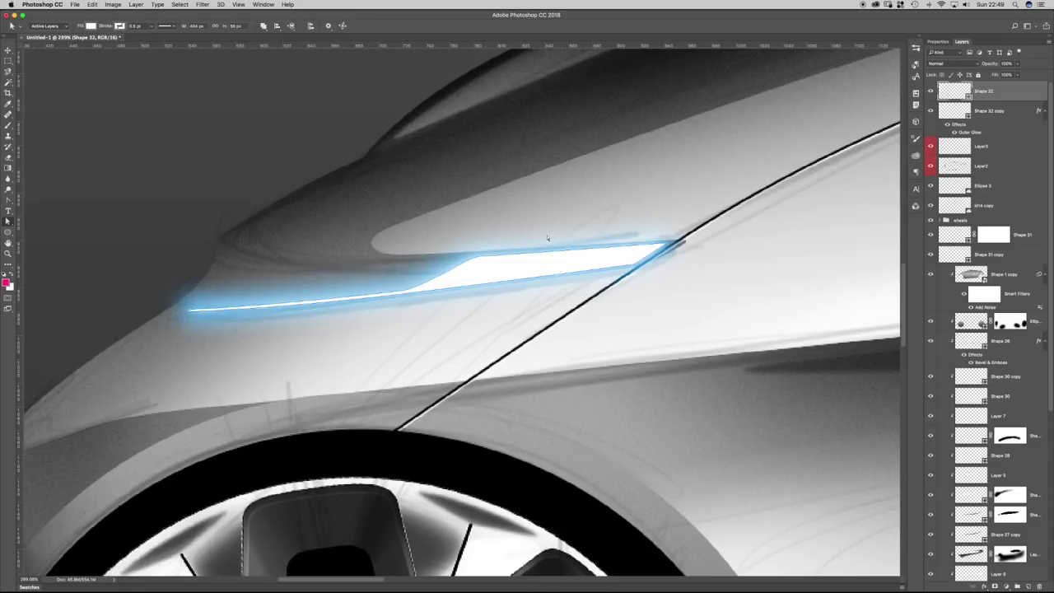
click(492, 261)
click(488, 256)
click(464, 266)
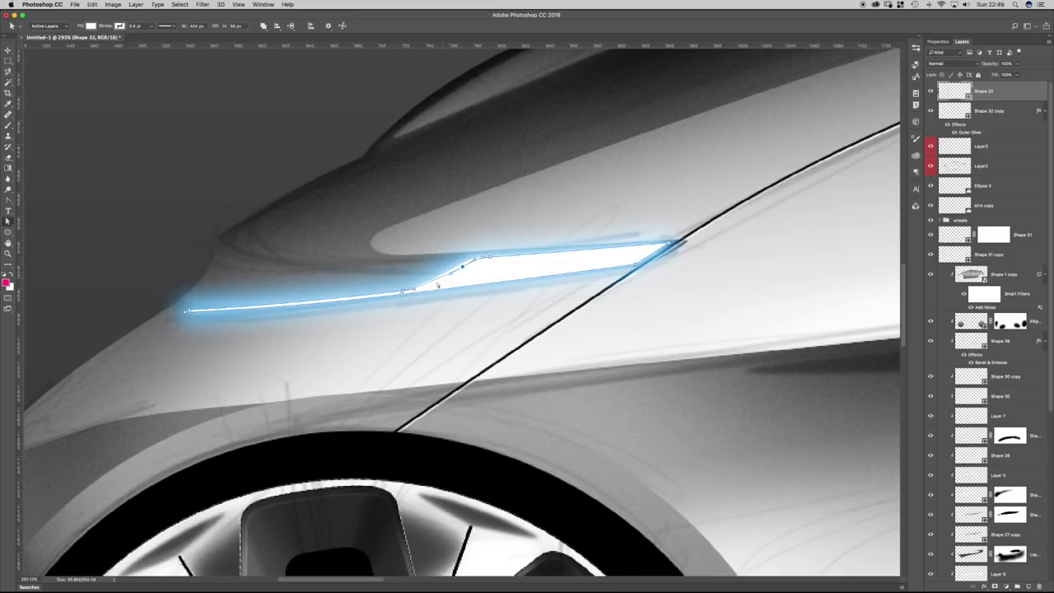
click(406, 292)
click(662, 243)
drag(669, 245, 634, 263)
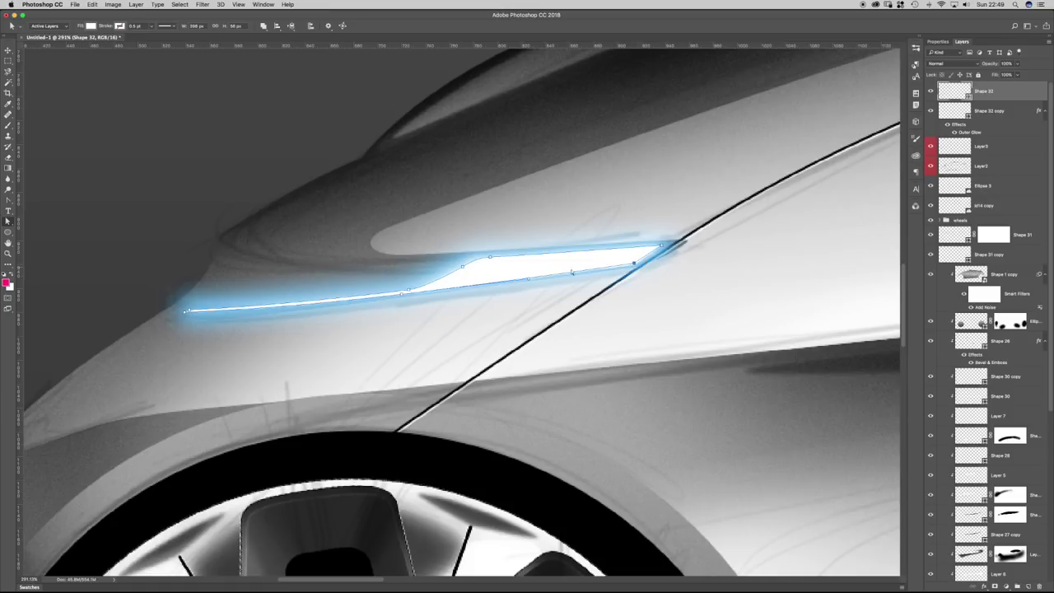
click(405, 292)
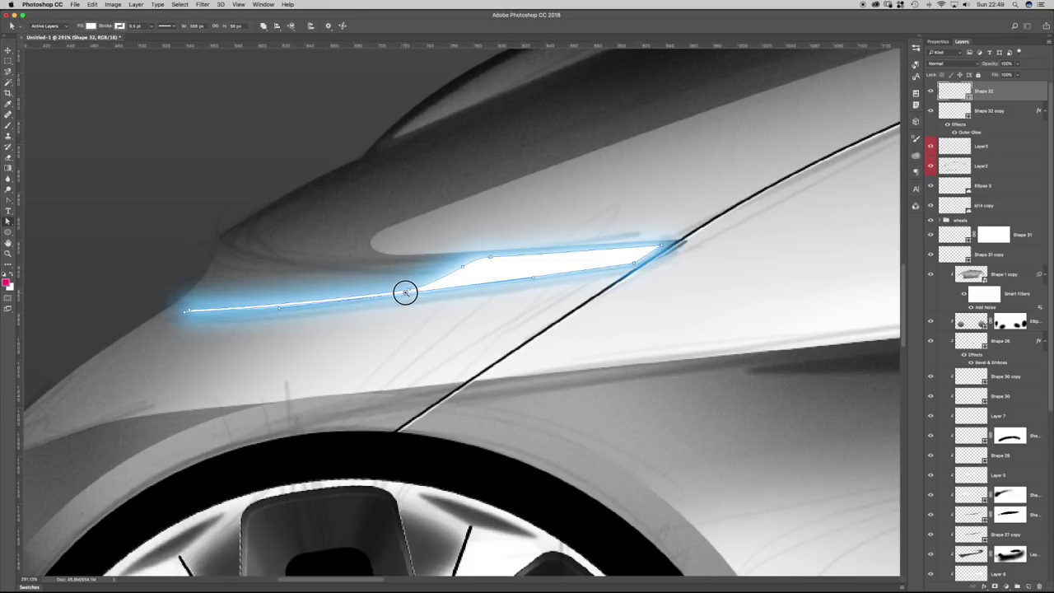
click(222, 280)
Duplicate both headlight layers together onto the car's rear end and flip the copies horizontally.
drag(764, 192, 743, 188)
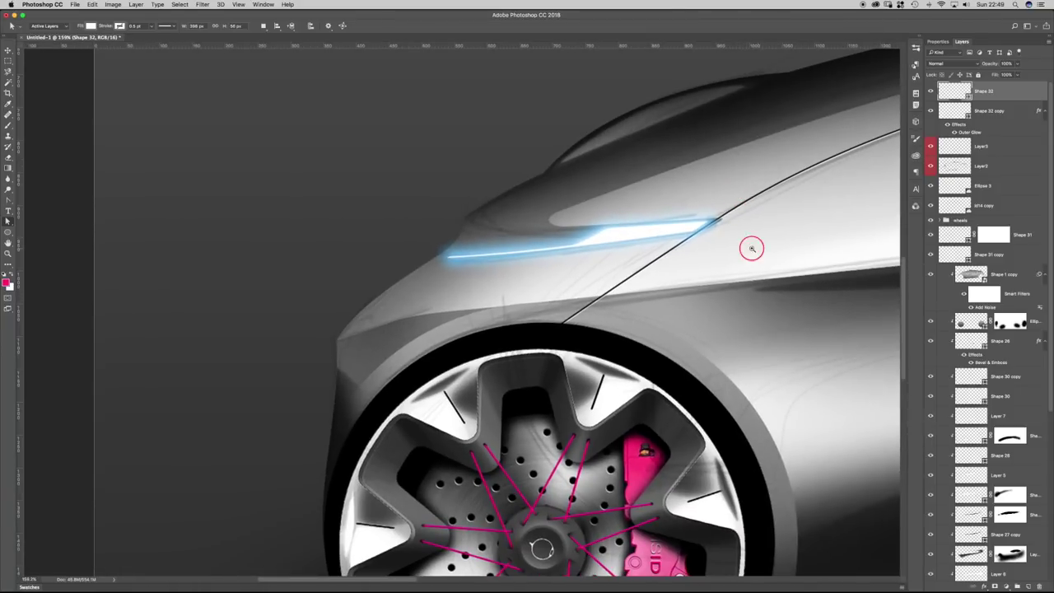
key(super+0)
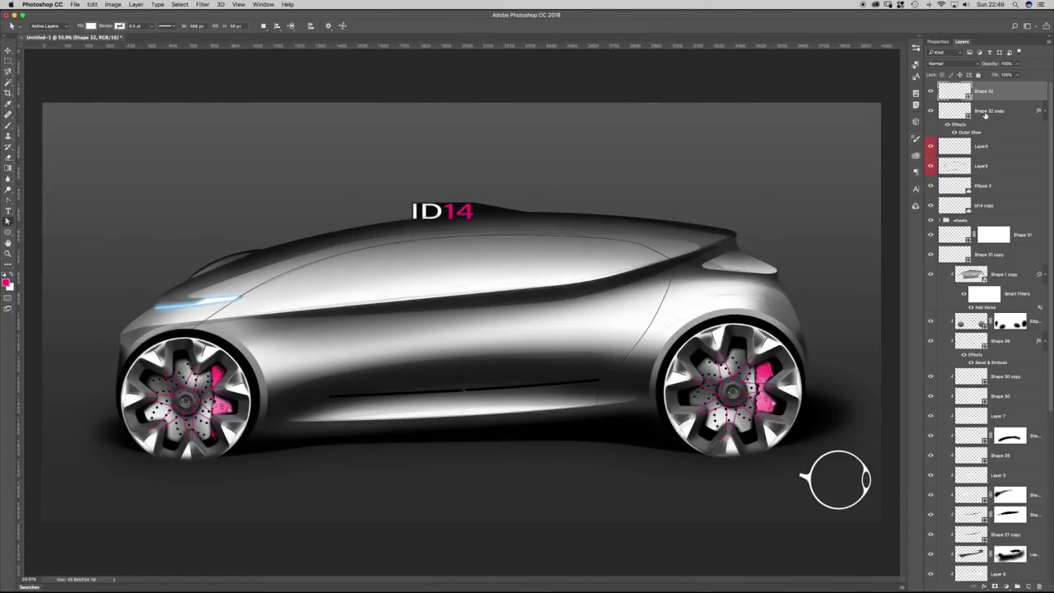
shift+click(982, 114)
key(v)
drag(228, 298, 735, 253)
key(super+t)
right_click(679, 216)
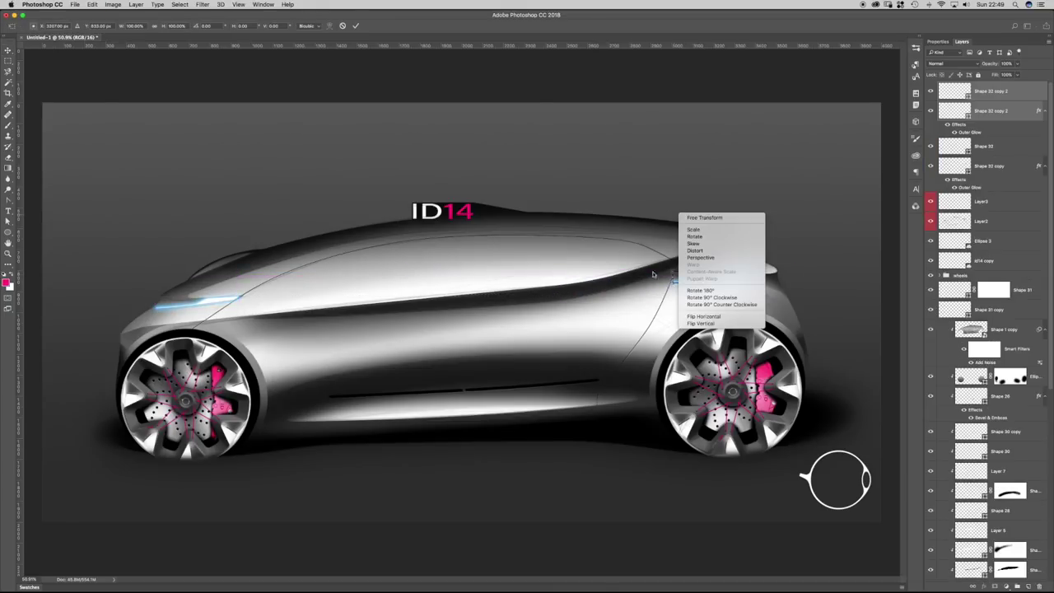
click(694, 316)
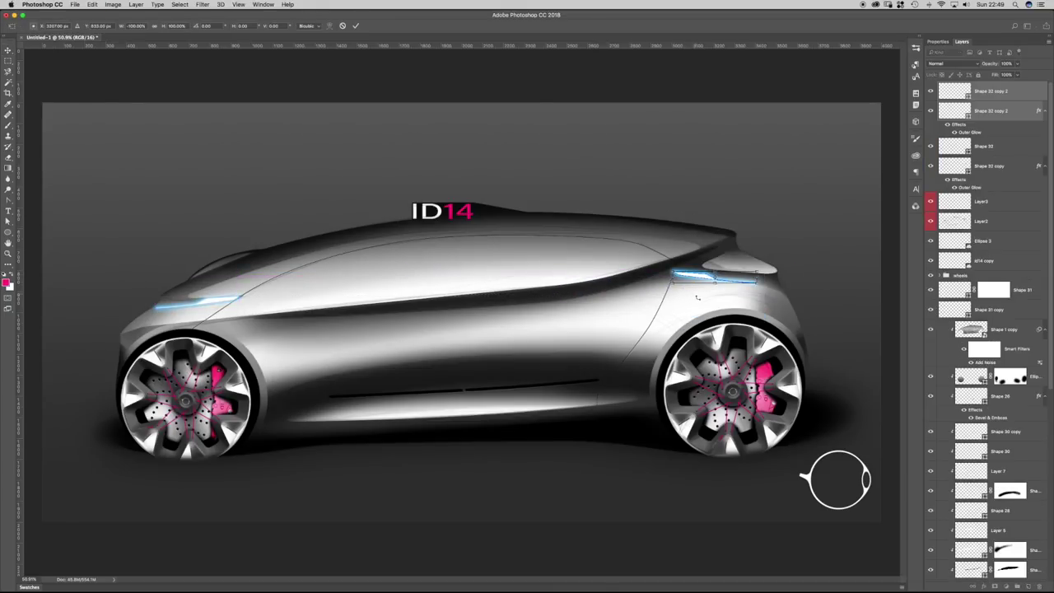
Move the flipped light copies up so their wide end meets the corner of the rear door shut line.
scroll(753, 245, up, 10)
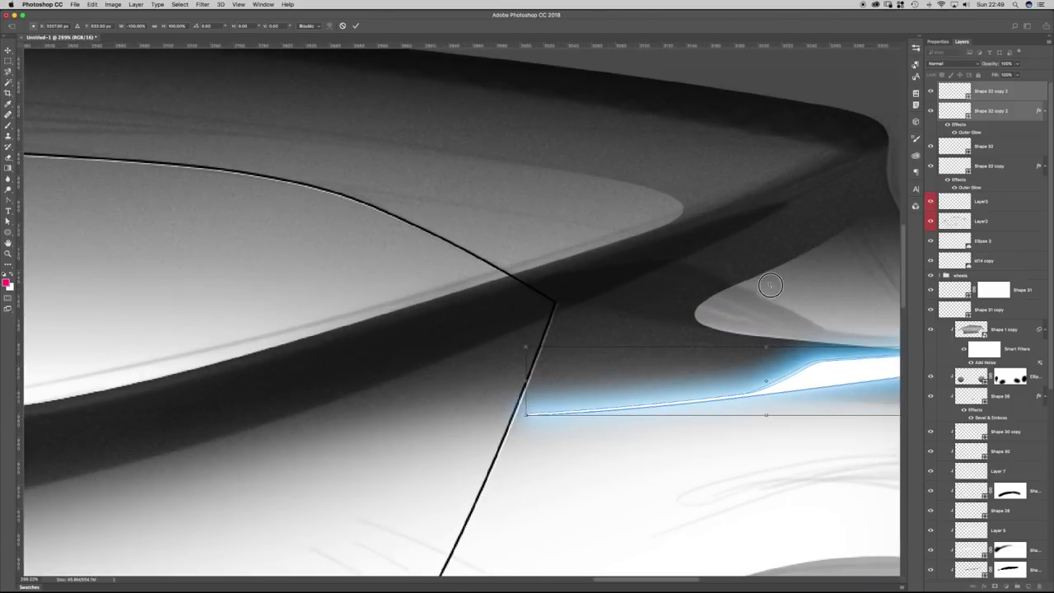
drag(770, 285, 584, 255)
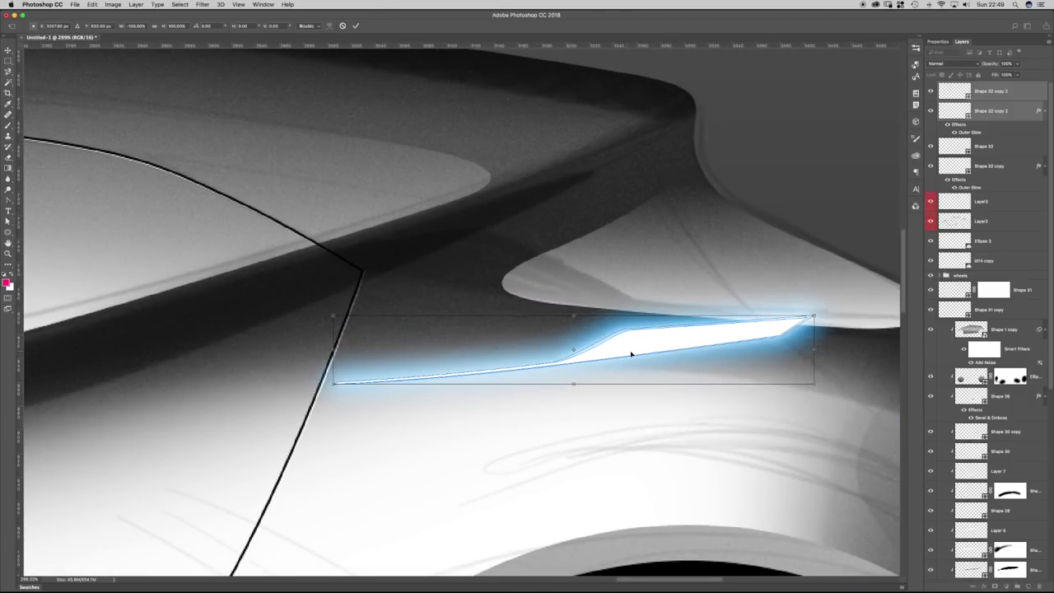
mouse_move(624, 348)
mouse_down()
mouse_move(647, 288)
mouse_move(627, 280)
mouse_up()
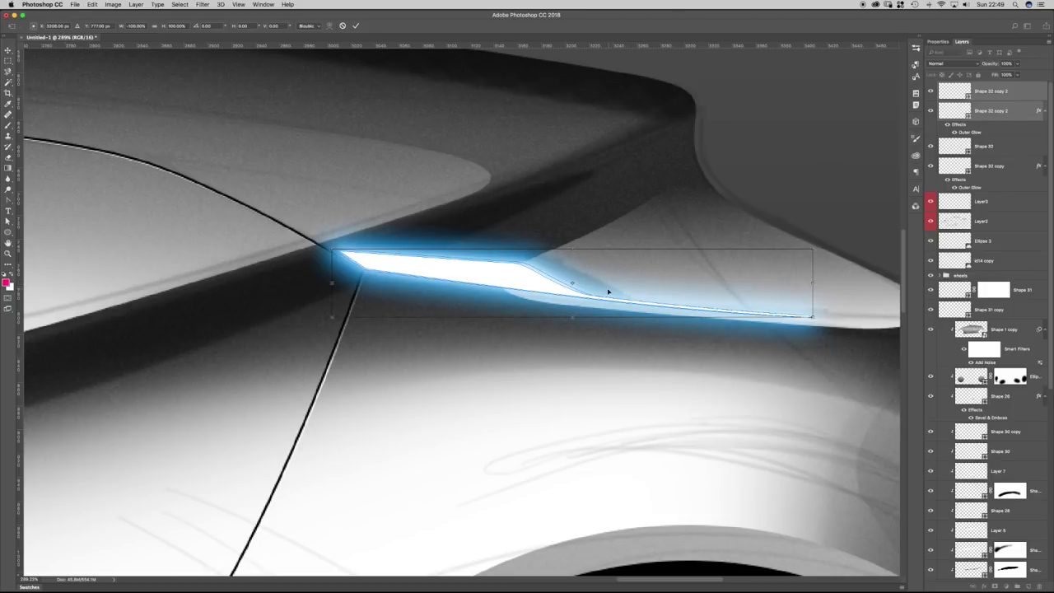
key(Return)
Reshape the taillight copies by raising the upper step points and fitting the front corners to the rear shut line.
key(a)
drag(301, 226, 333, 250)
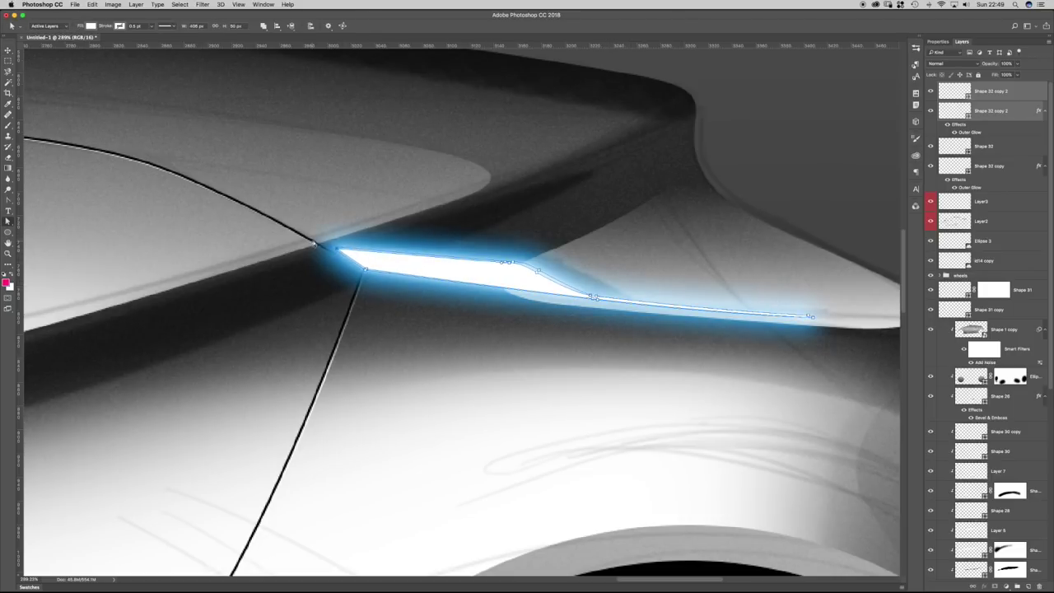
drag(483, 246, 548, 281)
drag(537, 272, 526, 259)
click(367, 269)
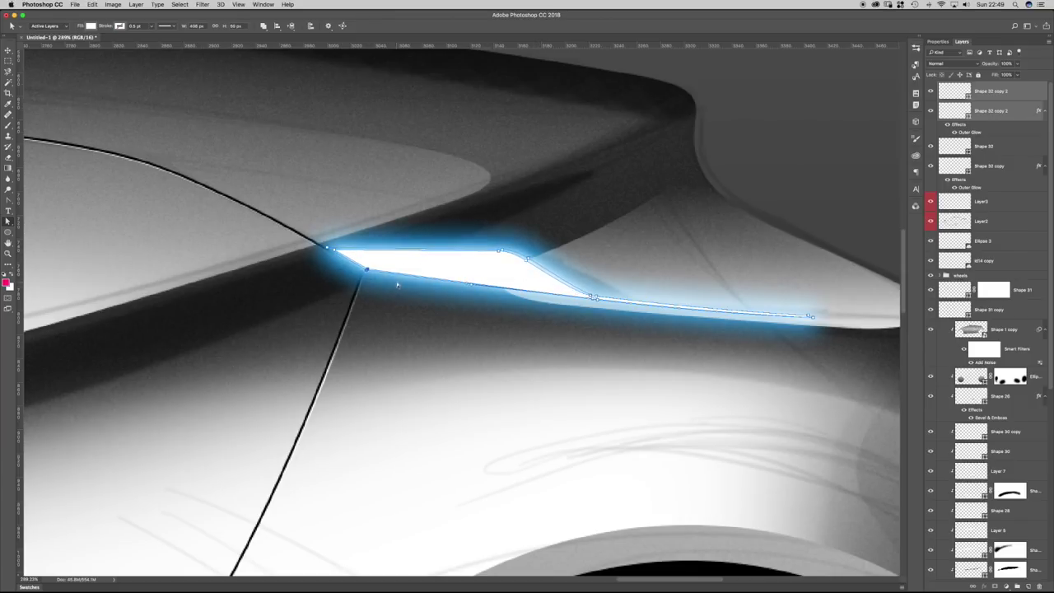
drag(753, 367, 656, 348)
click(669, 327)
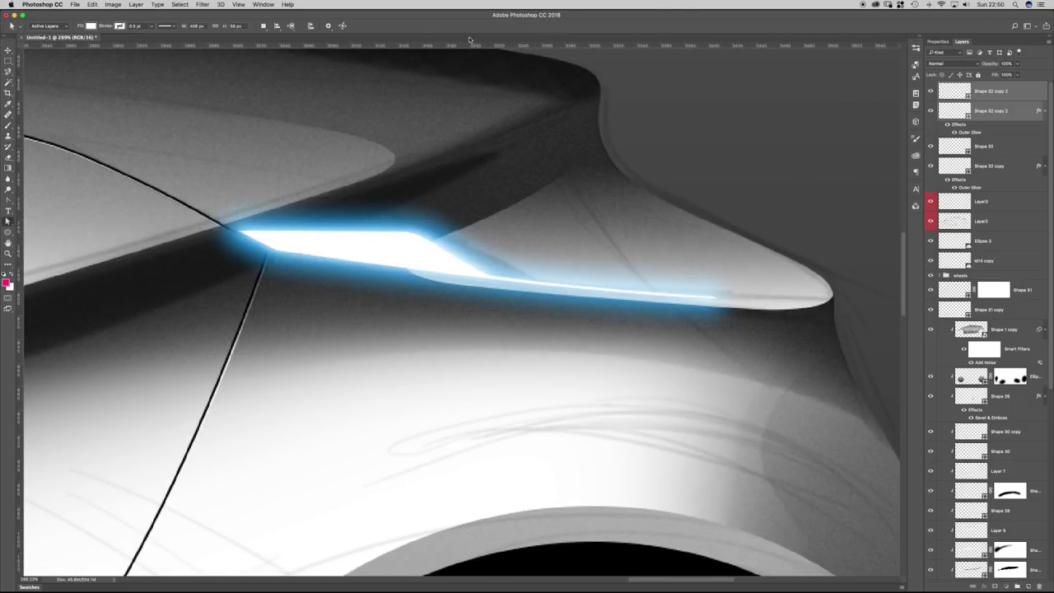
Change the fill of both taillight shapes to red.
click(91, 26)
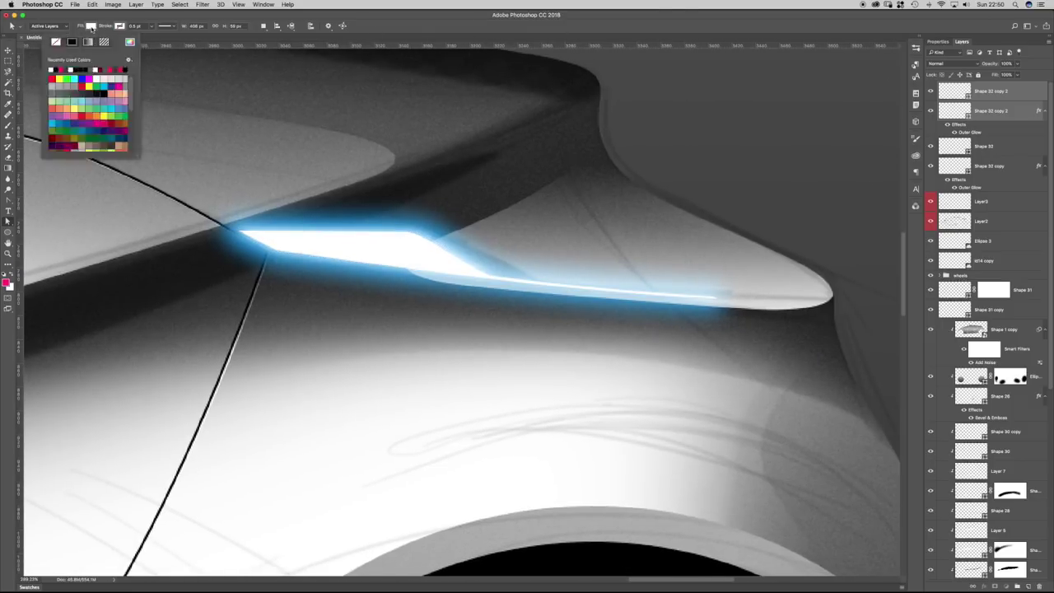
click(52, 78)
key(Return)
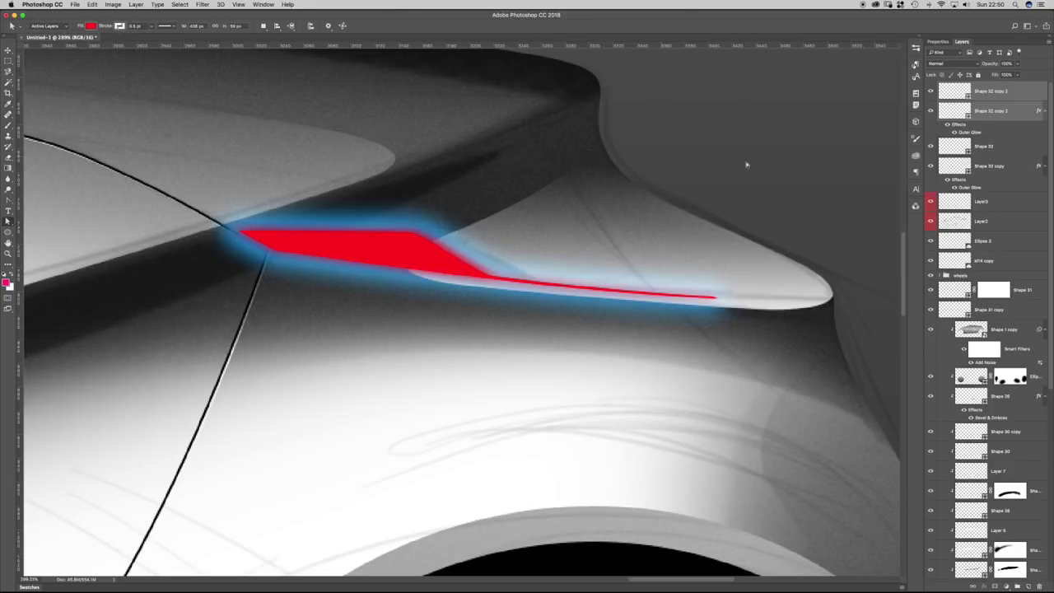
Change the taillight's outer glow colour to a light red and apply the layer style.
double_click(971, 132)
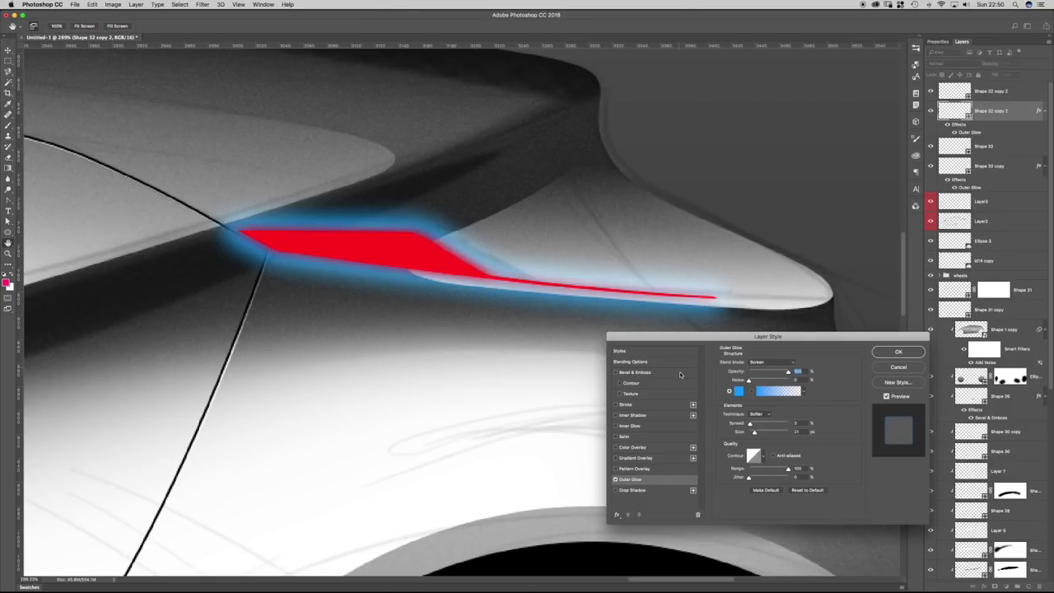
click(740, 393)
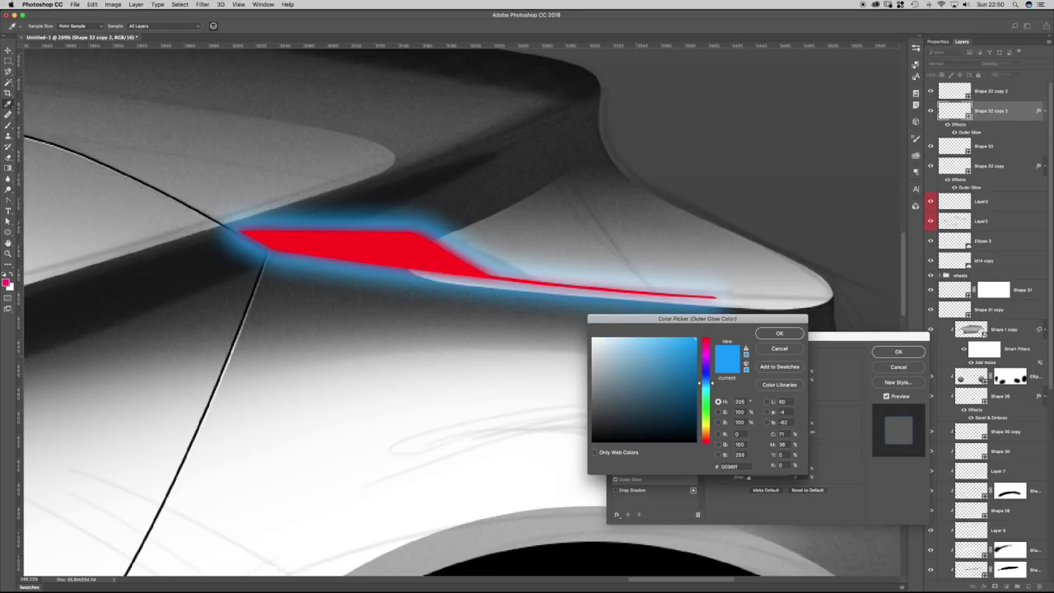
click(705, 339)
click(660, 337)
drag(660, 338, 650, 338)
click(673, 338)
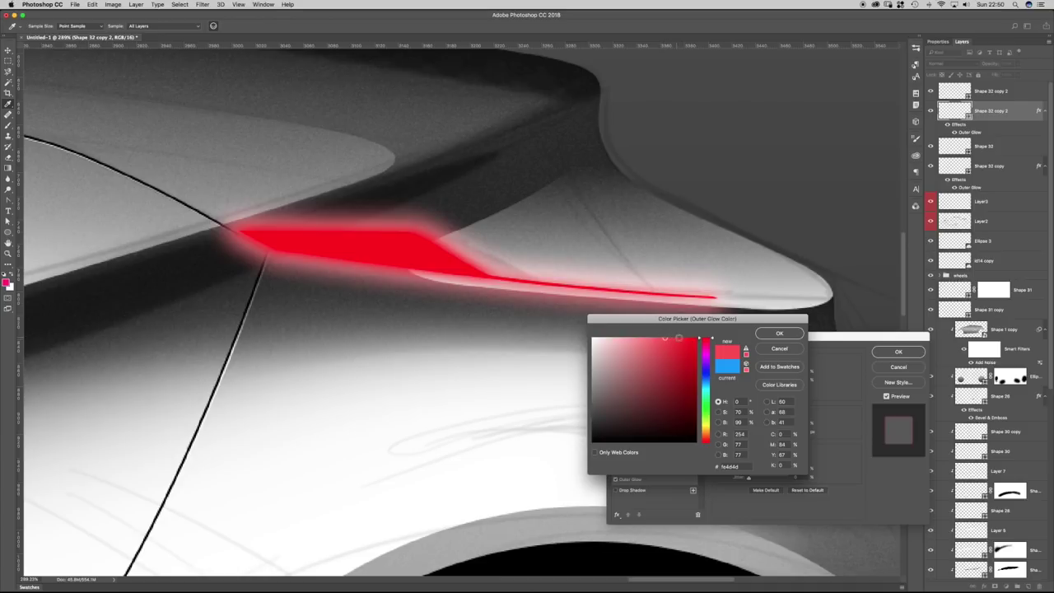
click(778, 333)
key(Return)
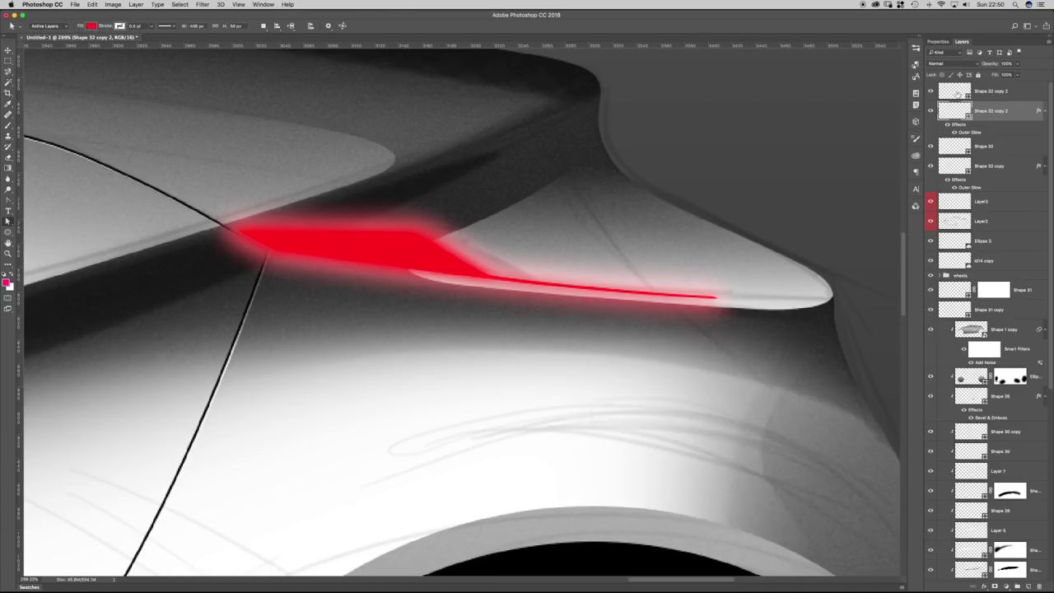
Change the top taillight shape's fill to a lighter red, RGB 252, 81, 81.
click(956, 93)
click(91, 26)
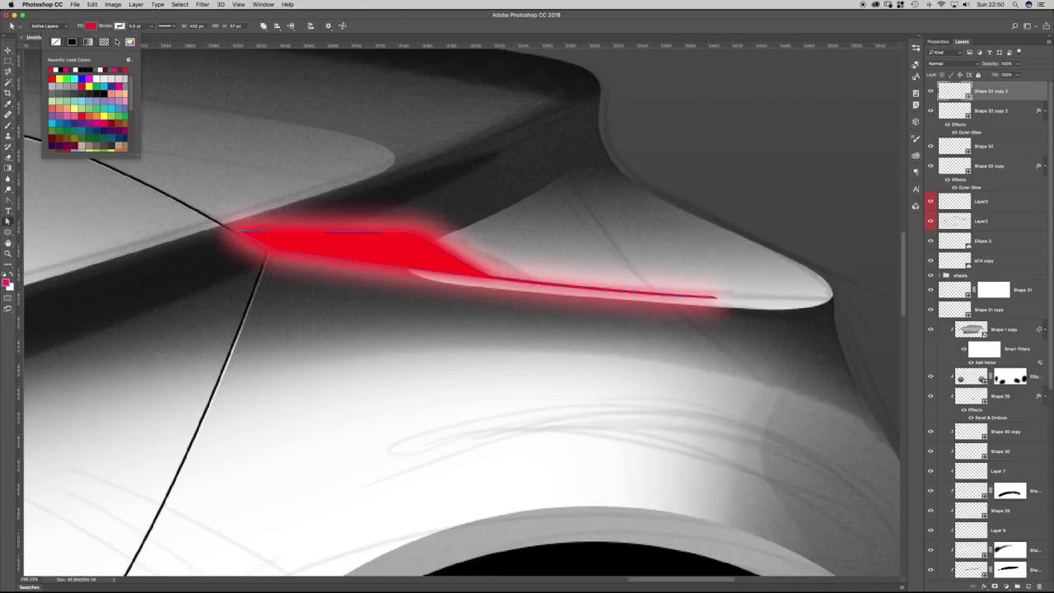
click(130, 41)
click(672, 339)
click(663, 339)
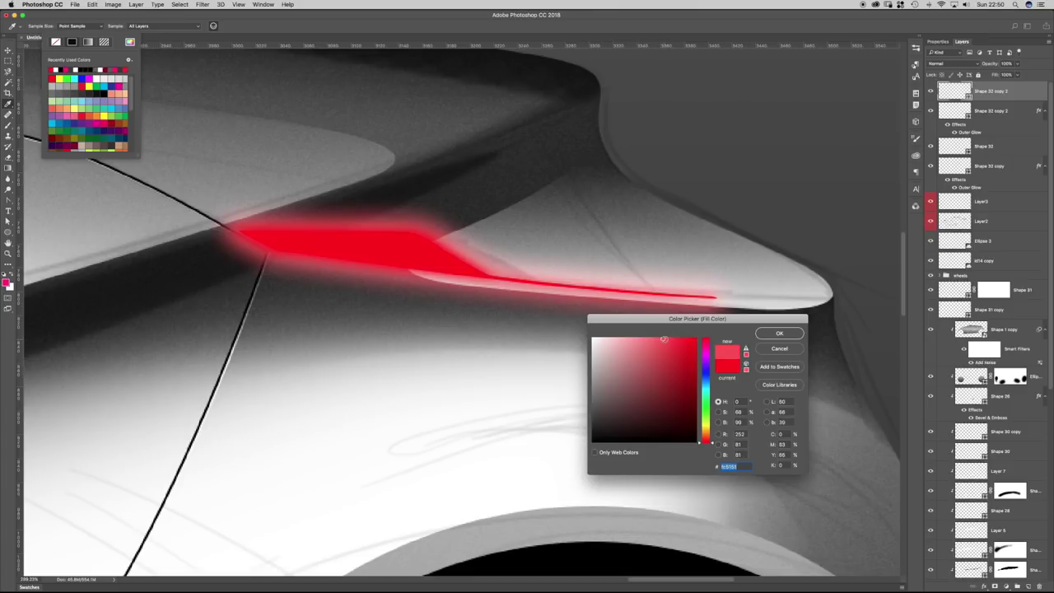
key(Return)
key(Return)
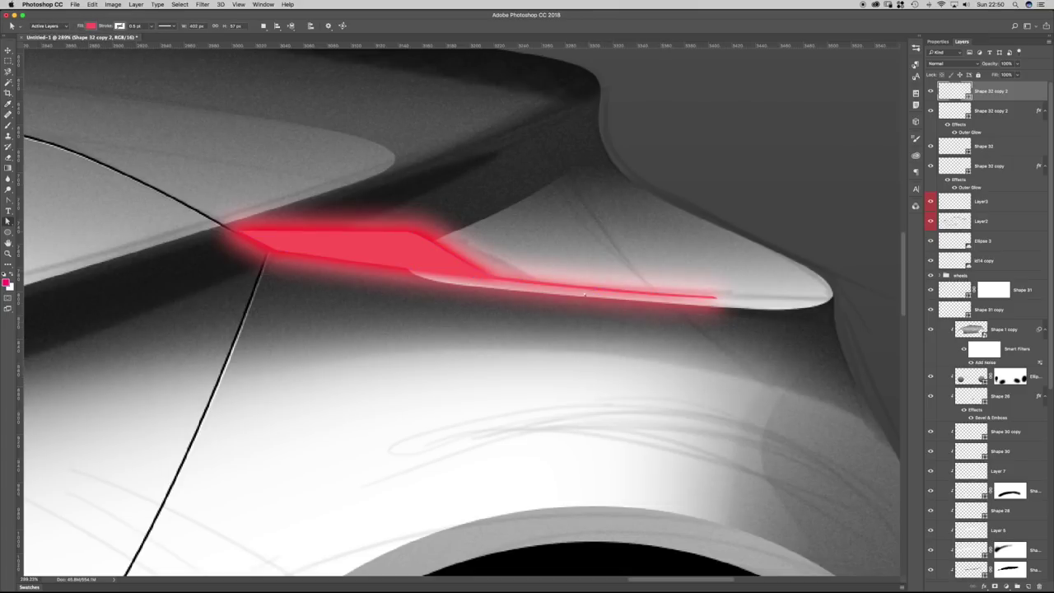
Set the top taillight shape's fill to pure red (#ff0000) and edit the fill colour of the glowing copy beneath it.
scroll(602, 337, down, 6)
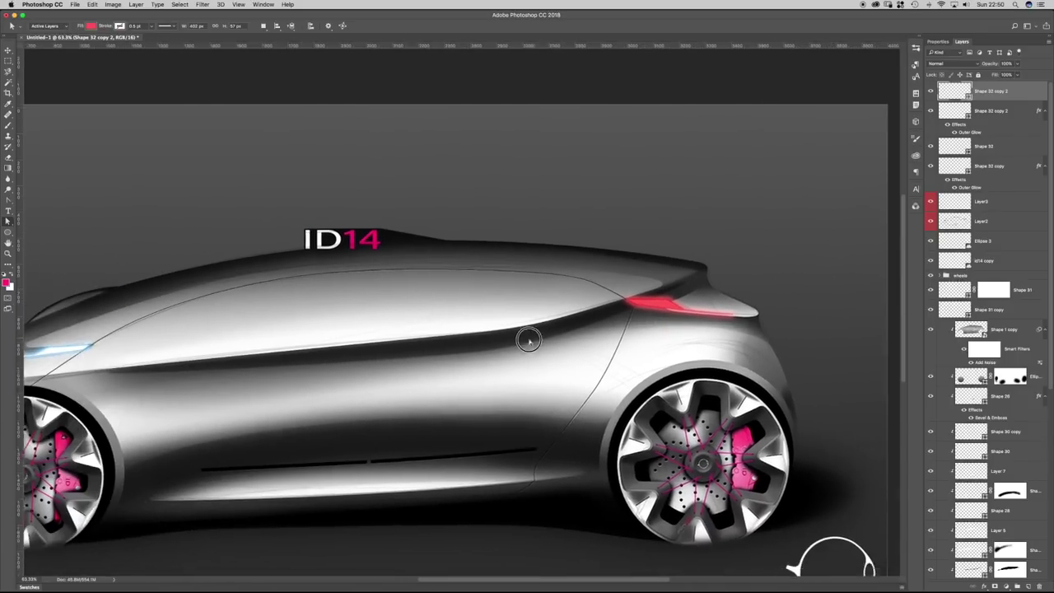
drag(529, 340, 585, 313)
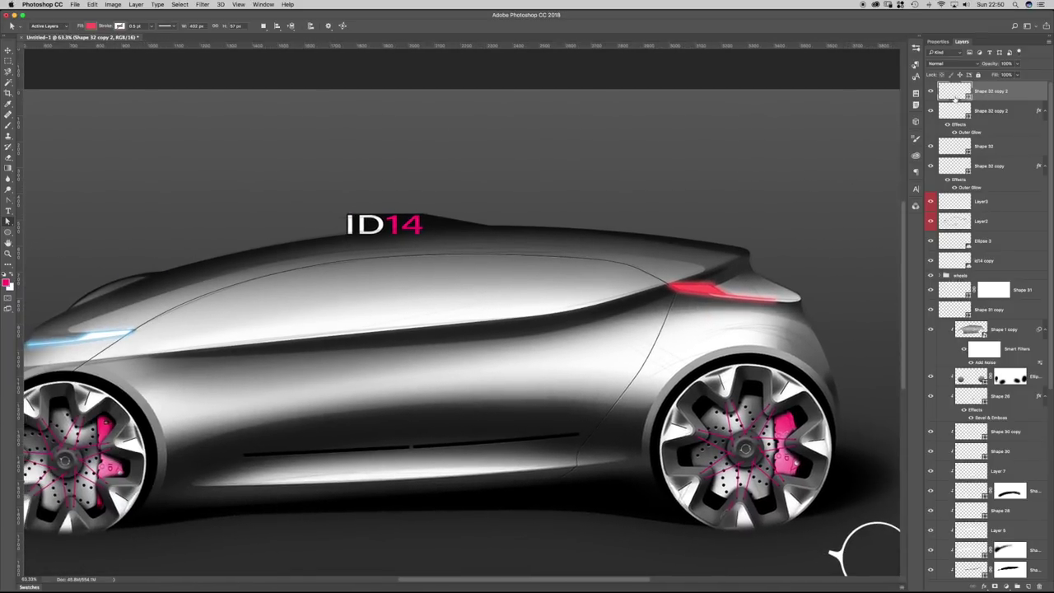
double_click(955, 94)
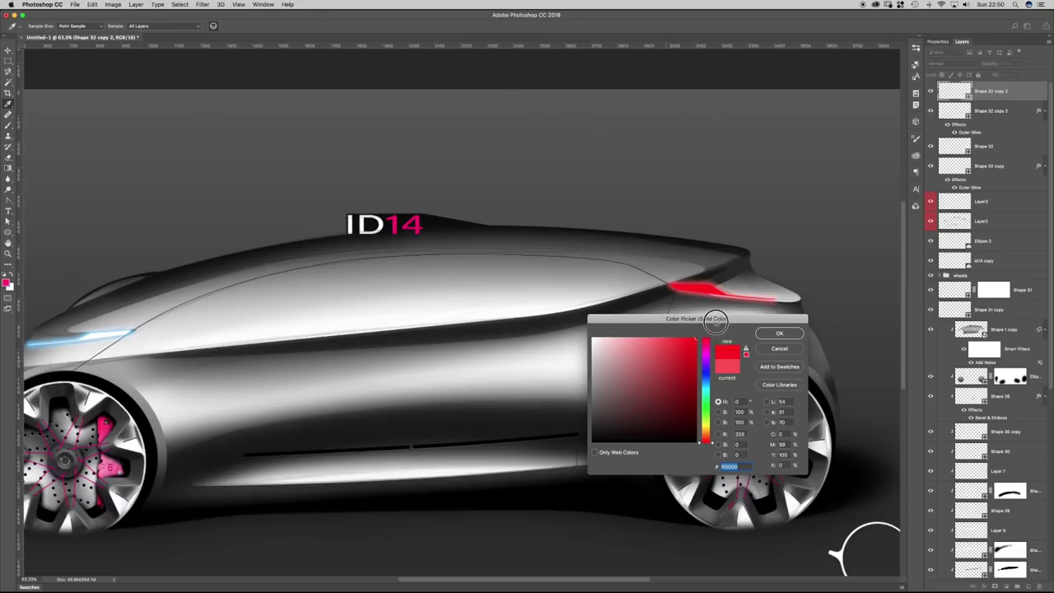
key(Return)
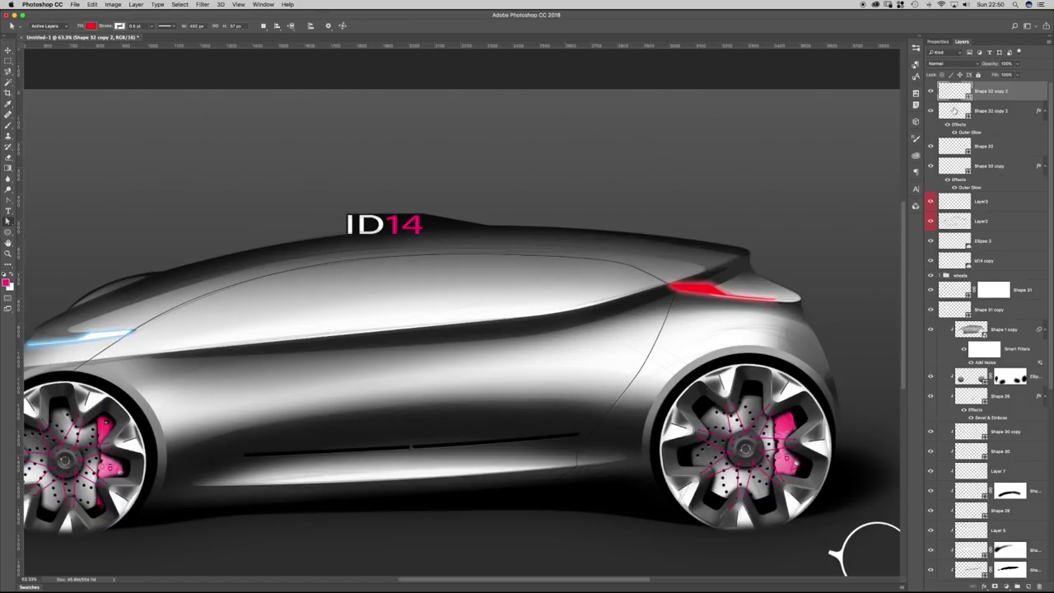
click(954, 109)
double_click(956, 110)
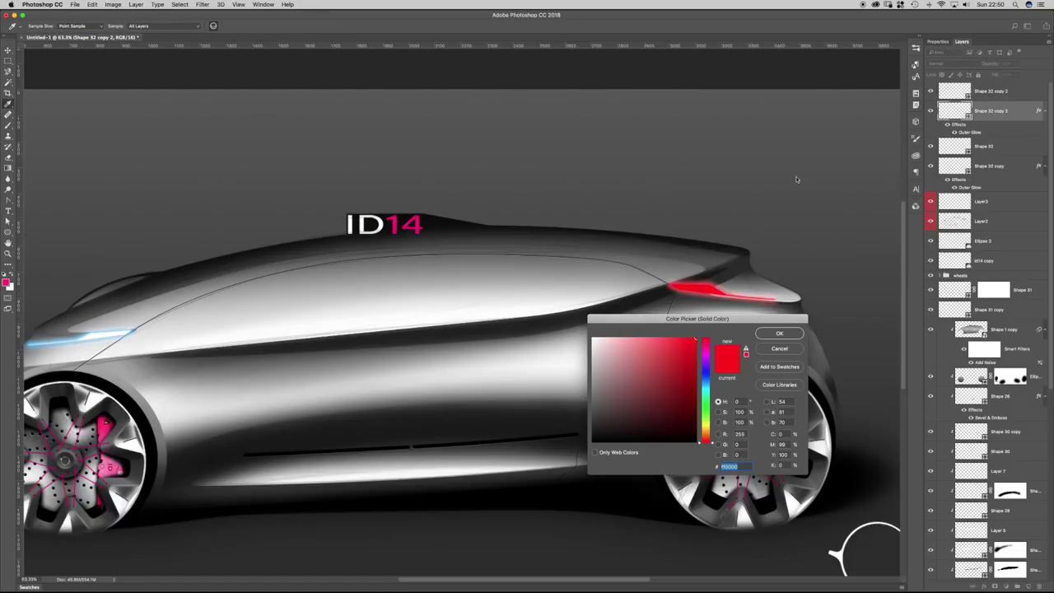
key(Return)
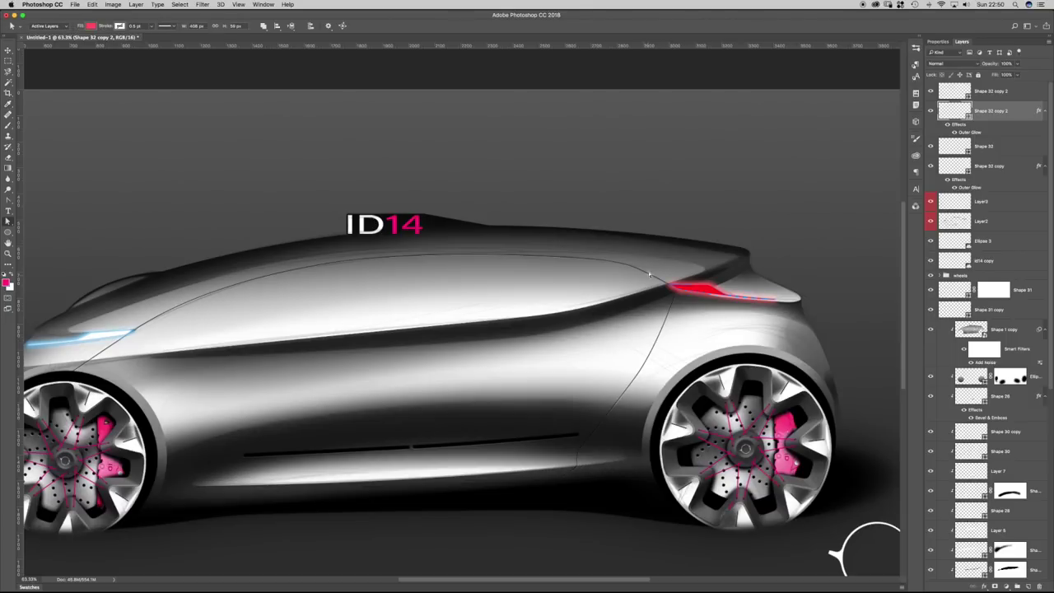
Raise the upper corner of both taillight shapes so their top edge follows the slope of the side window's lower edge.
mouse_move(742, 326)
mouse_down()
mouse_move(730, 327)
mouse_move(747, 327)
mouse_up()
scroll(764, 329, up, 4)
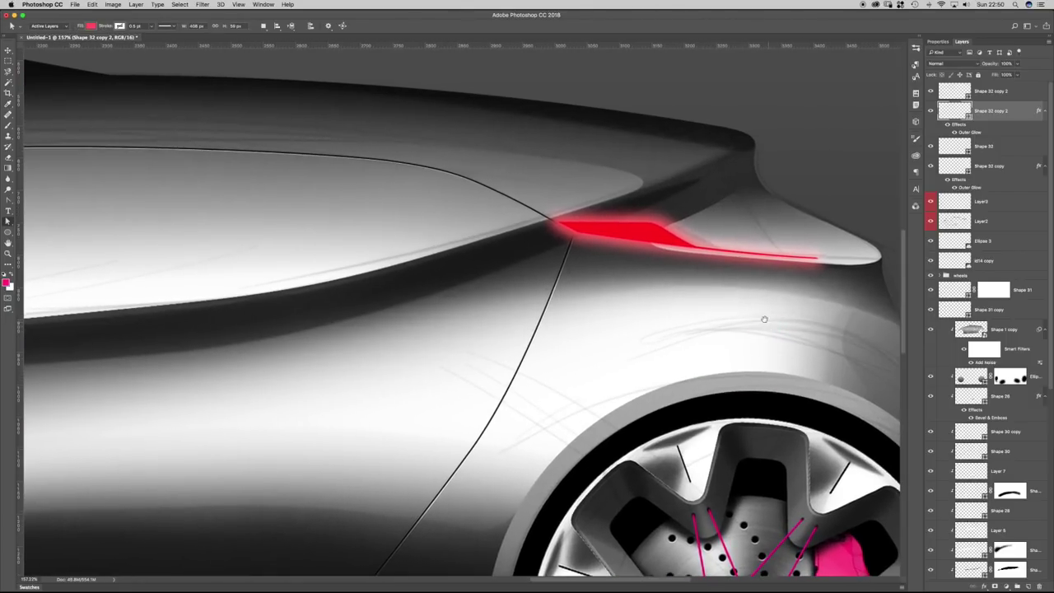
key(super+space)
drag(732, 264, 745, 266)
shift+click(997, 93)
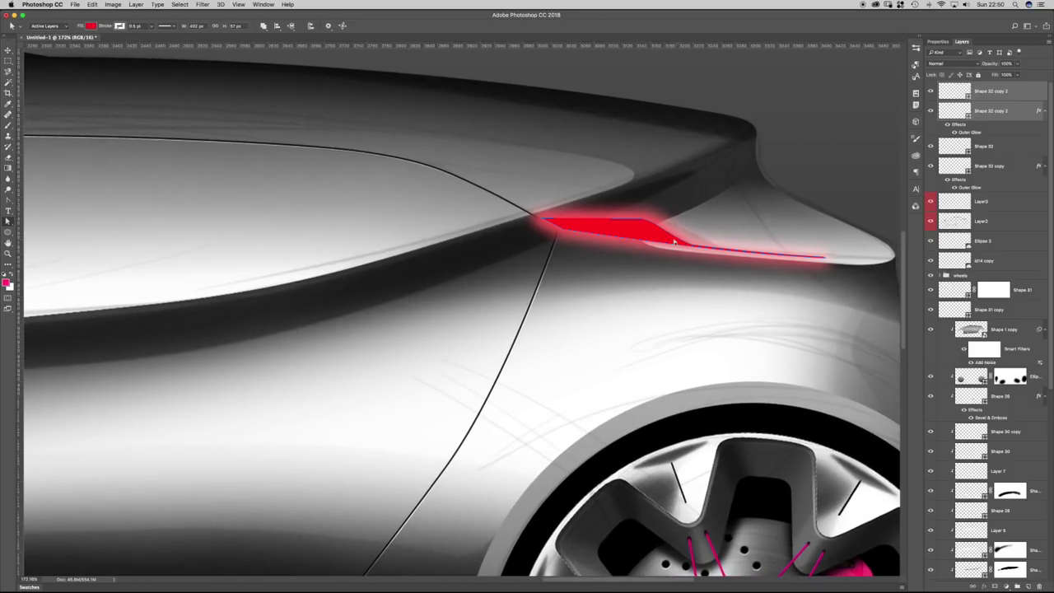
click(635, 217)
drag(640, 221, 611, 195)
click(578, 183)
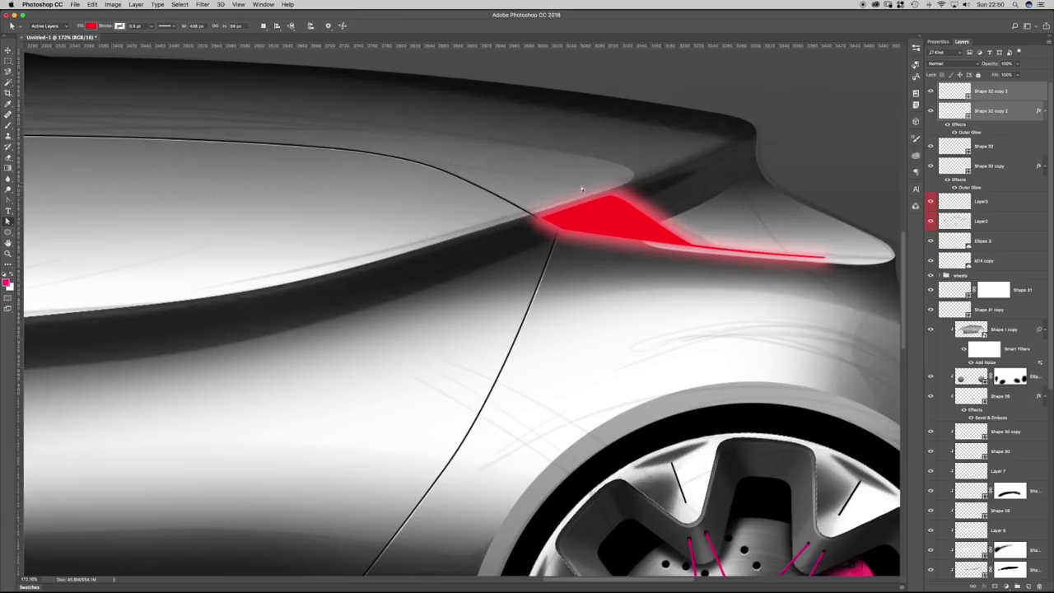
Nudge both taillight shapes slightly rearward and scale them down a little from their upper rear corner.
scroll(668, 216, down, 5)
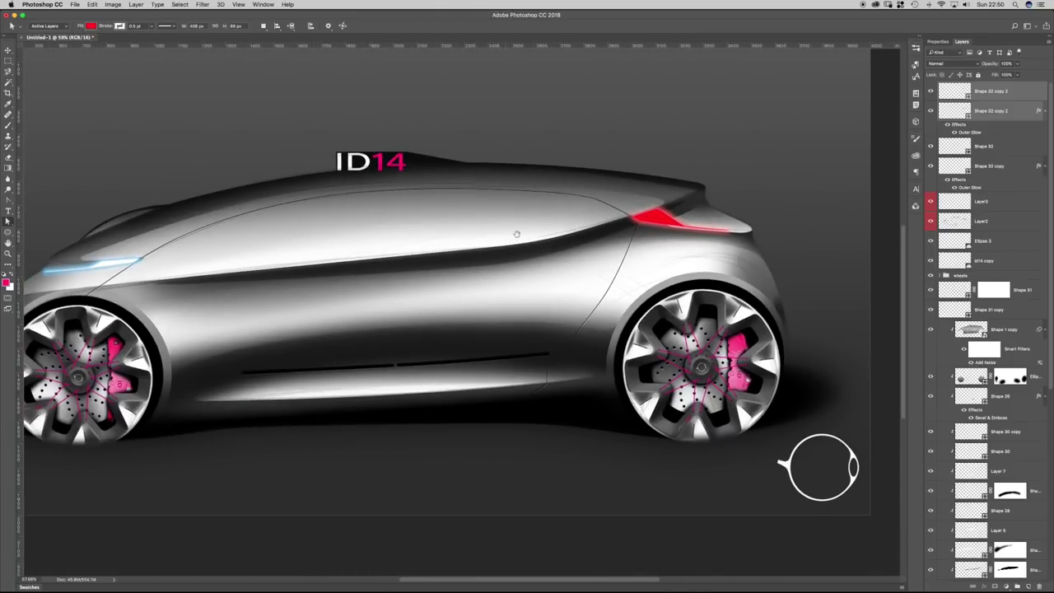
key(v)
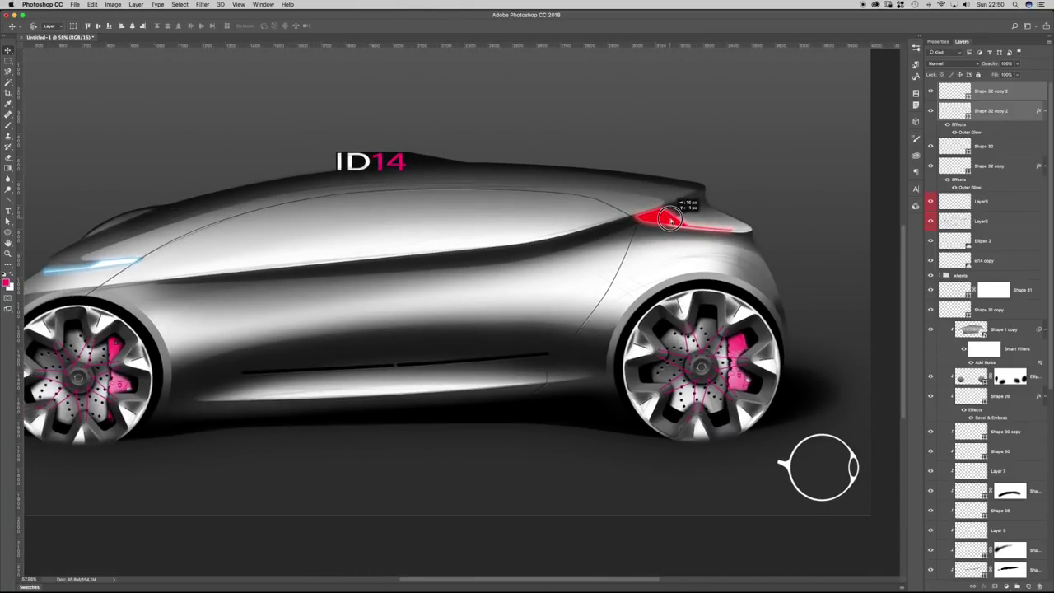
scroll(676, 262, up, 4)
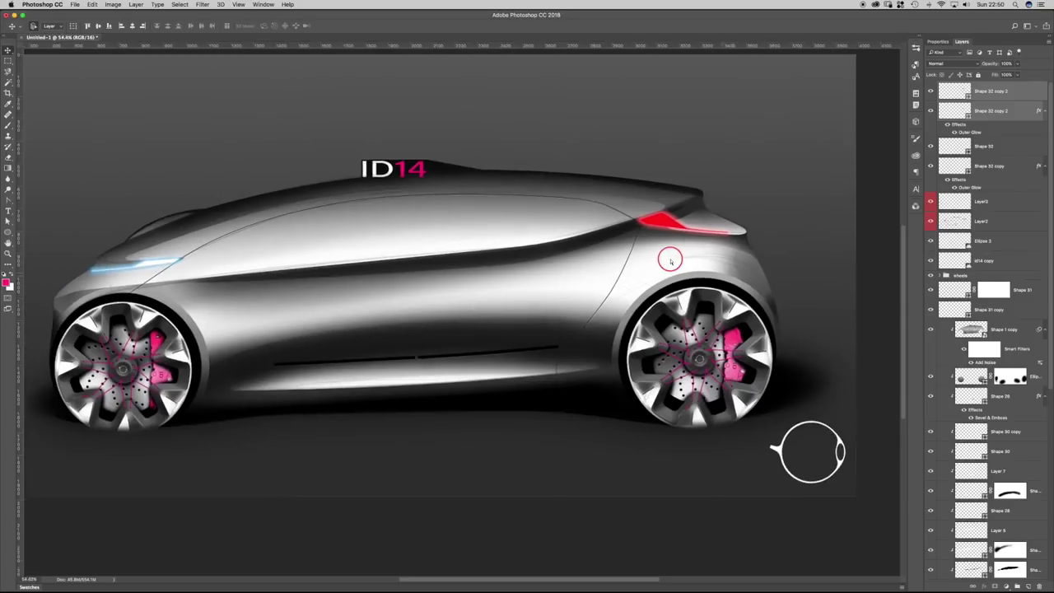
key(super+t)
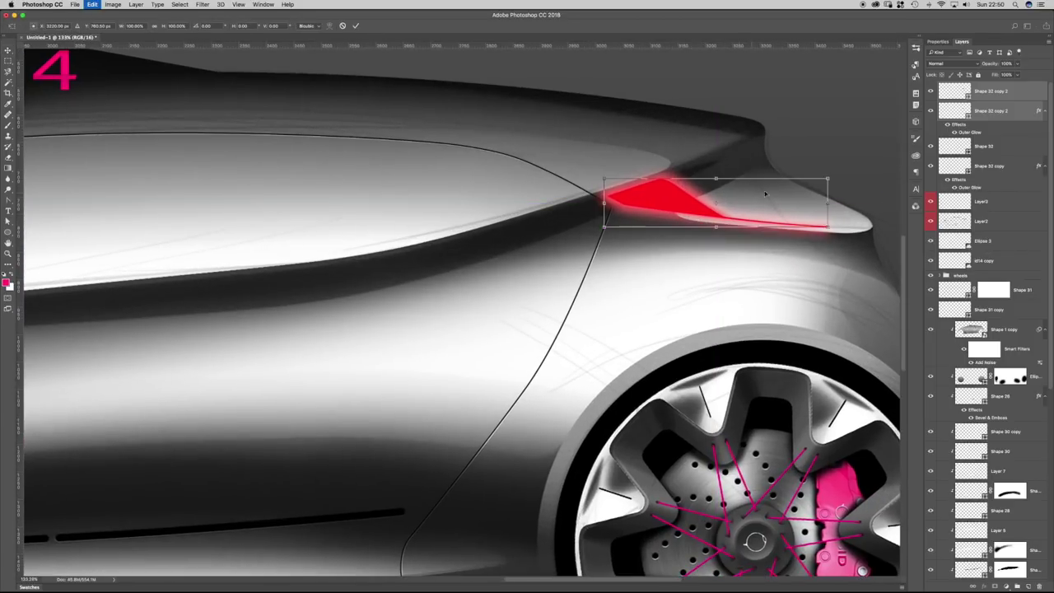
drag(828, 178, 804, 182)
key(Return)
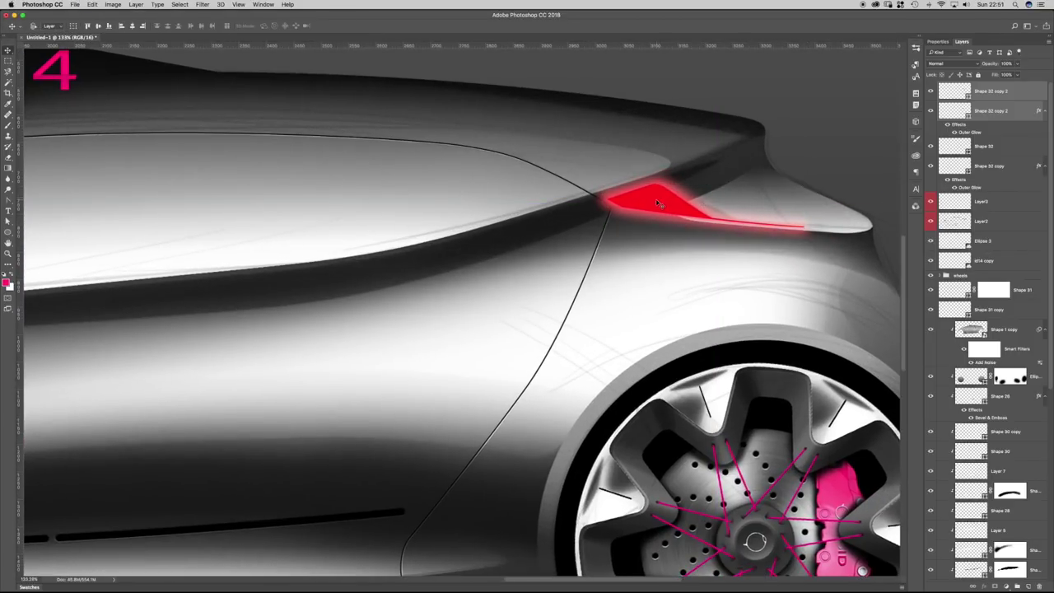
Feather the glowing taillight copy by about 3.7 px.
scroll(700, 239, down, 6)
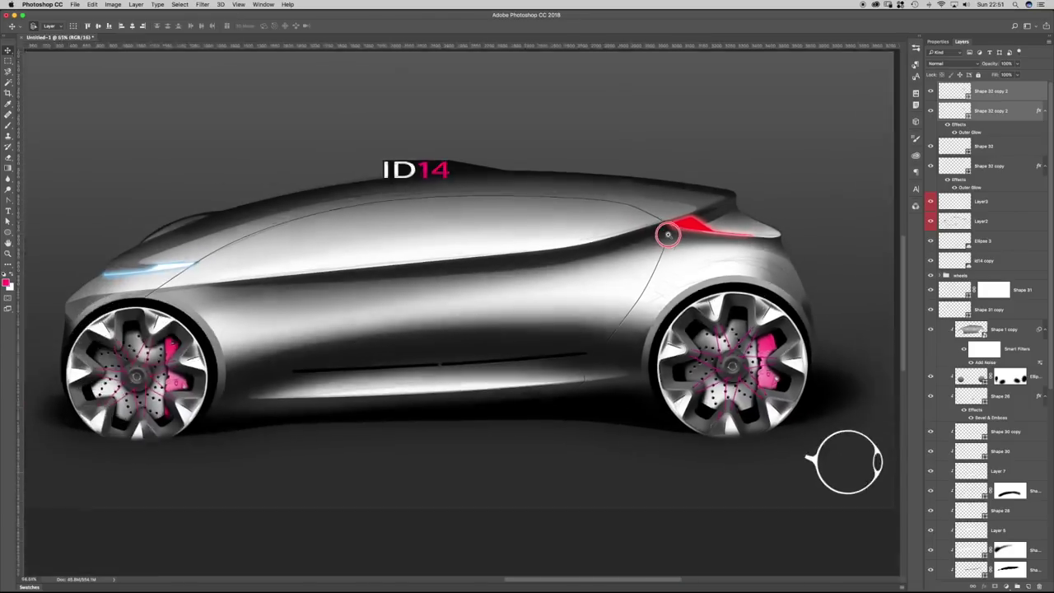
scroll(685, 236, up, 5)
scroll(685, 235, down, 1)
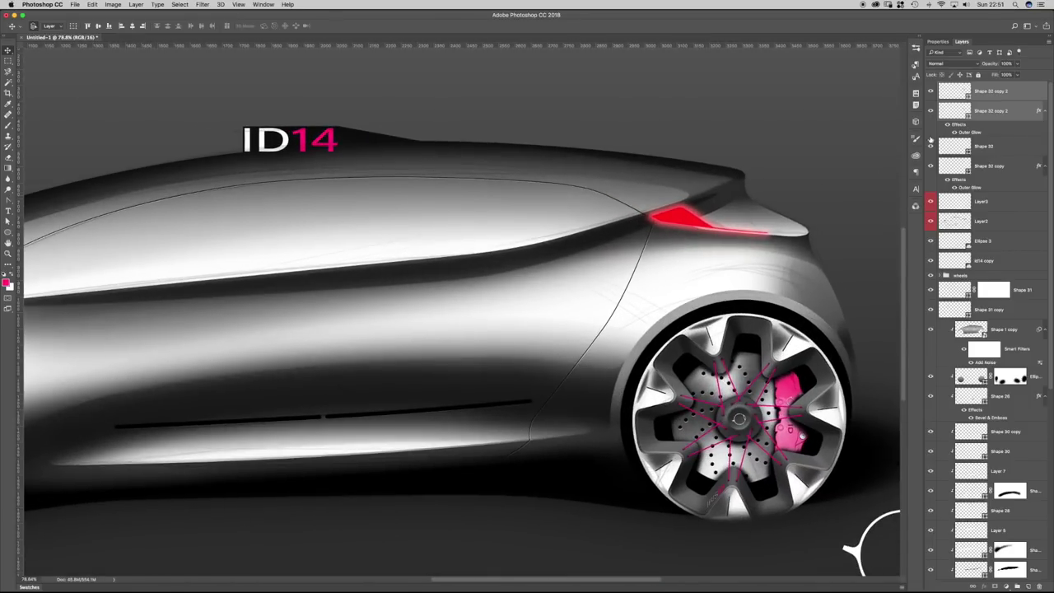
click(955, 114)
click(937, 43)
mouse_move(953, 123)
mouse_down()
mouse_move(965, 124)
mouse_move(952, 123)
mouse_up()
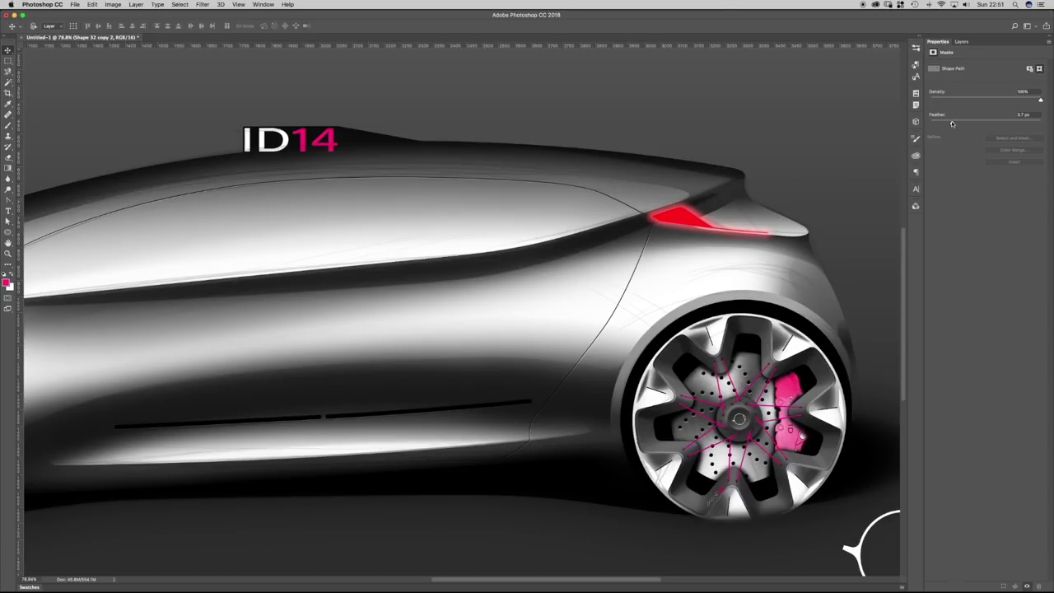
click(961, 41)
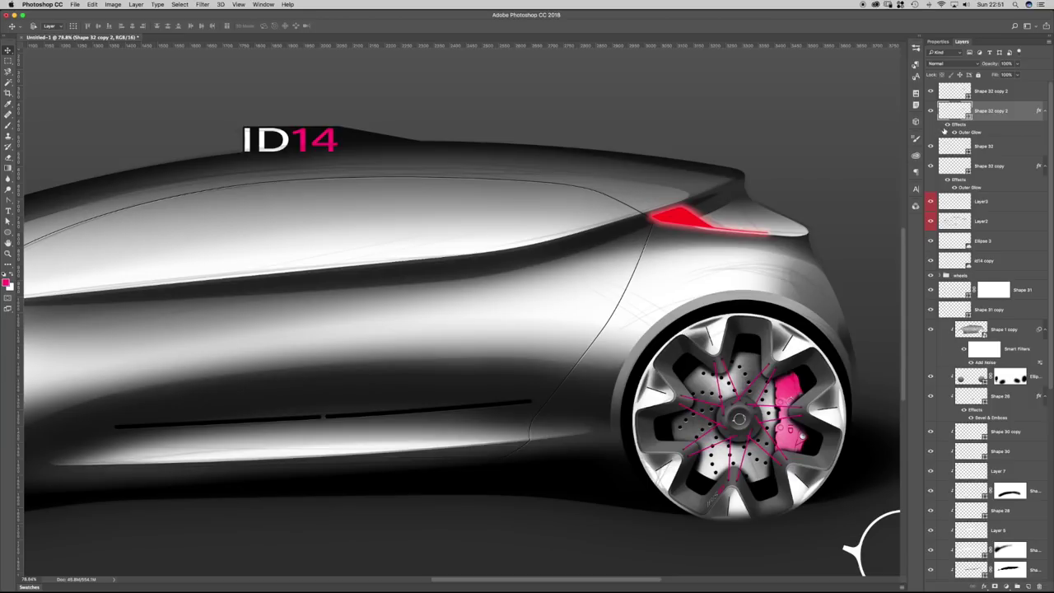
Change the fill of the glowing taillight copy to a lighter red.
key(a)
double_click(955, 111)
click(694, 378)
mouse_move(696, 378)
mouse_down()
mouse_move(698, 393)
mouse_move(684, 354)
mouse_move(662, 338)
mouse_up()
key(Return)
Check the whole car and start saving the document as a Photoshop file.
key(super+space)
drag(638, 261, 542, 270)
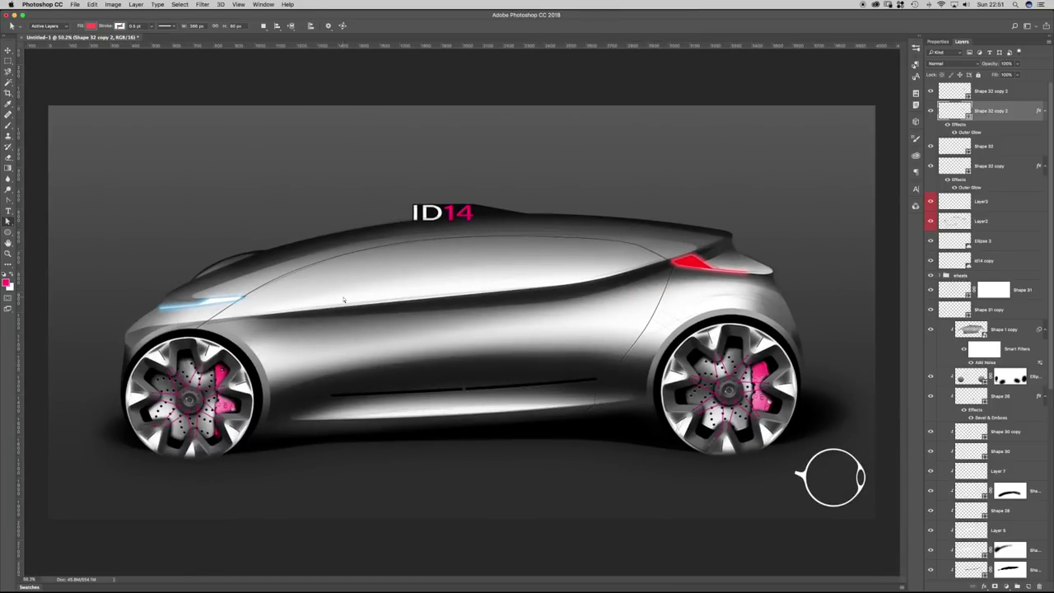
drag(412, 288, 418, 287)
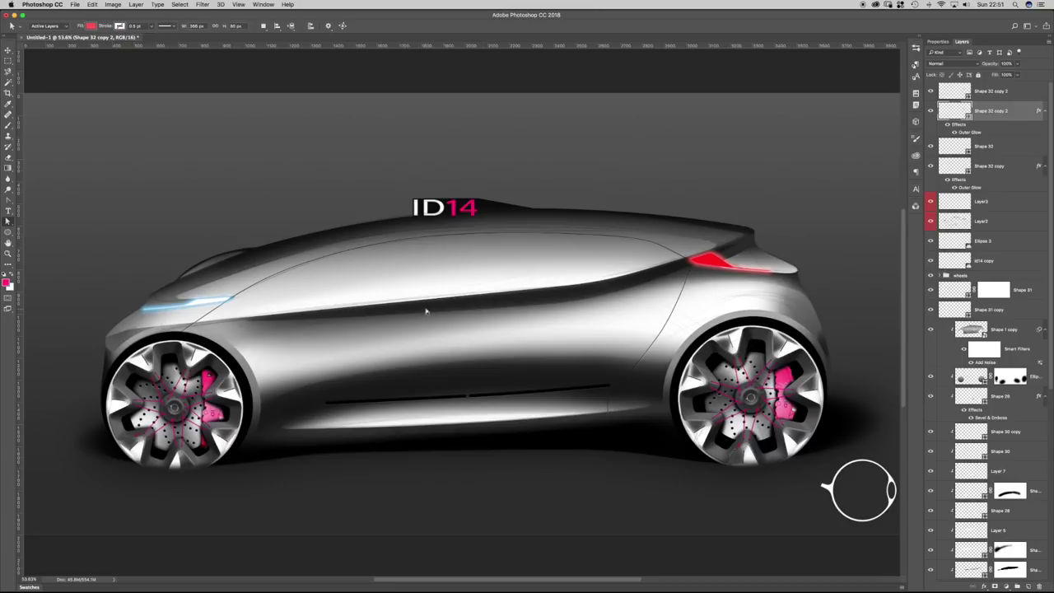
key(super+s)
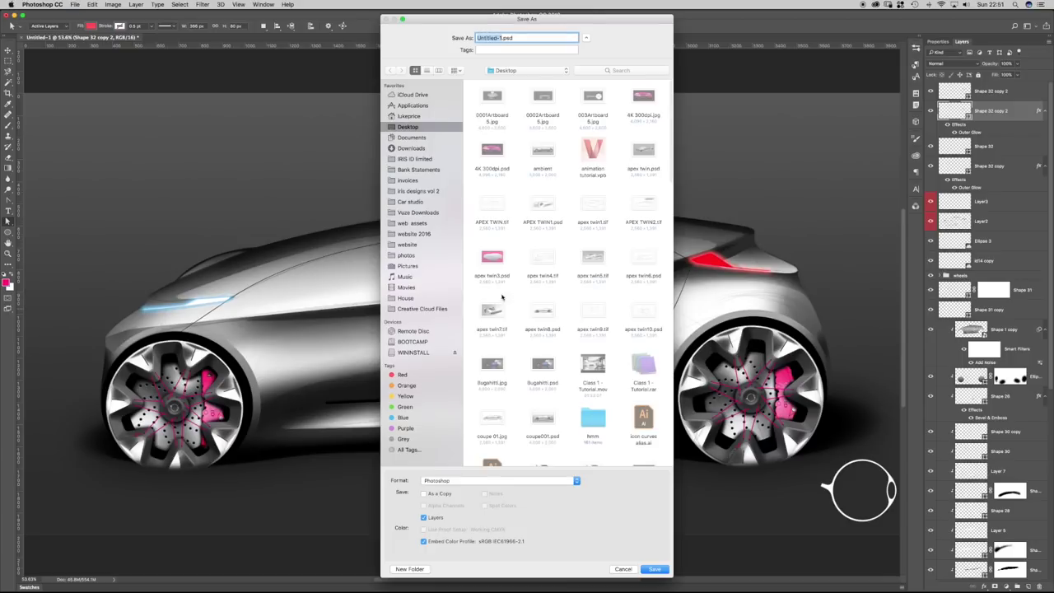